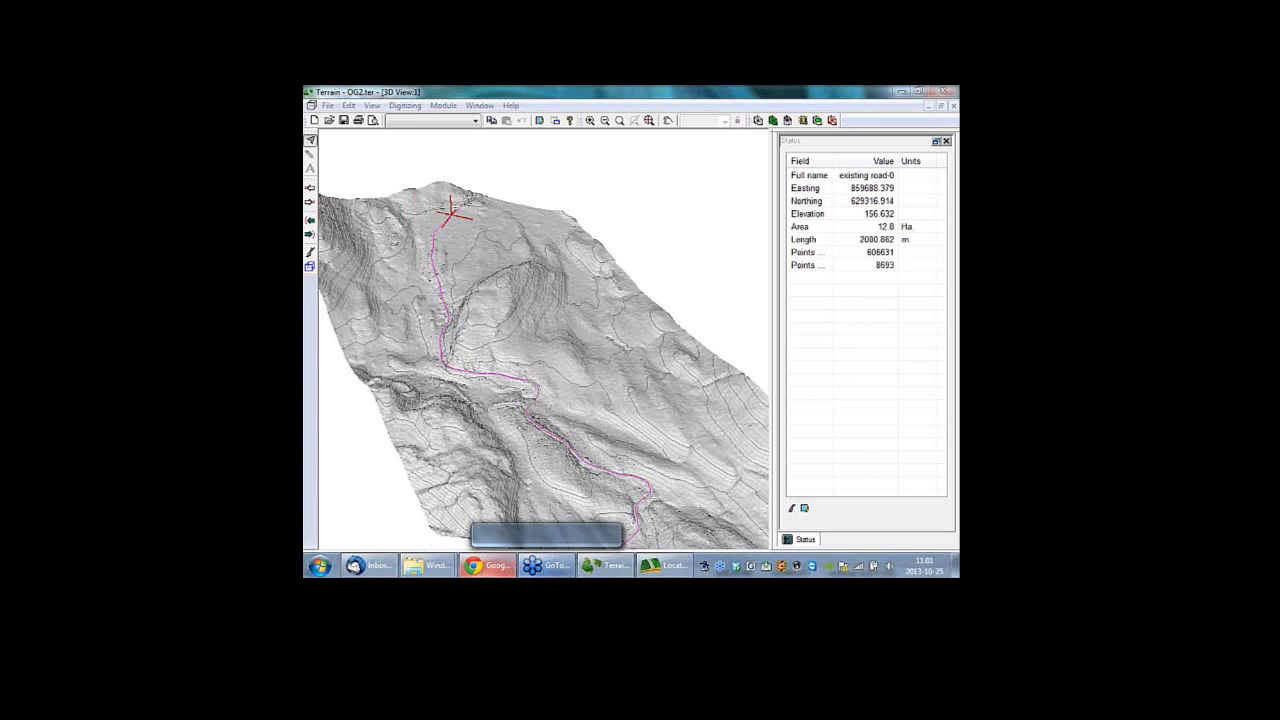
Step: Switch to Location and open the Re-Align 1.dsn design without saving changes to the current design
mouse_move(678, 571)
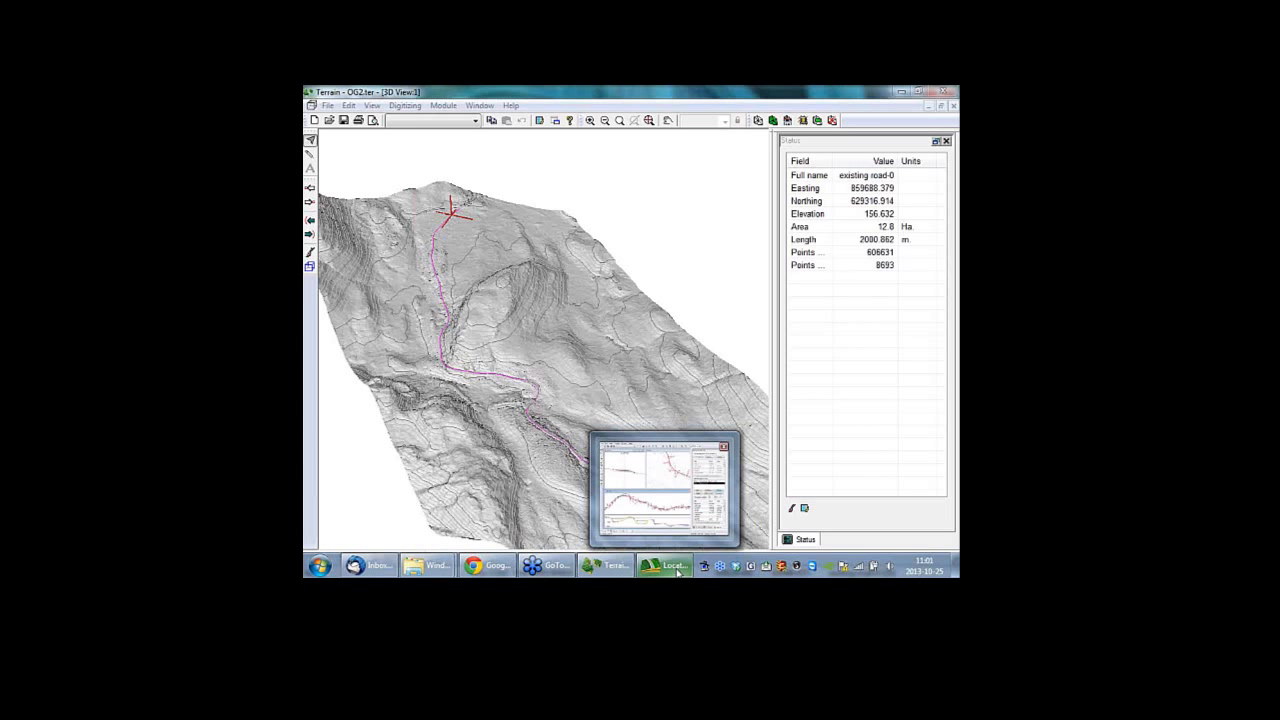
click(678, 571)
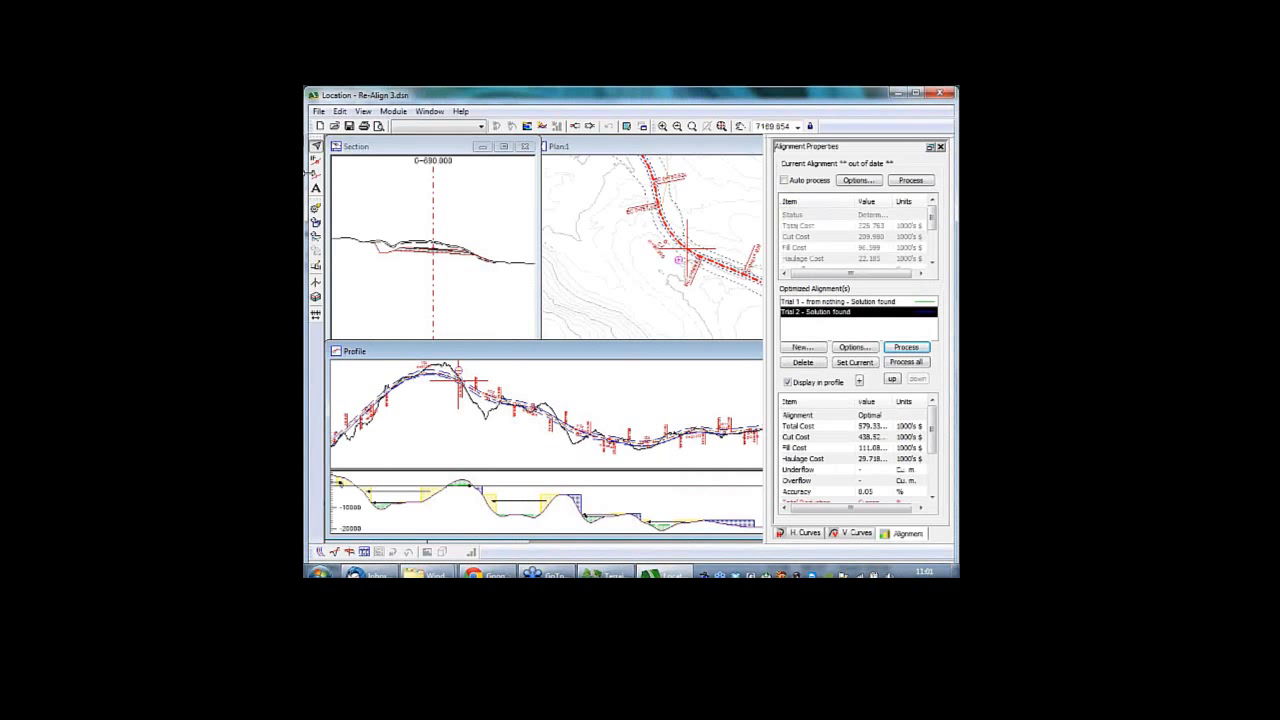
click(318, 111)
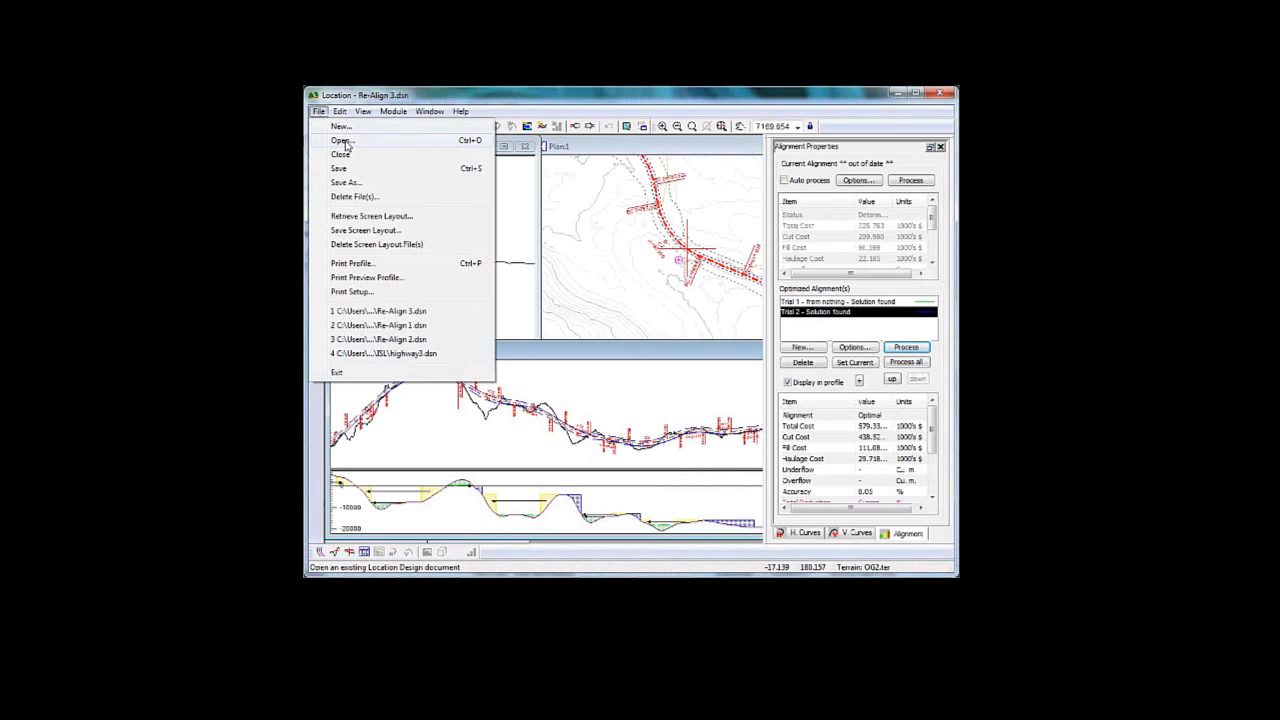
click(342, 141)
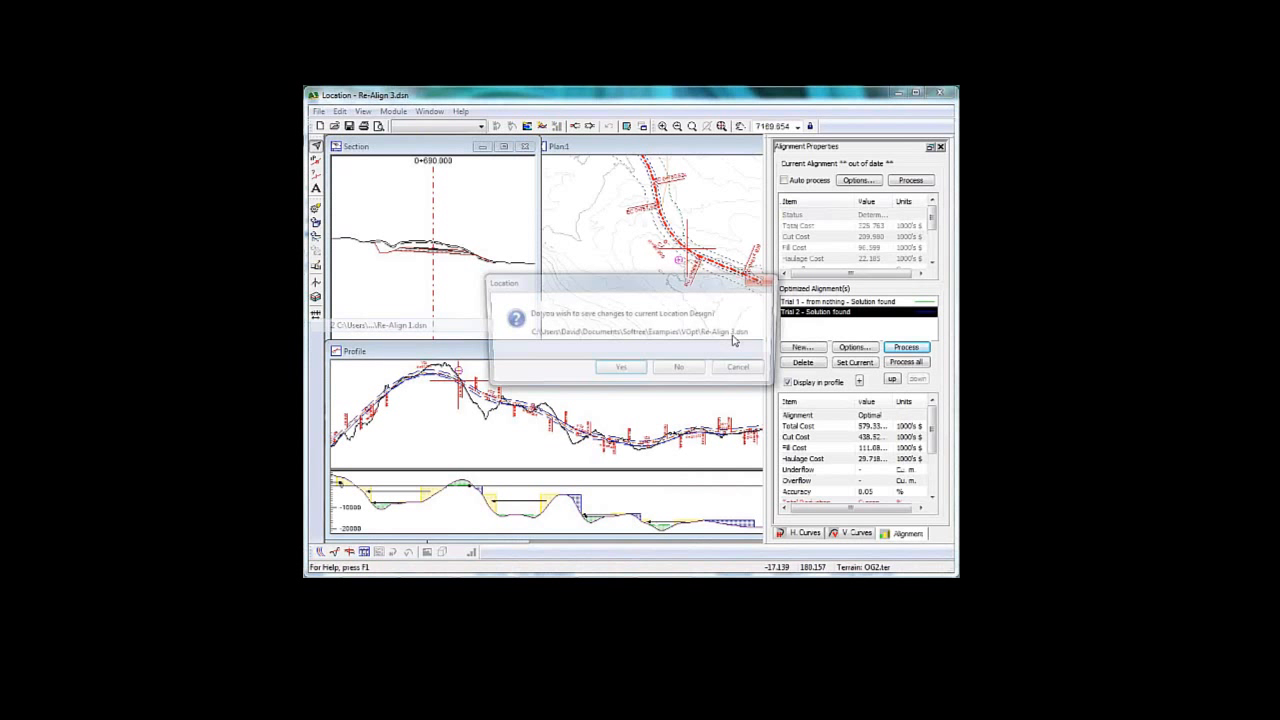
click(679, 372)
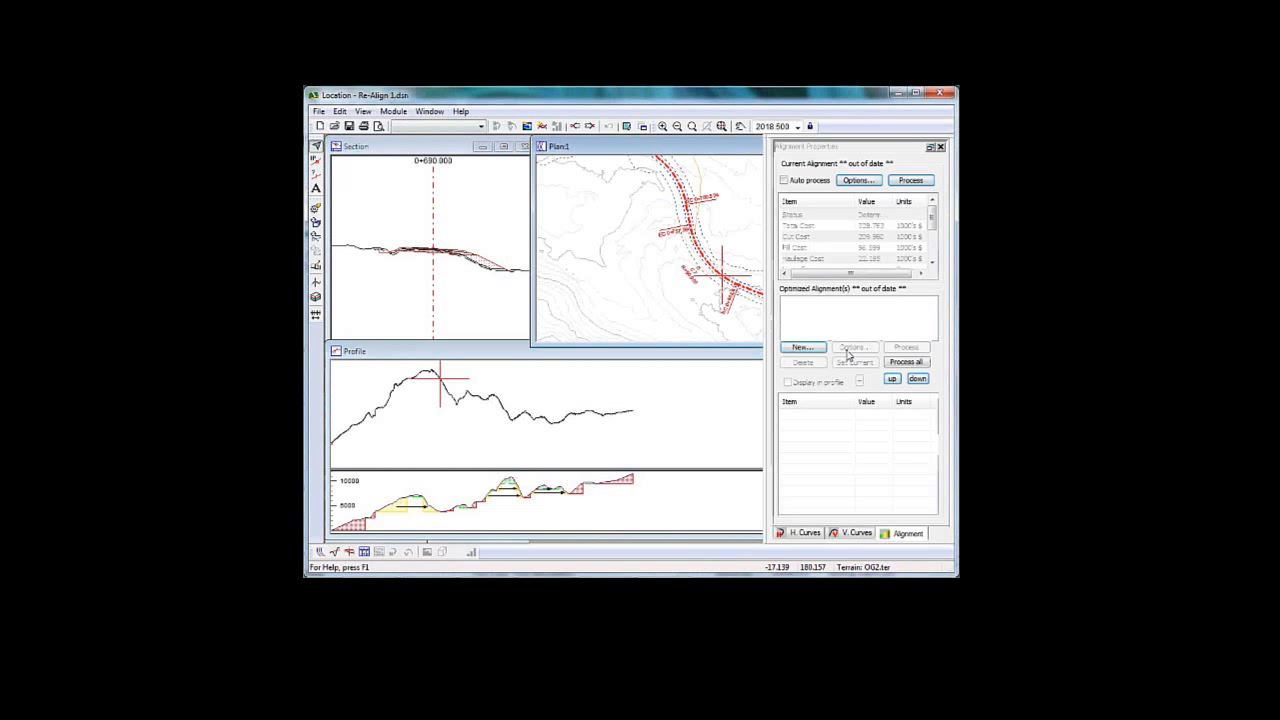
Step: Maximize the plan window and examine the alignment's path against the existing road in the Terrain 3D view
double_click(613, 148)
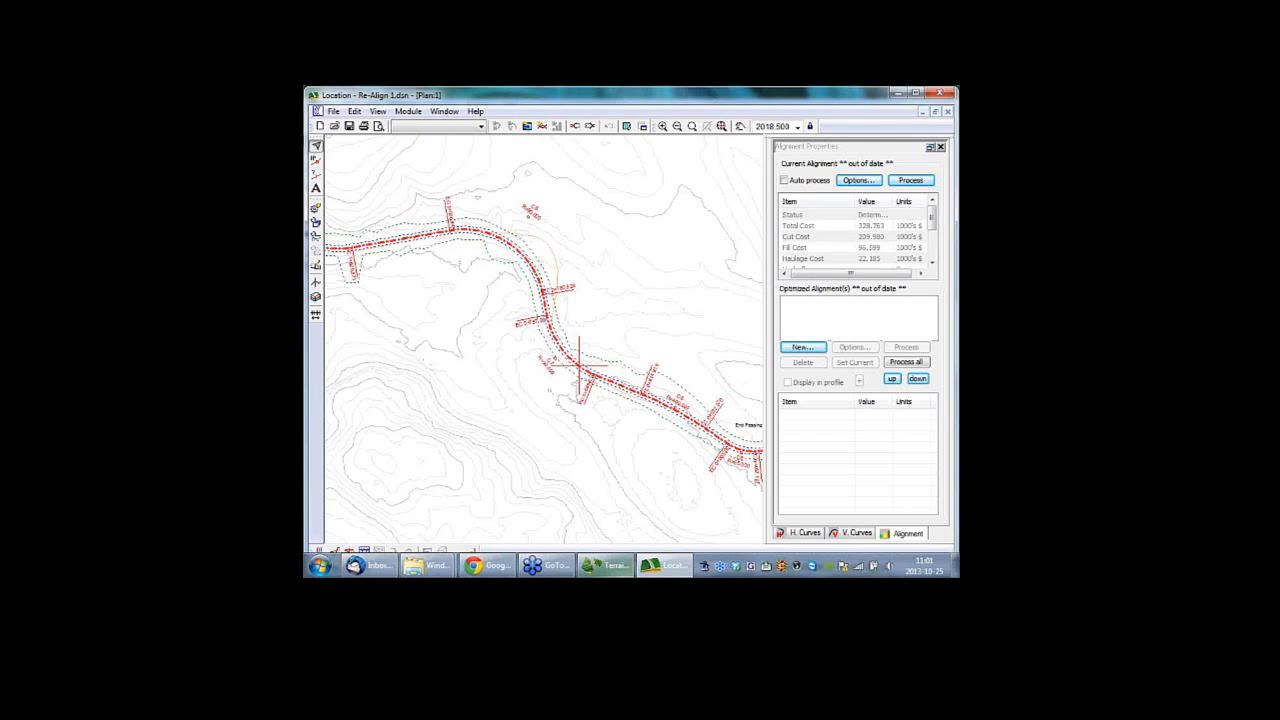
mouse_move(593, 568)
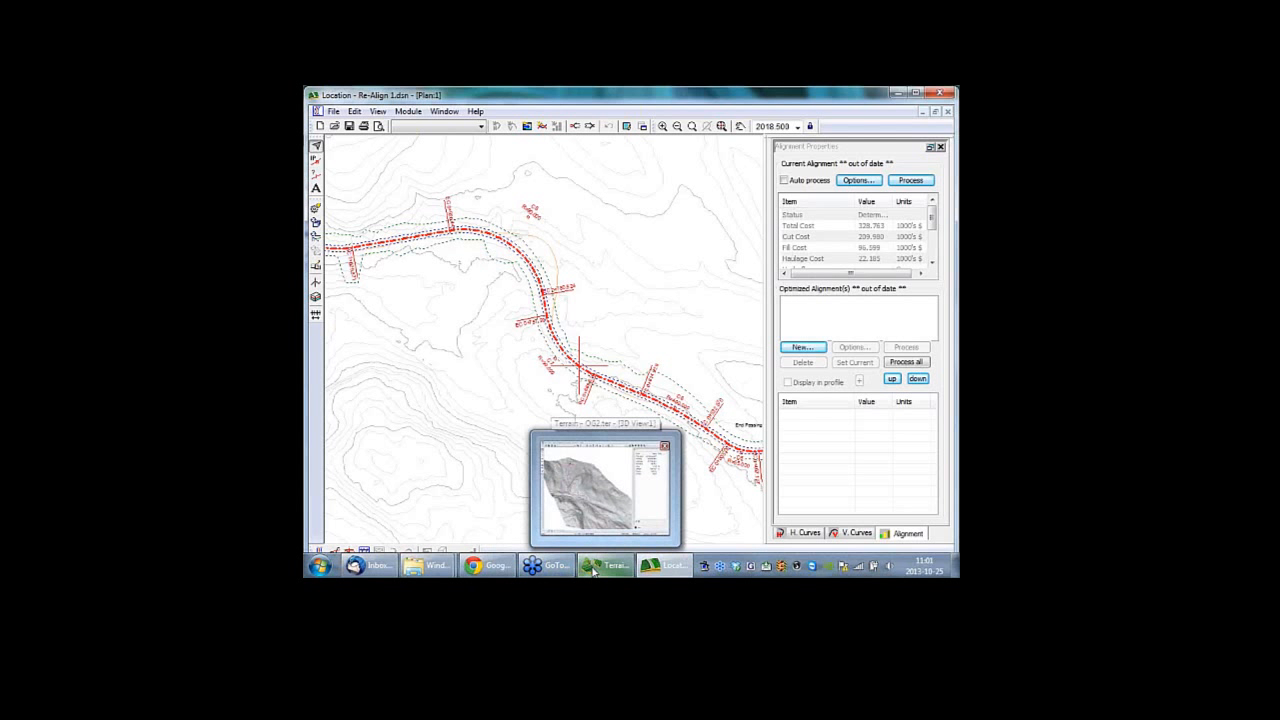
click(593, 569)
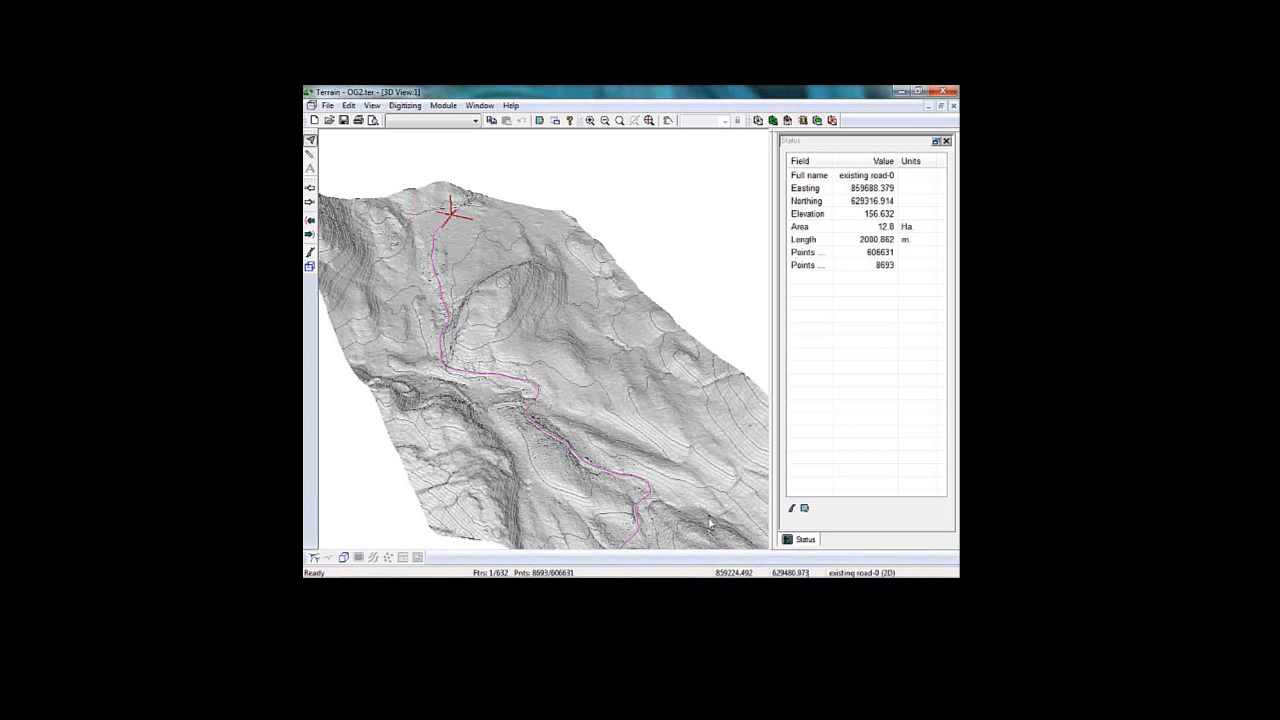
mouse_move(686, 575)
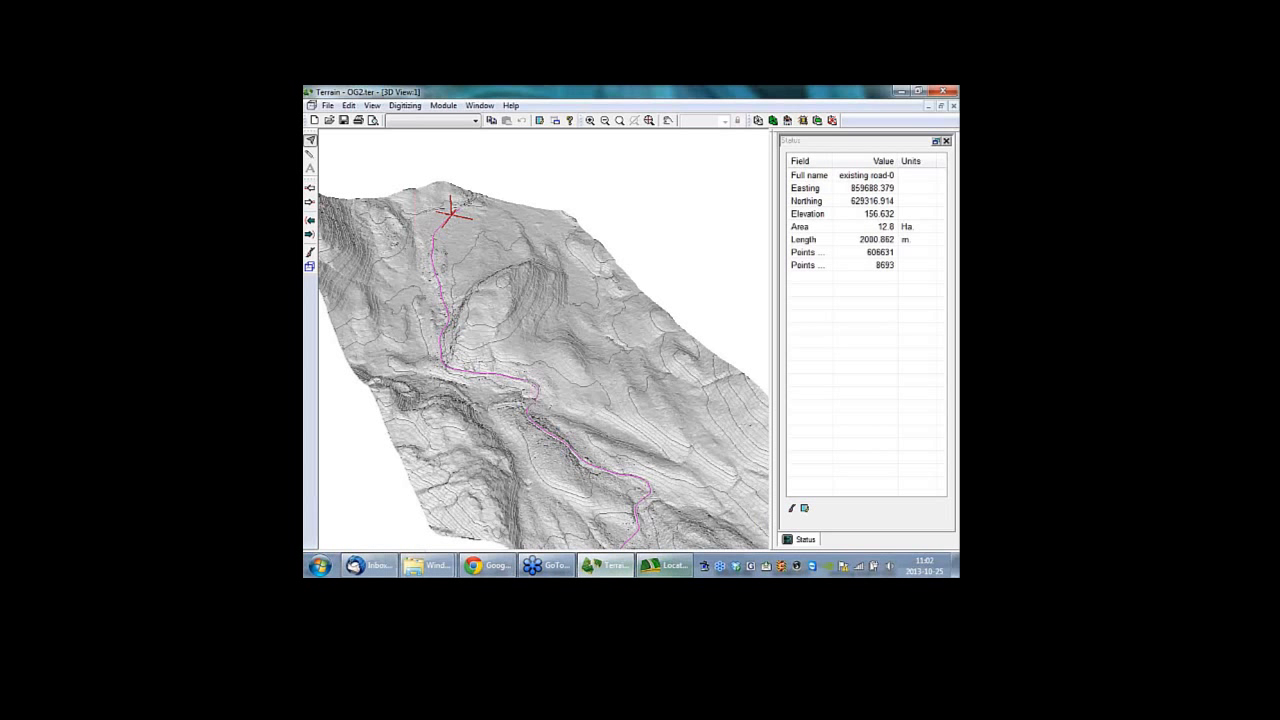
click(681, 573)
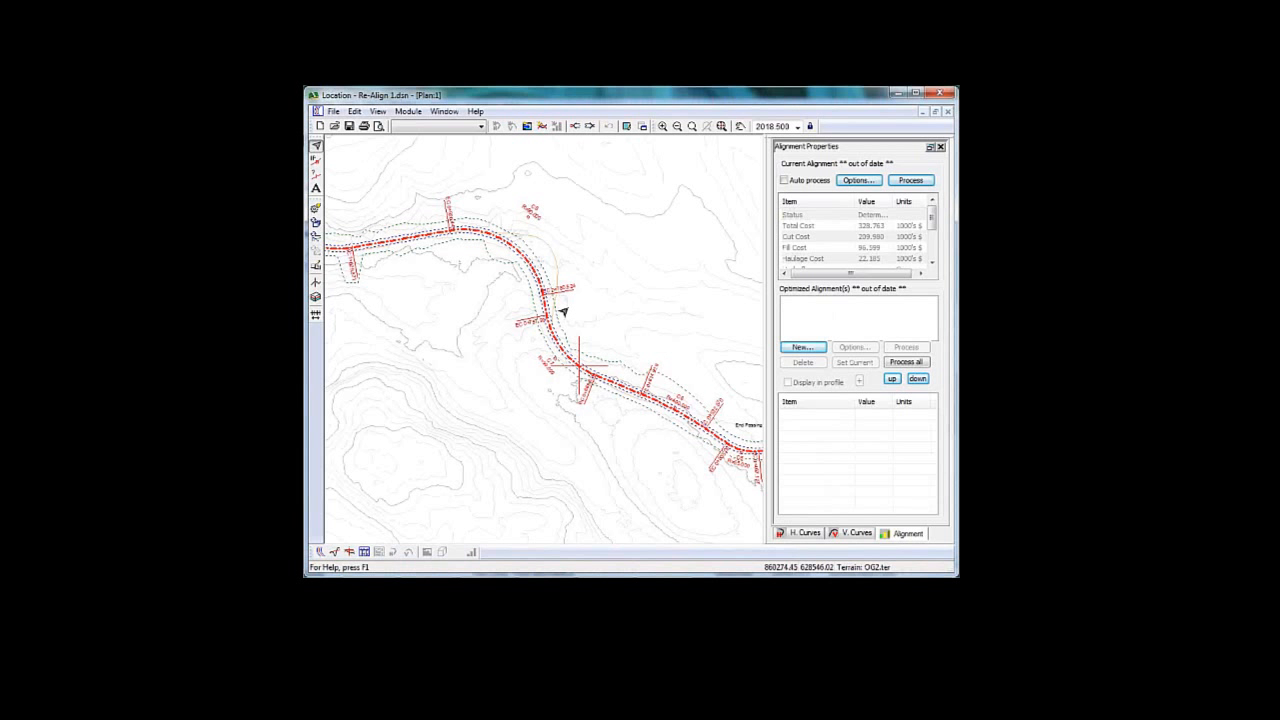
mouse_move(546, 253)
mouse_move(549, 312)
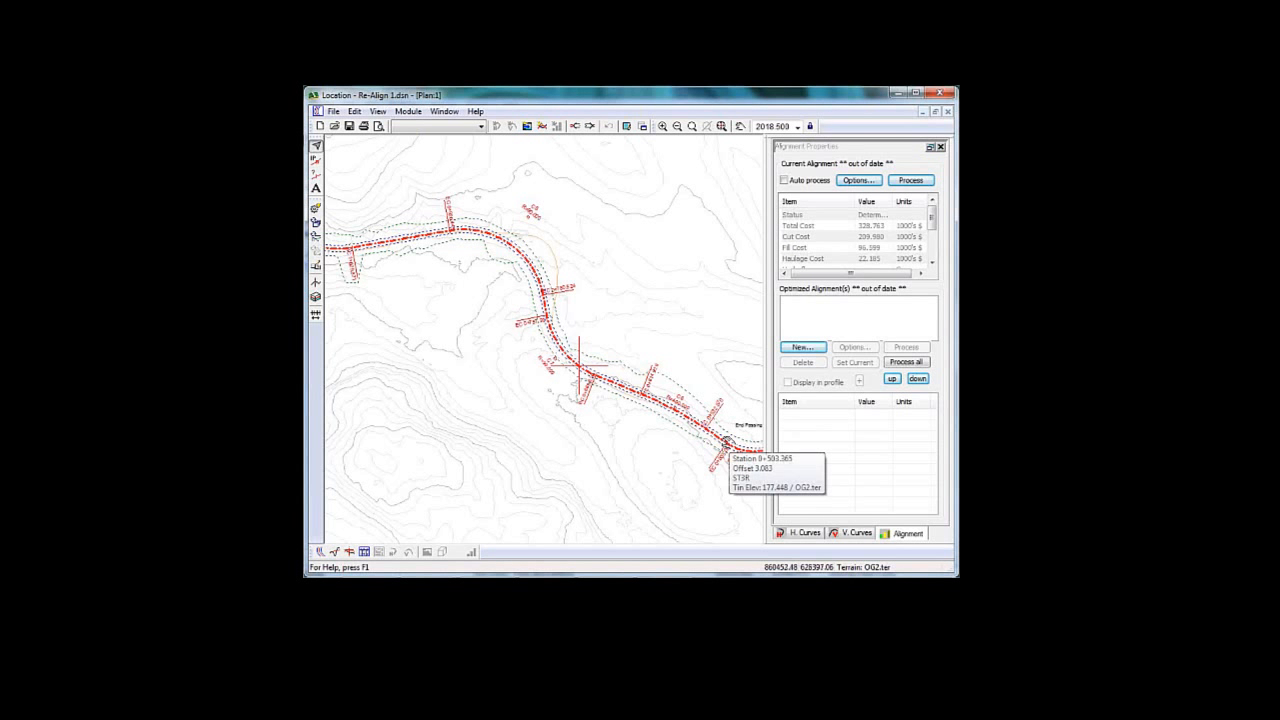
middle_drag(721, 443, 398, 316)
scroll(398, 316, up, 1)
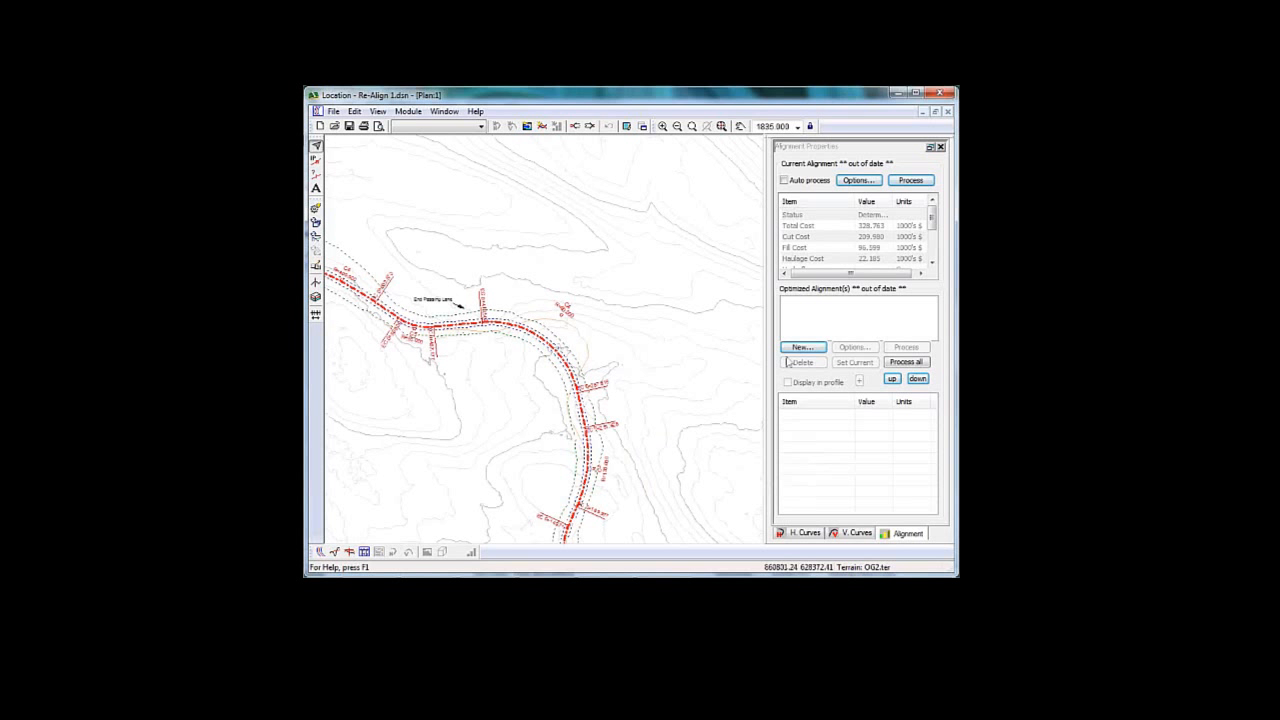
Step: Examine the horizontal curve properties curve by curve, from curve 4 through curve 10
click(808, 535)
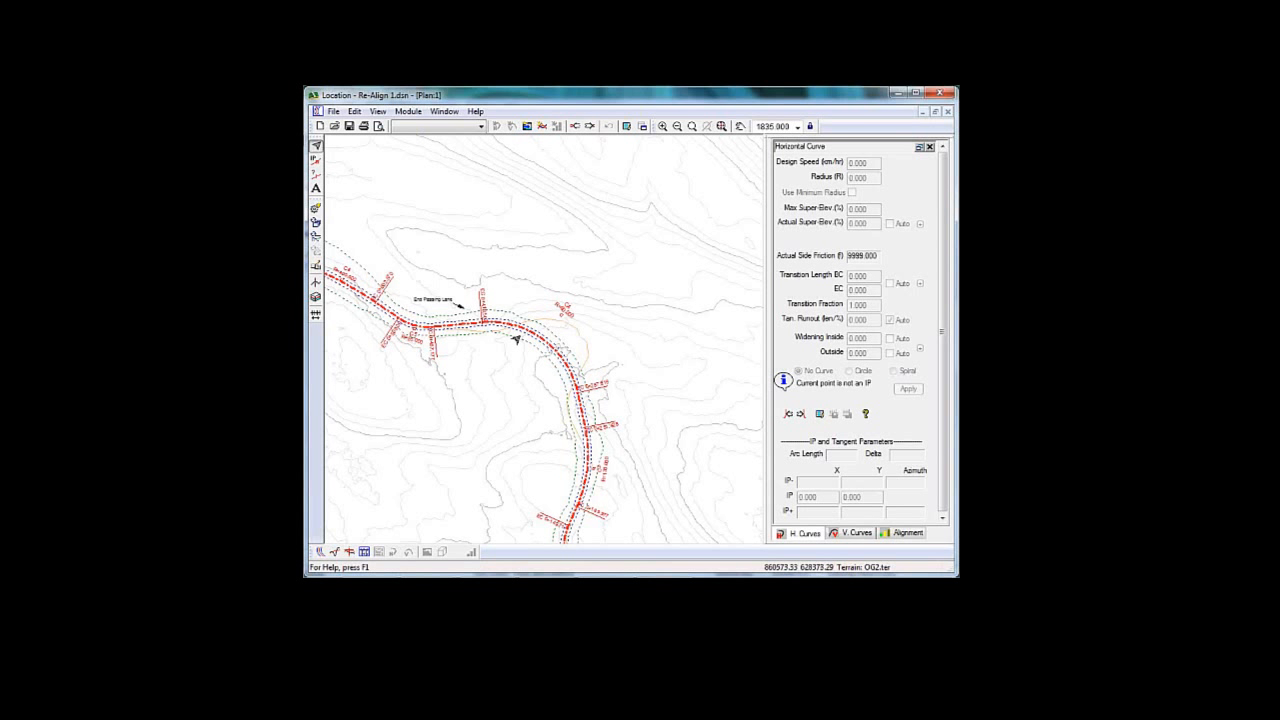
click(530, 329)
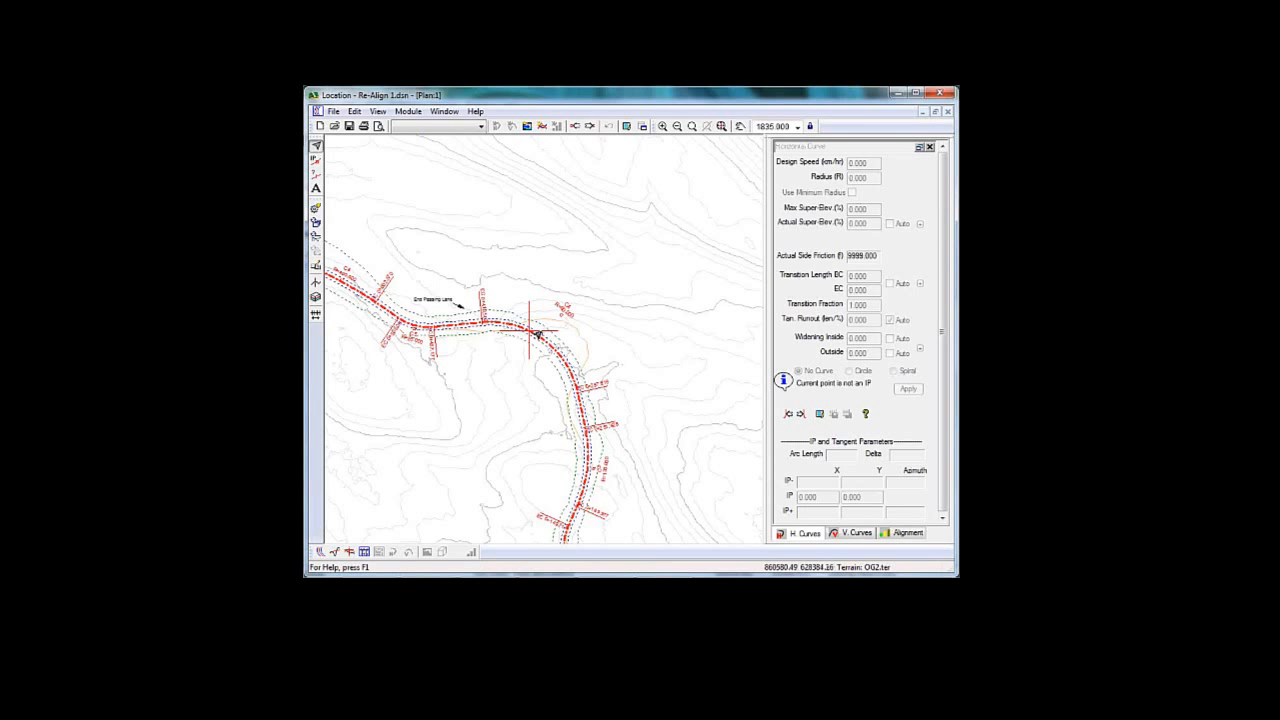
click(801, 414)
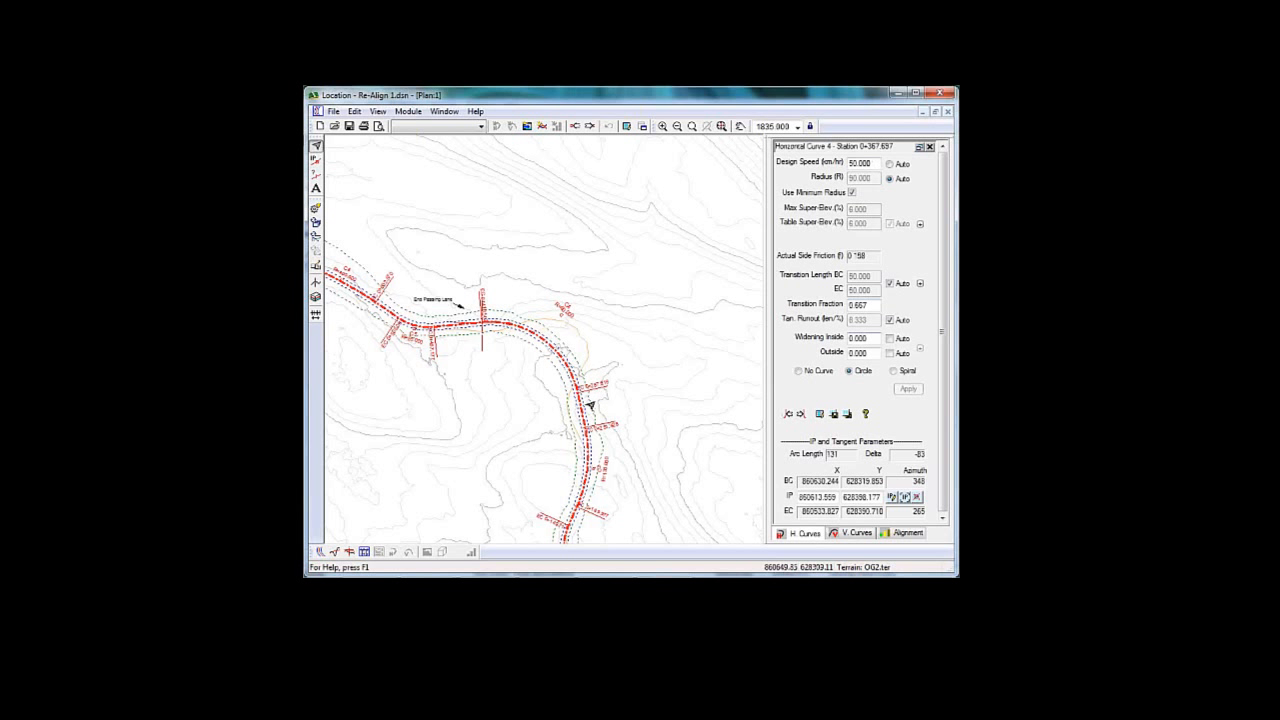
mouse_move(458, 328)
mouse_move(569, 332)
click(800, 414)
click(801, 414)
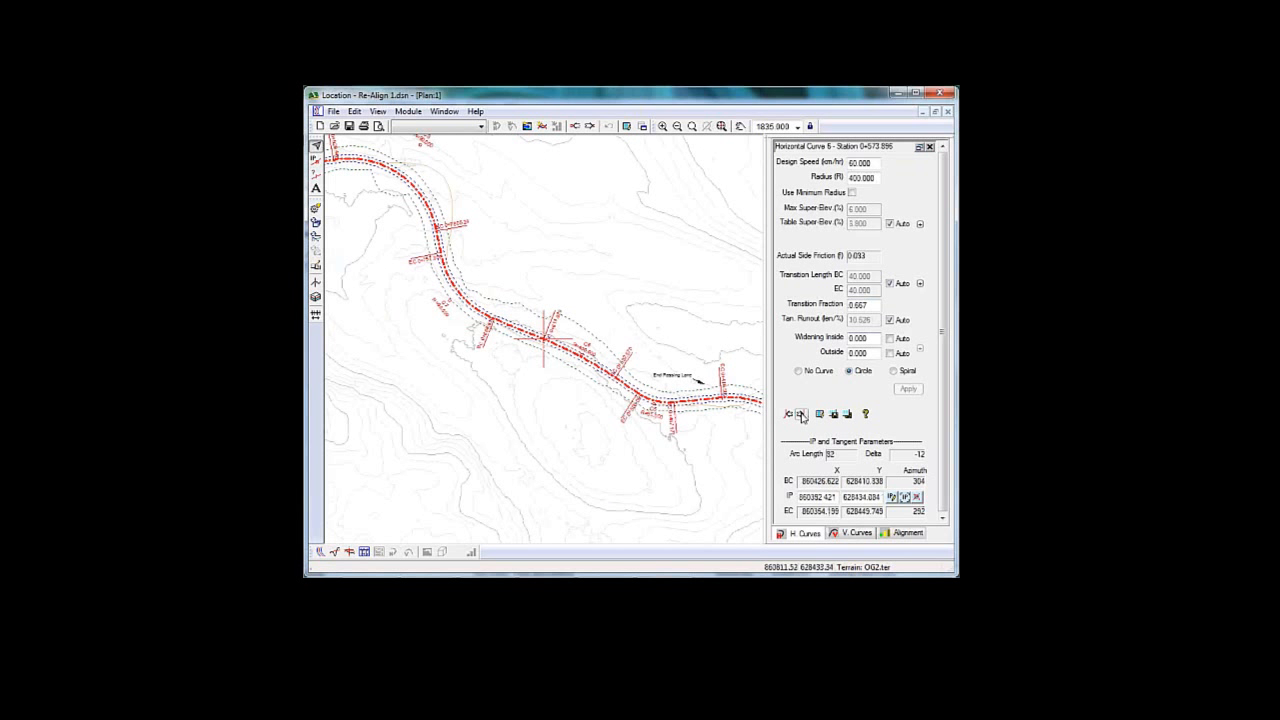
click(801, 414)
click(800, 414)
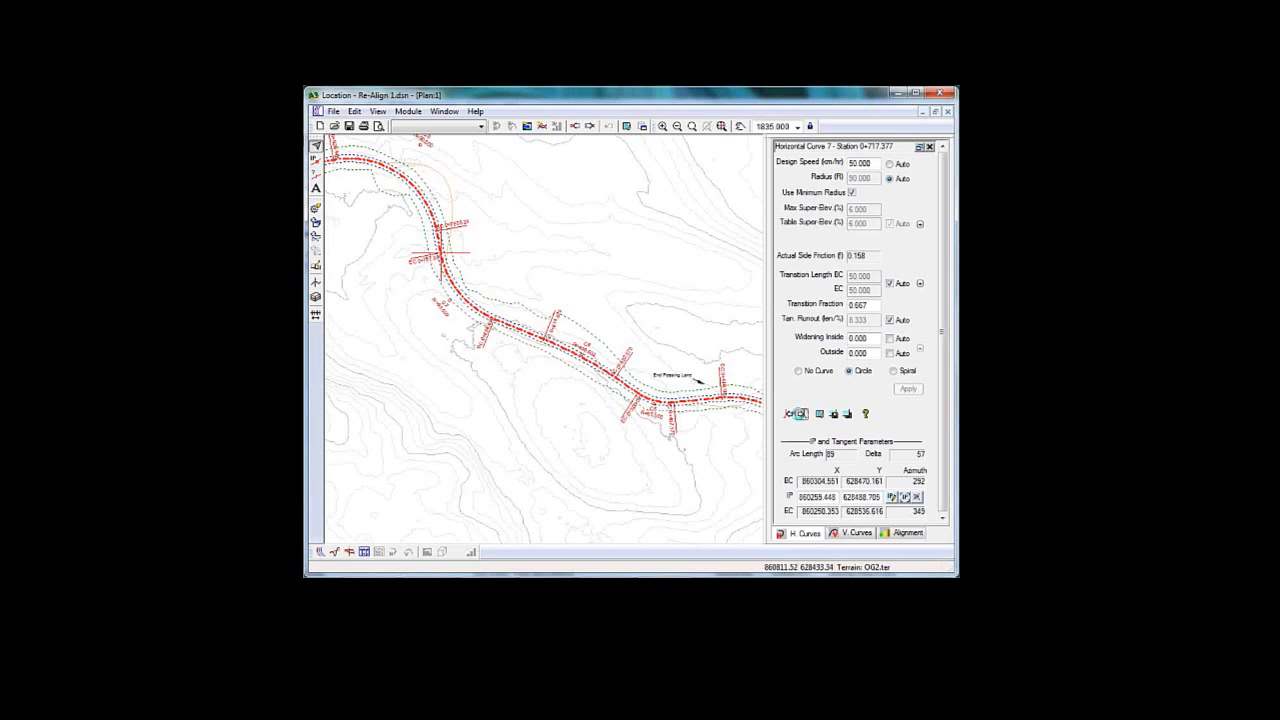
click(800, 414)
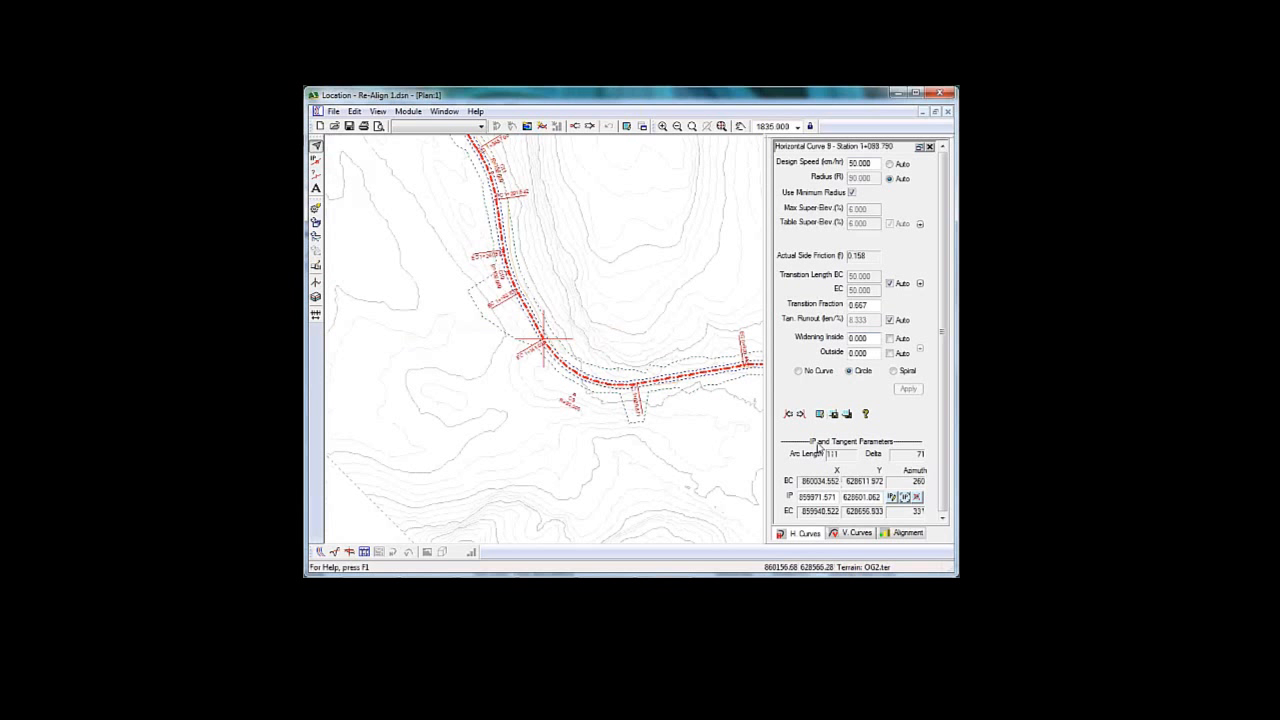
click(801, 414)
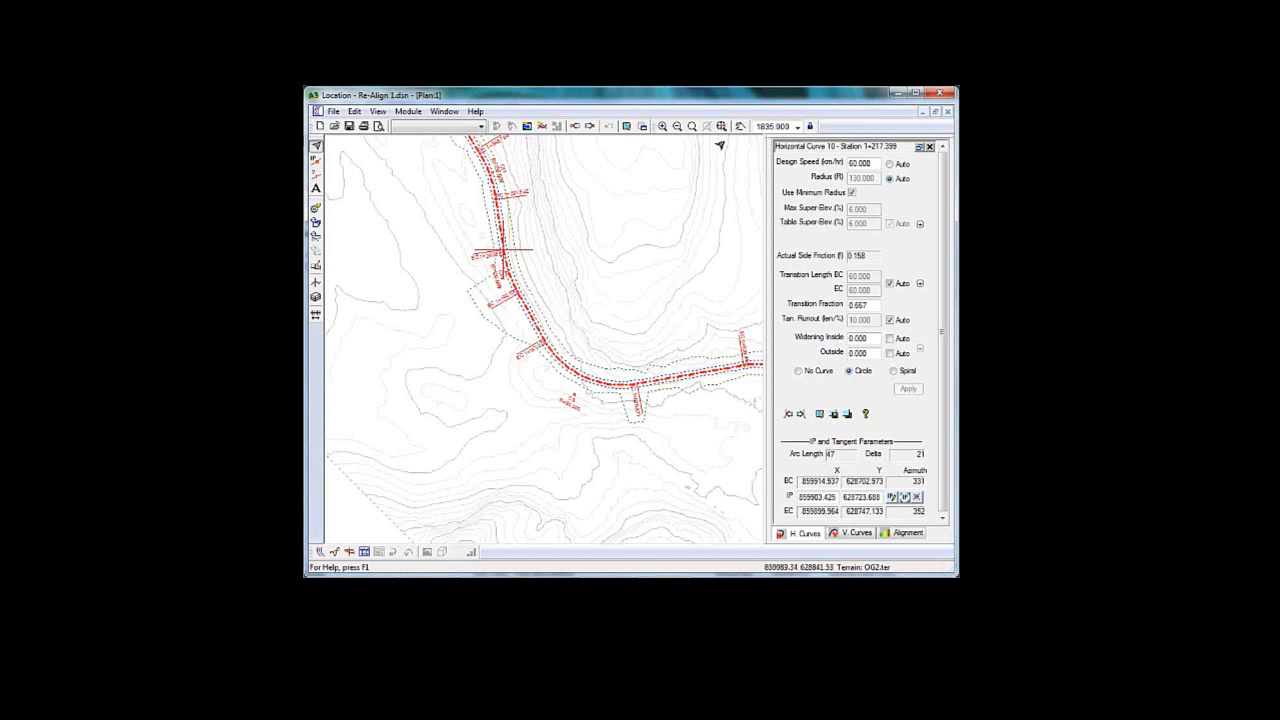
Step: Restore the tiled window layout and examine the cross-section and plan around station 1+240.583
click(934, 111)
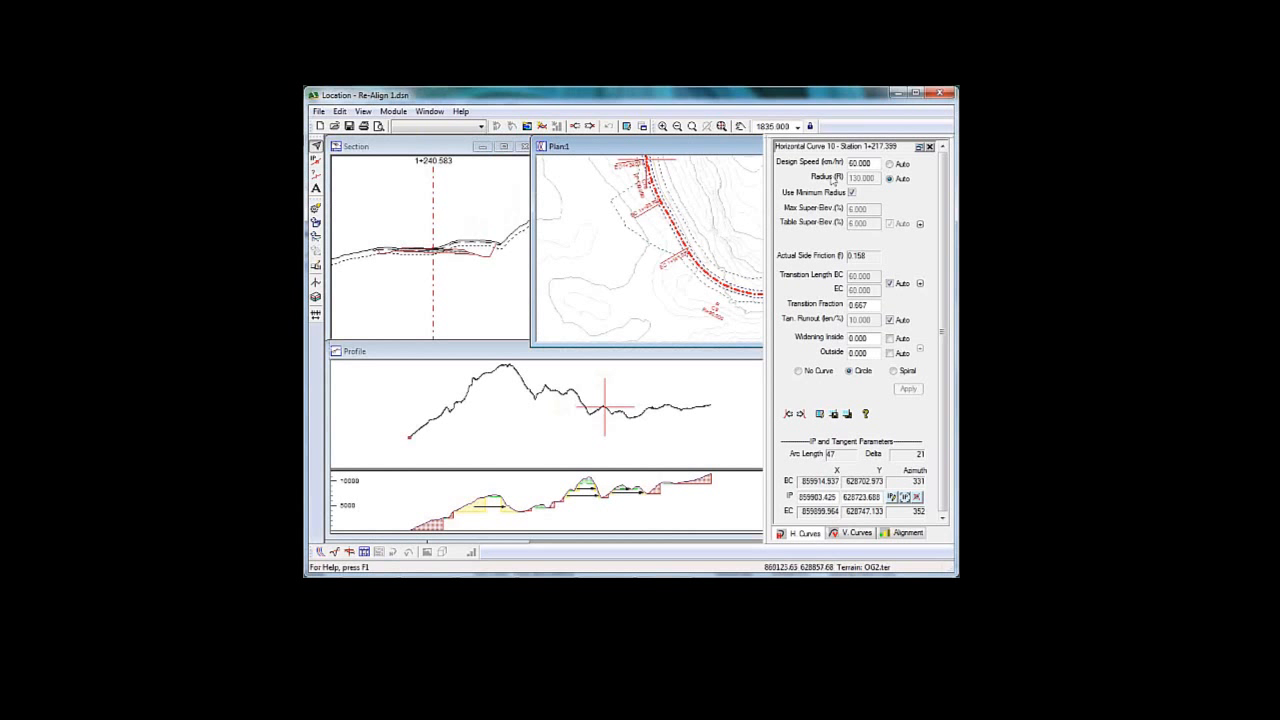
middle_drag(667, 193, 674, 280)
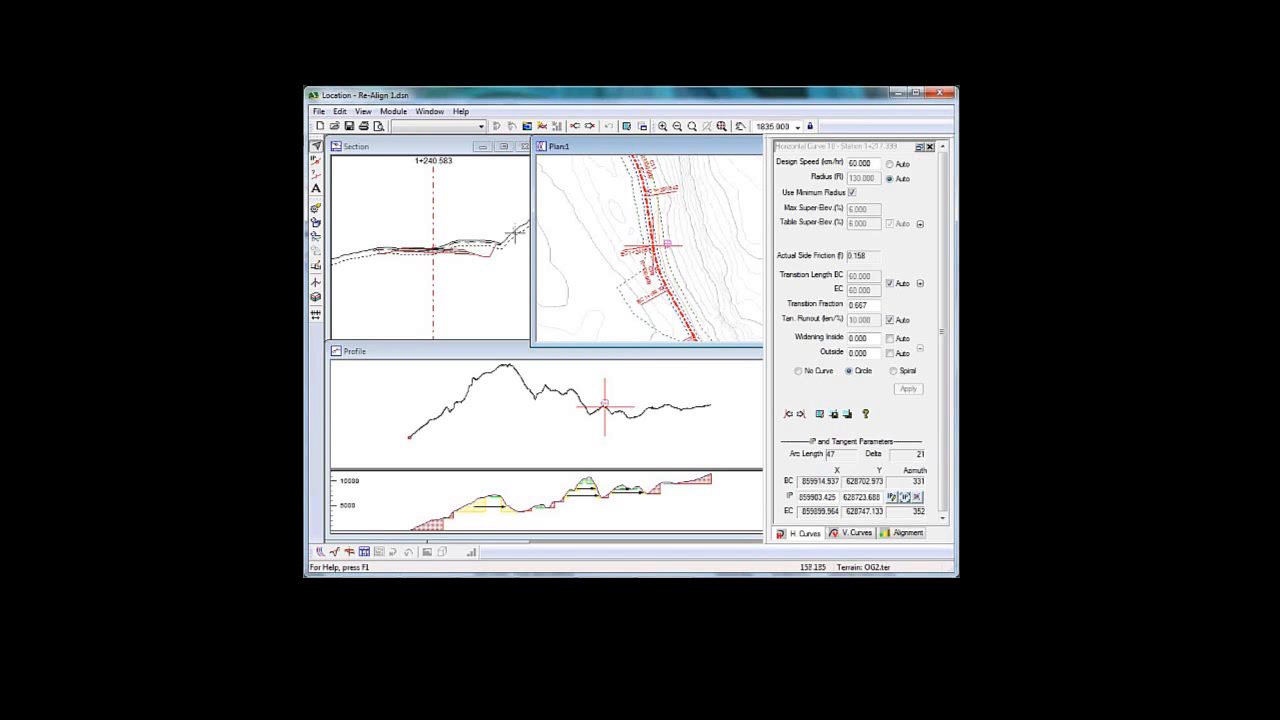
middle_drag(507, 235, 406, 264)
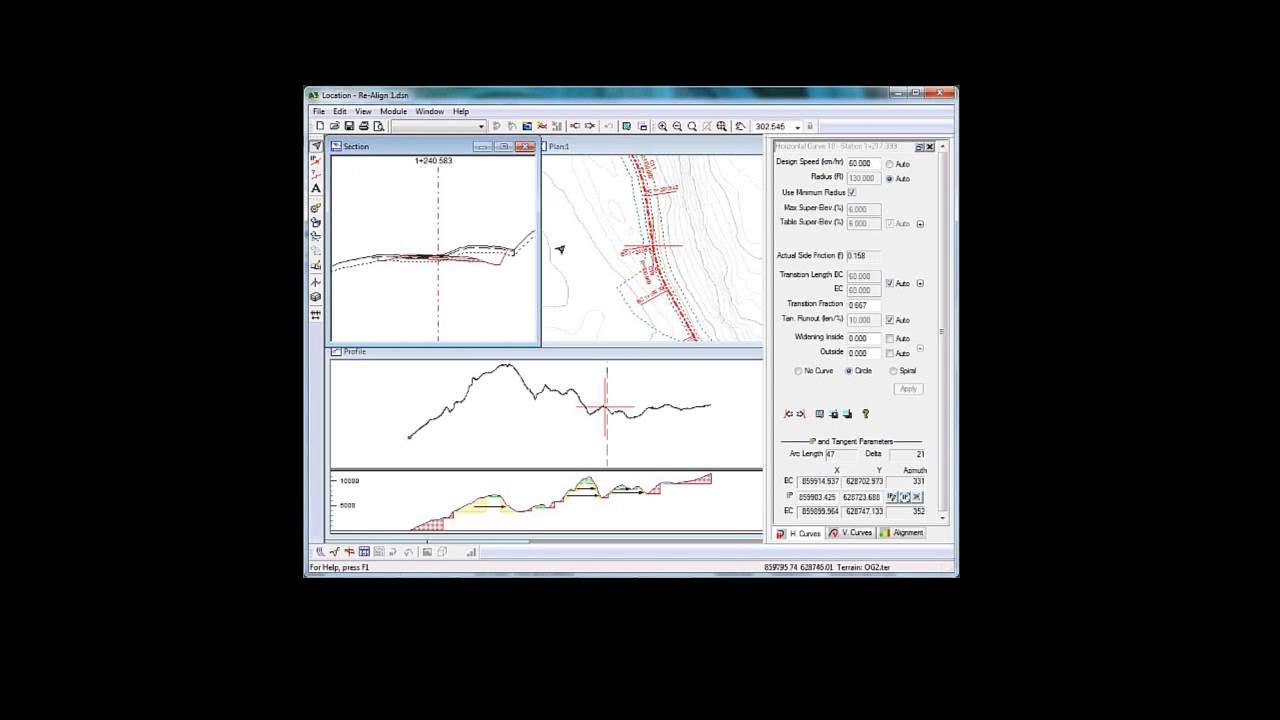
click(660, 201)
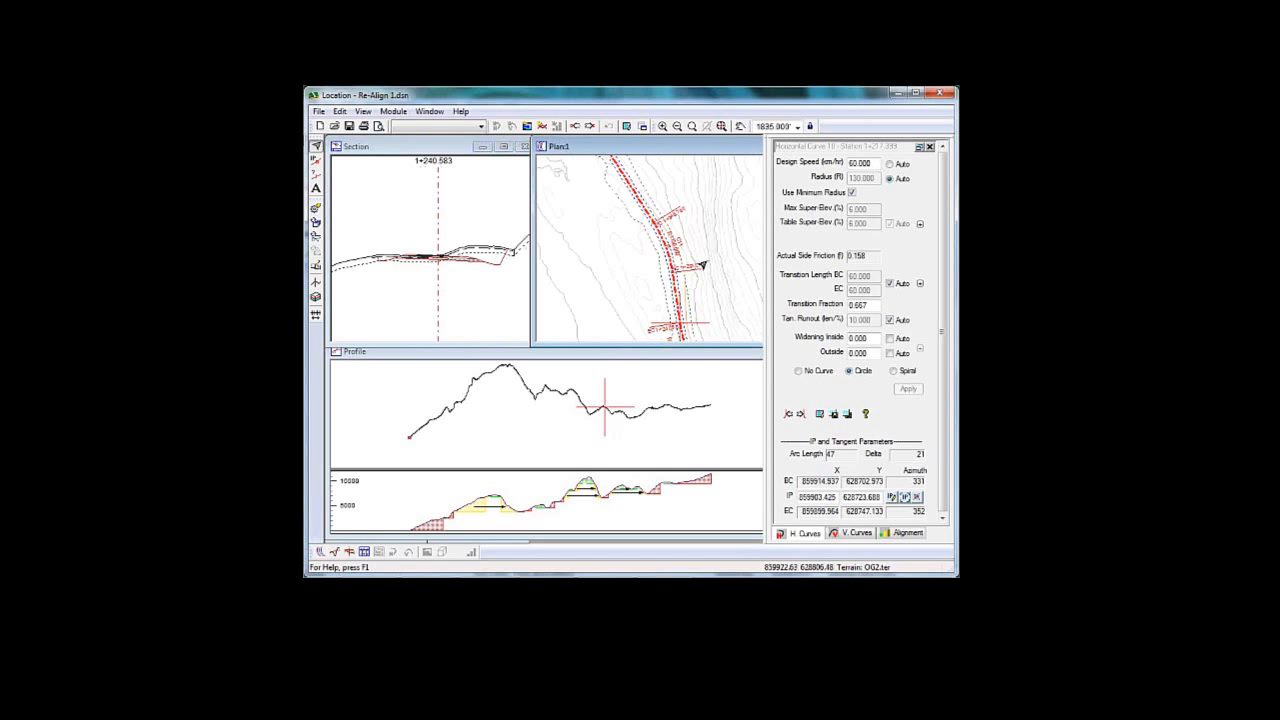
mouse_move(724, 248)
Step: Activate the Add/Edit IP tool for the profile and maximize the Profile window
right_click(481, 407)
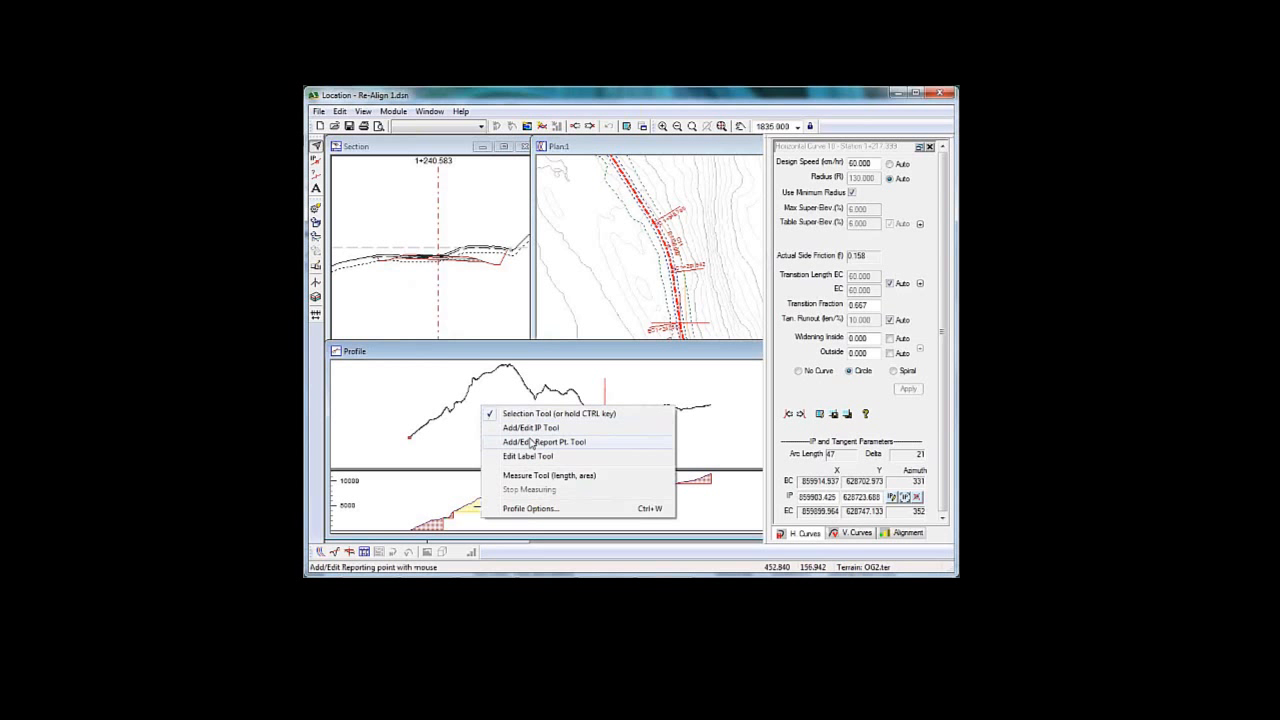
click(533, 443)
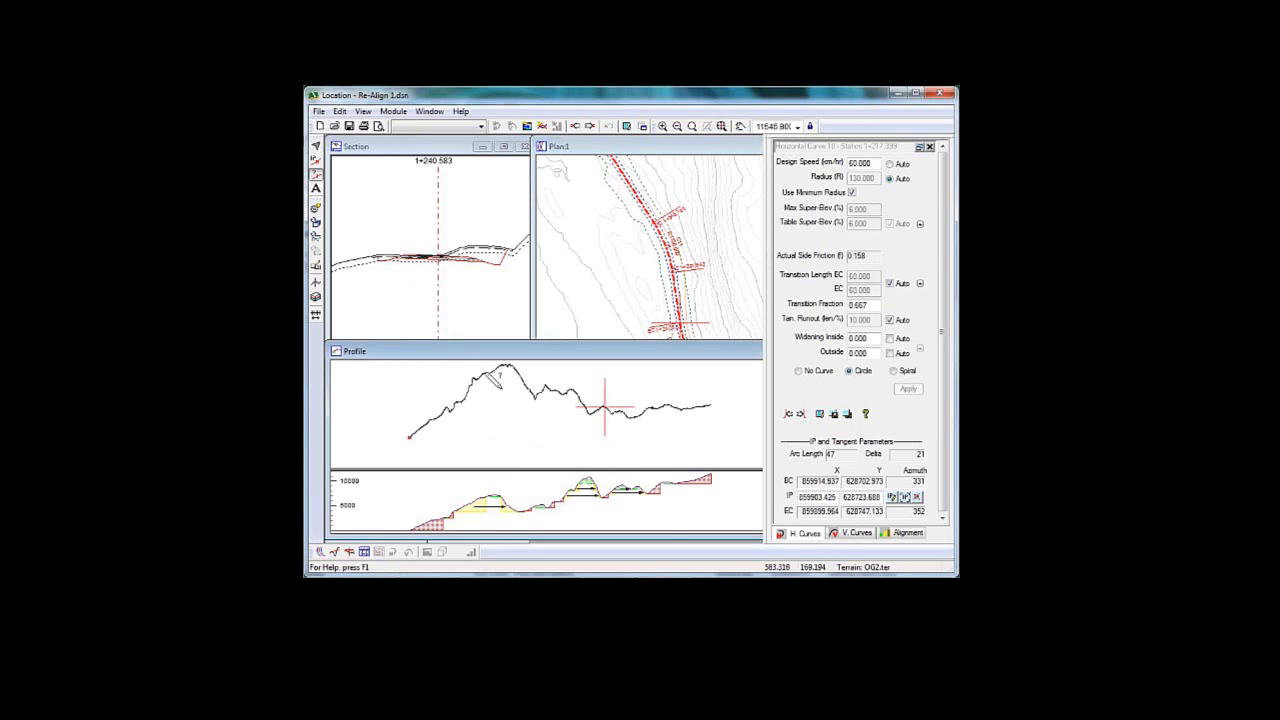
right_click(507, 397)
click(565, 424)
double_click(583, 357)
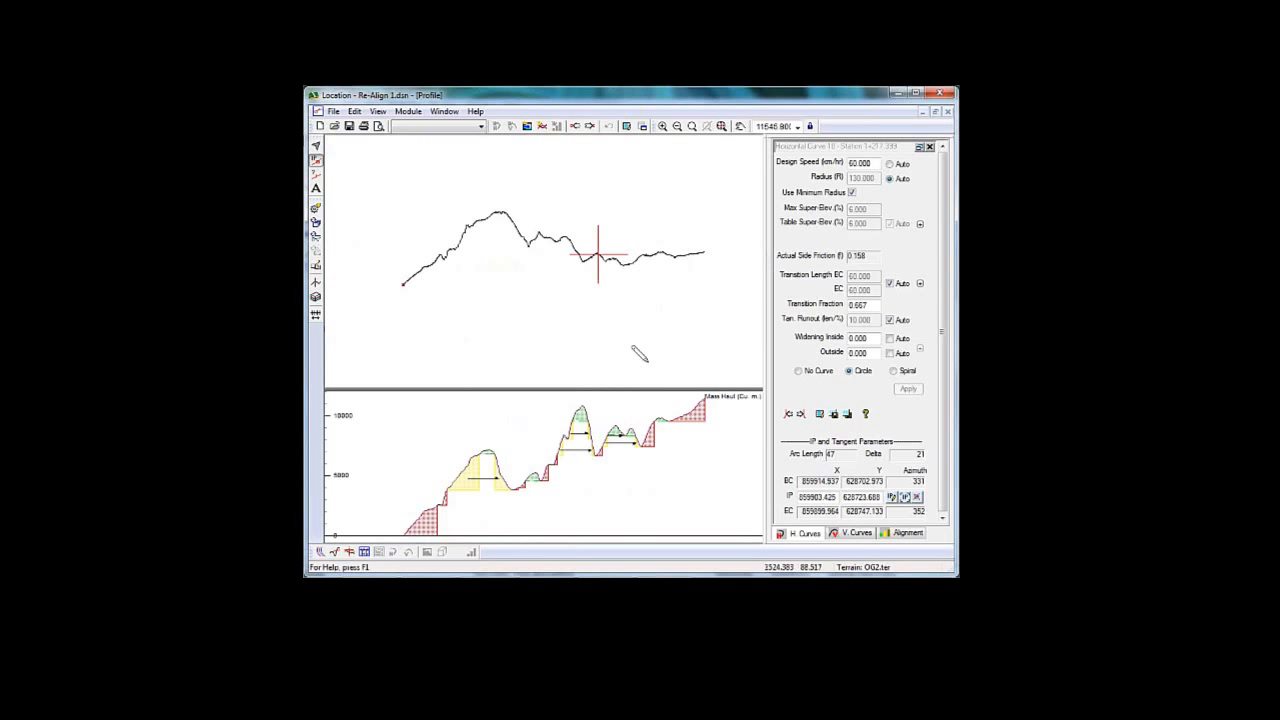
Step: Place vertical IPs on the profile at about station 608, elevation 183, and about station 843, elevation 165, with the vertical curve properties shown
click(503, 210)
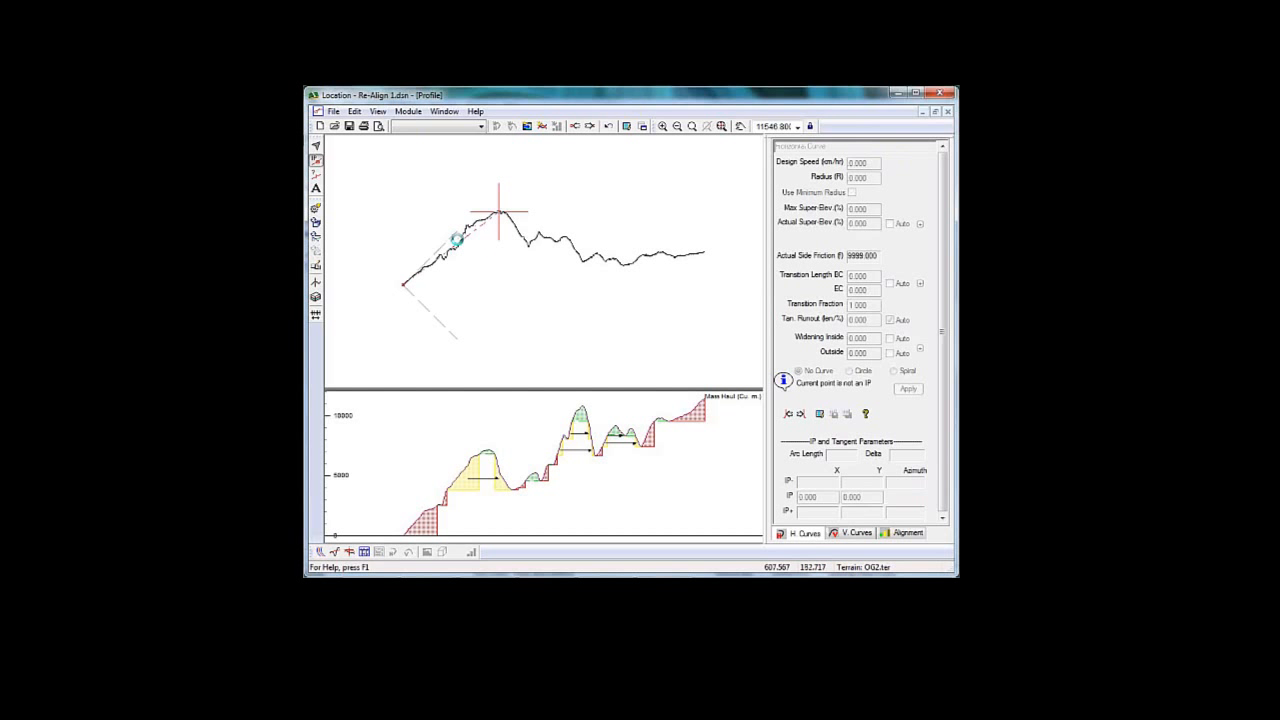
click(856, 532)
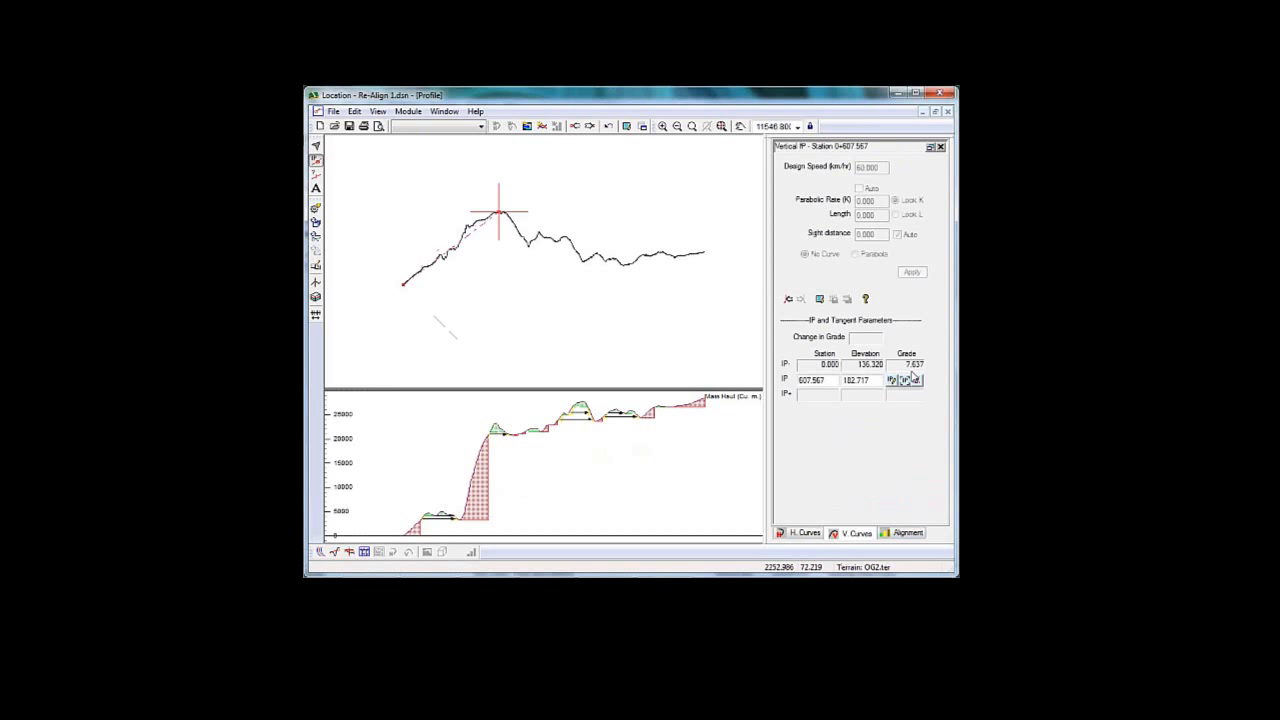
click(529, 240)
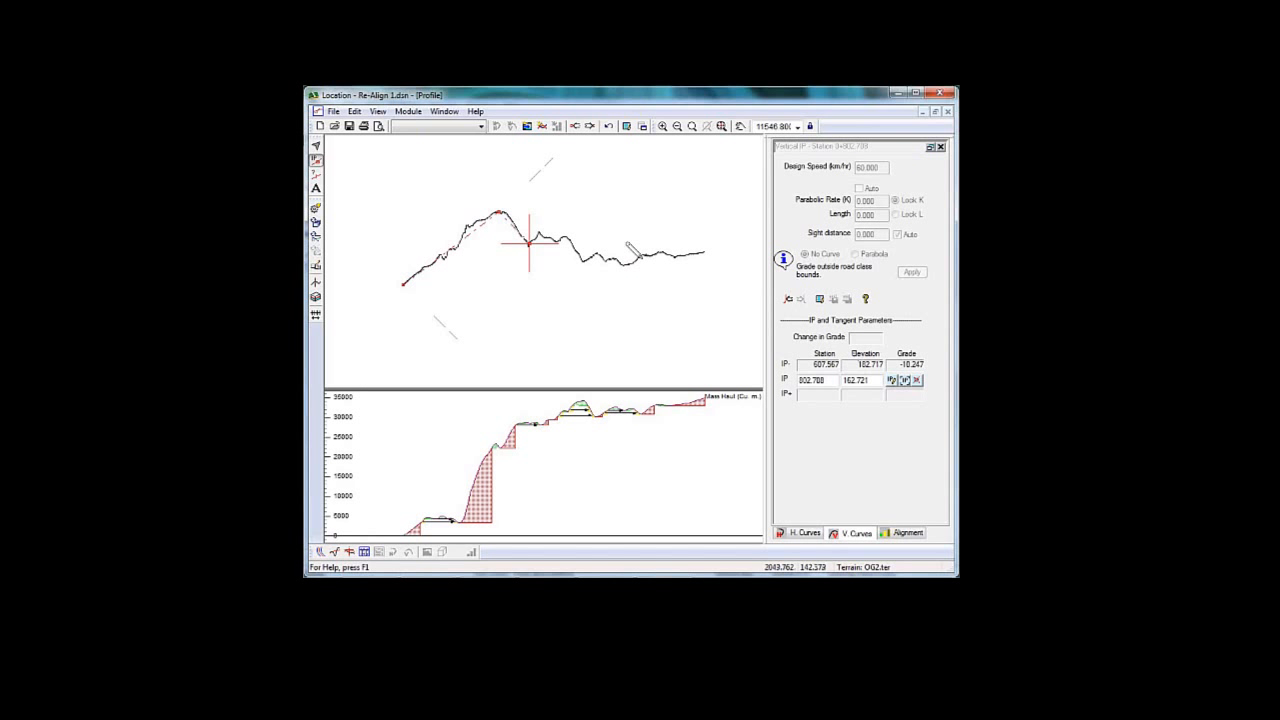
drag(529, 242, 536, 239)
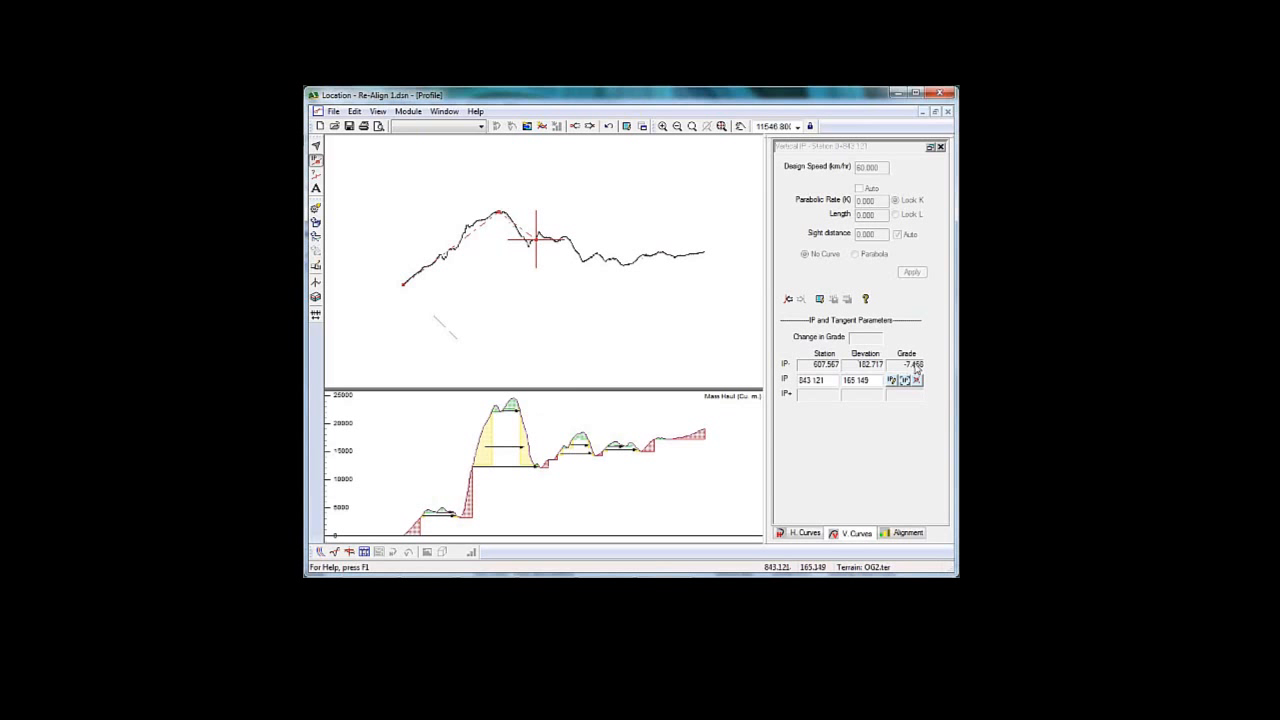
Step: Apply a parabolic vertical curve with a K value of 20 to the IP at the profile's crest
click(788, 299)
click(855, 254)
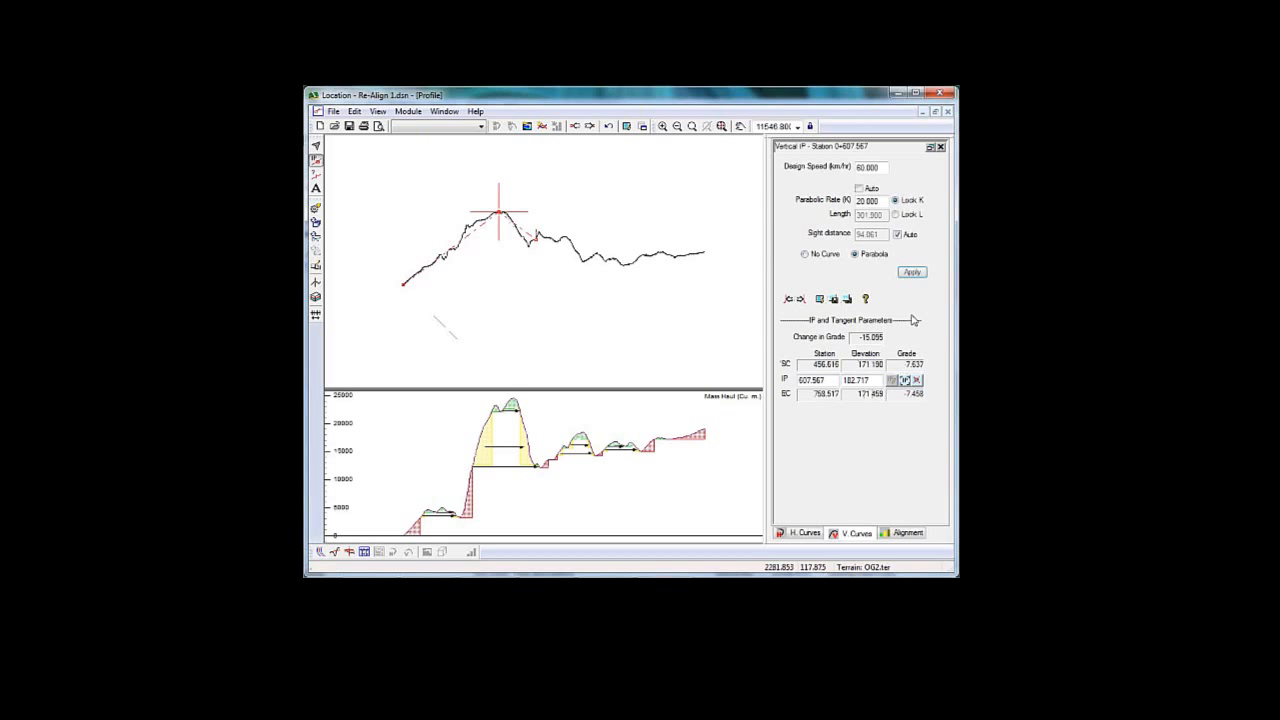
click(912, 272)
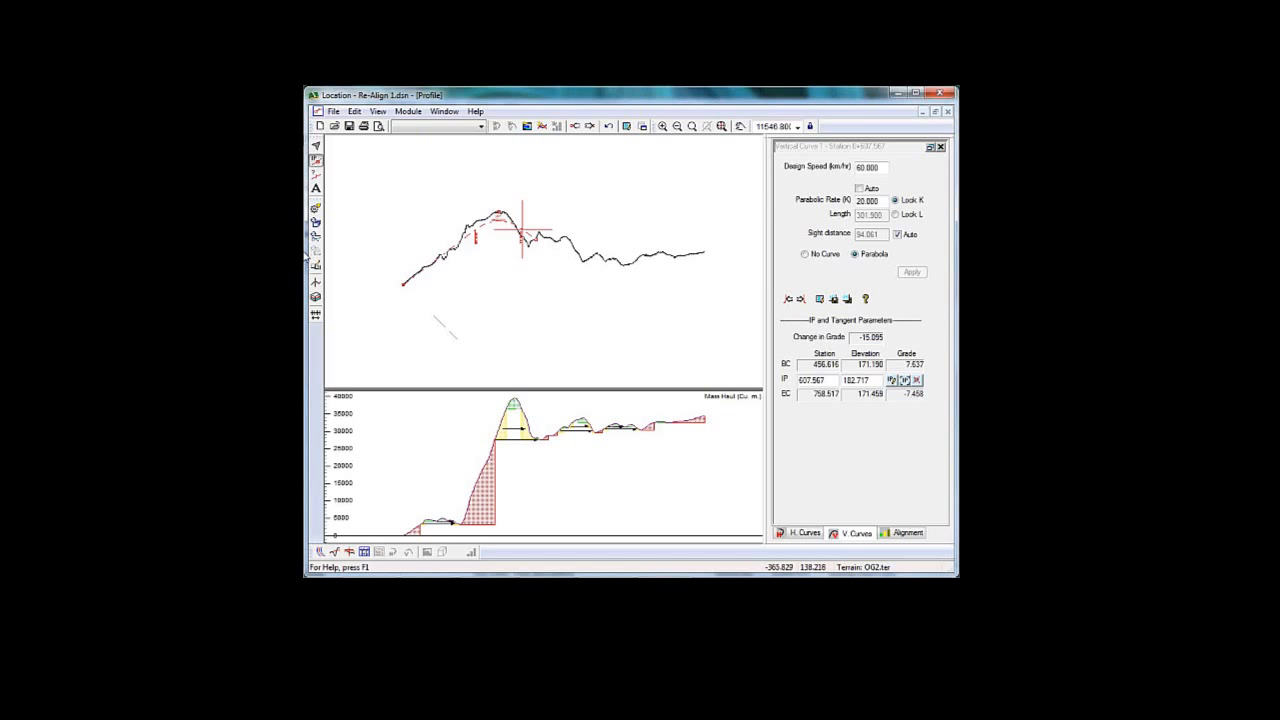
Step: Delete the vertical IPs over the full station range from 0.000, excluding the horizontal IPs
click(354, 111)
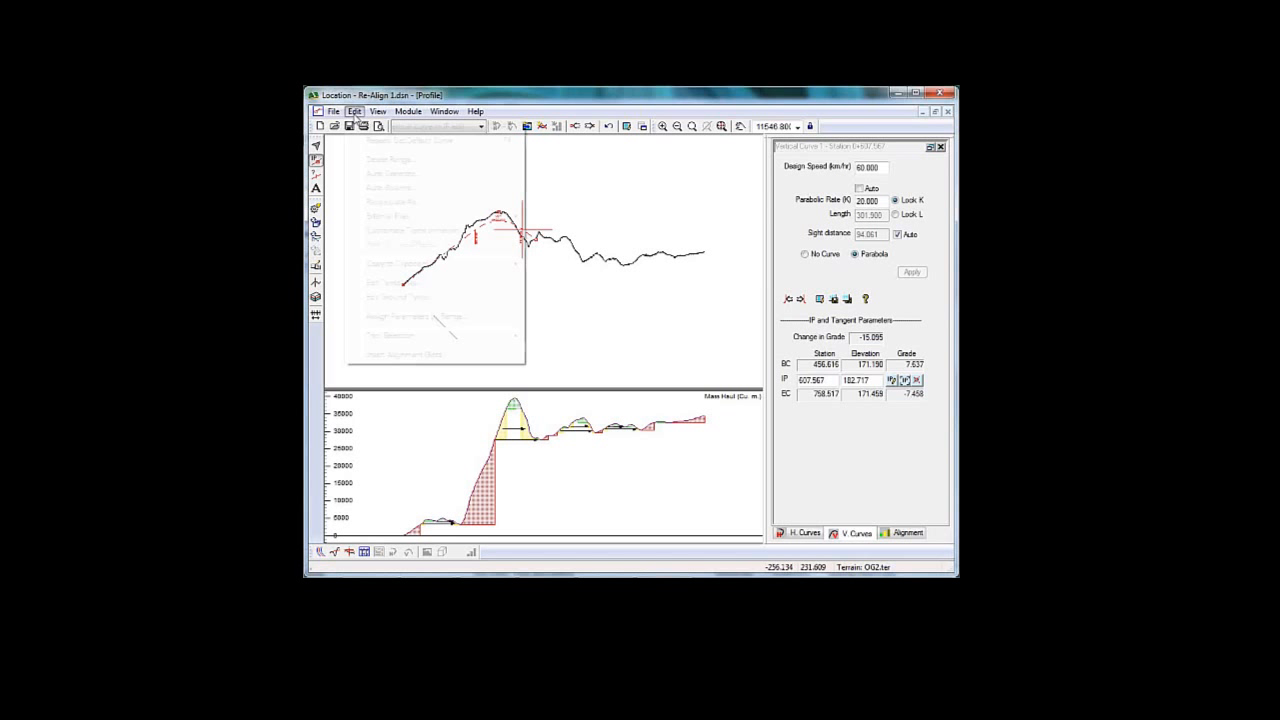
click(397, 172)
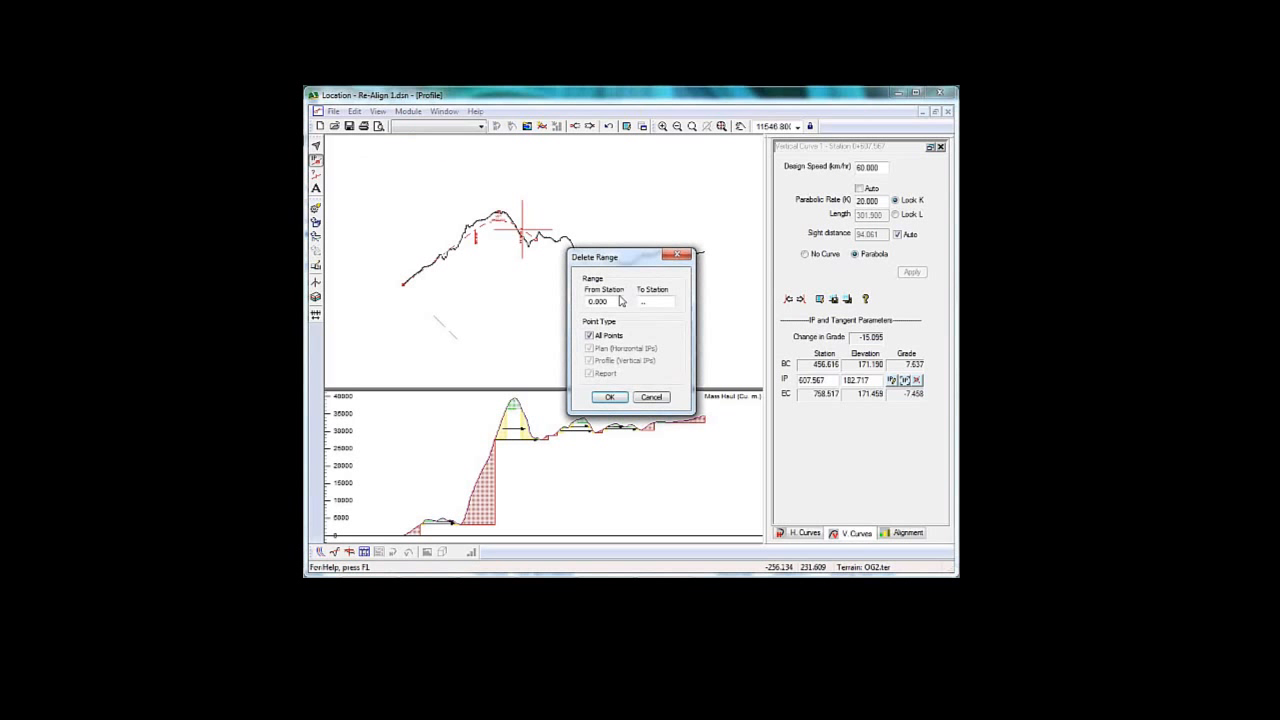
click(590, 348)
click(610, 397)
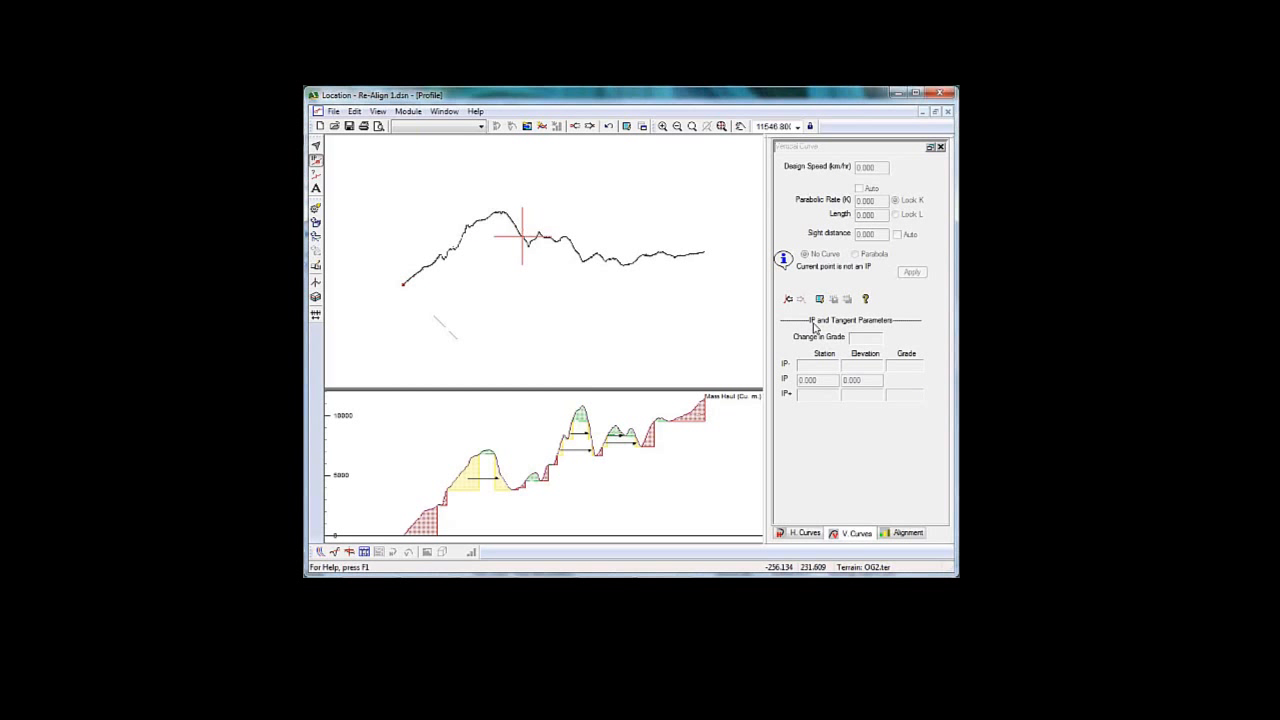
Step: Review the handling and movement costs of the Gravel, Solid Rock and Glacial Till ground types in the current alignment's vertical optimization options
click(910, 534)
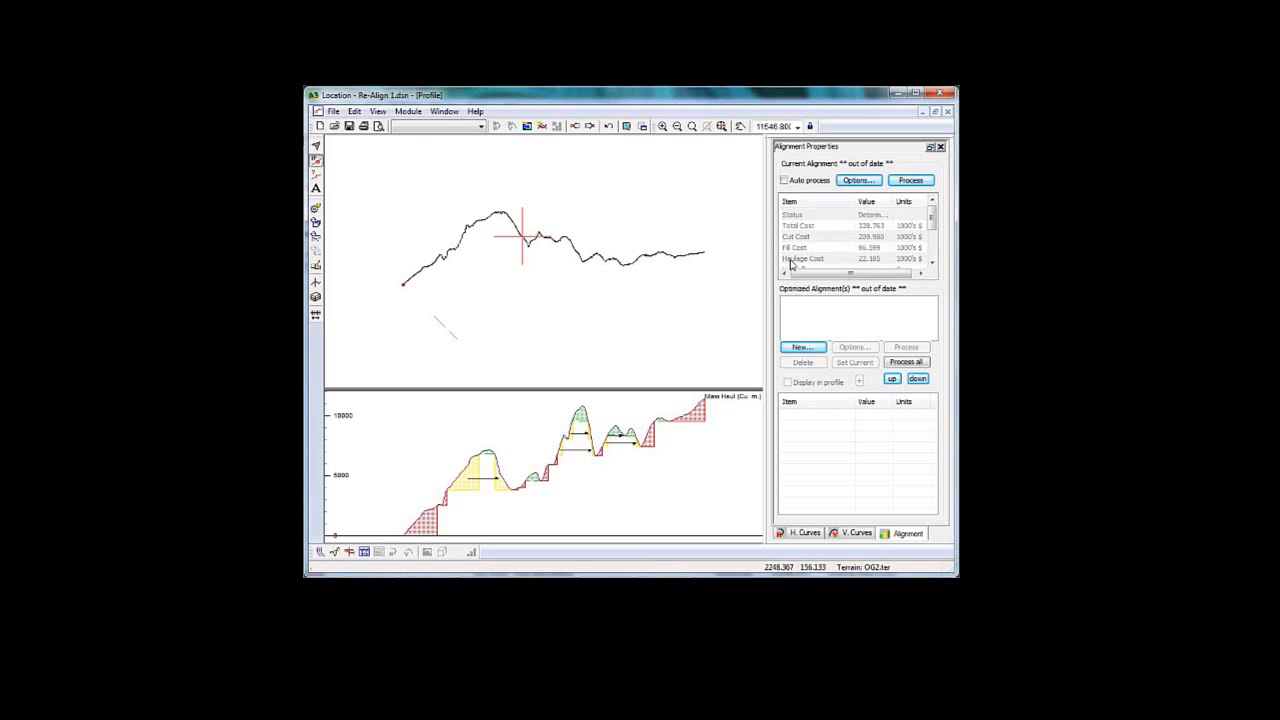
click(872, 182)
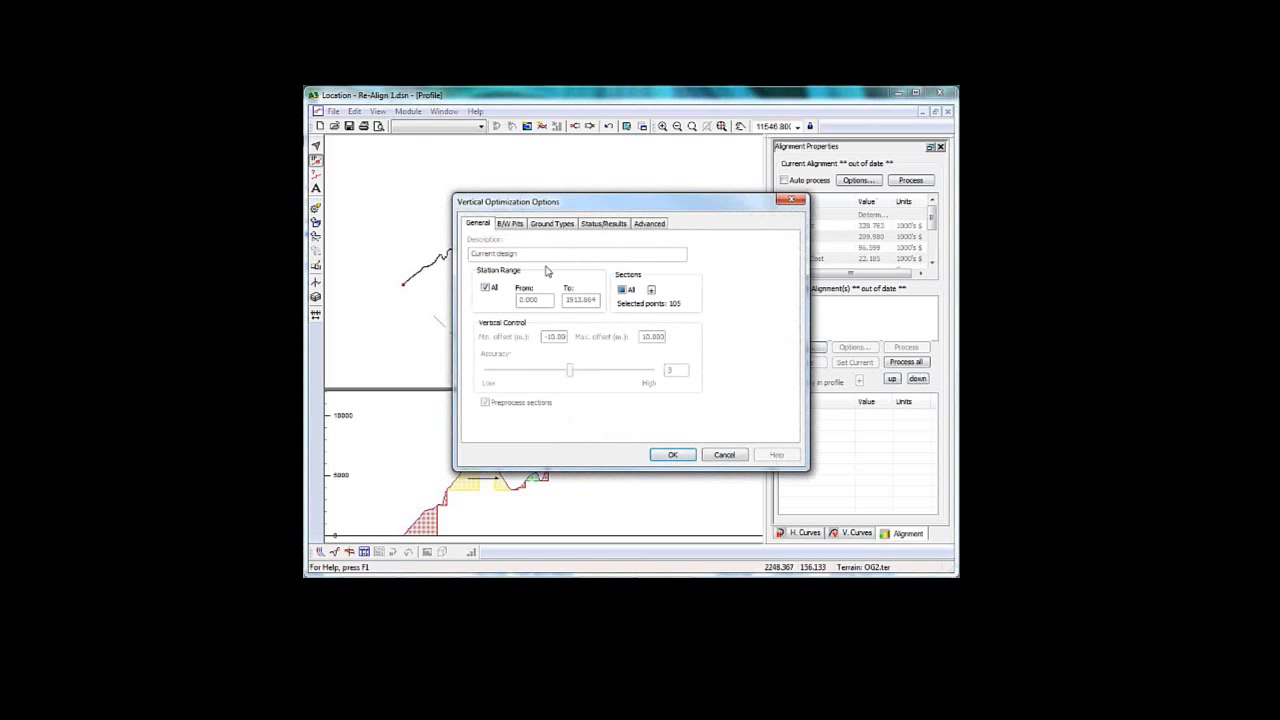
click(557, 224)
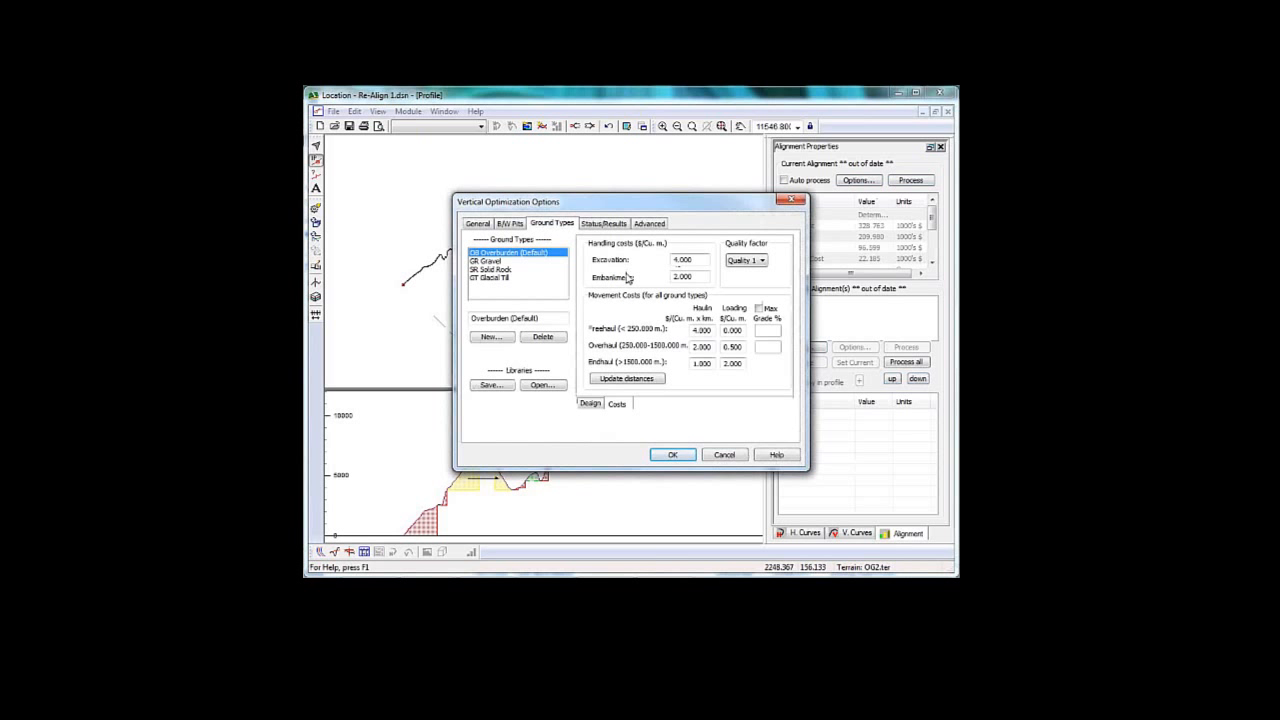
click(494, 262)
click(494, 270)
click(494, 278)
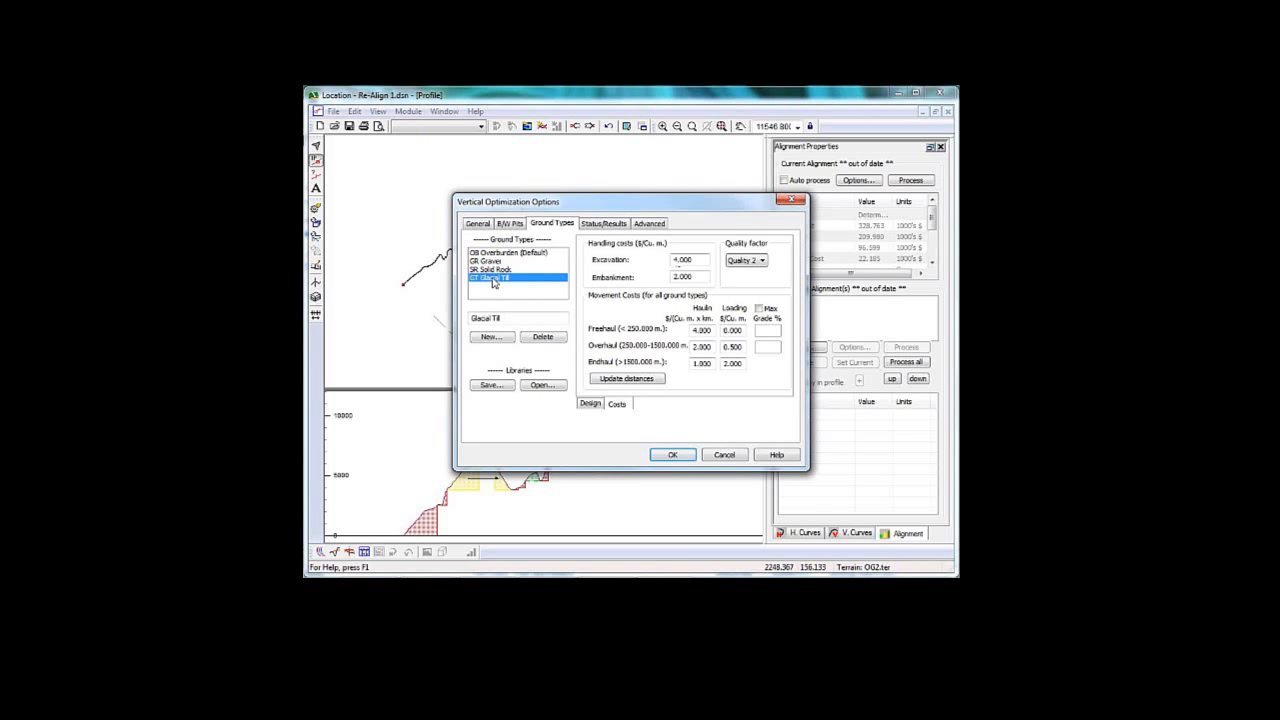
drag(693, 261, 654, 268)
drag(674, 276, 700, 272)
click(724, 455)
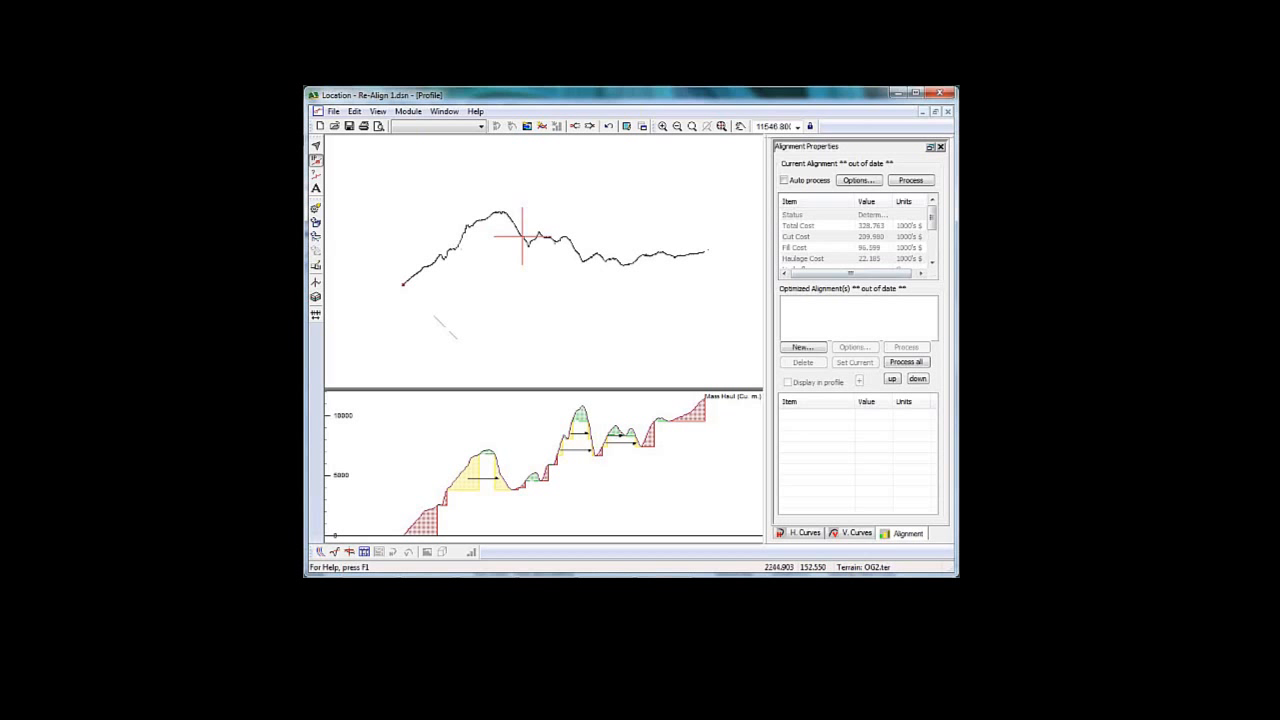
Step: Start a new optimized alignment described as FROM SCRATCH and check which point types its sections include
click(803, 347)
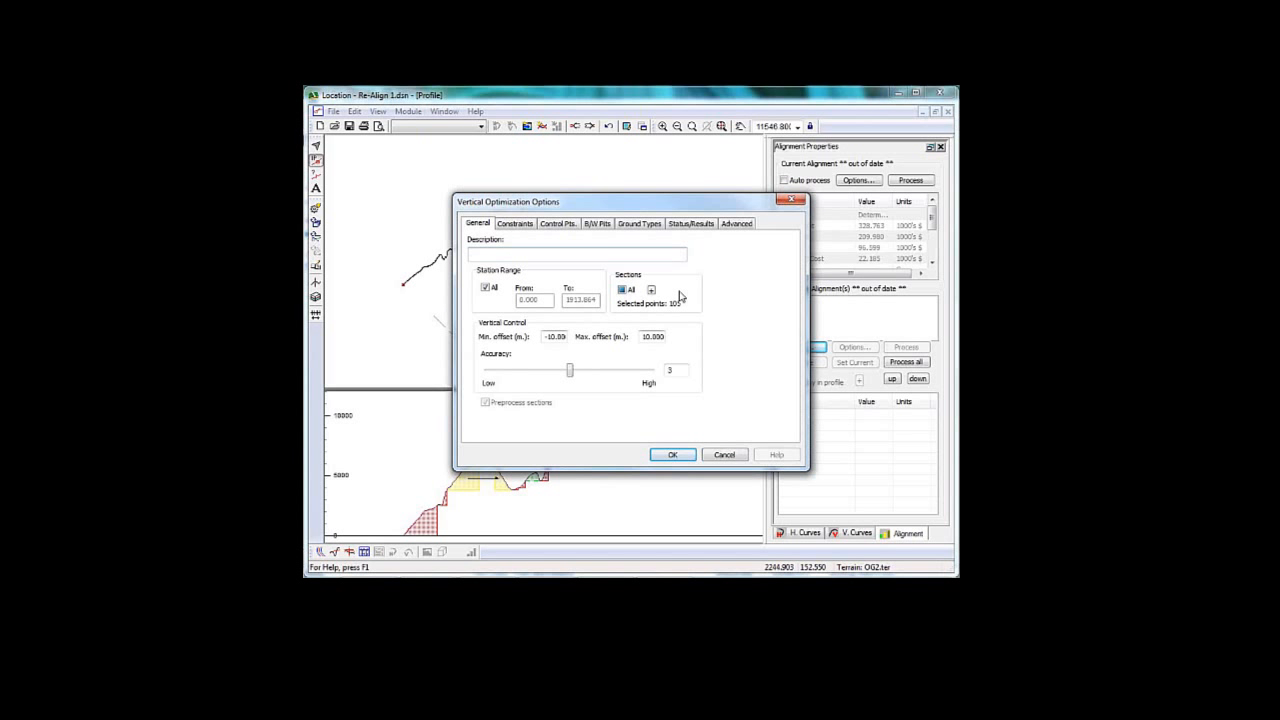
text(FROM SCR)
click(652, 290)
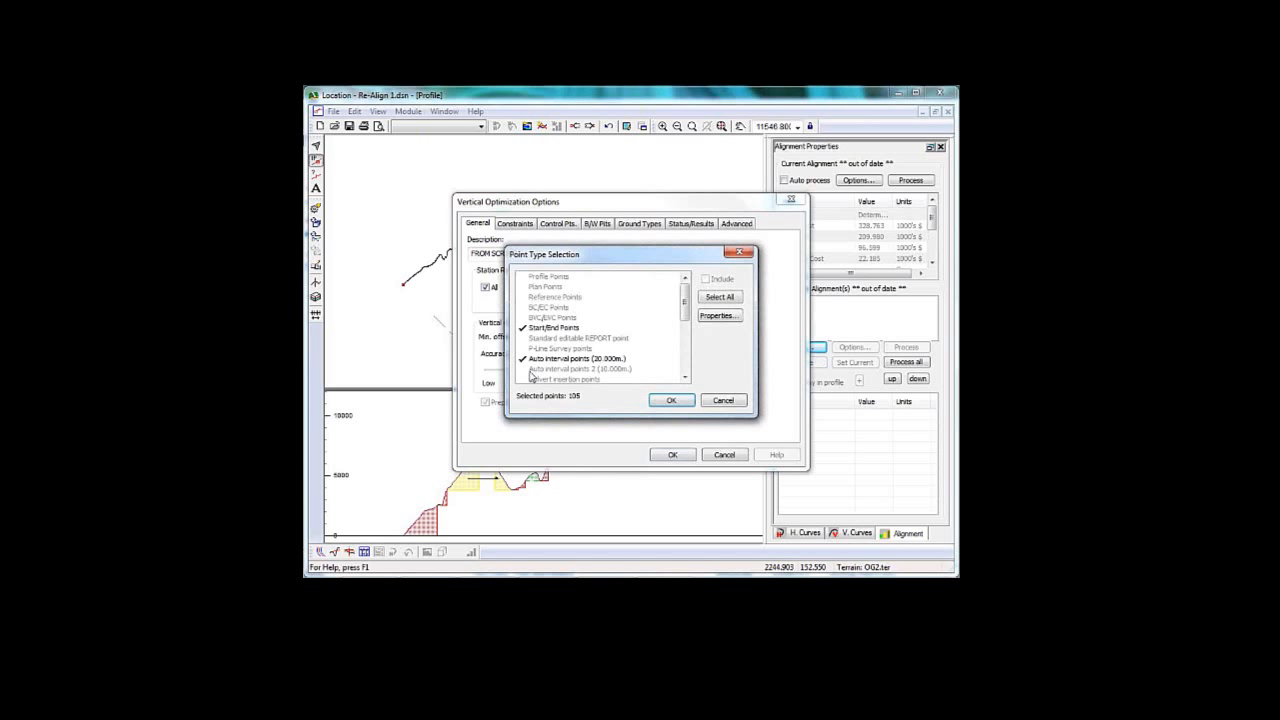
click(723, 401)
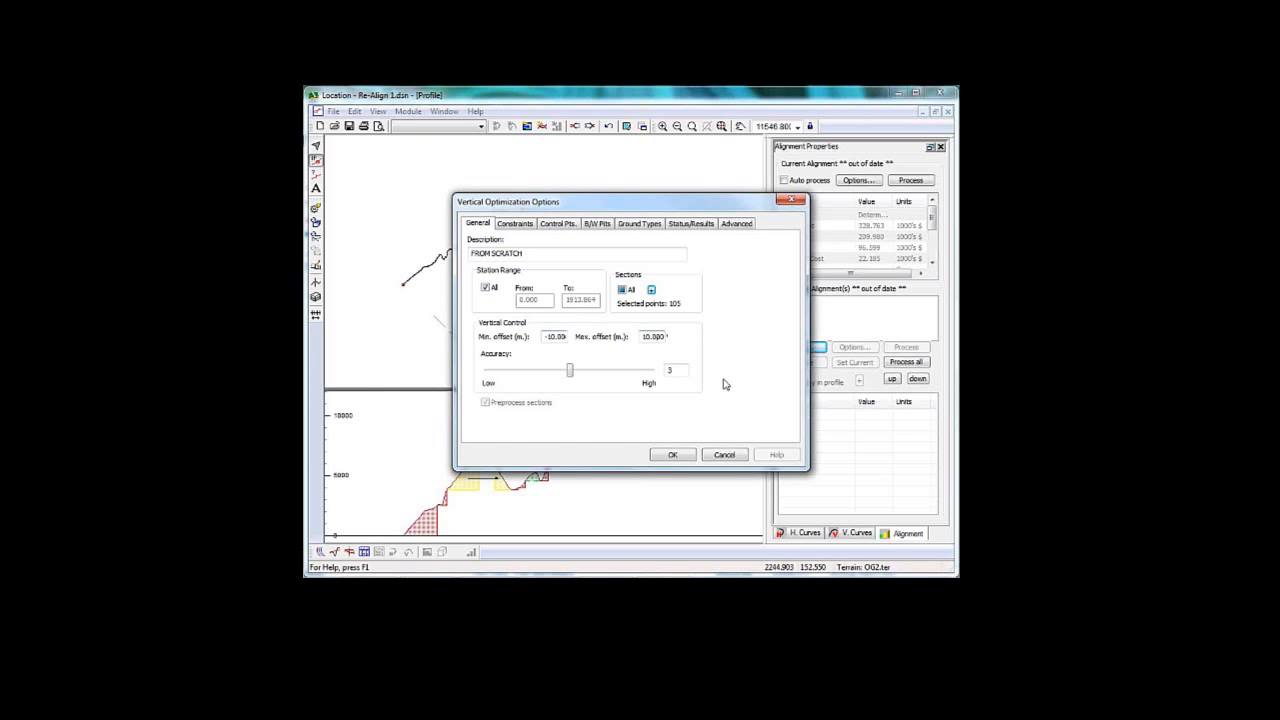
Step: Set the minimum sag K to 20 and update the constraint range along with the crest curvature
click(513, 224)
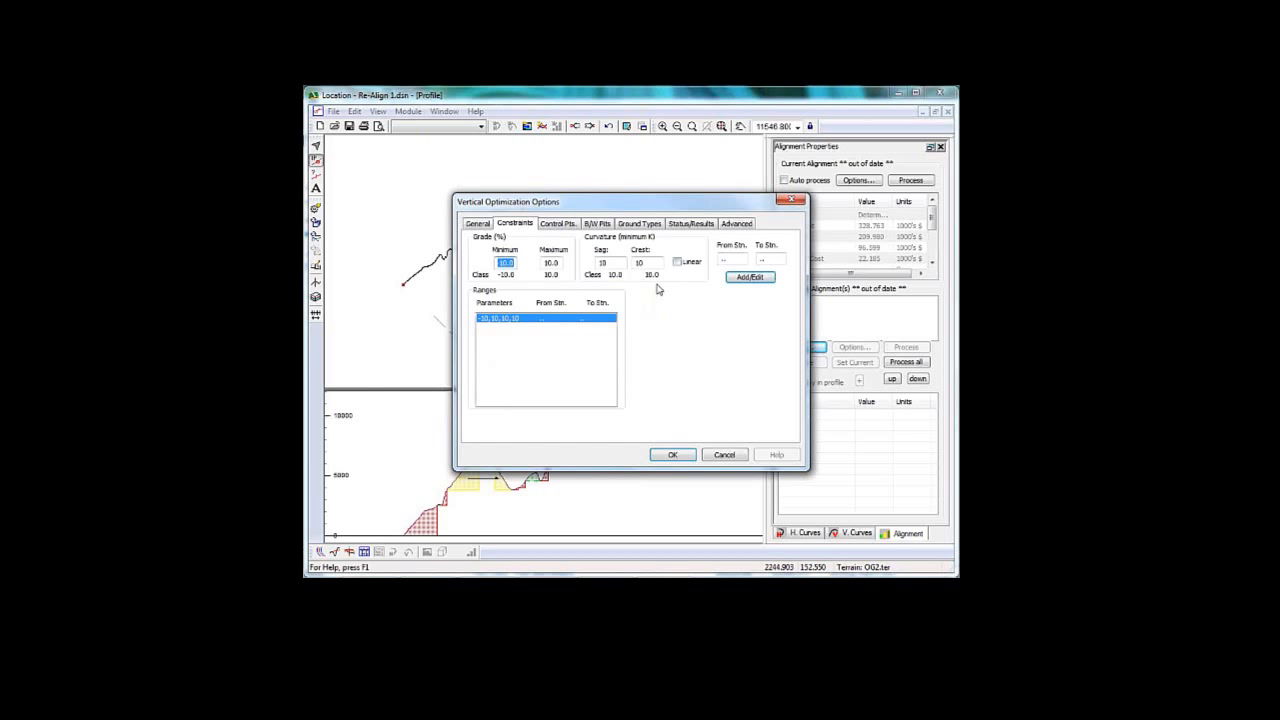
double_click(606, 262)
text(20)
double_click(639, 262)
click(750, 277)
Step: Set both the optimization model and the recast option to Network Modal, and enable Cplex
click(638, 224)
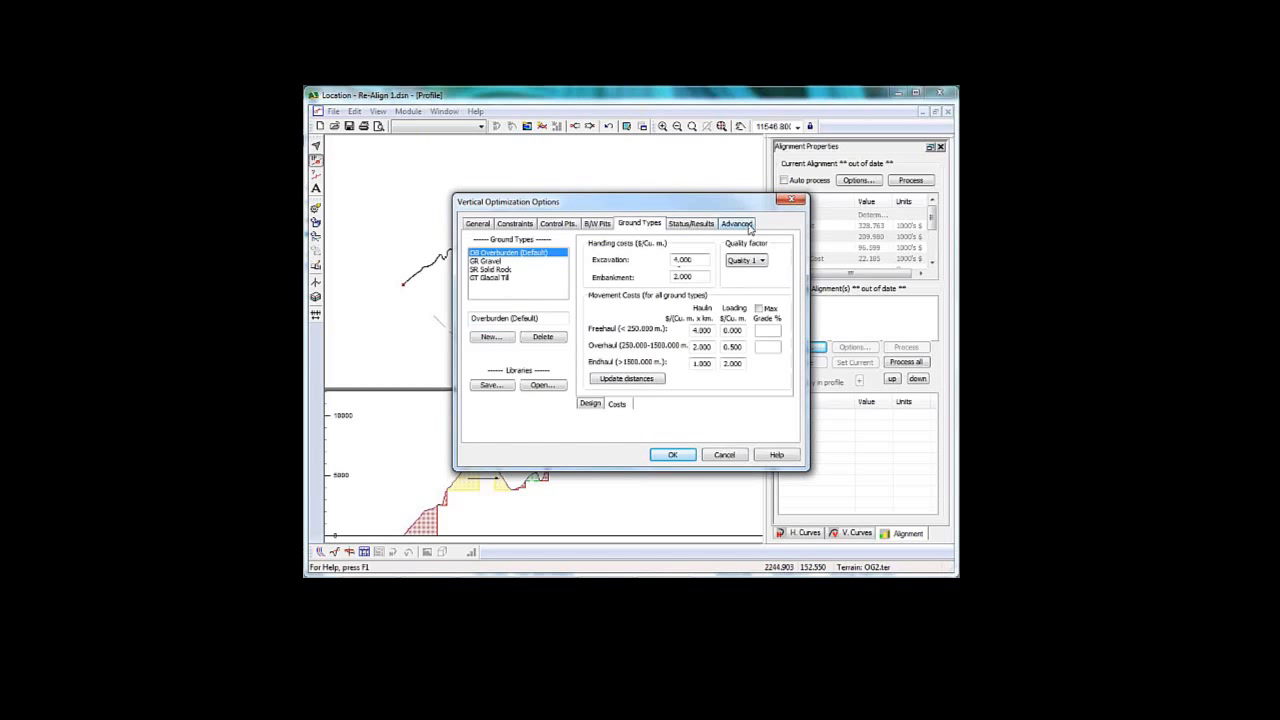
click(742, 225)
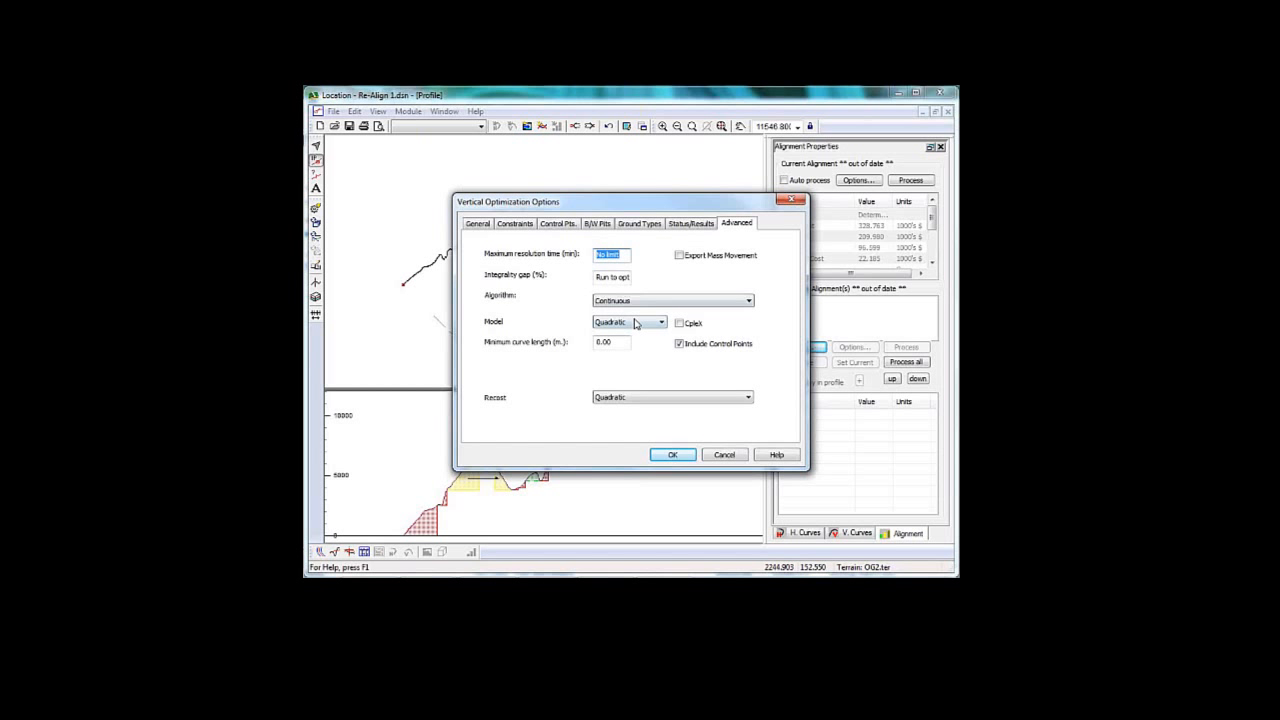
click(634, 323)
click(618, 346)
click(634, 397)
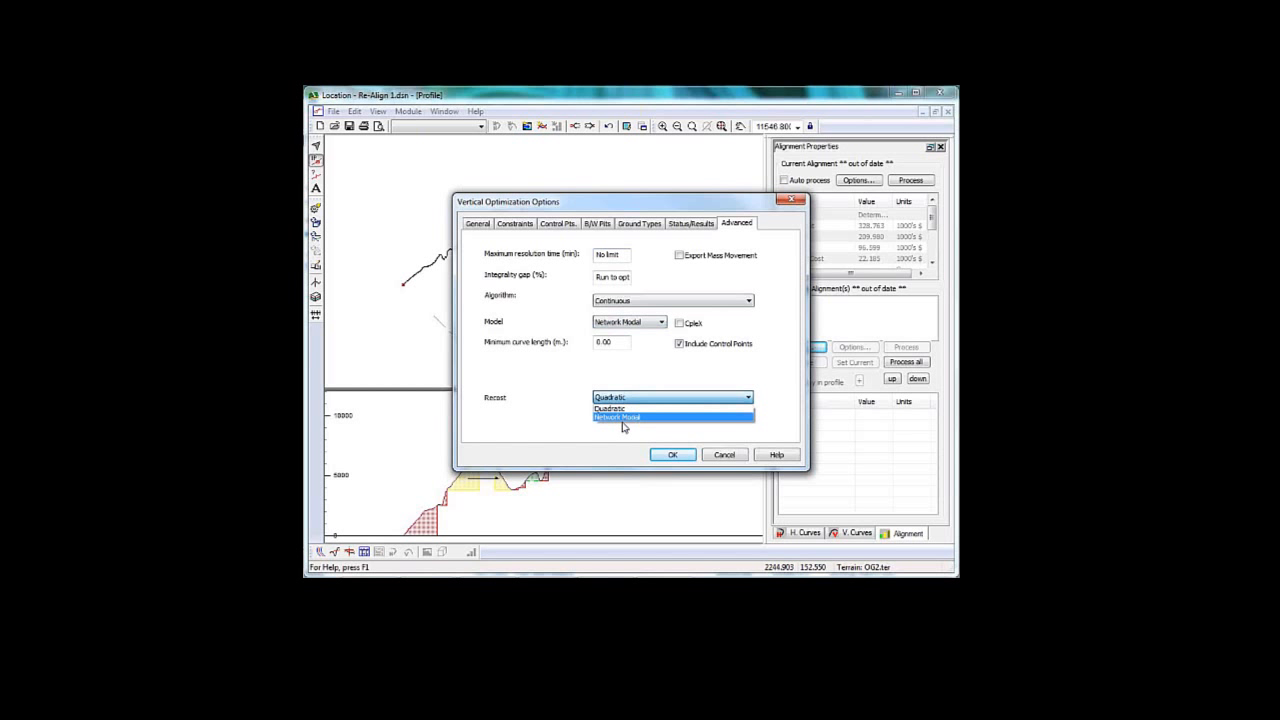
click(621, 418)
click(680, 324)
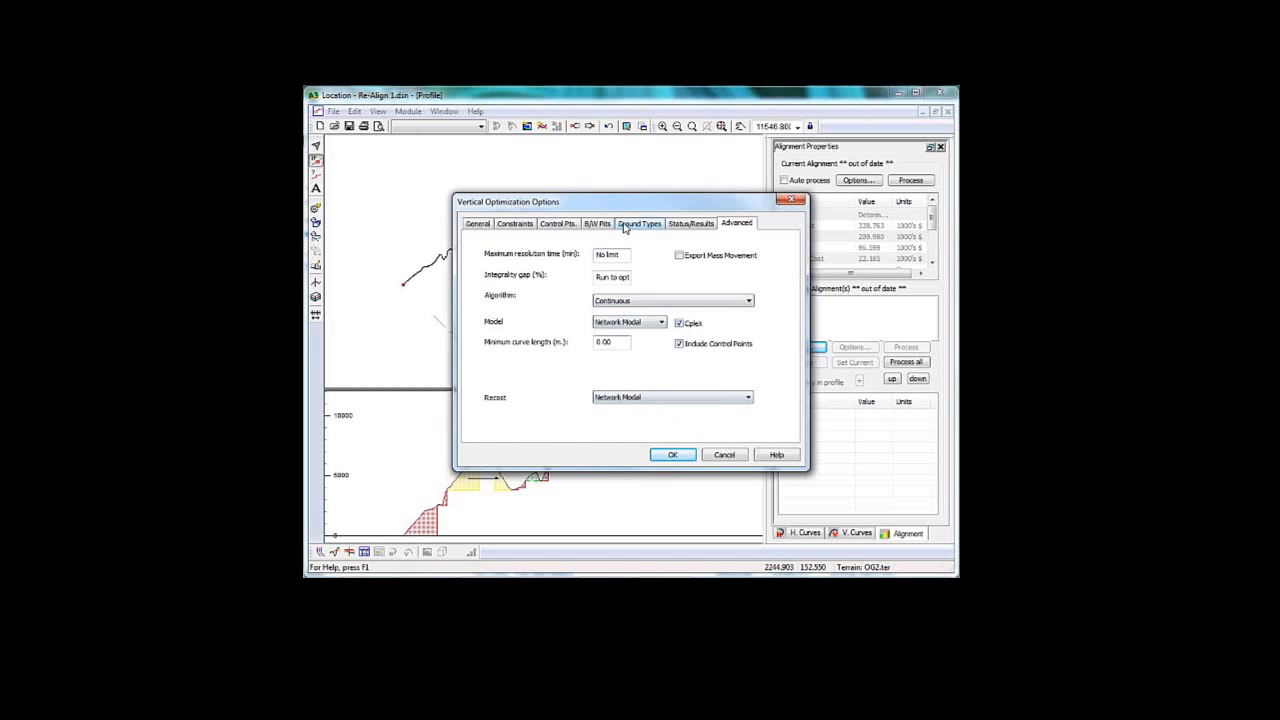
Step: Set the minimum curve length to 50 m, exclude control points, and accept the options with the Continuous with Tangents v2 (recommended) algorithm
click(638, 224)
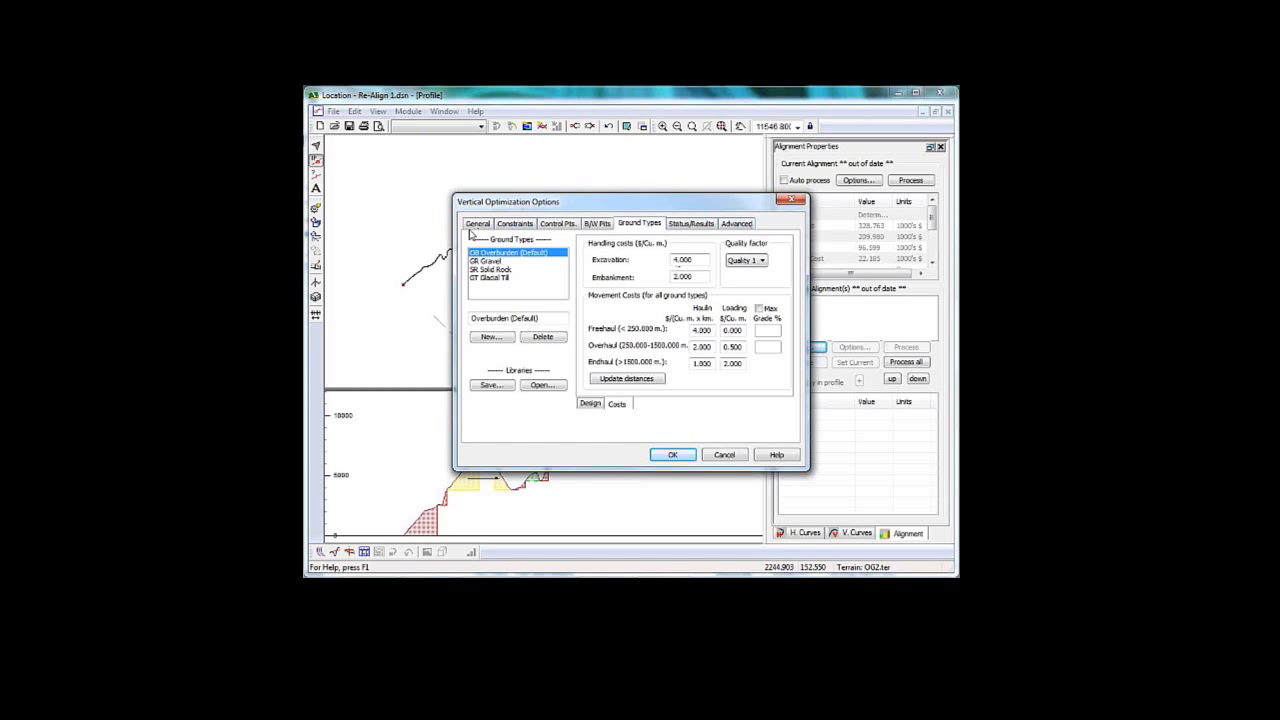
click(740, 224)
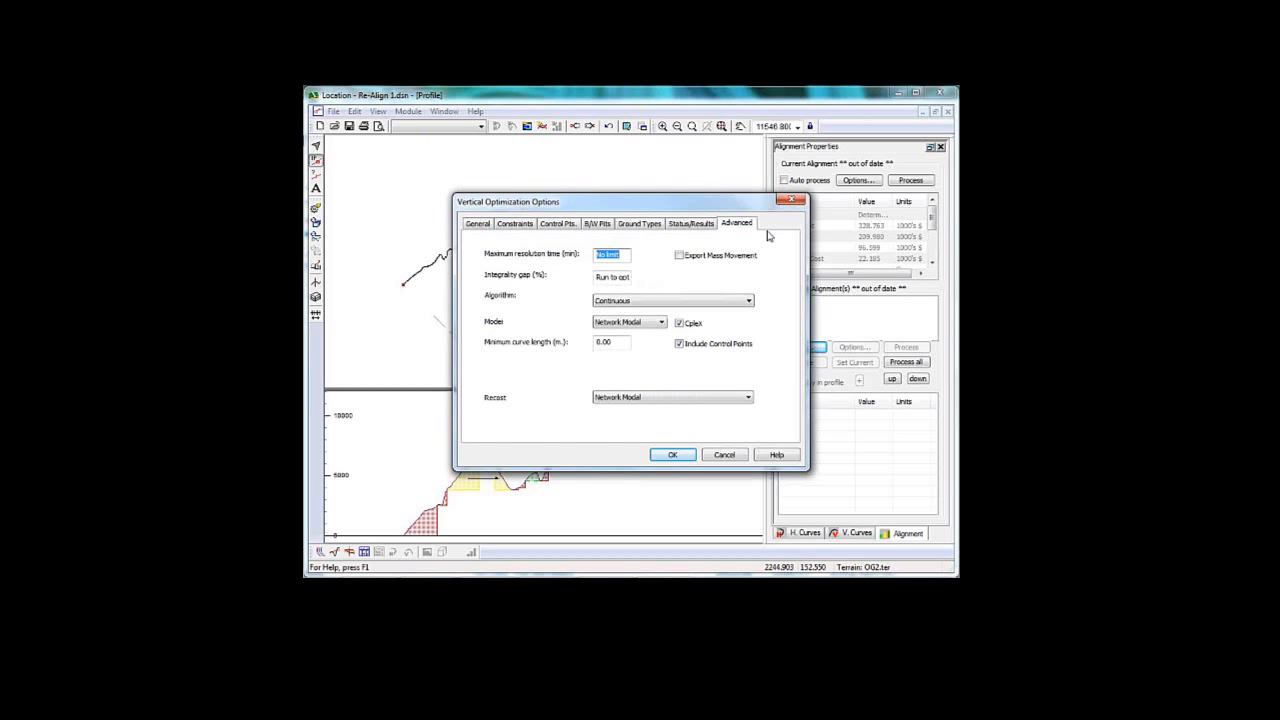
double_click(612, 342)
text(50)
click(680, 344)
click(634, 302)
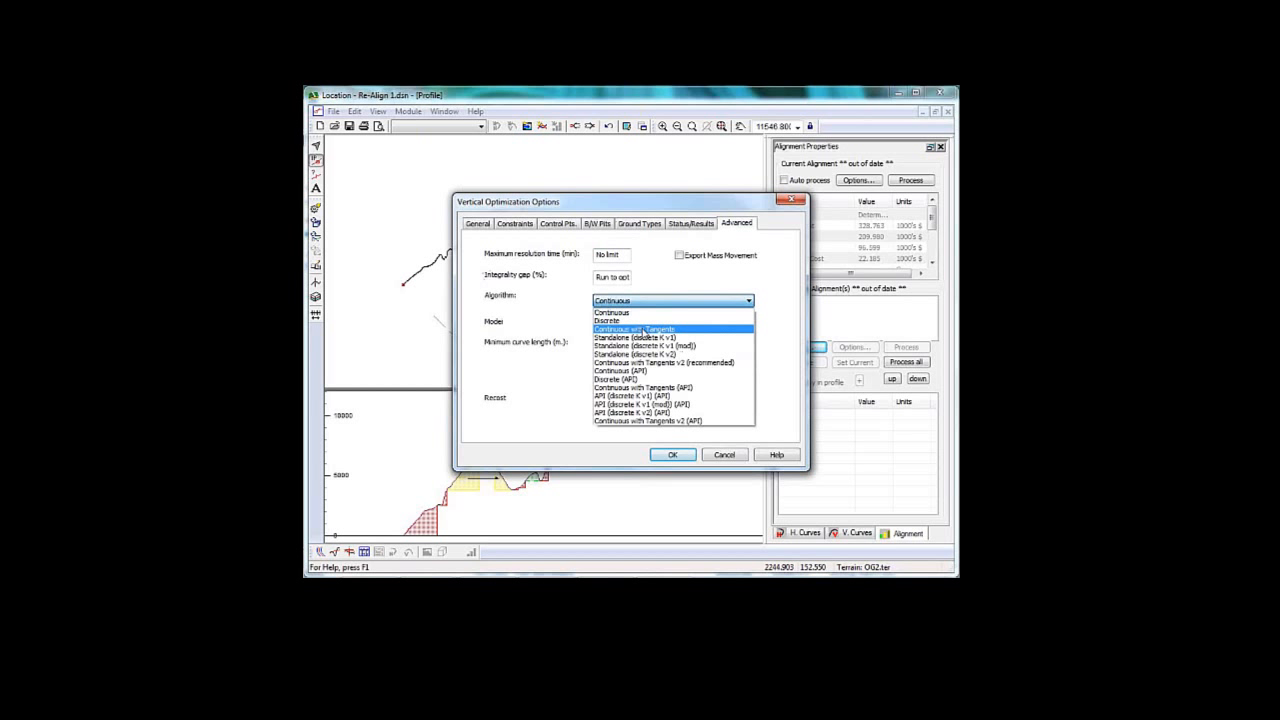
click(660, 362)
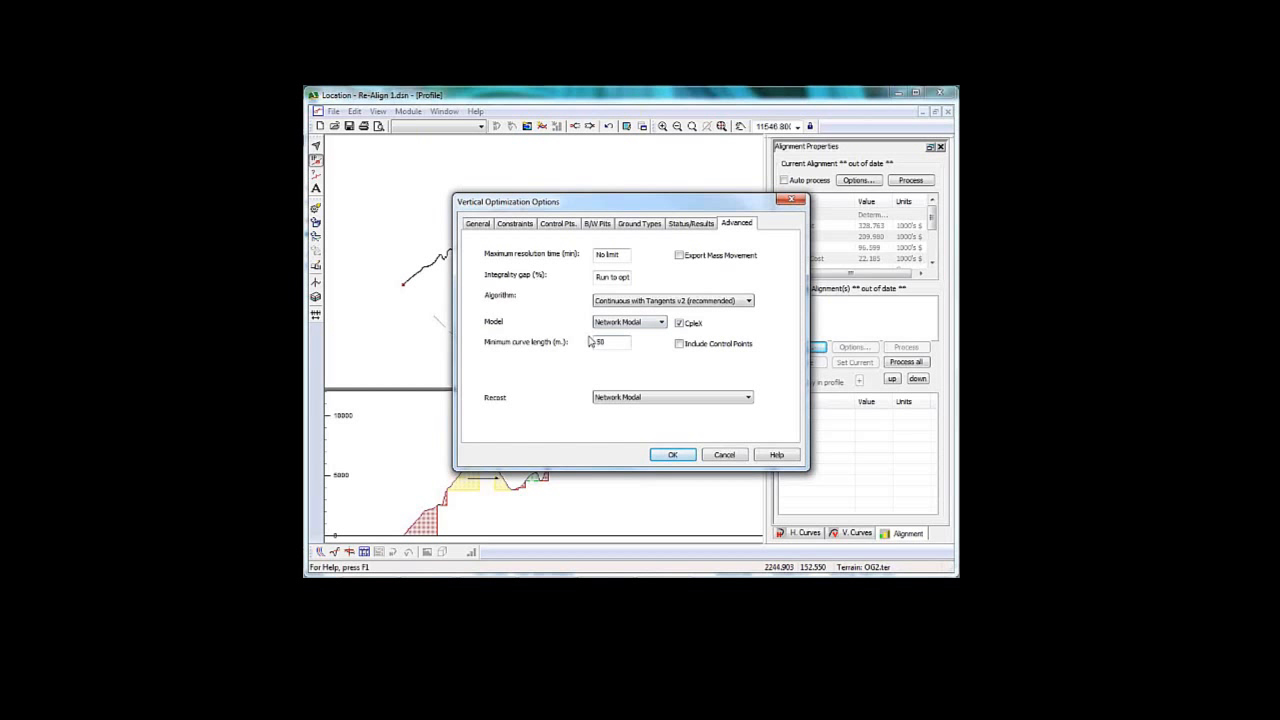
double_click(615, 341)
click(673, 454)
Step: Process the FROM SCRATCH optimized alignment and review its costs, accuracy and process time
click(924, 350)
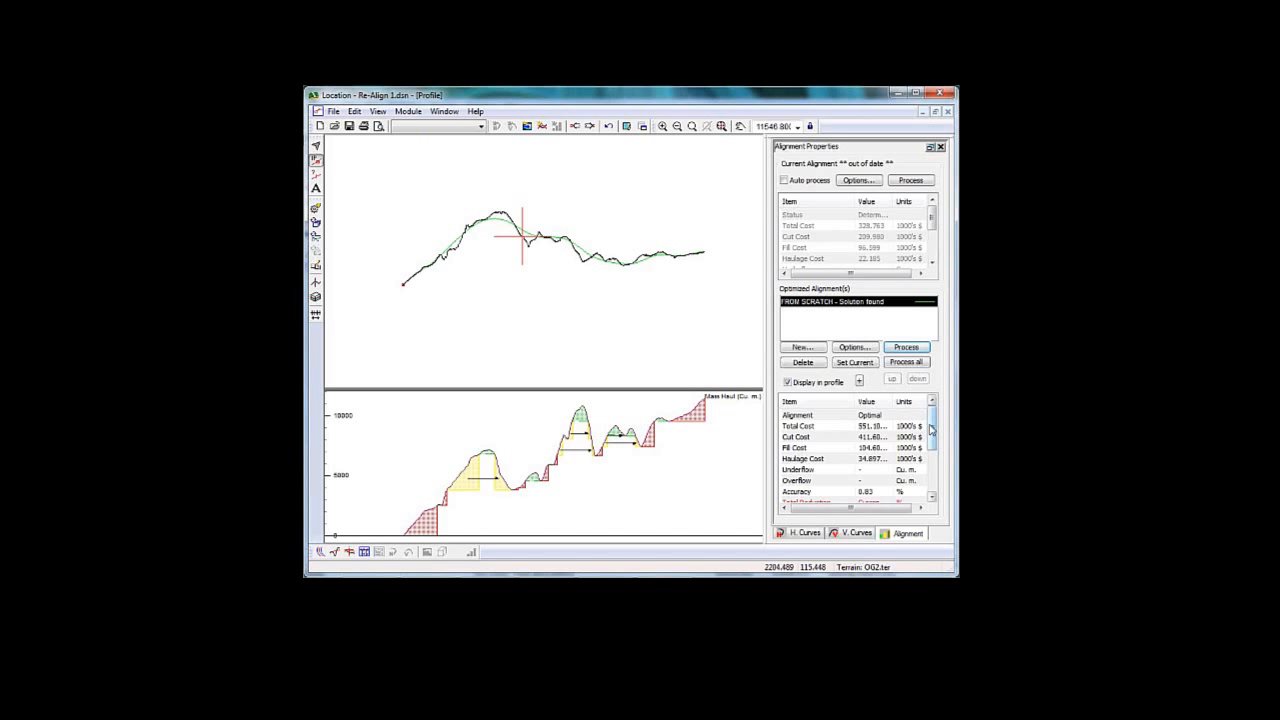
drag(932, 429, 932, 468)
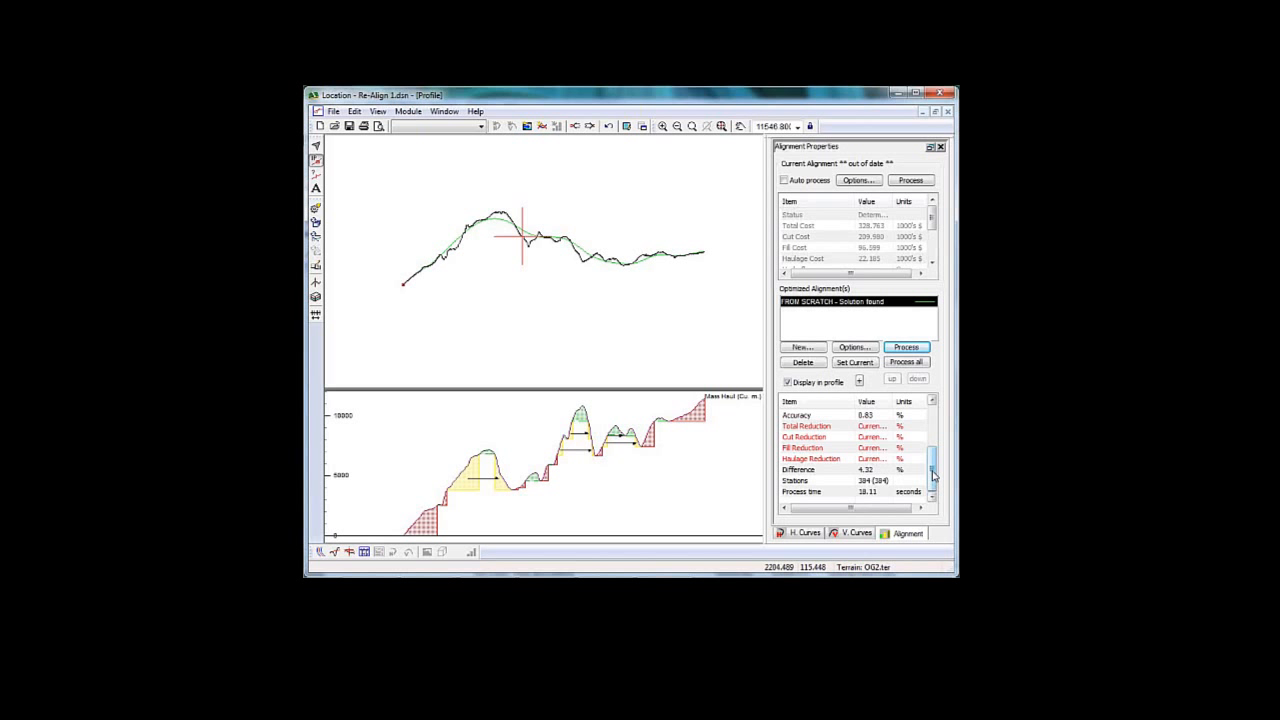
scroll(932, 475, up, 3)
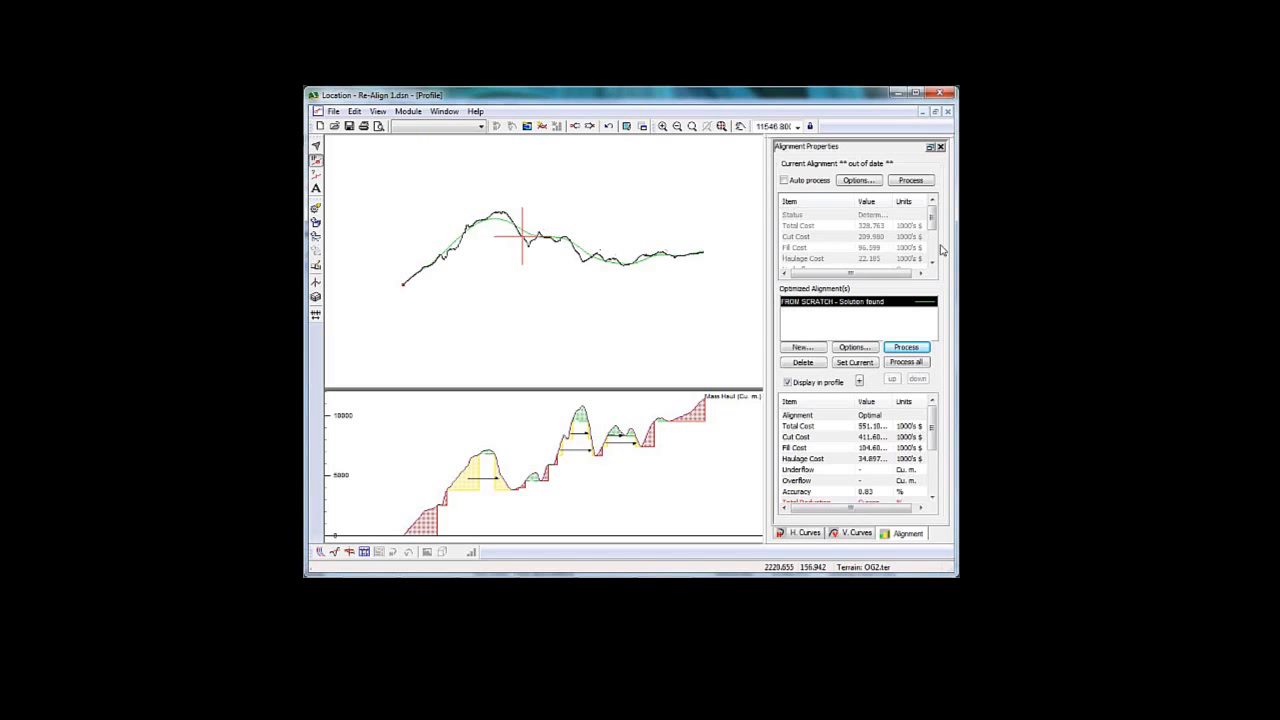
Step: Make the FROM SCRATCH alignment current without saving the existing one to the list, and recalculate the road alignment
click(853, 362)
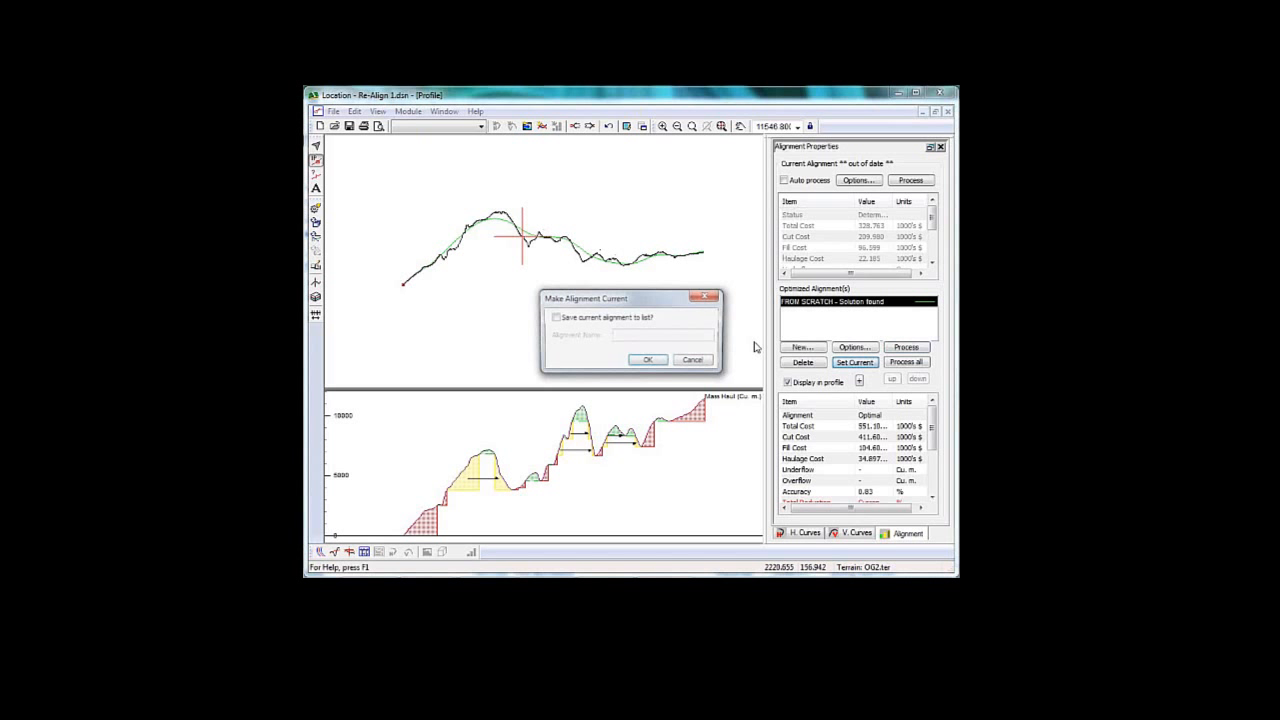
click(650, 358)
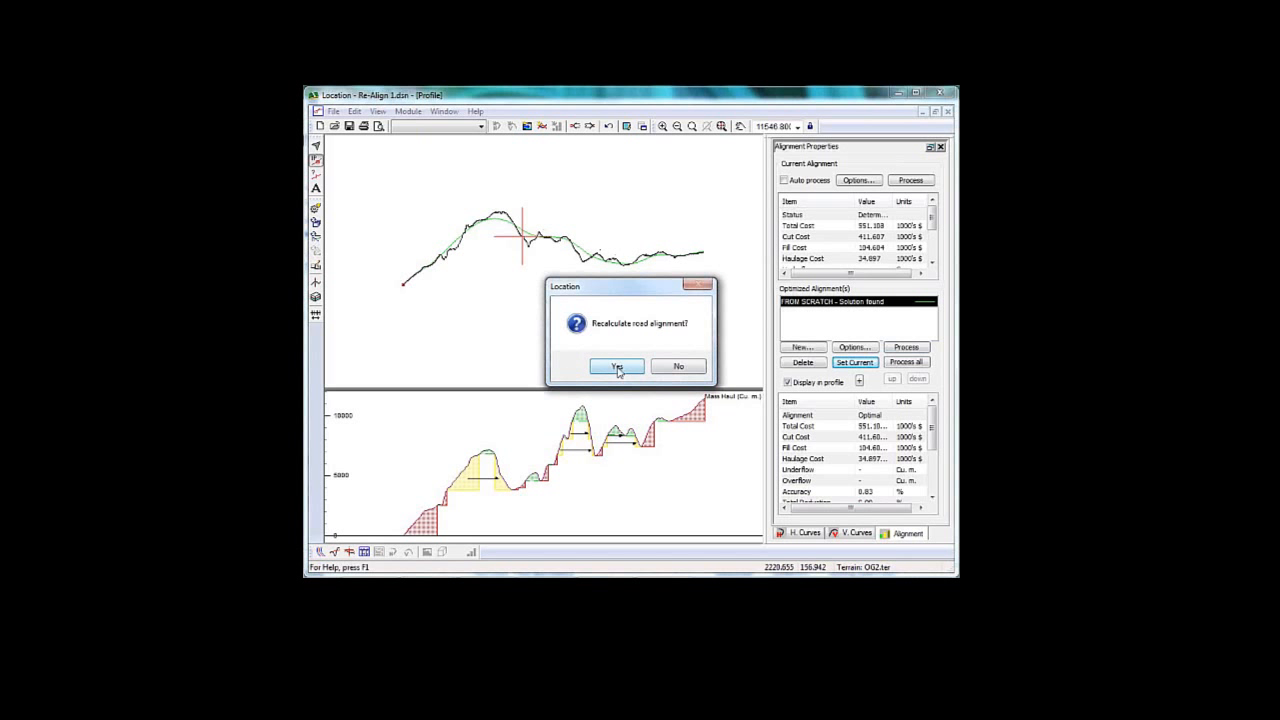
click(602, 367)
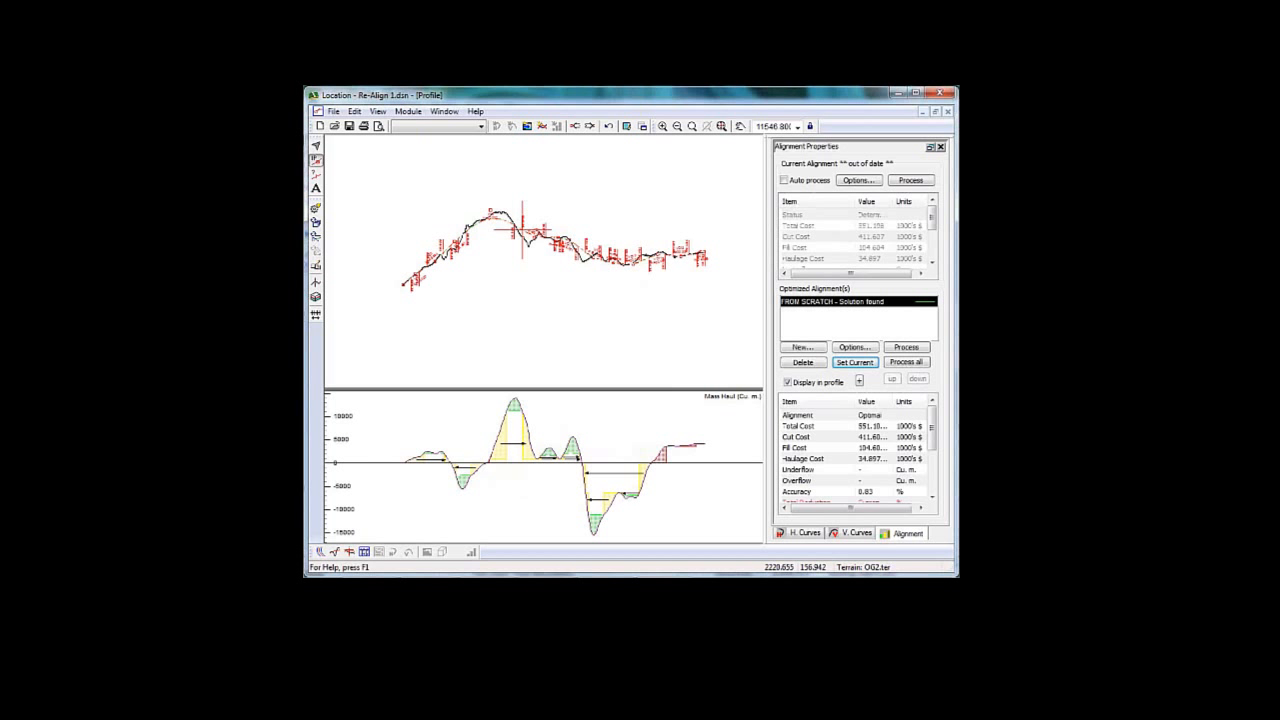
Step: Inspect the optimized profile, restore the multi-window layout, and make the plan point at about station 0+288 current
middle_drag(536, 246, 554, 268)
scroll(496, 260, up, 11)
scroll(609, 258, up, 1)
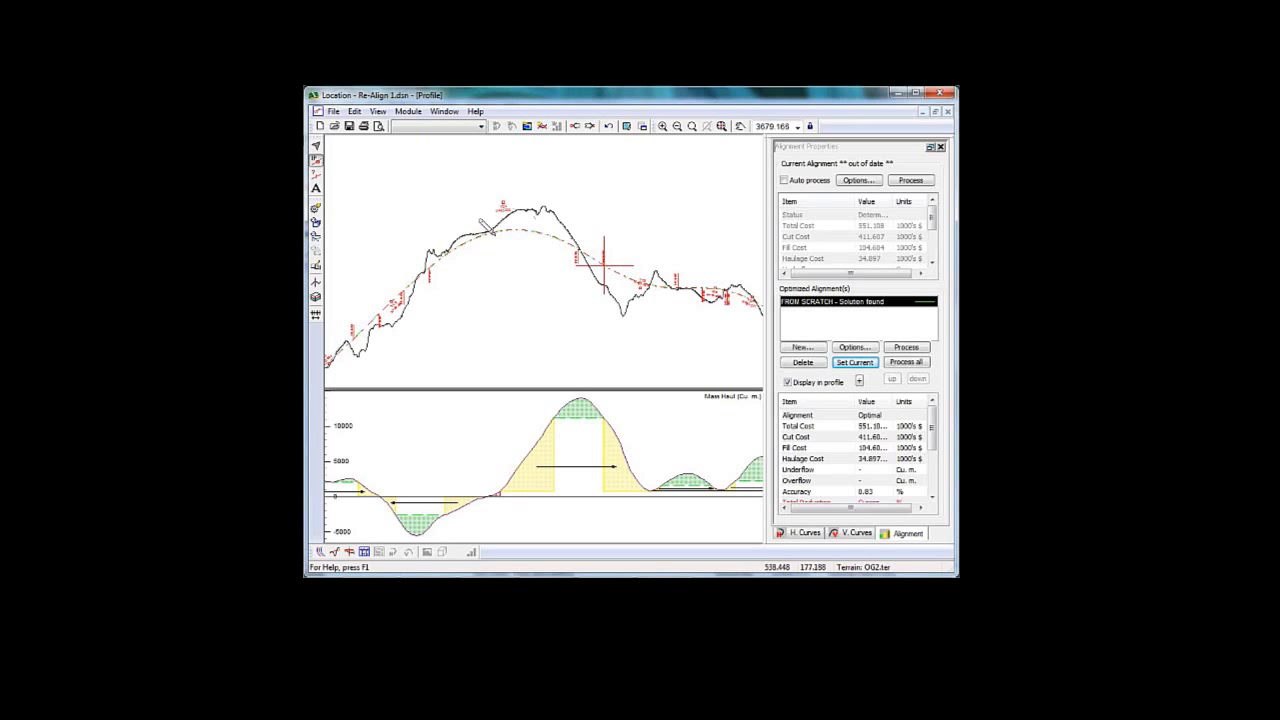
click(934, 111)
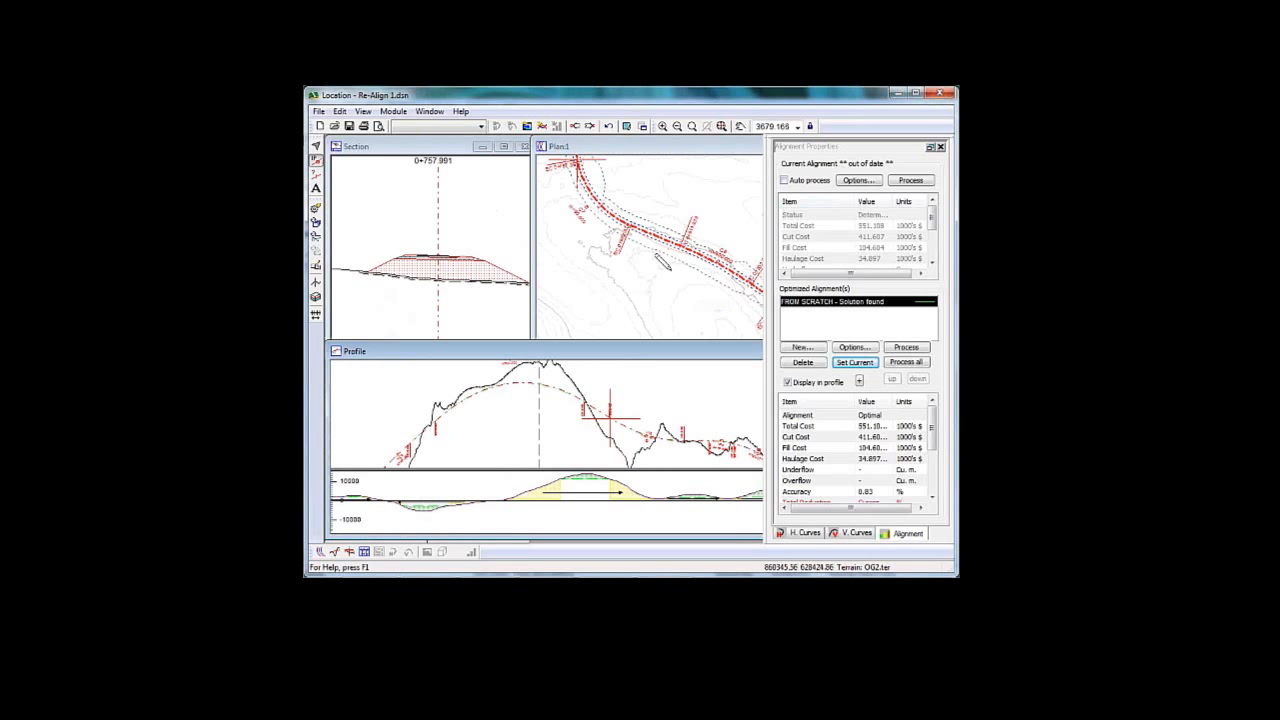
mouse_move(718, 281)
middle_down()
mouse_move(614, 239)
mouse_move(562, 185)
middle_up()
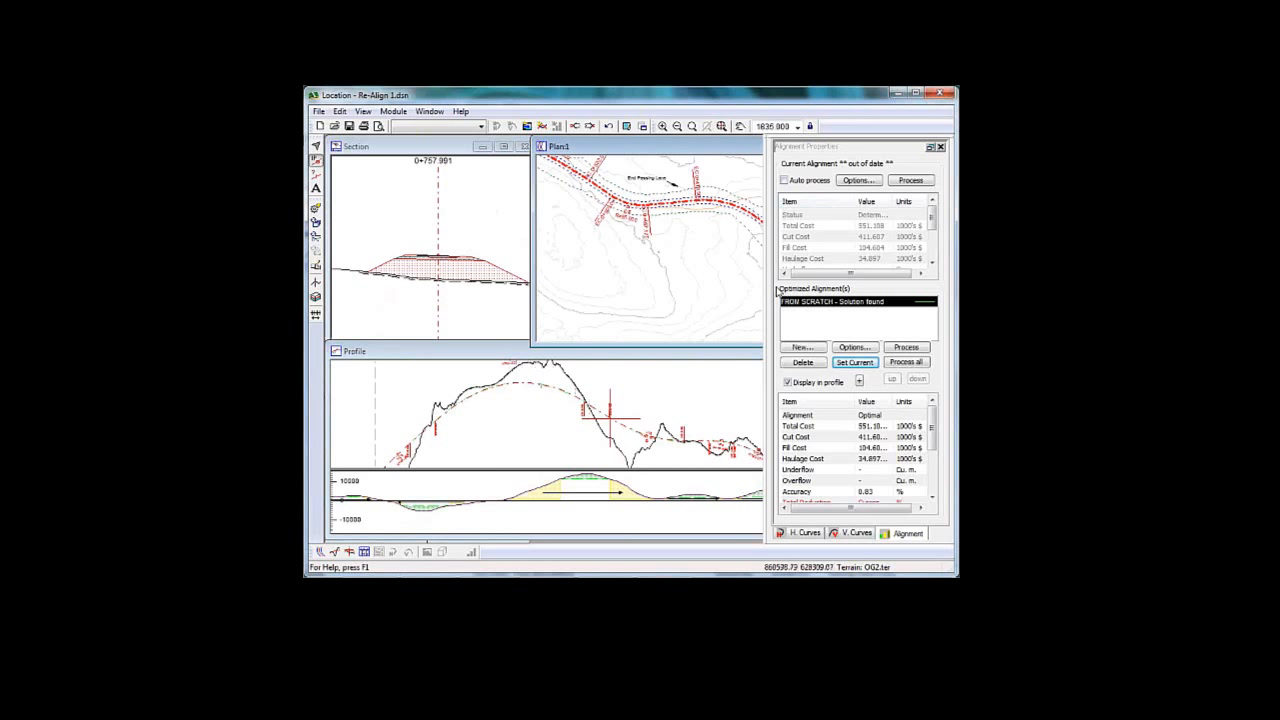
middle_drag(764, 302, 560, 240)
middle_drag(550, 322, 594, 244)
middle_drag(617, 305, 620, 220)
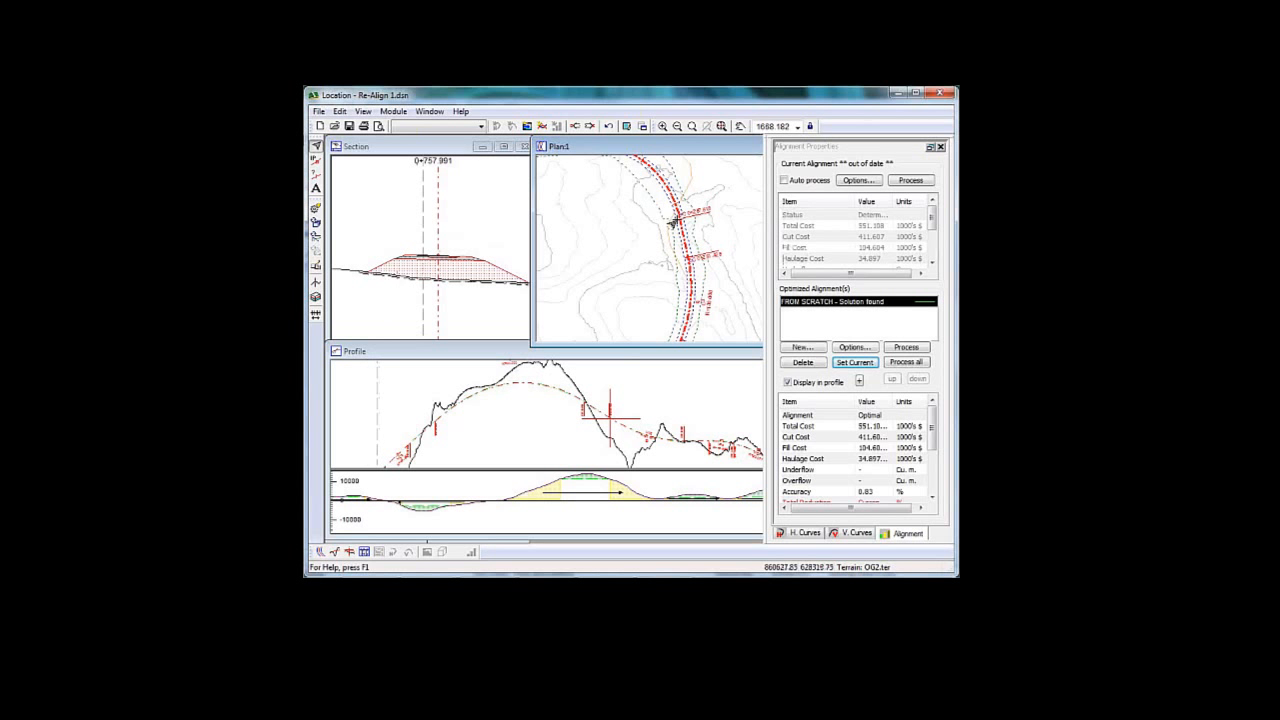
click(677, 221)
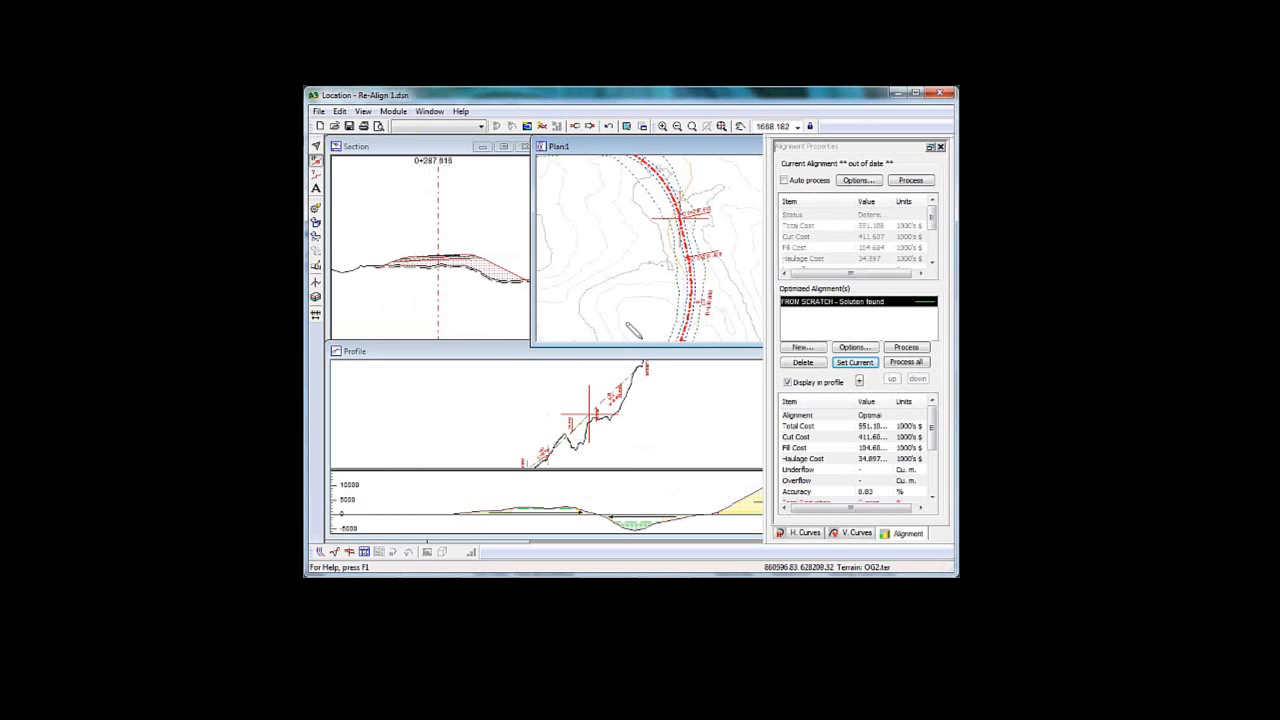
Step: Examine the design cross-sections point by point along the road up to station 0+450
middle_drag(580, 405, 537, 423)
scroll(523, 410, down, 3)
scroll(537, 423, up, 1)
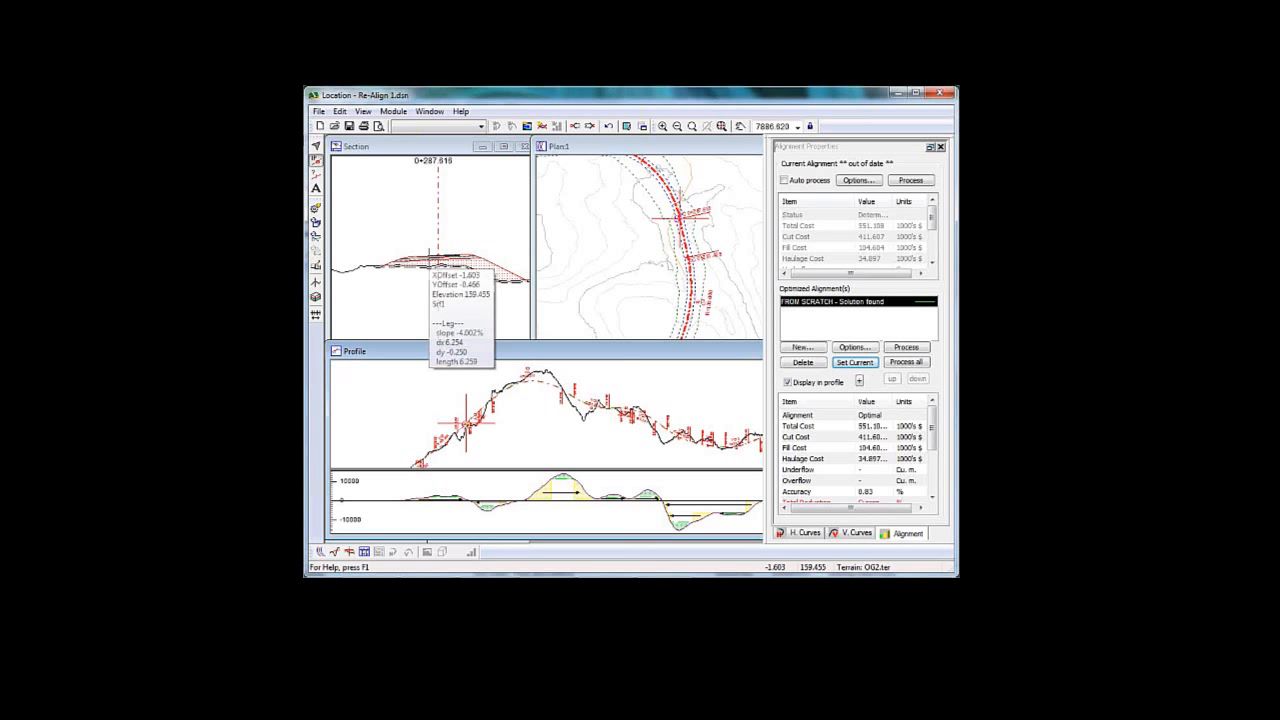
click(590, 127)
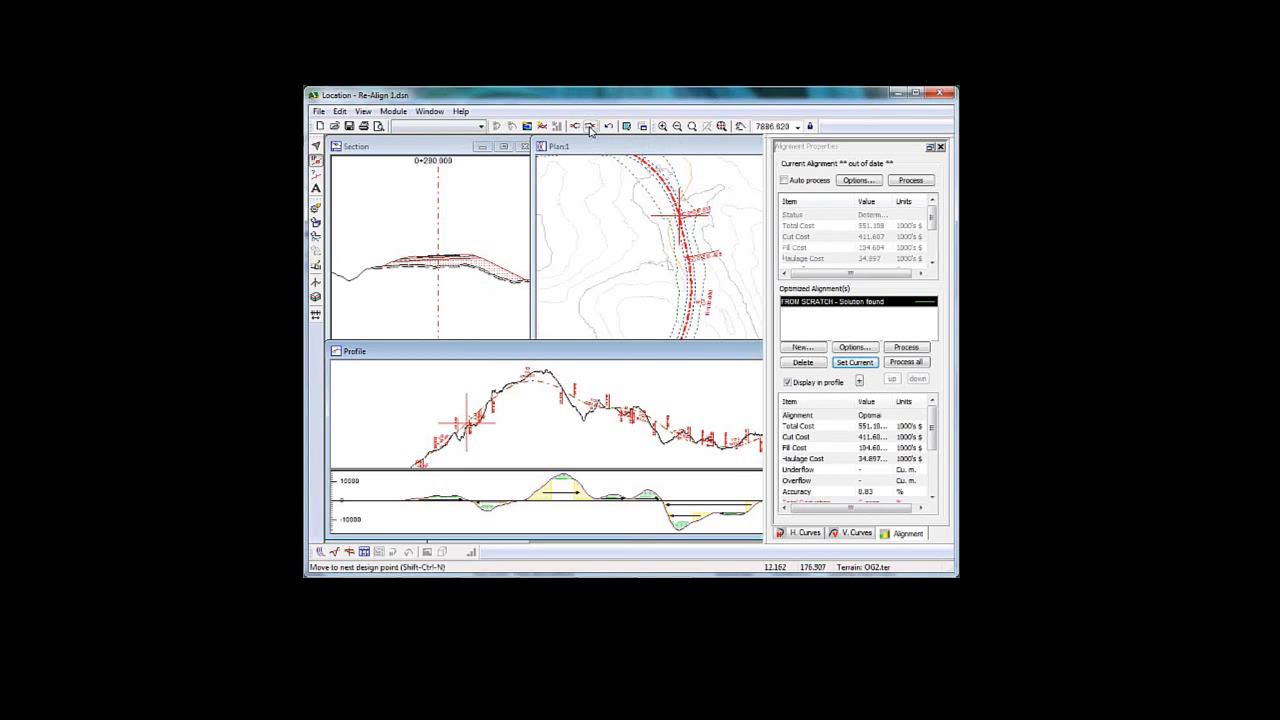
click(590, 127)
click(590, 127)
click(590, 127)
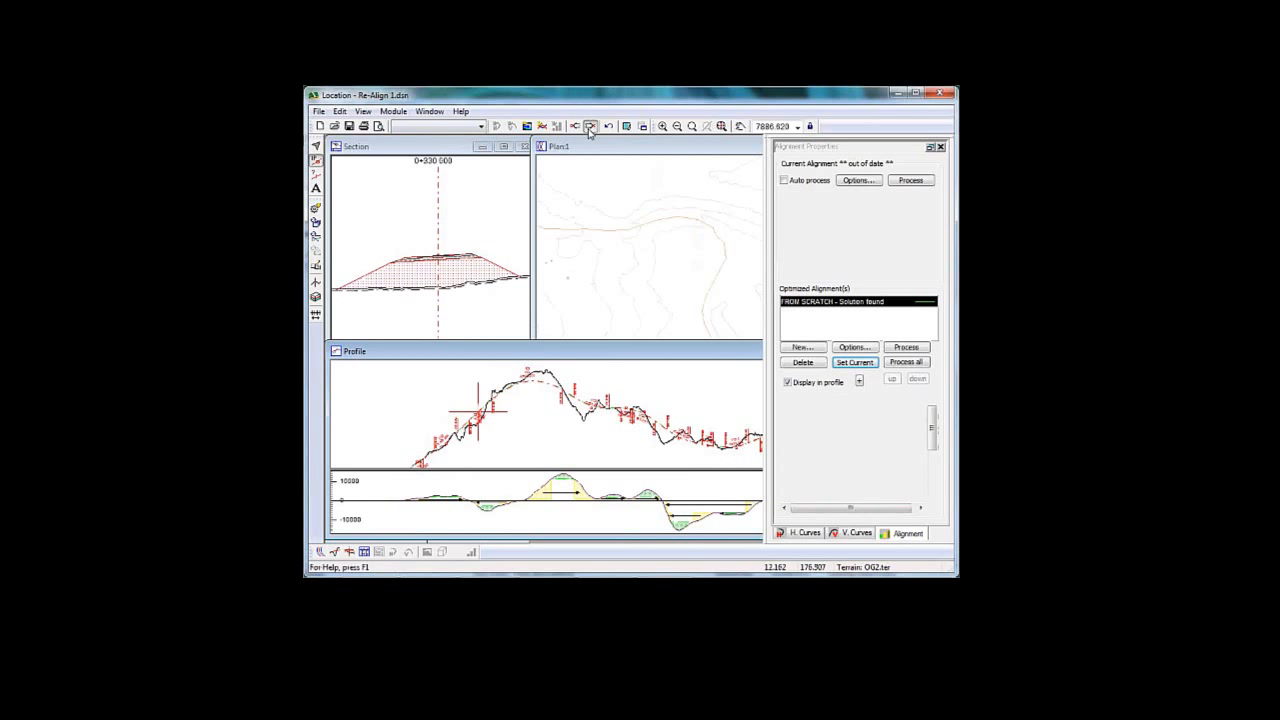
click(590, 127)
click(590, 127)
click(590, 127)
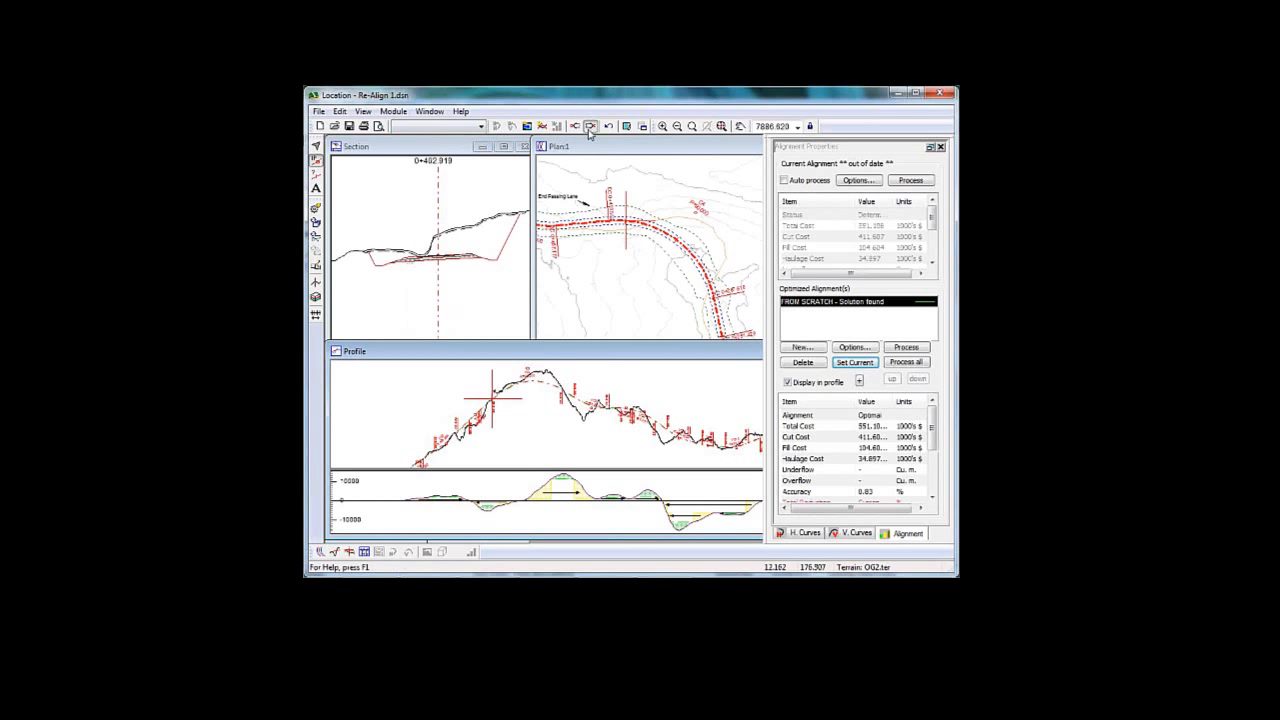
click(590, 127)
click(590, 127)
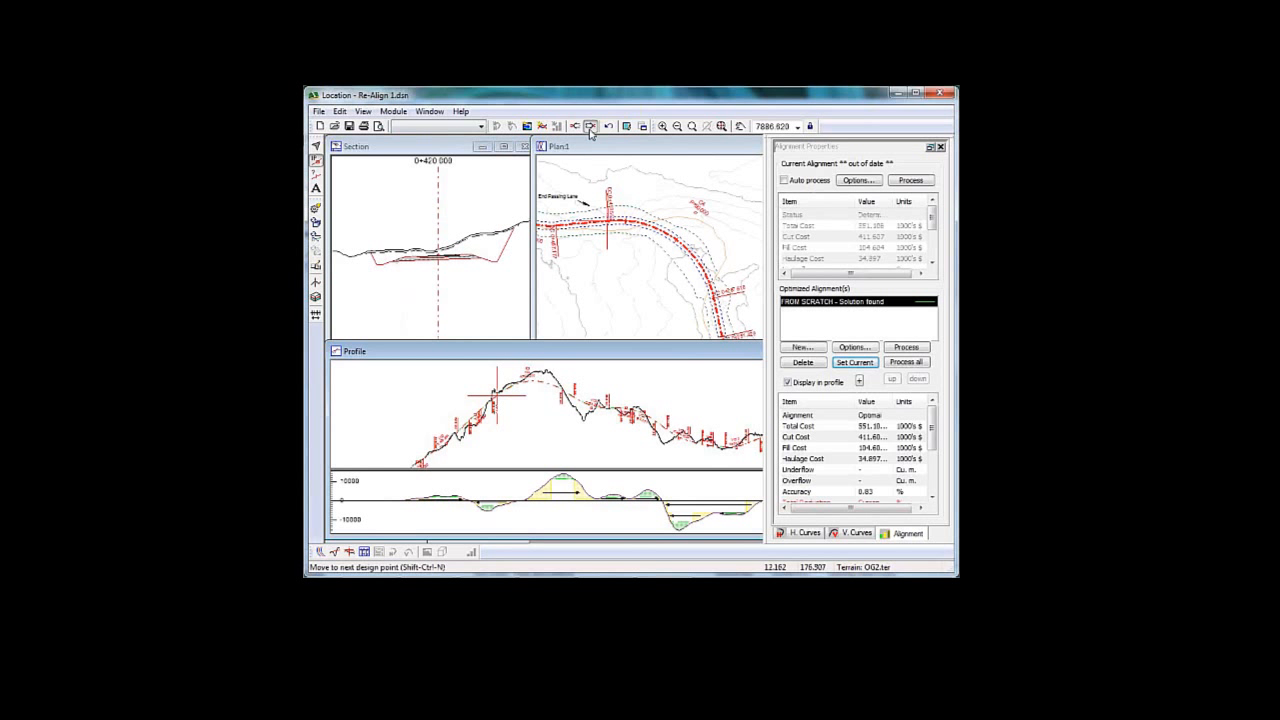
click(590, 127)
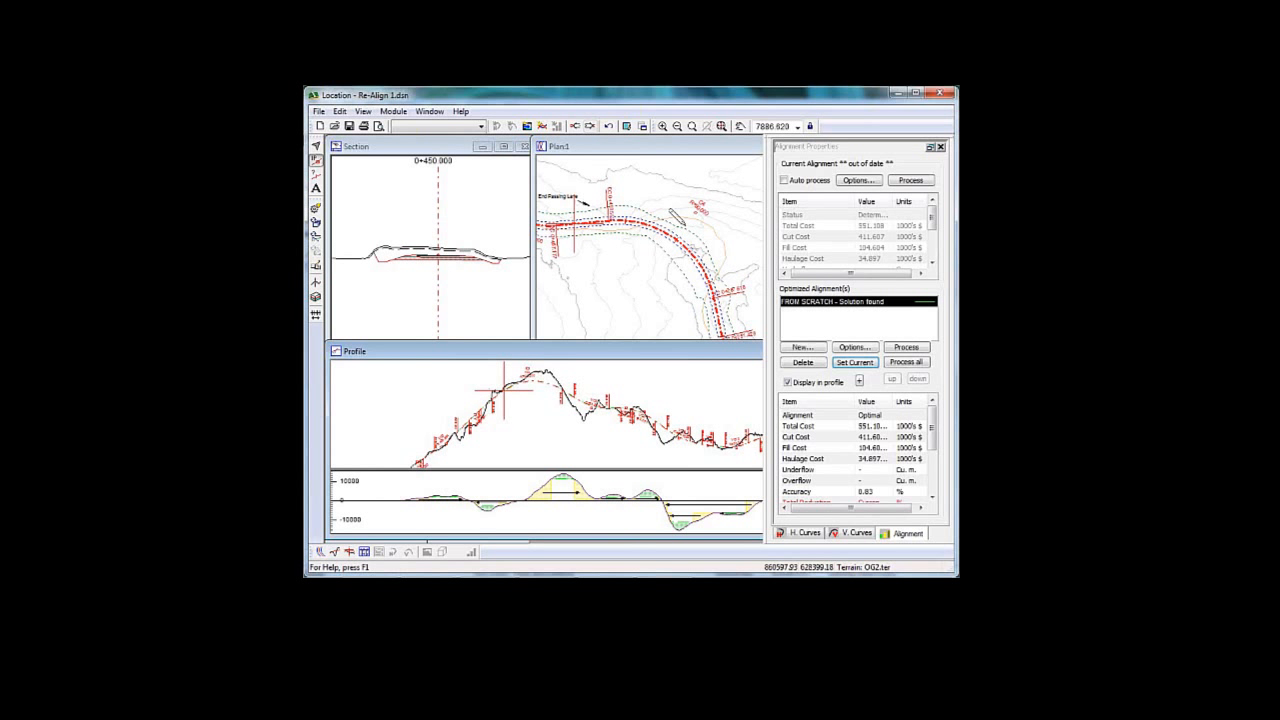
scroll(590, 258, up, 3)
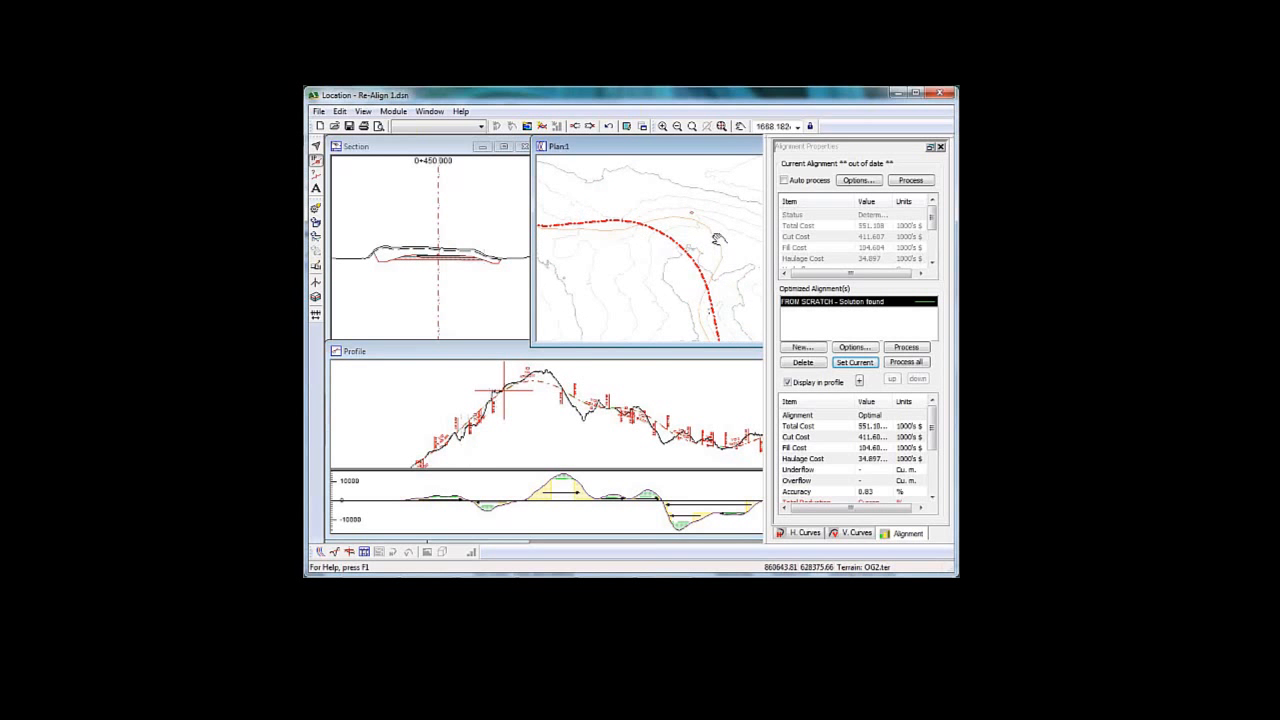
Step: Create a new optimized alignment named trial 2 from FROM SCRATCH, adding the Auto interval points 2 (10.000 m) to its sections
scroll(655, 253, down, 1)
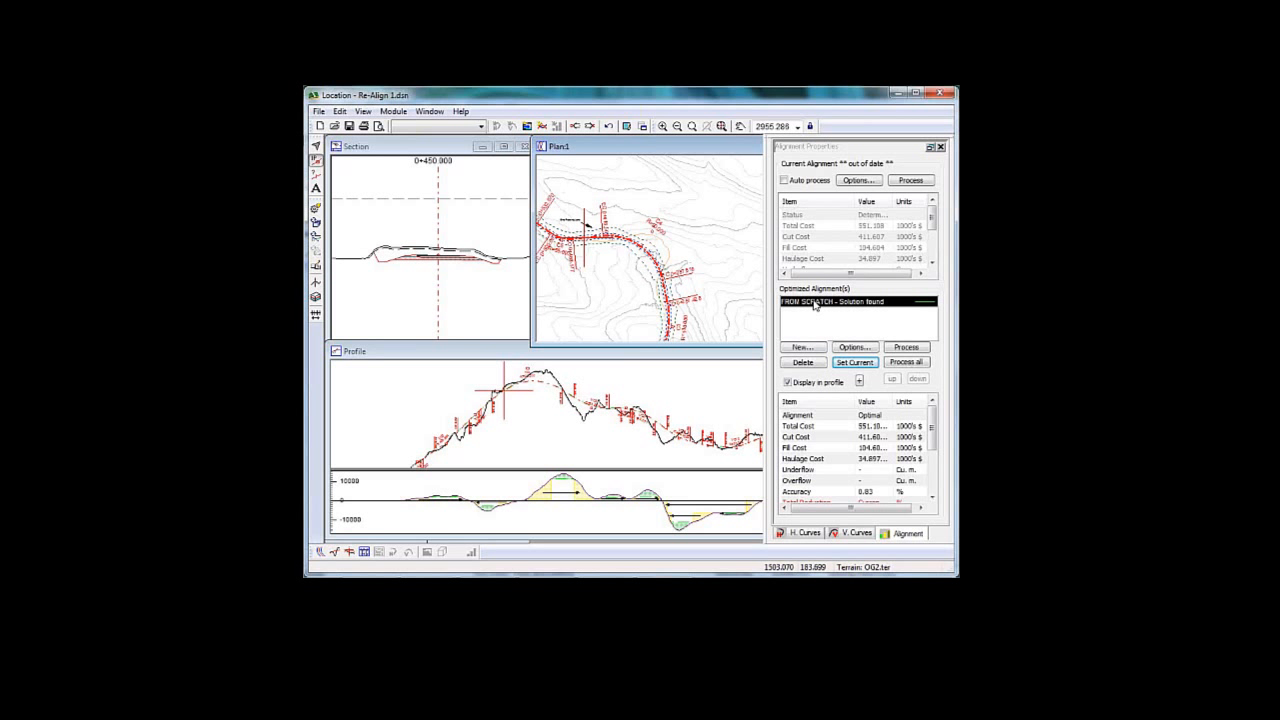
click(802, 347)
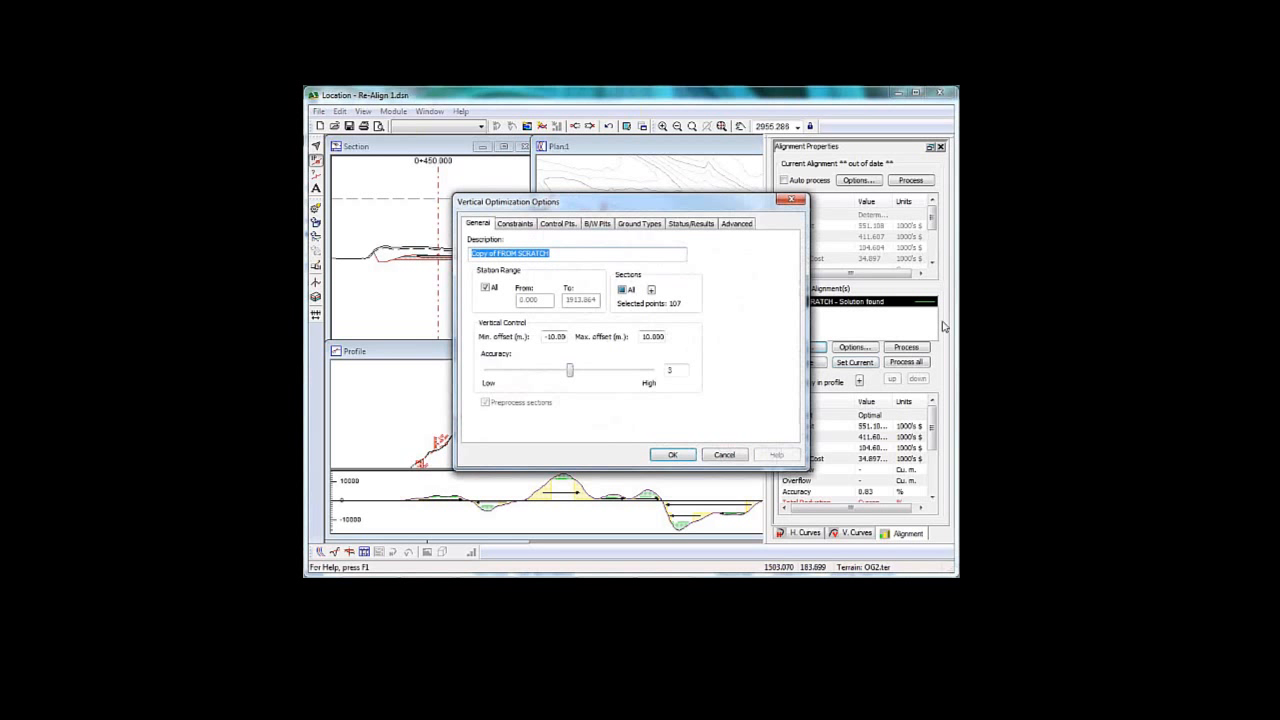
text(ti)
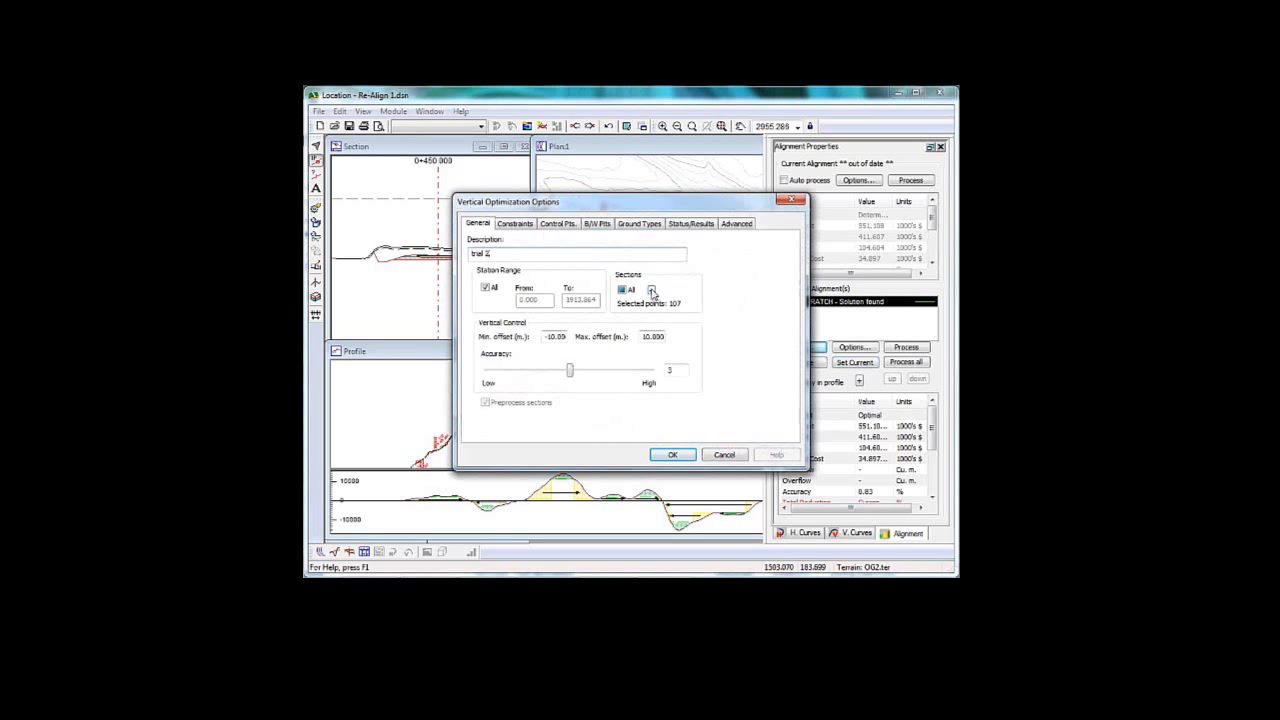
click(651, 290)
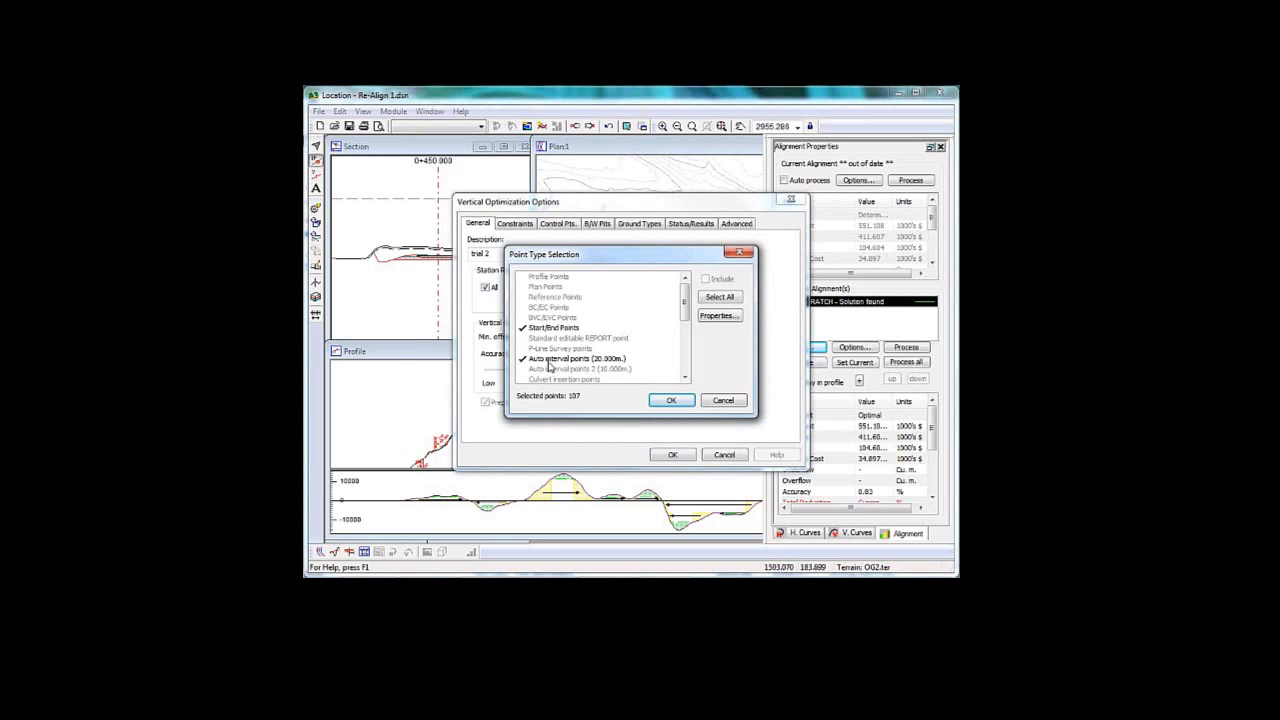
double_click(549, 368)
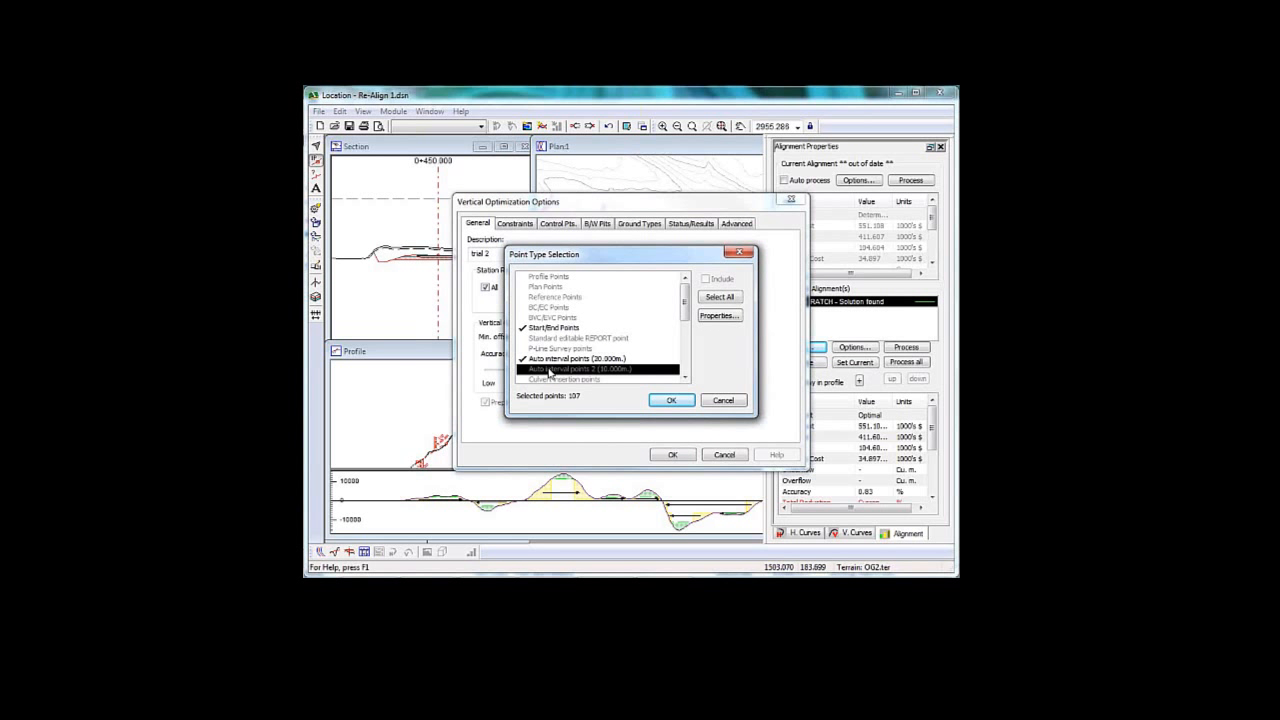
click(671, 400)
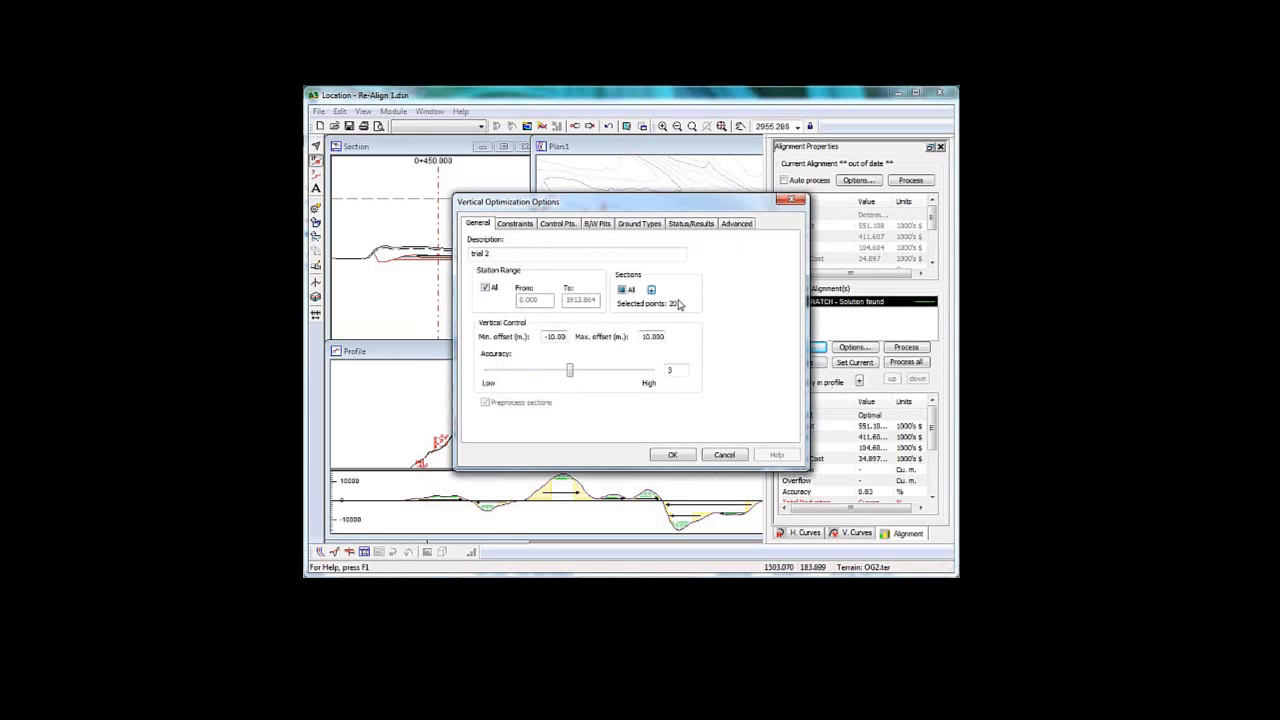
Step: Adjust the minimum and maximum vertical offsets for trial 2 and accept its vertical optimization options
double_click(545, 336)
text(1)
key(Tab)
text(2)
double_click(552, 337)
text(-)
click(674, 456)
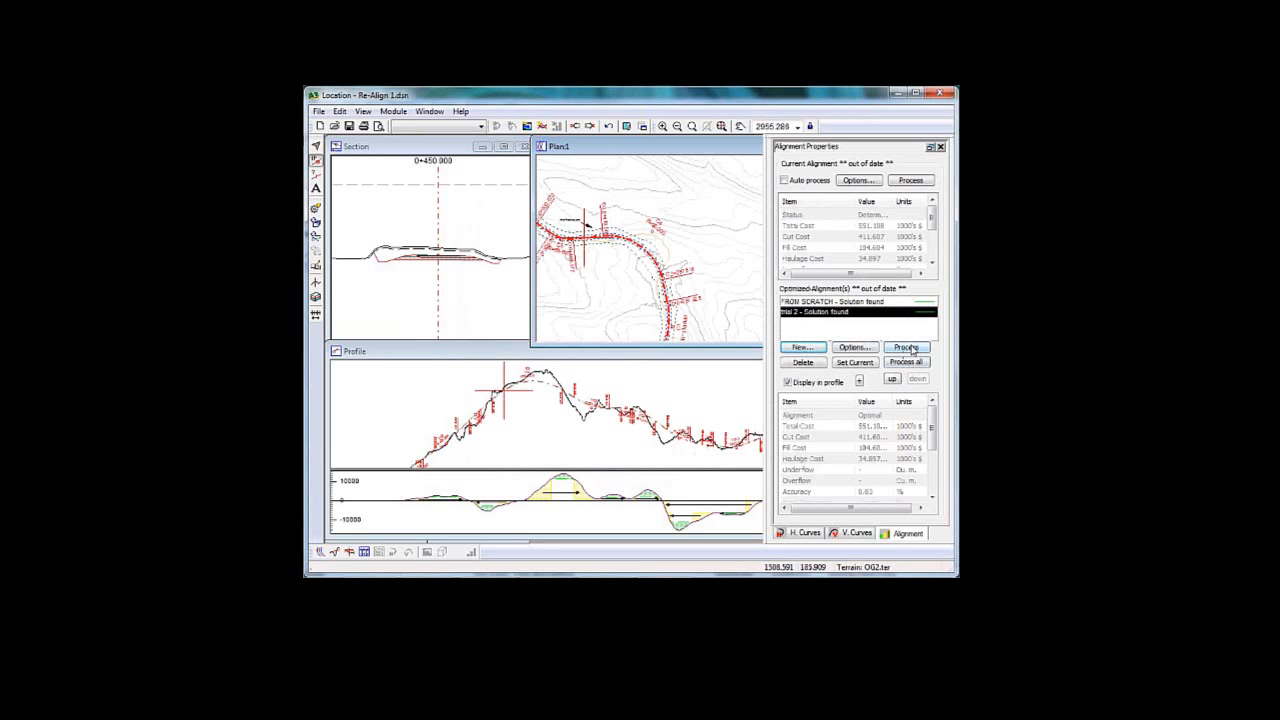
Step: Set the line color of the trial 2 alignment in the profile to blue
click(910, 348)
click(859, 383)
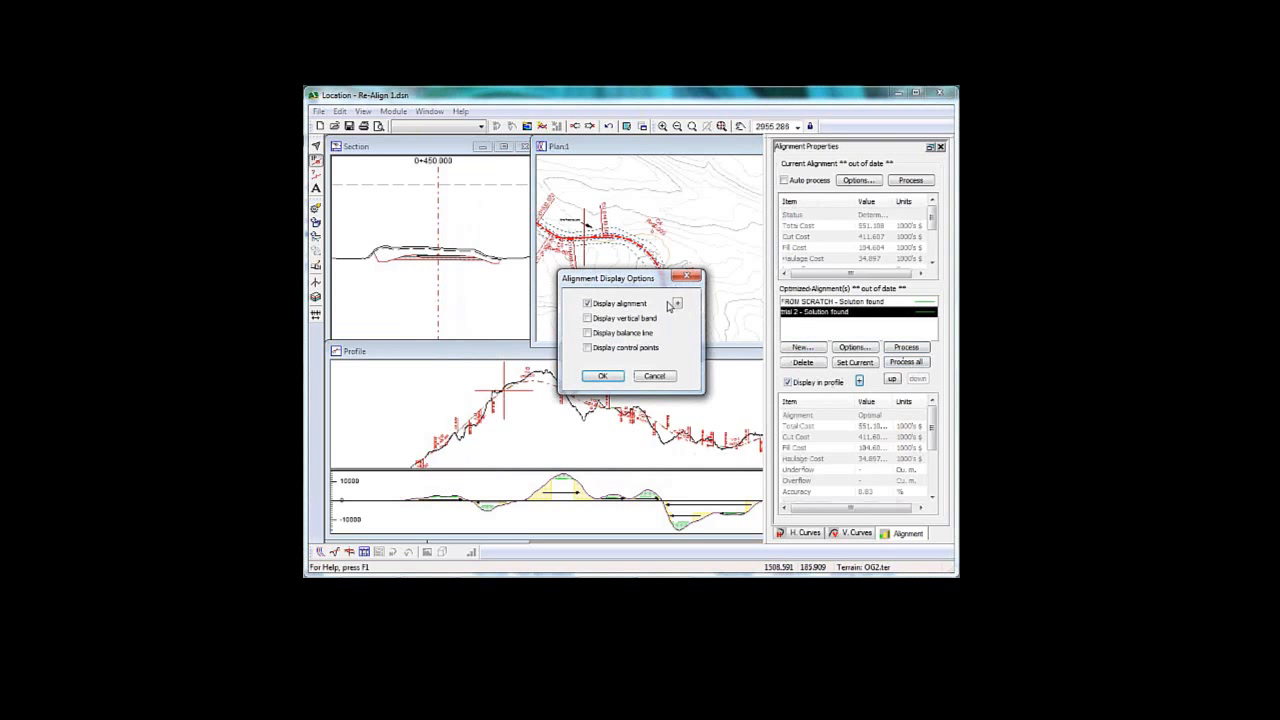
click(678, 305)
click(721, 331)
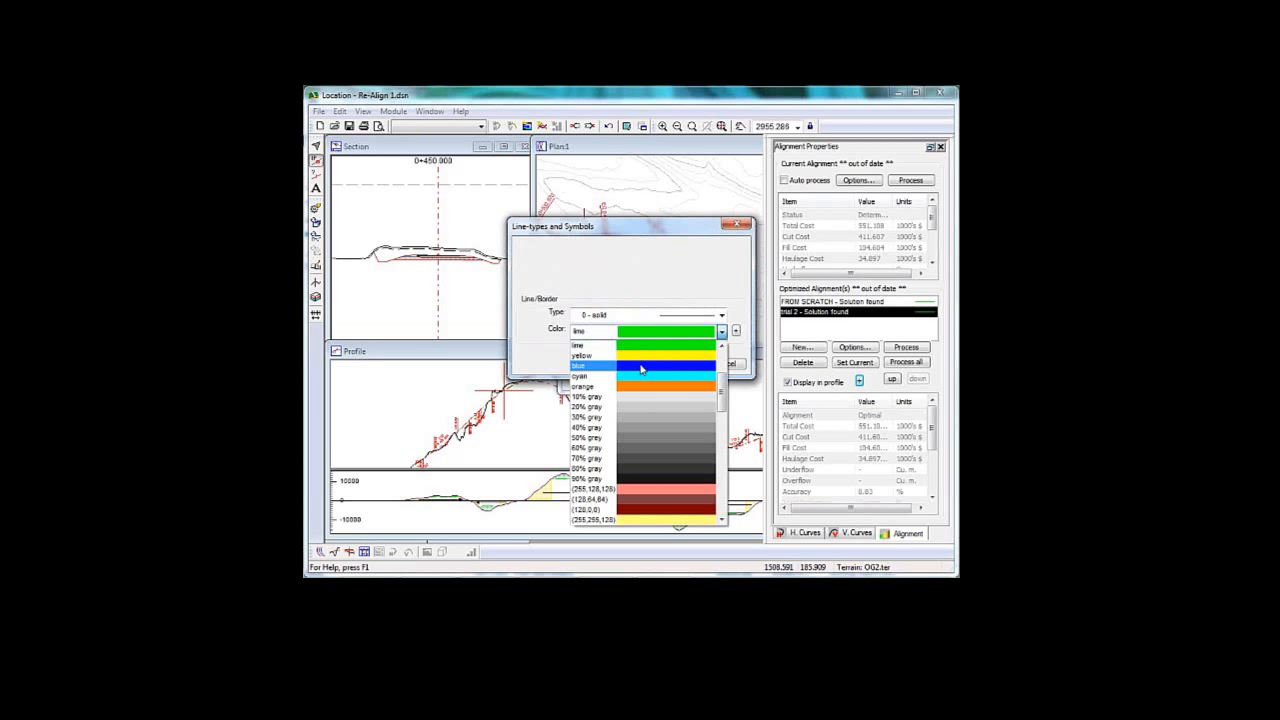
click(642, 368)
click(733, 362)
click(603, 376)
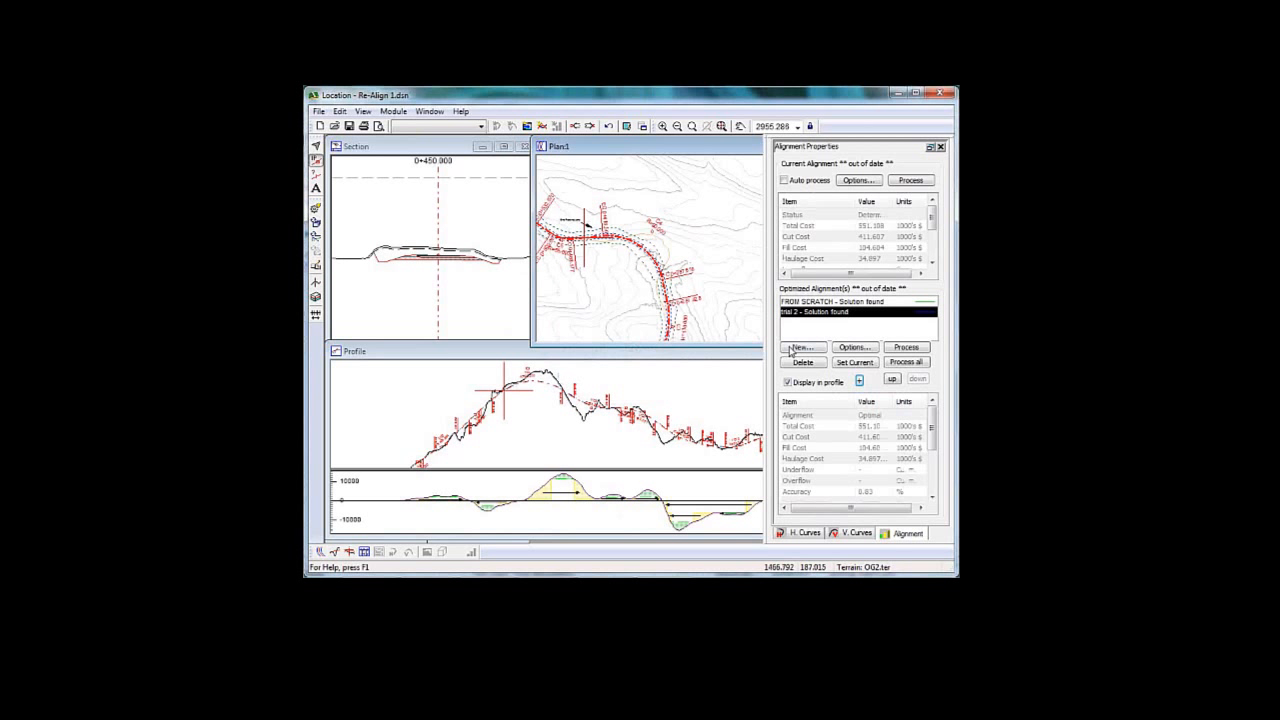
Step: Toggle the vertical band display for the FROM SCRATCH alignment and accept its display options
click(815, 302)
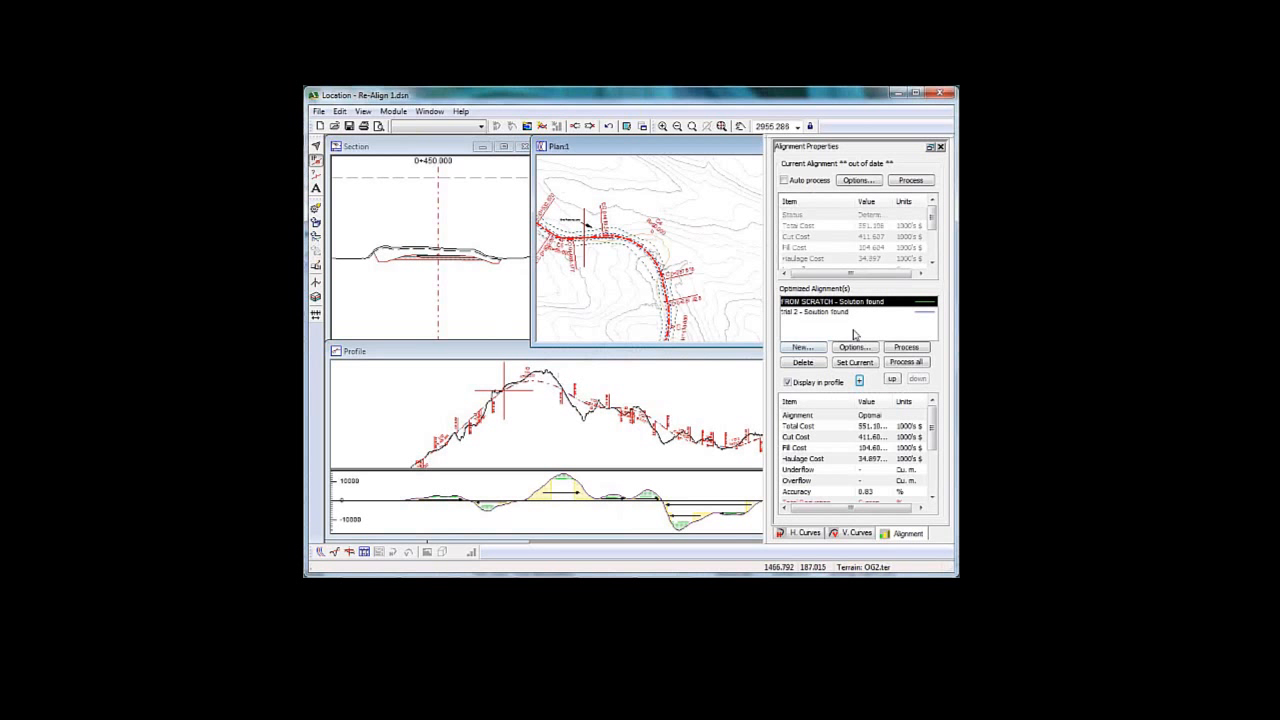
click(859, 381)
click(588, 318)
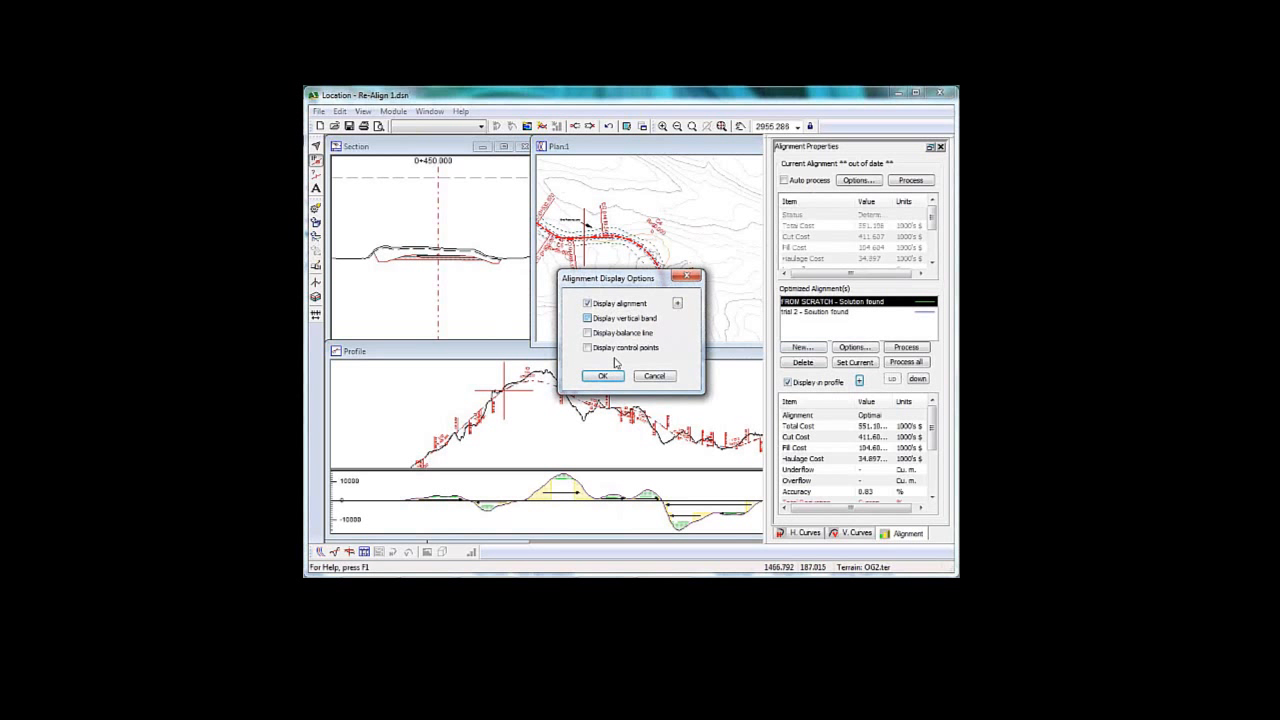
click(603, 376)
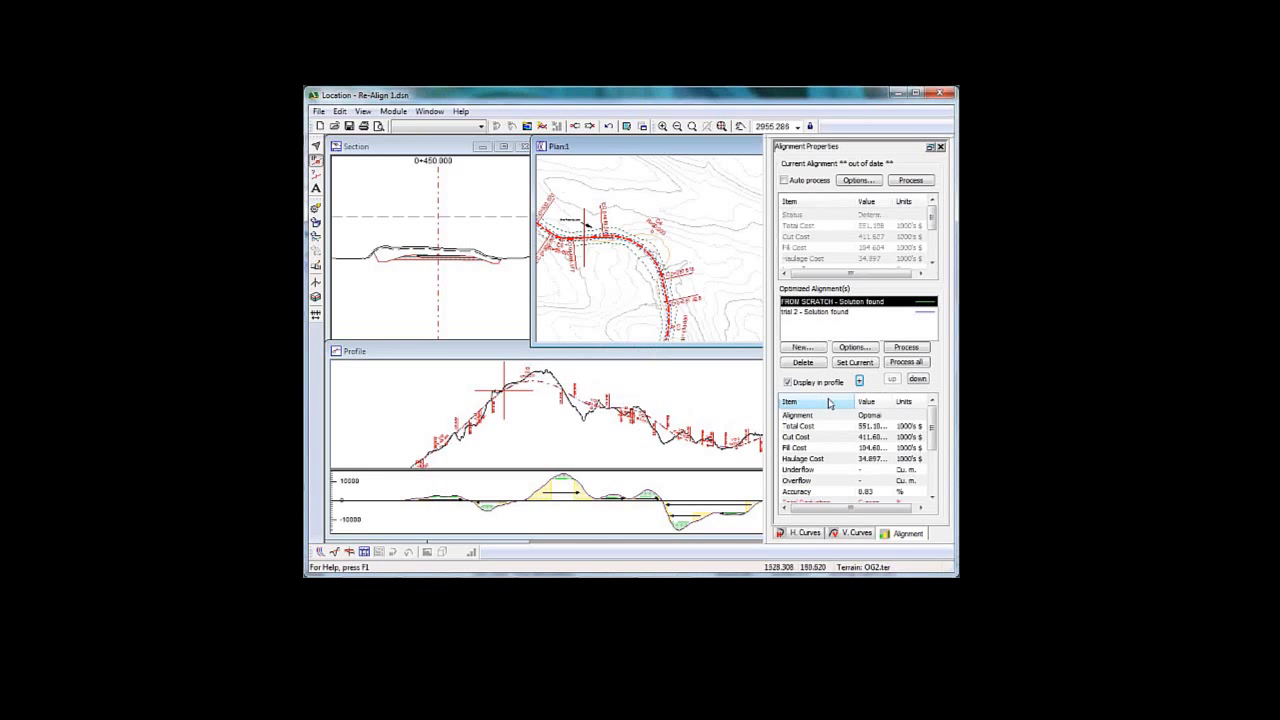
Step: Select the trial 2 optimized alignment and process it
click(814, 312)
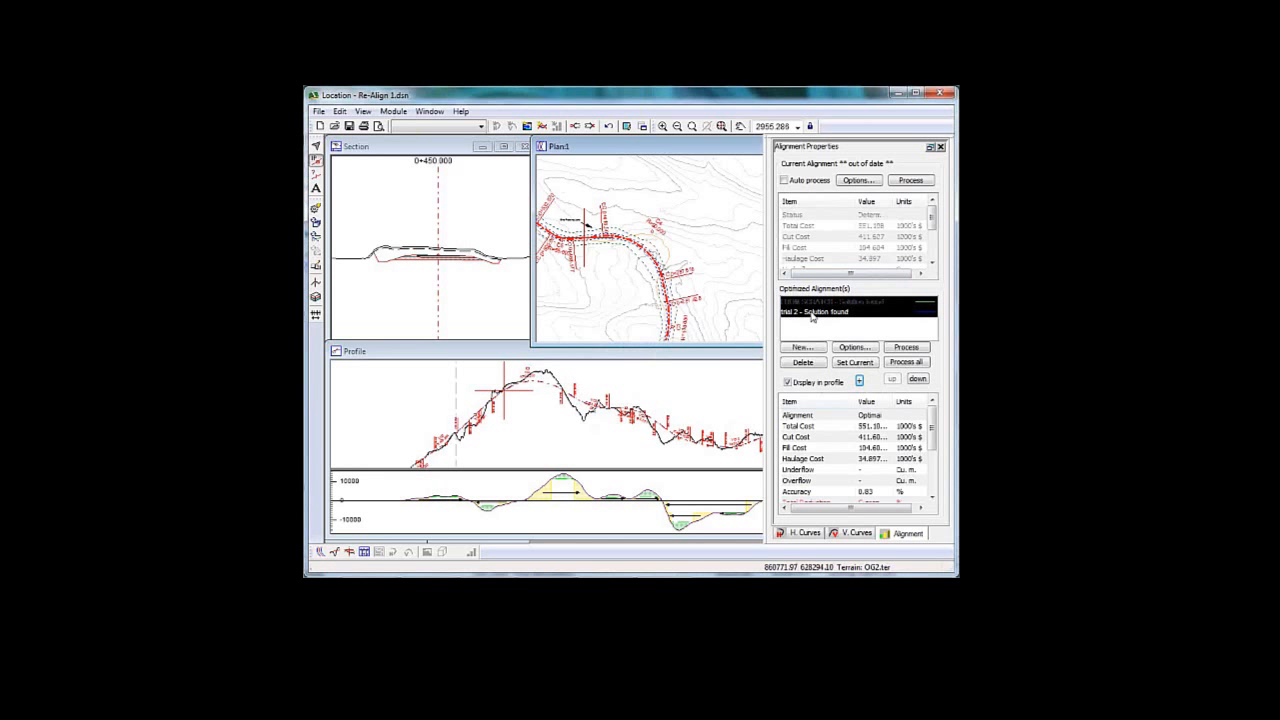
click(910, 360)
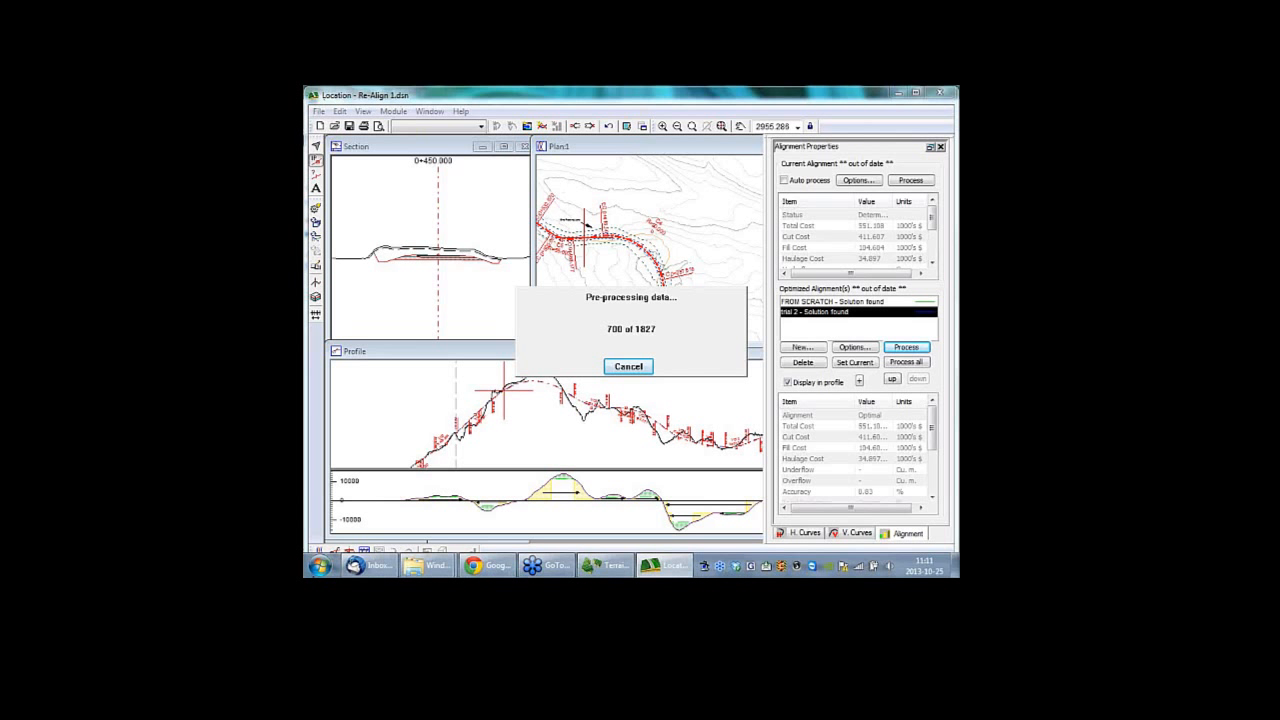
Step: Start a second, maximized Location session while the optimization runs and open the recent design Re-Align 3.dsn in it
click(318, 566)
click(345, 214)
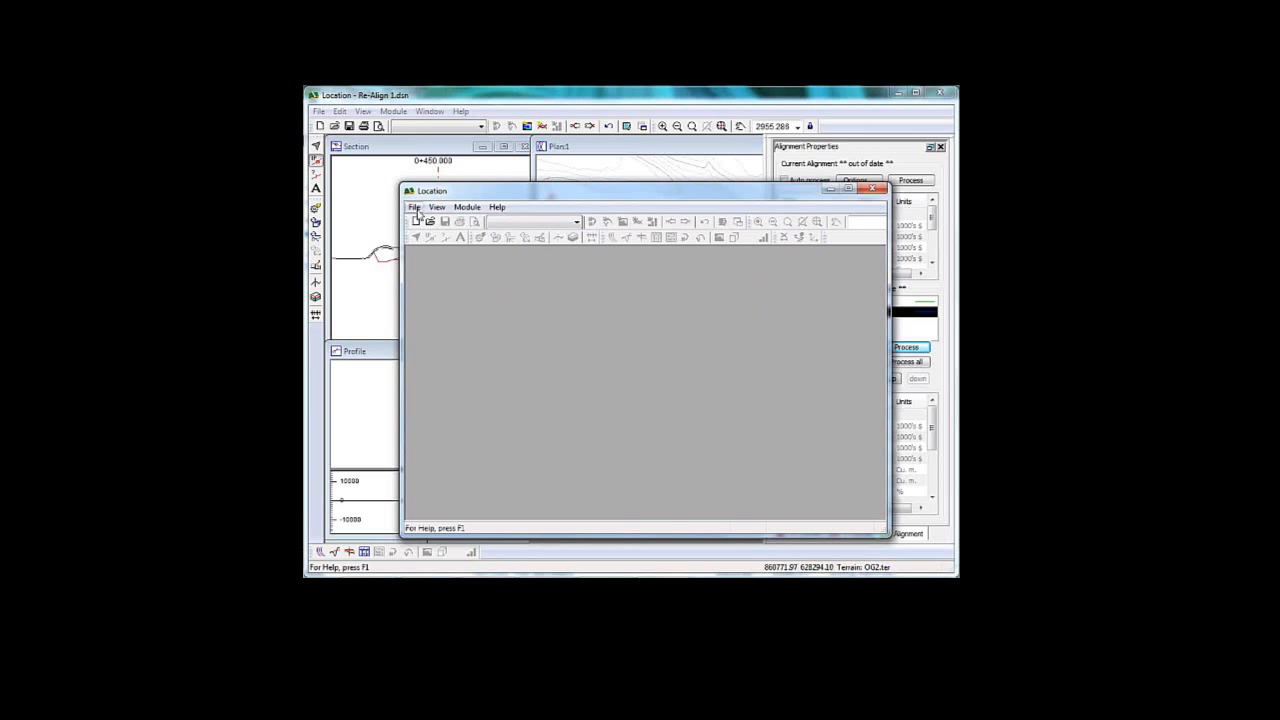
double_click(533, 195)
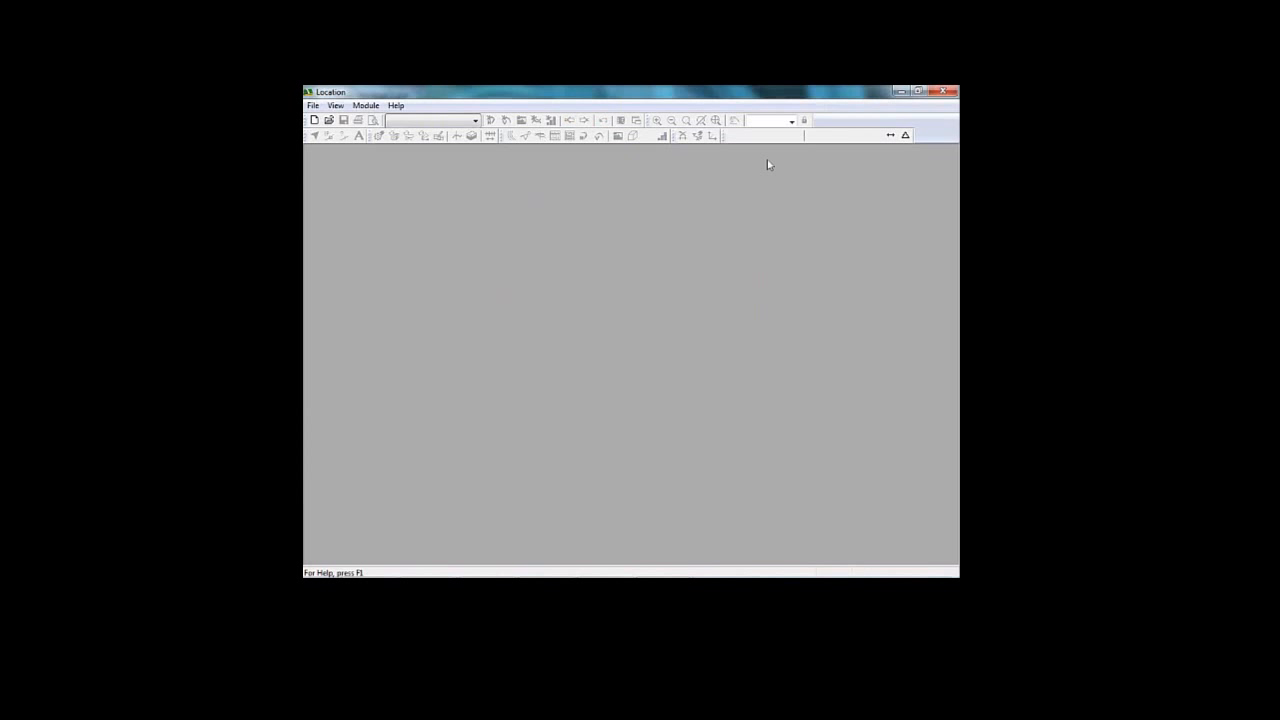
click(312, 106)
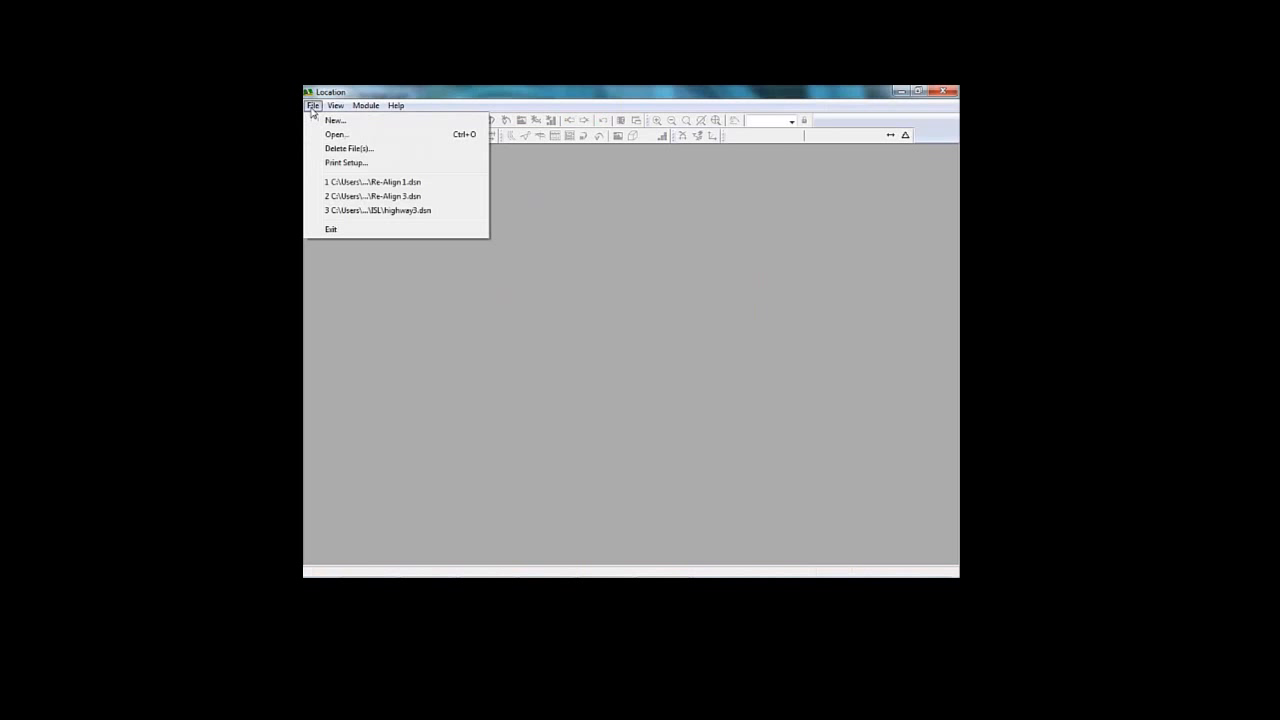
click(396, 197)
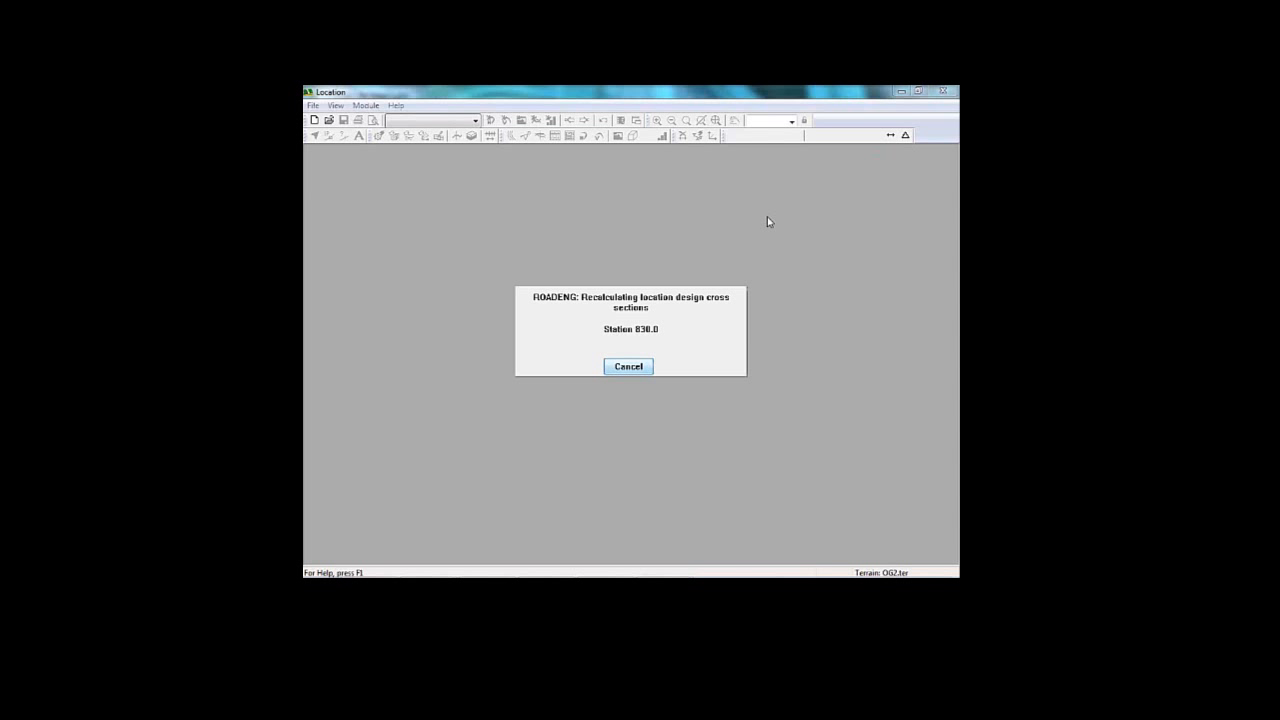
mouse_move(673, 570)
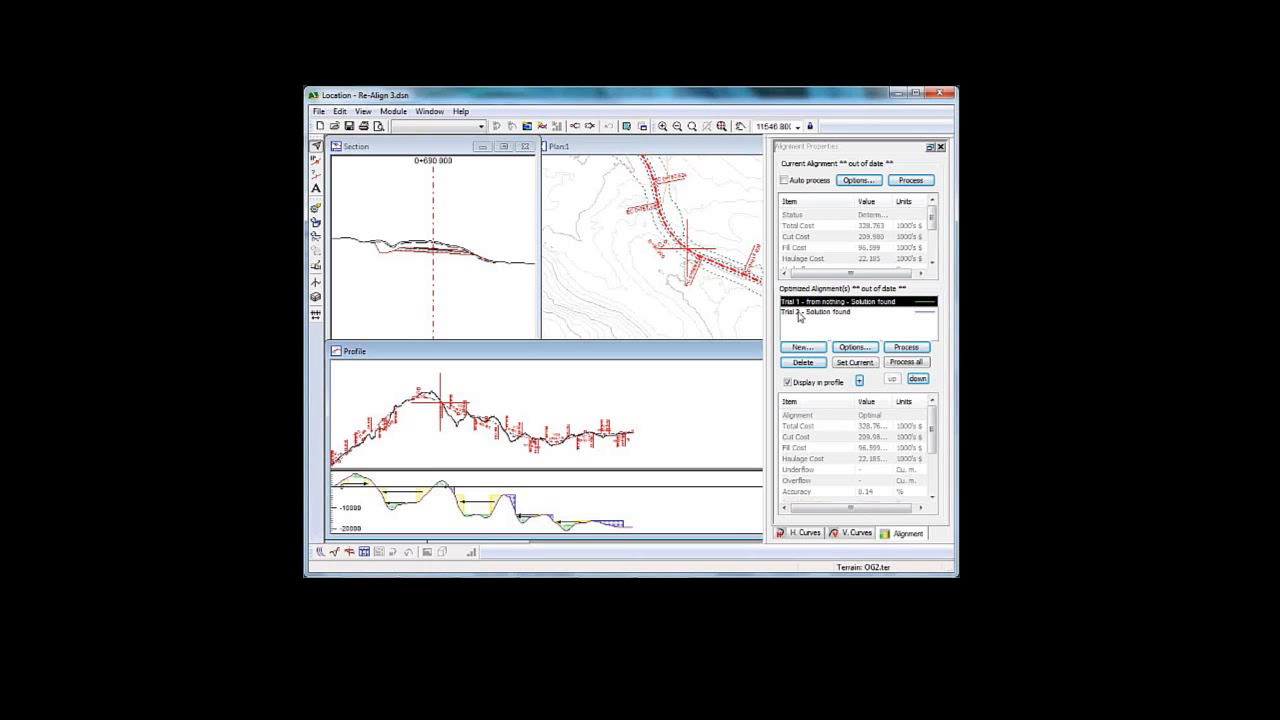
Step: Select the Trial 2 solution and examine the road in plan around the curve and the End Passing Lane label
click(823, 312)
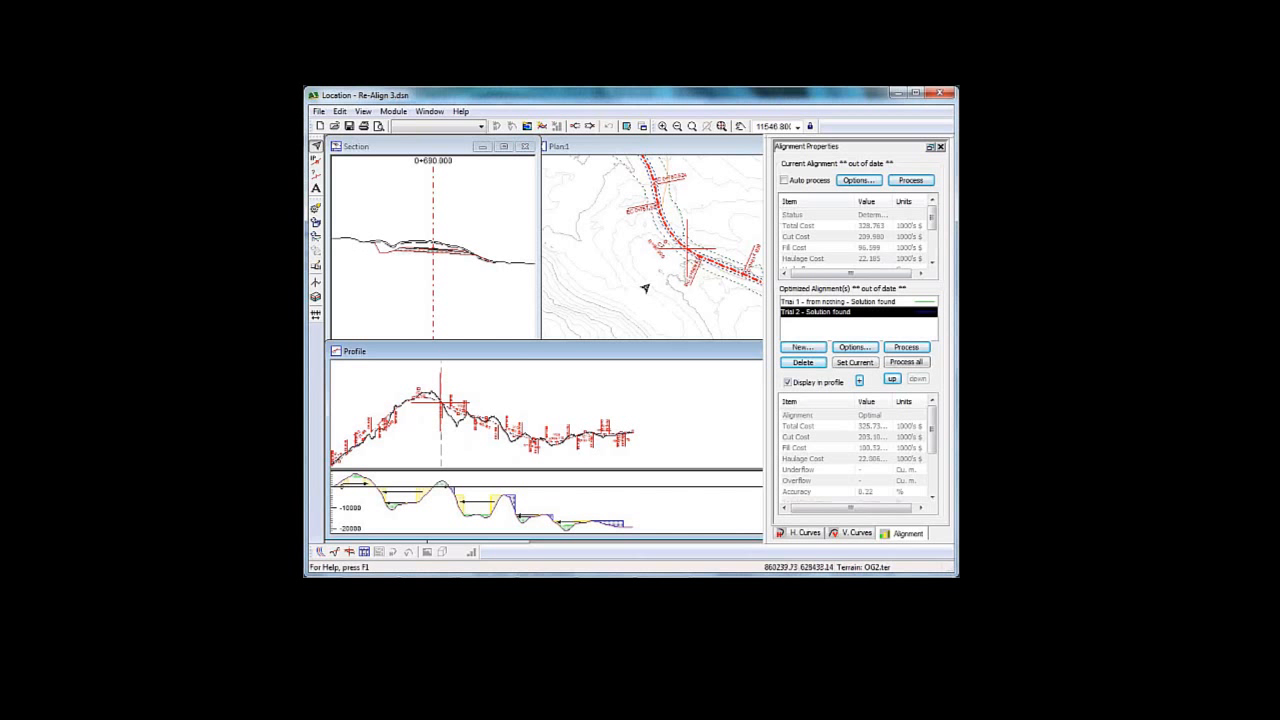
click(743, 289)
middle_drag(588, 215, 584, 196)
scroll(652, 223, up, 1)
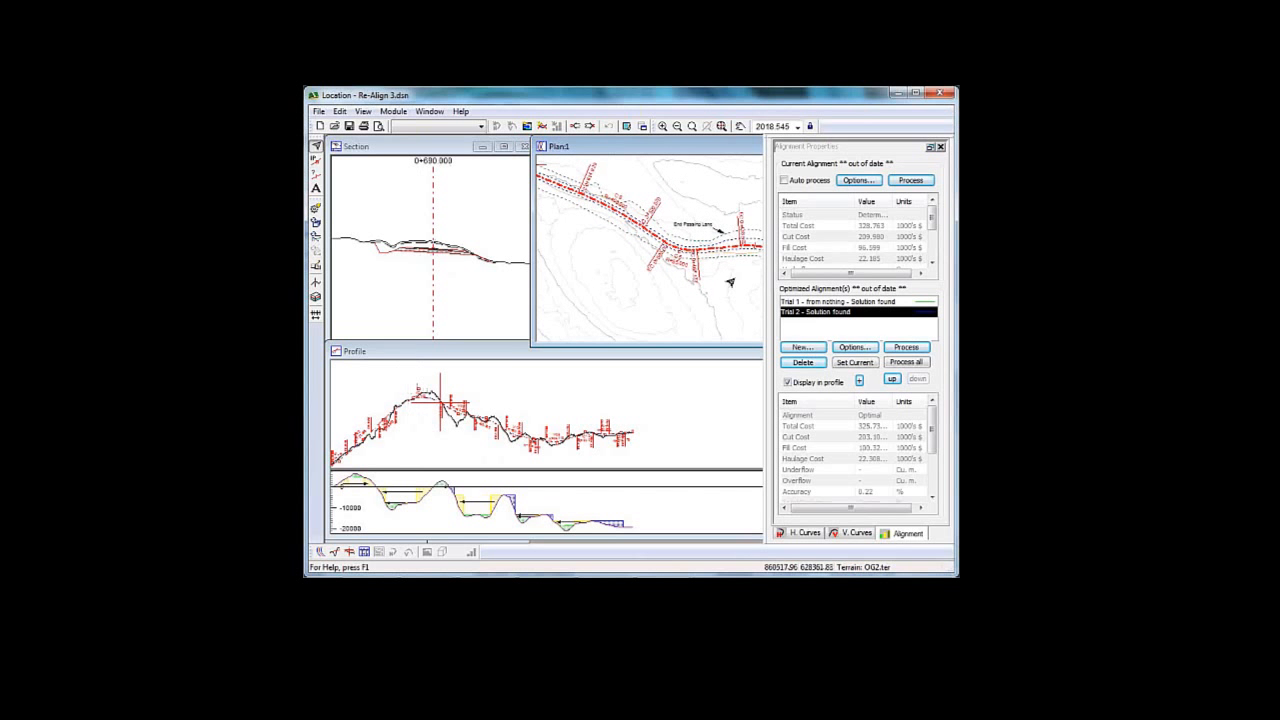
middle_drag(744, 293, 629, 251)
scroll(629, 251, up, 1)
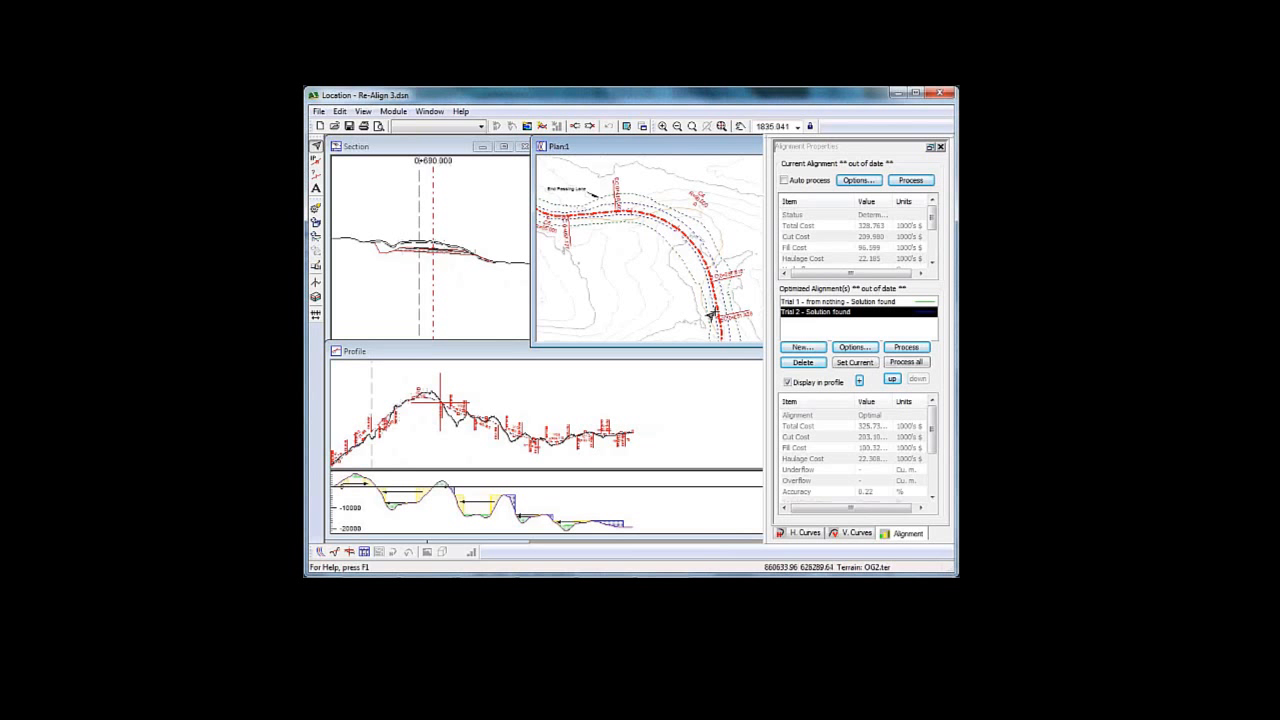
mouse_move(710, 316)
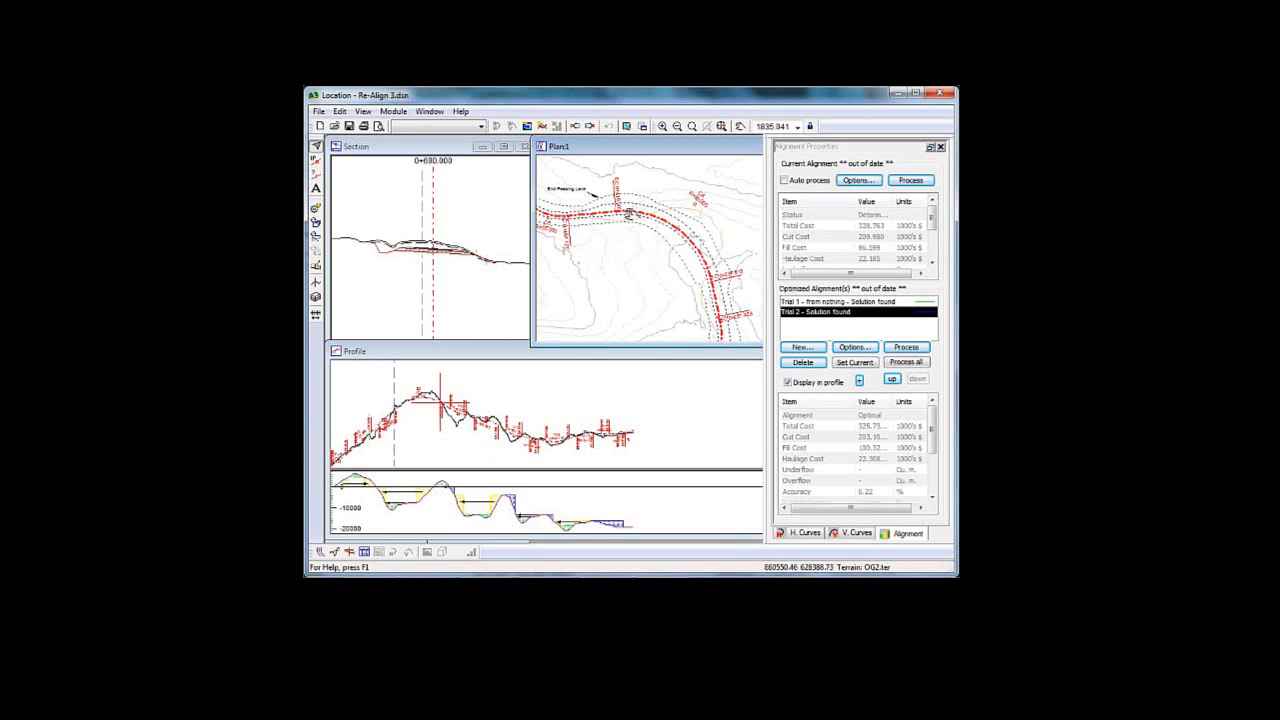
middle_drag(628, 219, 688, 250)
scroll(687, 250, up, 3)
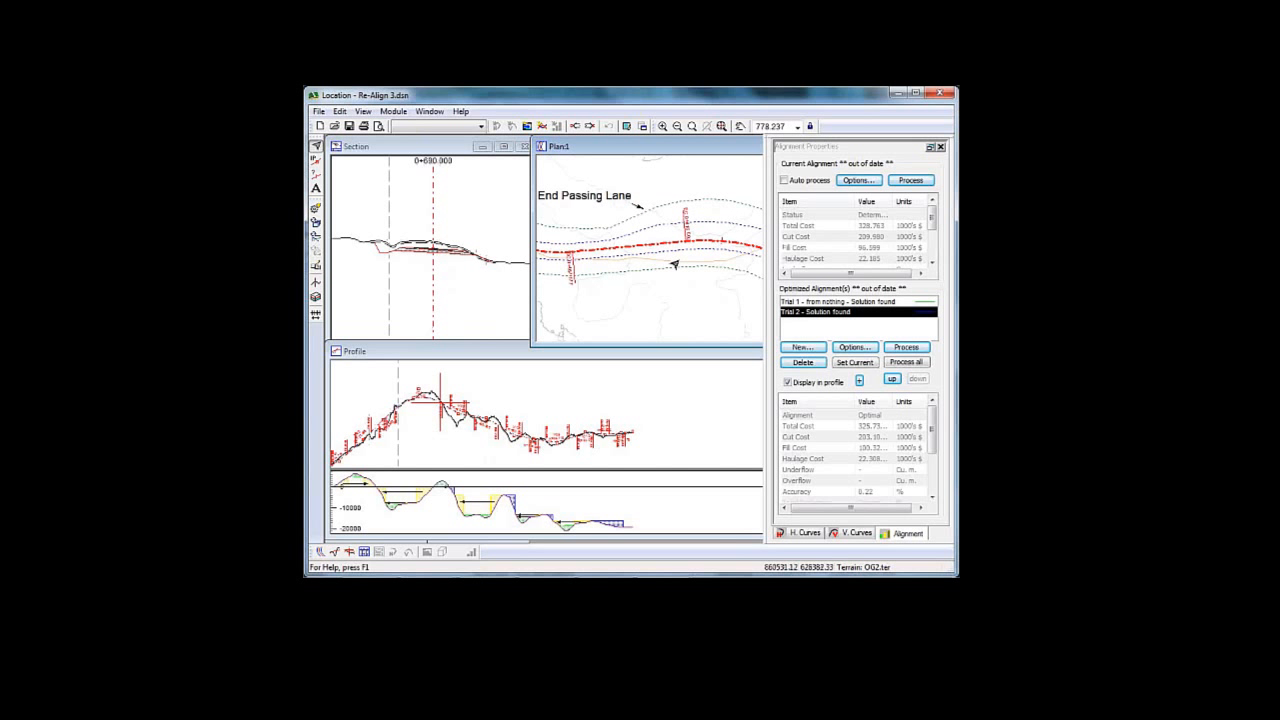
mouse_move(685, 226)
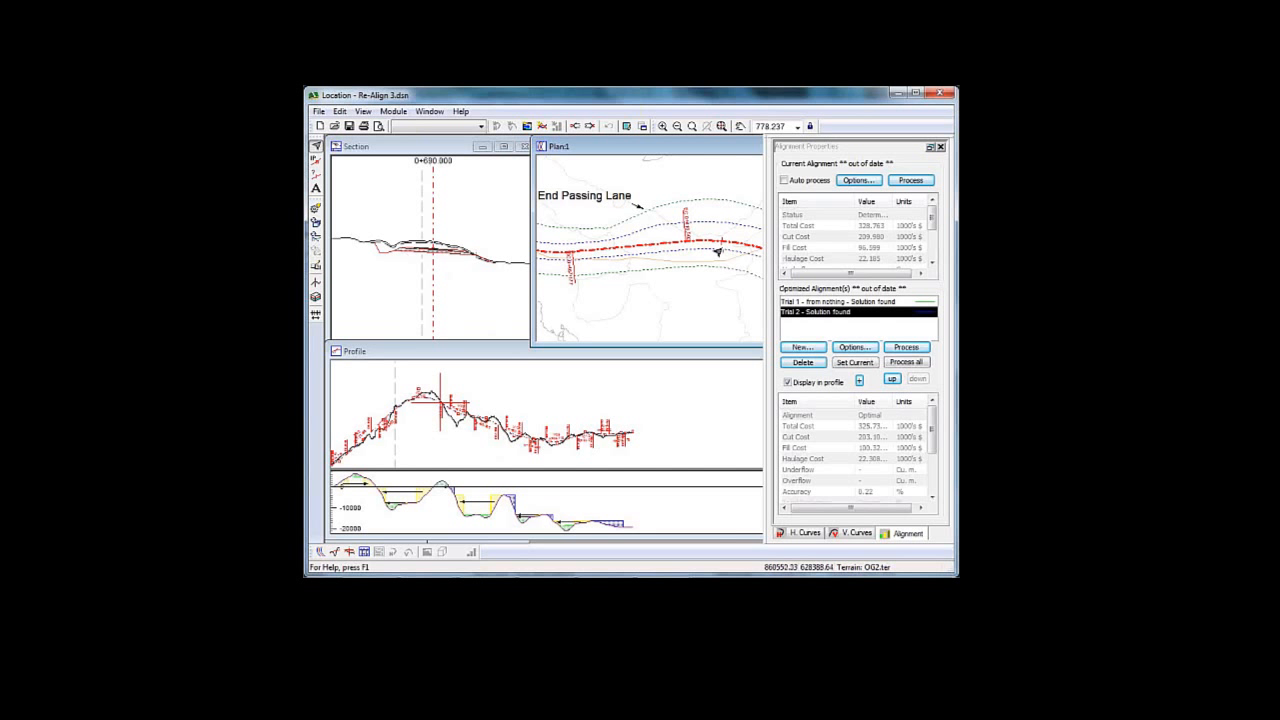
mouse_move(698, 290)
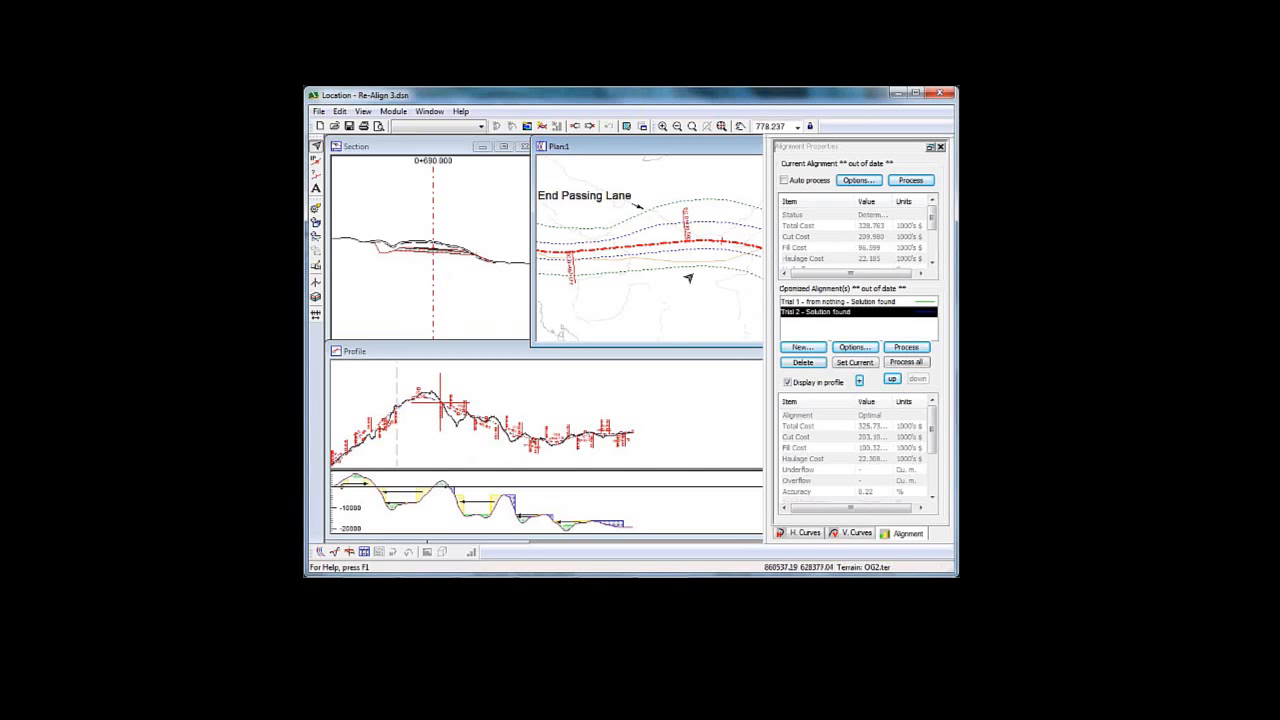
Step: Inspect the current design cross-section and its road layers in a maximized view, and restore the multi-window layout
click(433, 152)
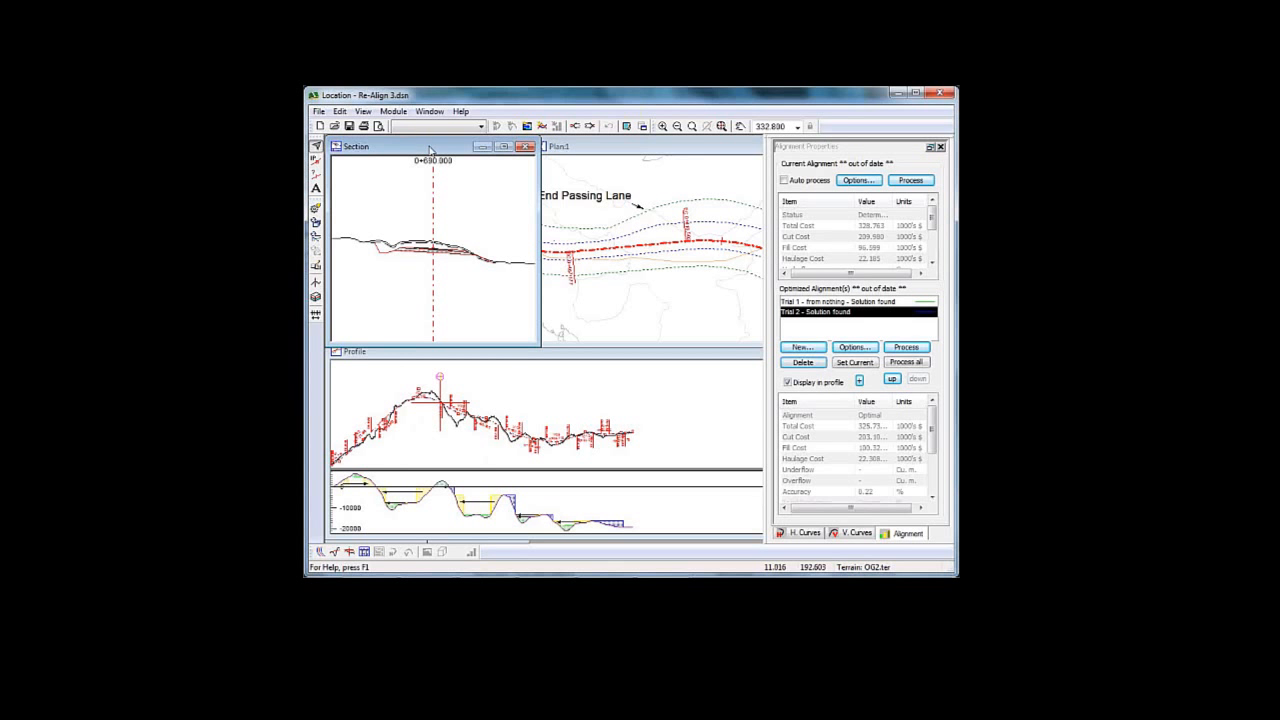
double_click(430, 150)
scroll(534, 331, up, 5)
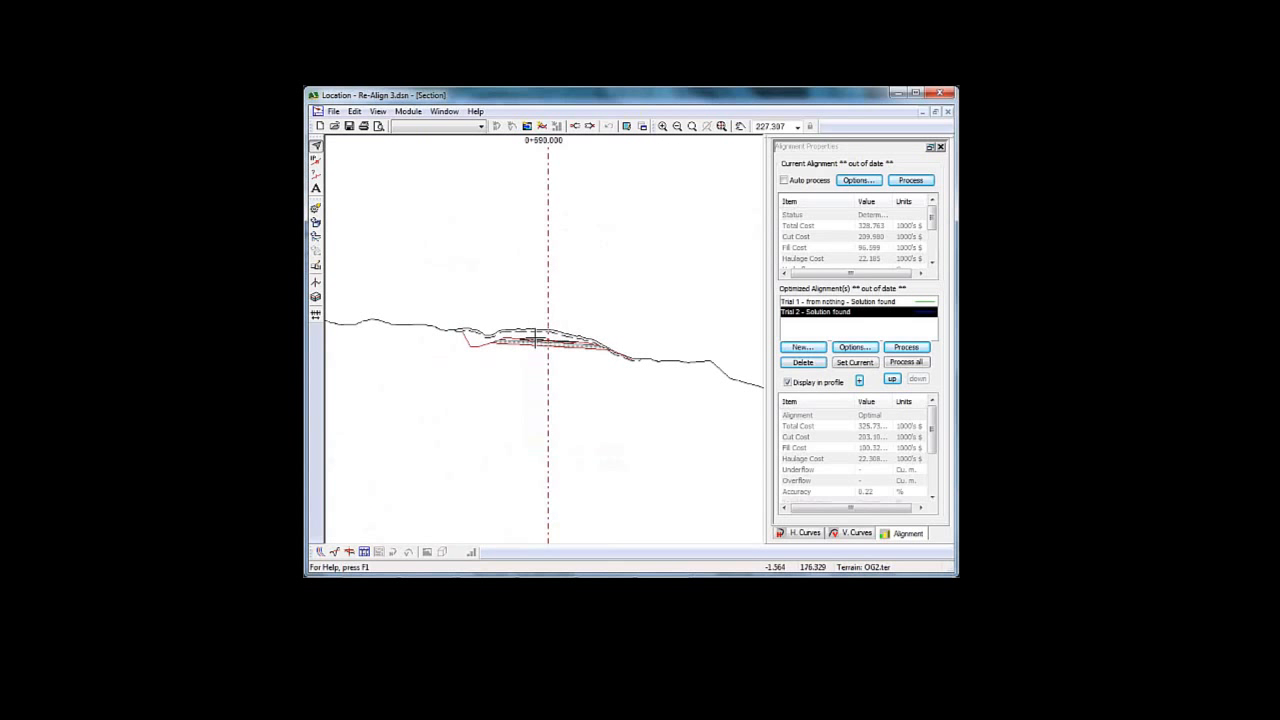
scroll(455, 288, up, 2)
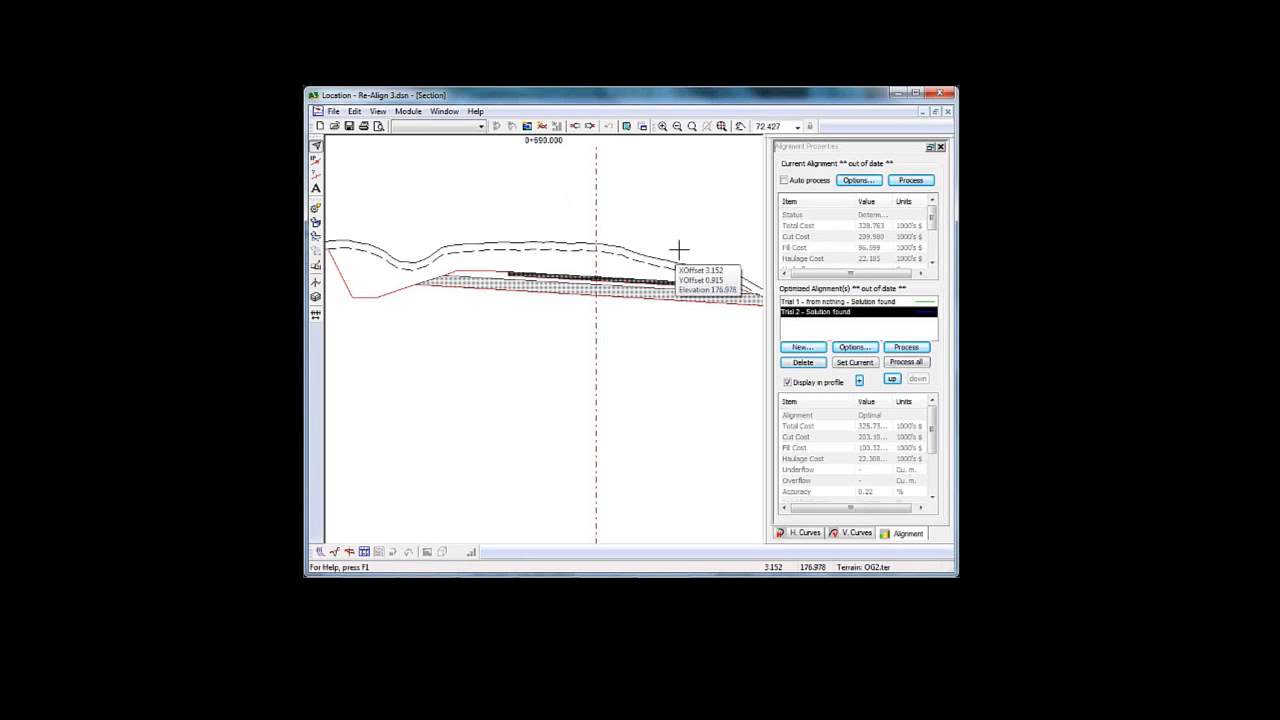
click(935, 113)
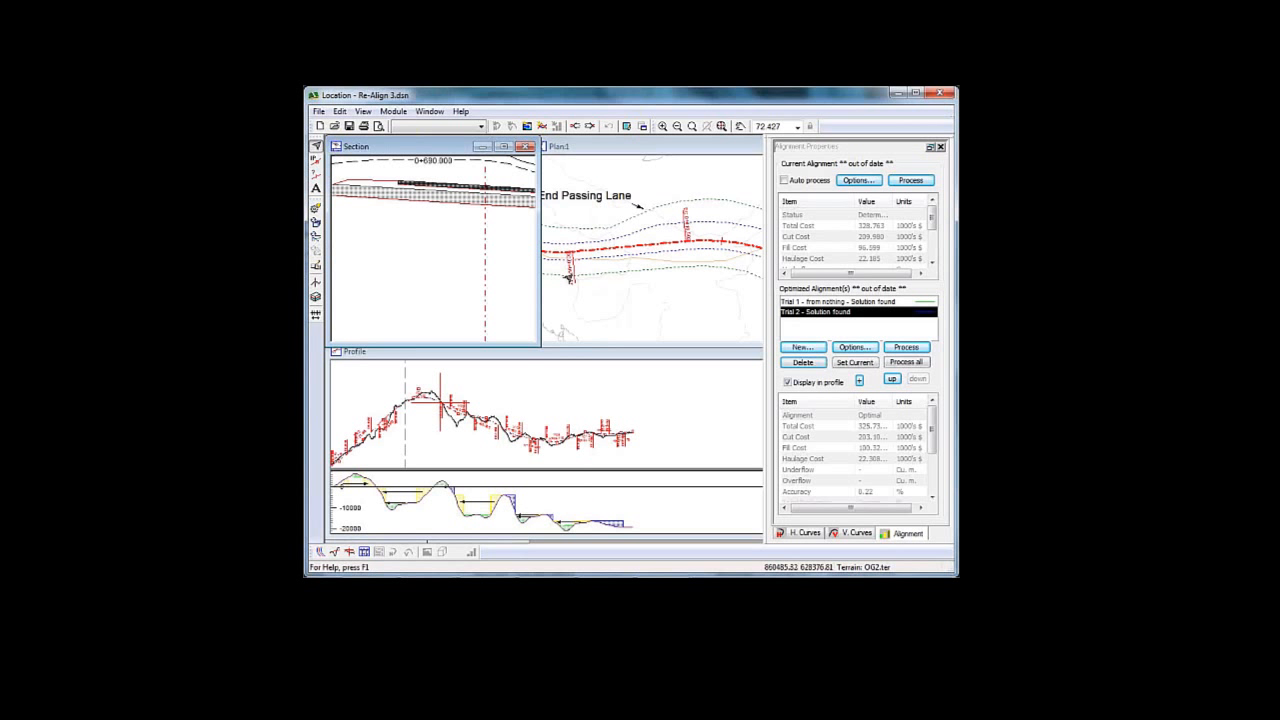
Step: Make the plan point at about station 1+140, on the bend farther along the road, current
scroll(640, 242, down, 4)
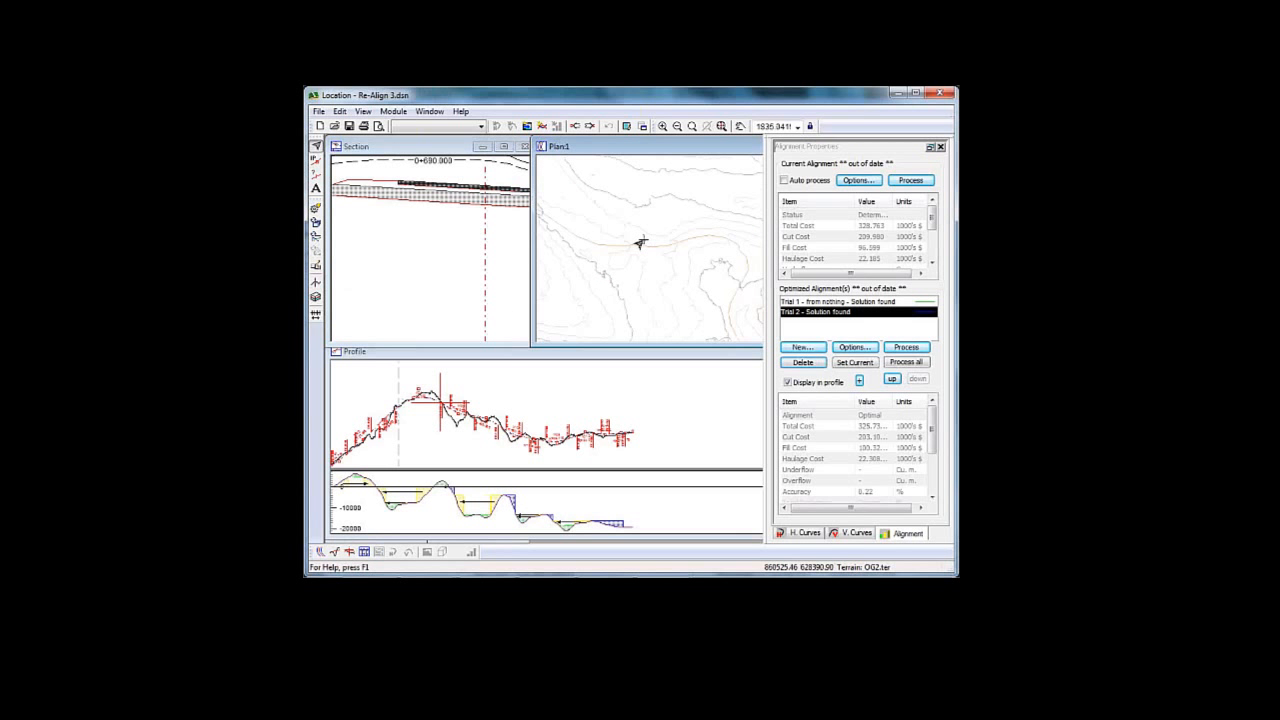
middle_drag(728, 306, 721, 311)
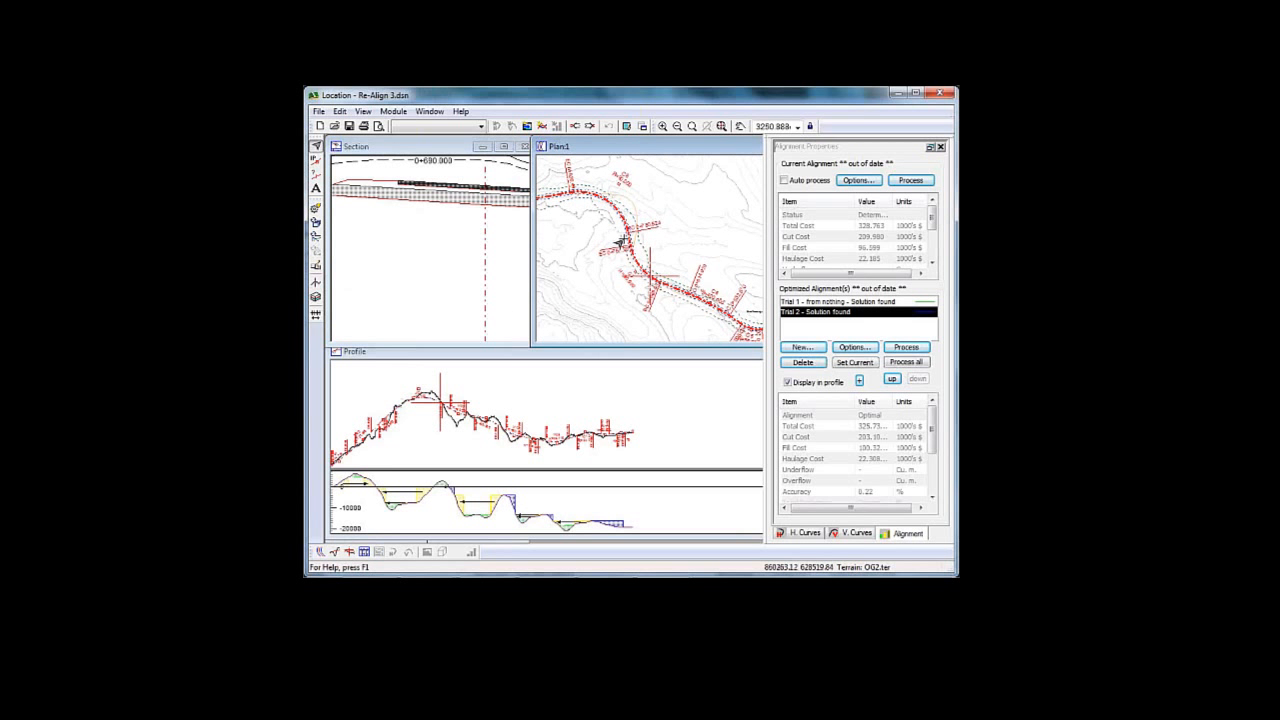
middle_drag(609, 223, 755, 267)
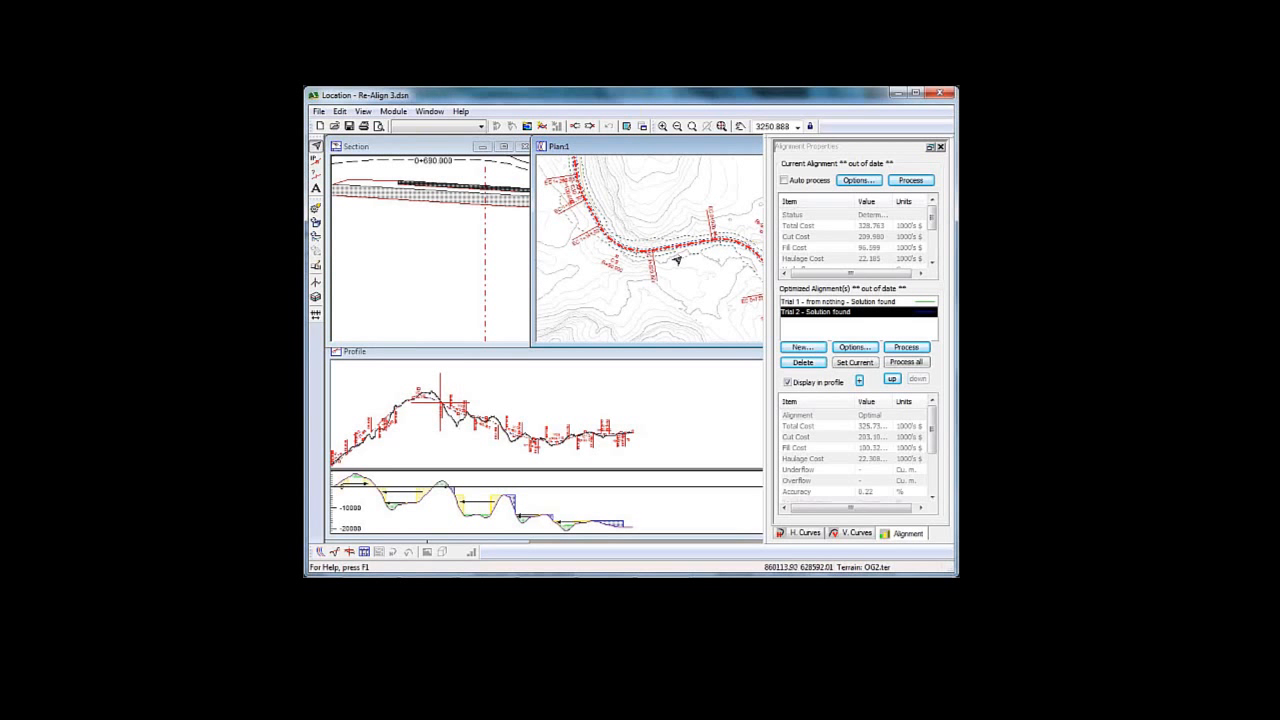
click(597, 227)
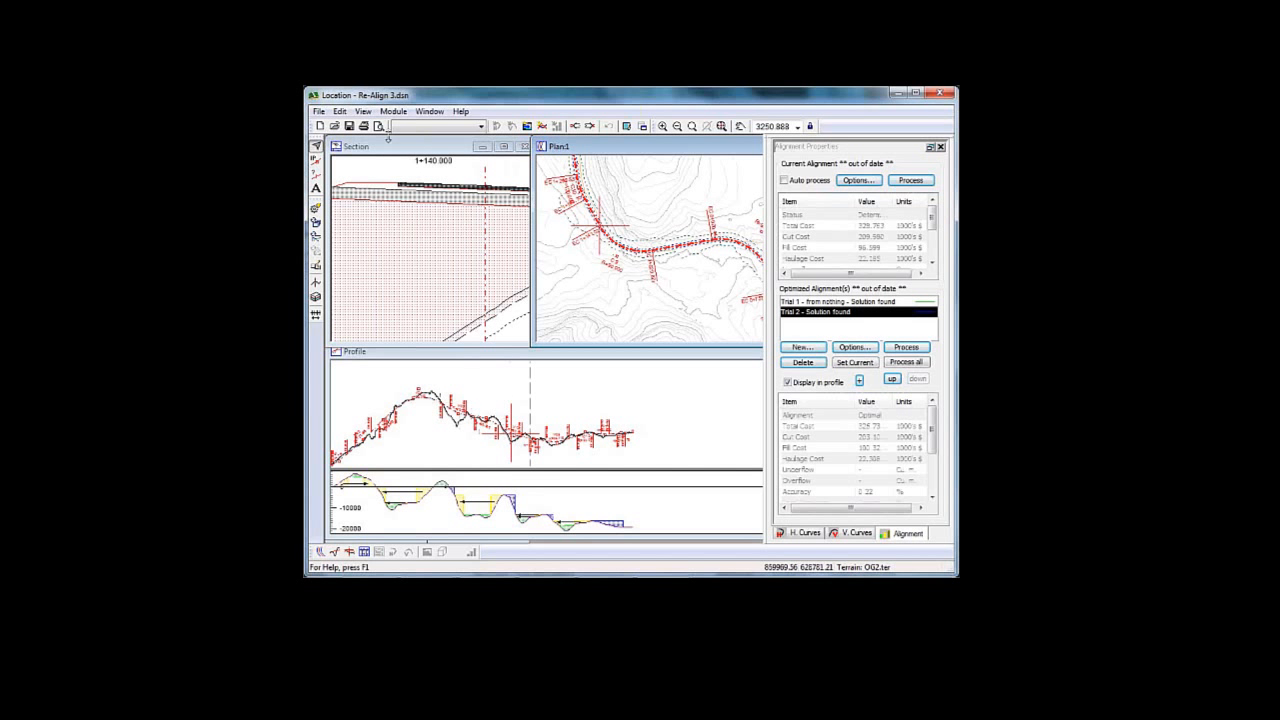
Step: Examine the maximized cross-section at 1+140 and the one at the next station, and restore the multi-window layout
click(430, 148)
double_click(430, 148)
scroll(589, 306, up, 3)
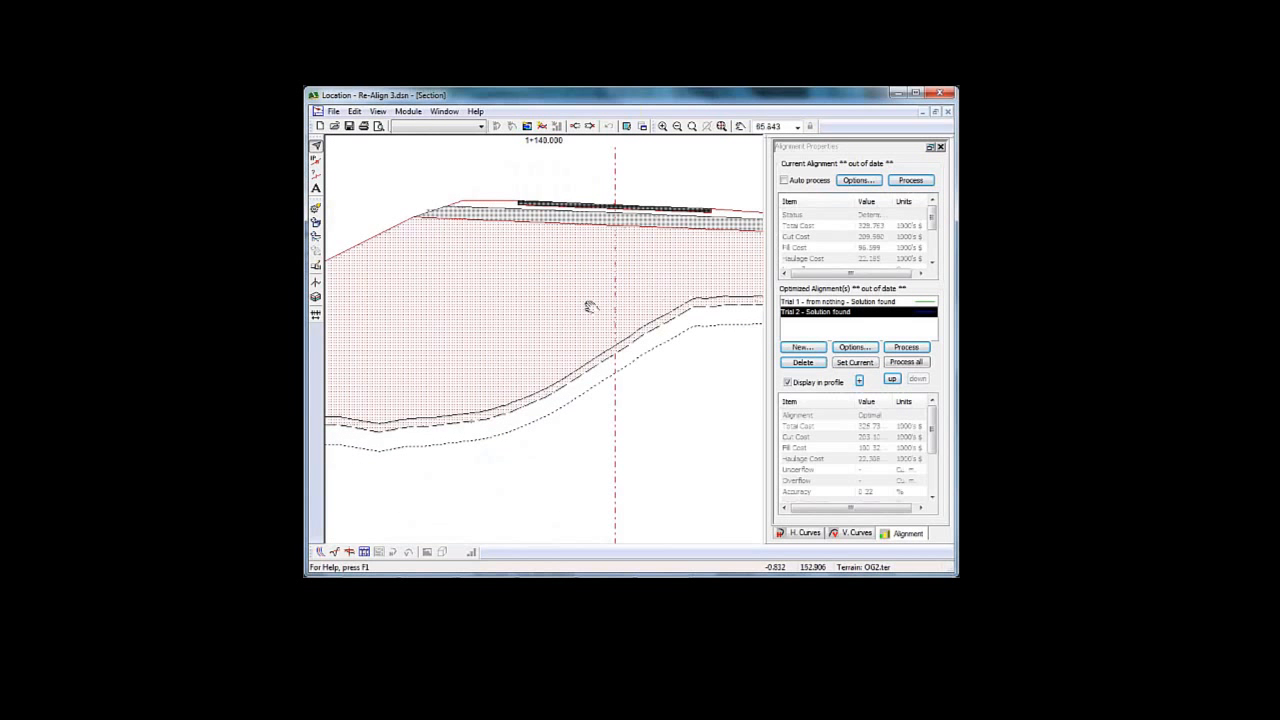
scroll(590, 313, down, 1)
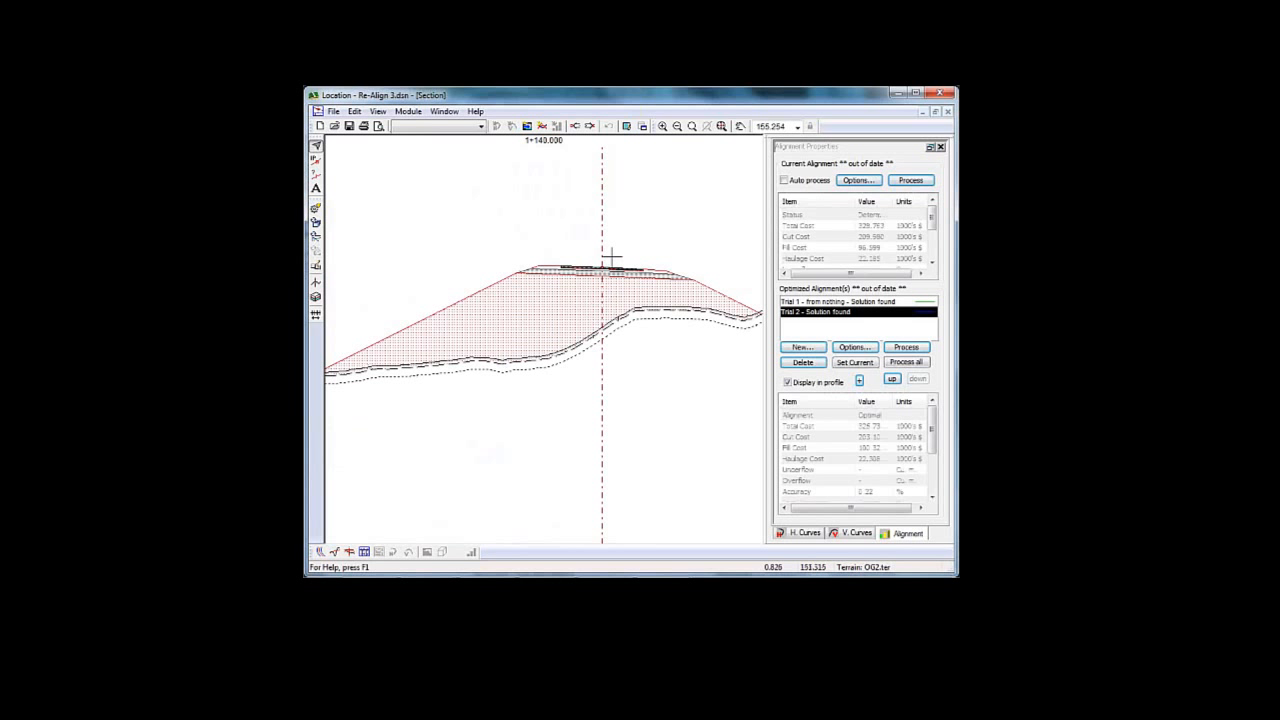
click(590, 127)
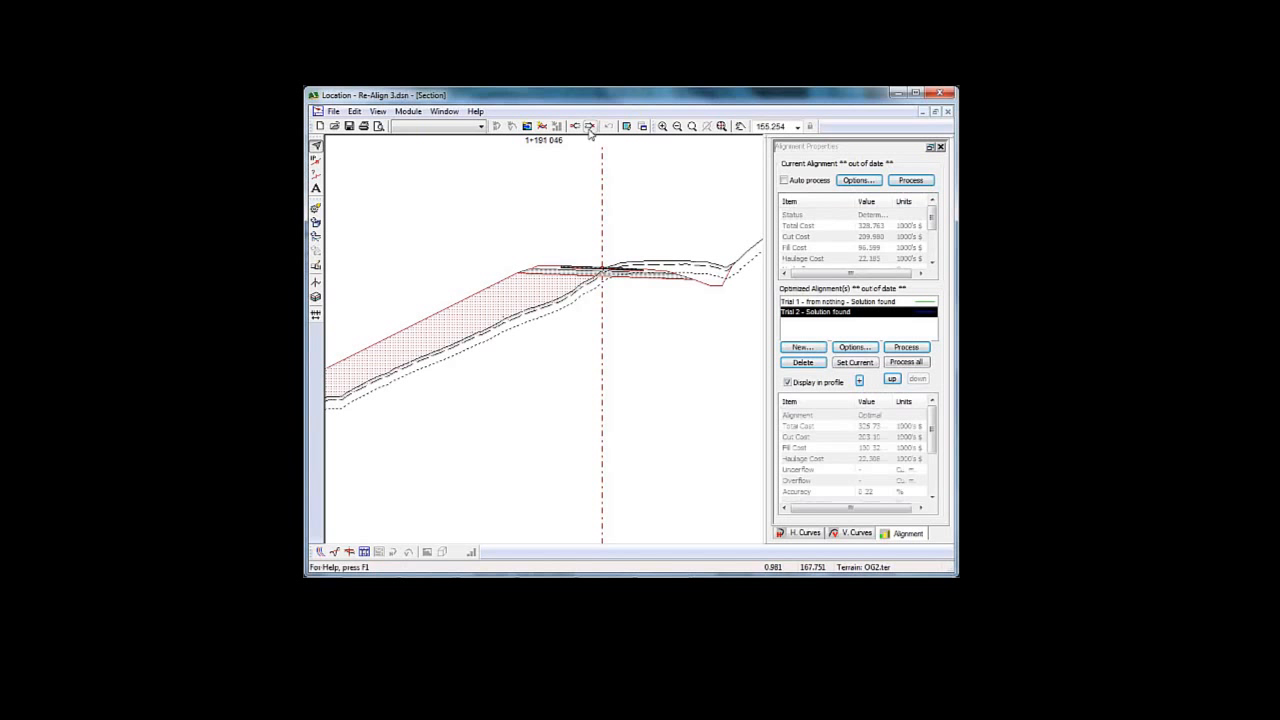
mouse_move(713, 280)
click(936, 114)
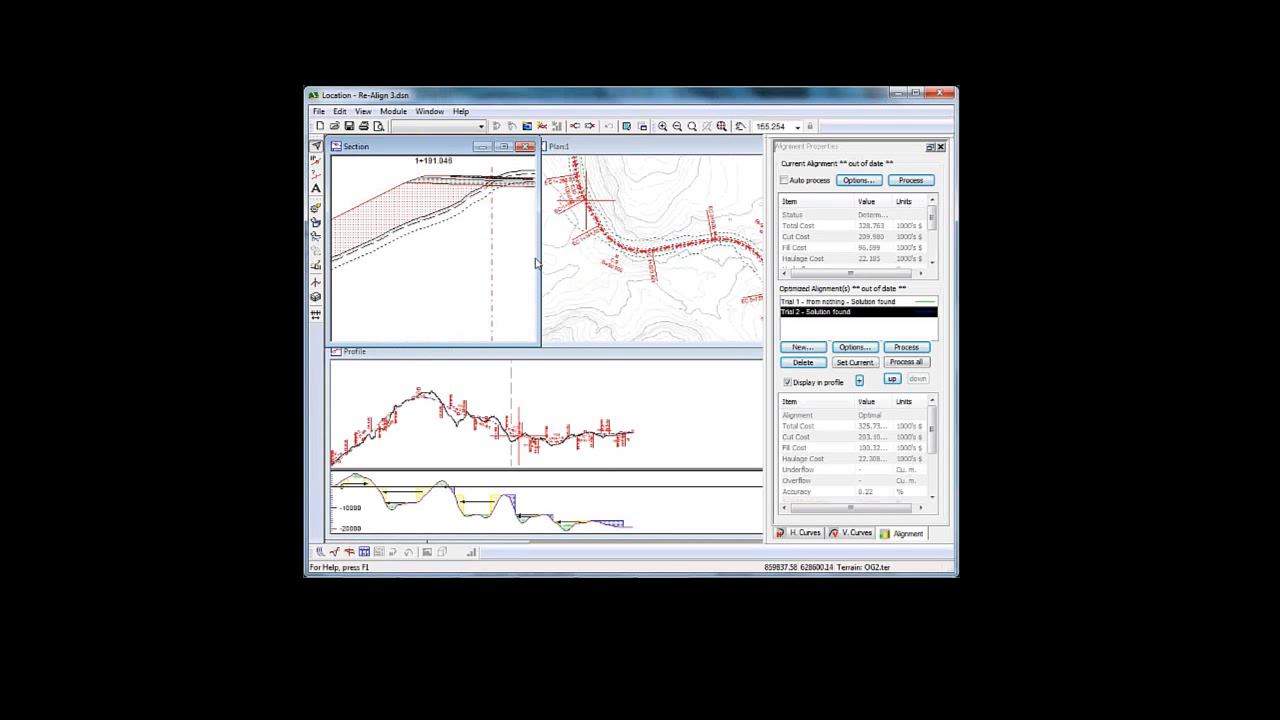
Step: Switch from the Re-Align 3 session back to the session with Re-Align 1.dsn
mouse_move(618, 259)
mouse_move(437, 220)
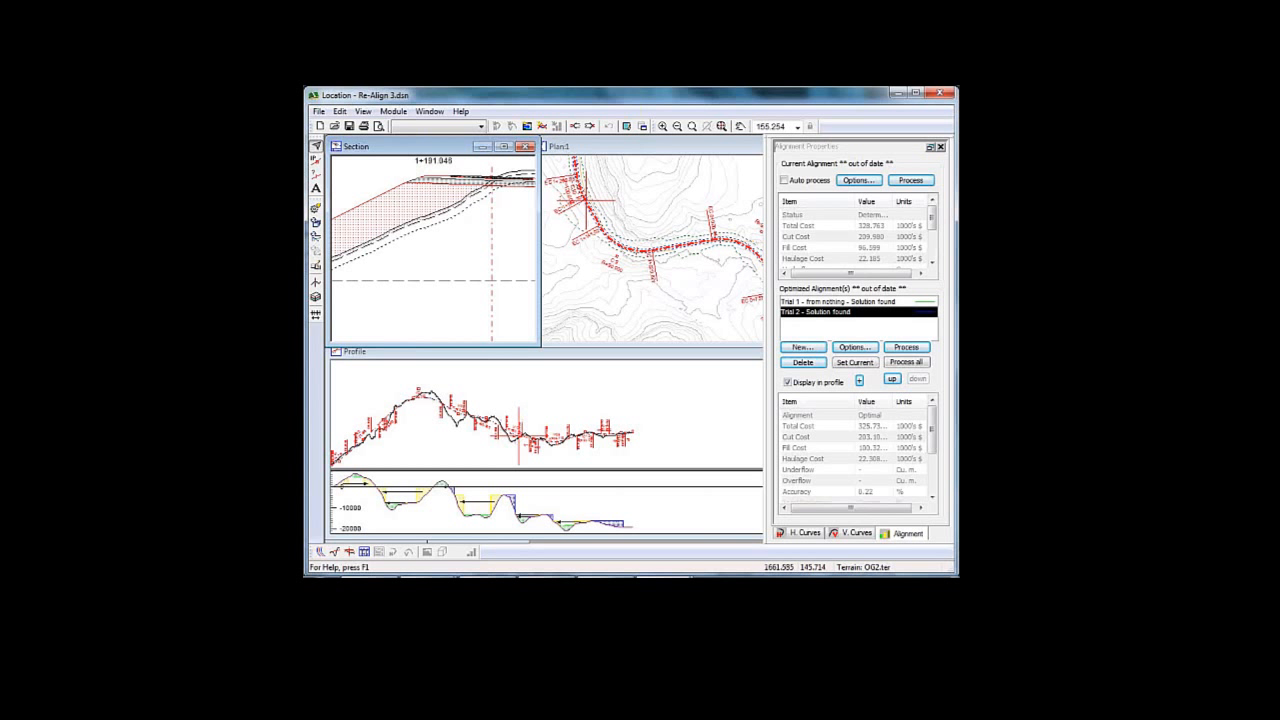
mouse_move(655, 573)
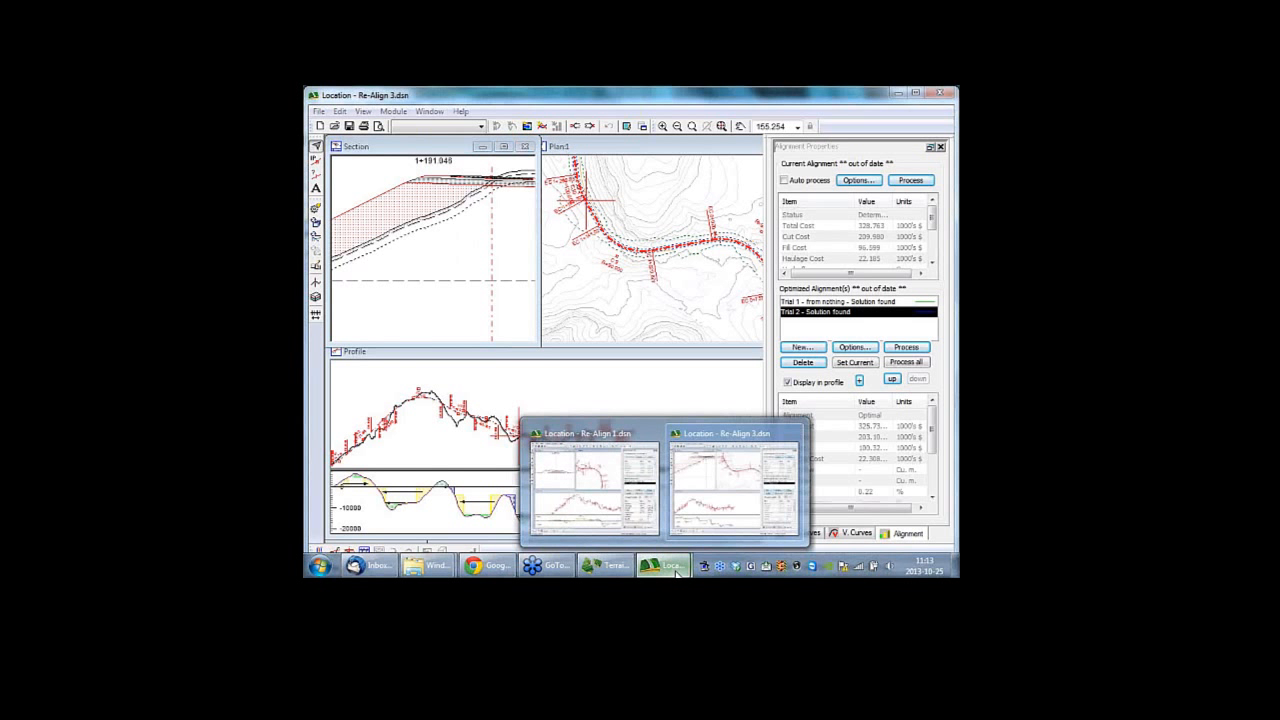
mouse_move(617, 487)
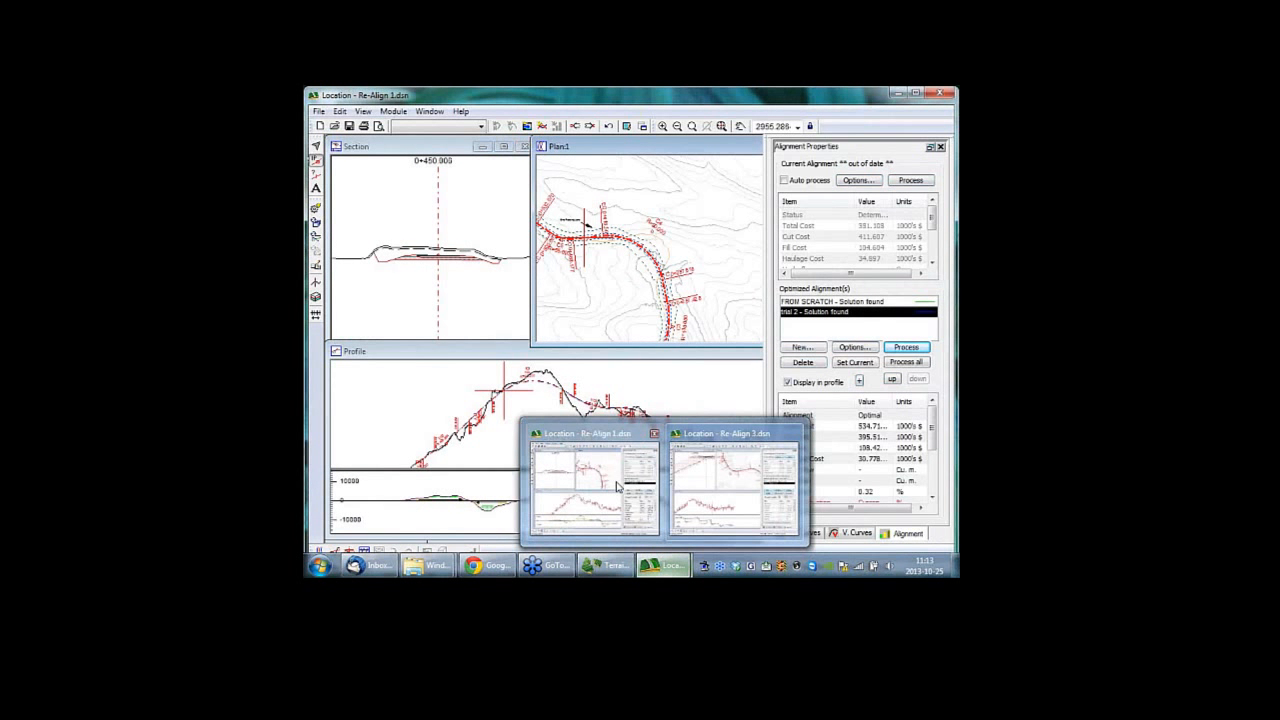
click(604, 443)
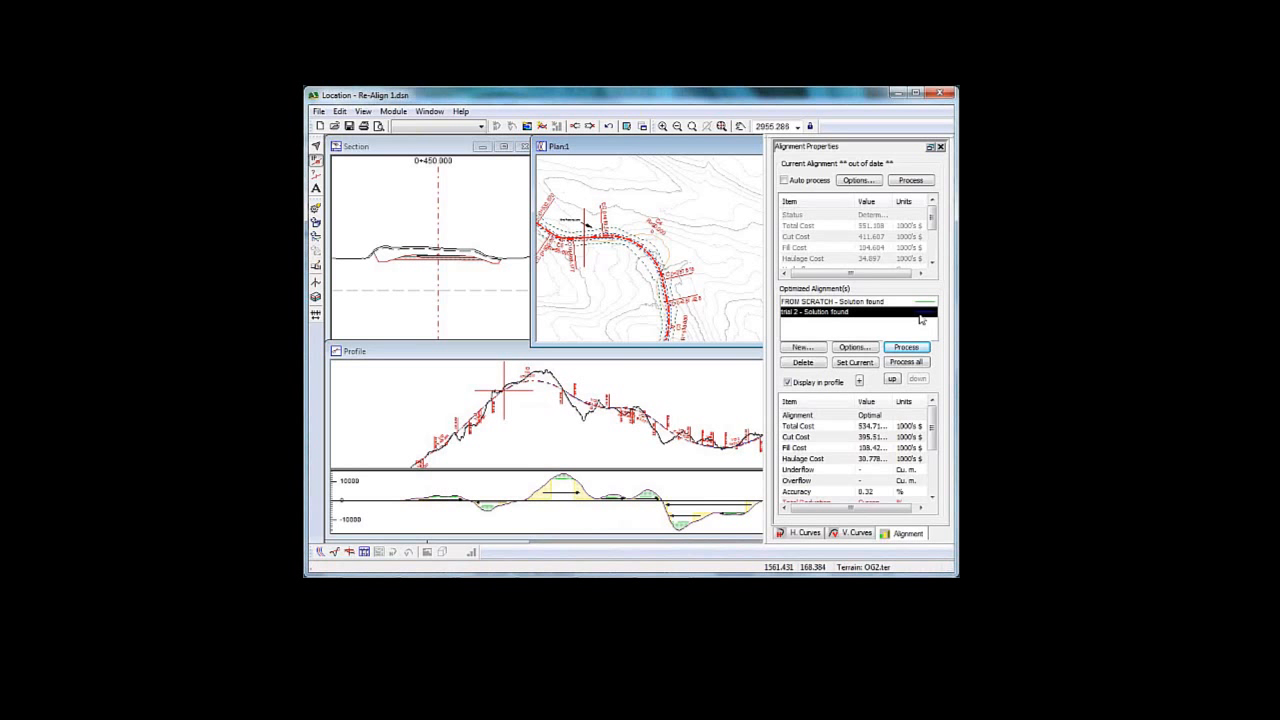
mouse_move(673, 568)
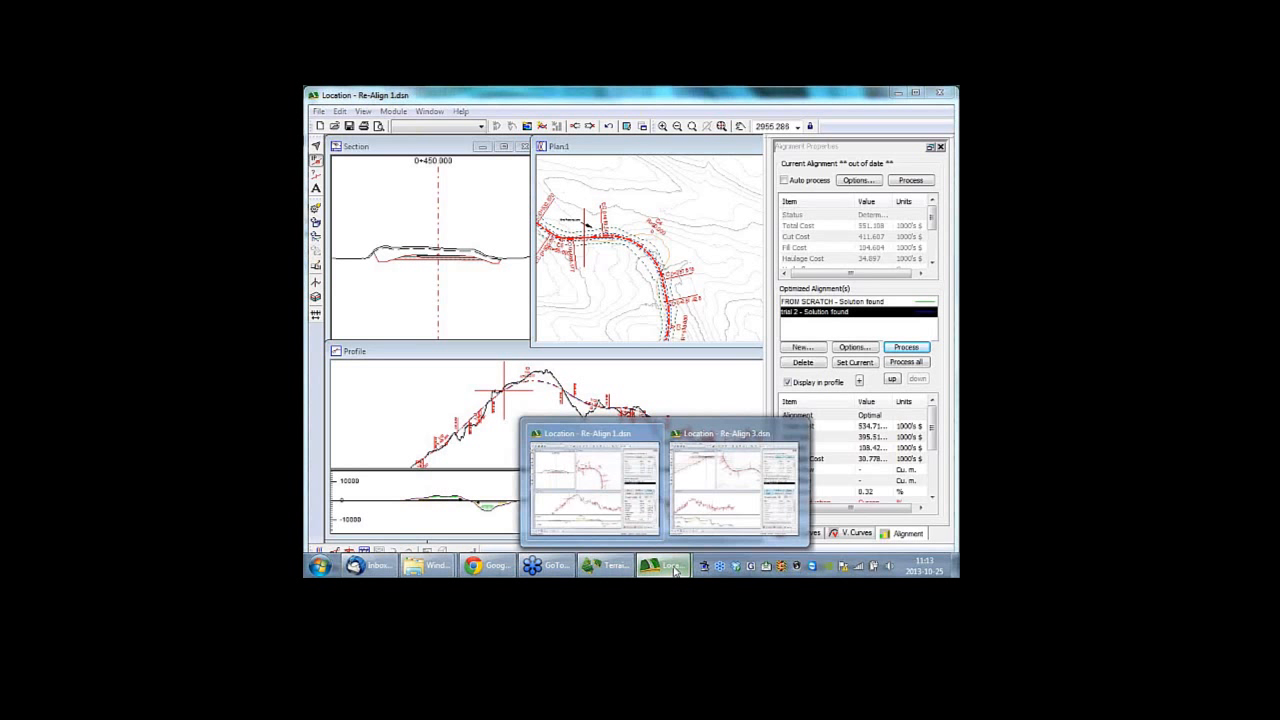
click(740, 481)
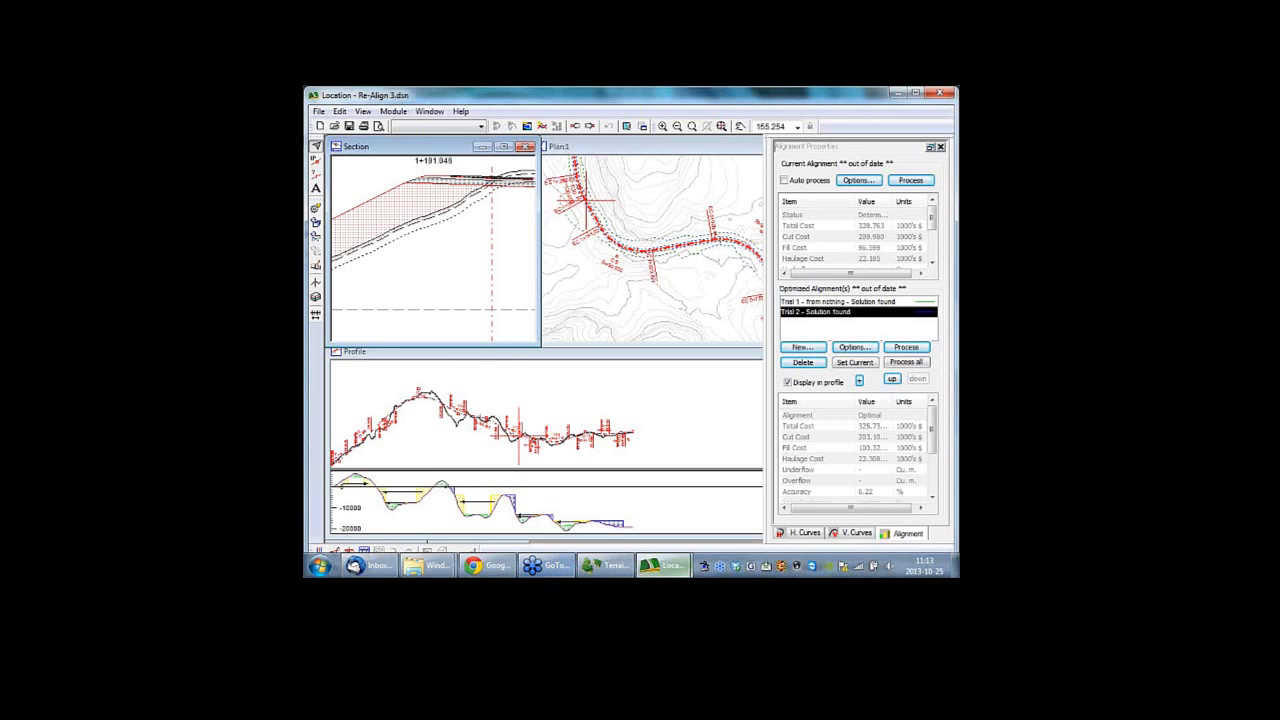
mouse_move(662, 566)
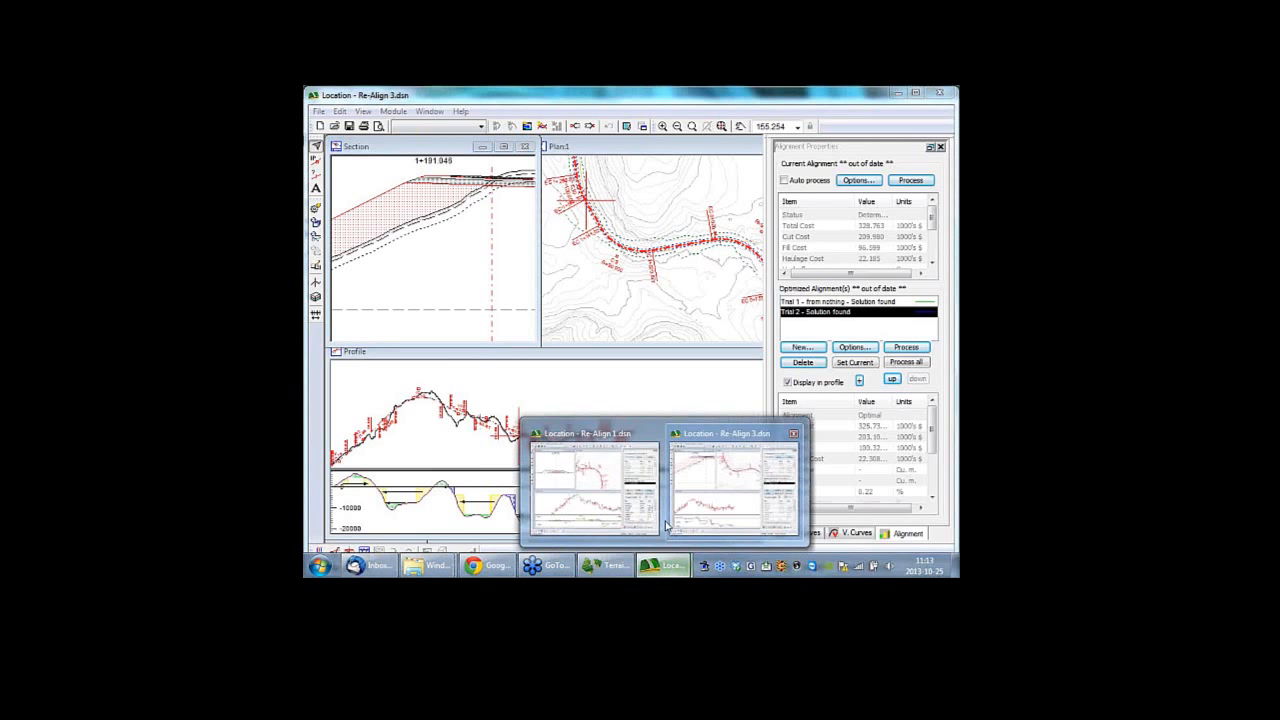
click(567, 444)
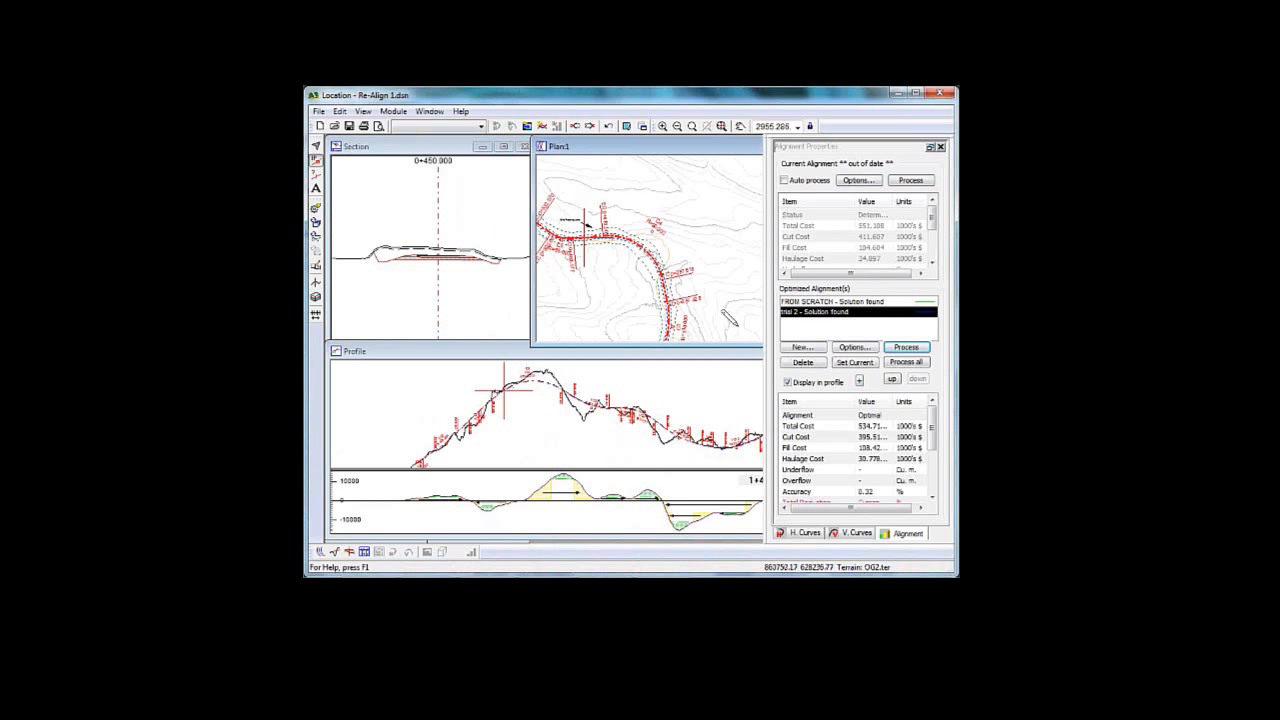
Step: Select the trial 2 solution and compare its optimized line with the current profile grade around station 1+020
click(826, 313)
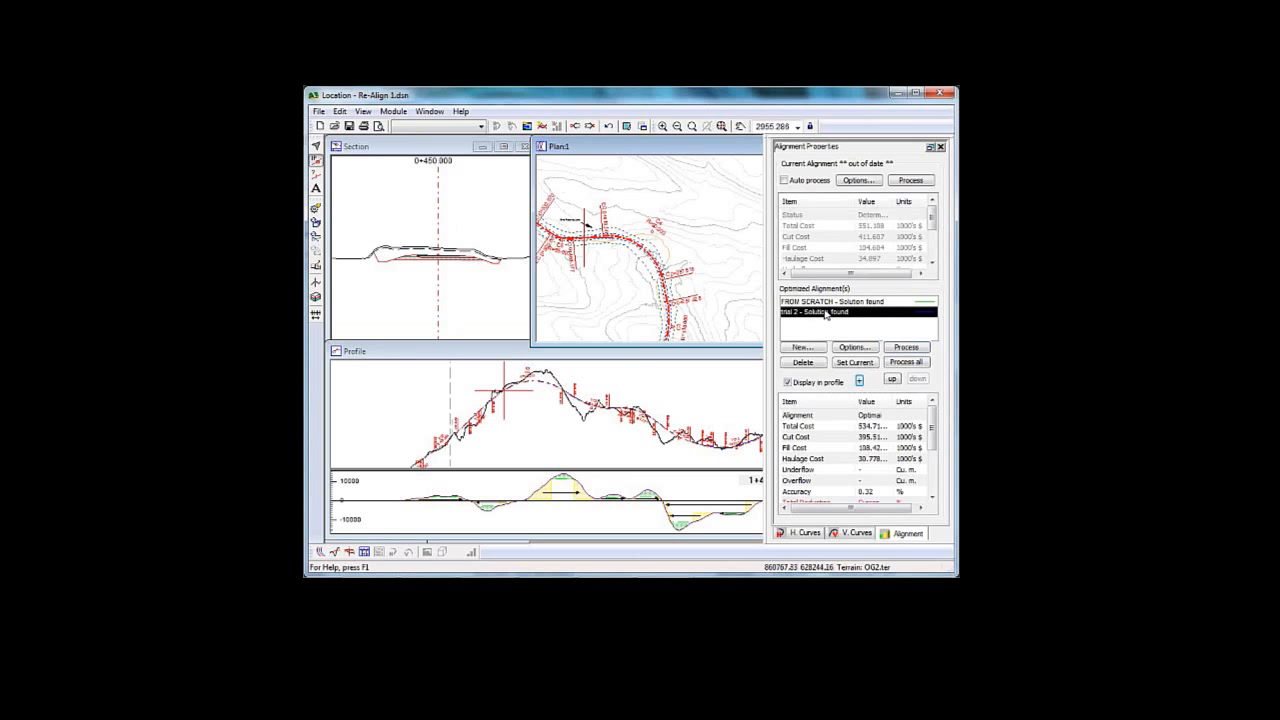
click(854, 362)
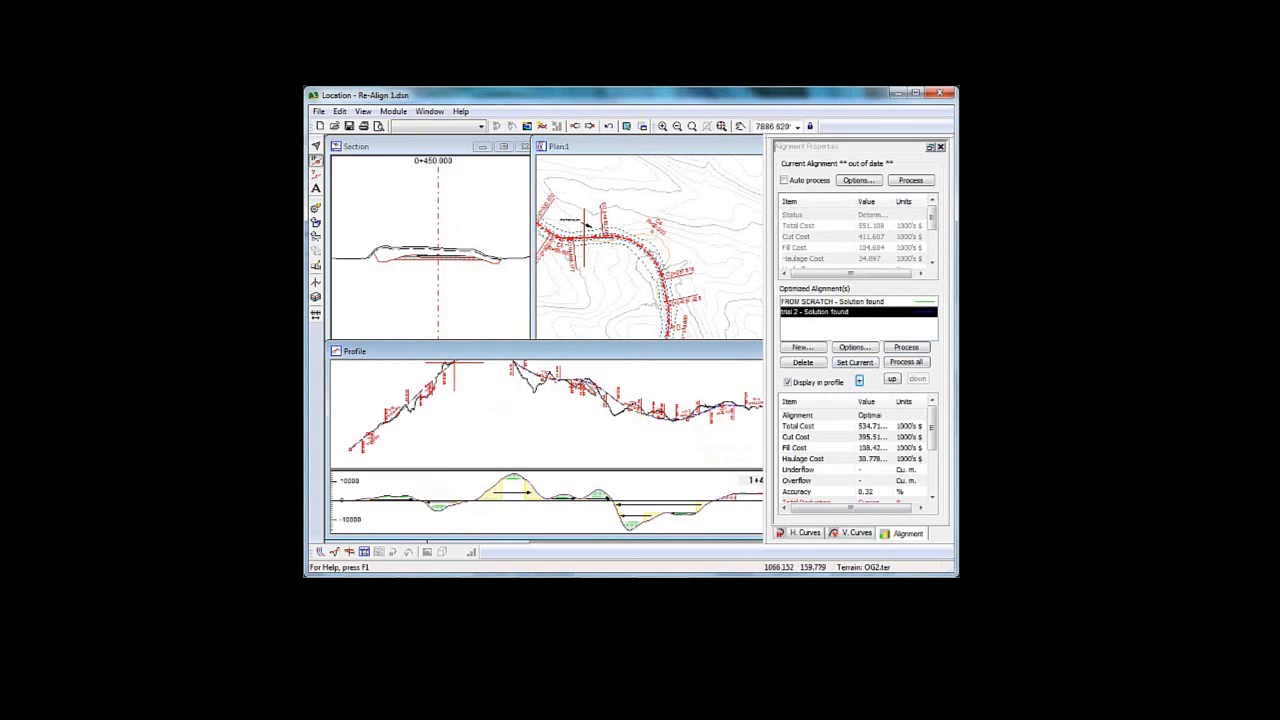
scroll(588, 378, up, 4)
middle_drag(596, 363, 640, 440)
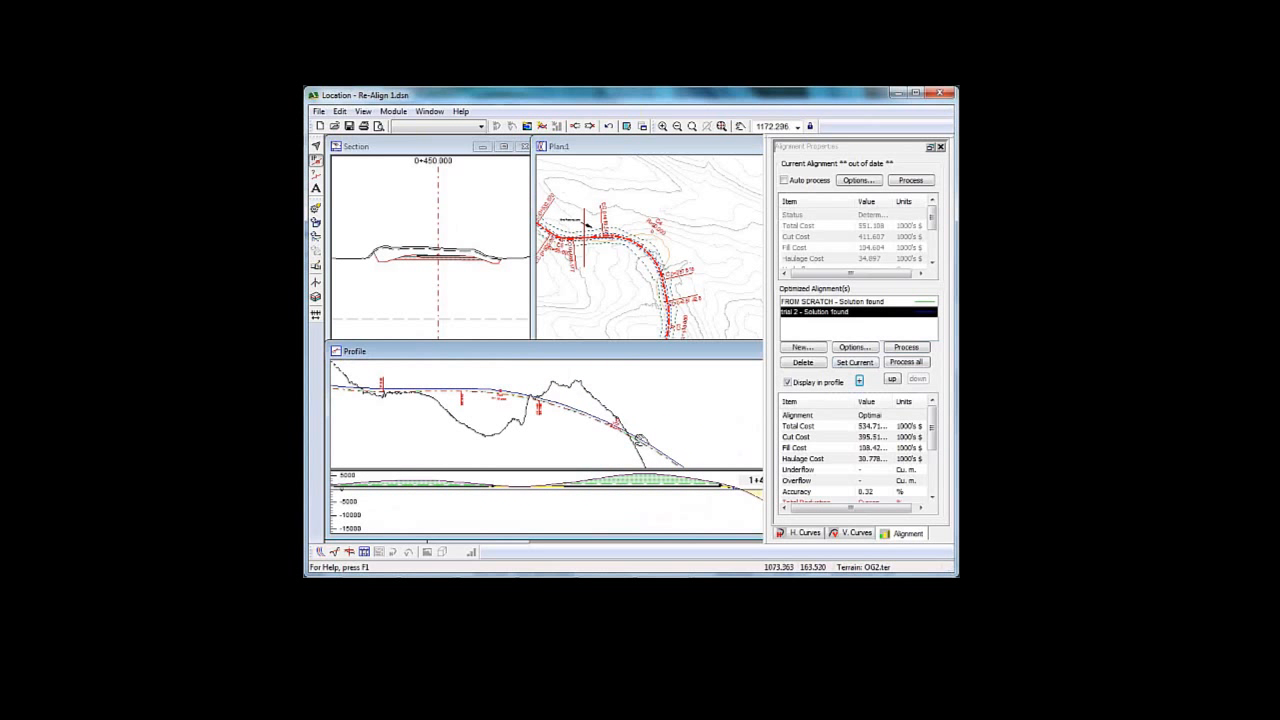
scroll(640, 440, up, 3)
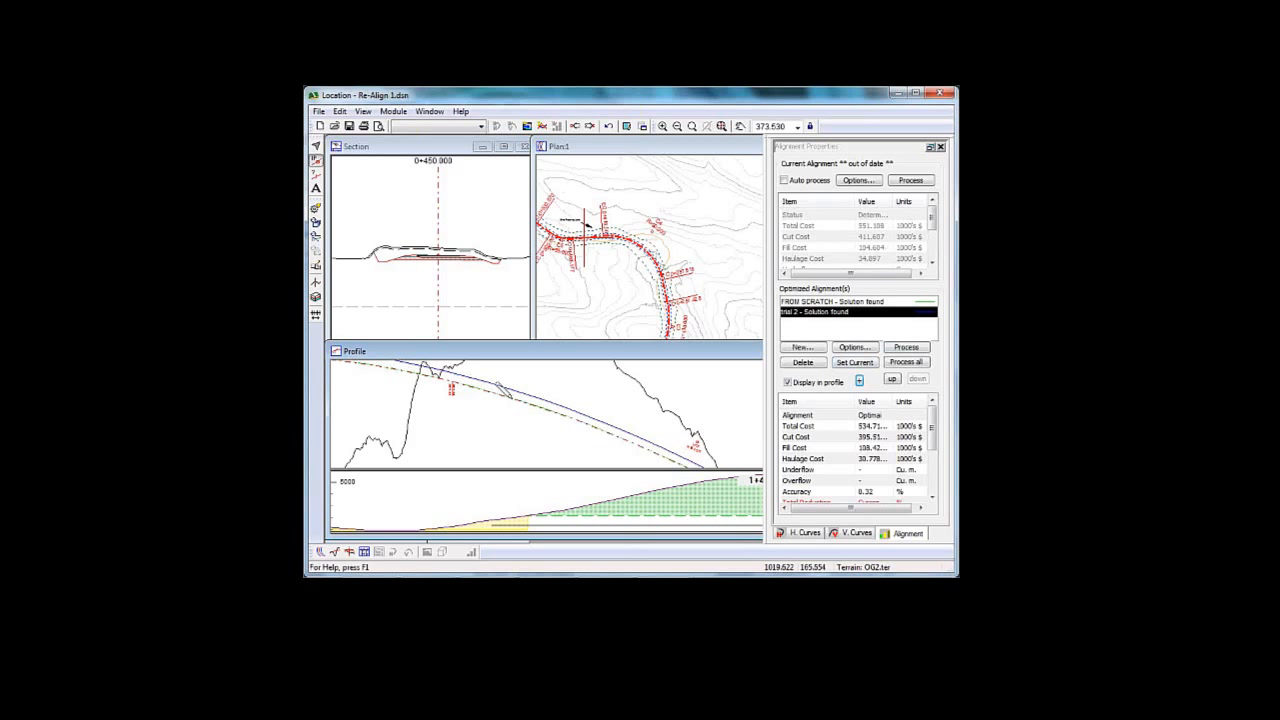
mouse_move(500, 389)
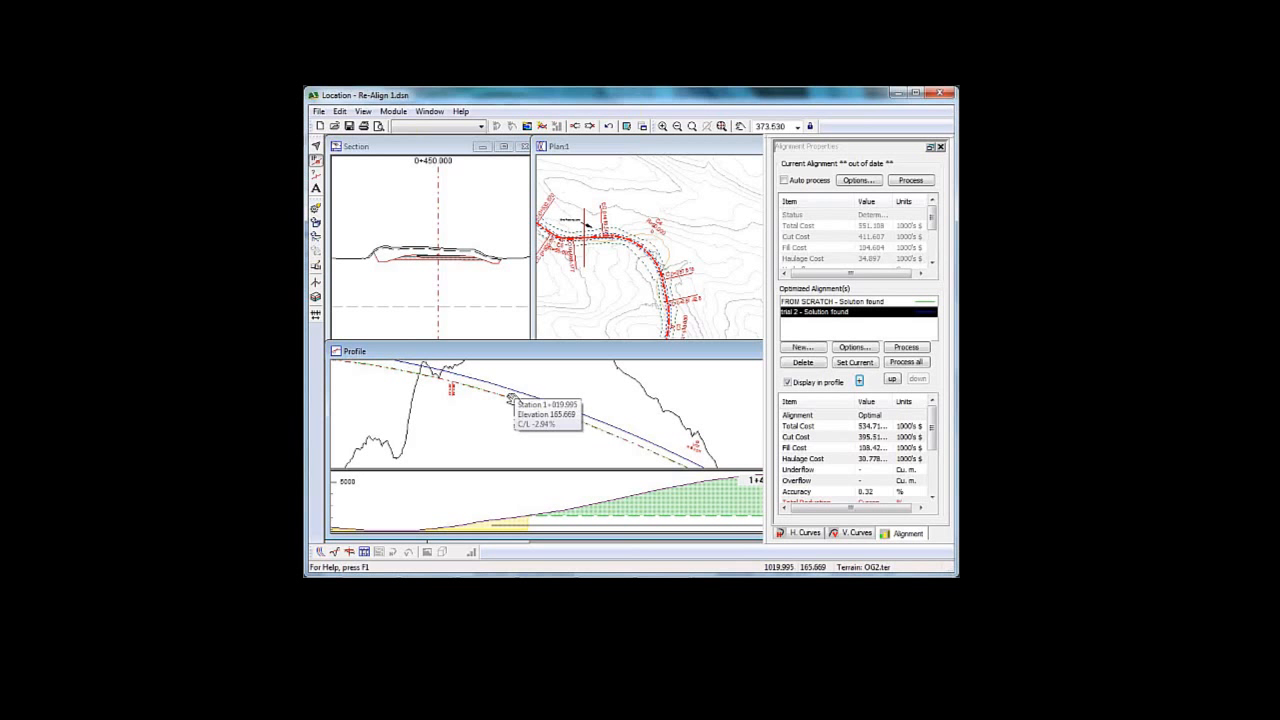
scroll(510, 397, down, 7)
scroll(510, 400, down, 6)
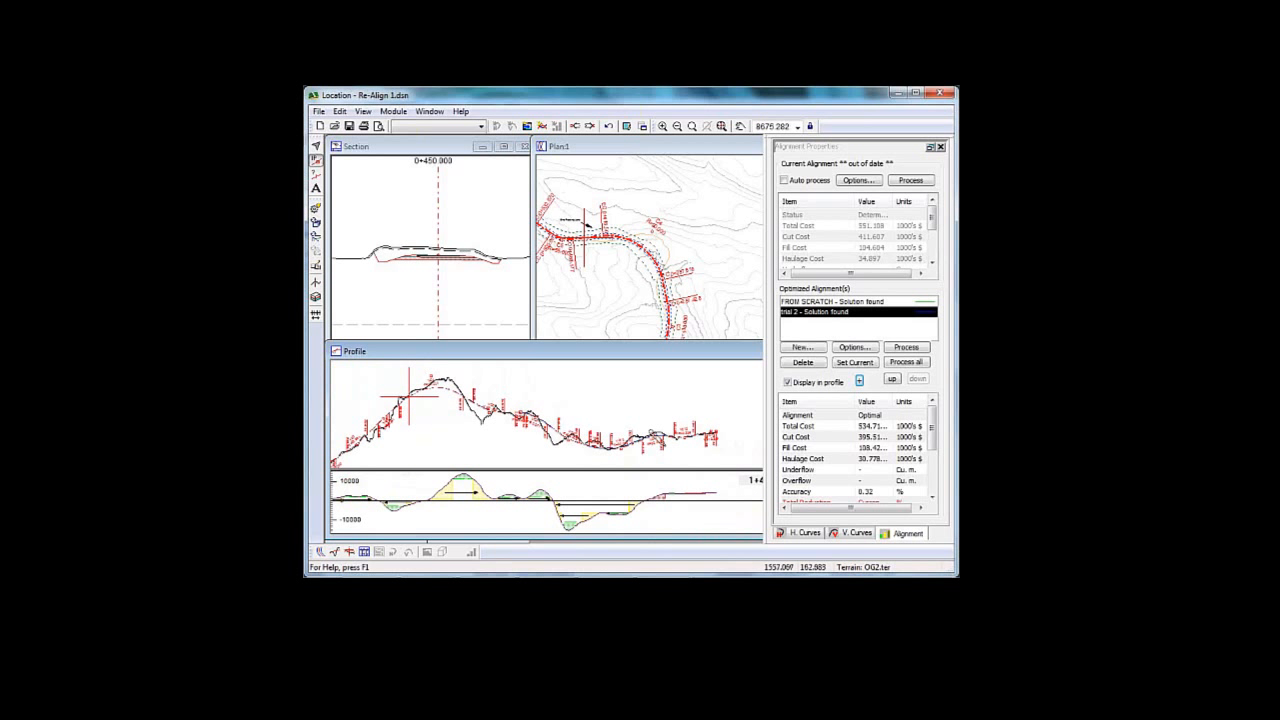
Step: Turn on Auto process and process the current alignment to calculate its costs
mouse_move(492, 437)
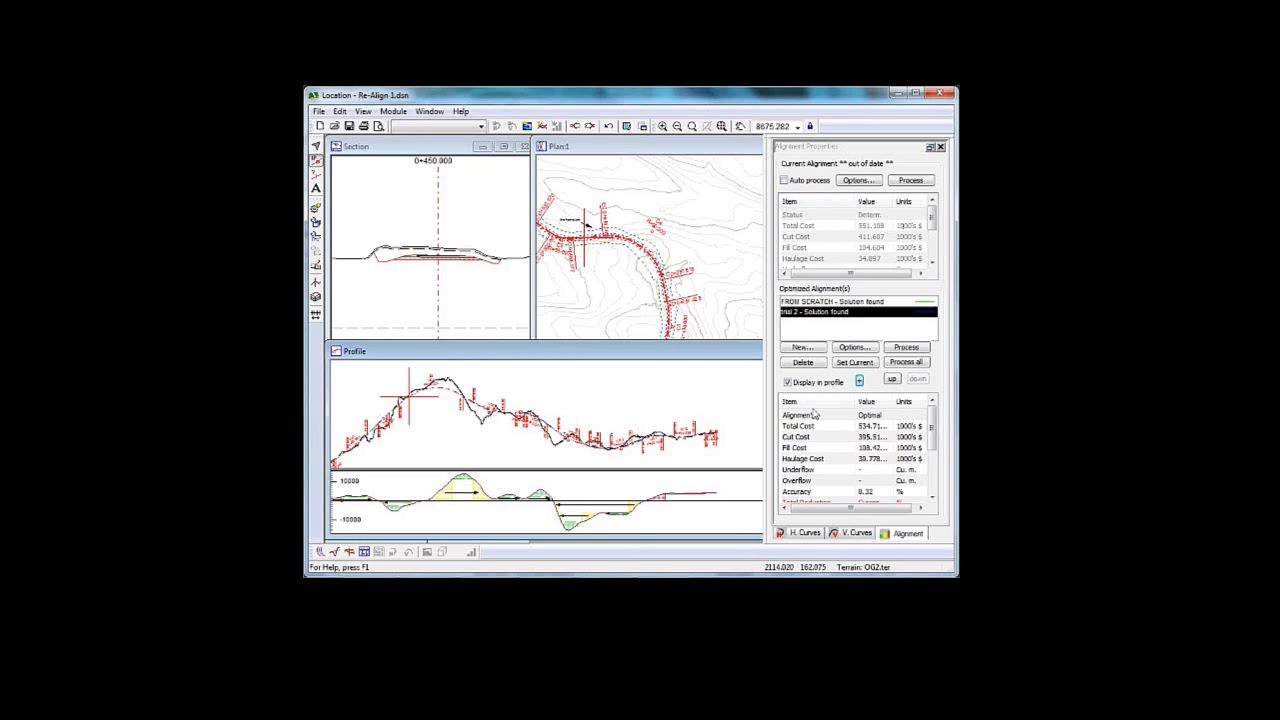
click(784, 180)
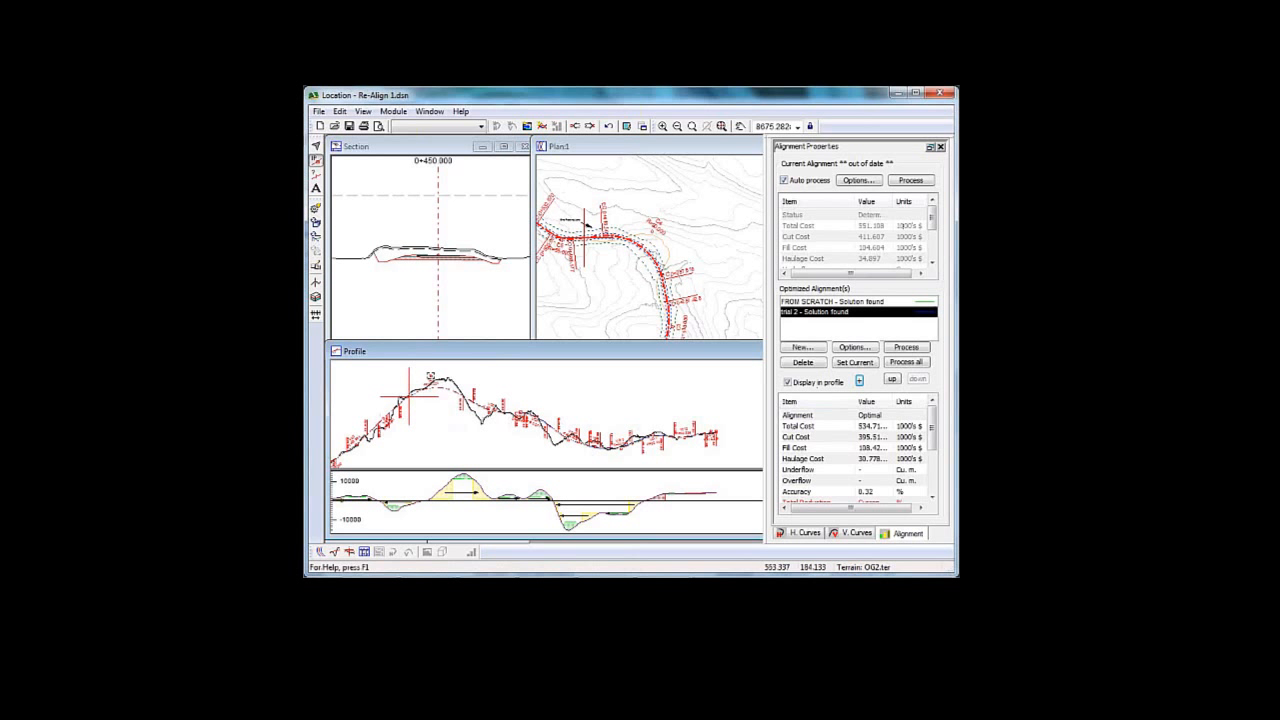
click(912, 184)
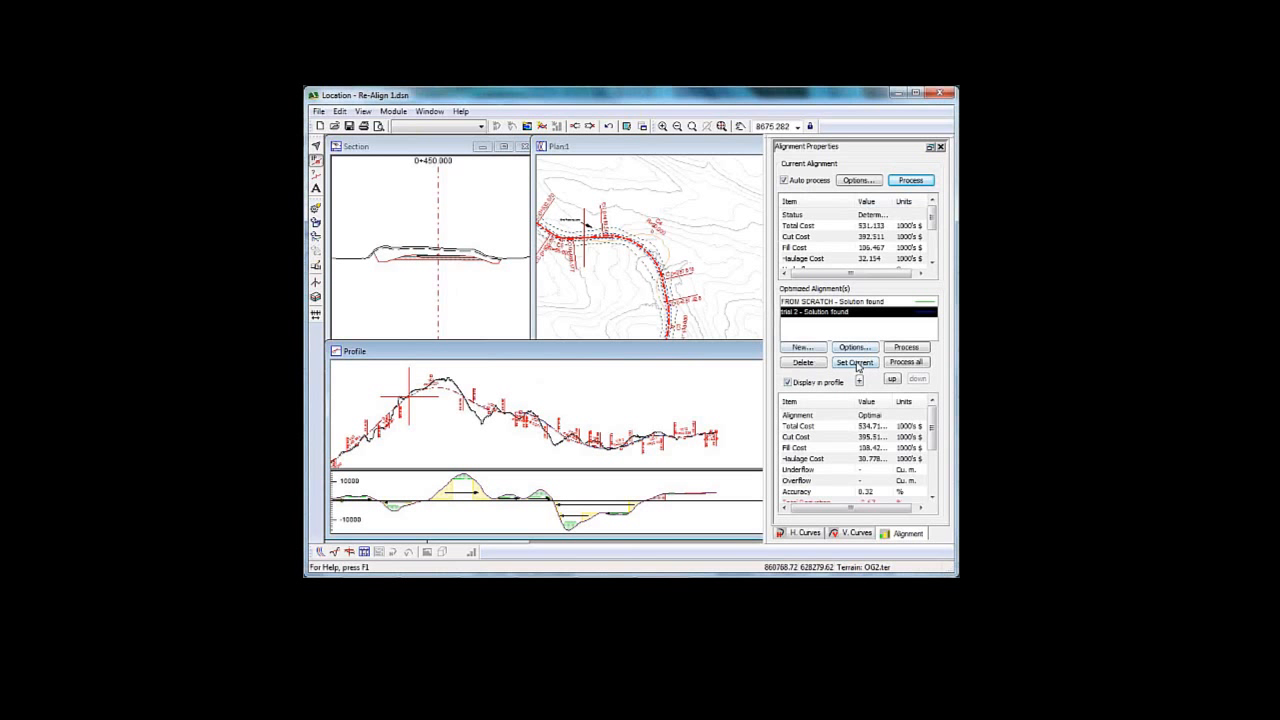
Step: Make the trial 2 solution the current alignment without saving the existing one, and process it with Auto process on
click(831, 315)
click(831, 312)
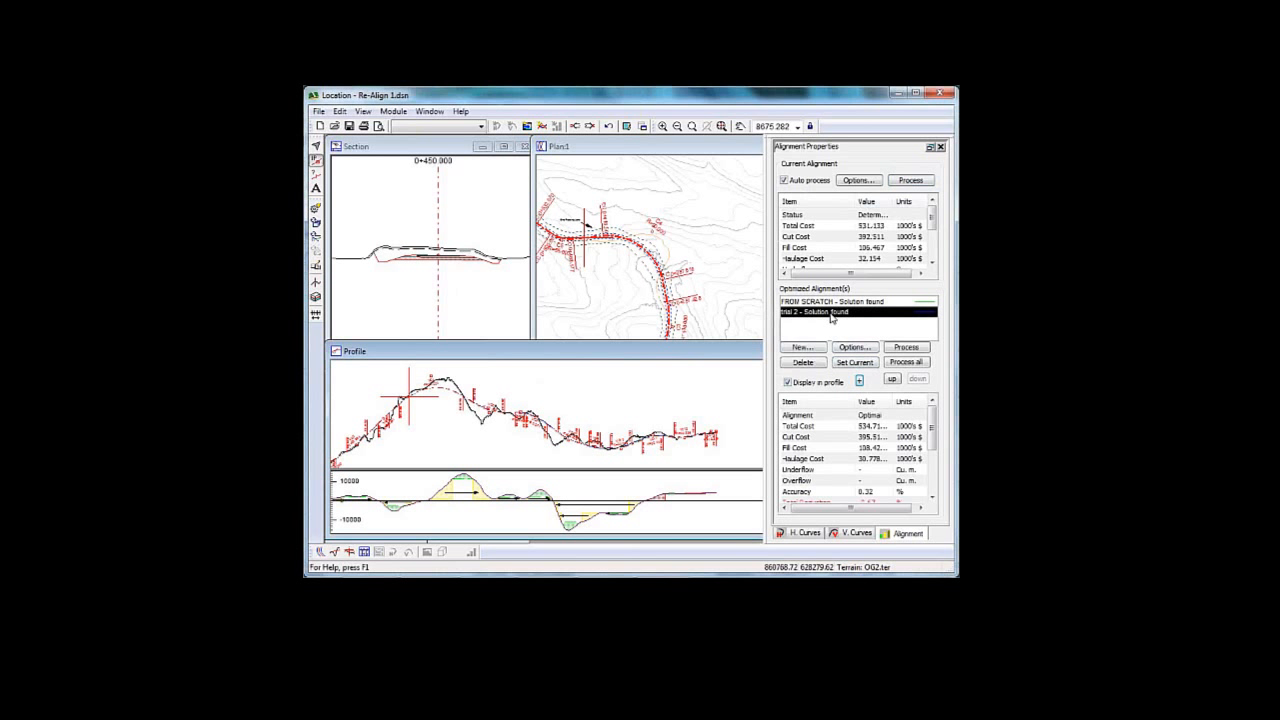
click(856, 363)
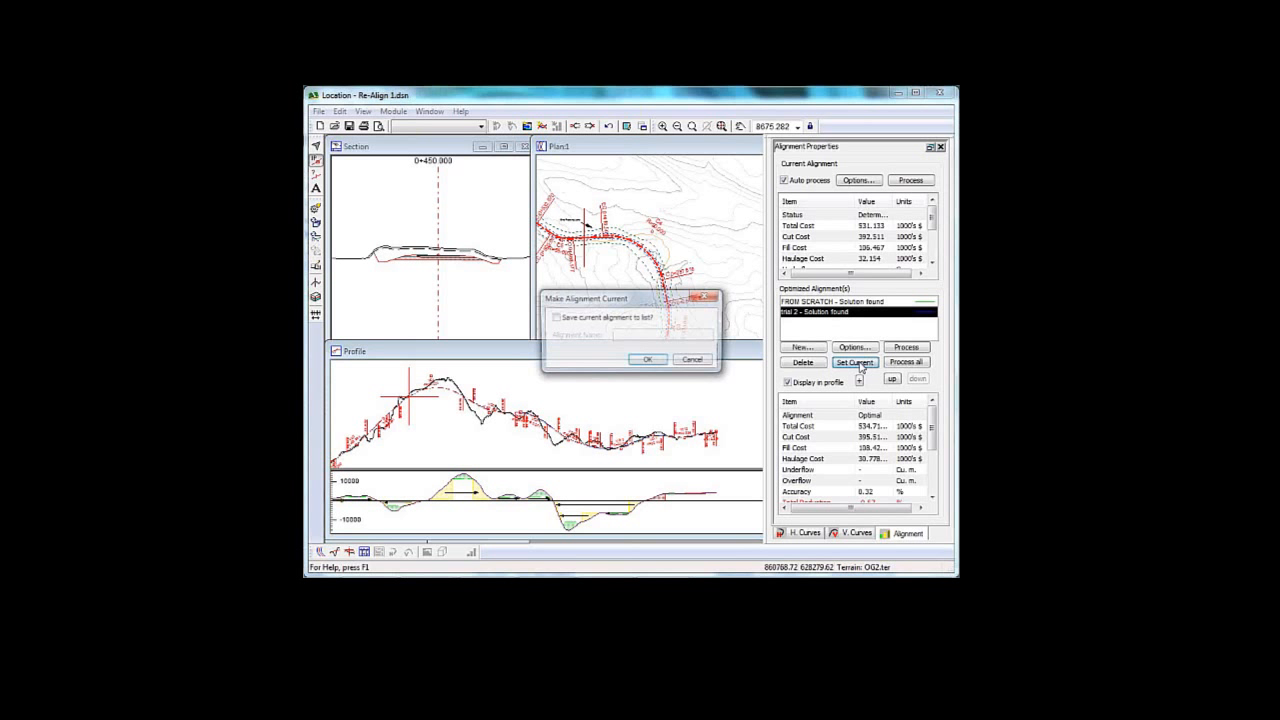
click(692, 360)
click(617, 368)
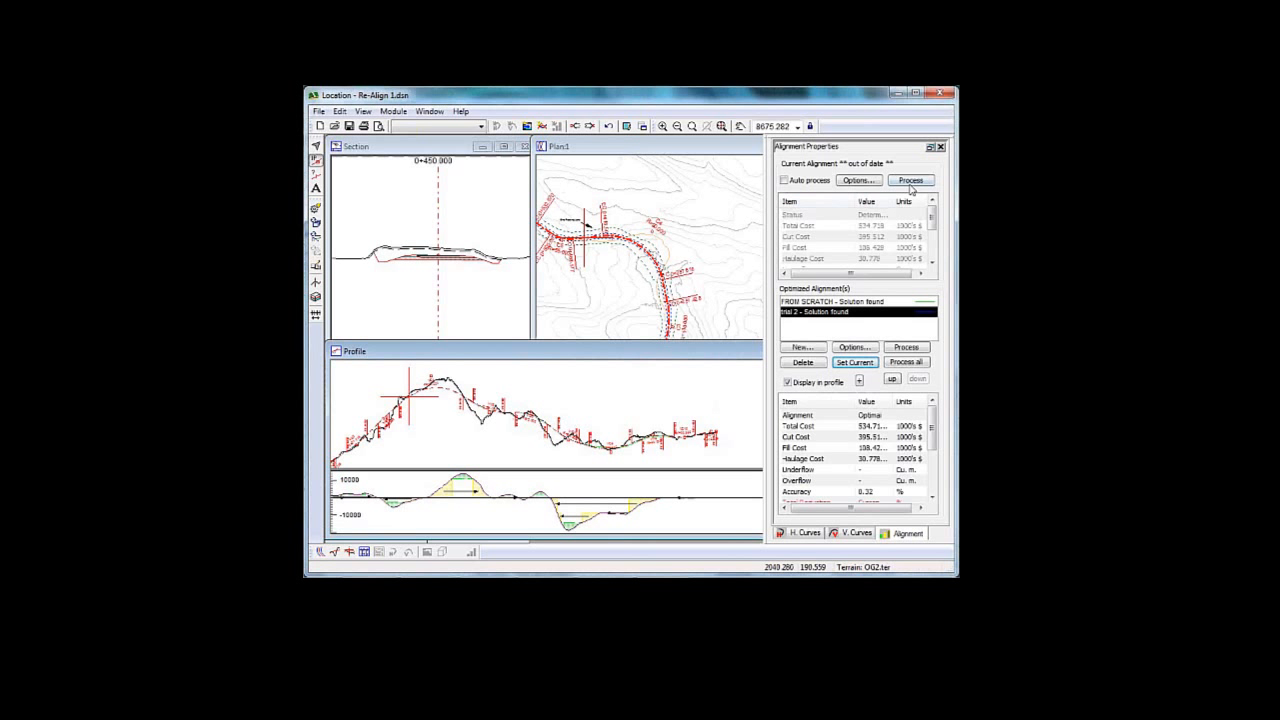
click(784, 180)
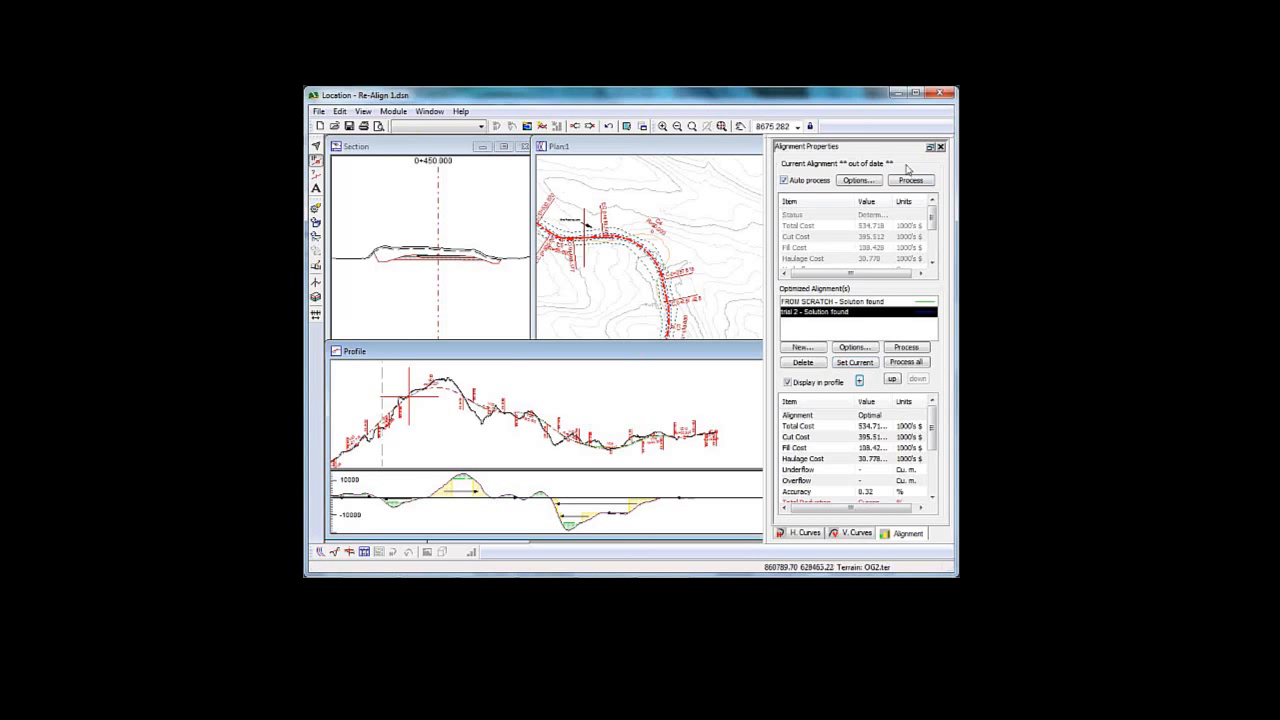
click(922, 181)
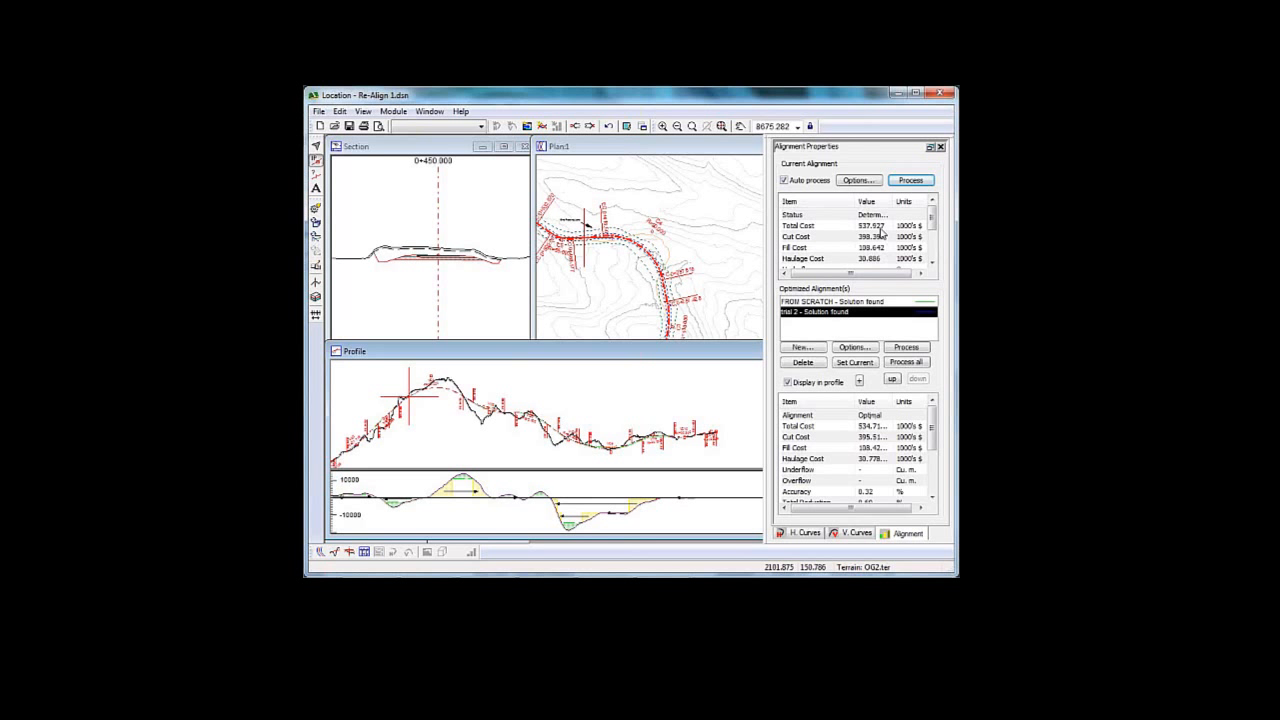
click(909, 181)
click(910, 180)
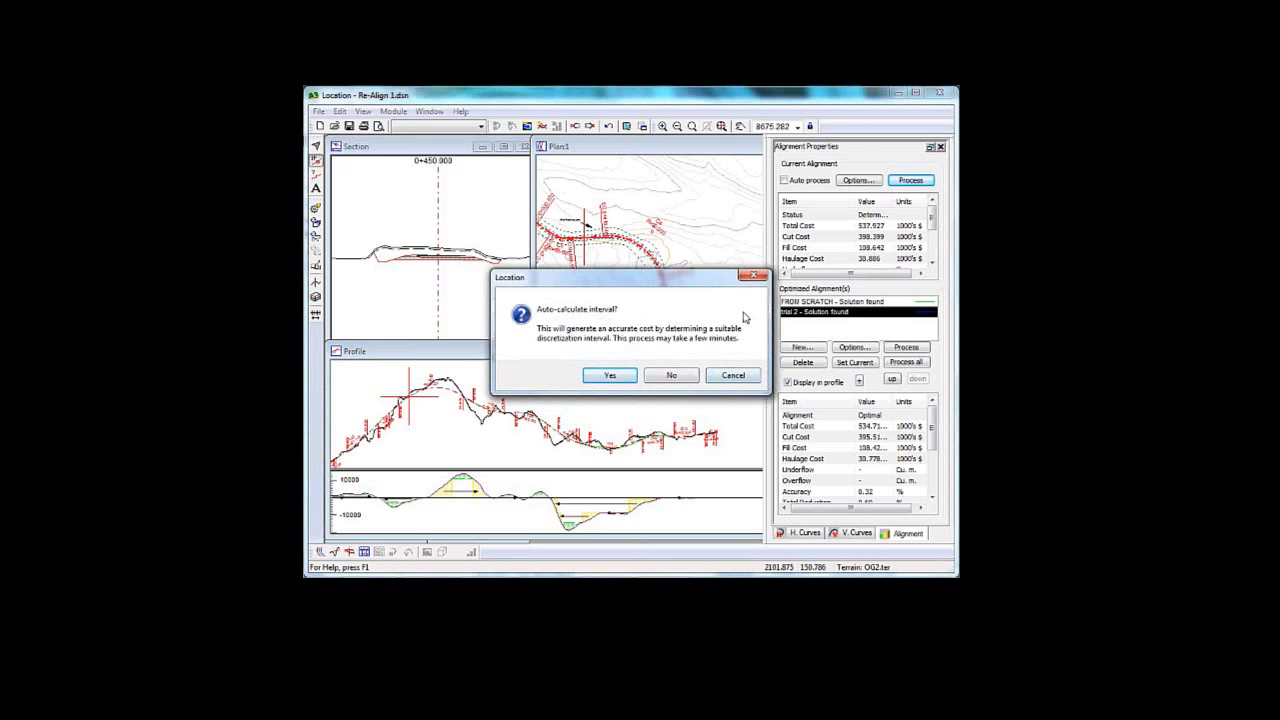
click(737, 377)
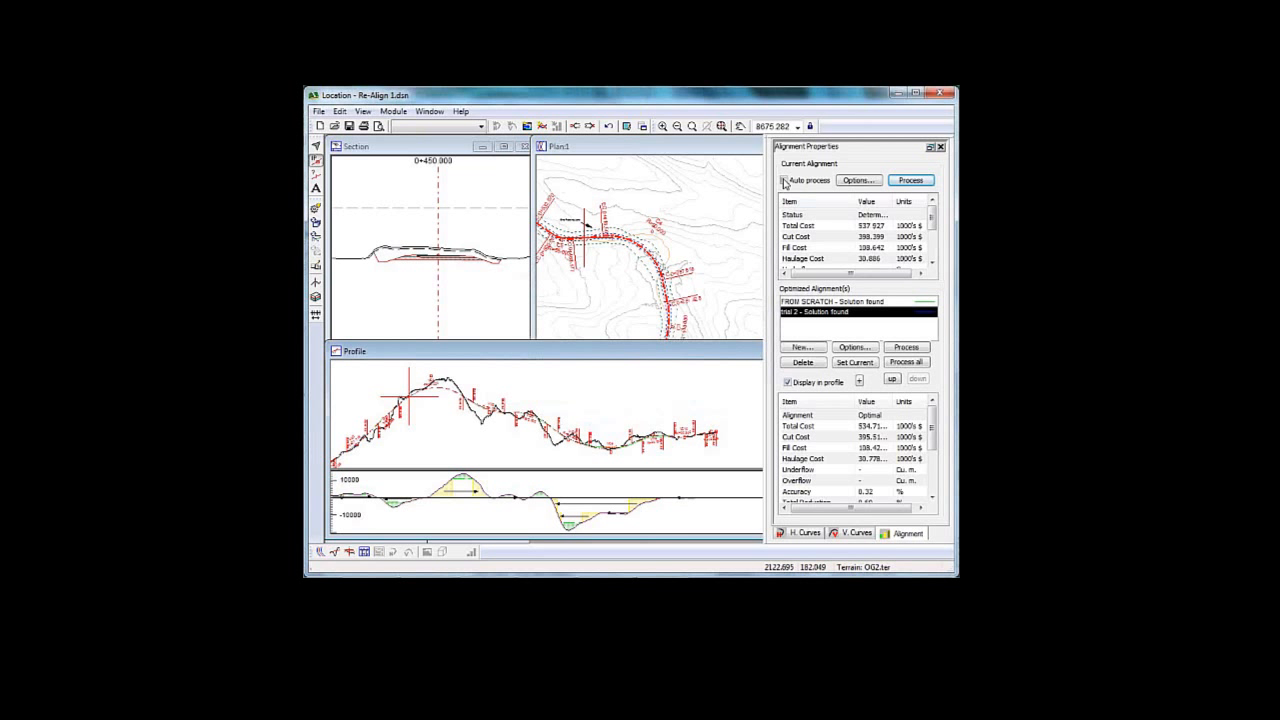
click(785, 180)
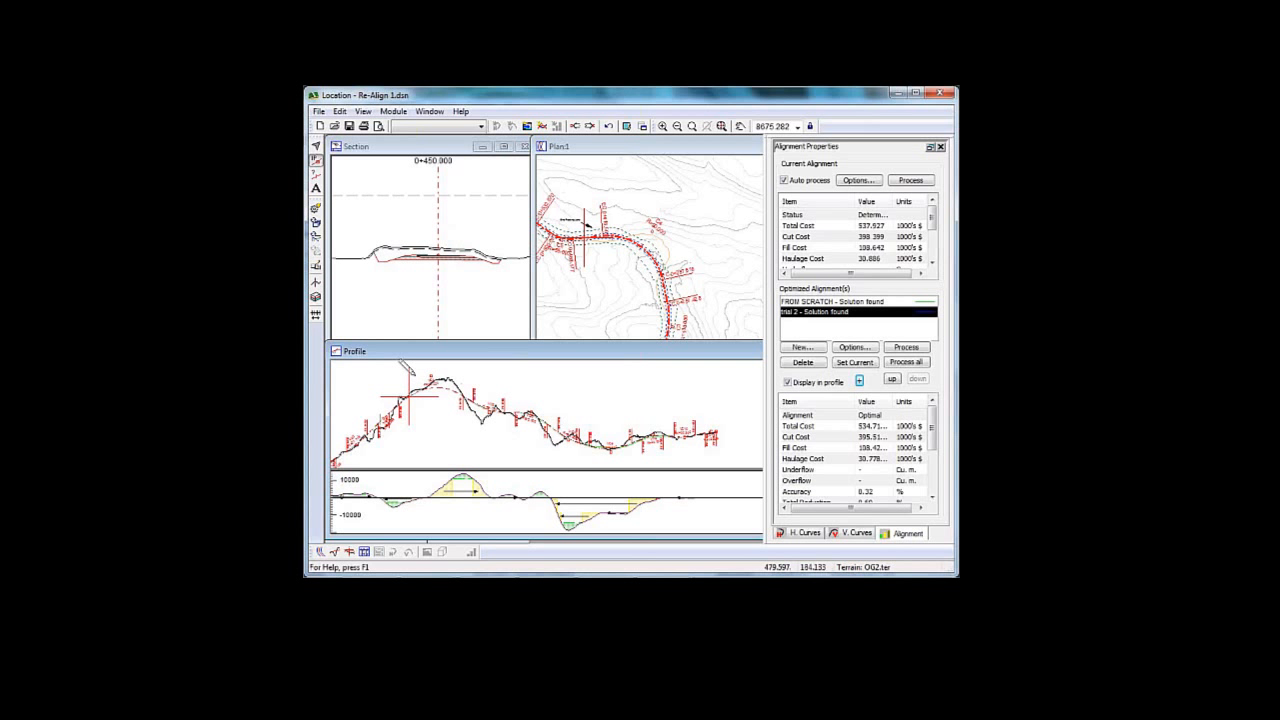
Step: Try lowering the vertical intersection point near the profile's crest, and restore the previous road alignment
drag(430, 378, 432, 387)
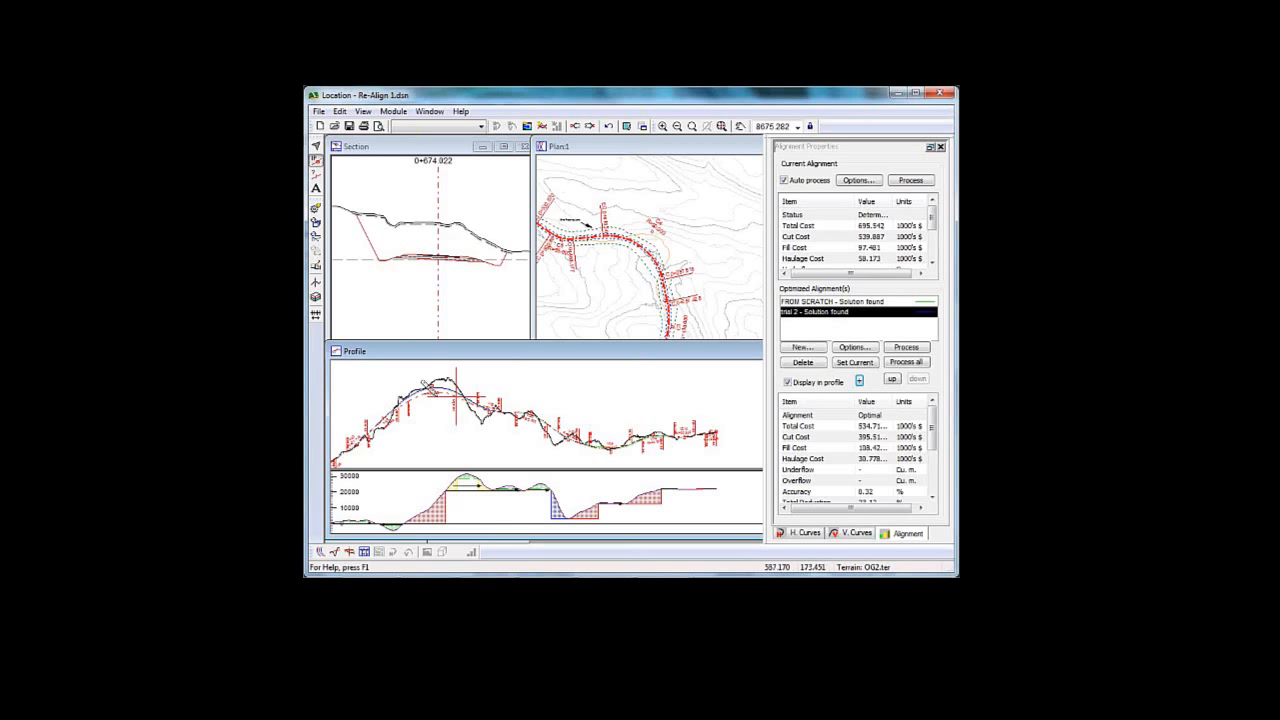
mouse_move(425, 378)
key(F5)
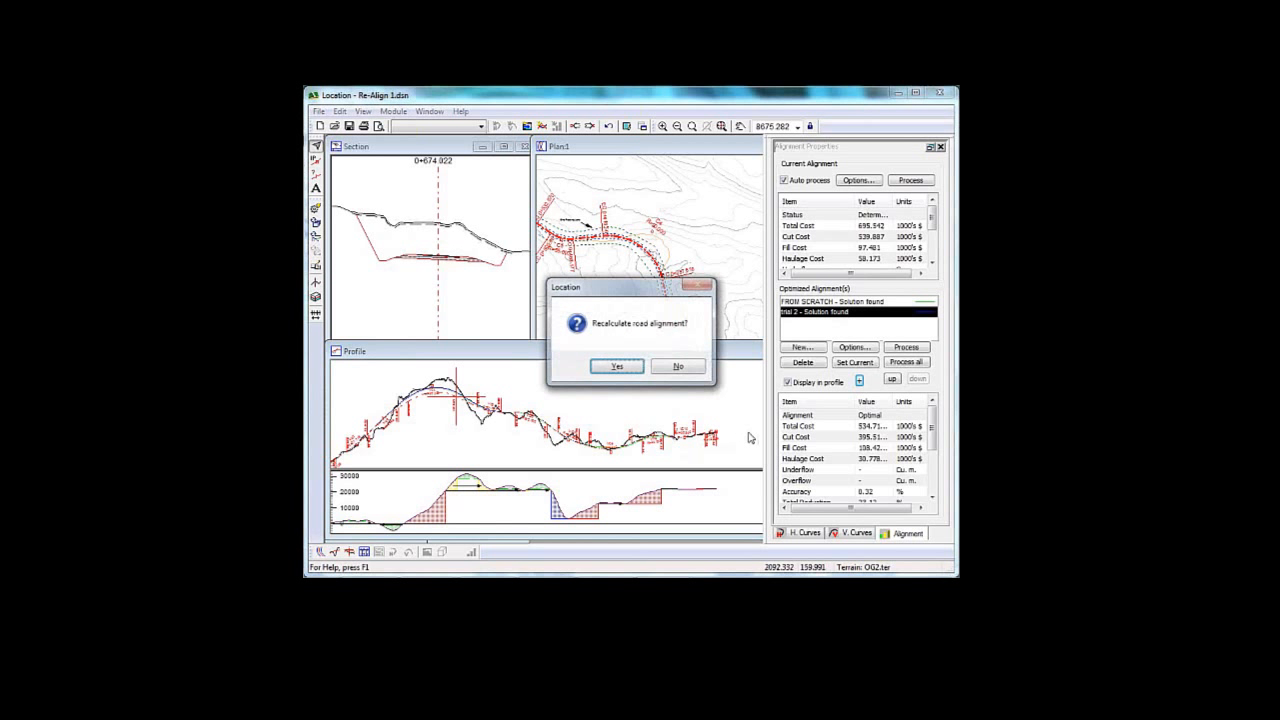
click(617, 367)
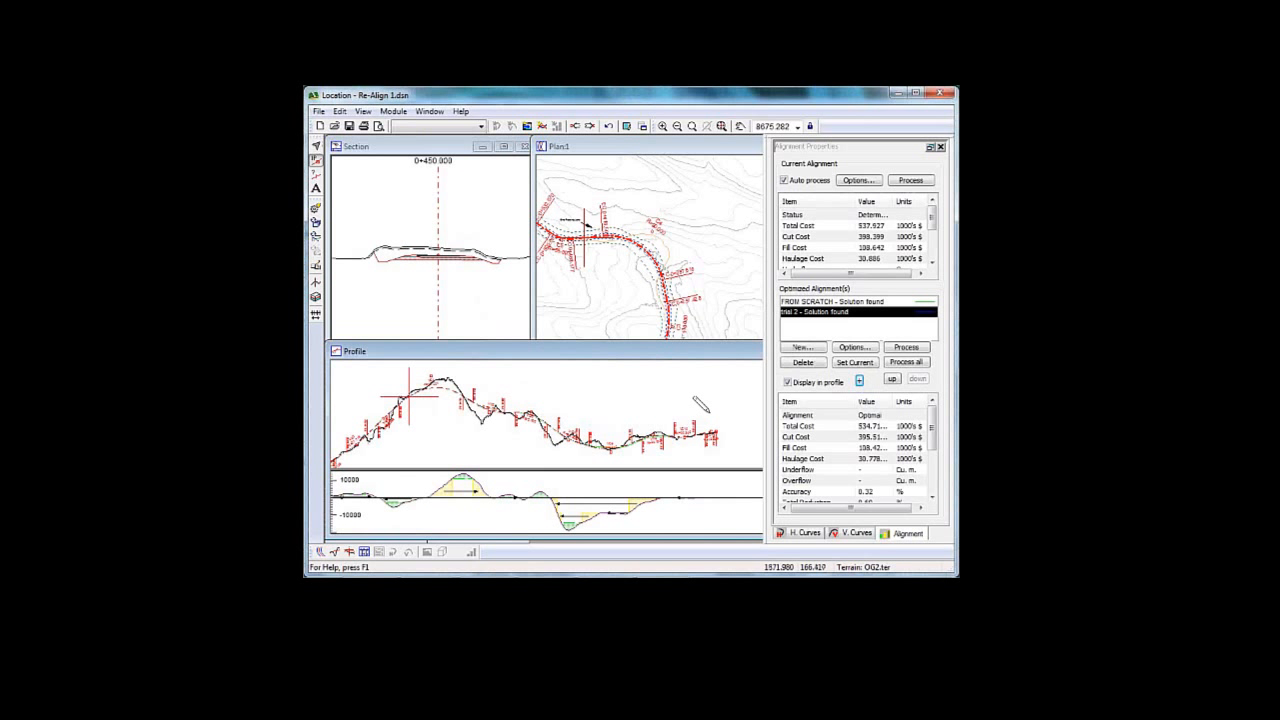
Step: Review the control point settings in the vertical optimization options of the trial 2 solution and close them
mouse_move(717, 432)
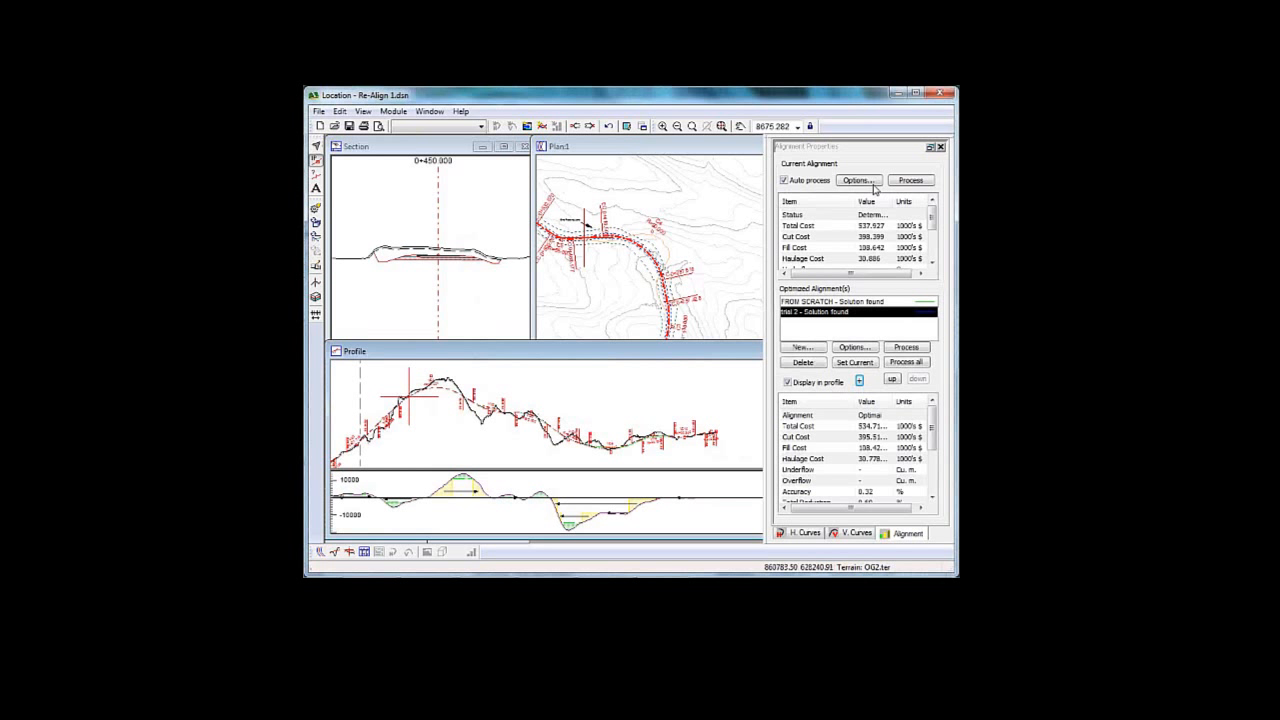
click(837, 313)
click(855, 348)
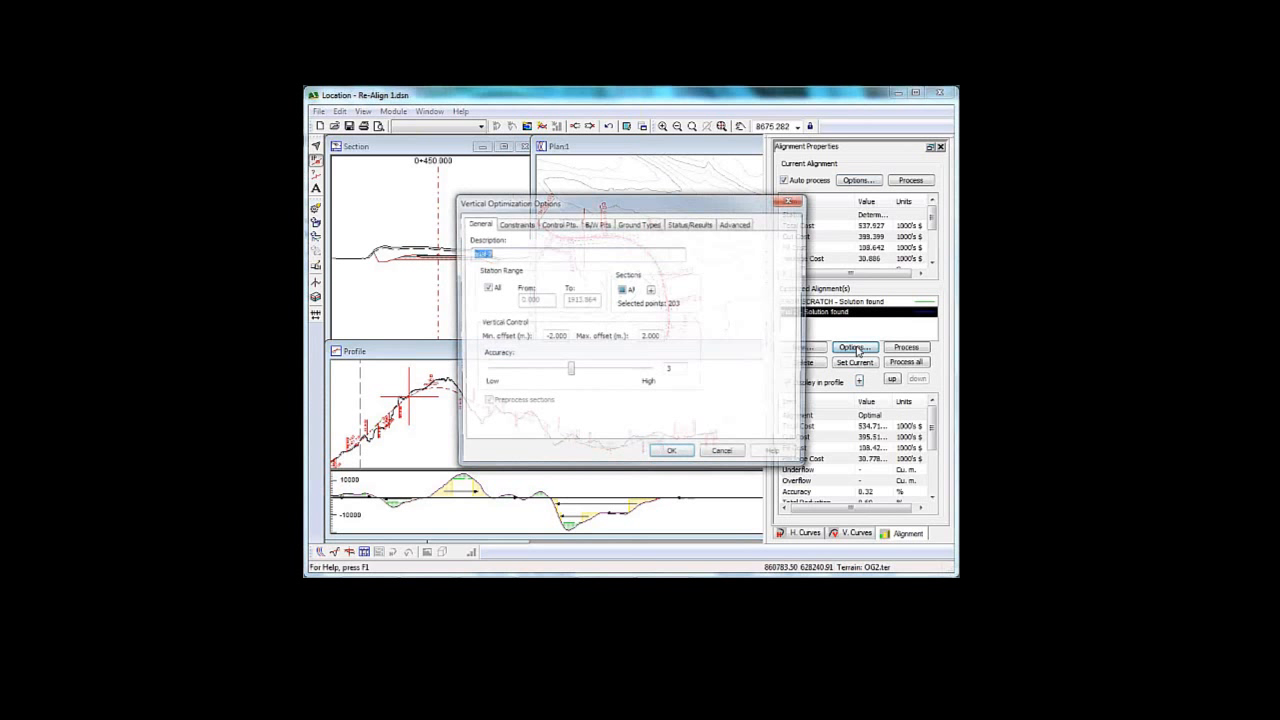
click(560, 225)
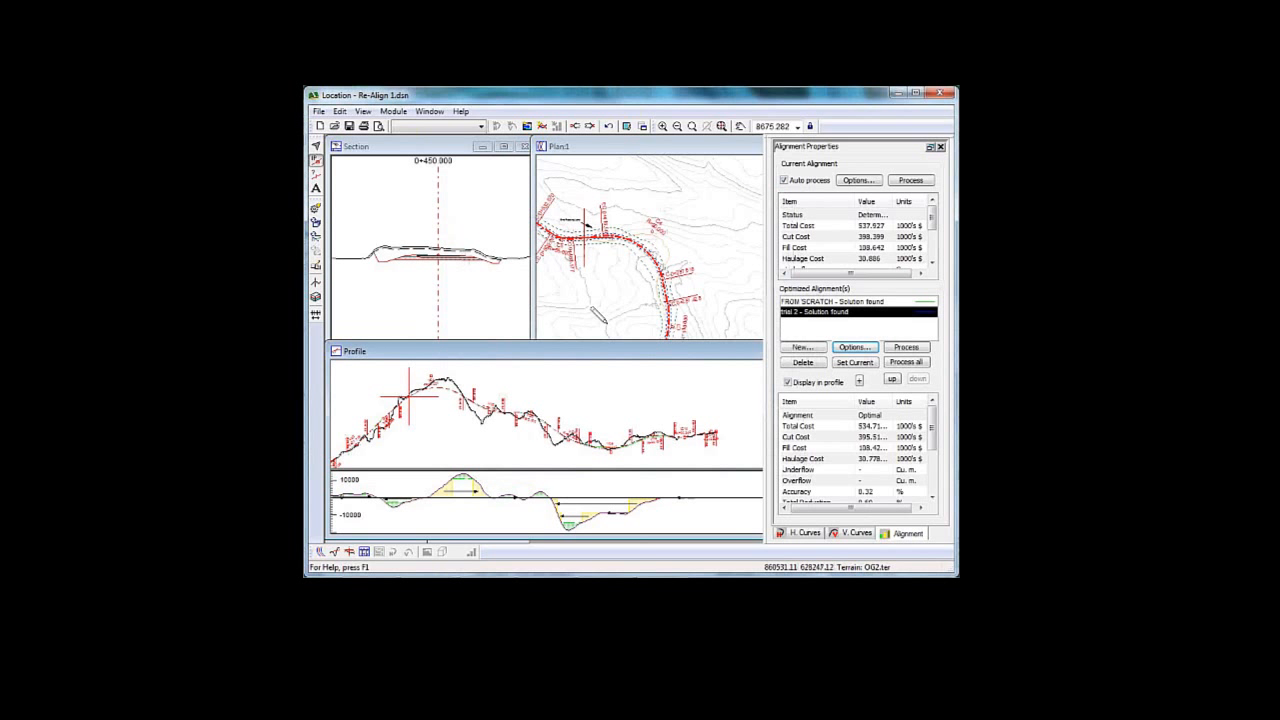
Step: Add a control point at the end of the alignment in the vertical optimization options of trial 2, controlled by the existing alignment
scroll(672, 224, down, 1)
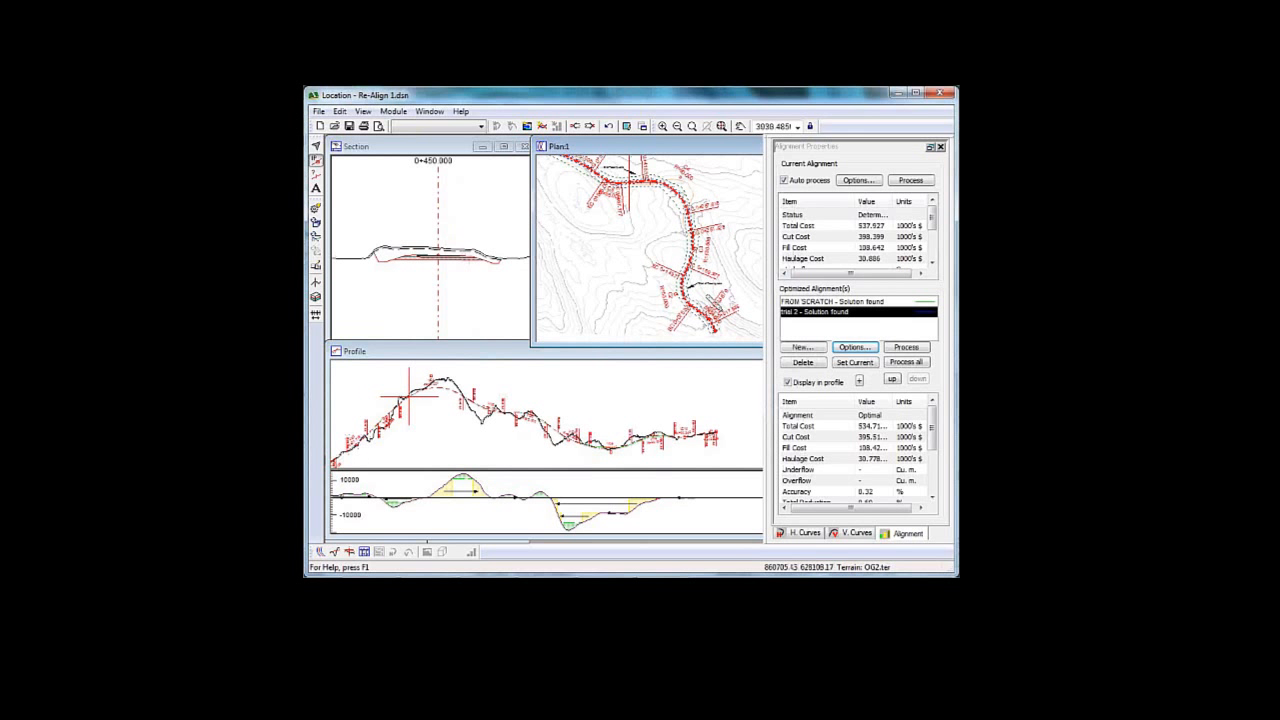
middle_drag(707, 296, 671, 222)
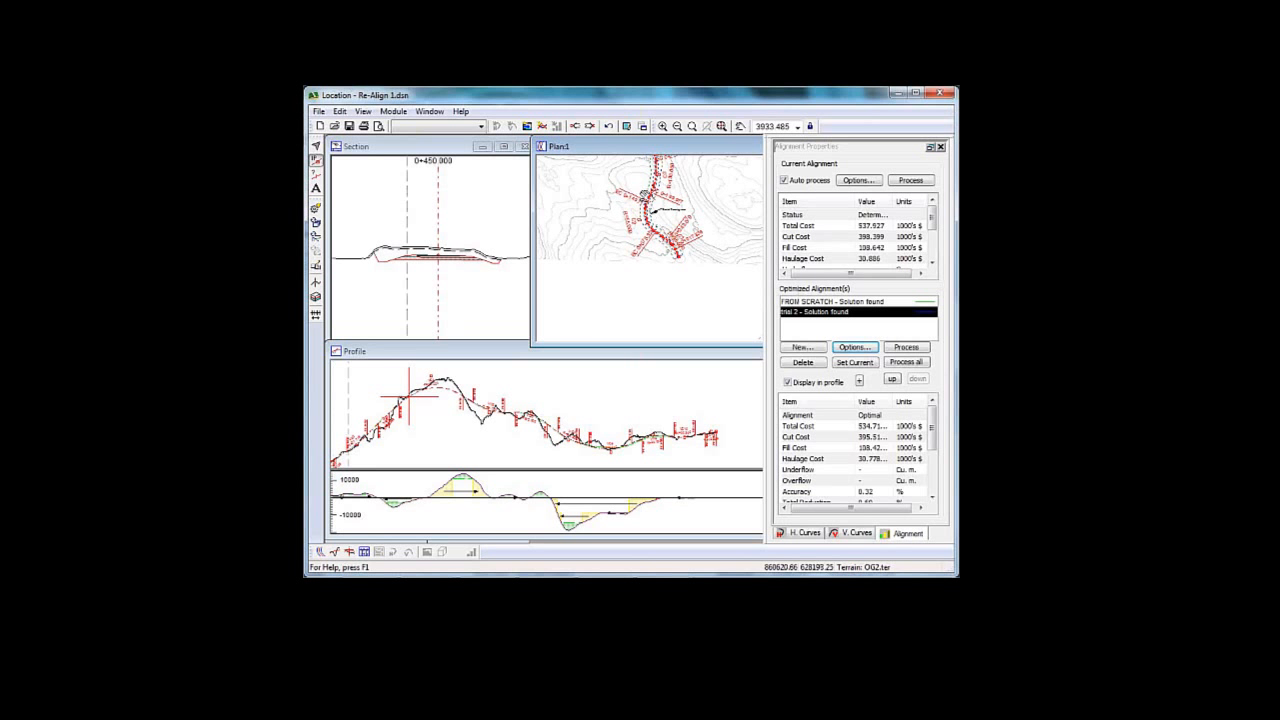
scroll(650, 212, up, 4)
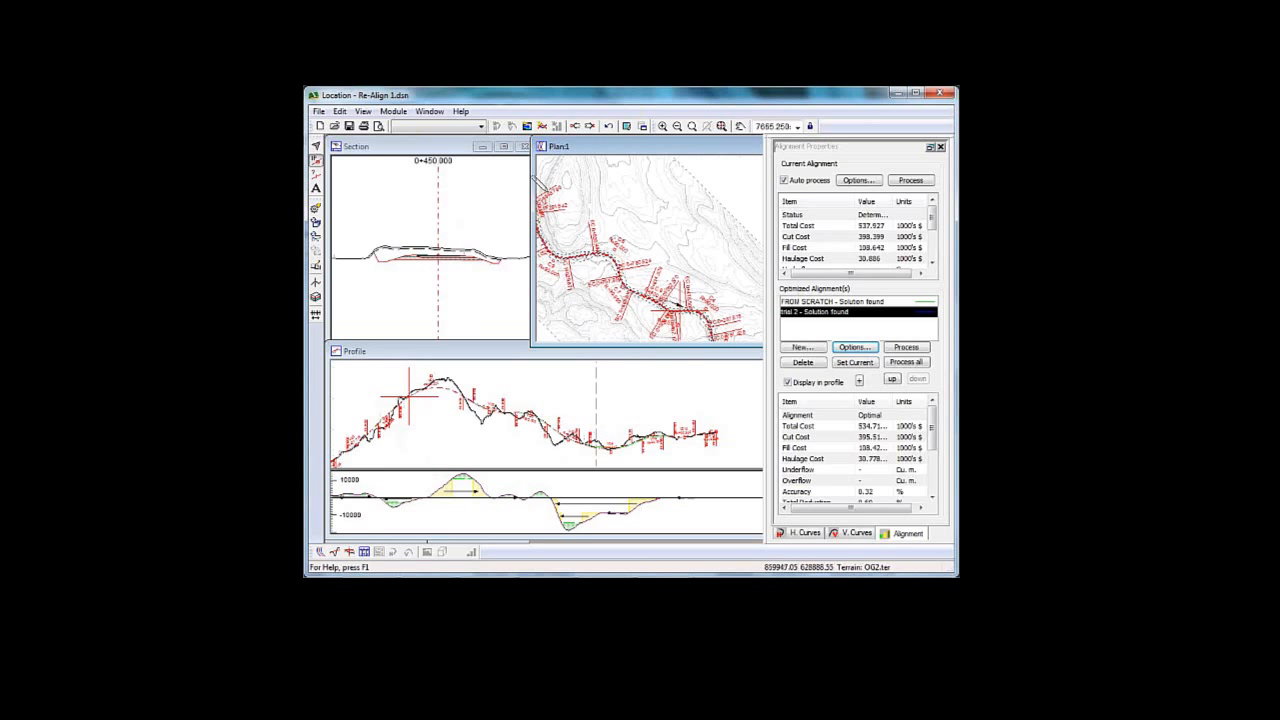
mouse_move(641, 270)
middle_down()
mouse_move(648, 247)
mouse_move(685, 228)
middle_up()
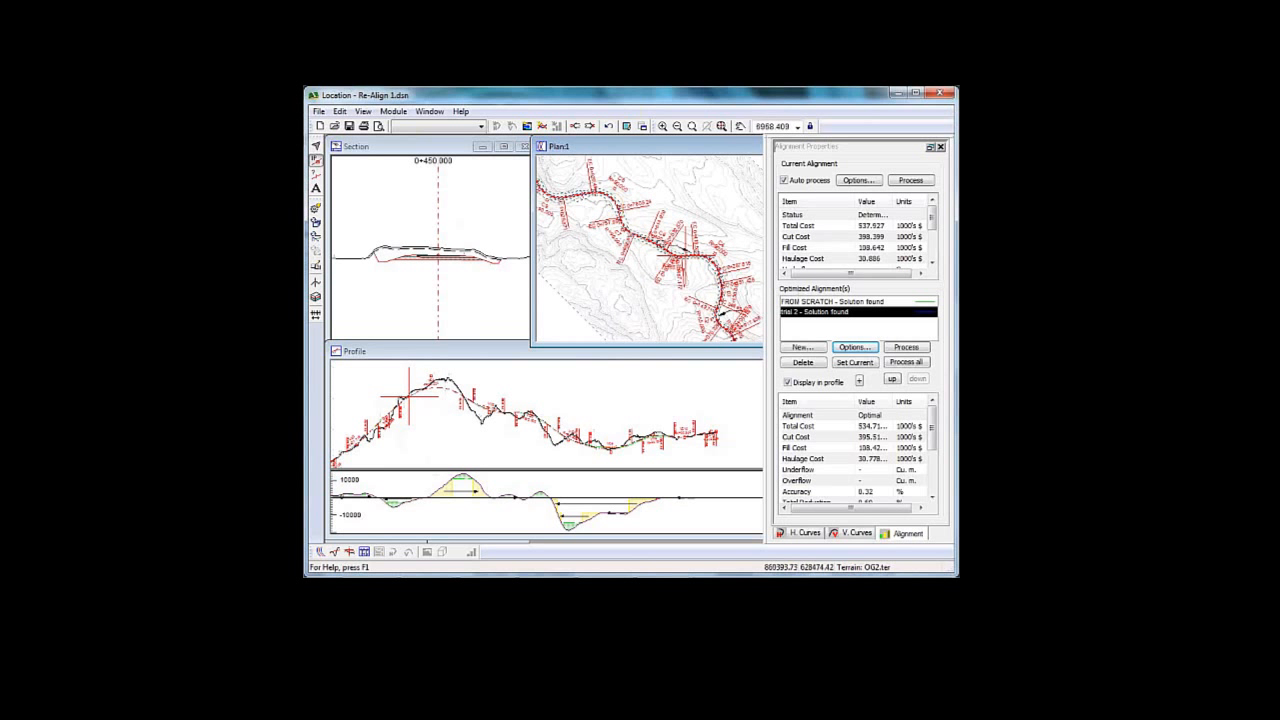
click(716, 434)
scroll(716, 434, up, 8)
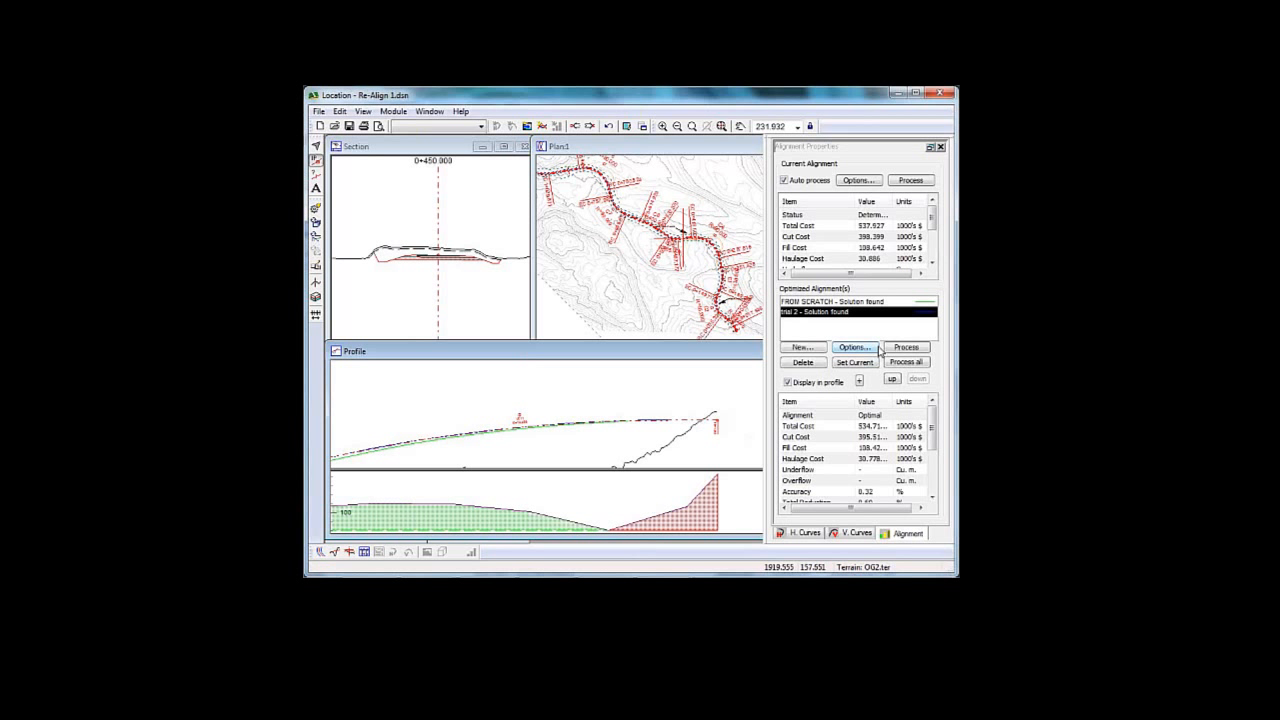
click(855, 348)
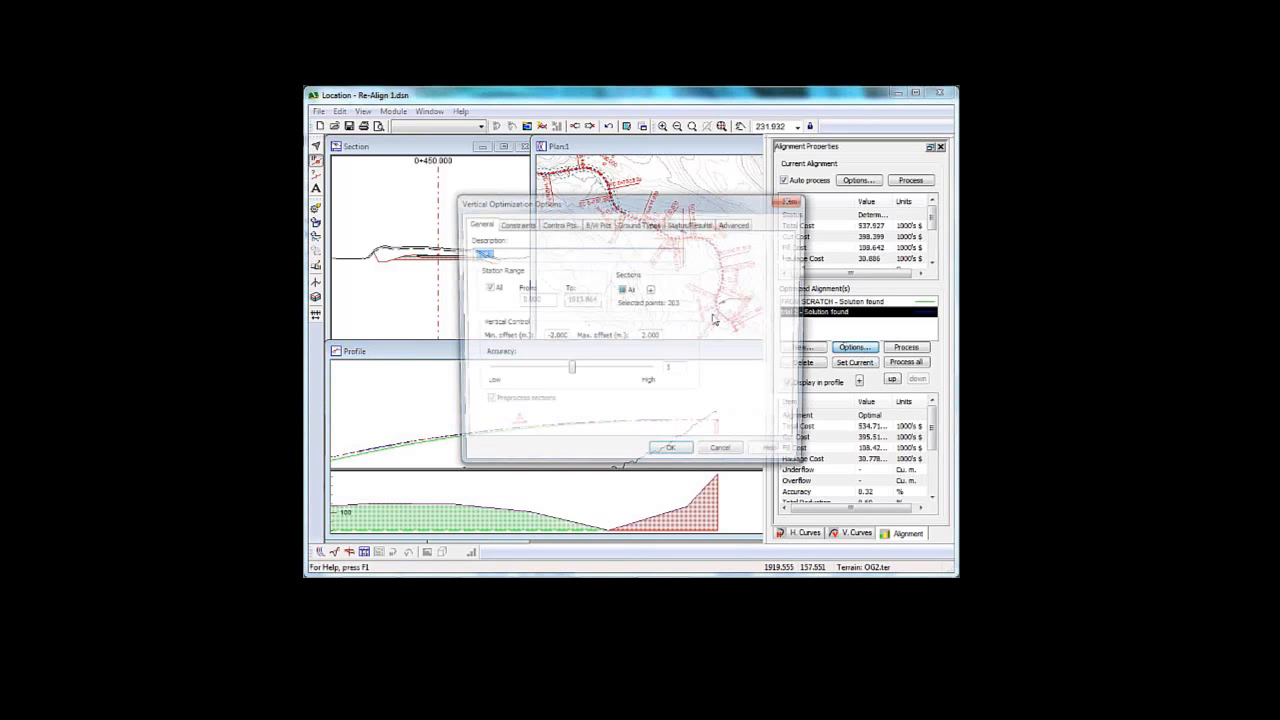
click(558, 224)
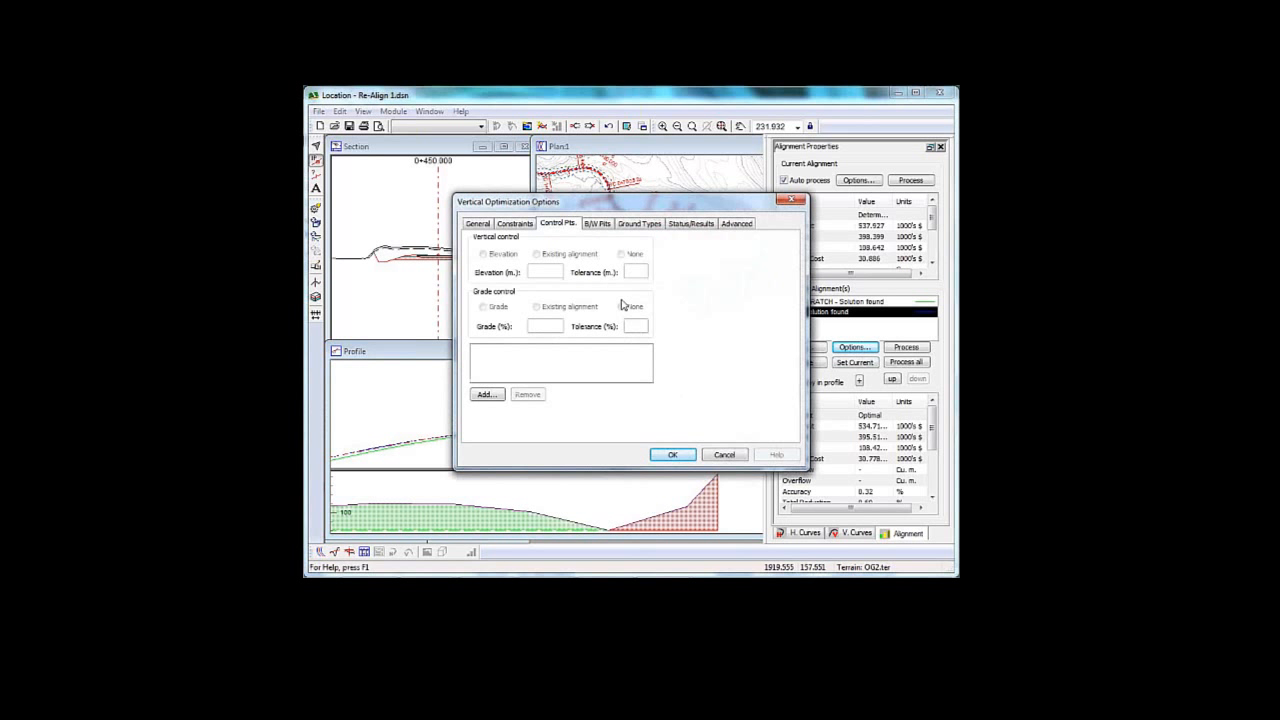
click(488, 394)
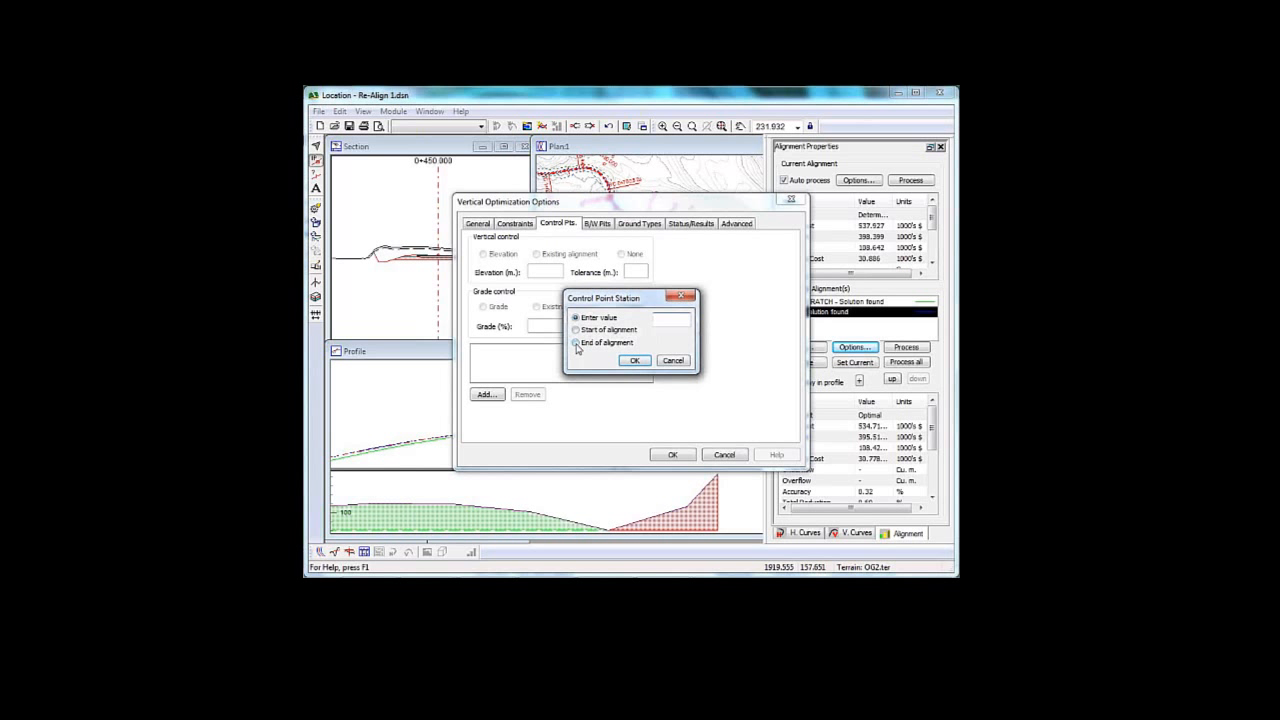
click(576, 343)
click(634, 360)
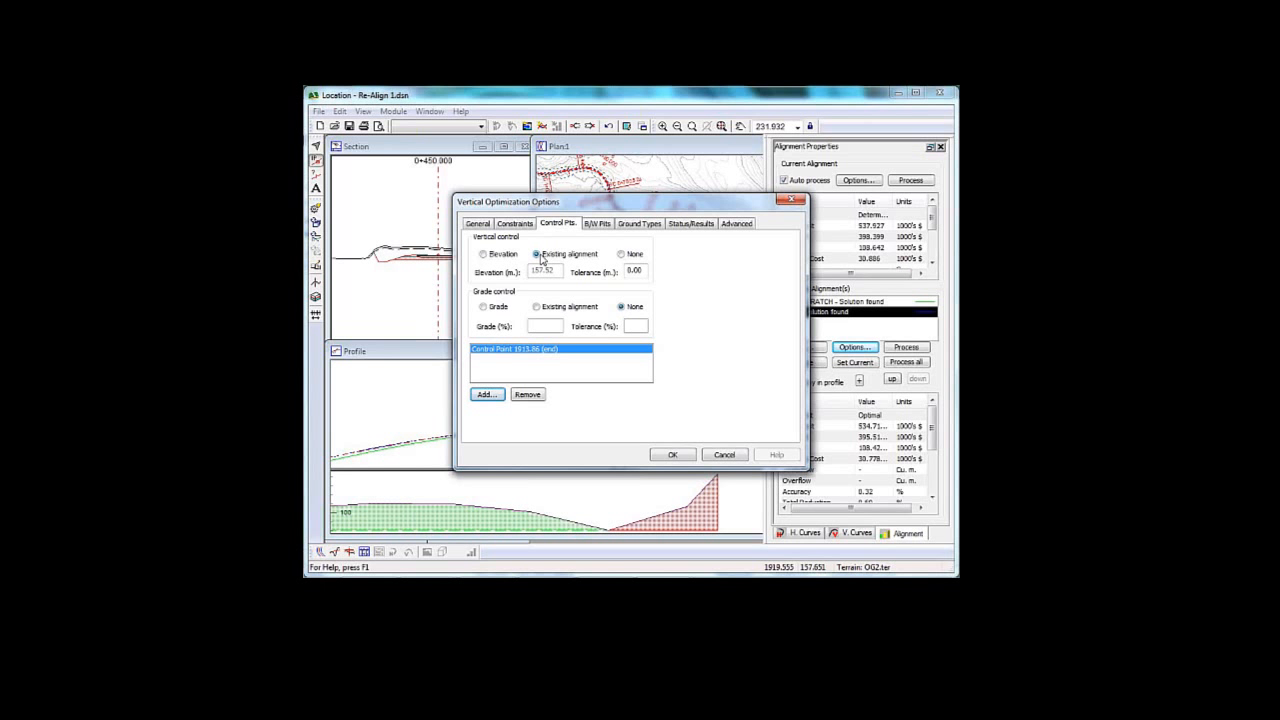
drag(588, 203, 480, 183)
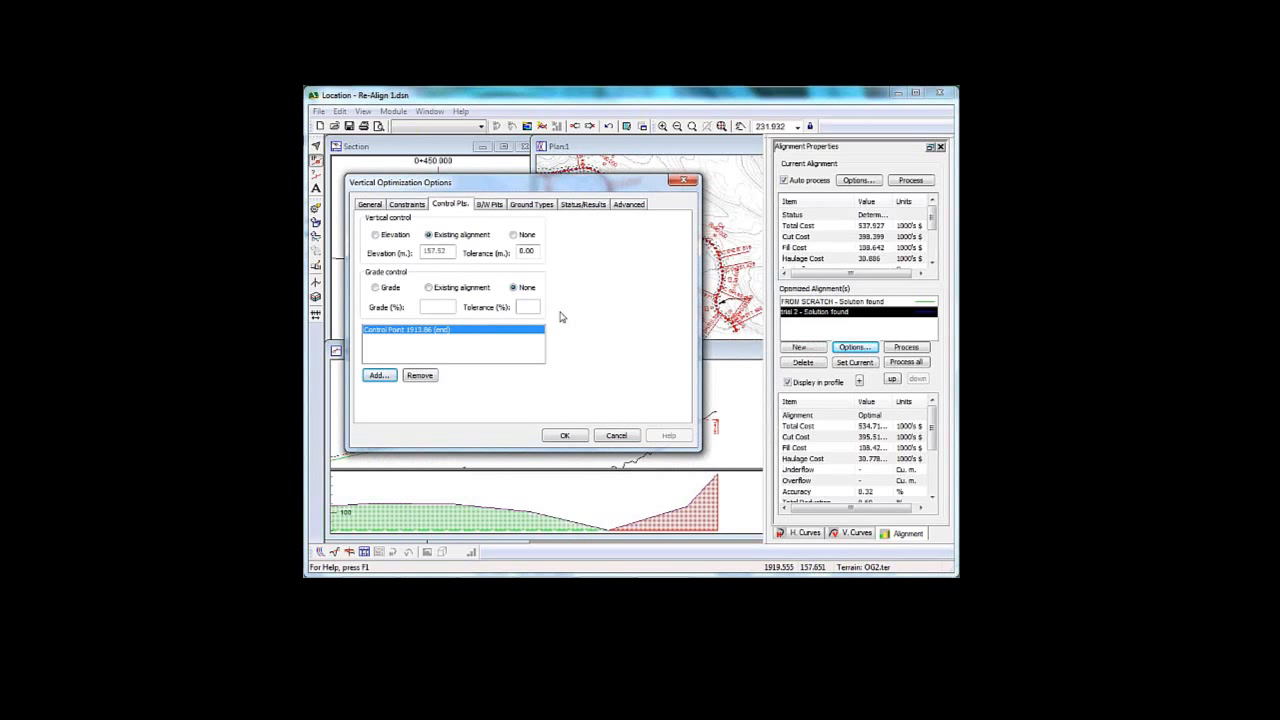
click(566, 436)
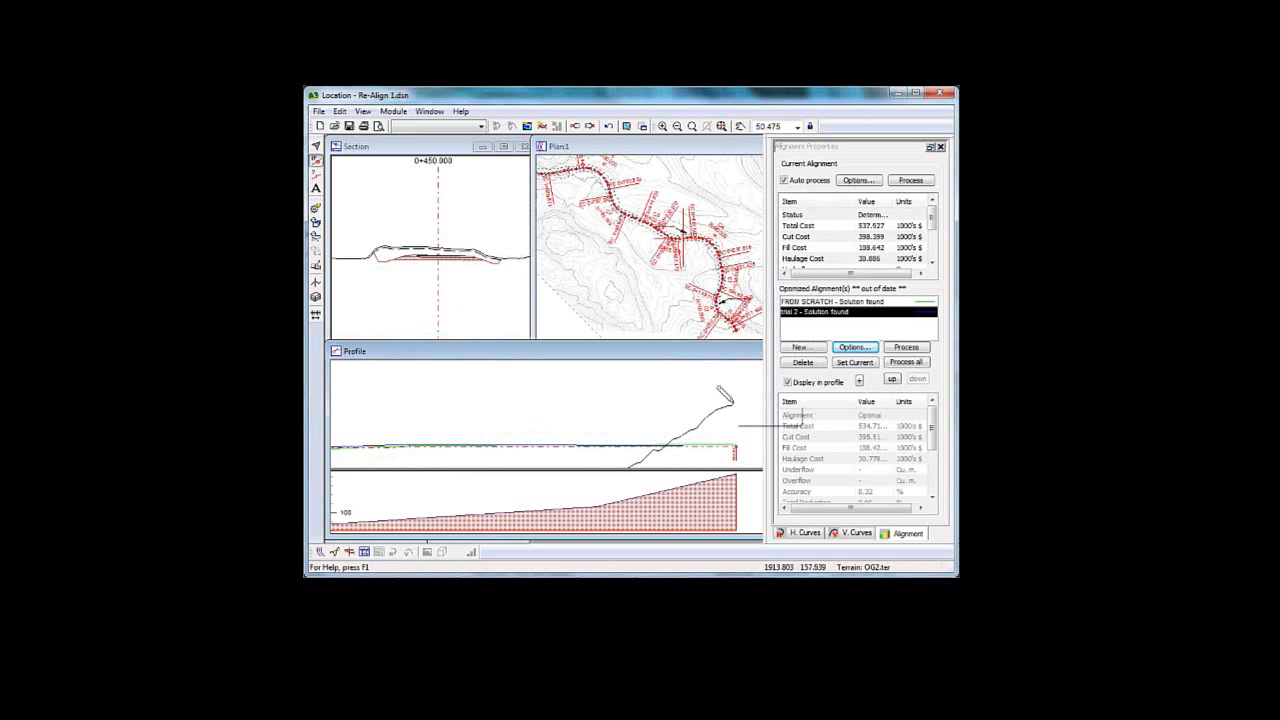
Step: Change the end control point's vertical control to a fixed elevation of 157.60 m
mouse_move(726, 398)
click(855, 347)
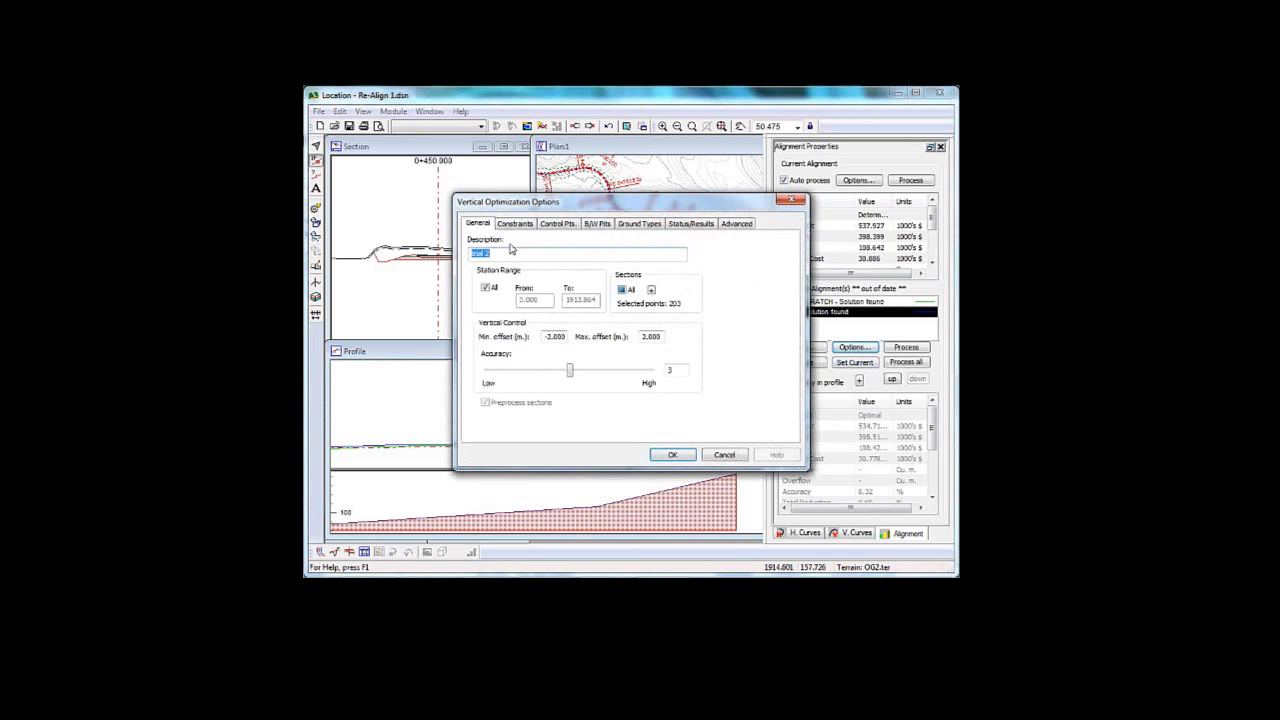
click(518, 225)
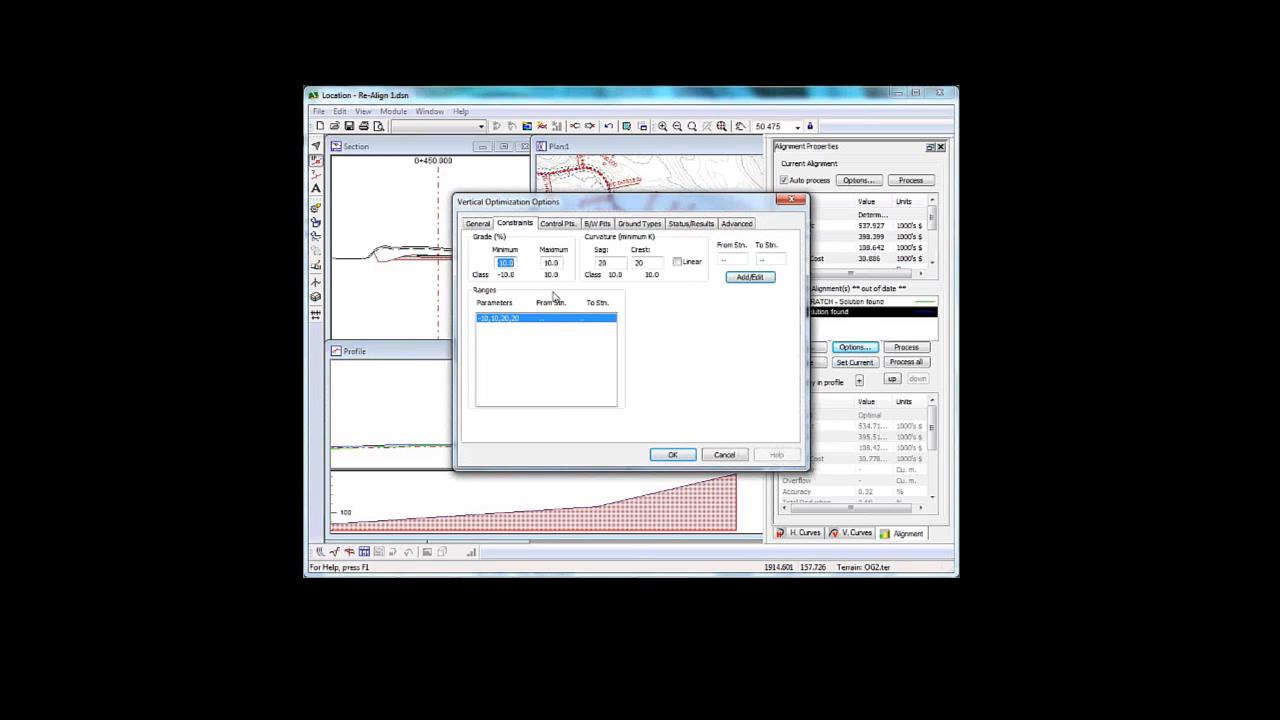
click(558, 223)
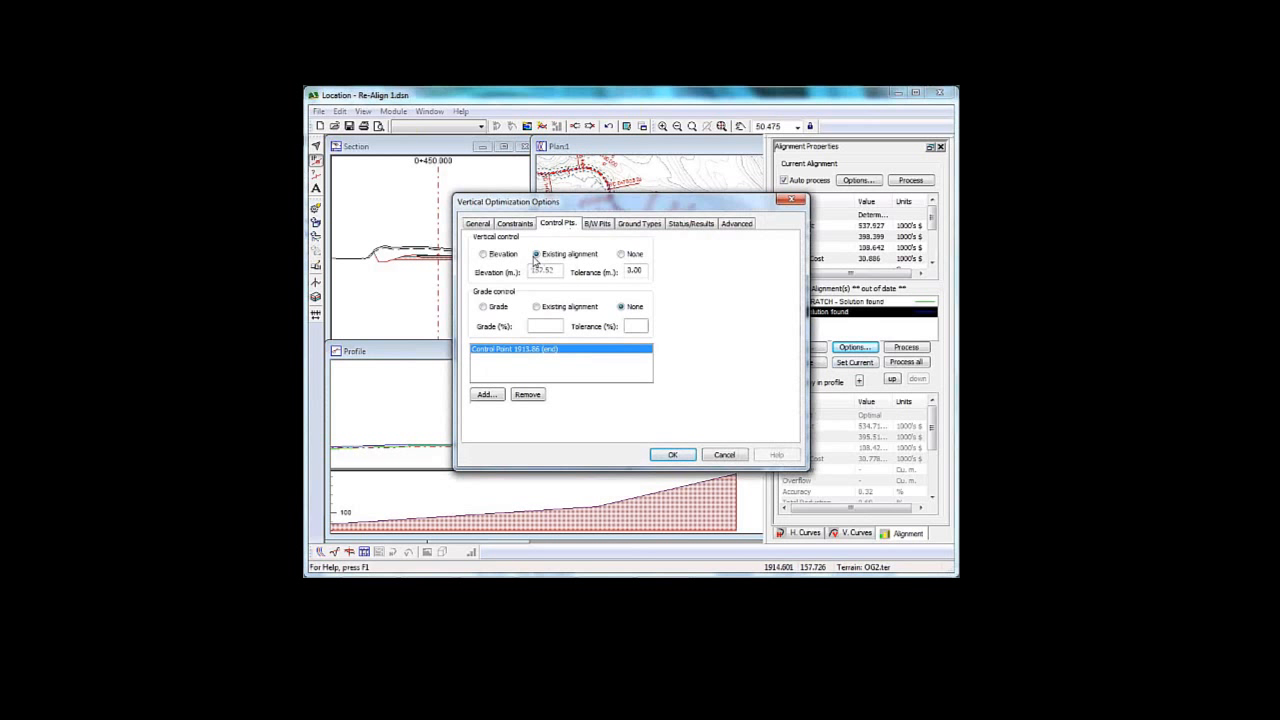
click(484, 255)
drag(546, 273, 619, 271)
text(57.5)
click(675, 456)
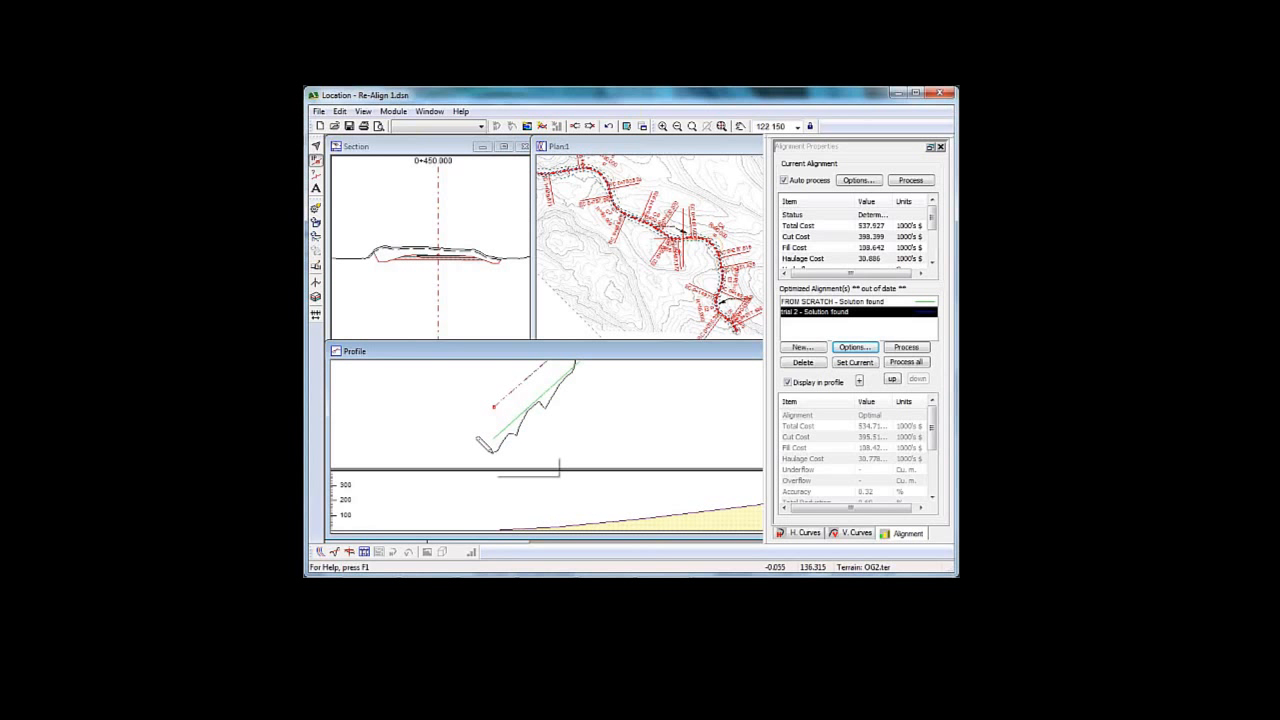
Step: Add a control point at the start of the alignment with a fixed elevation of 136 m
mouse_move(490, 447)
click(851, 349)
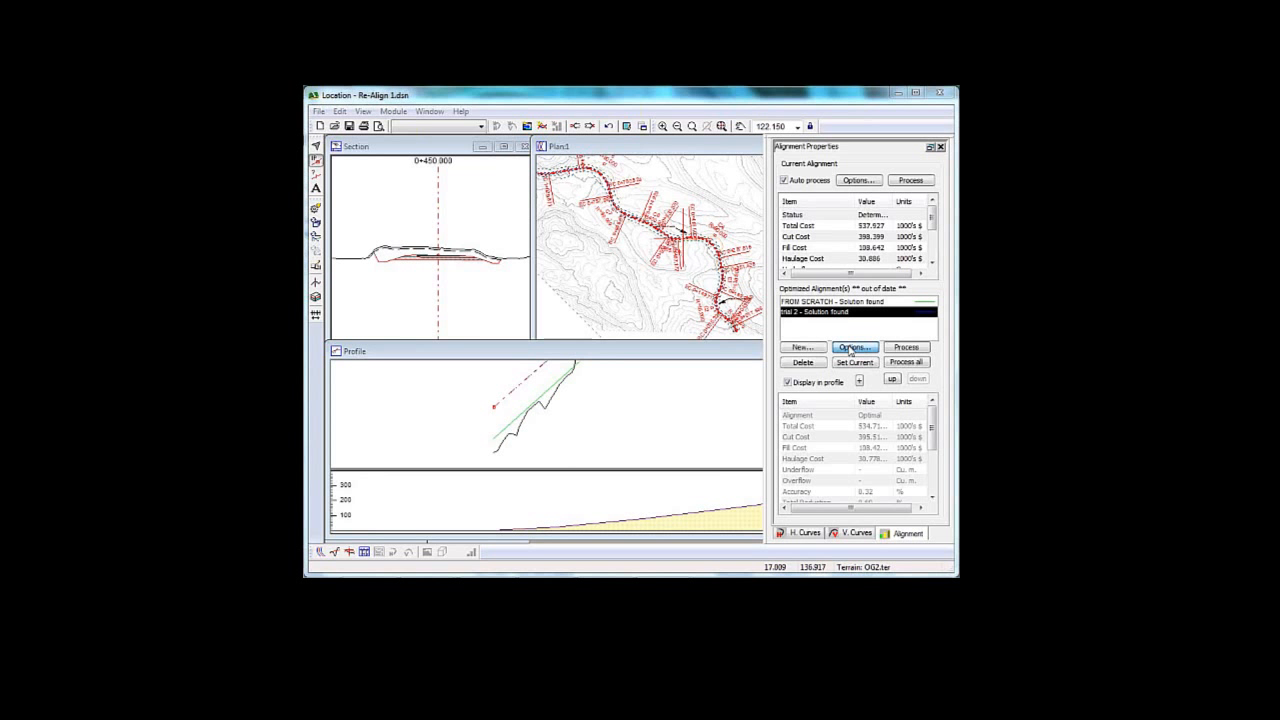
click(558, 226)
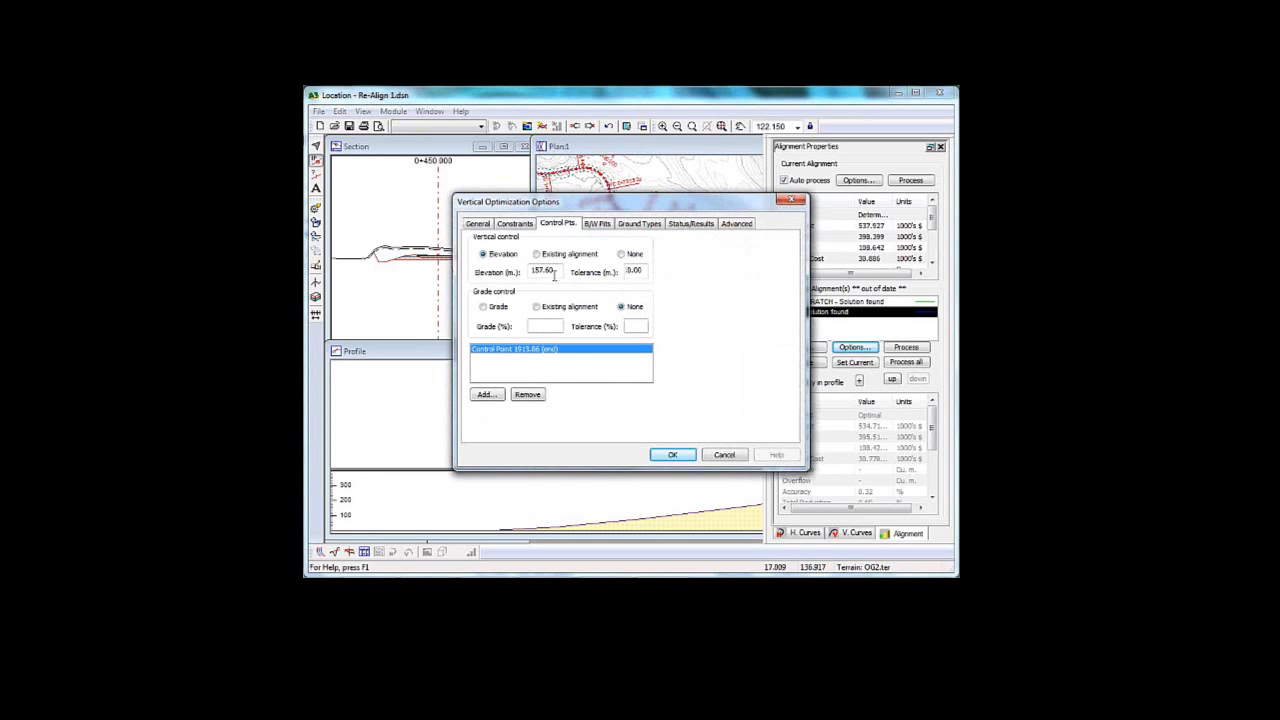
click(484, 395)
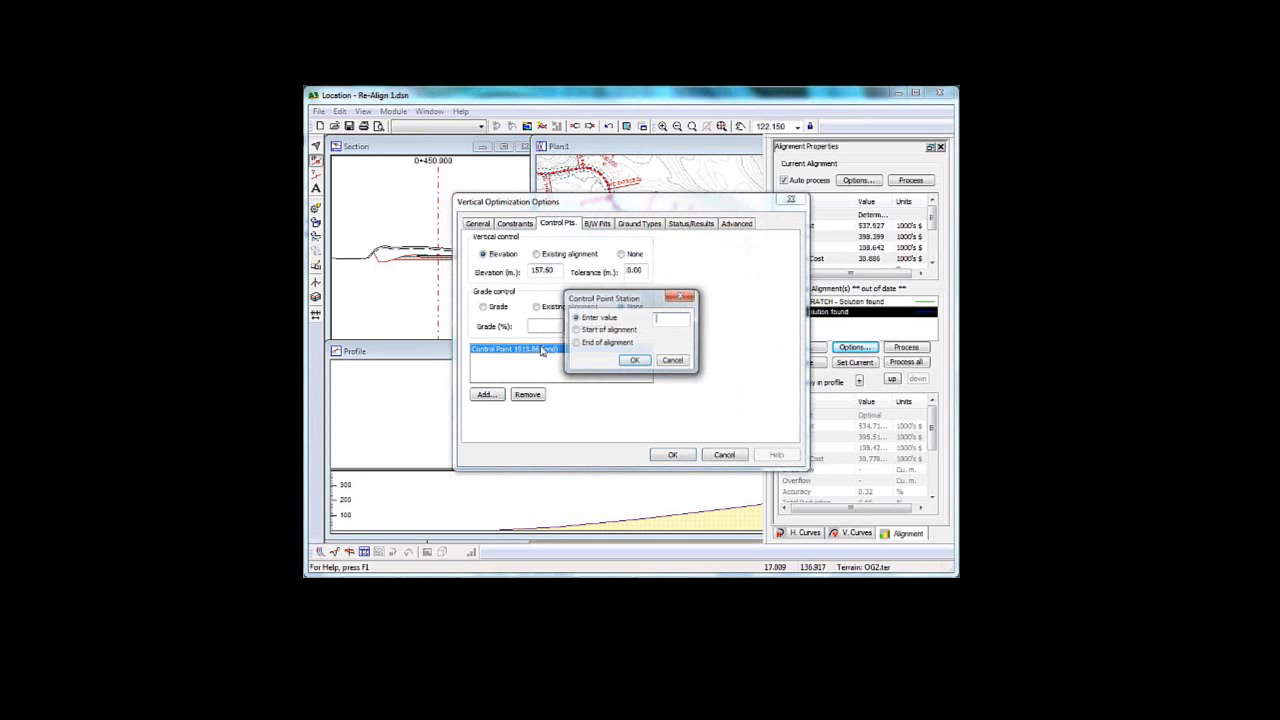
click(577, 330)
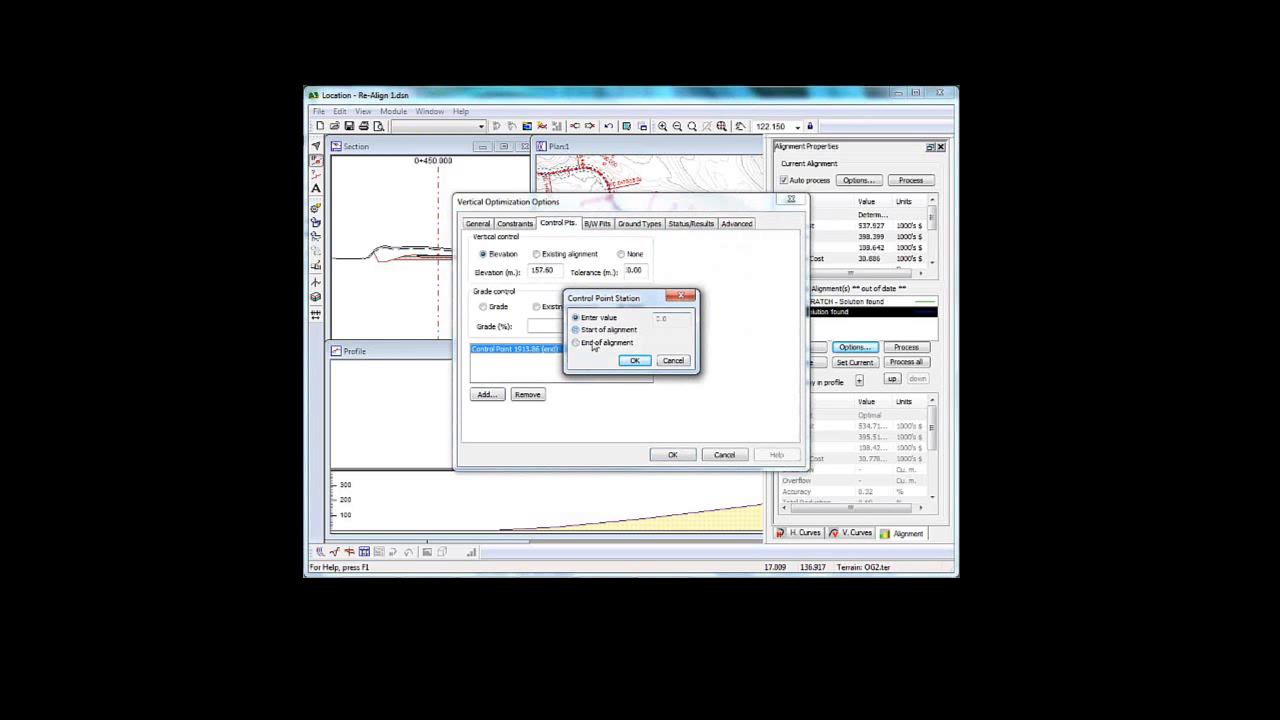
click(634, 361)
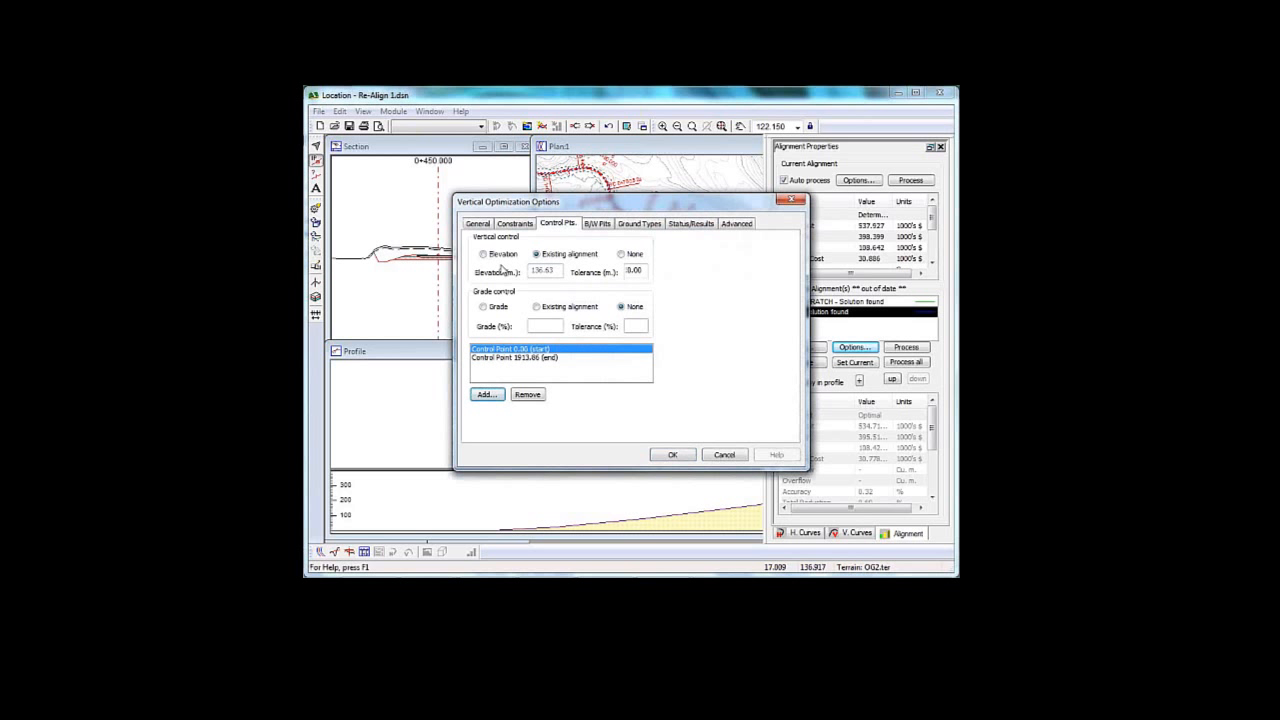
click(483, 254)
drag(545, 270, 687, 260)
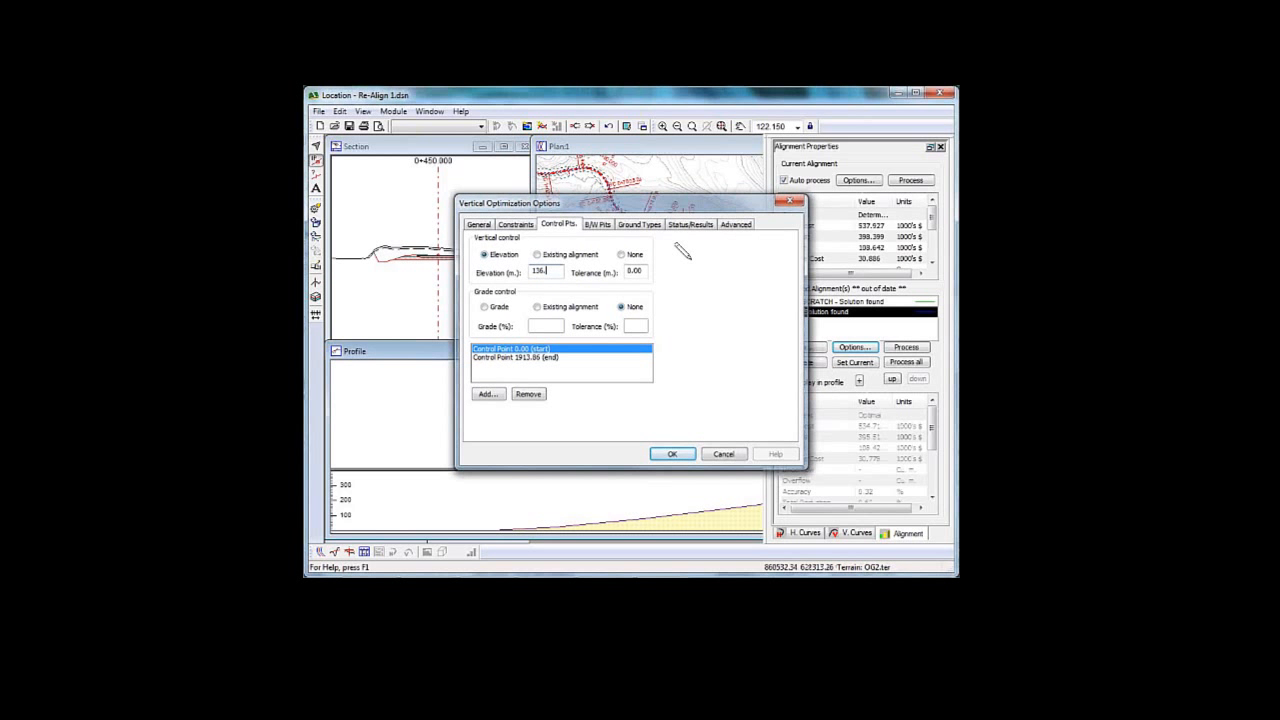
key(Return)
Step: Adjust the start control point's elevation, set its grade control to 3% with a tolerance, and process the trial 2 solution
click(855, 347)
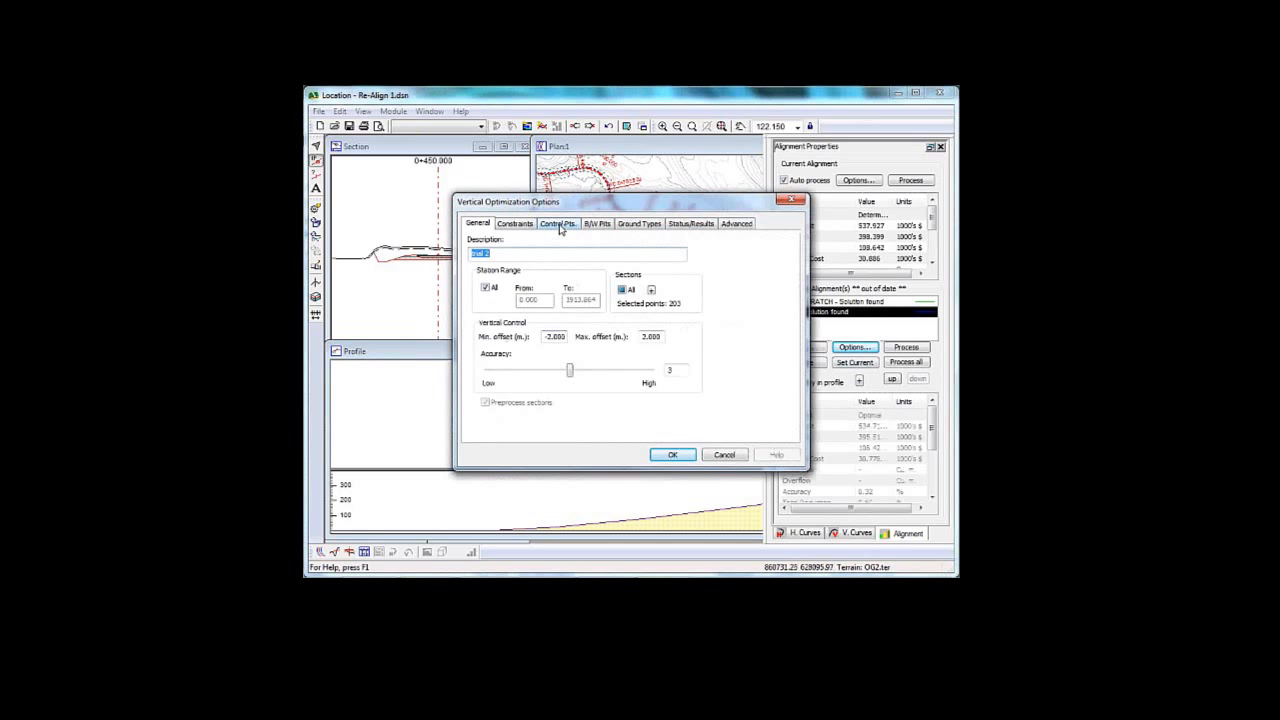
click(558, 223)
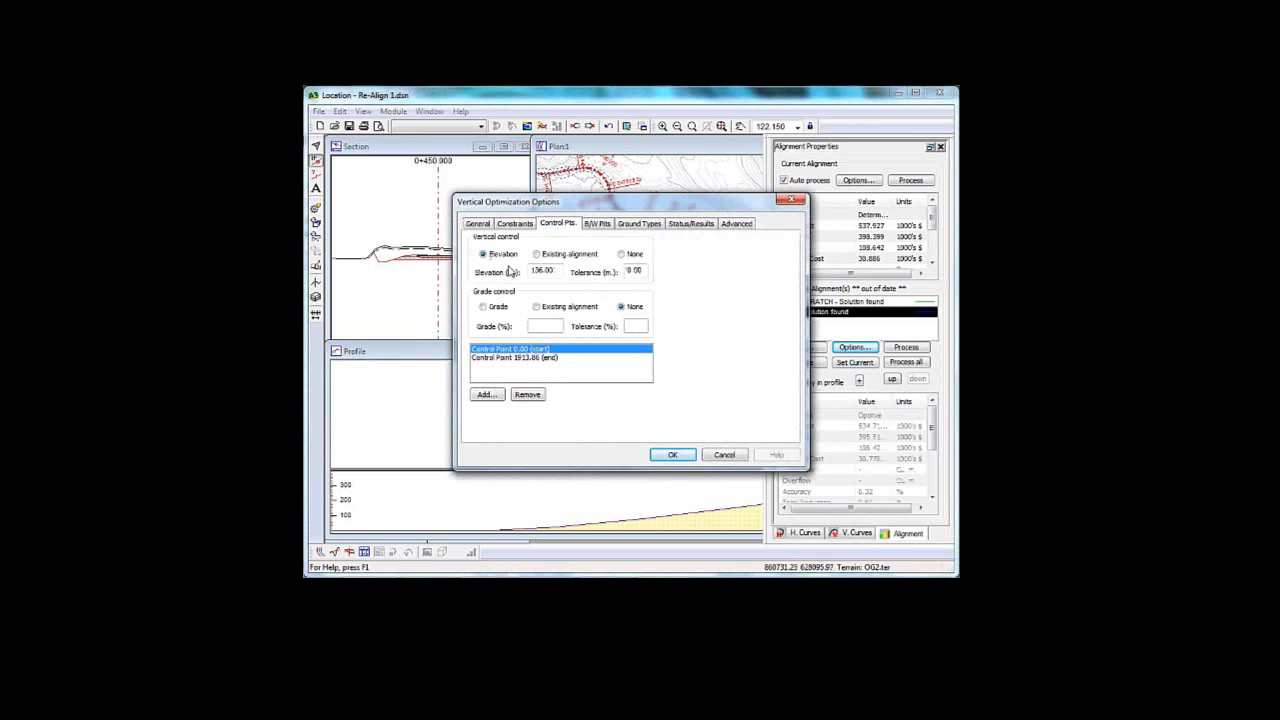
drag(546, 271, 594, 270)
text(3)
click(484, 307)
drag(553, 326, 478, 318)
text(3)
double_click(630, 323)
click(672, 454)
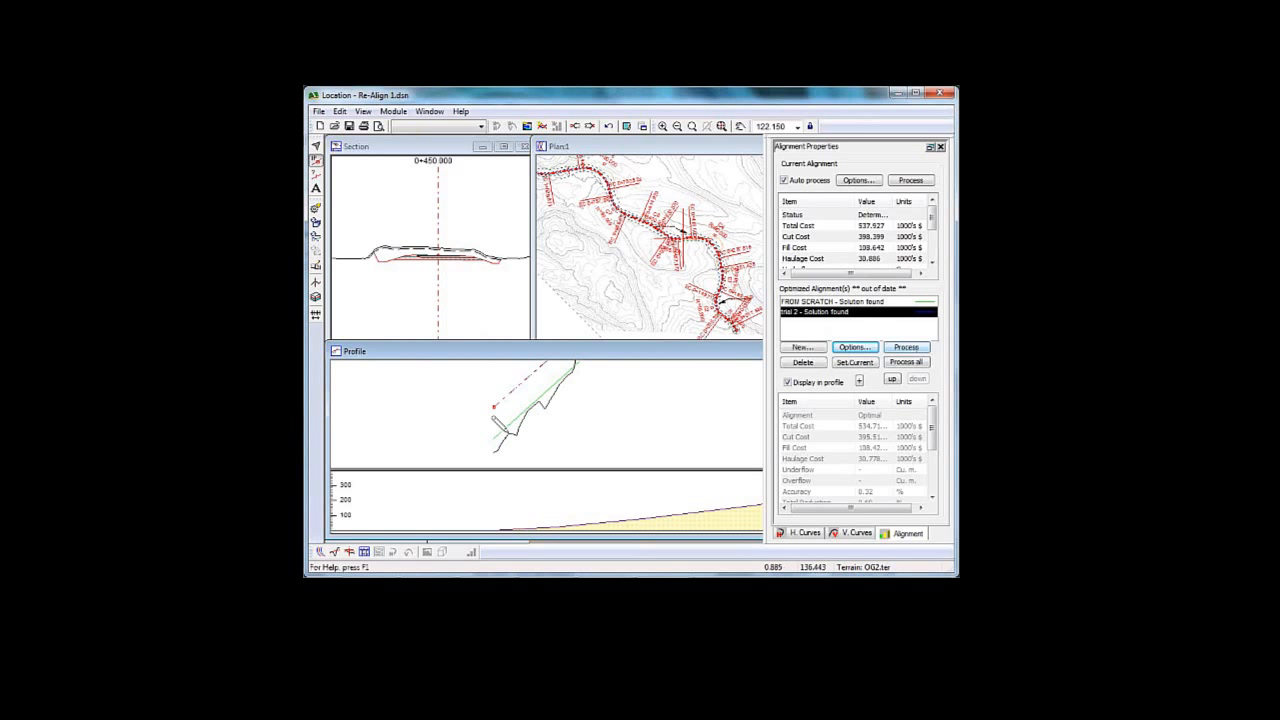
click(907, 348)
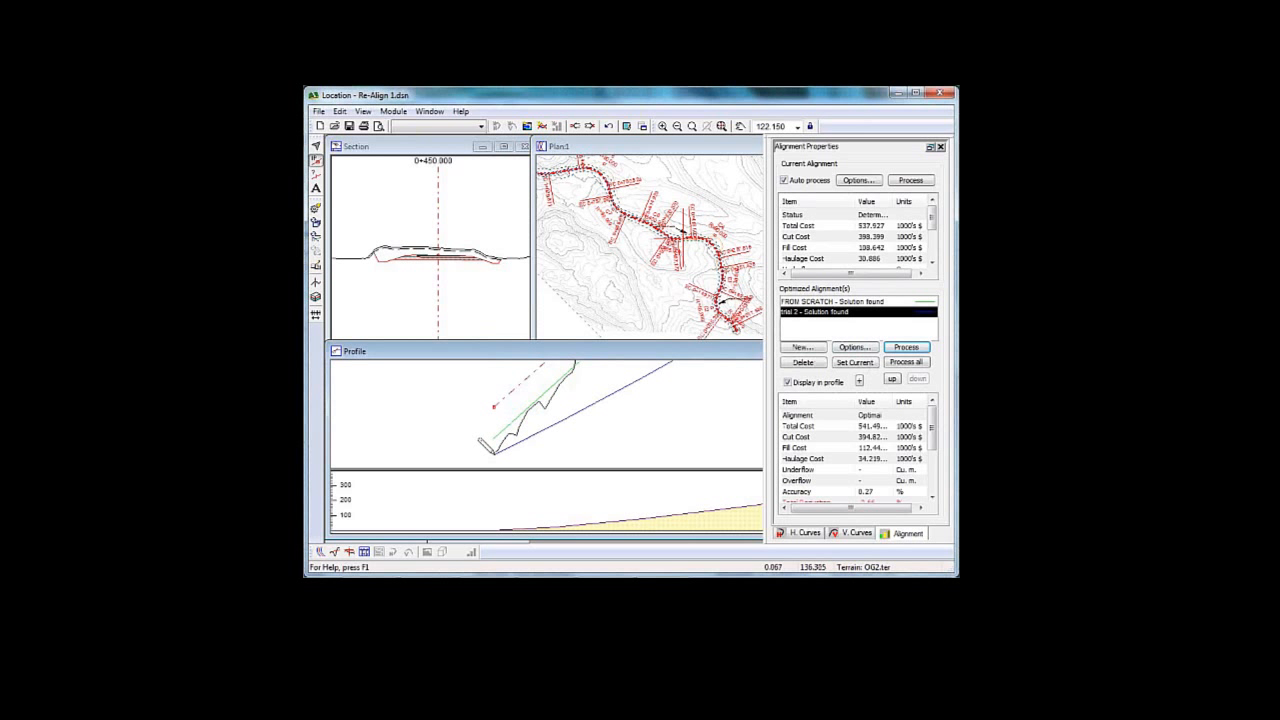
Step: Examine the trial 2 solution along the profile and its mass haul diagram, from the start toward the large fill
middle_drag(636, 402, 533, 397)
scroll(541, 378, down, 2)
scroll(542, 378, down, 2)
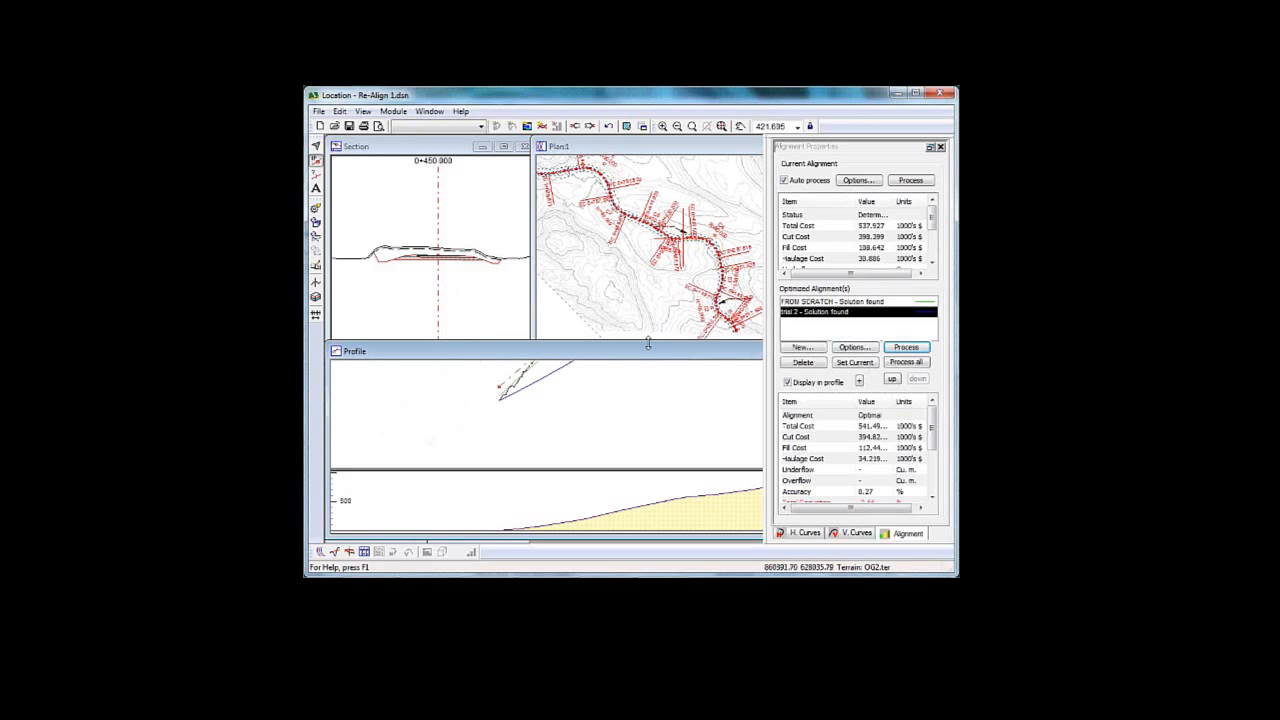
scroll(560, 384, down, 5)
middle_drag(662, 397, 555, 466)
scroll(455, 426, up, 2)
scroll(454, 424, up, 1)
scroll(454, 424, down, 1)
scroll(454, 424, down, 1)
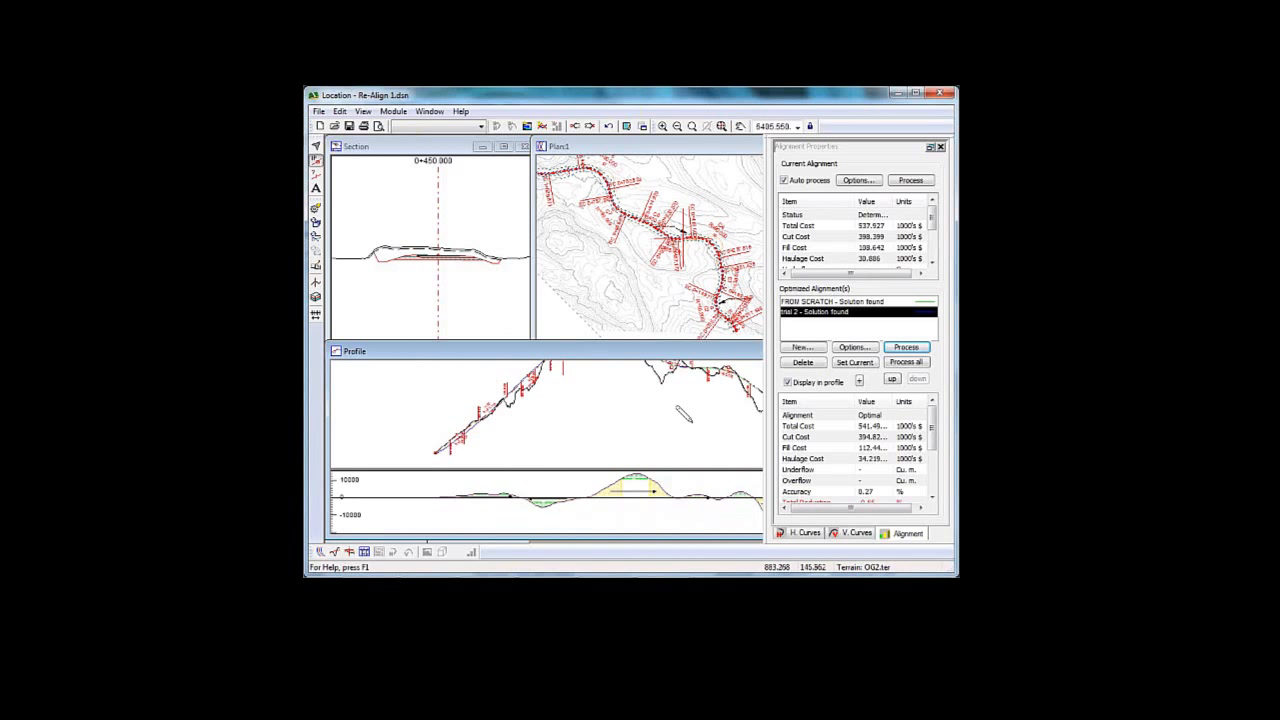
middle_drag(729, 412, 544, 436)
scroll(570, 412, up, 1)
scroll(566, 411, up, 3)
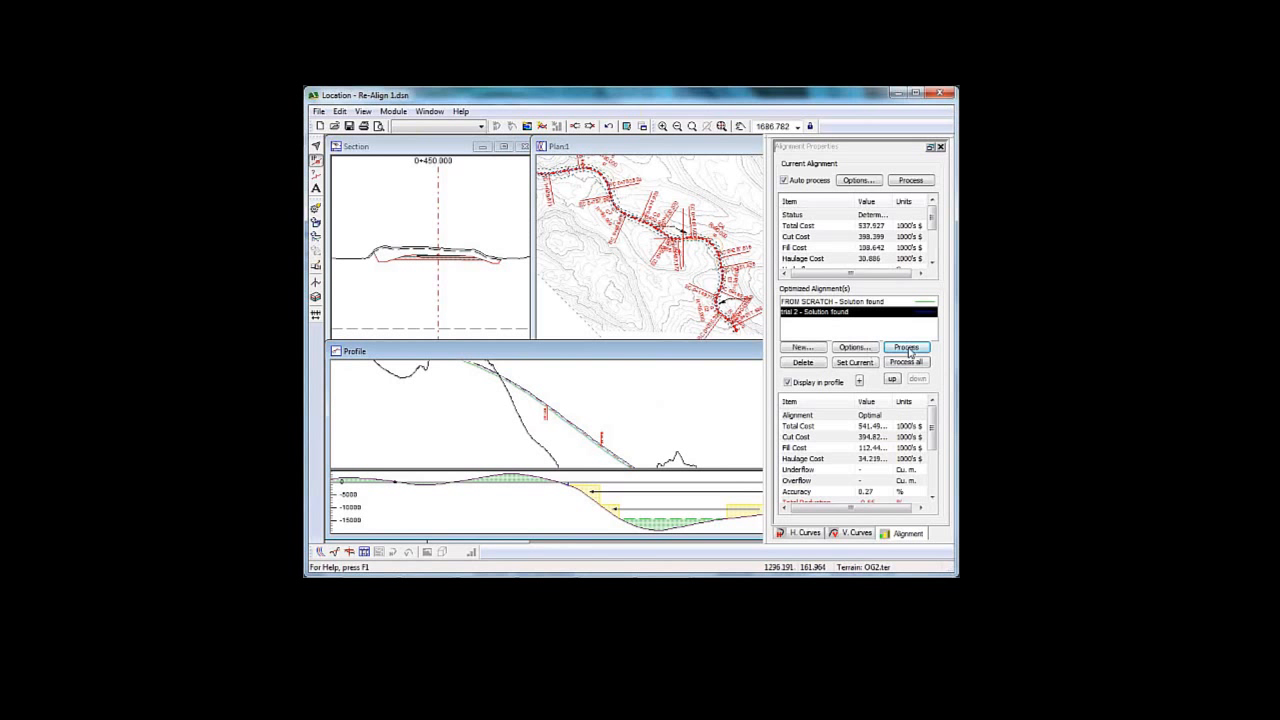
Step: Make the trial 2 solution the current alignment without saving the existing one to the list
click(864, 366)
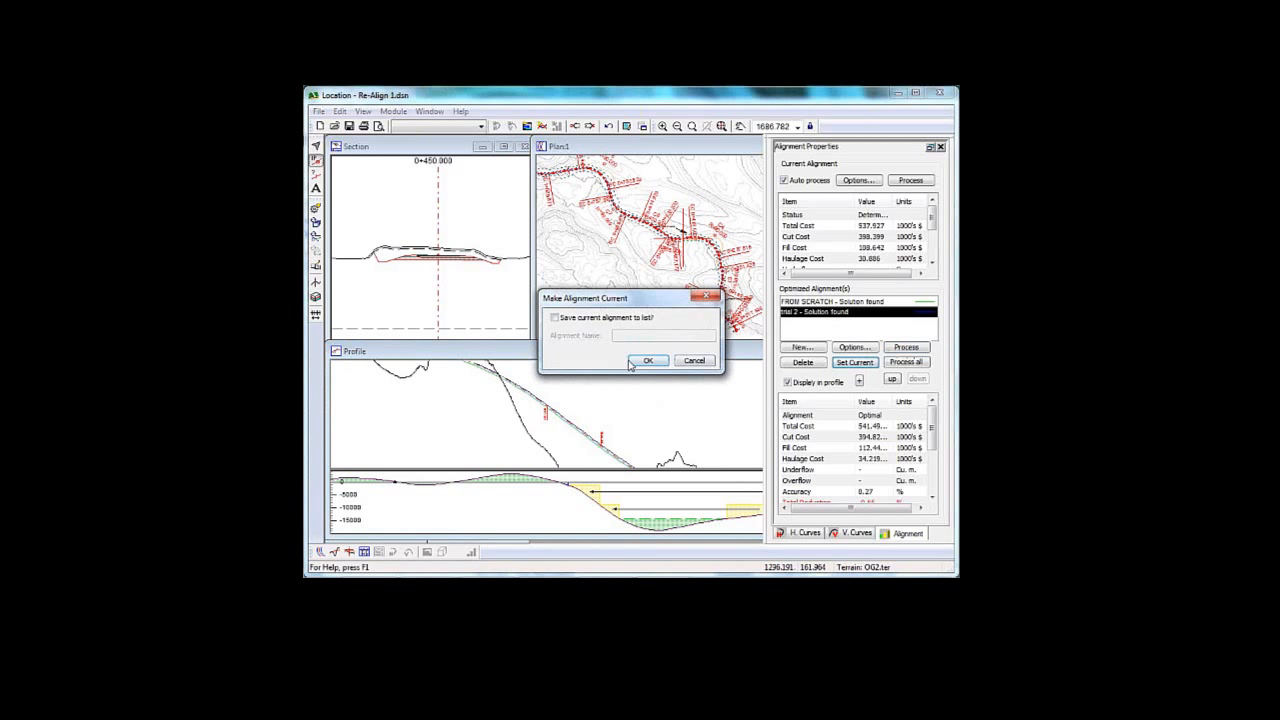
click(650, 362)
click(619, 367)
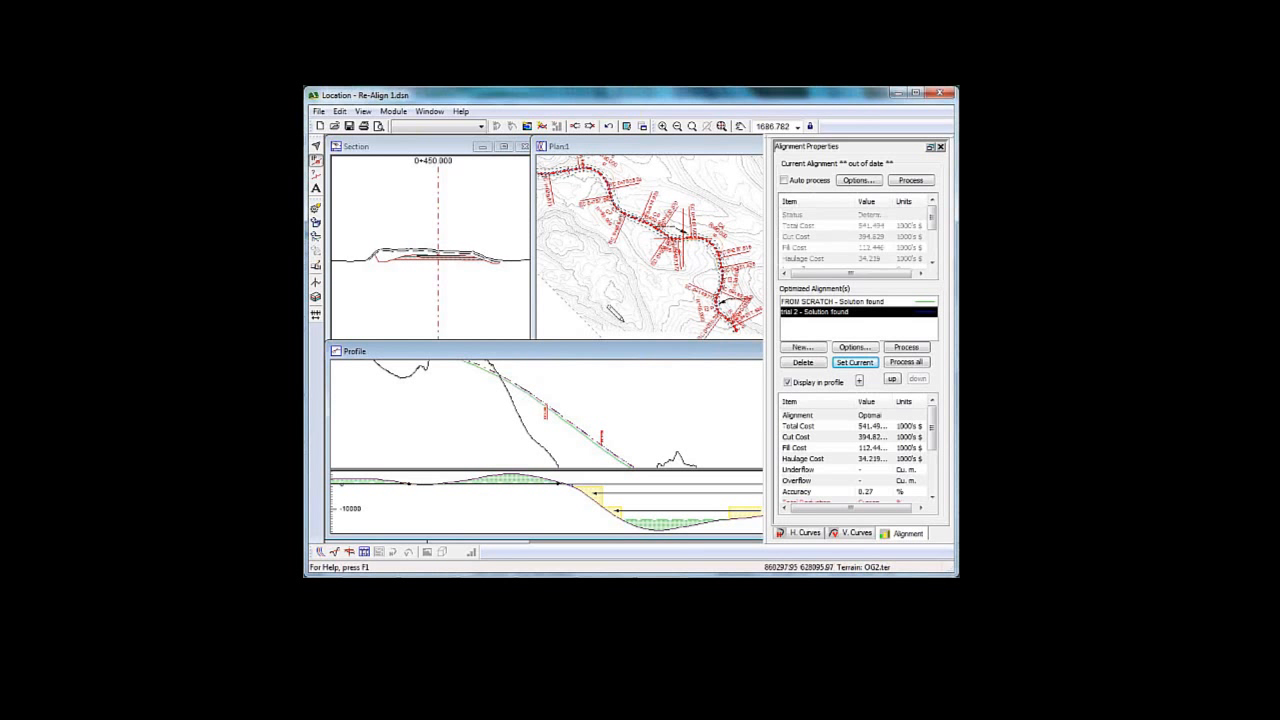
Step: Examine the horizontal alignment, its curves and the surrounding terrain along the road in the plan
mouse_move(692, 575)
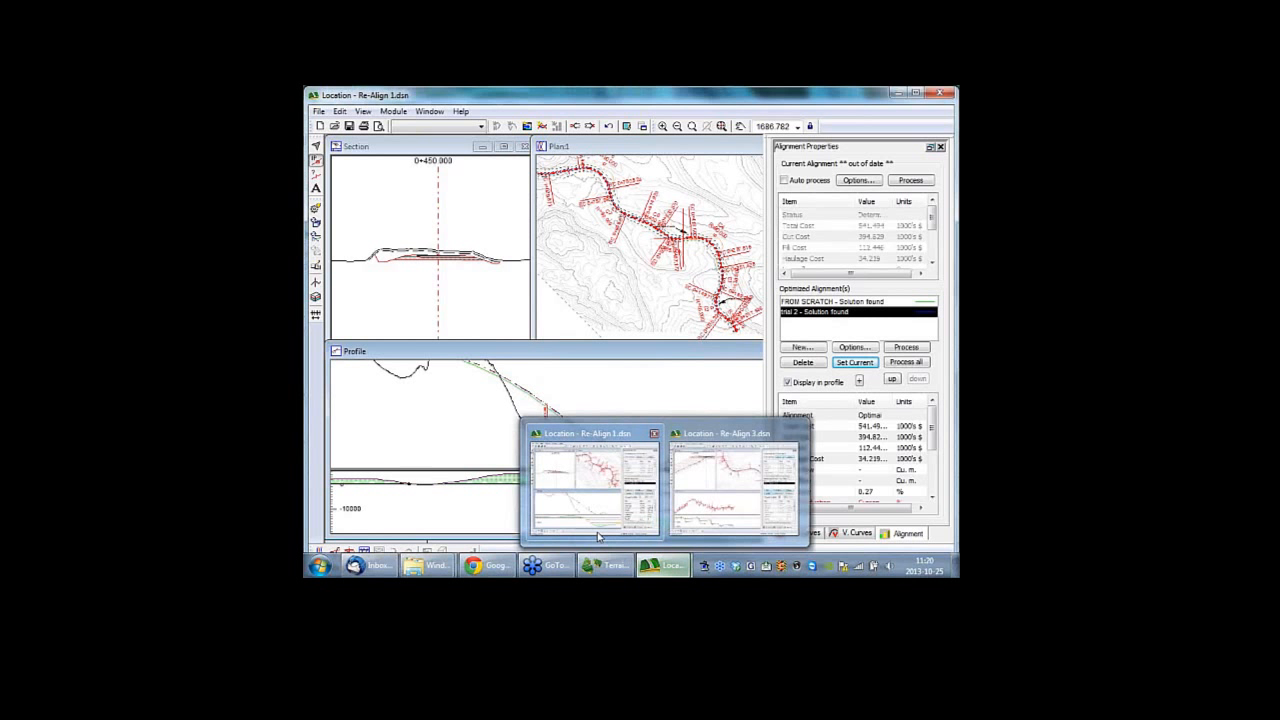
mouse_move(614, 247)
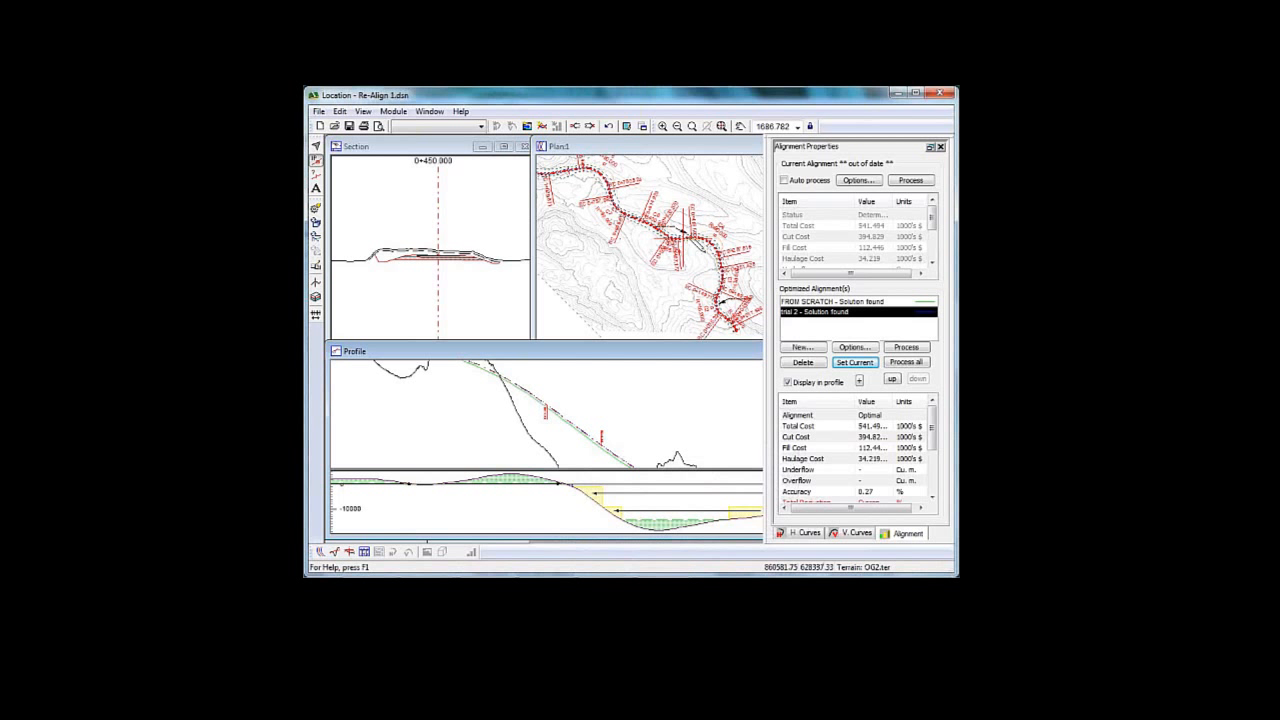
mouse_move(697, 248)
mouse_move(714, 268)
mouse_move(728, 184)
scroll(681, 230, down, 3)
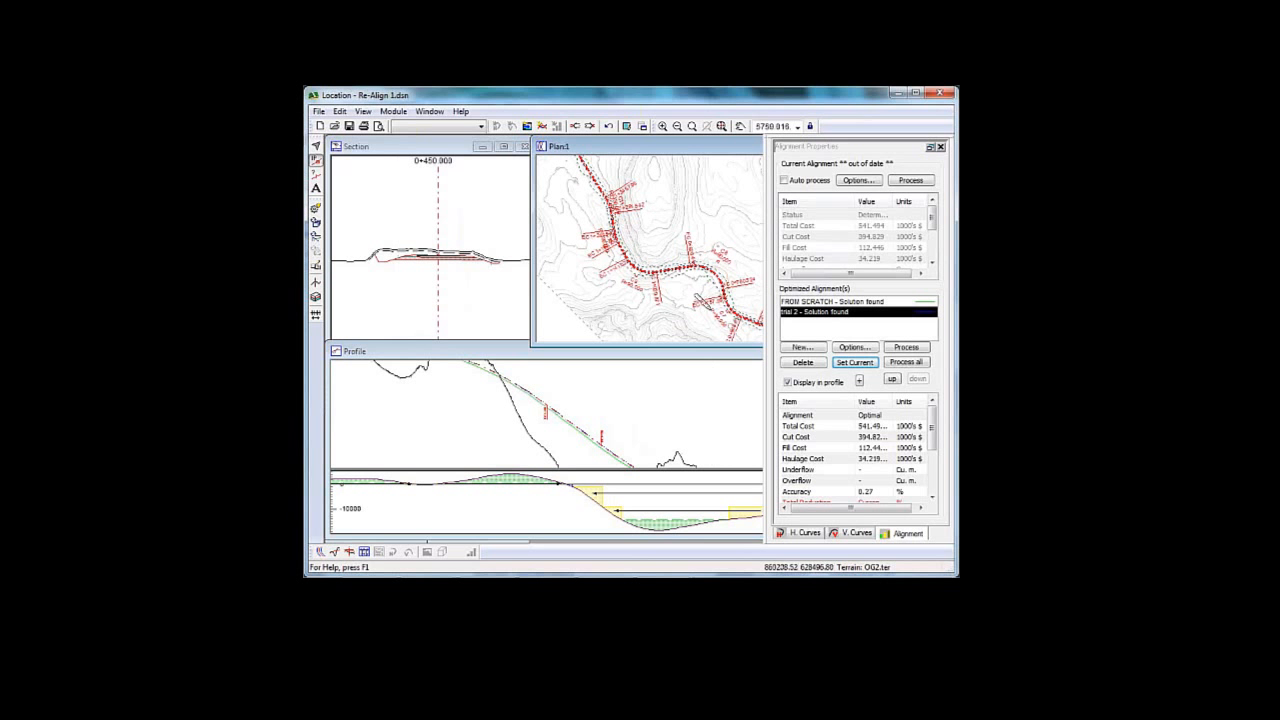
mouse_move(703, 302)
middle_down()
mouse_move(580, 207)
mouse_move(700, 292)
middle_up()
scroll(700, 292, up, 1)
middle_drag(607, 169, 654, 254)
scroll(690, 265, up, 1)
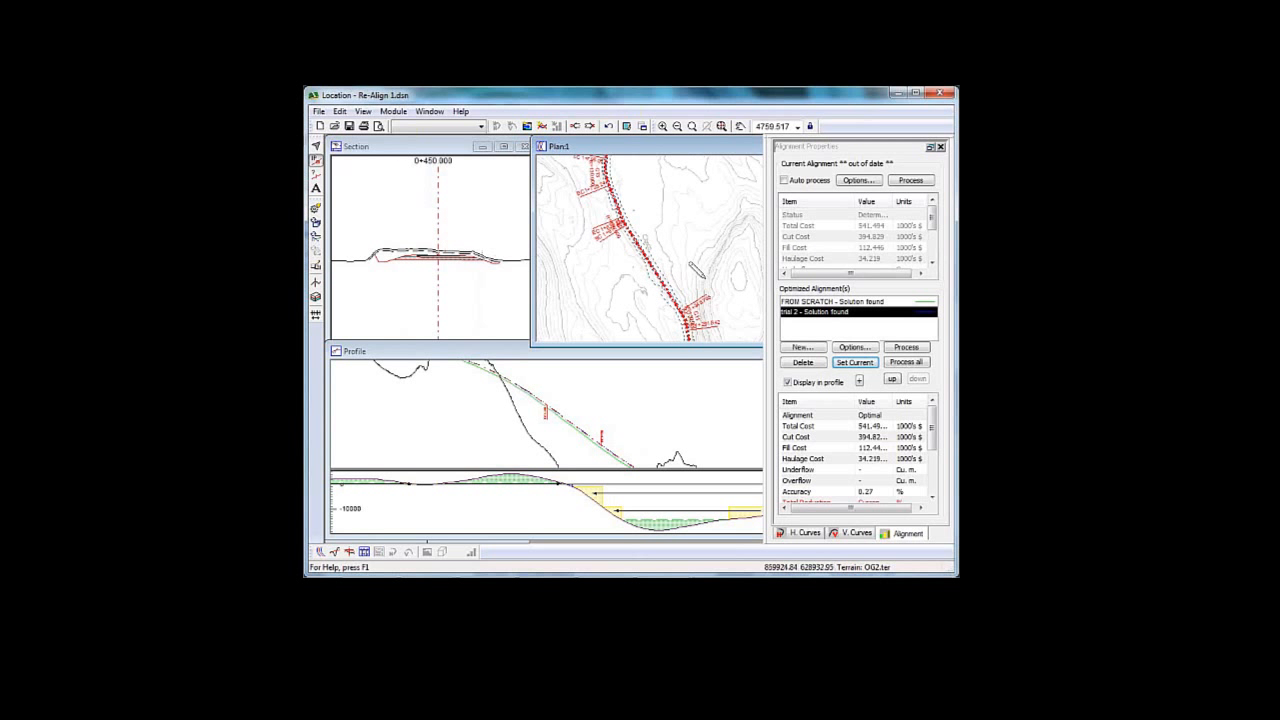
middle_drag(706, 304, 690, 258)
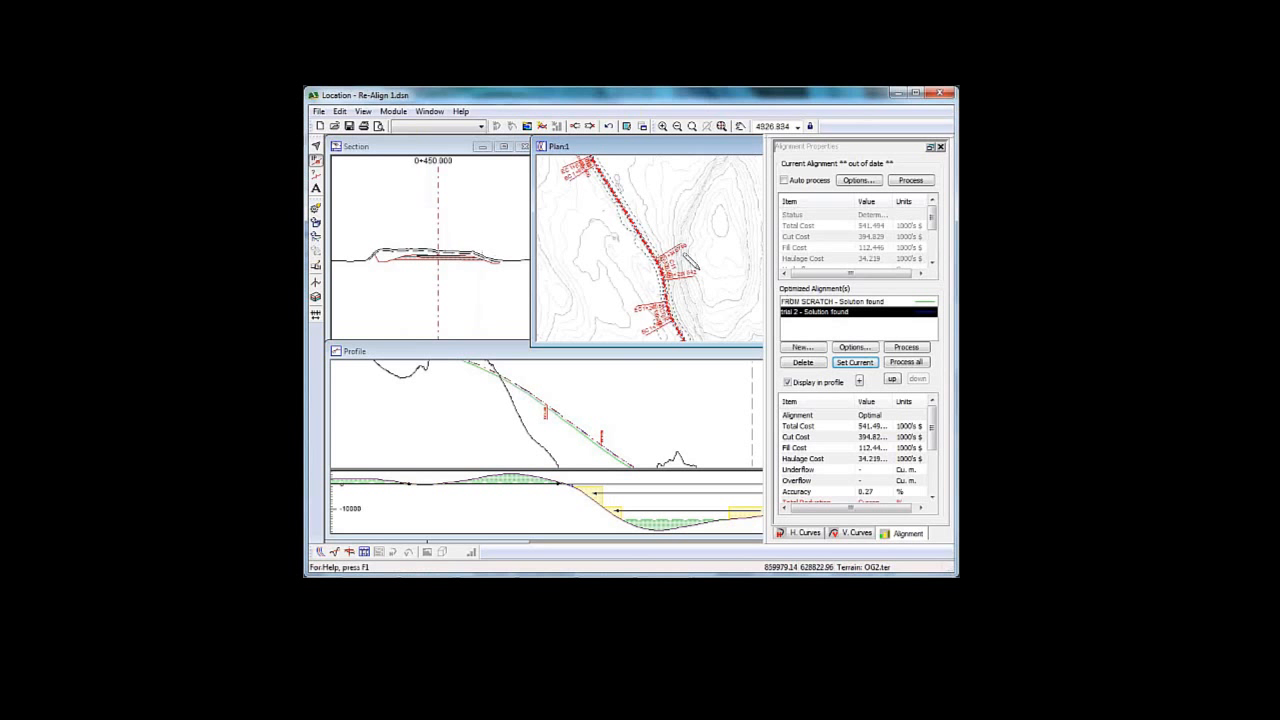
Step: Examine the enlarged plan around the bends and the enlarged cross-section at station 1+180
double_click(646, 150)
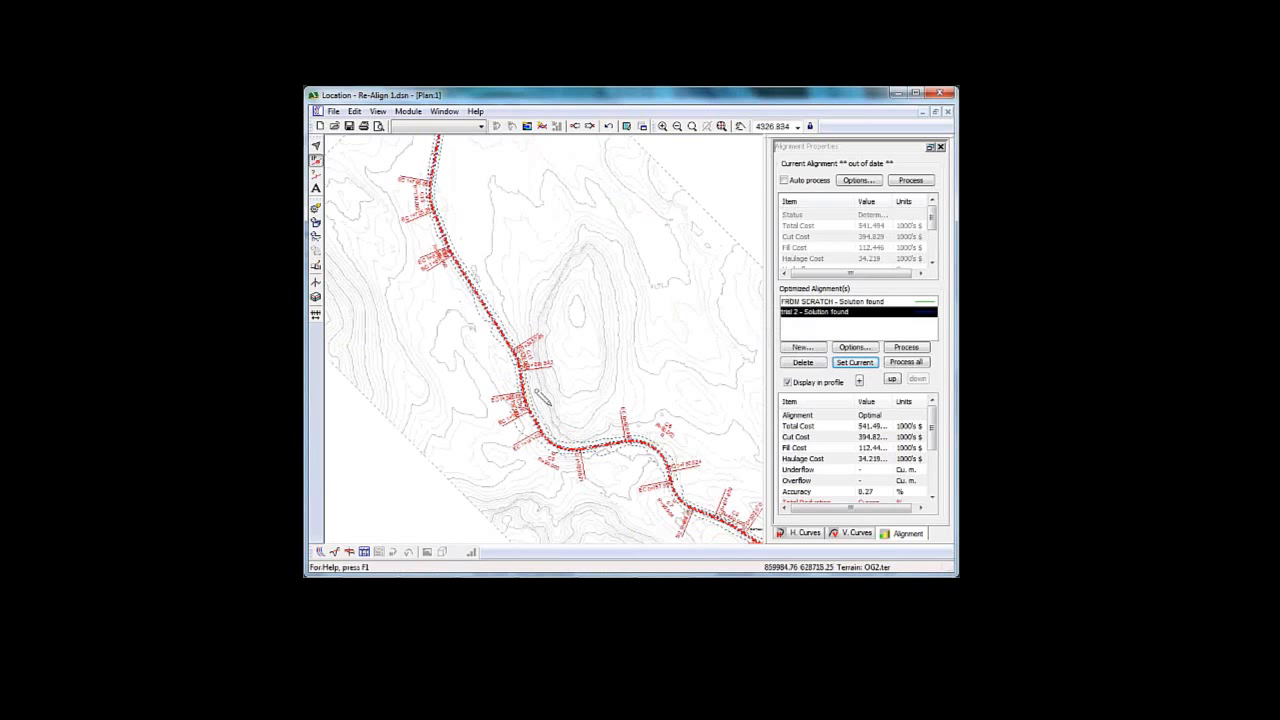
key(Escape)
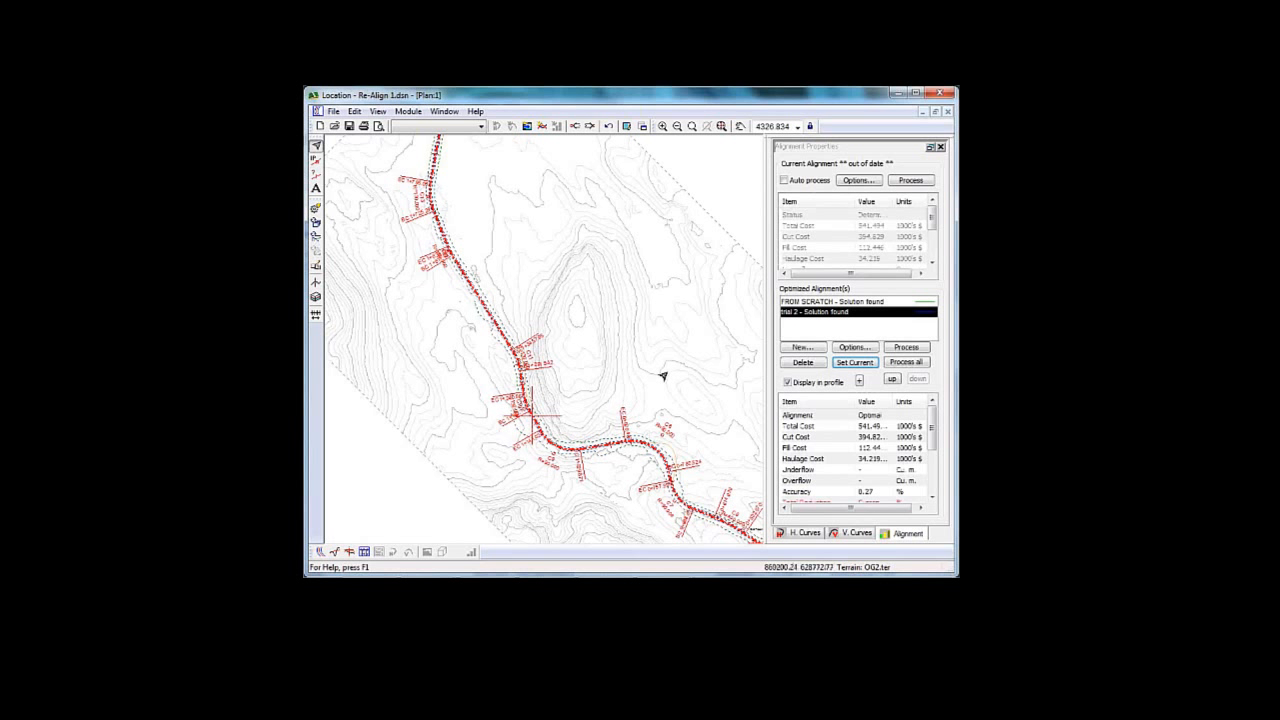
key(Escape)
click(936, 112)
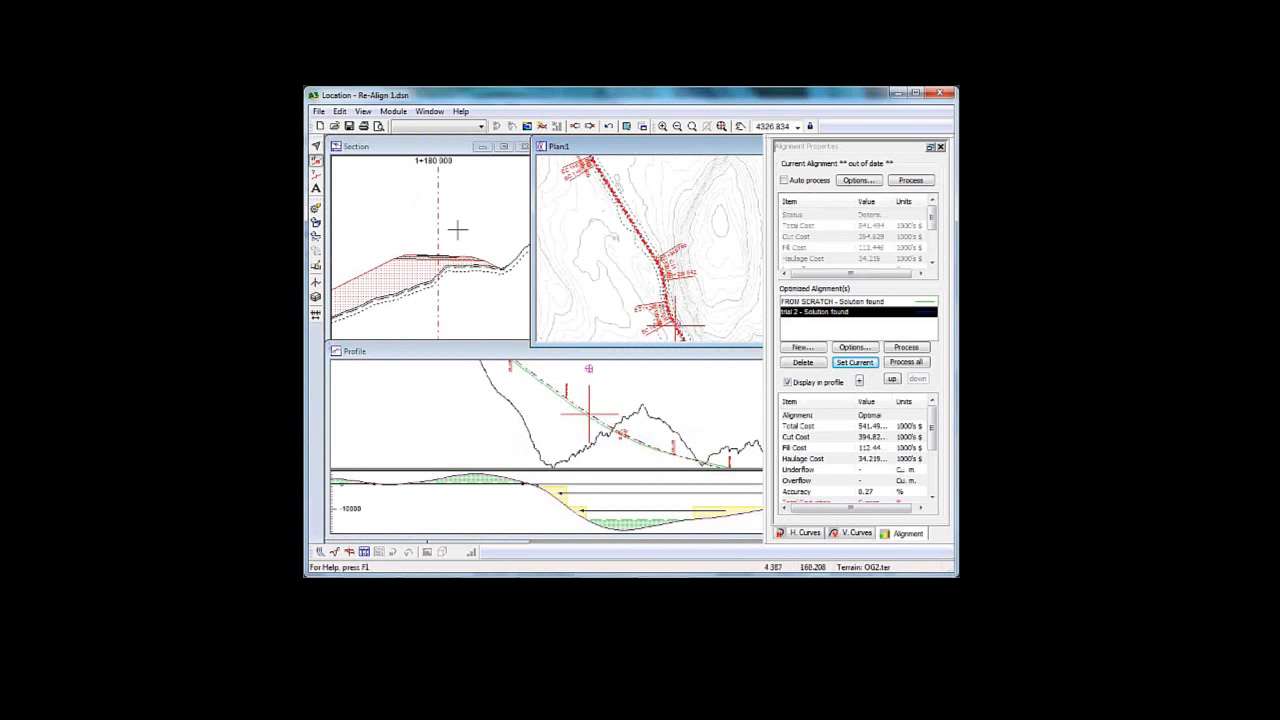
double_click(436, 147)
middle_drag(497, 332, 579, 277)
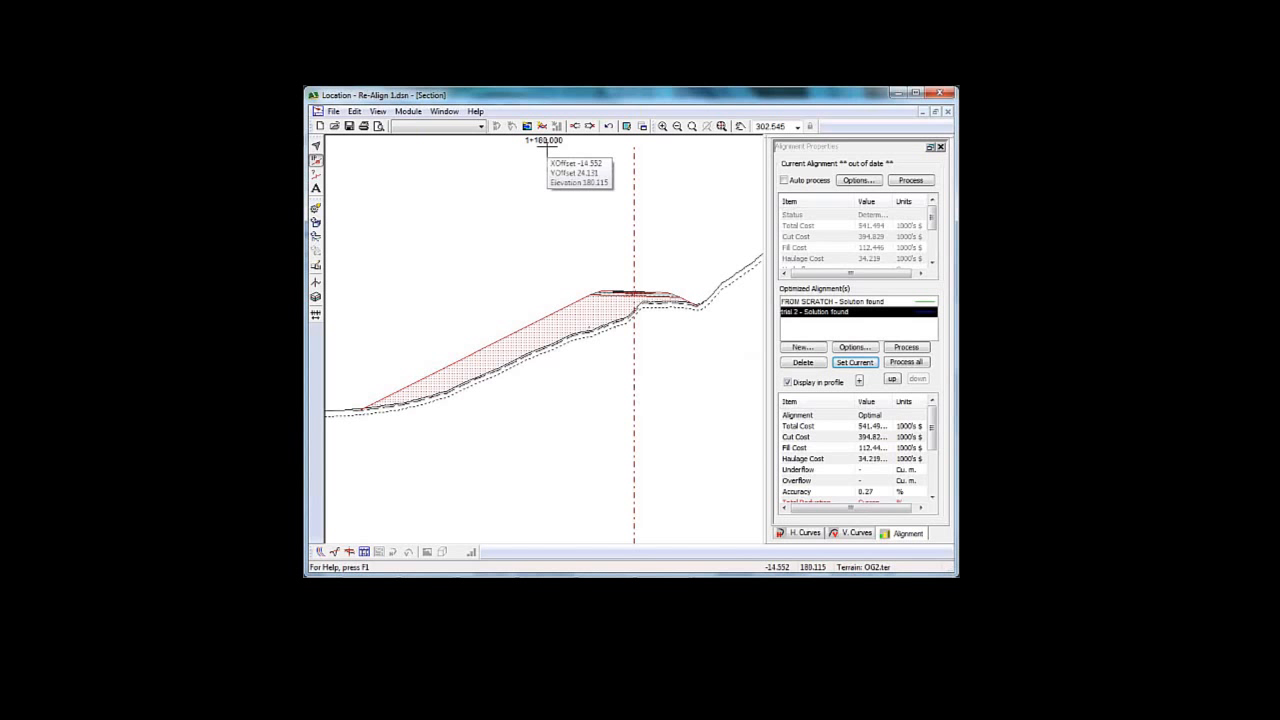
click(936, 113)
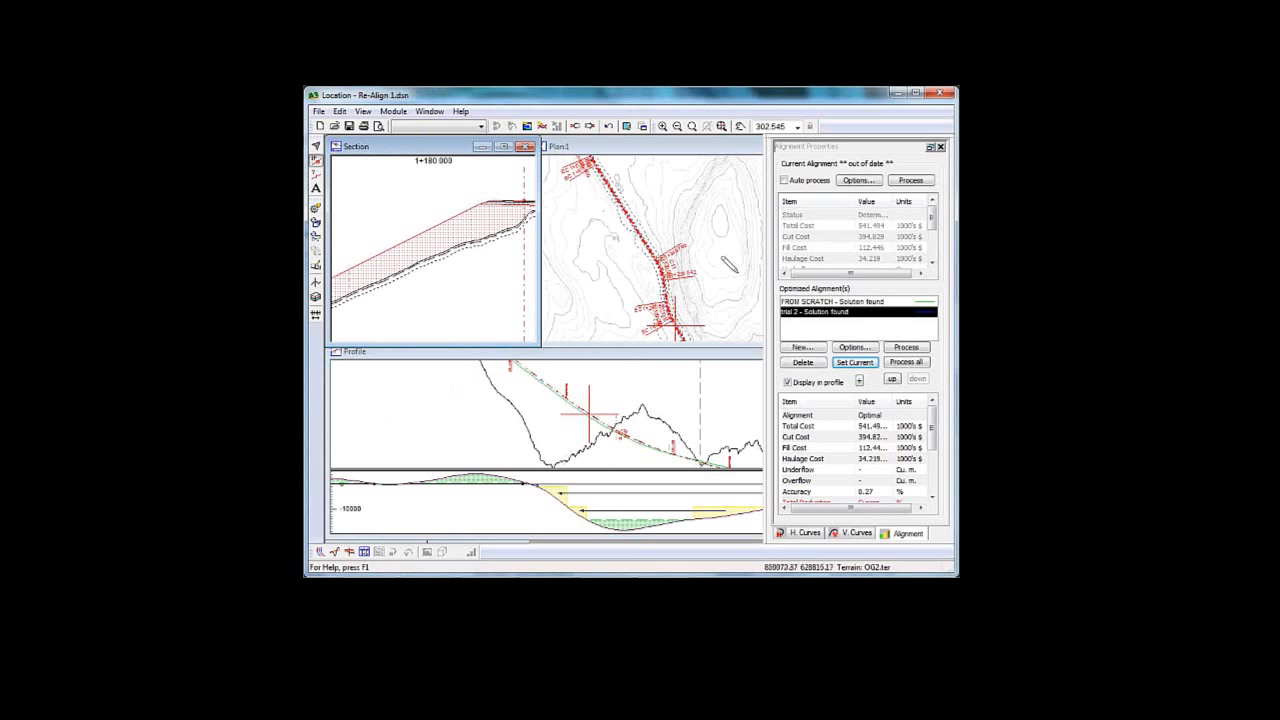
Step: Shift the horizontal alignment toward the hillside in the plan at the bend near station 1+180
middle_drag(686, 298, 639, 220)
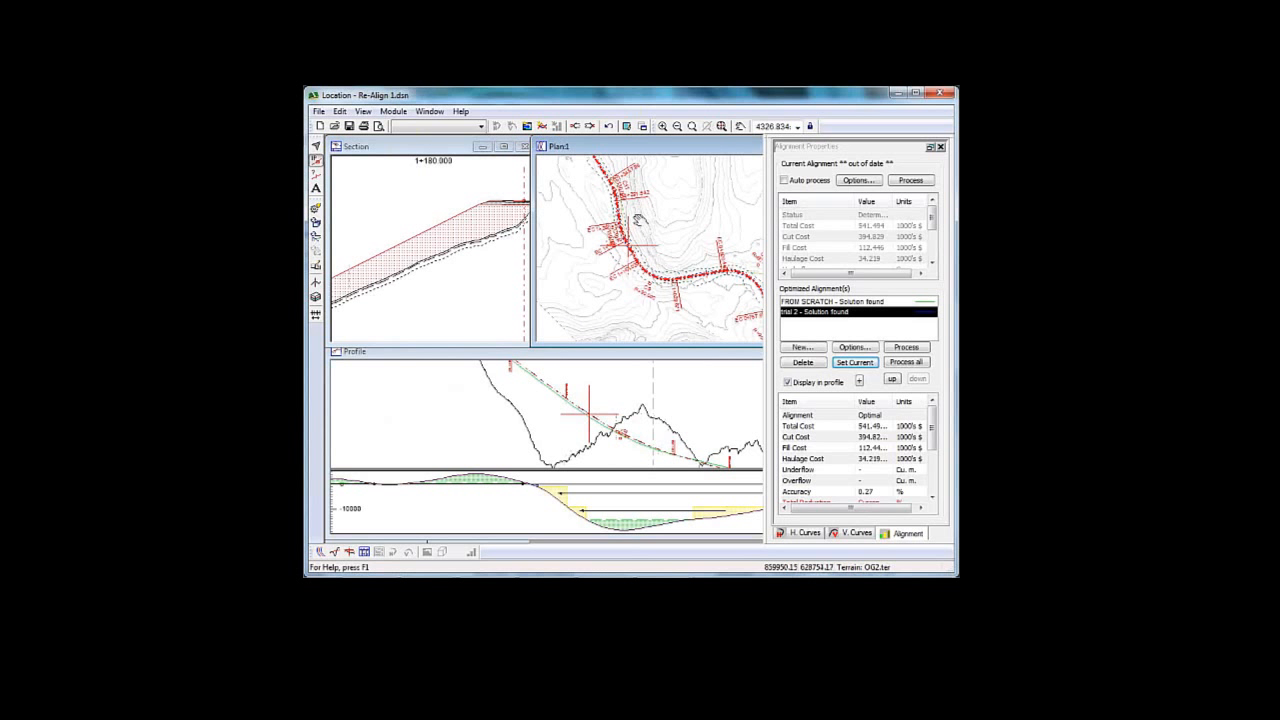
mouse_move(652, 236)
click(620, 232)
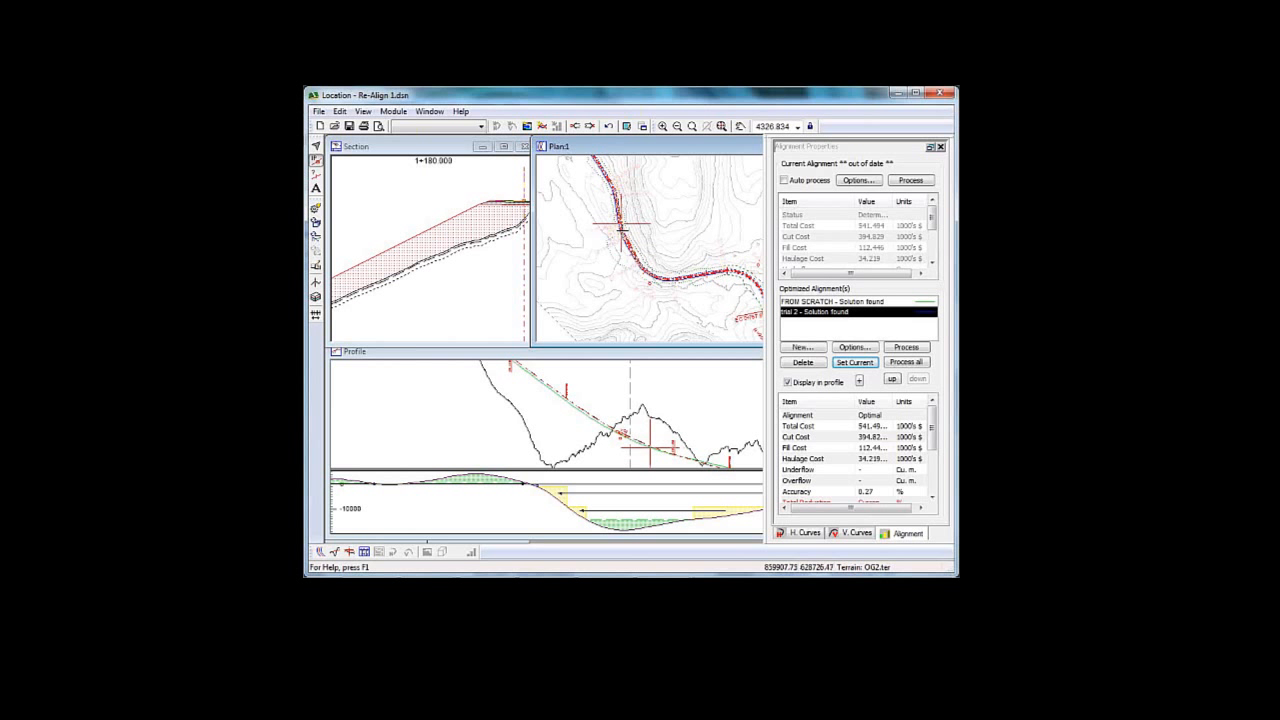
drag(621, 231, 680, 257)
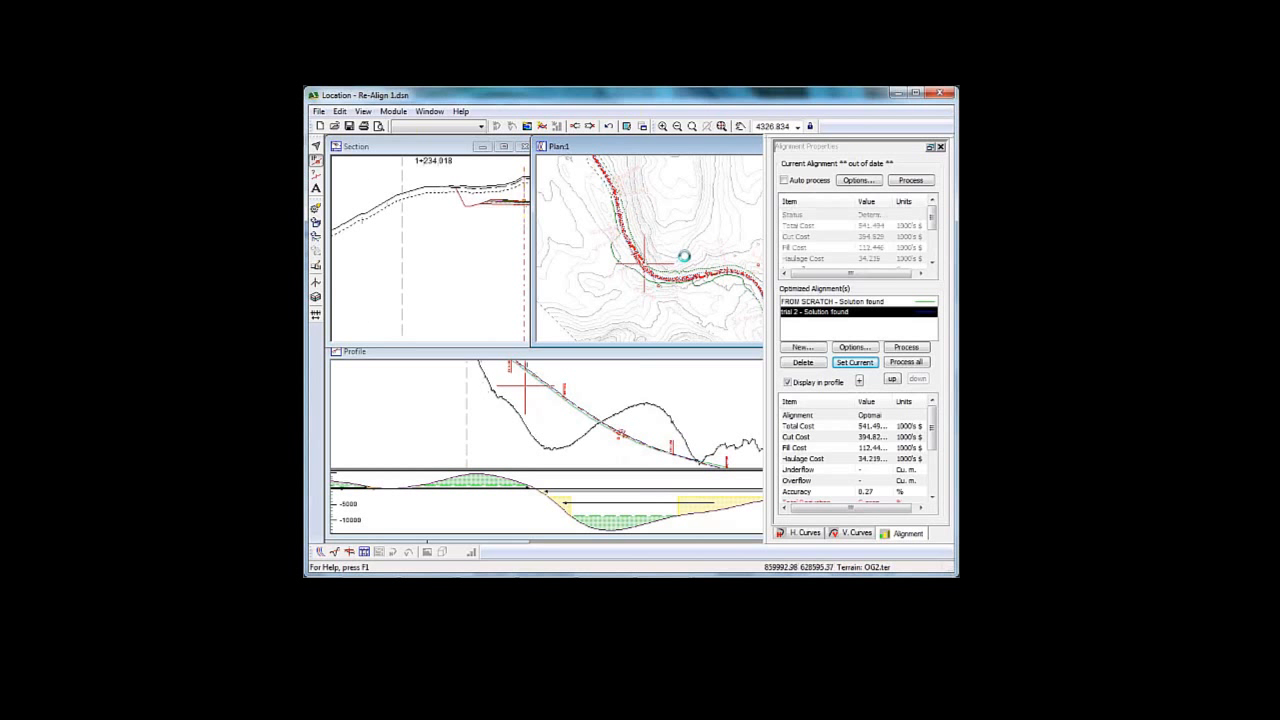
Step: Examine the realigned road's enlarged cross-sections point by point up to station 1+180, including the fill area there
click(443, 148)
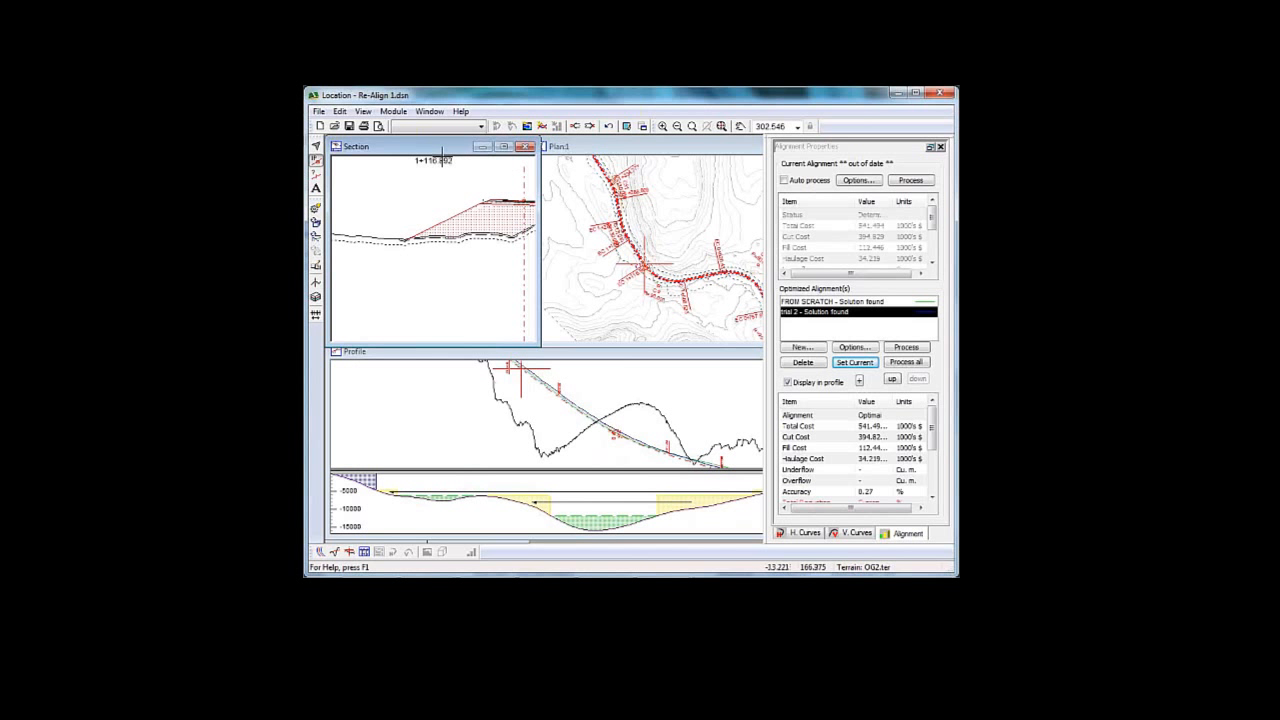
double_click(437, 148)
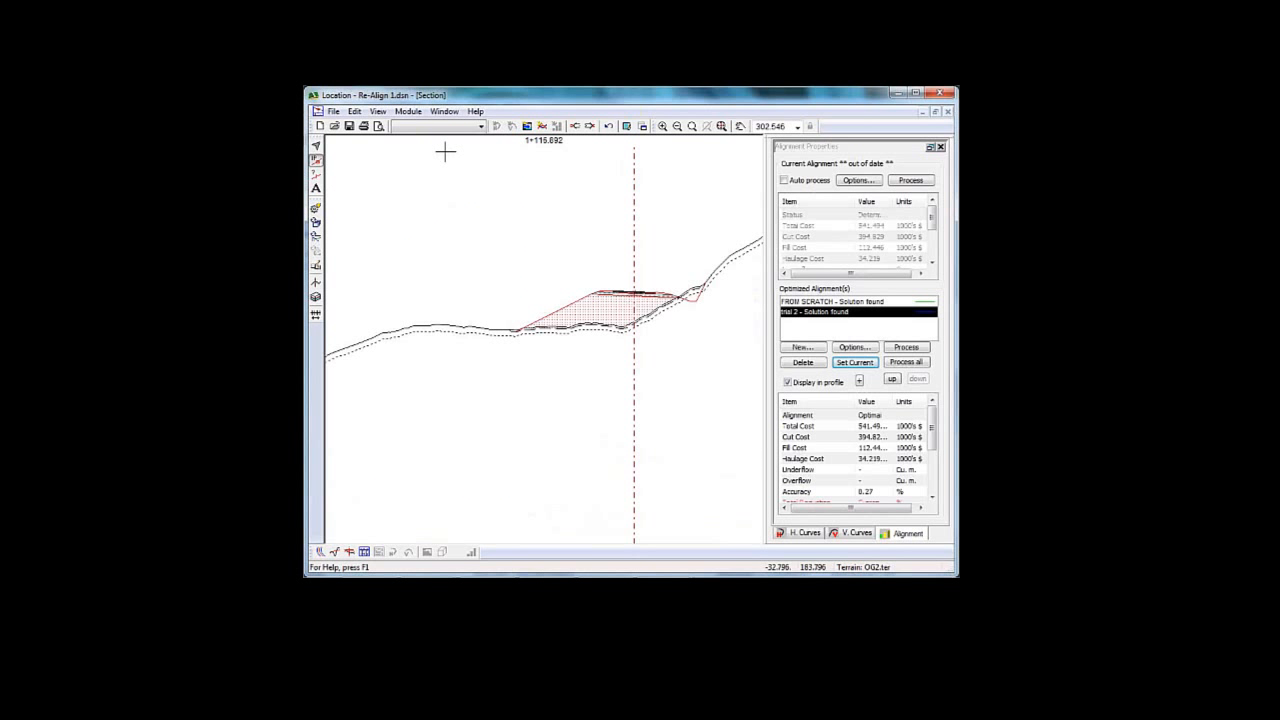
click(590, 127)
click(590, 127)
click(590, 127)
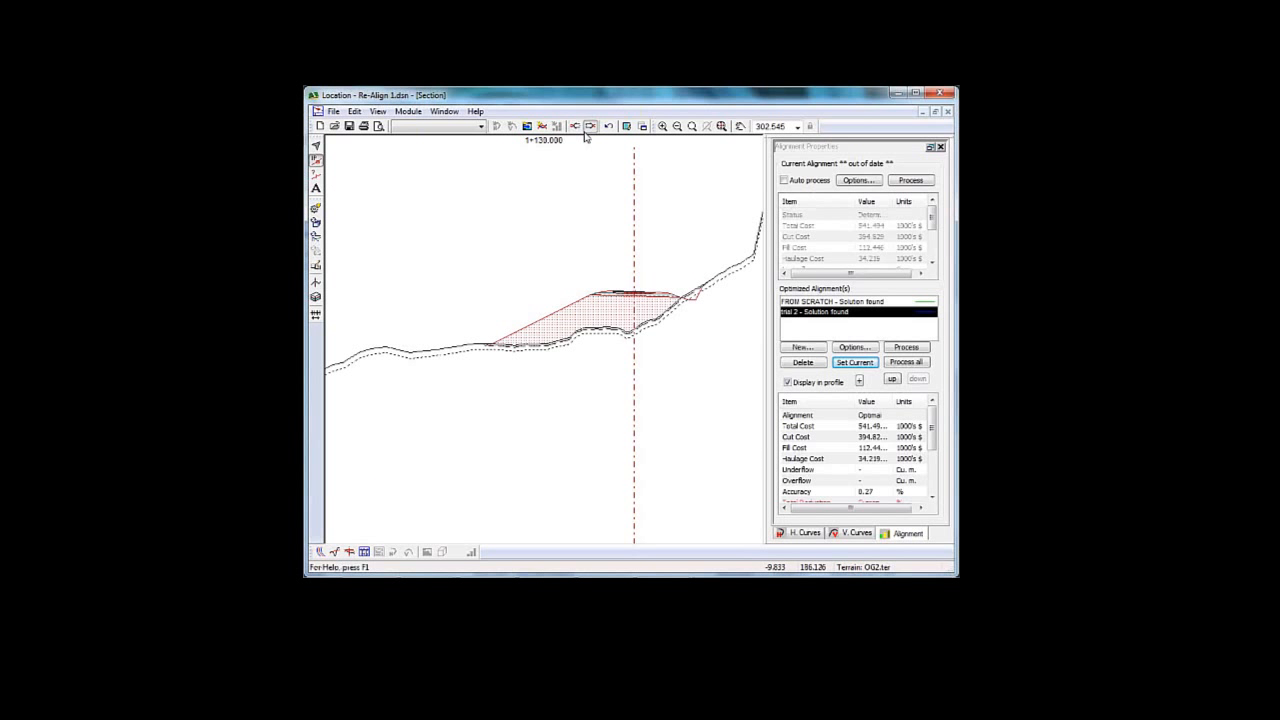
click(589, 128)
click(582, 133)
click(590, 127)
click(590, 127)
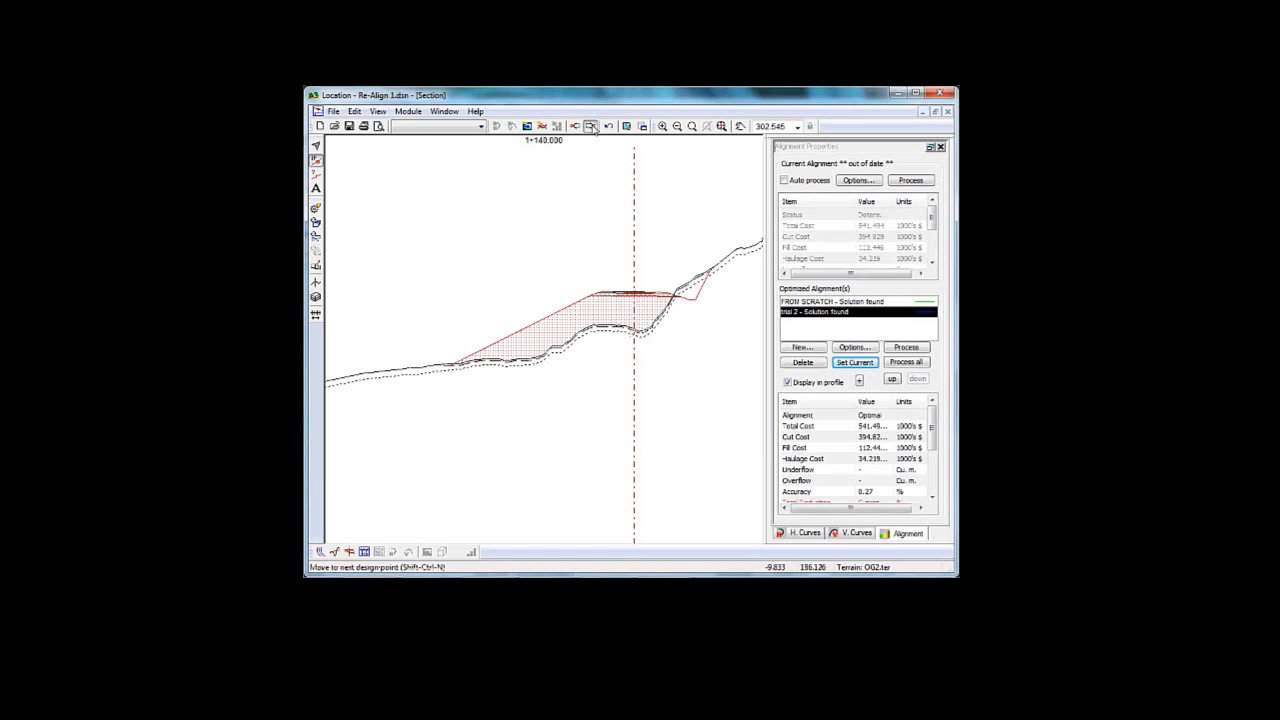
click(591, 127)
click(591, 127)
click(591, 127)
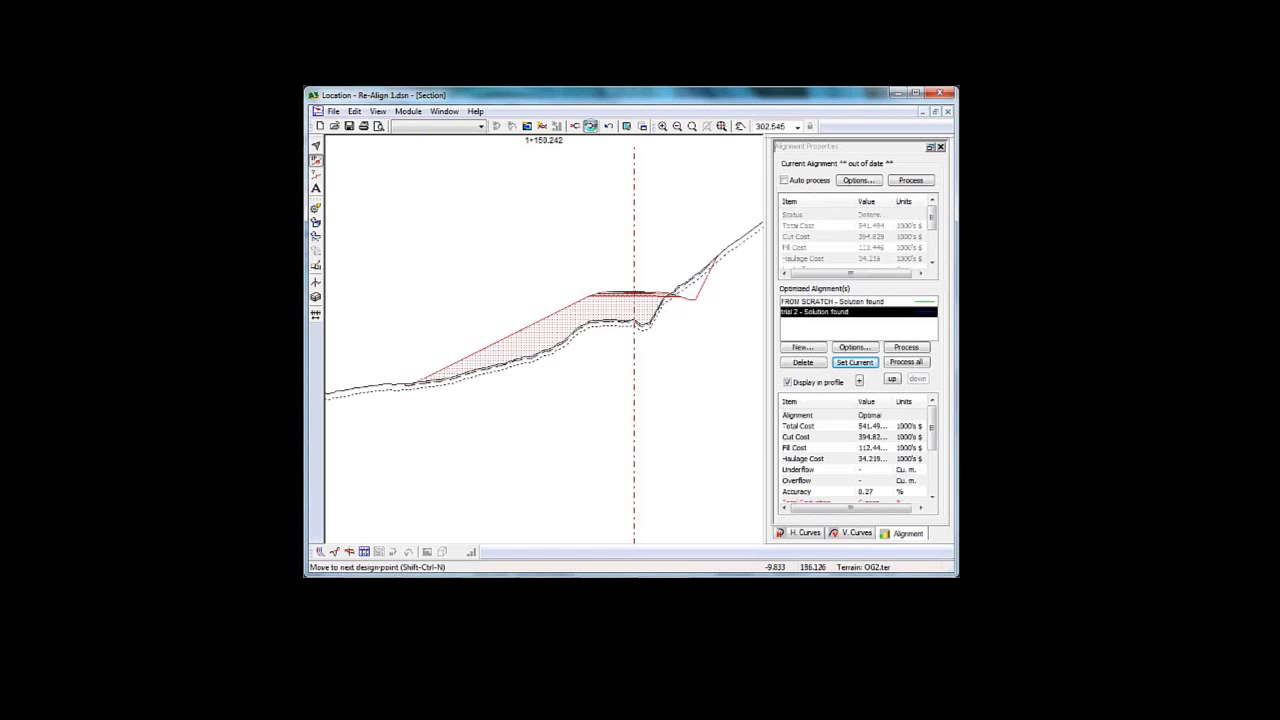
click(591, 127)
click(591, 127)
click(591, 127)
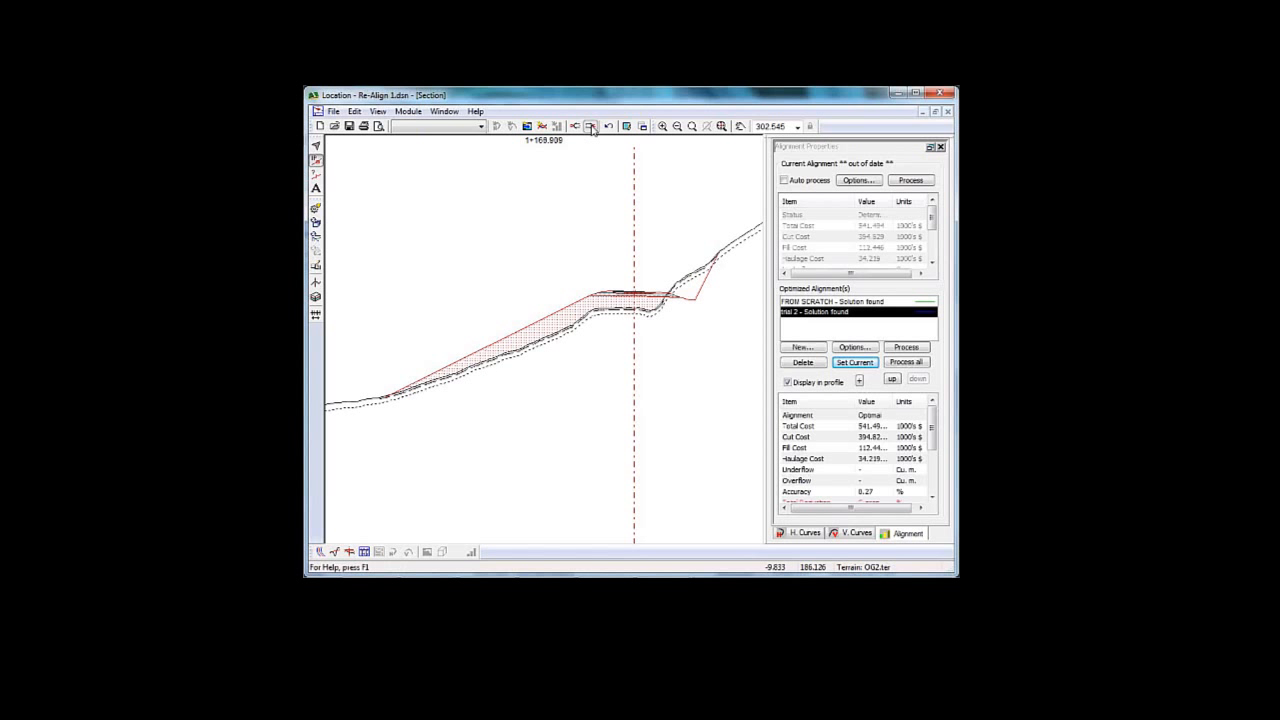
click(591, 127)
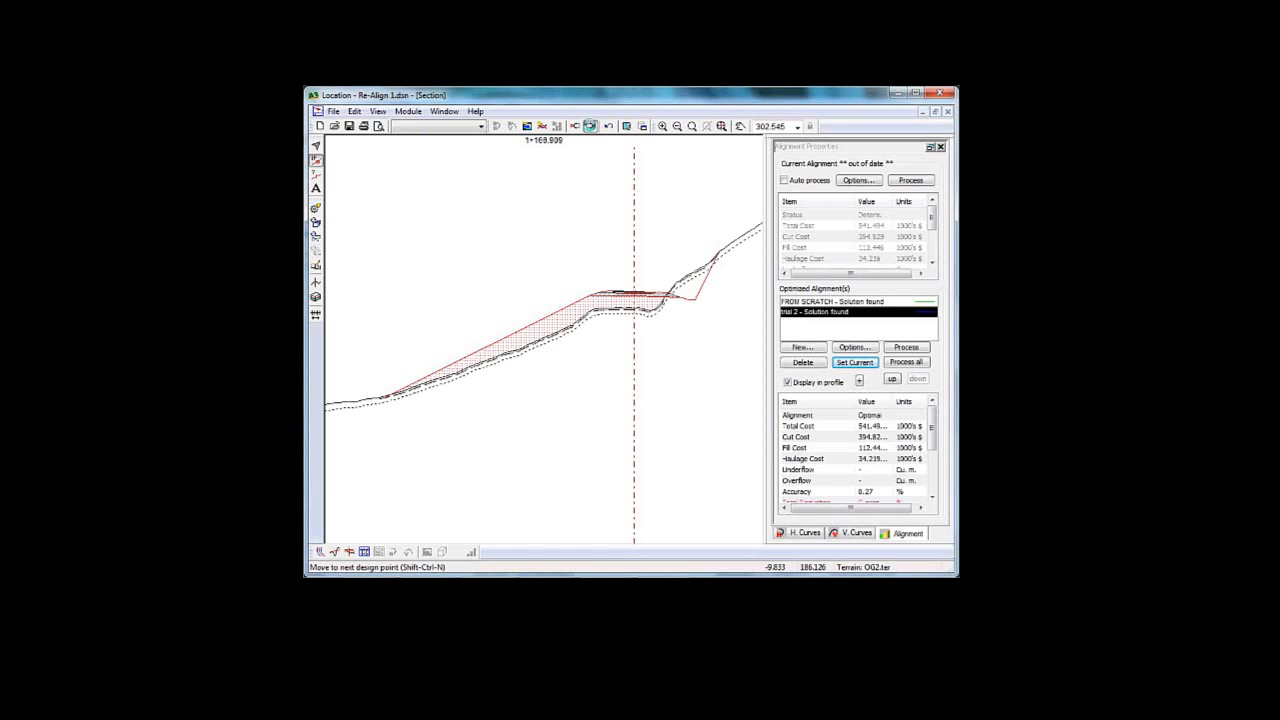
click(591, 127)
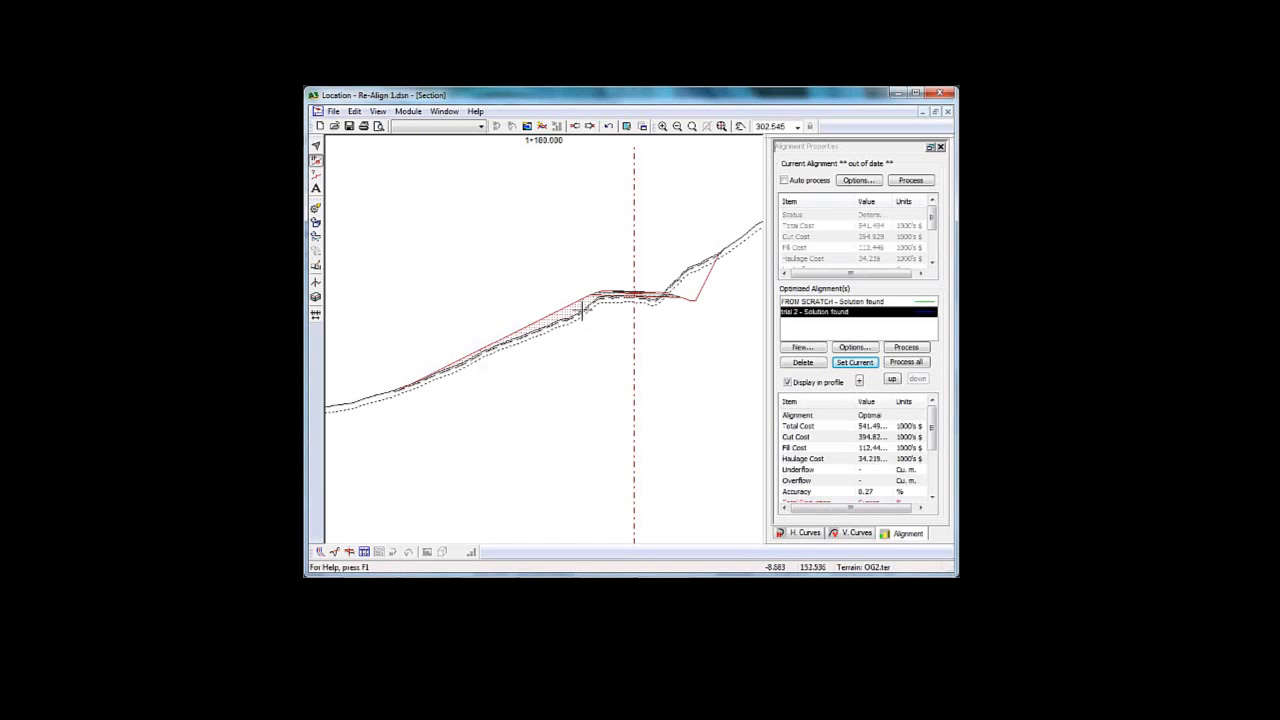
mouse_move(582, 309)
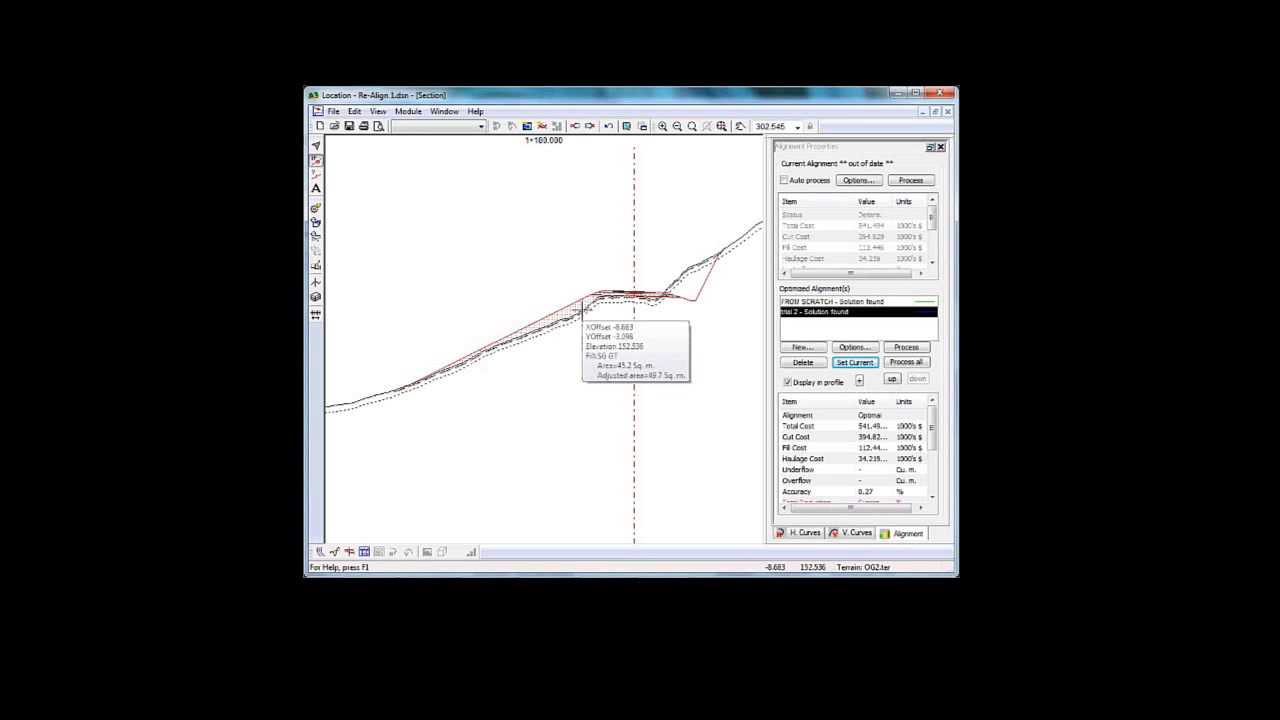
Step: Enable automatic processing, process the current alignment, and reprocess the trial 2 optimized alignment
click(785, 181)
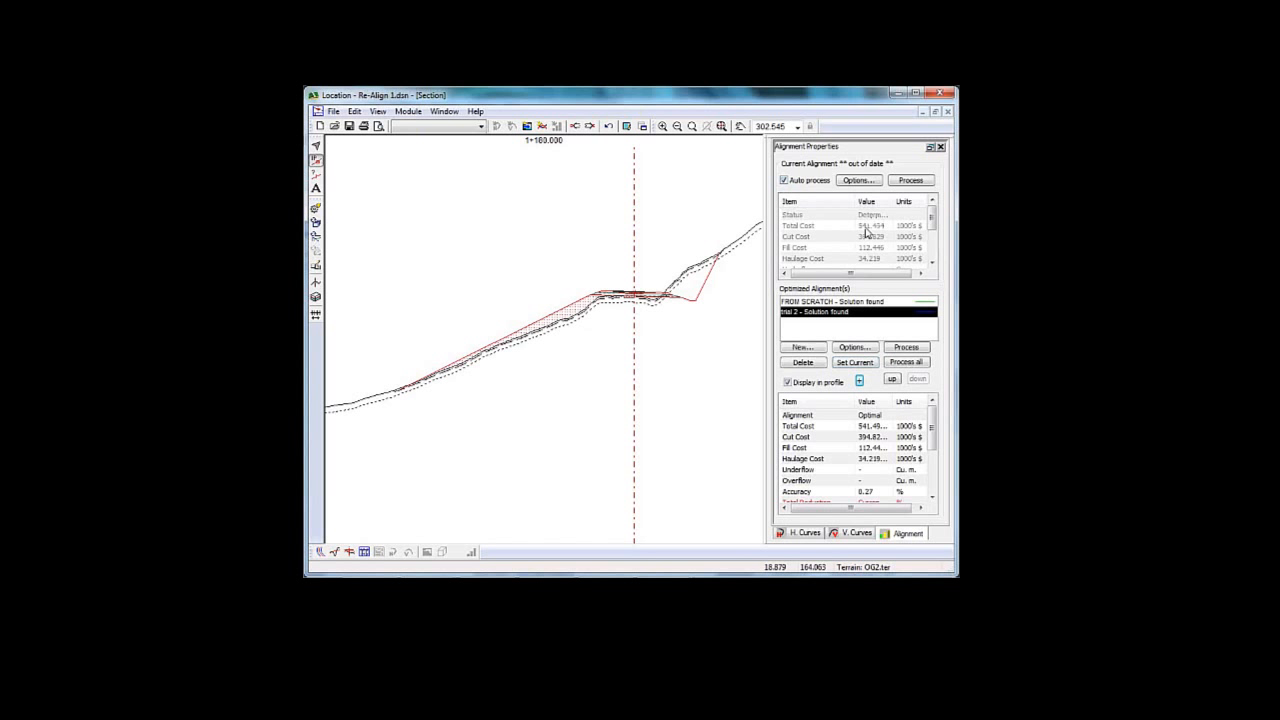
click(910, 180)
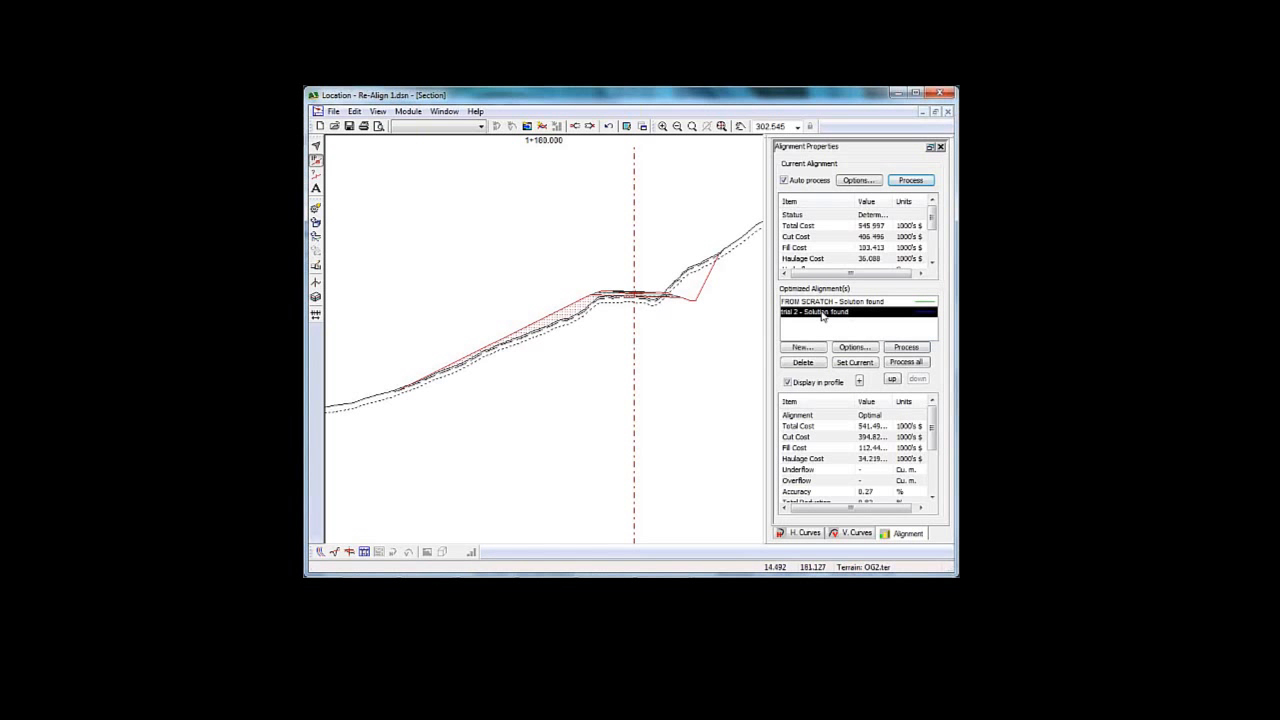
click(912, 350)
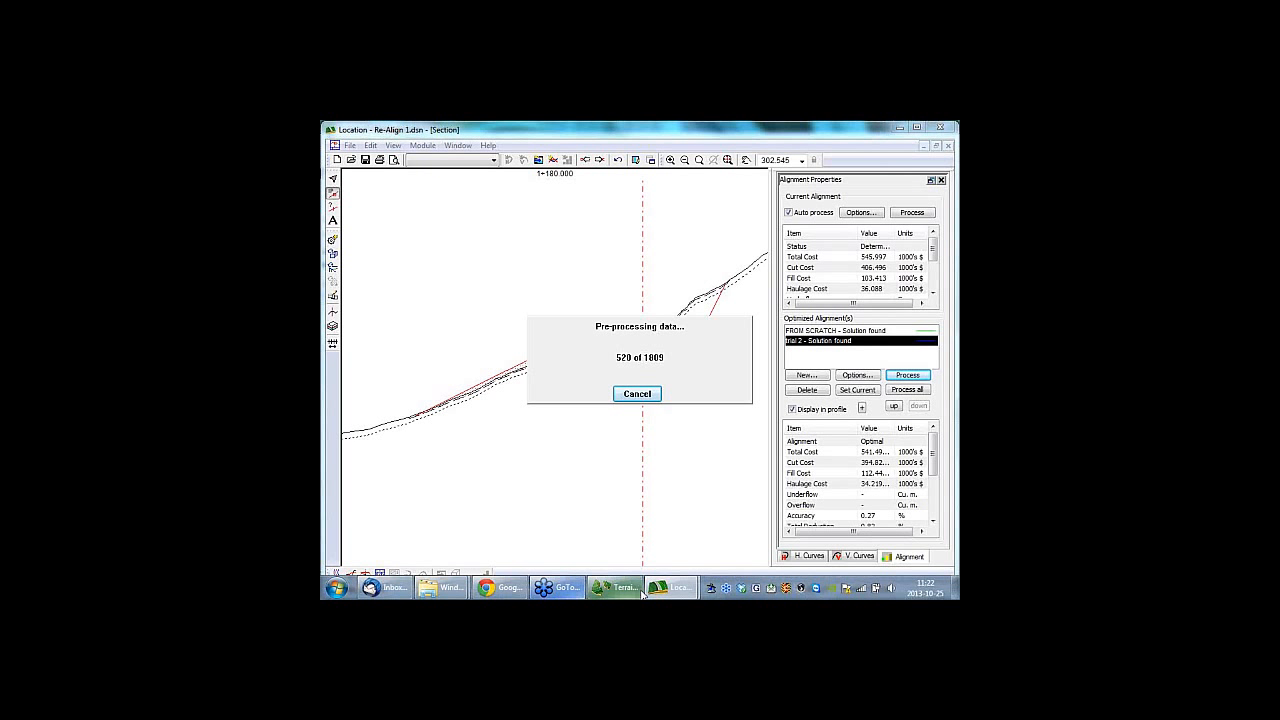
Step: Switch to the Re-Align 3 design window and show the beginning of the road in its plan
mouse_move(675, 588)
click(750, 514)
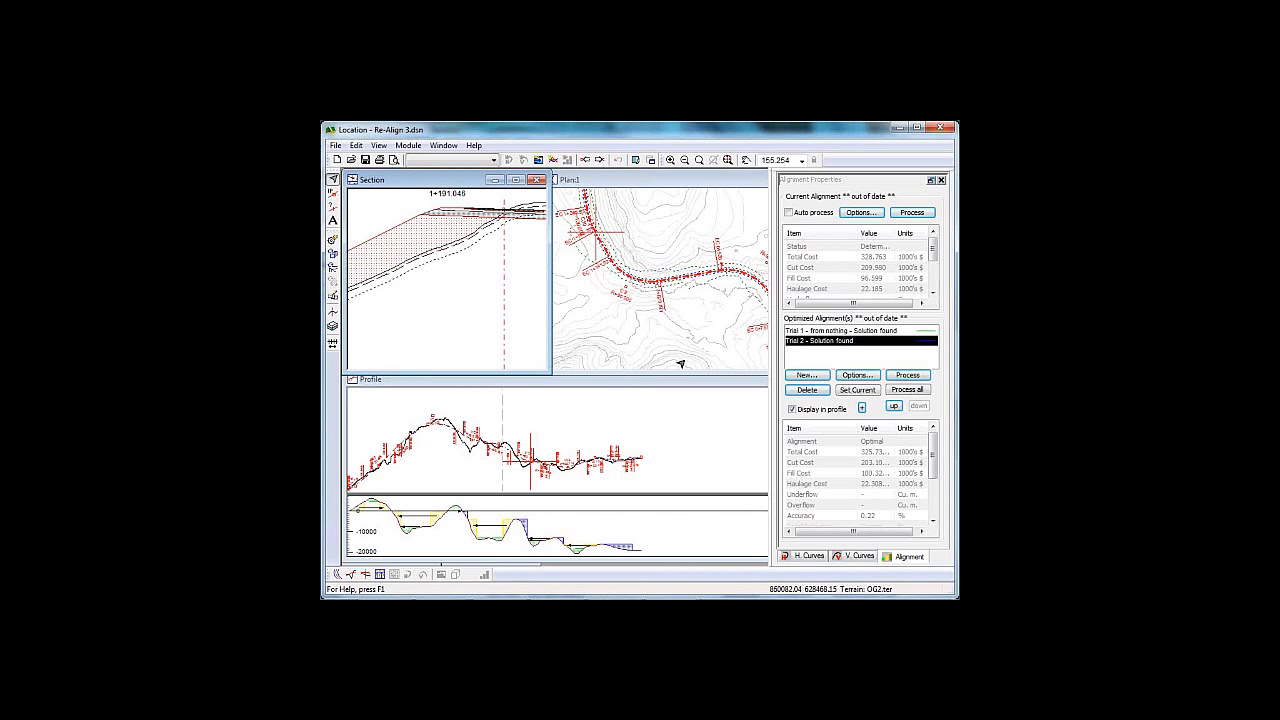
mouse_move(668, 463)
mouse_move(617, 295)
middle_down()
mouse_move(735, 283)
mouse_move(637, 254)
middle_up()
scroll(637, 254, down, 4)
mouse_move(720, 320)
middle_down()
mouse_move(643, 266)
mouse_move(651, 215)
middle_up()
scroll(651, 215, up, 1)
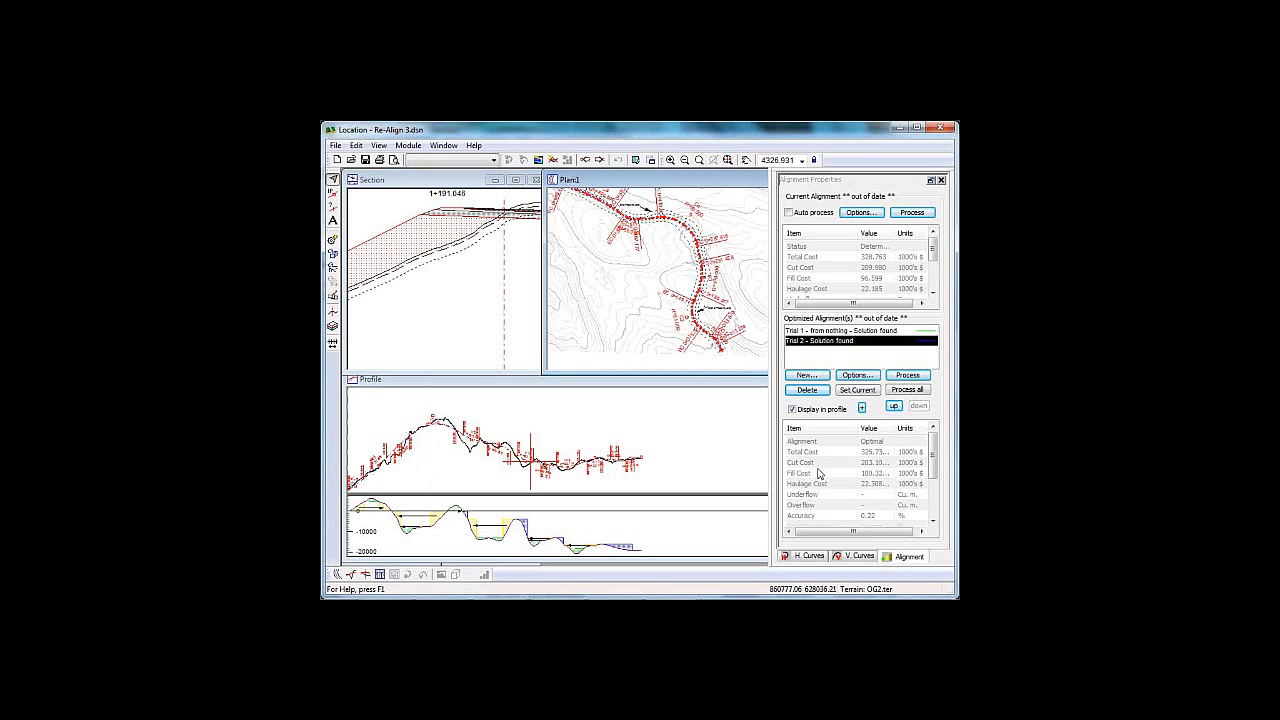
Step: Examine the design speed and radius of horizontal curve 4 near the beginning of the road
click(803, 557)
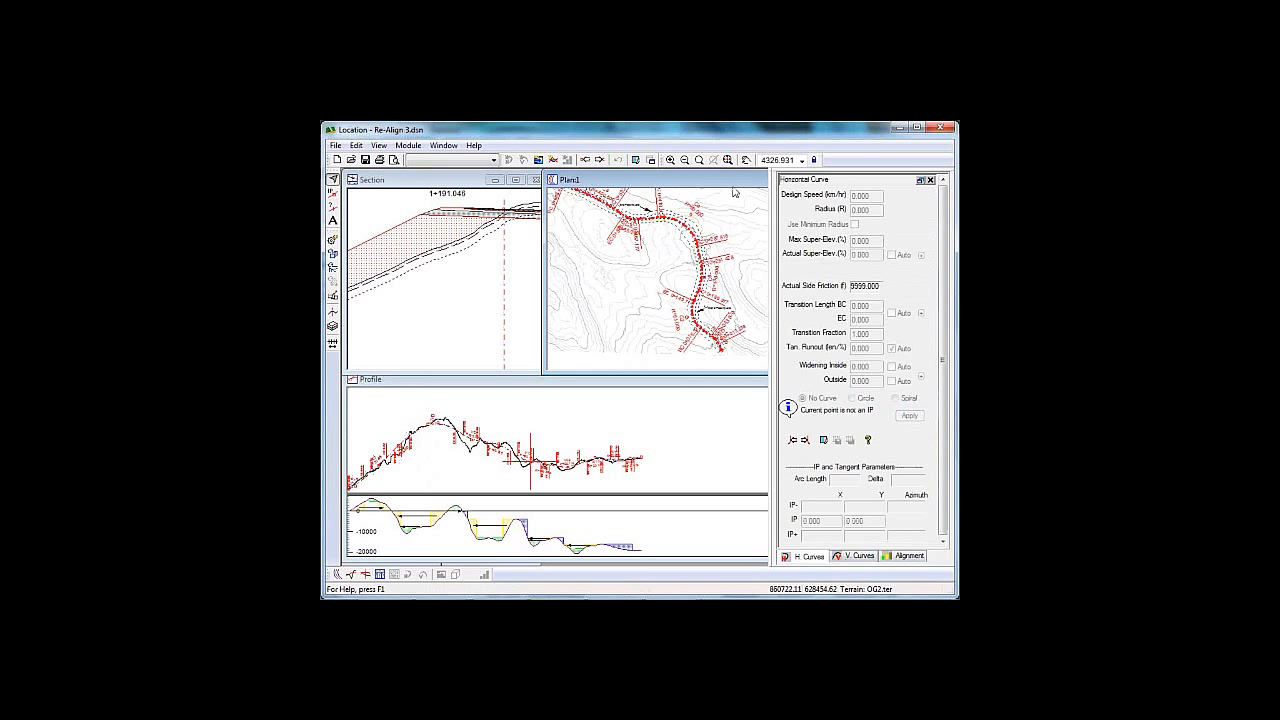
click(697, 246)
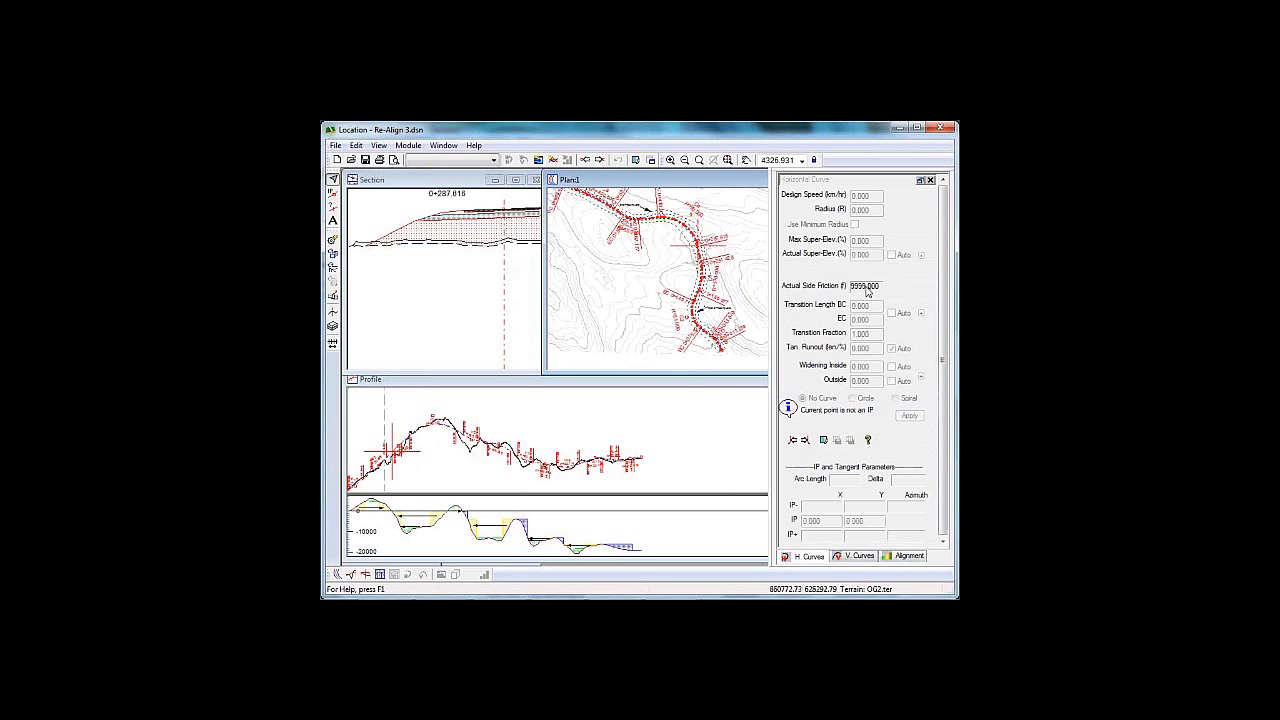
click(803, 440)
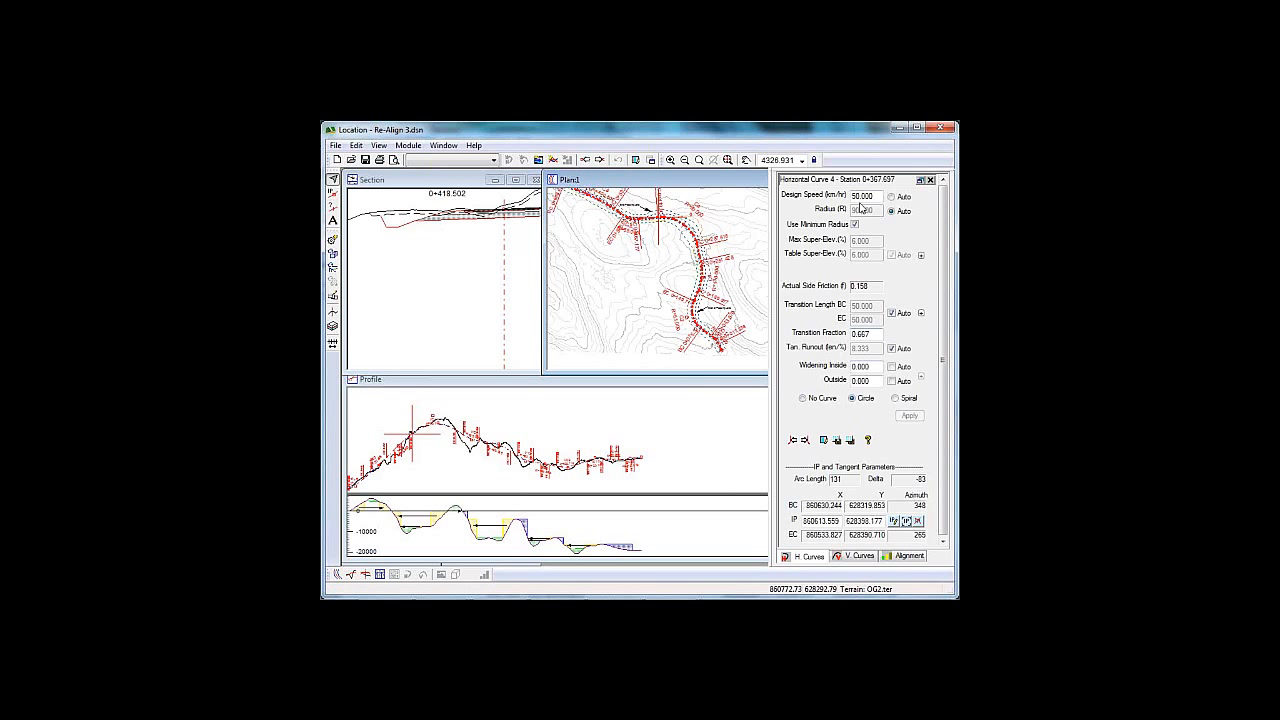
Step: Check the K value required for vertical curve 4 at a 50 km/hr design speed, using automatic curve parameters and sight distance
click(852, 557)
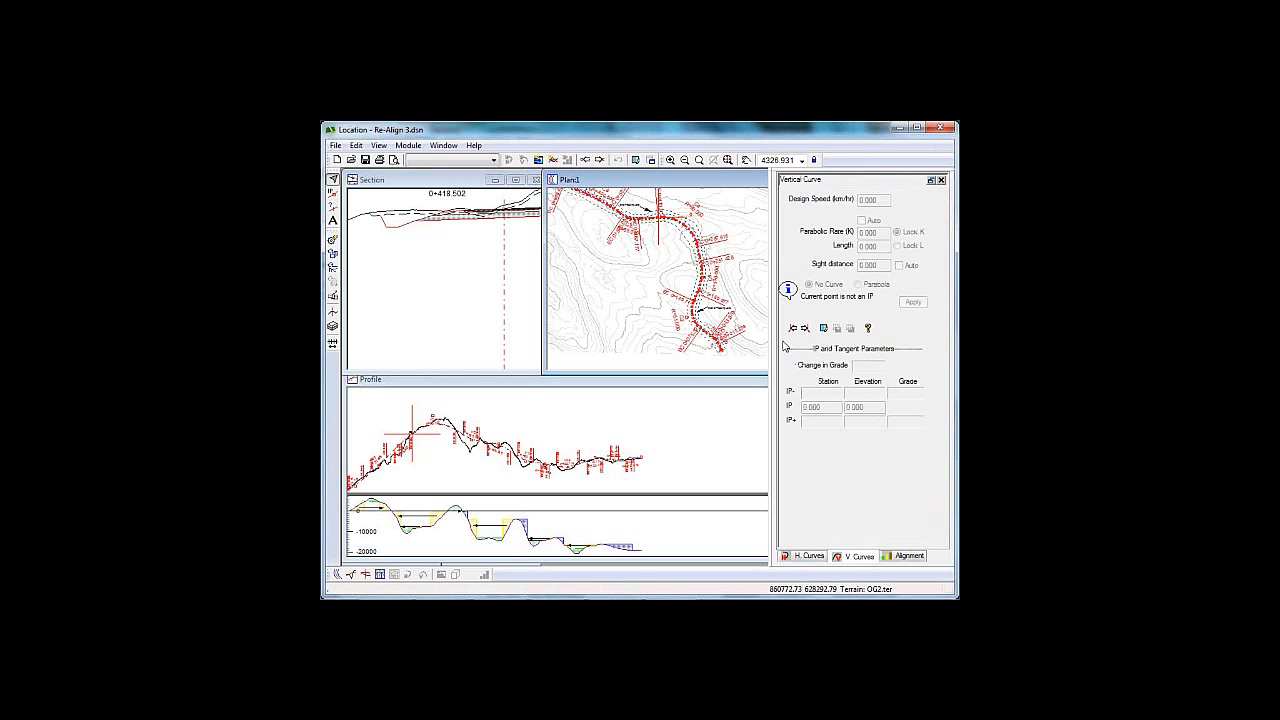
click(805, 329)
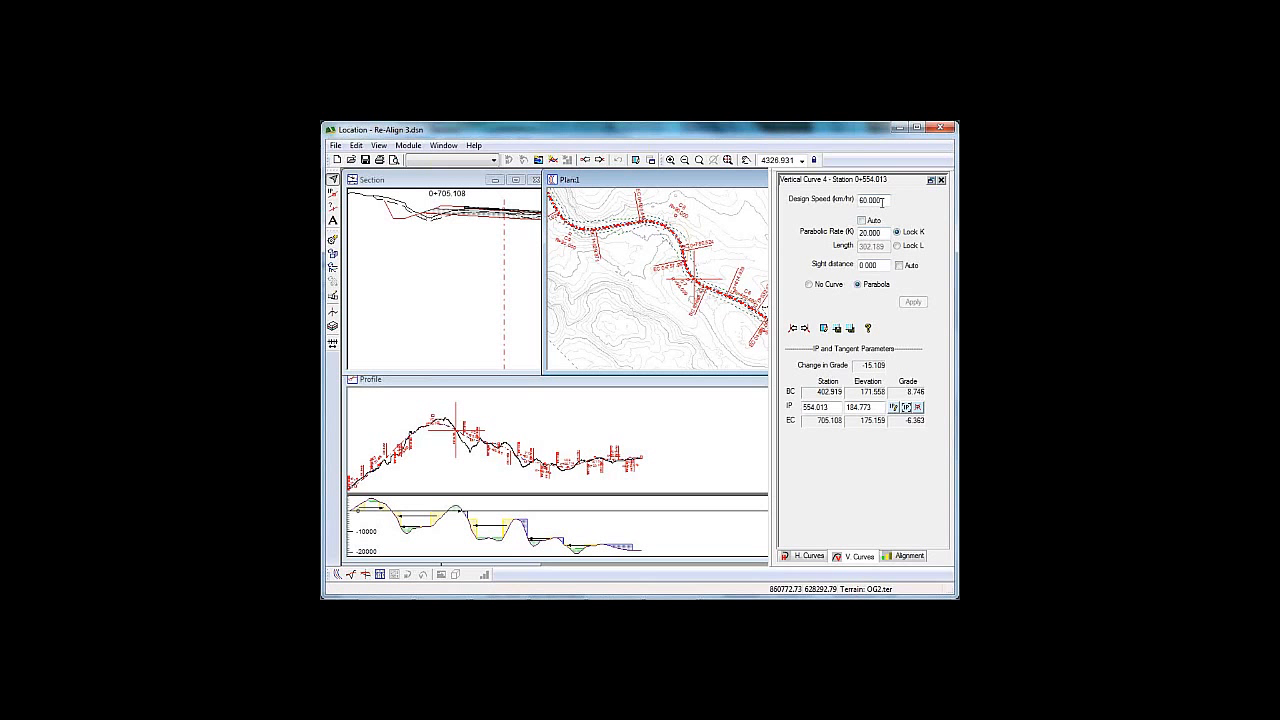
double_click(874, 200)
text(50)
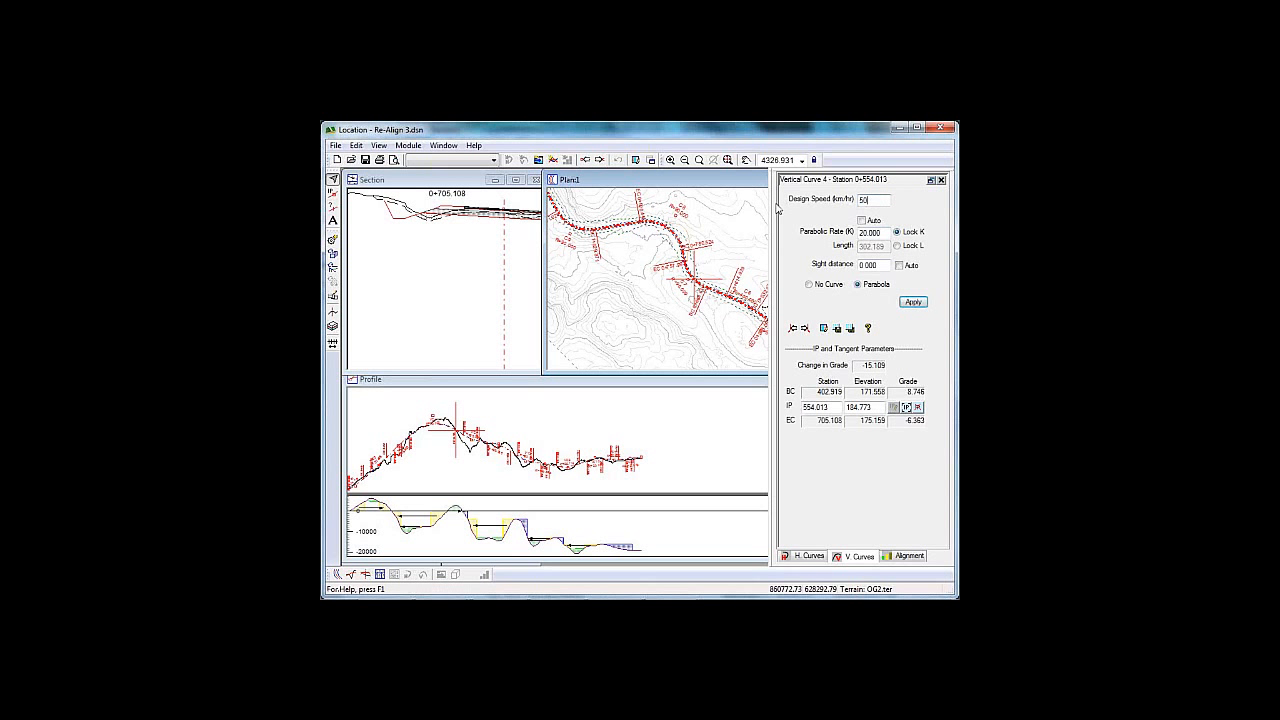
click(862, 221)
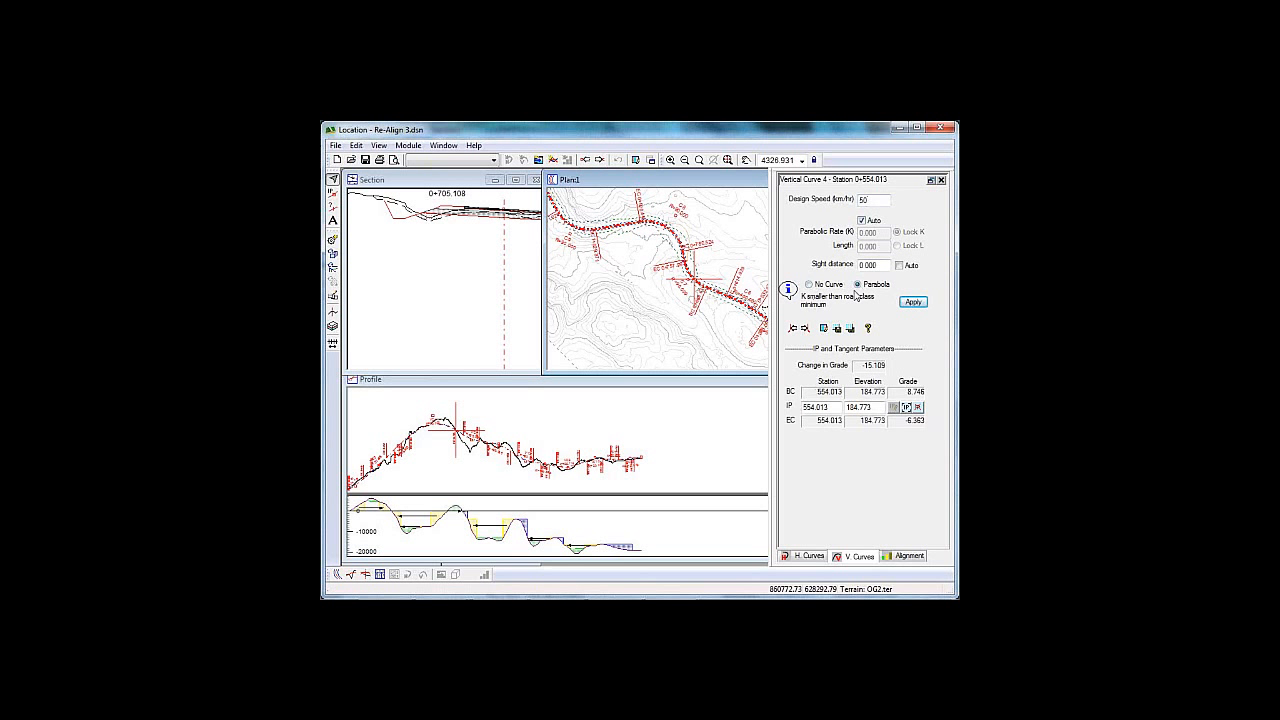
click(899, 265)
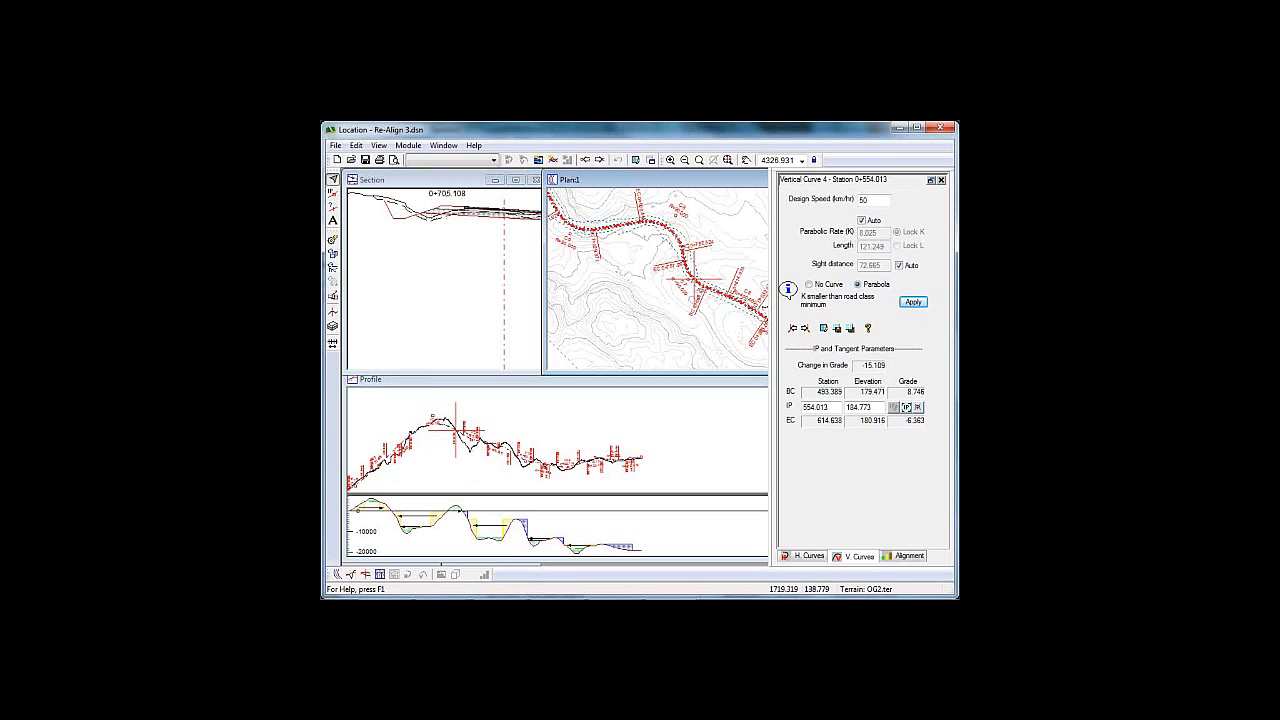
Step: Create a new optimized alignment from Trial 2, described as "Trial 3 50kmph to 500", and open its grade and curvature constraints
click(909, 556)
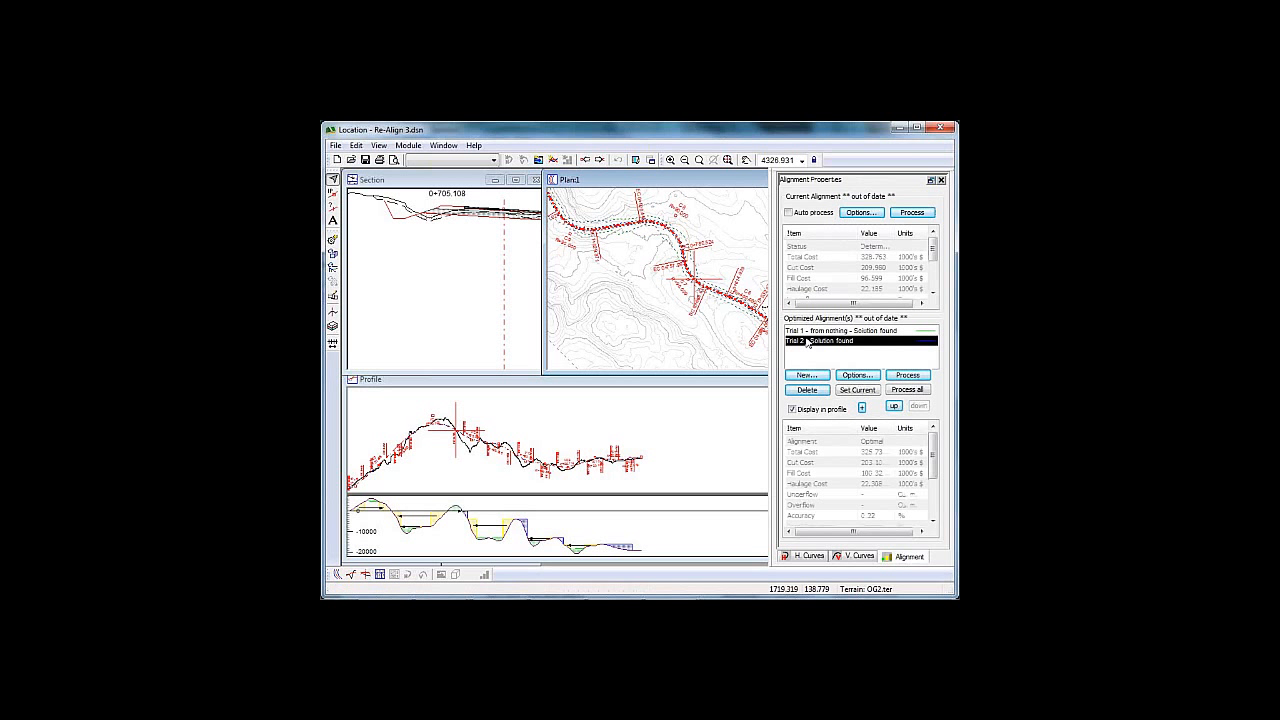
click(810, 377)
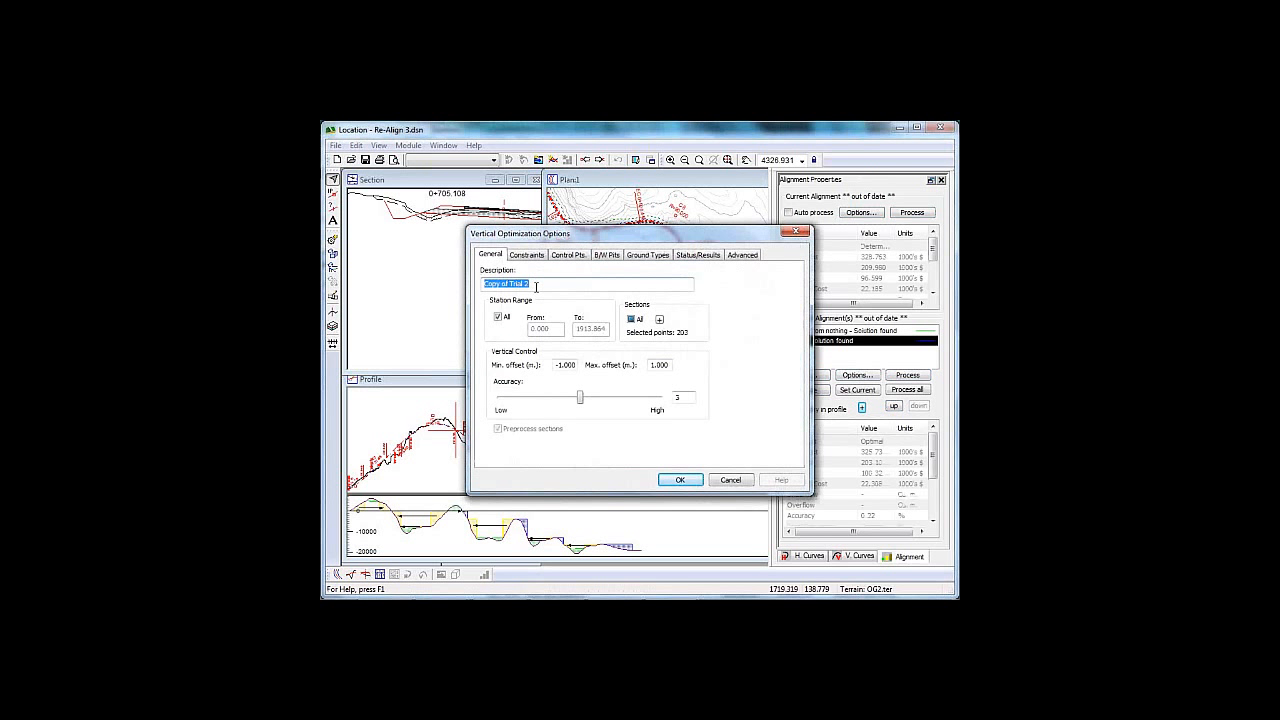
text(Trial 3 50kmph to 500)
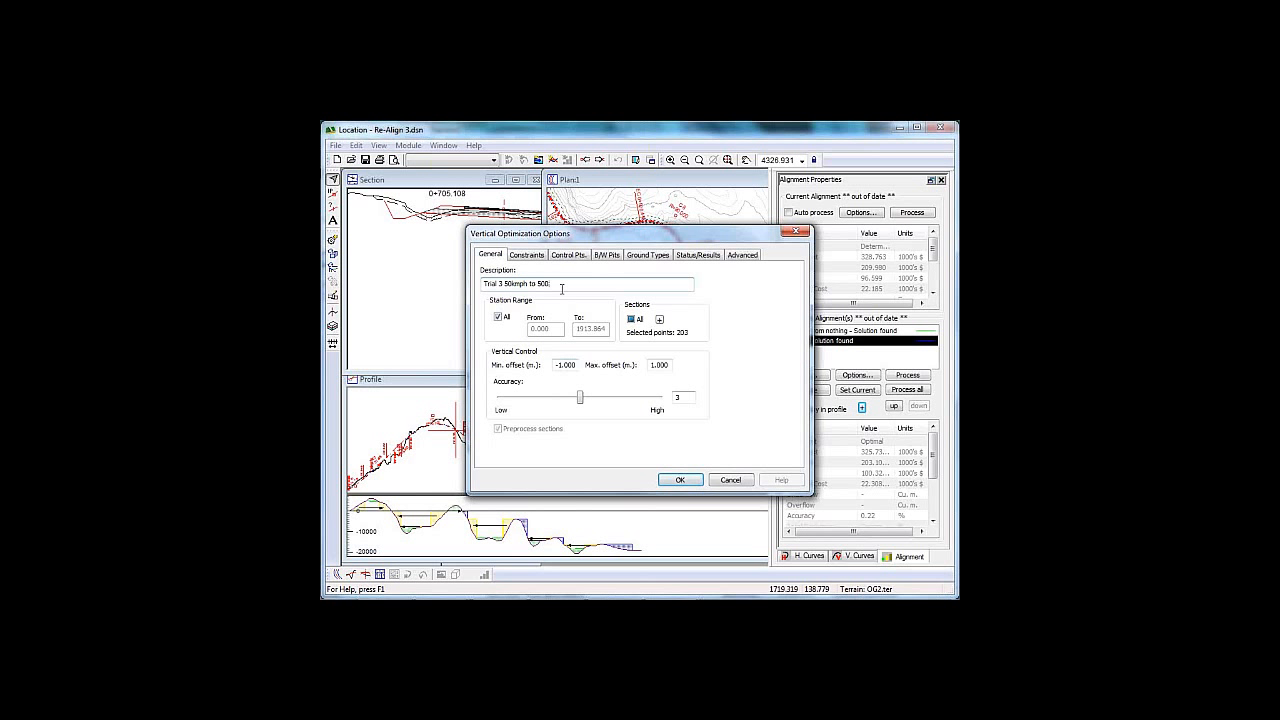
click(527, 256)
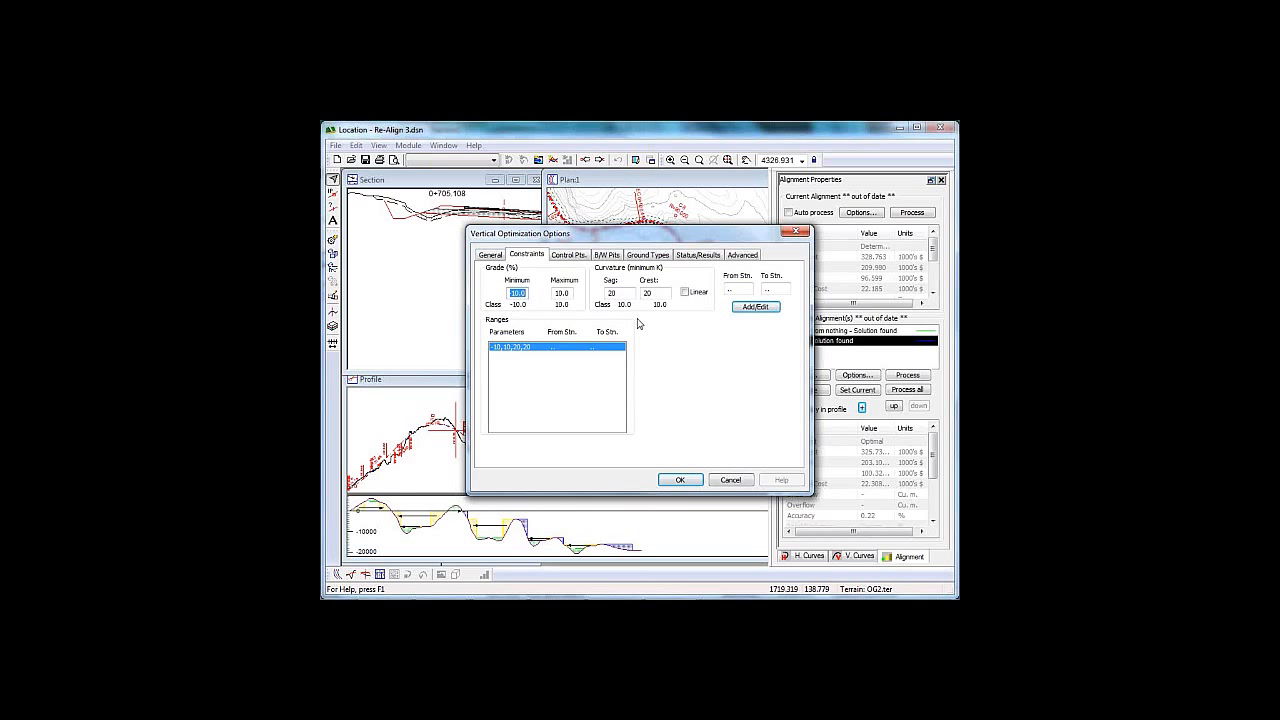
Step: Add a vertical constraint range ending at station 500 with minimum sag and crest K values of 10, and apply the options
drag(619, 292, 601, 291)
double_click(744, 291)
key(Tab)
click(757, 309)
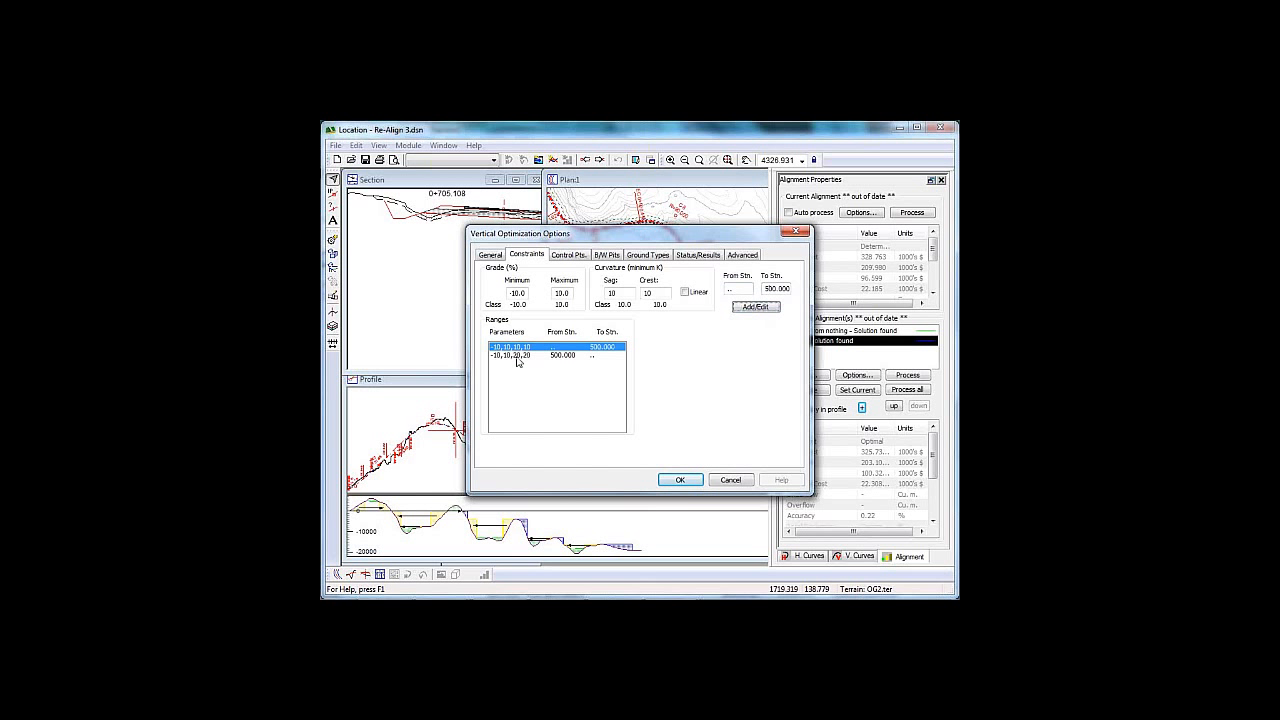
click(683, 480)
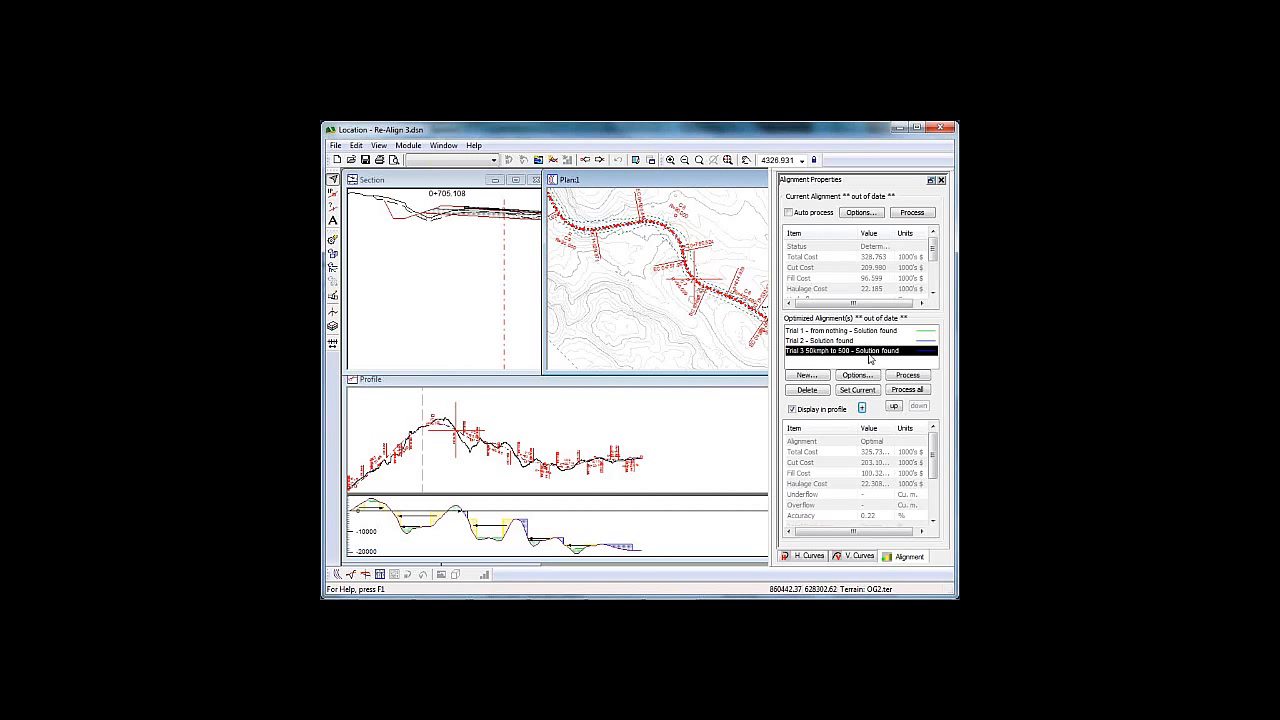
Step: Give the Trial 3 alignment a dashed line type in its display options and process its vertical optimization
click(861, 408)
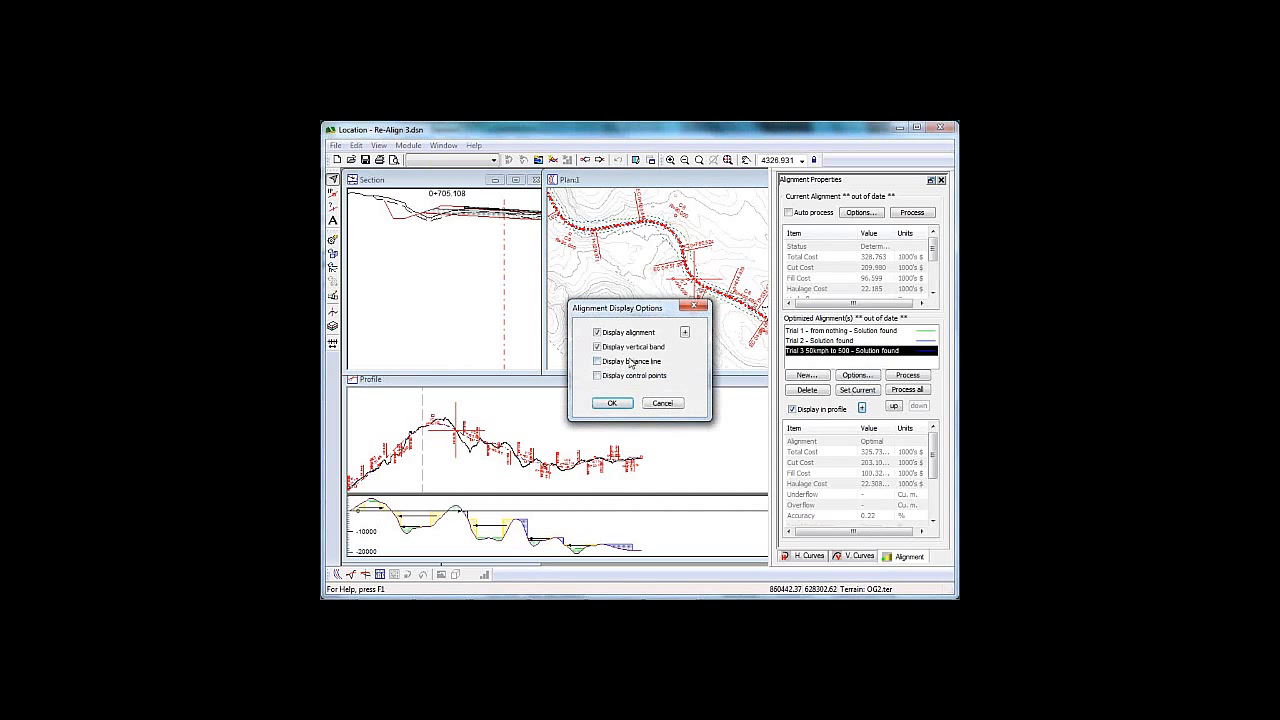
click(684, 334)
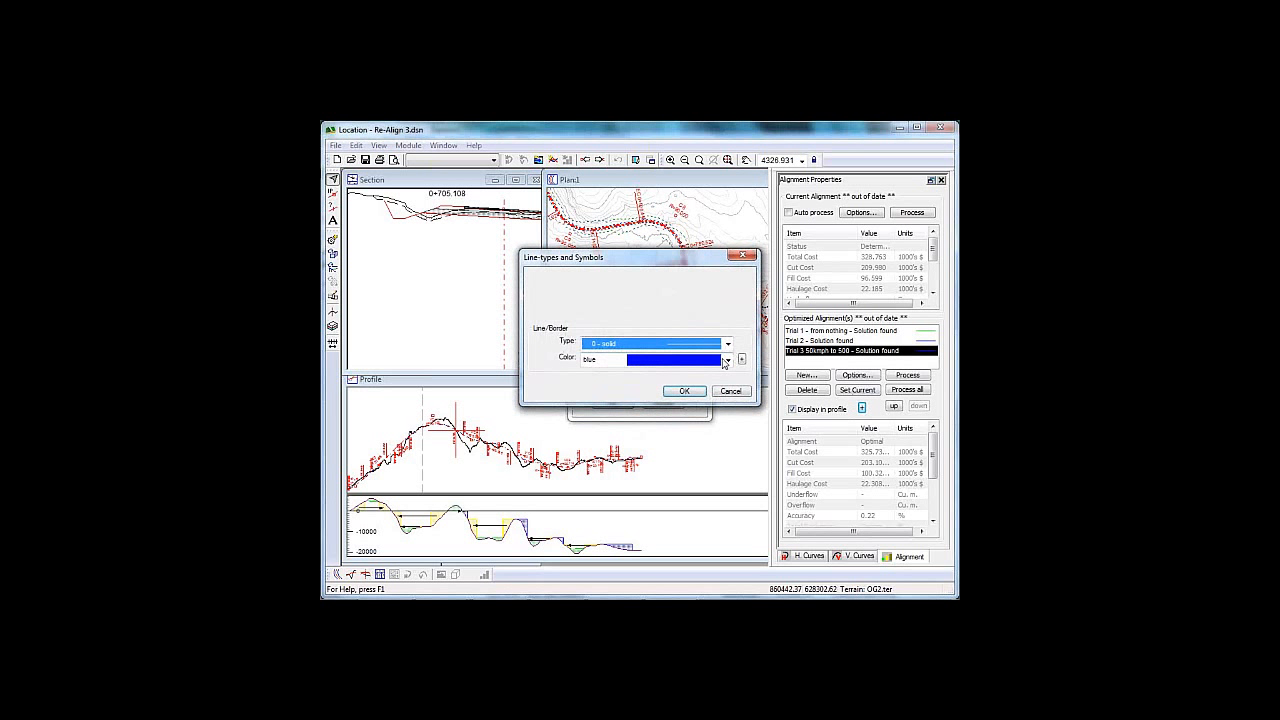
click(728, 343)
click(700, 366)
click(690, 391)
click(612, 403)
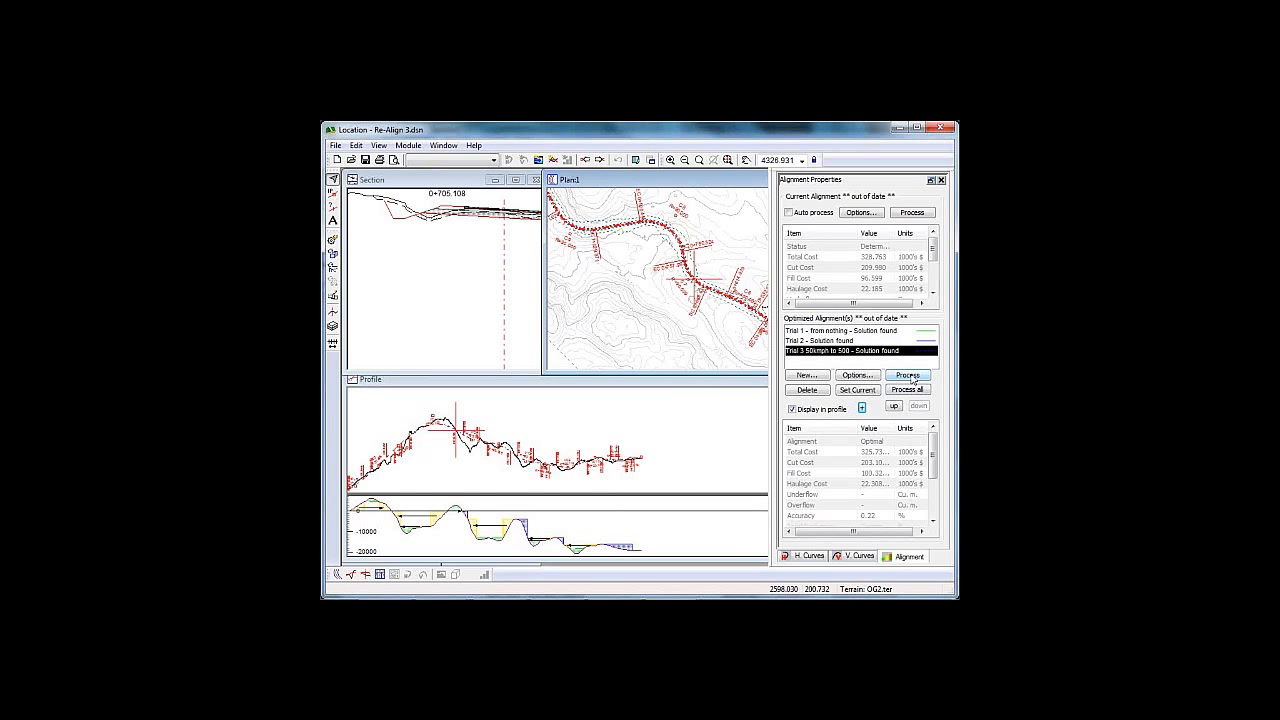
click(908, 375)
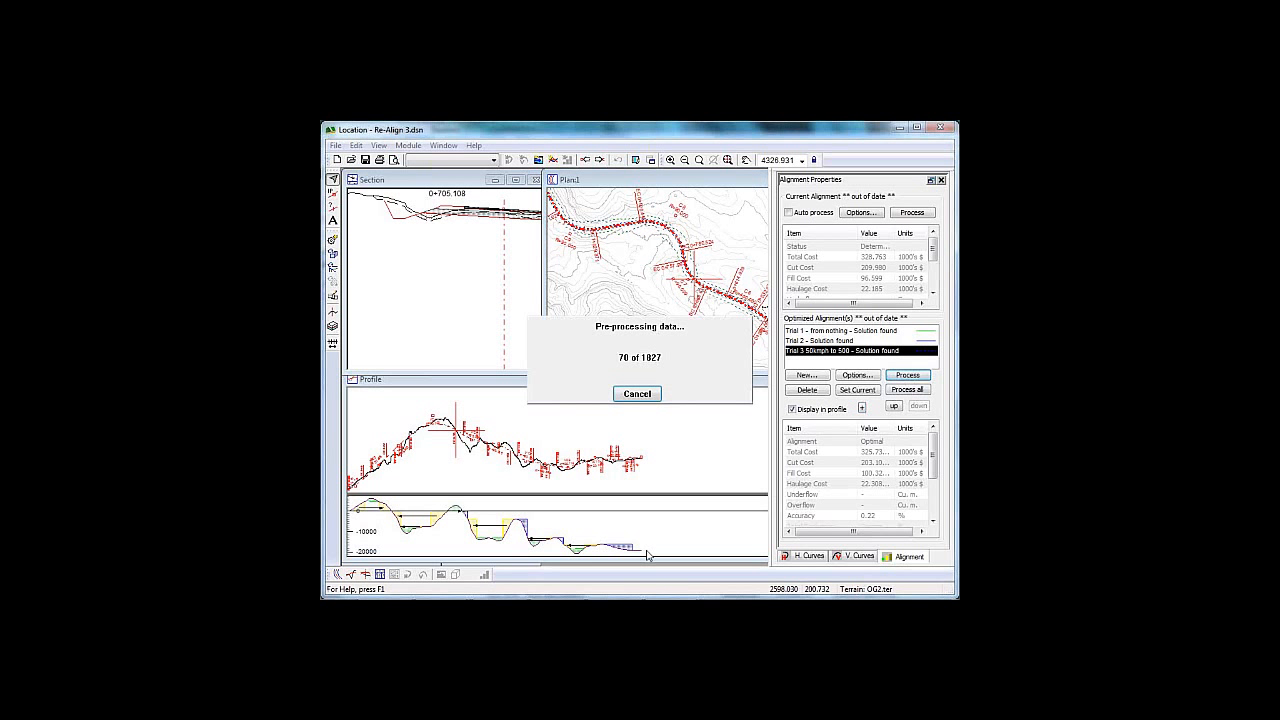
Step: Switch to the Re-Align 1 design and show its profile around the compared alignments
mouse_move(672, 588)
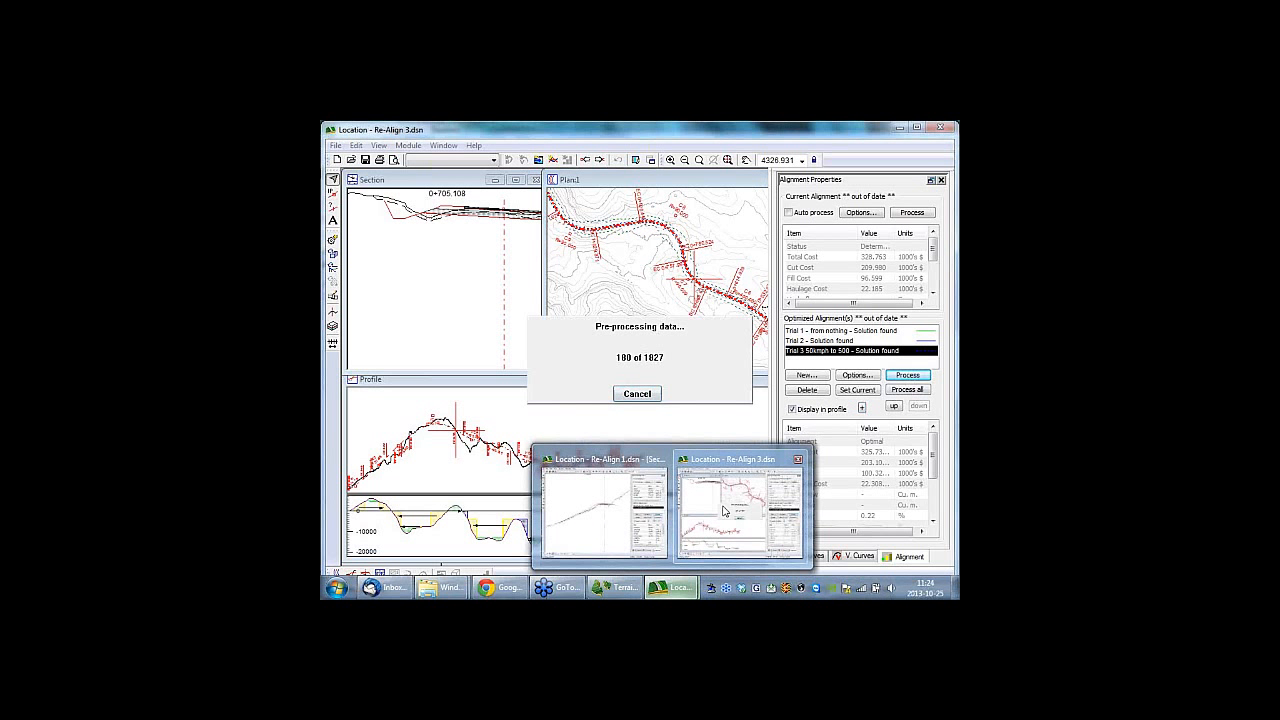
click(632, 514)
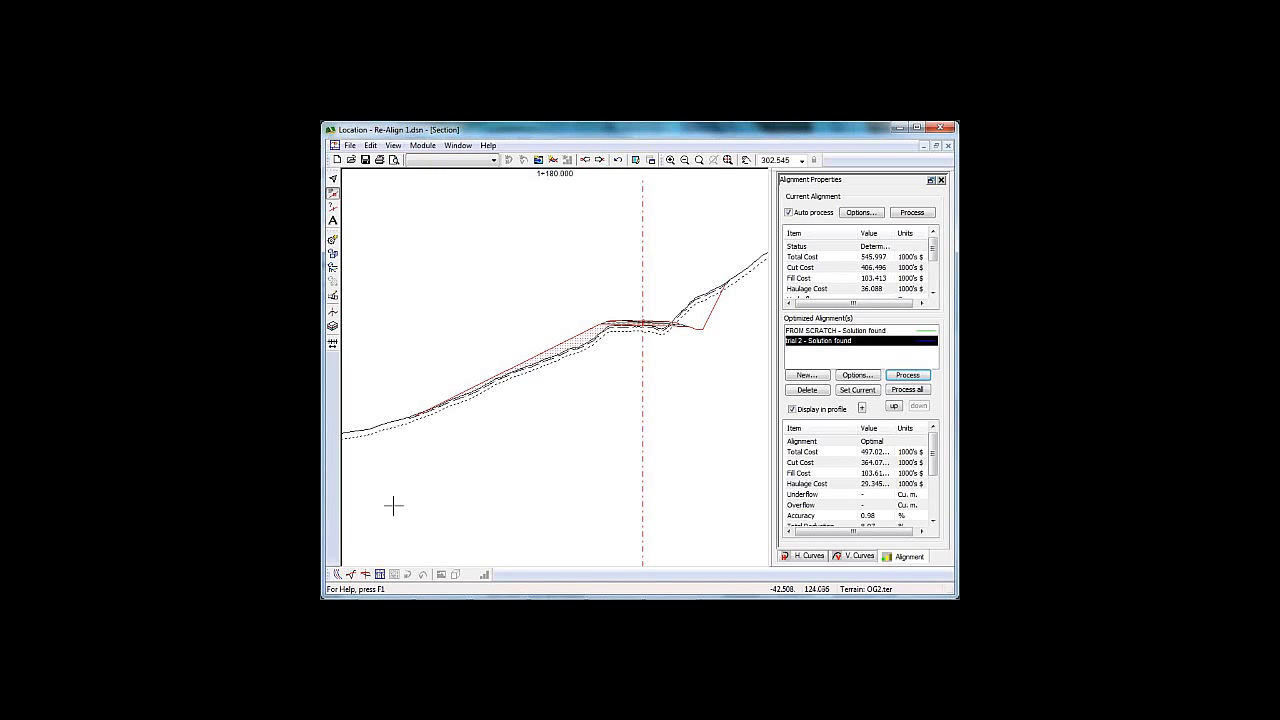
click(351, 575)
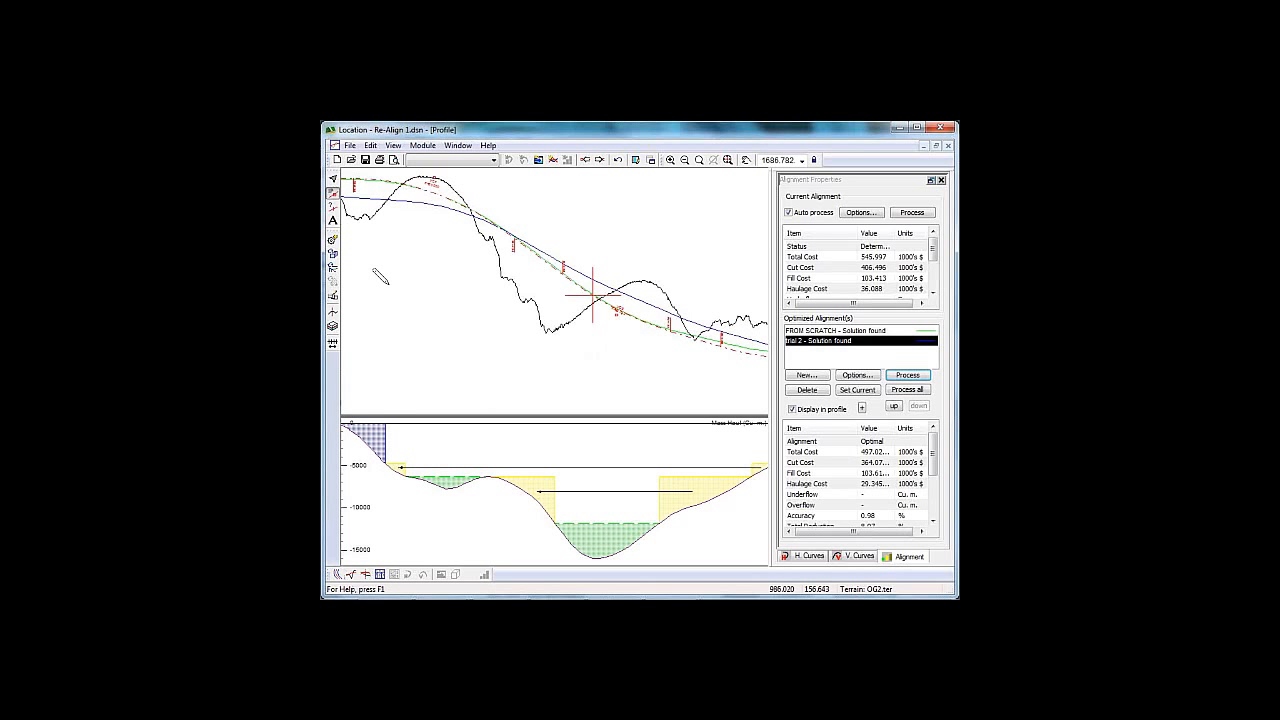
middle_drag(390, 286, 510, 318)
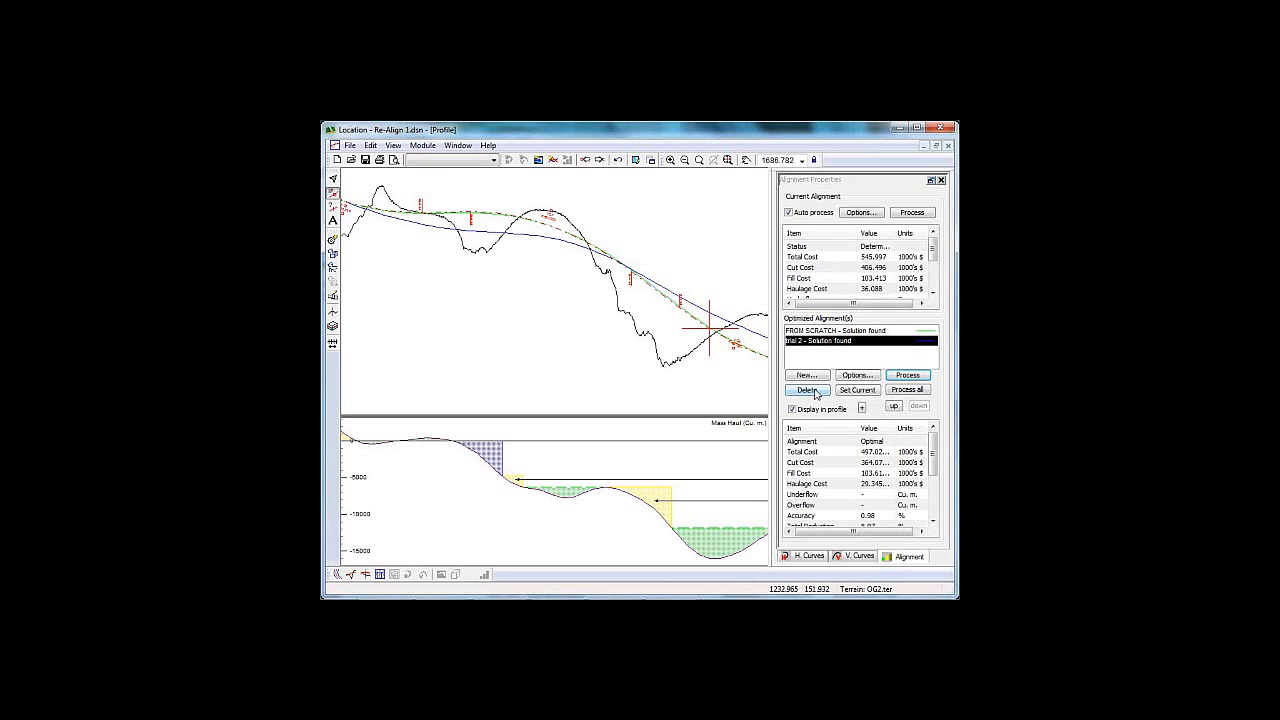
Step: Check the line type and color used to display trial 2 without changing them
click(862, 409)
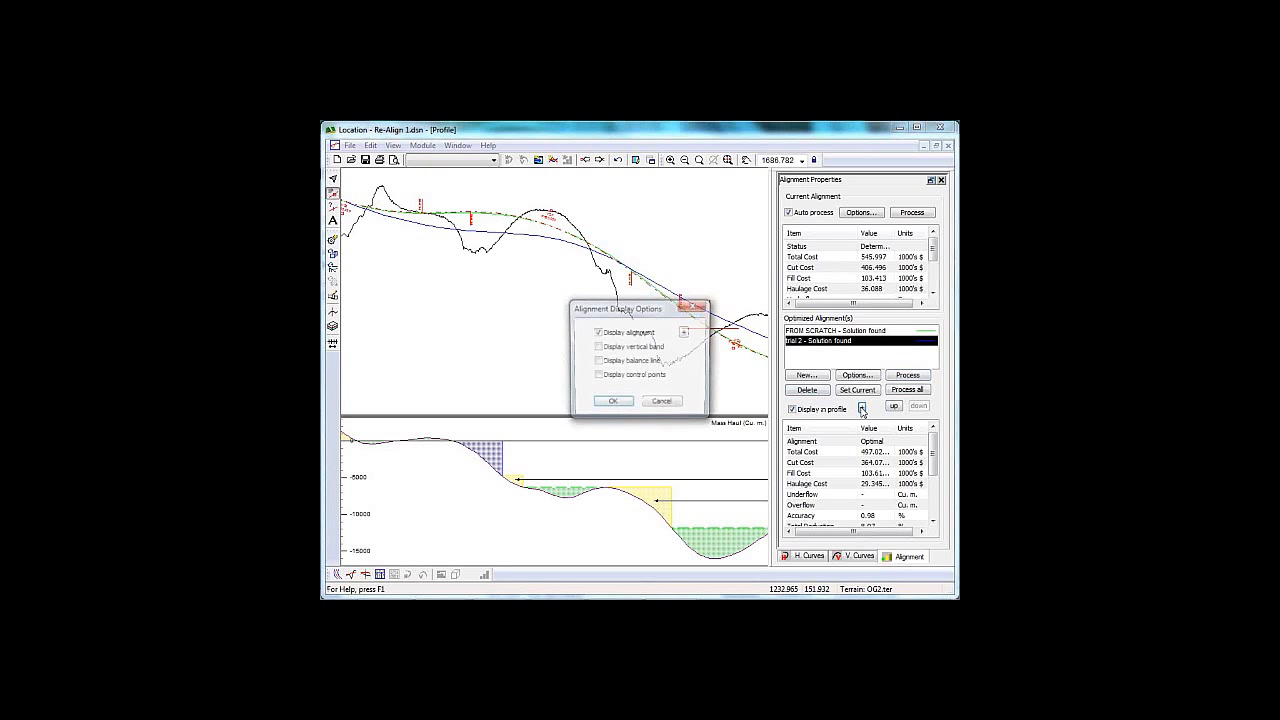
click(685, 332)
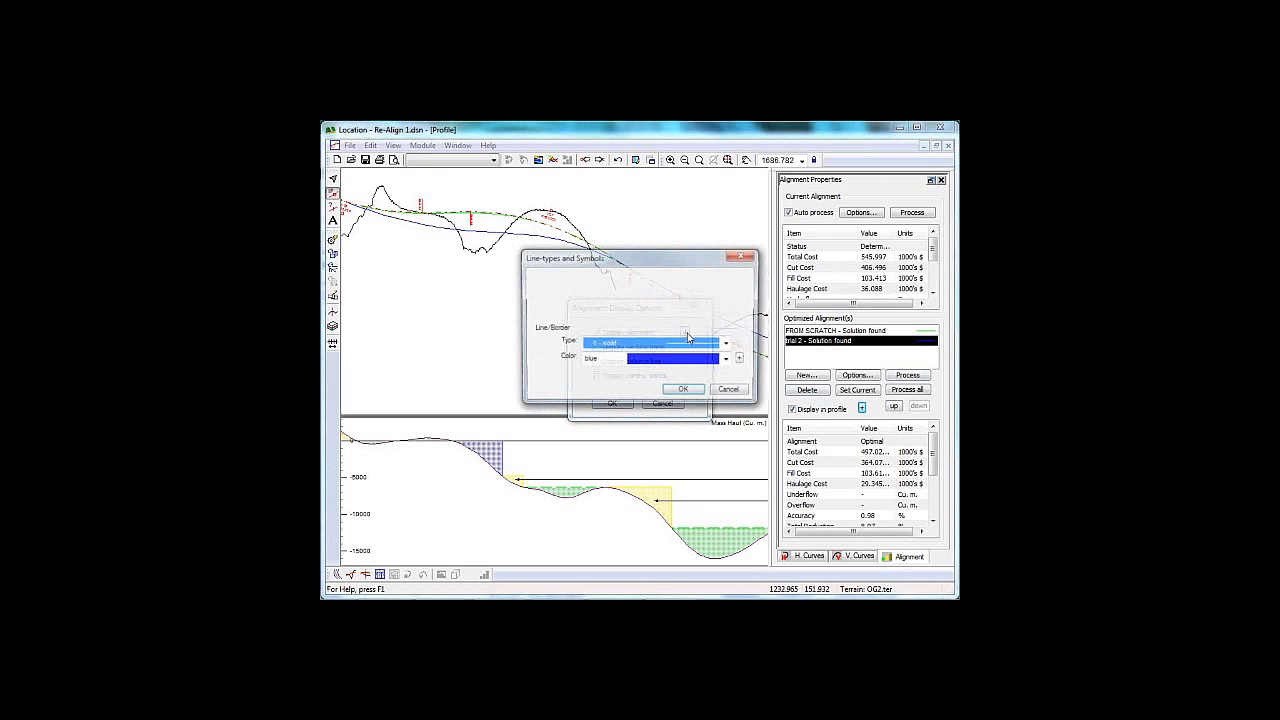
click(738, 396)
click(662, 403)
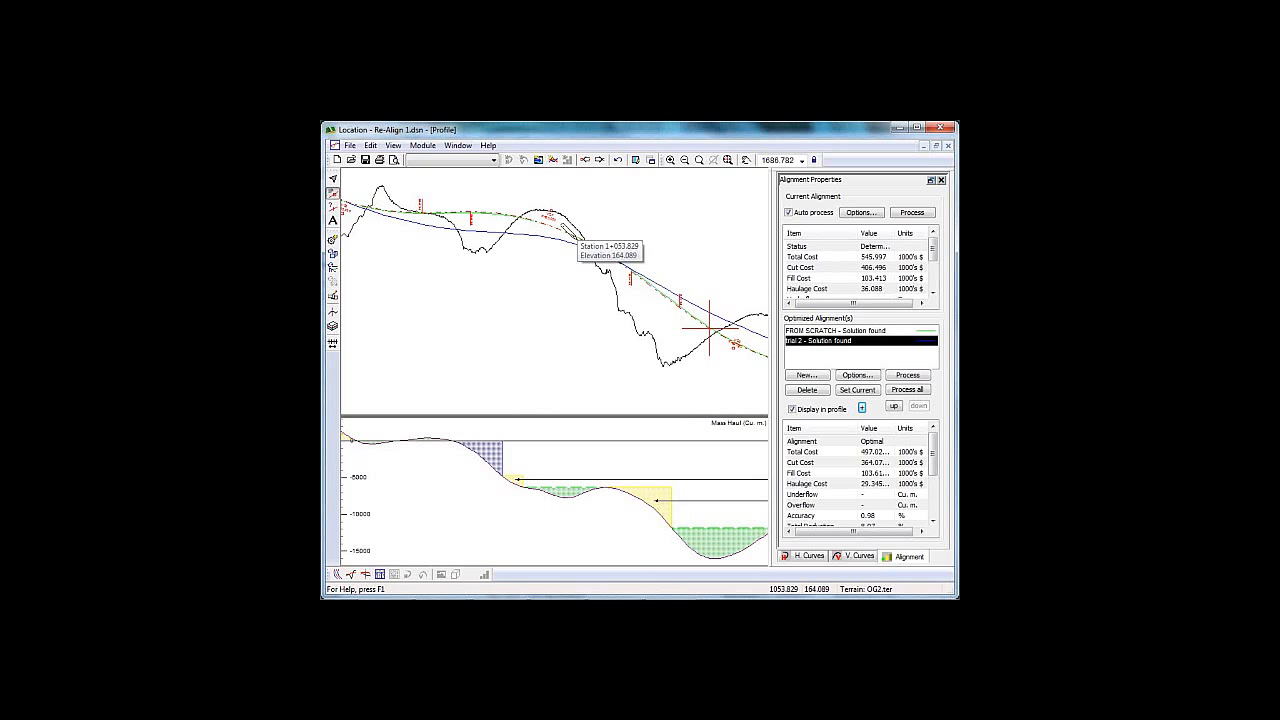
Step: Process the current alignment of Re-Align 1 and review trial 2's accuracy and reduction results
scroll(574, 236, down, 3)
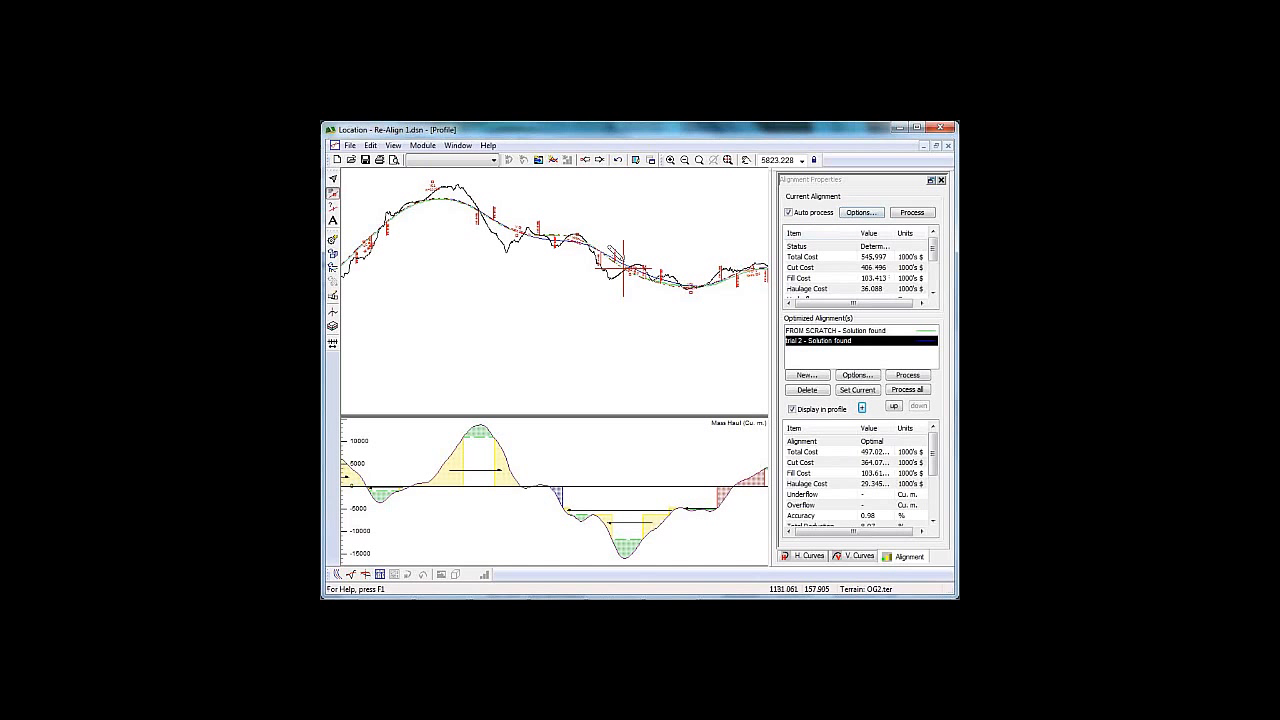
middle_drag(656, 258, 603, 281)
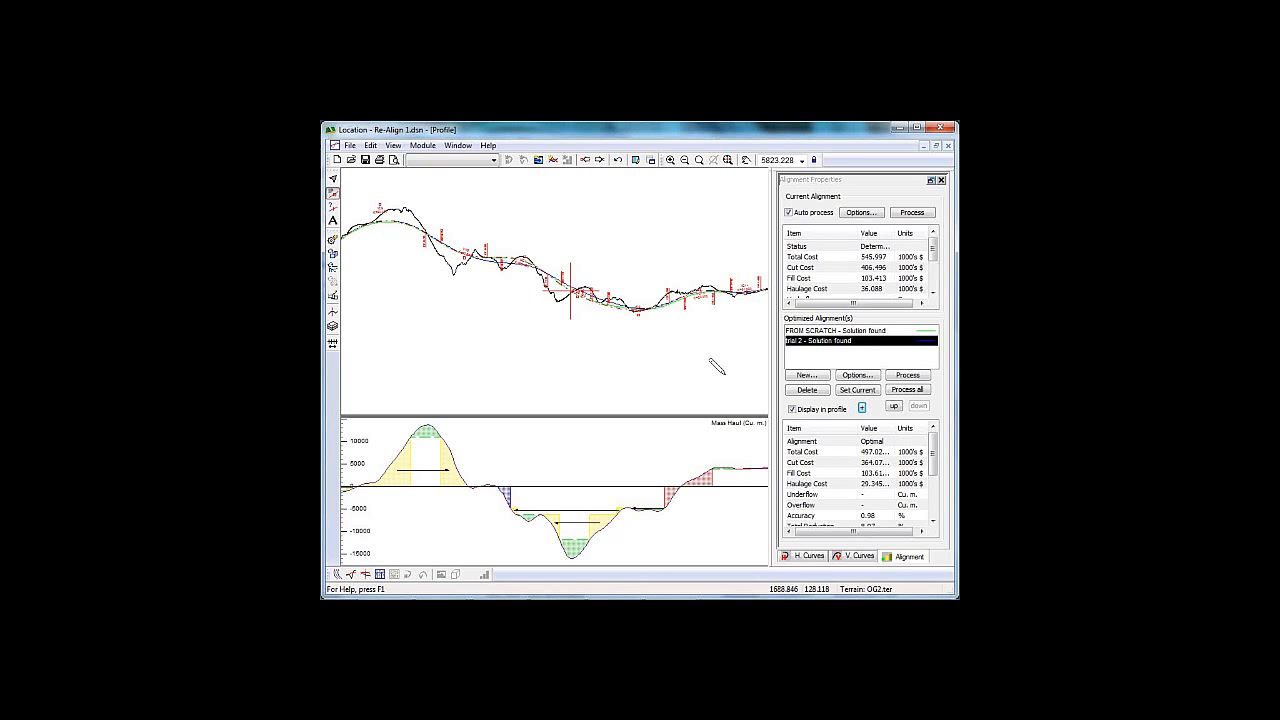
click(915, 219)
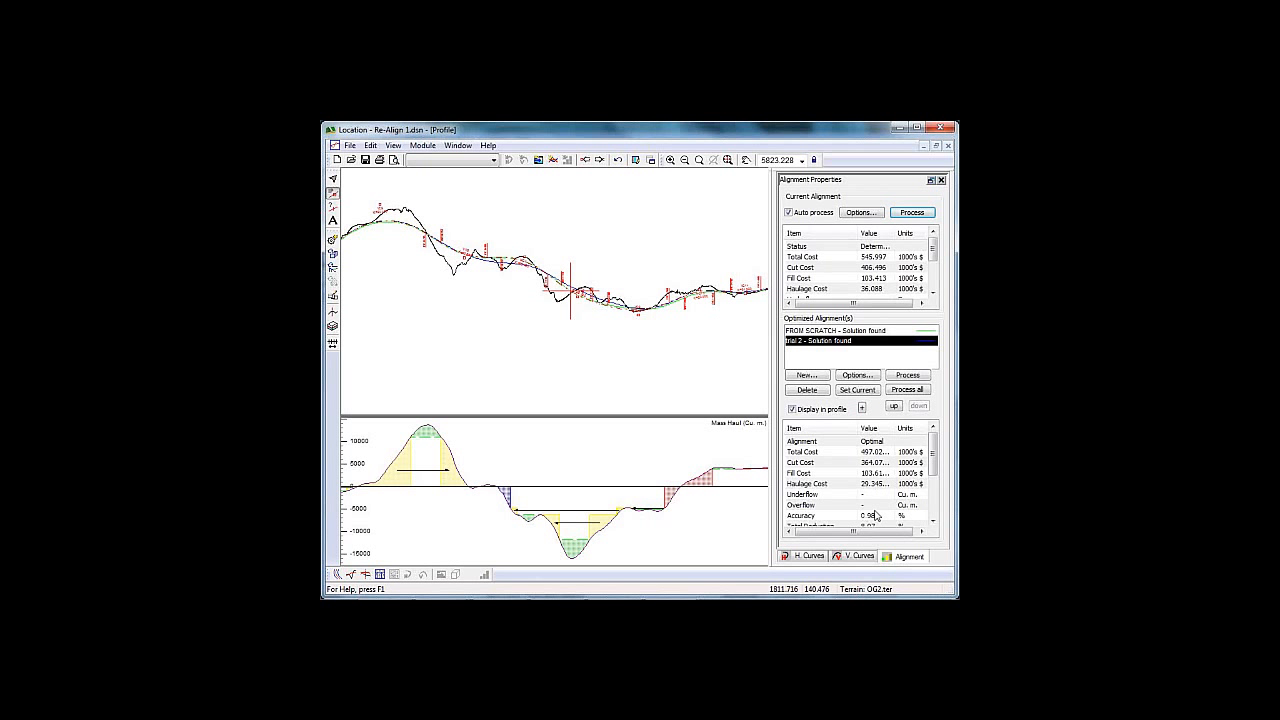
click(876, 515)
scroll(880, 495, down, 2)
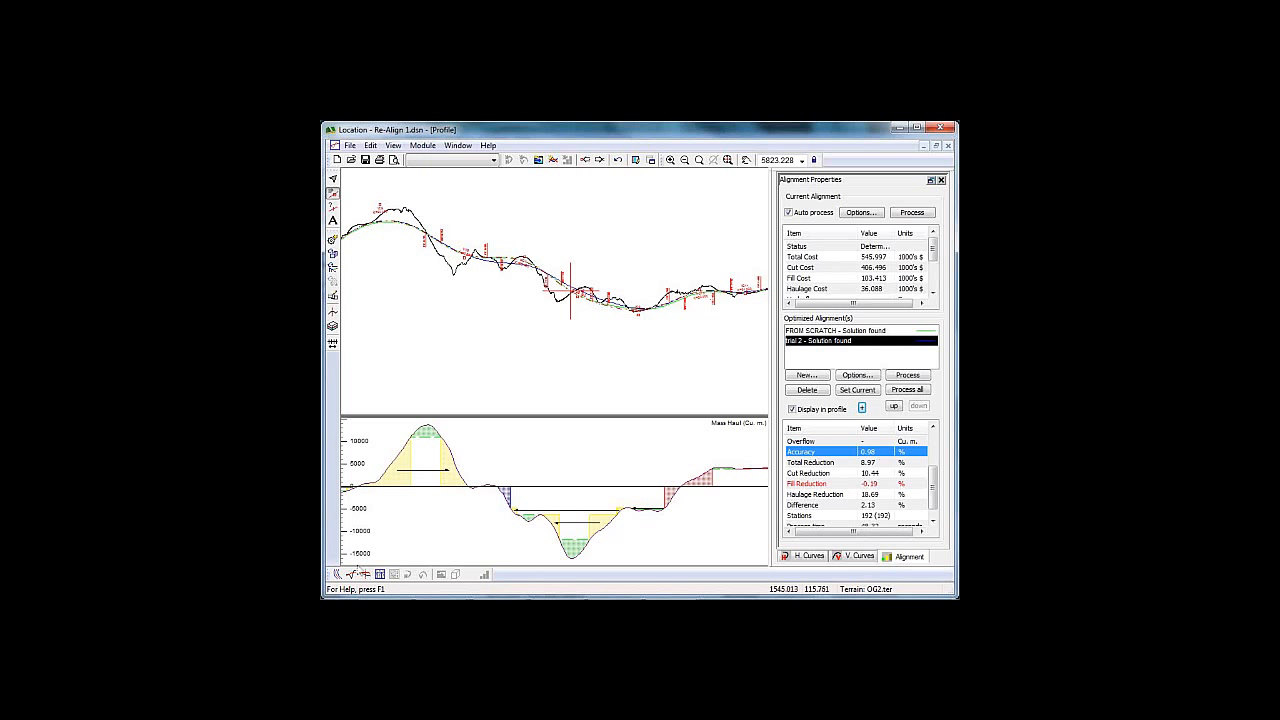
Step: Show the Re-Align 1 plan view and examine the road's horizontal alignment across the terrain
click(338, 574)
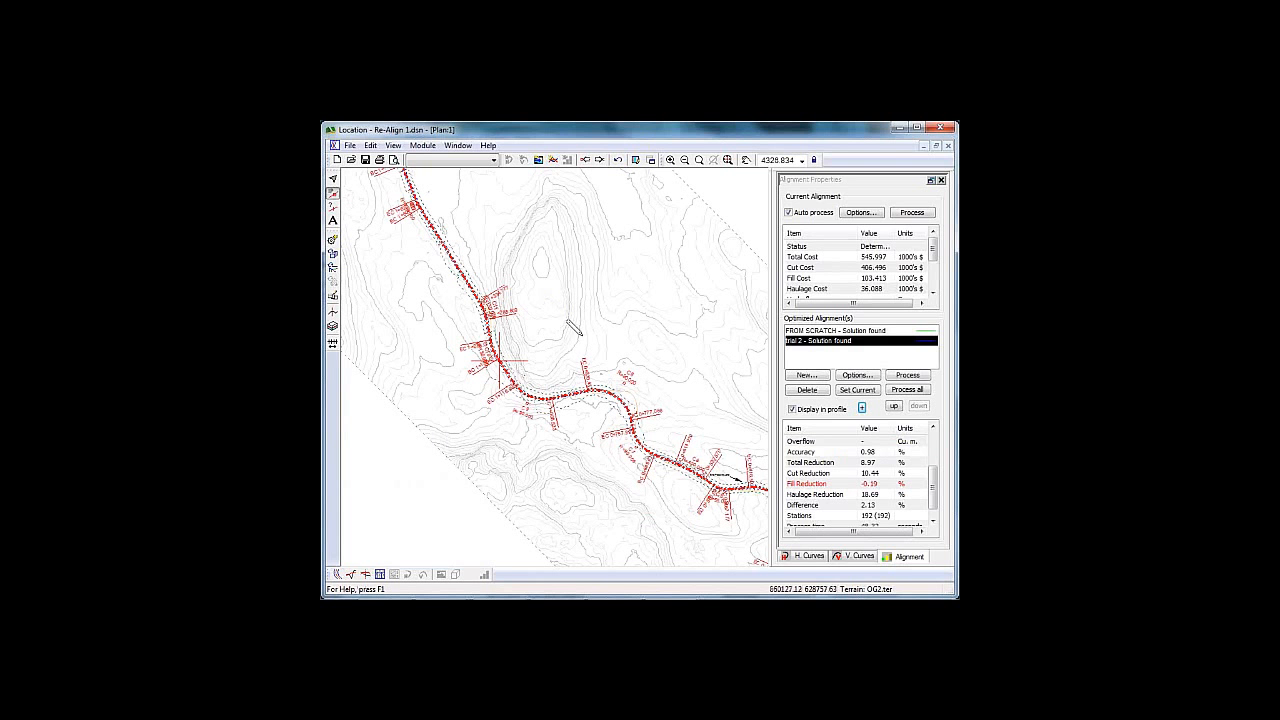
scroll(585, 338, down, 2)
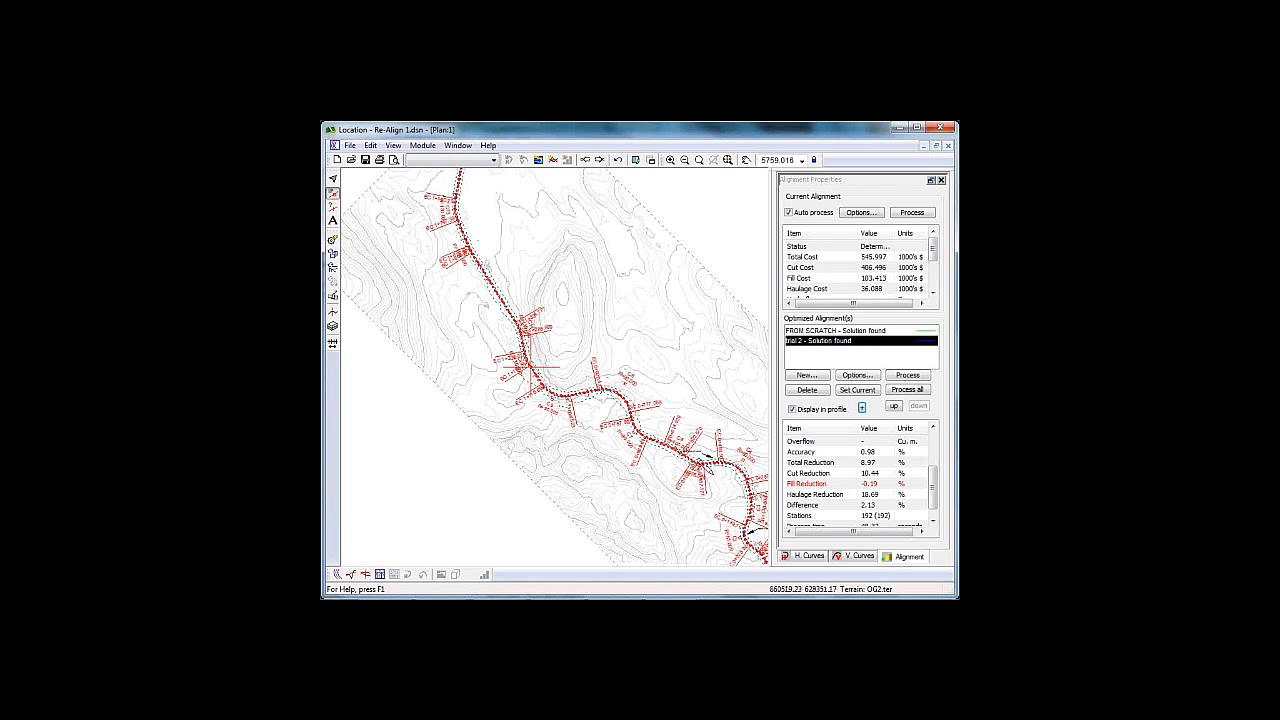
mouse_move(705, 470)
mouse_move(598, 408)
mouse_move(502, 597)
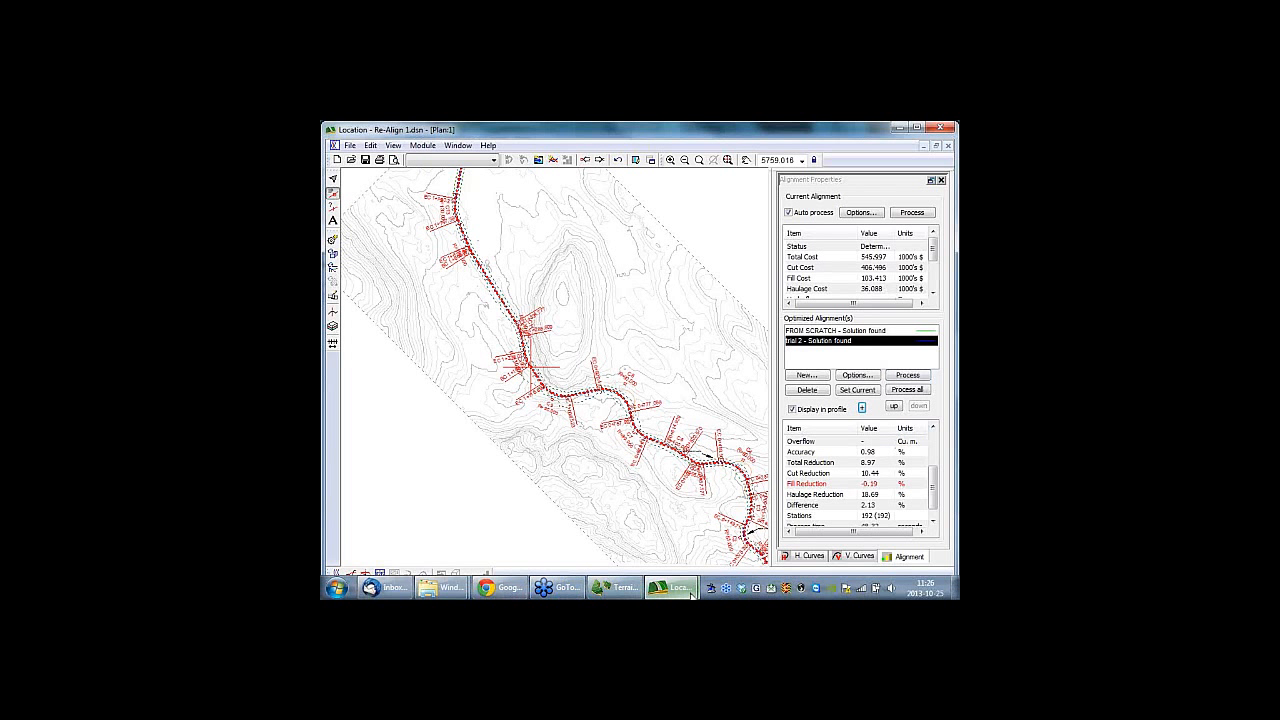
Step: Switch to the Re-Align 3 design, maximize its profile window and examine the optimized alignments near the start of the road
mouse_move(672, 588)
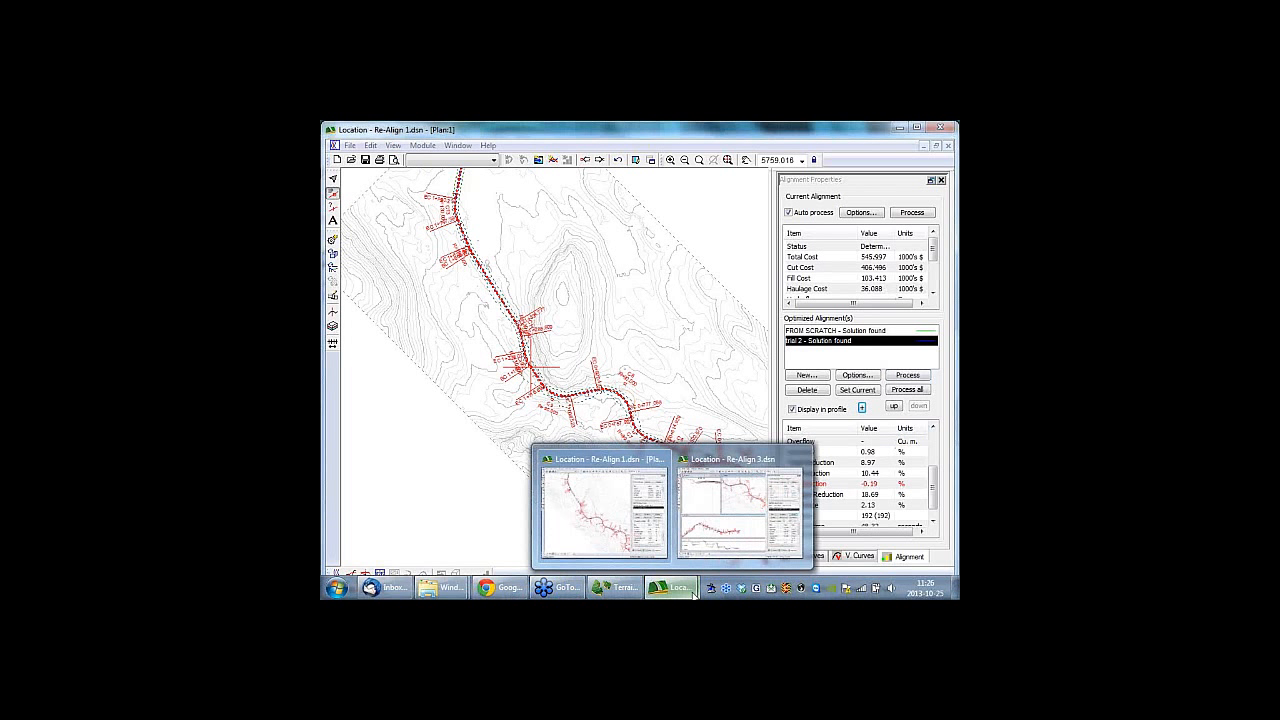
click(744, 470)
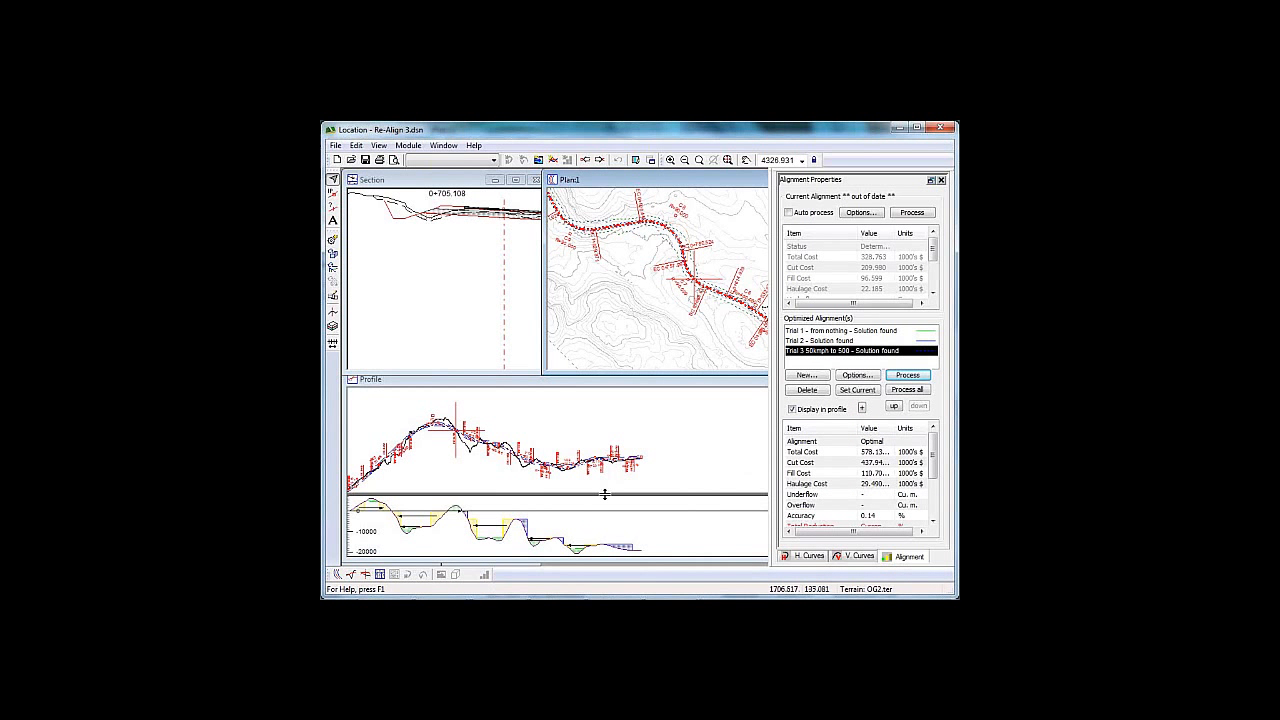
double_click(546, 381)
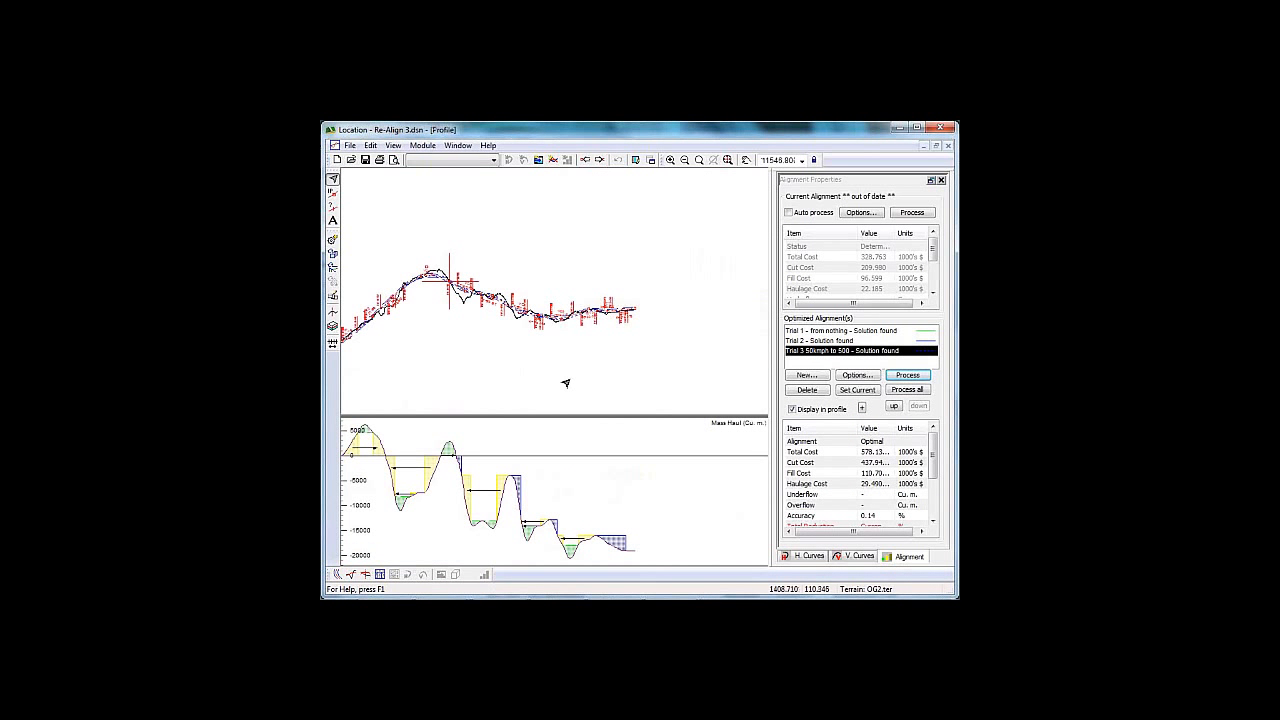
scroll(575, 312, up, 8)
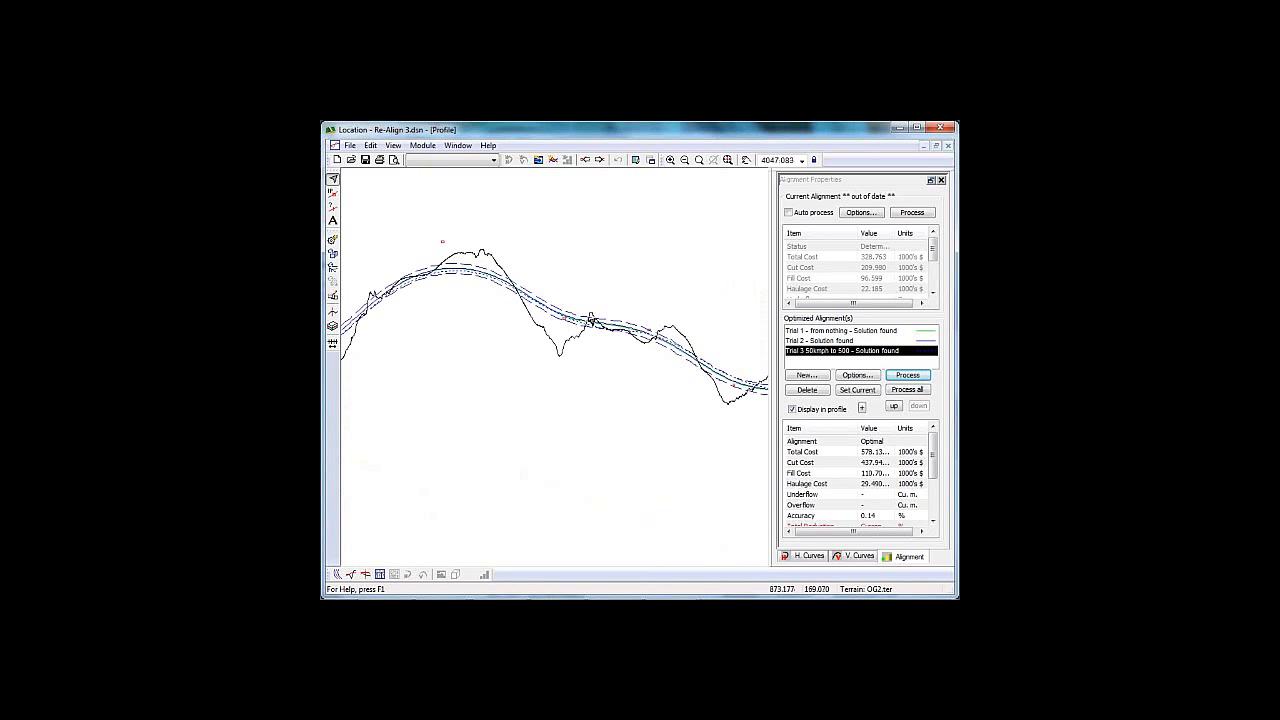
scroll(585, 322, up, 1)
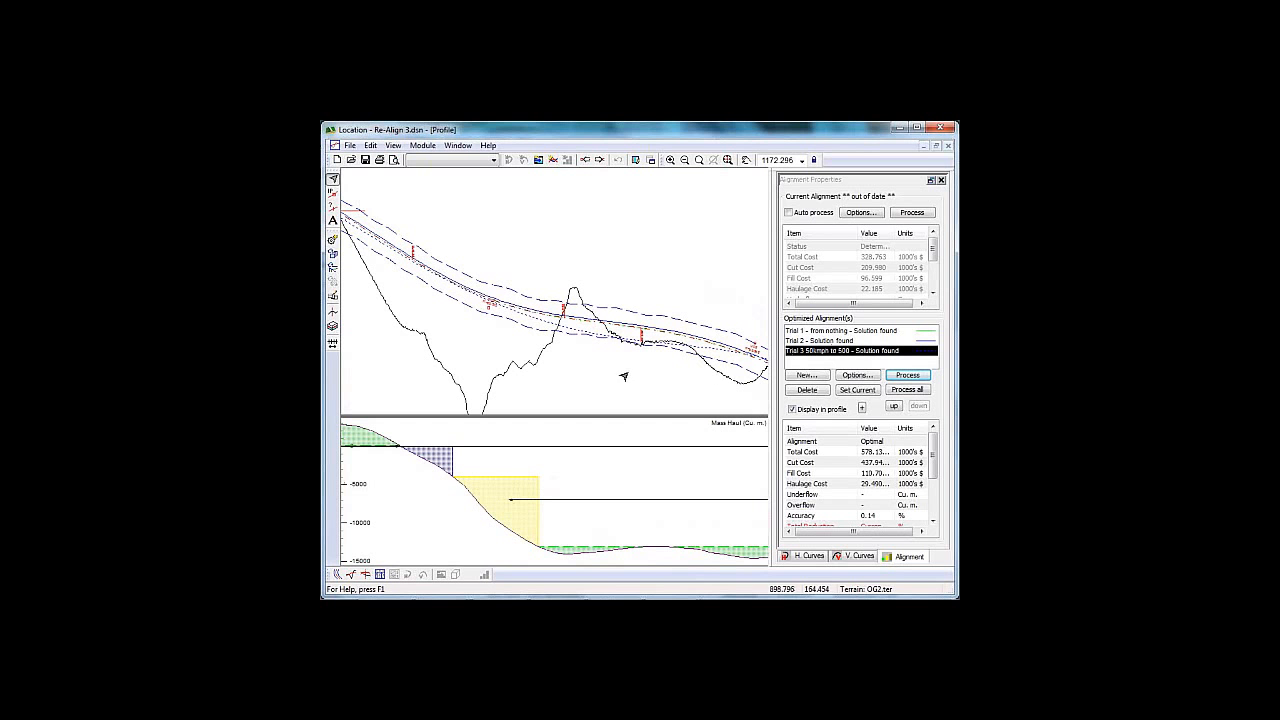
scroll(623, 371, down, 4)
middle_drag(516, 303, 725, 270)
scroll(487, 355, up, 1)
middle_drag(487, 355, 510, 321)
scroll(510, 321, up, 8)
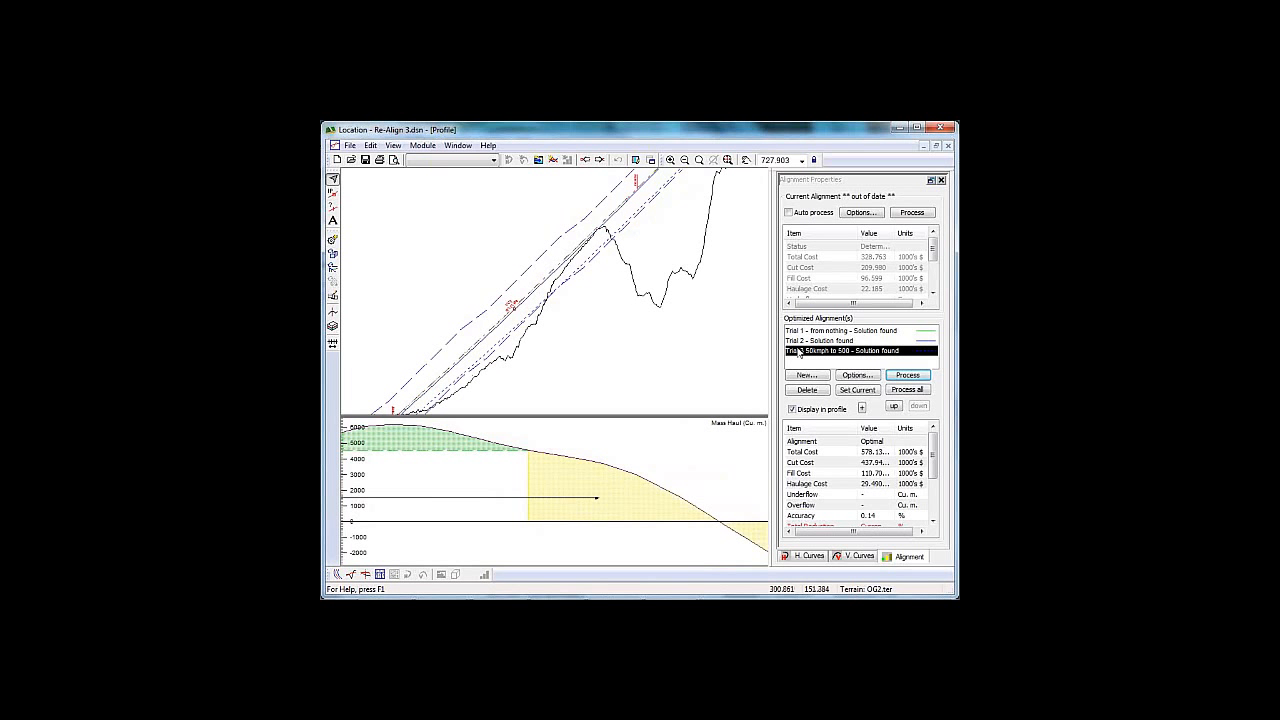
Step: Review the constraint ranges in Trial 3's vertical optimization options without changing them
click(866, 377)
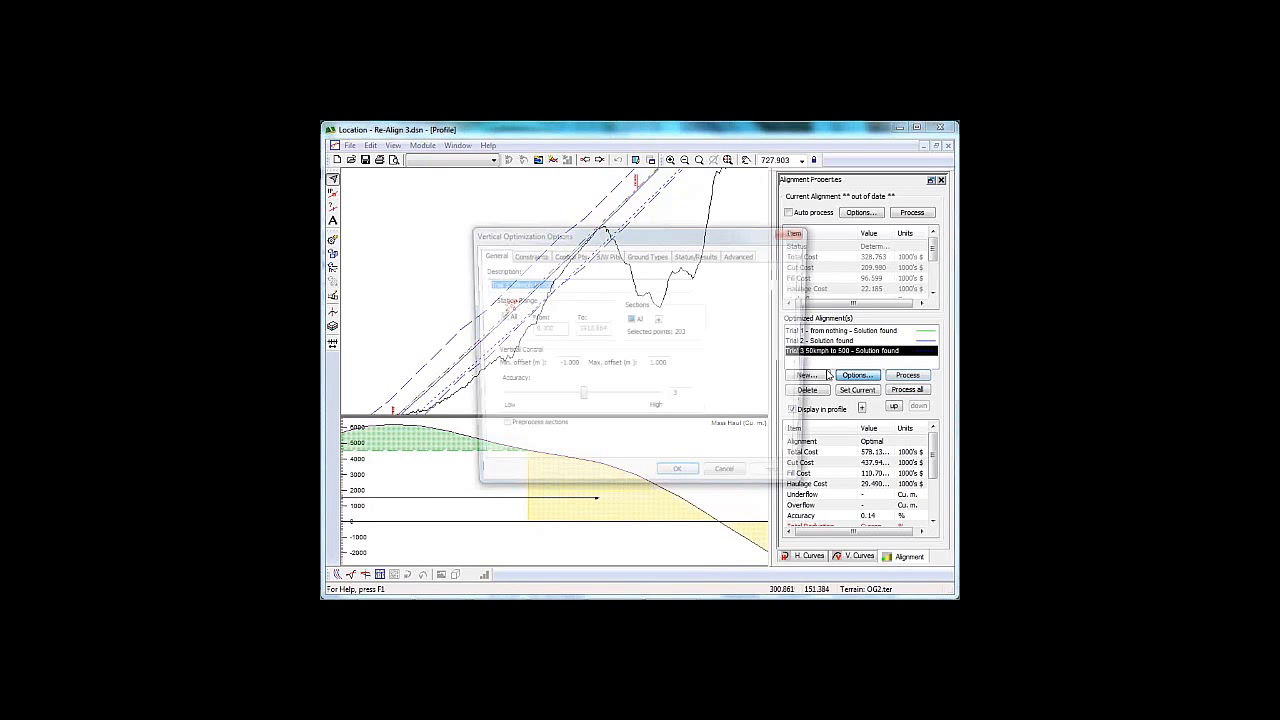
click(529, 258)
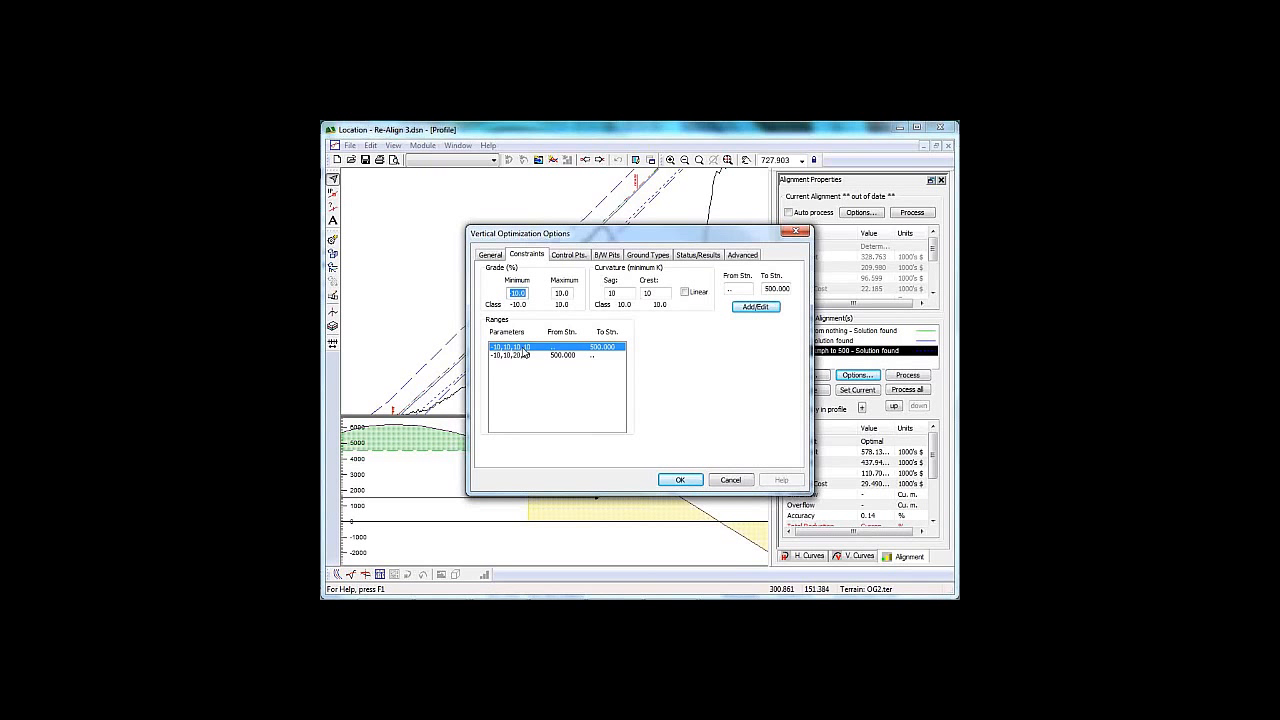
click(731, 480)
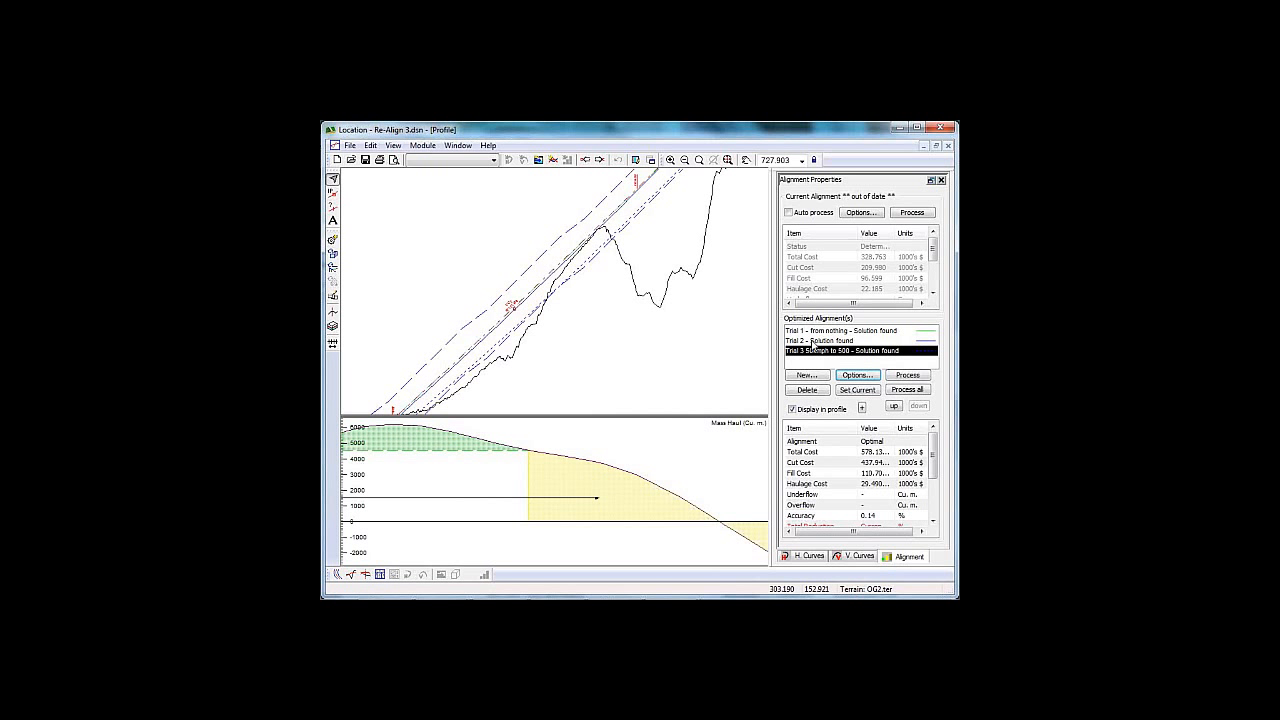
Step: Hide the Trial 2 and Trial 1 alignments from the profile
click(820, 341)
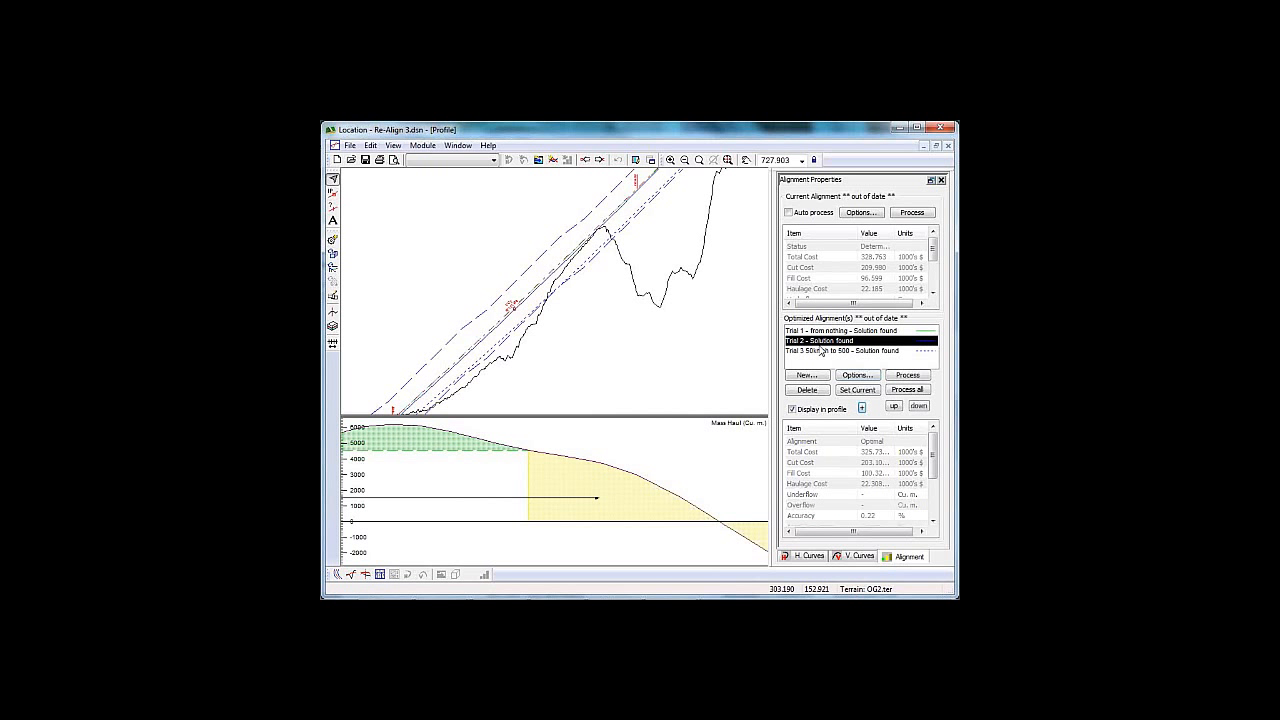
click(834, 332)
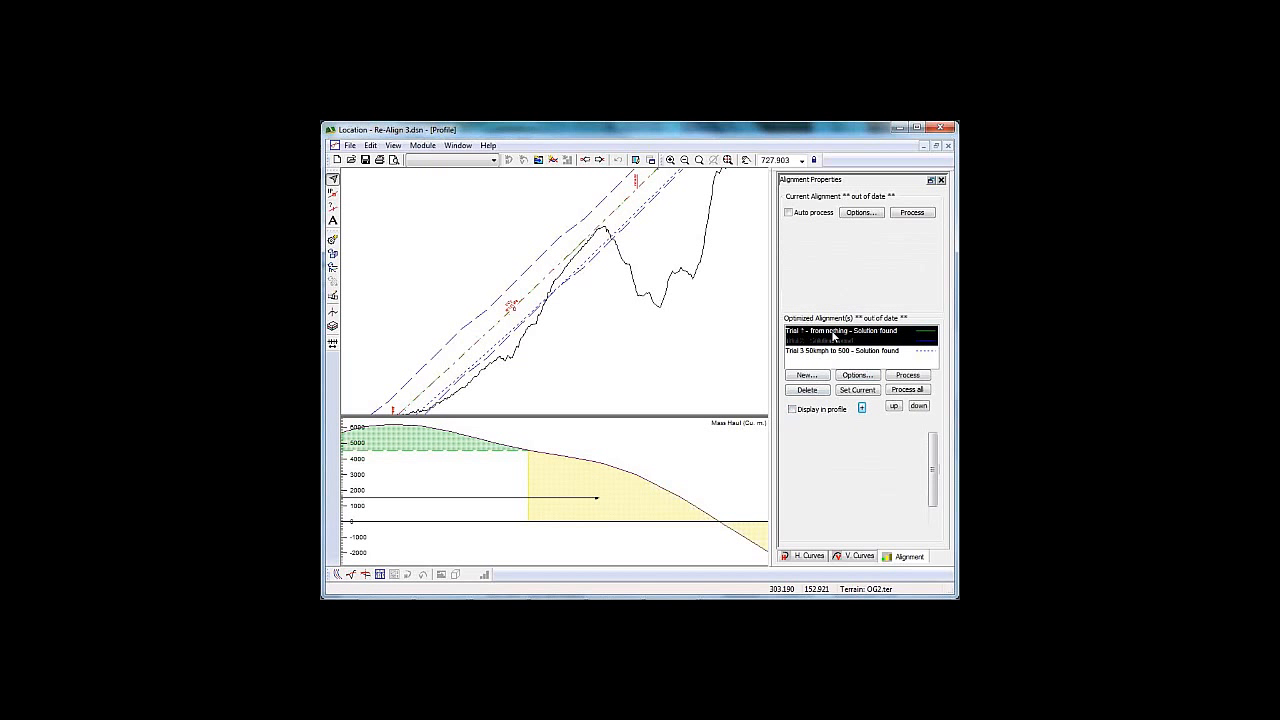
click(792, 409)
Step: Turn off the vertical band display for Trial 3 and examine its line against the current alignment
click(824, 351)
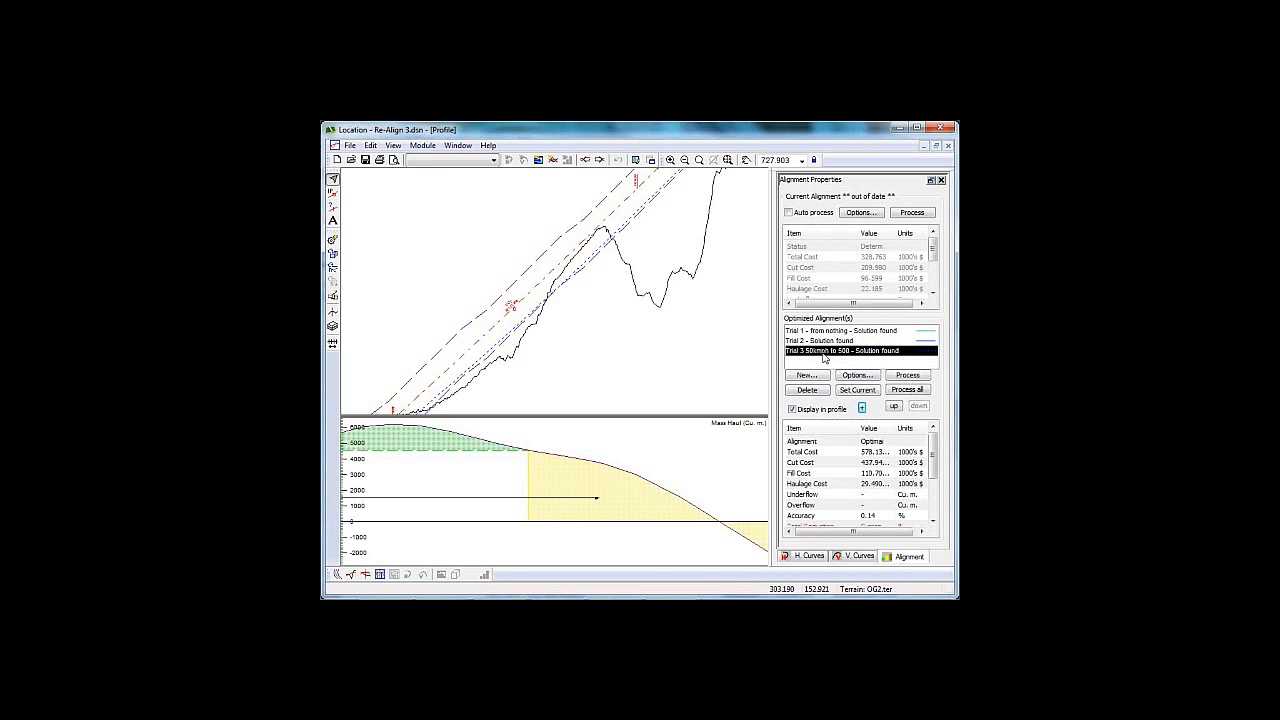
click(860, 407)
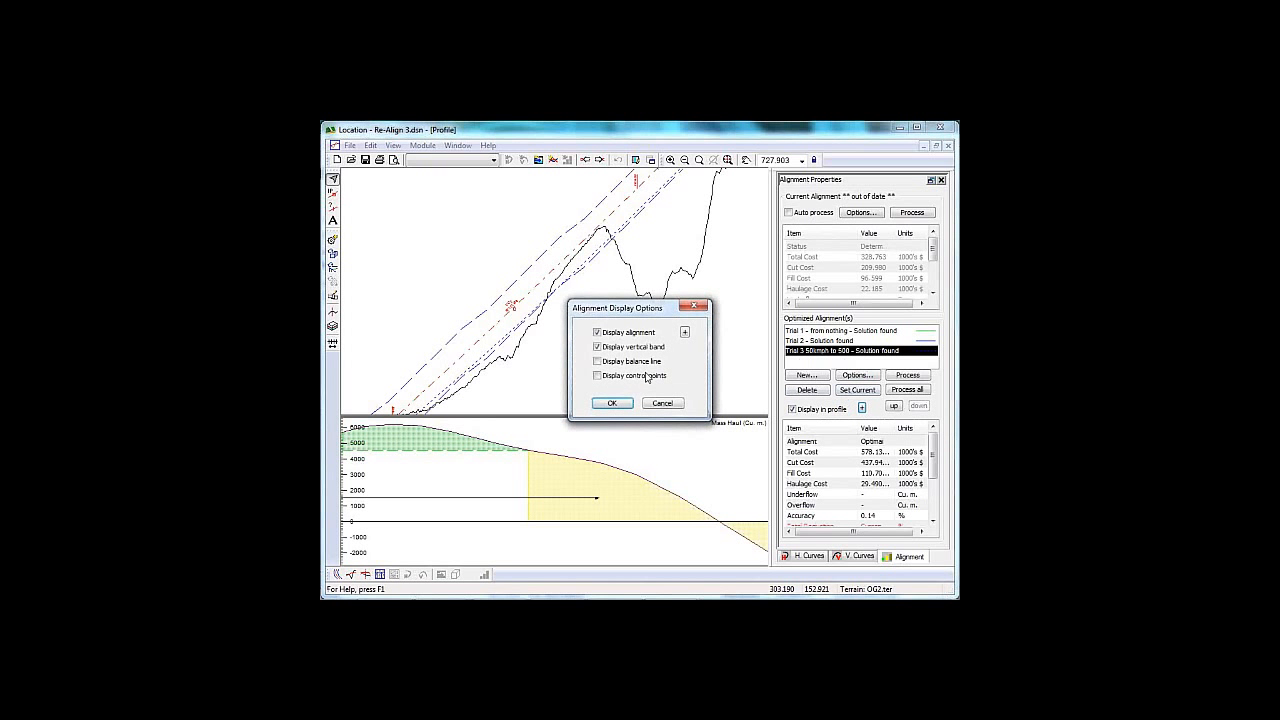
click(615, 404)
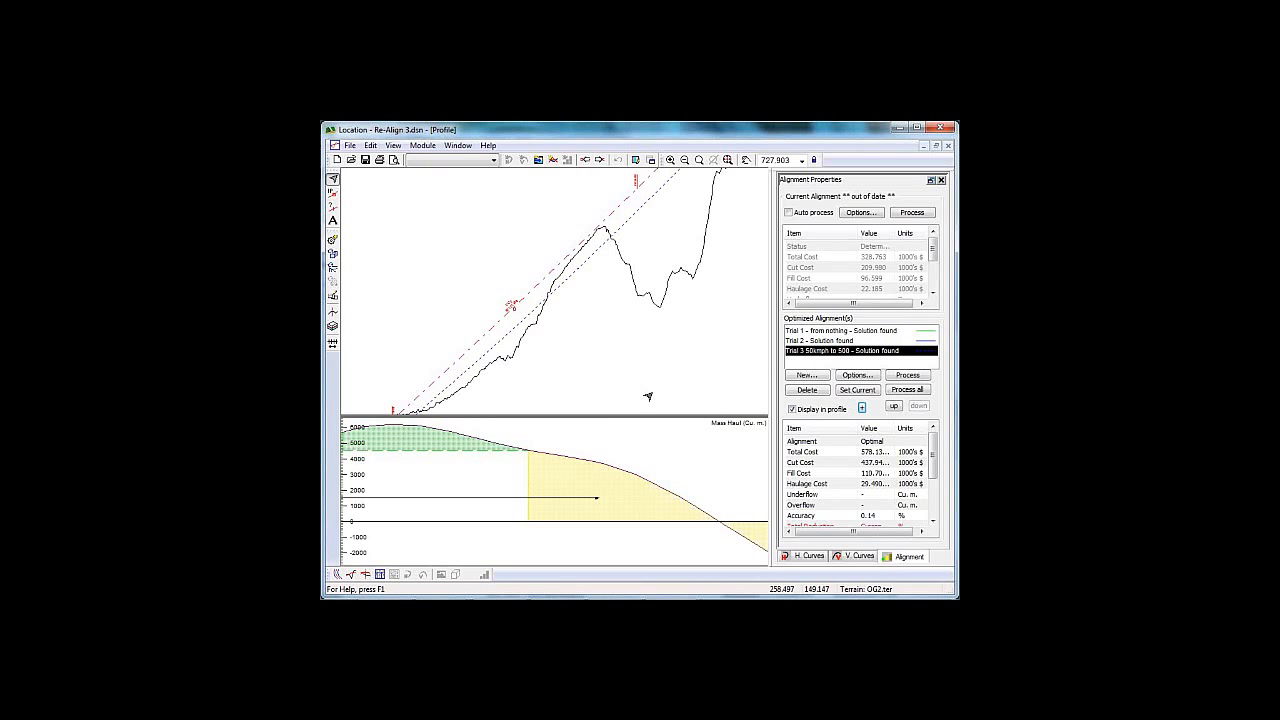
middle_drag(637, 261, 547, 352)
scroll(628, 308, down, 7)
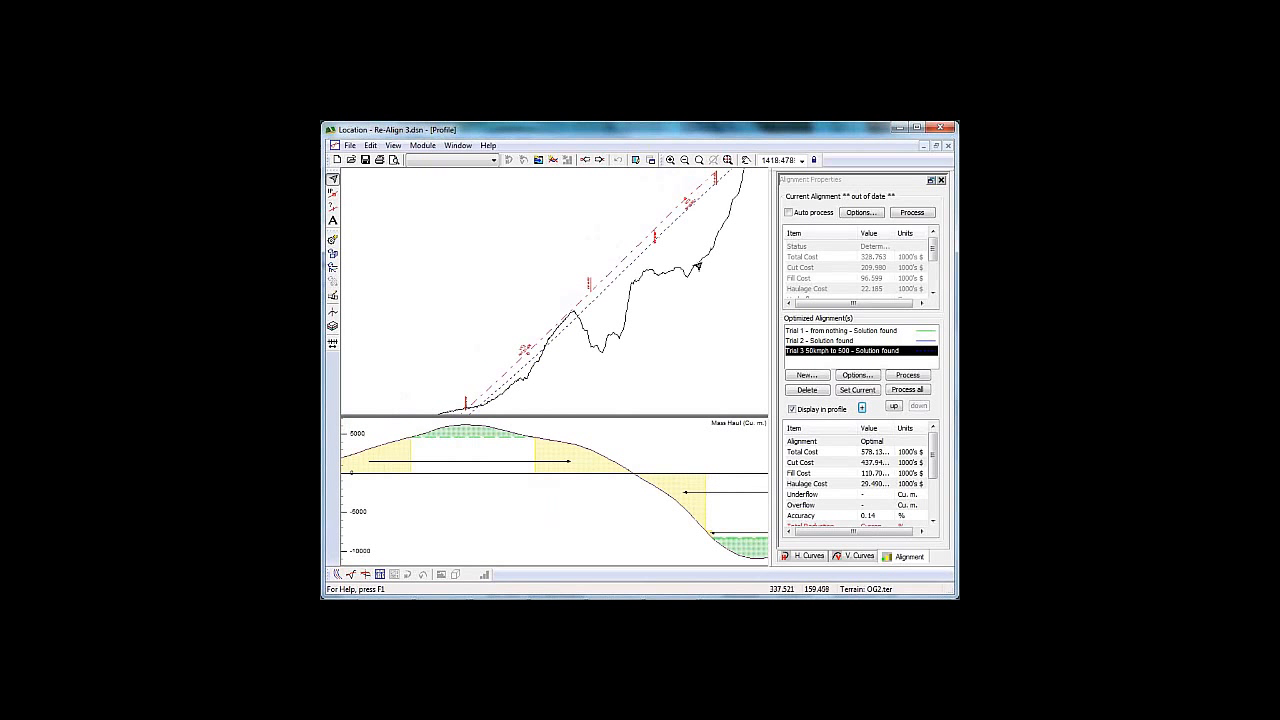
Step: Examine Trial 3's line against the current alignment farther along the steep start of the road profile
middle_drag(697, 264, 750, 213)
scroll(529, 360, up, 1)
middle_drag(530, 364, 450, 402)
middle_drag(676, 248, 494, 393)
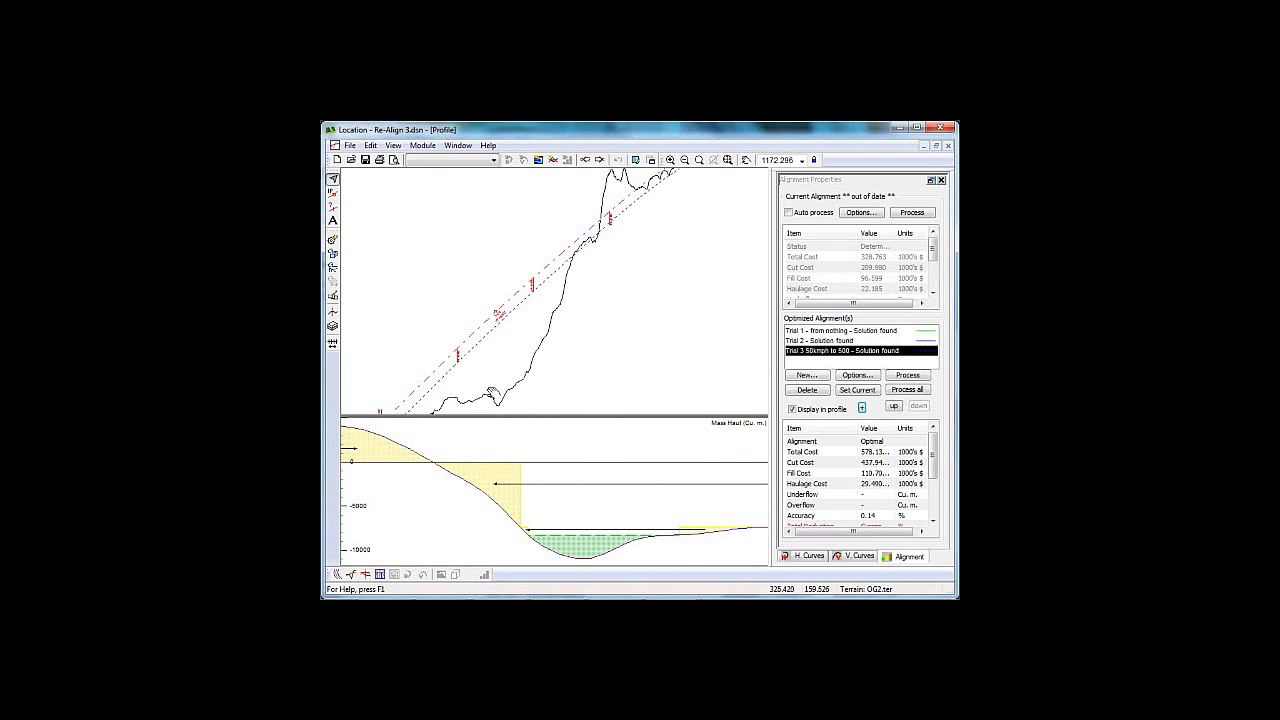
scroll(670, 234, up, 1)
middle_drag(670, 234, 743, 211)
scroll(743, 211, up, 2)
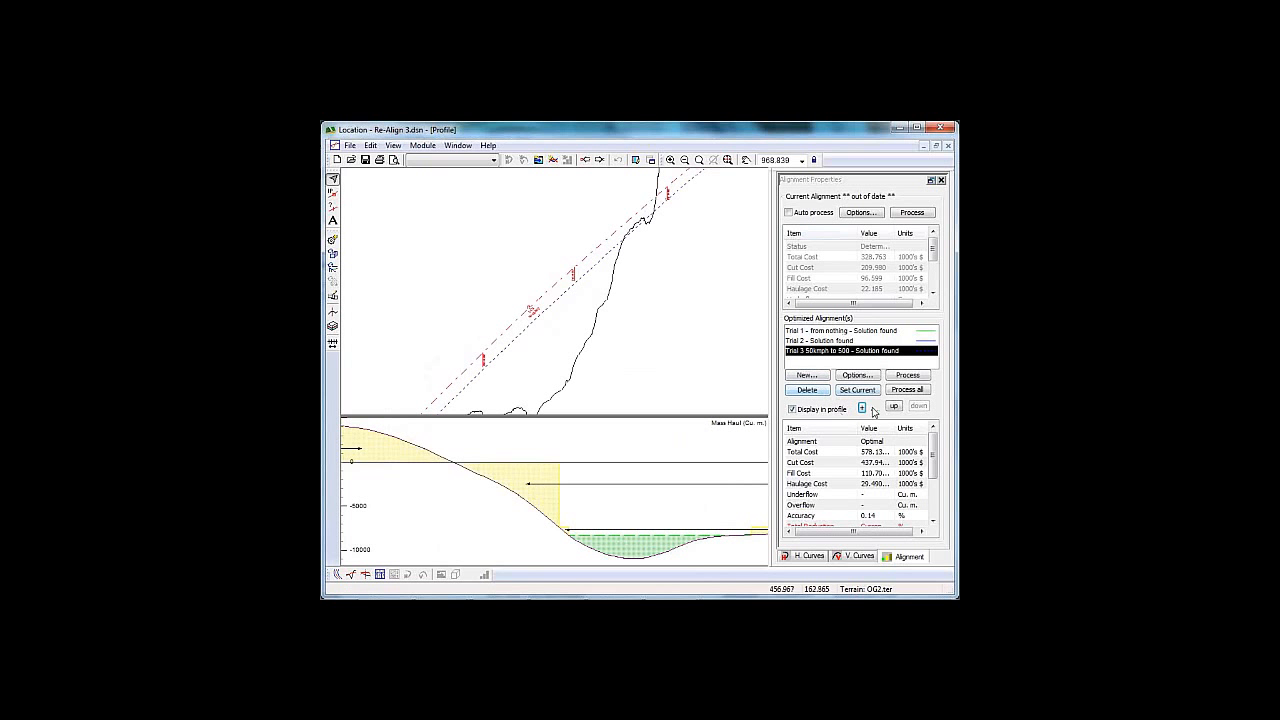
Step: Turn the vertical band display back on for Trial 3 and examine the band around the current alignment
click(862, 408)
click(610, 348)
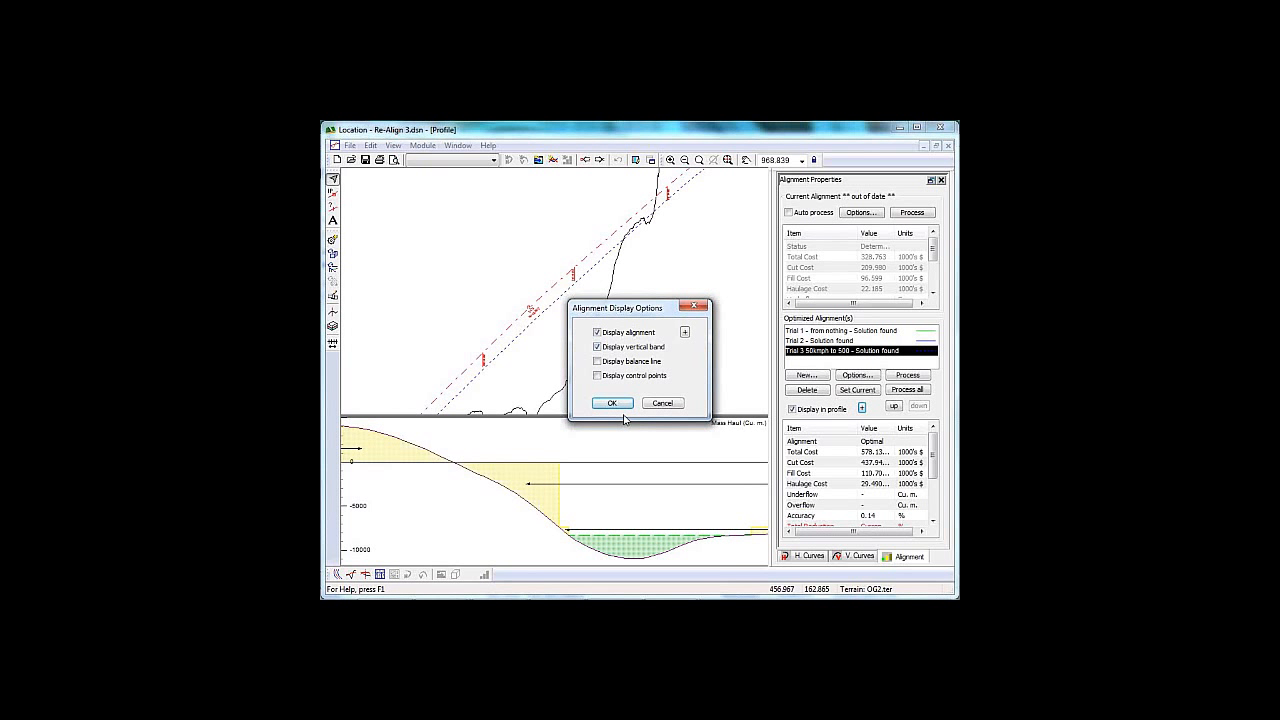
click(612, 403)
middle_drag(510, 390, 656, 317)
mouse_move(653, 289)
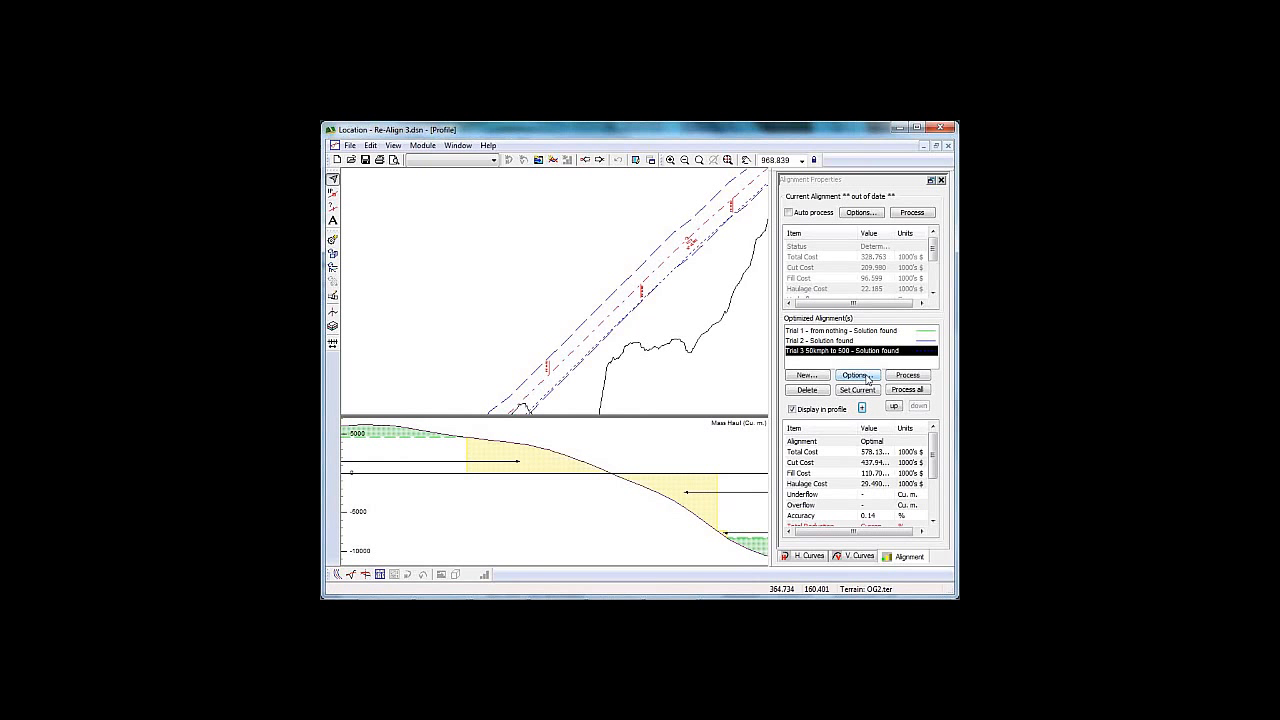
Step: Set Trial 3's minimum and maximum vertical control offsets to 3 m and process the optimization again
click(866, 377)
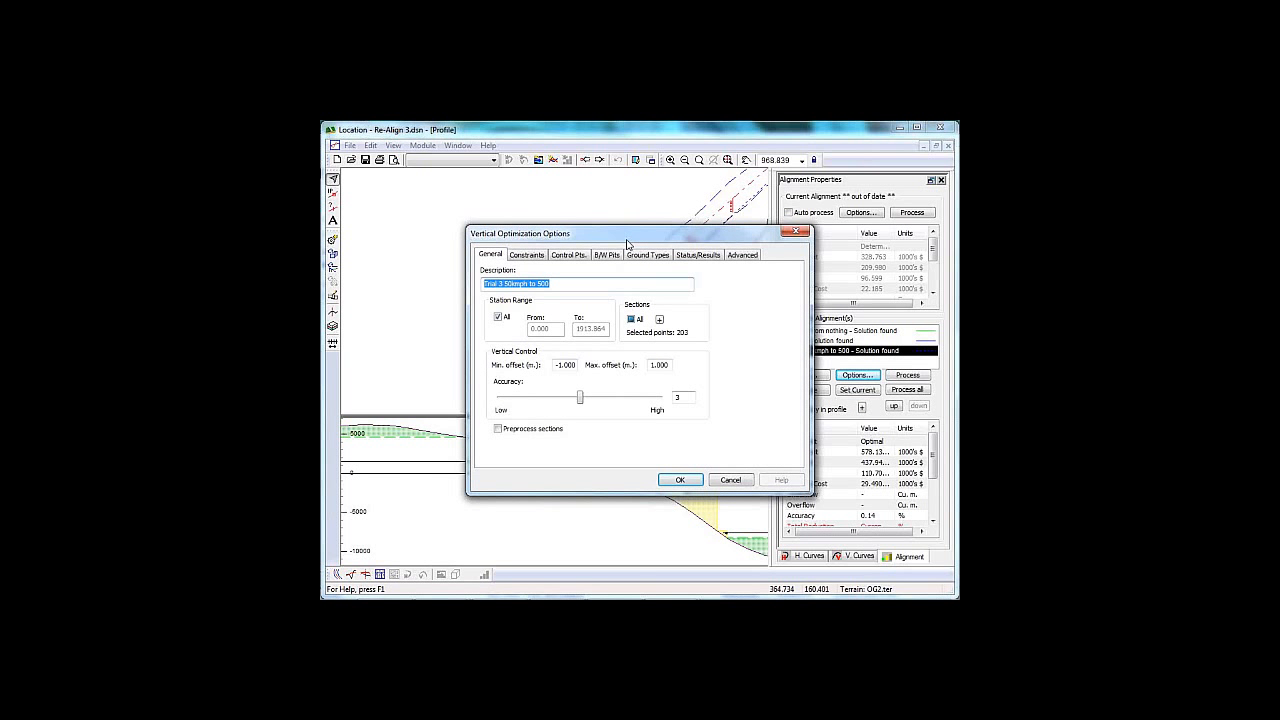
drag(627, 241, 690, 273)
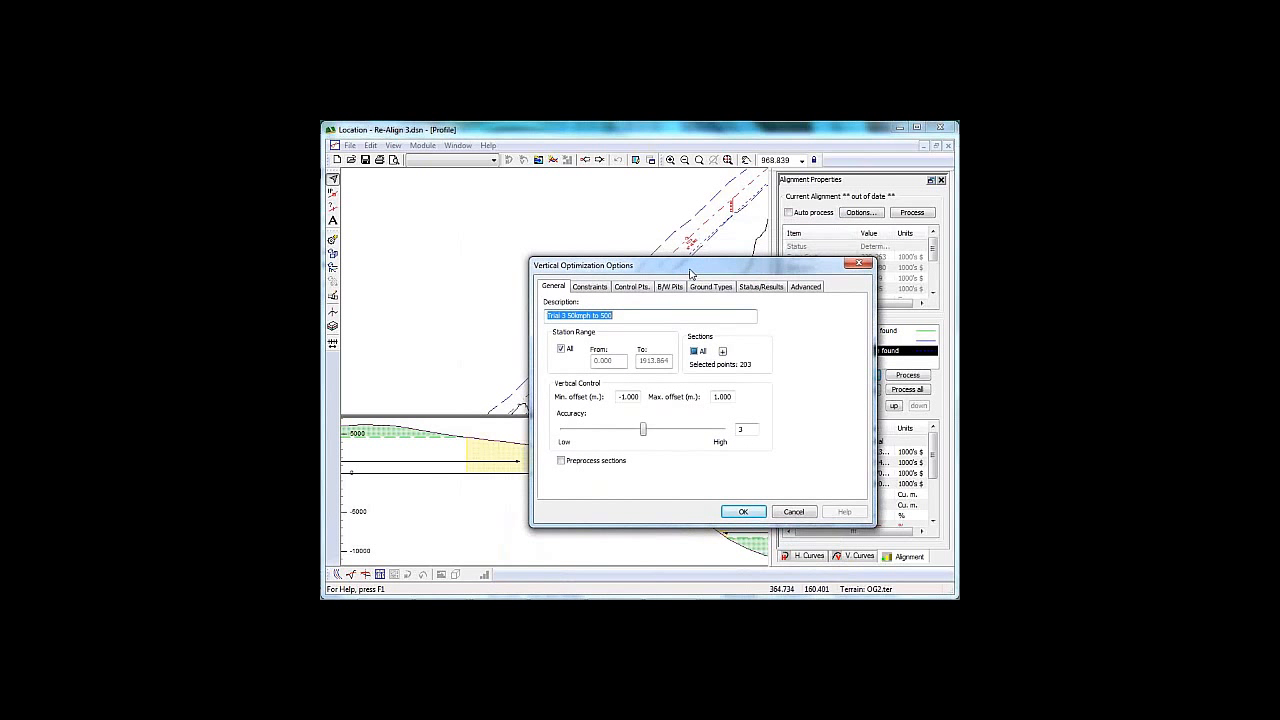
double_click(624, 396)
text(3)
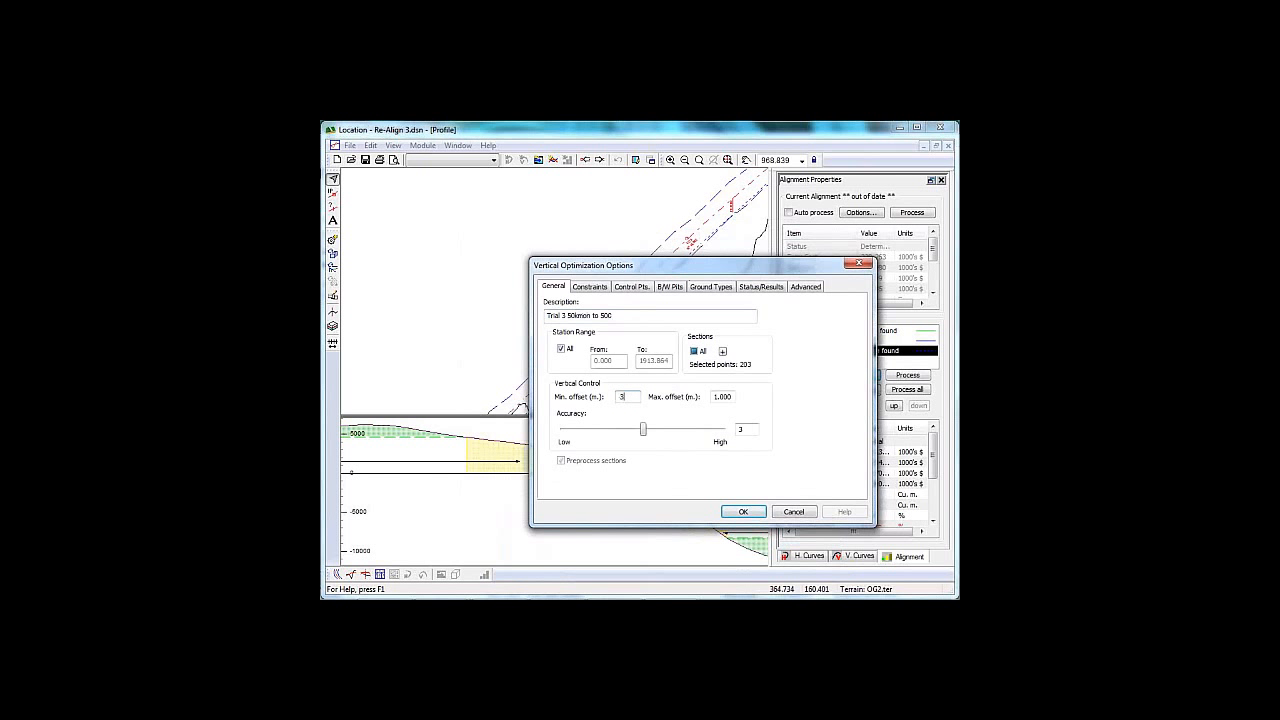
double_click(718, 396)
text(3)
click(743, 511)
click(908, 377)
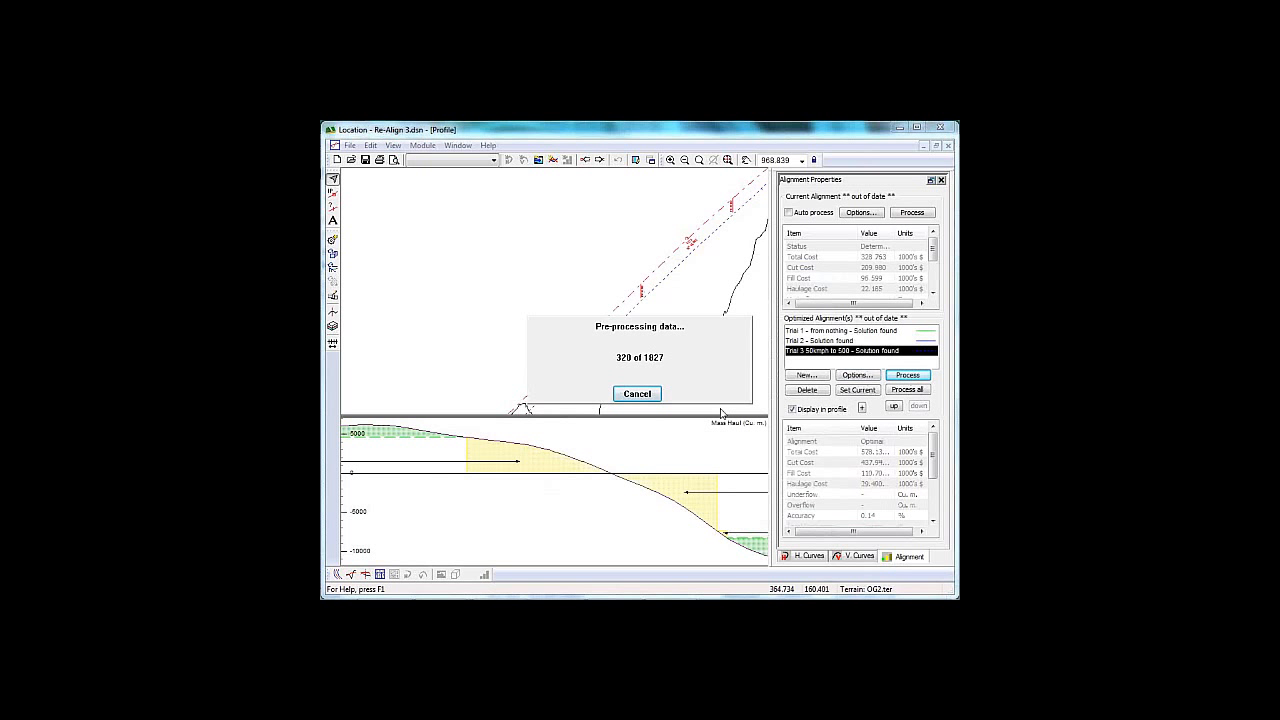
Step: Switch to the Re-Align 1 design and examine the southern end of the road in plan view
mouse_move(663, 590)
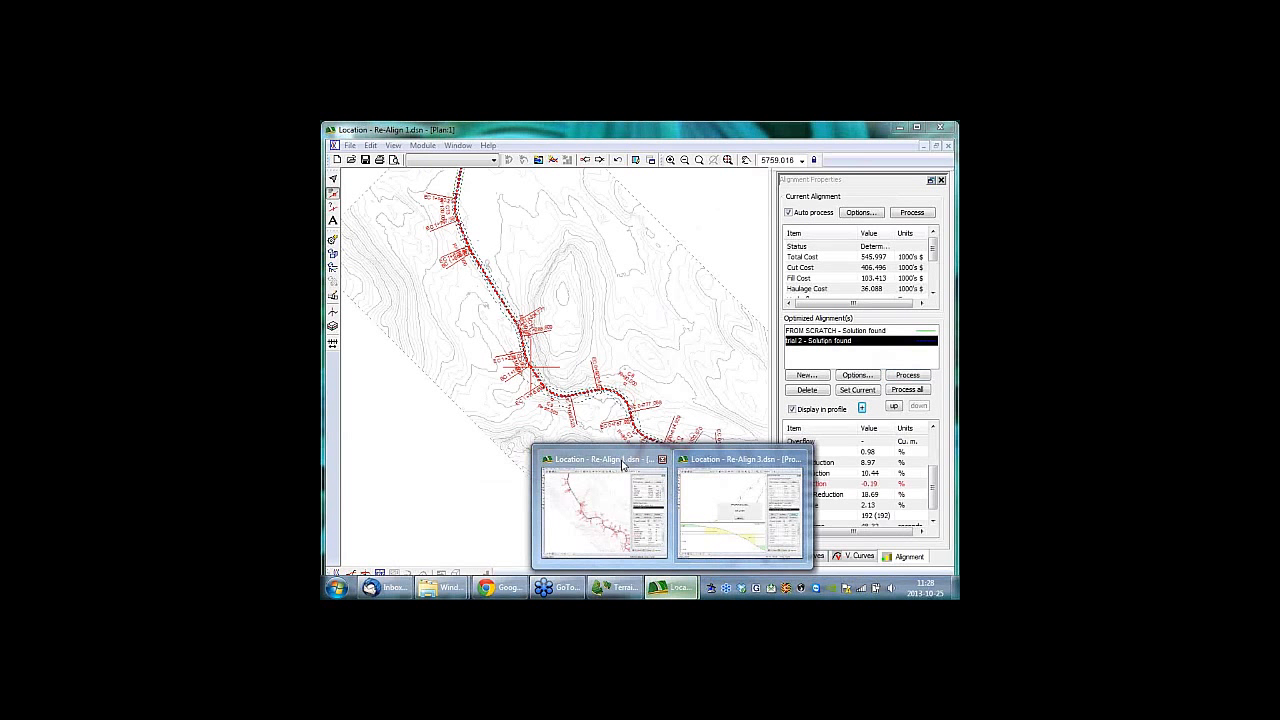
click(622, 463)
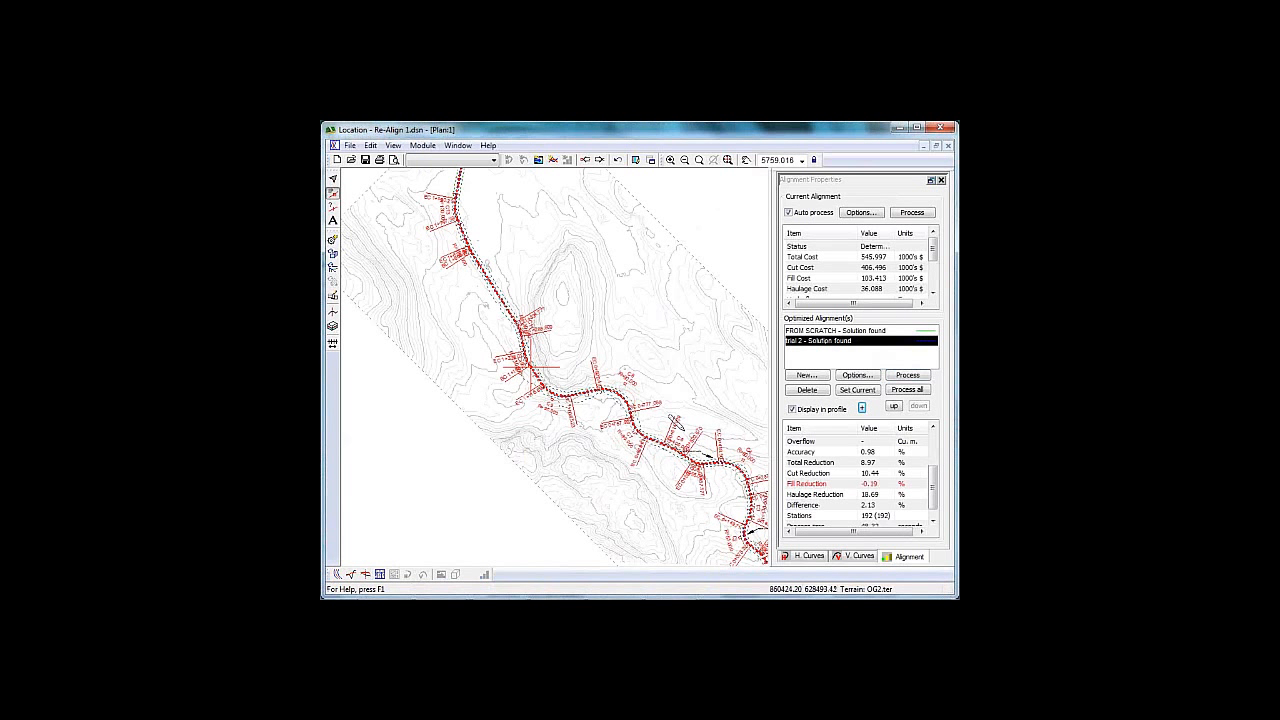
middle_drag(728, 489, 662, 406)
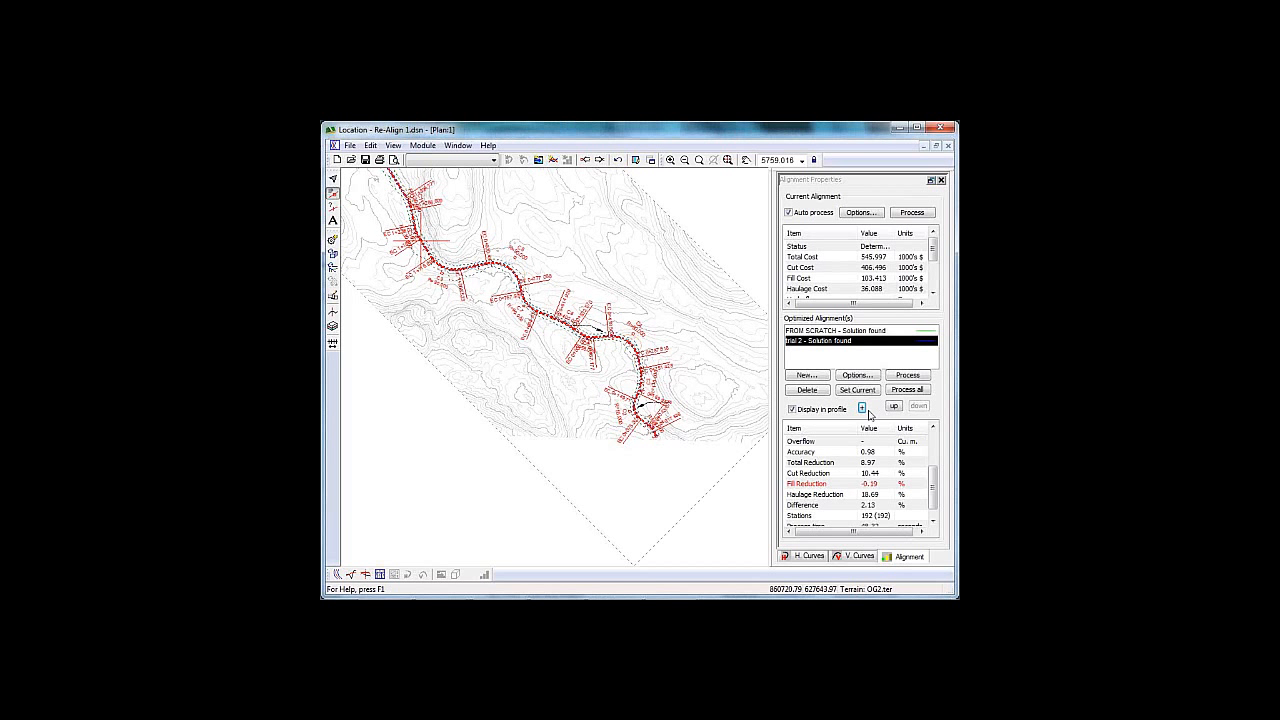
mouse_move(640, 409)
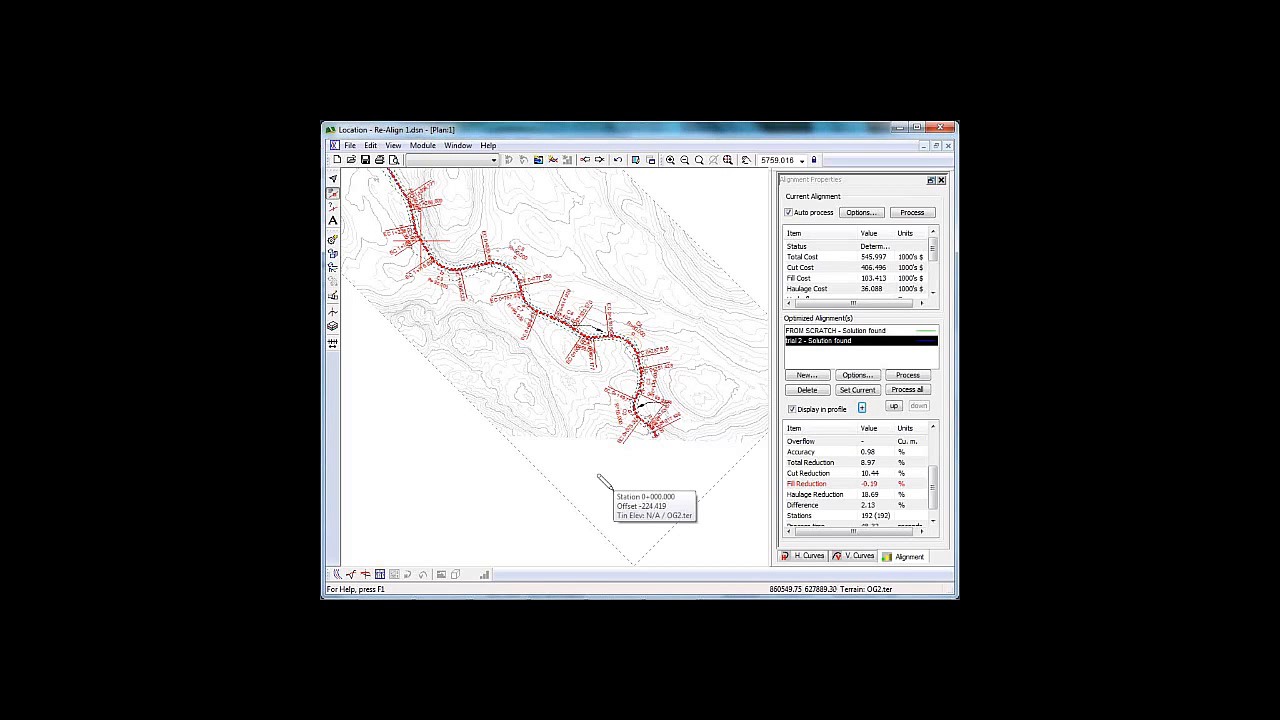
Step: Open the Softree website in a new Chrome tab and view the previously recorded web seminars through its free web seminars page
mouse_move(498, 593)
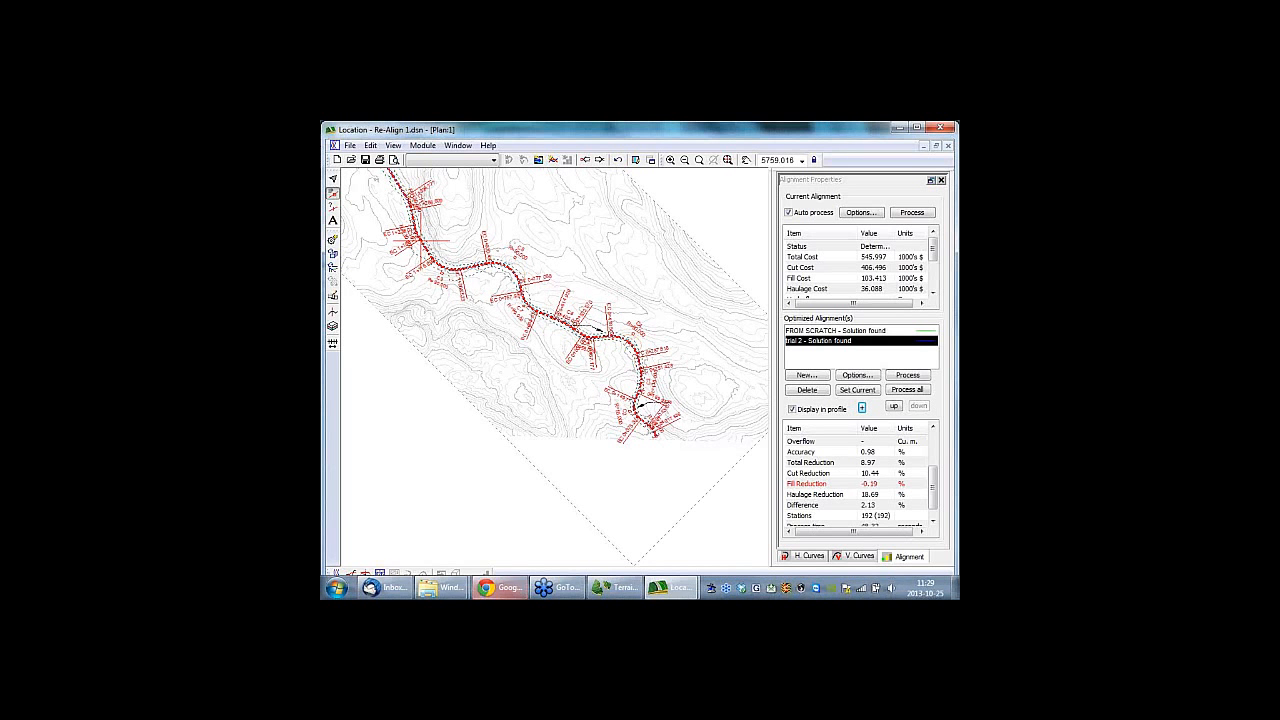
click(498, 593)
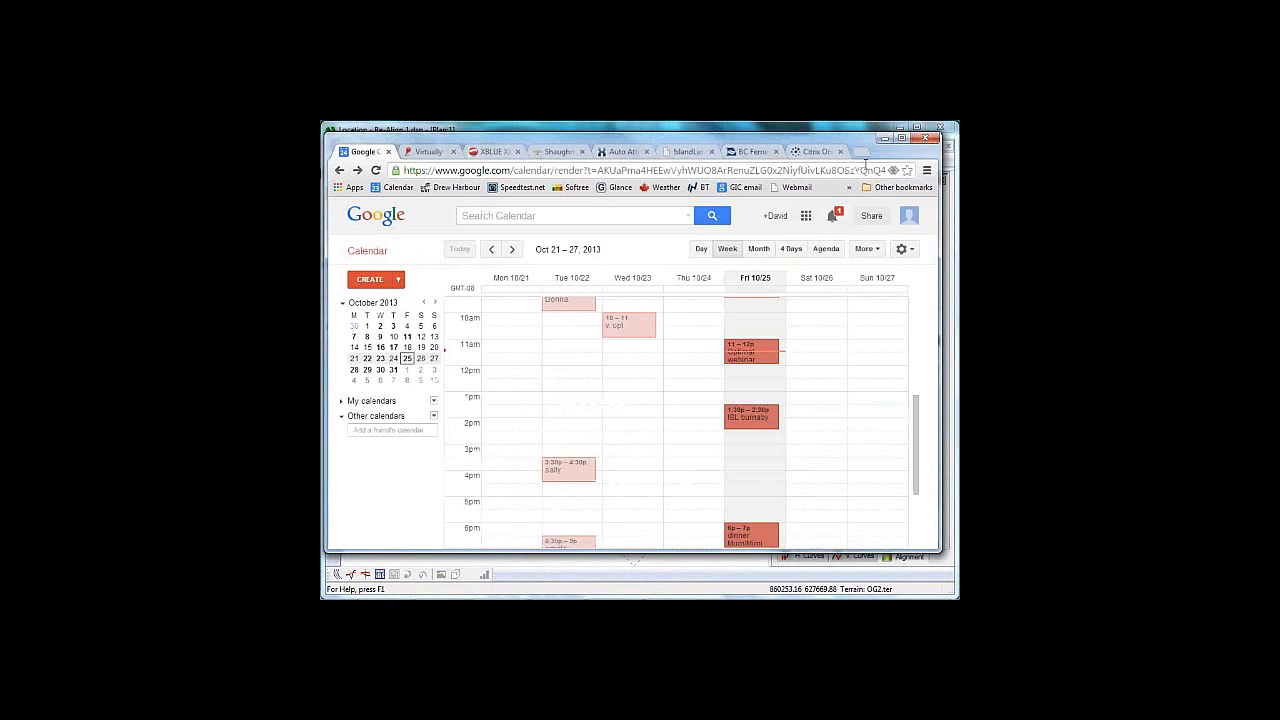
click(858, 151)
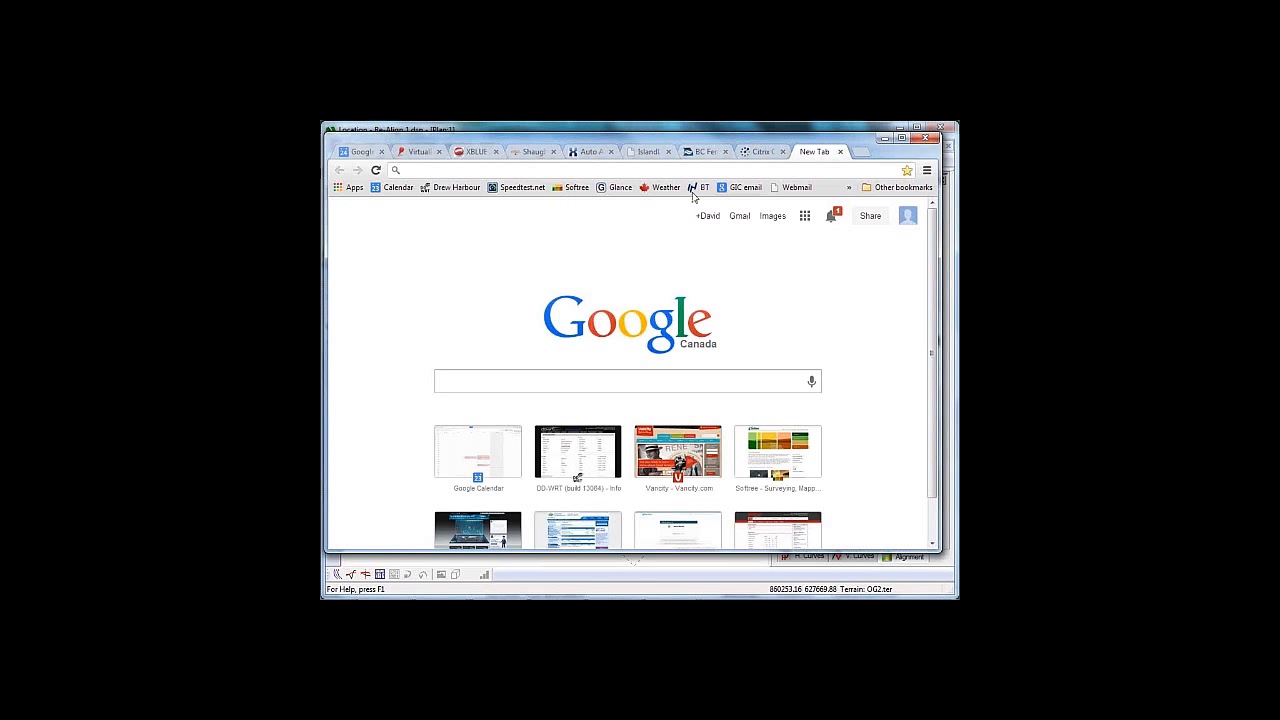
click(570, 187)
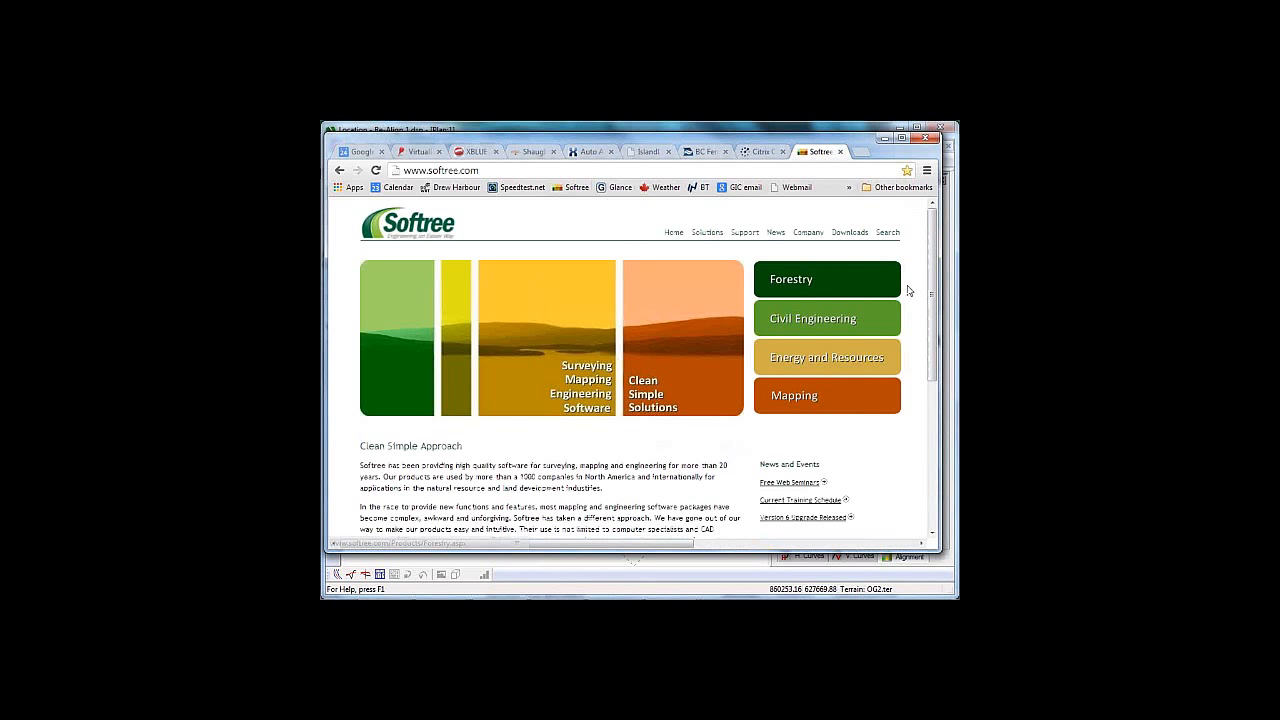
click(792, 484)
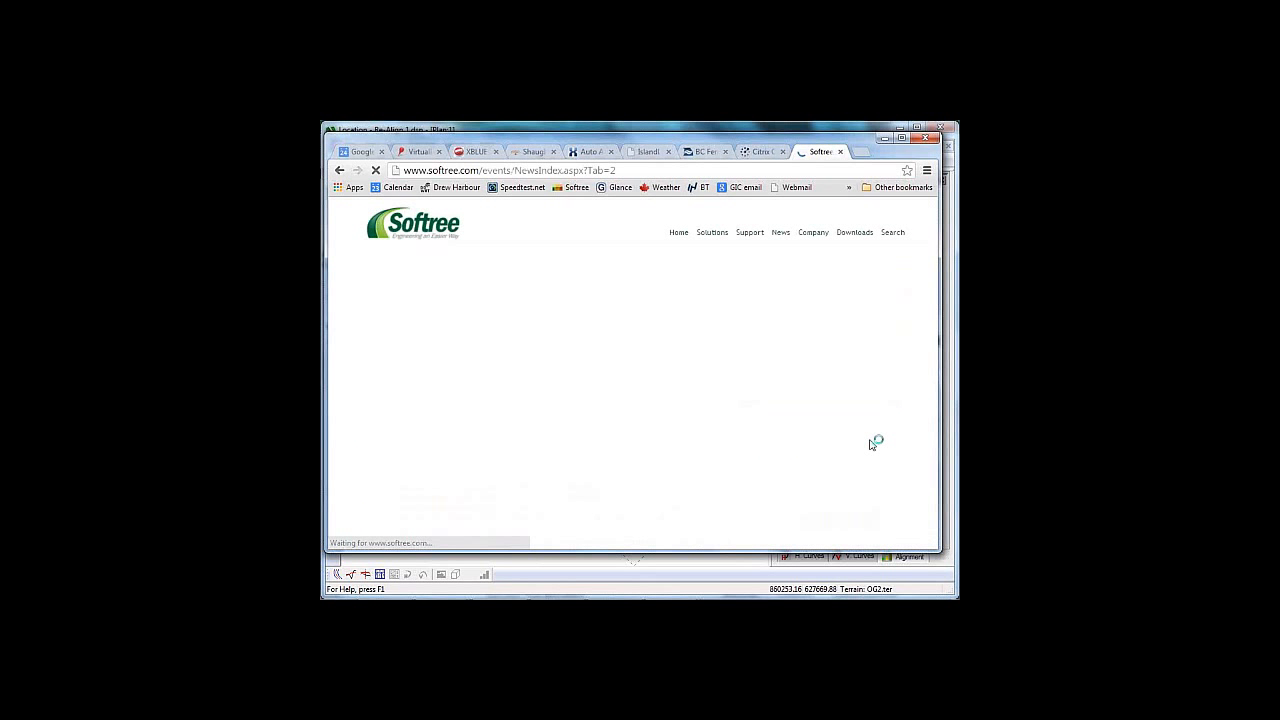
scroll(866, 419, down, 2)
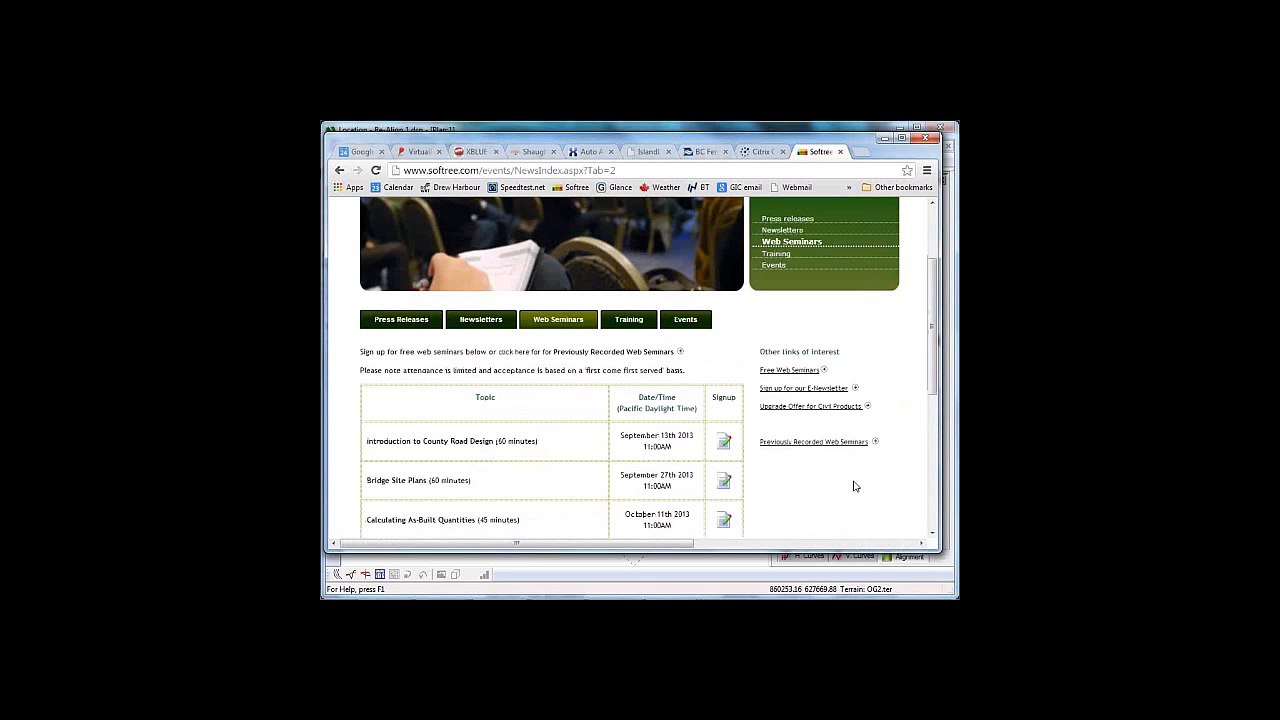
click(818, 443)
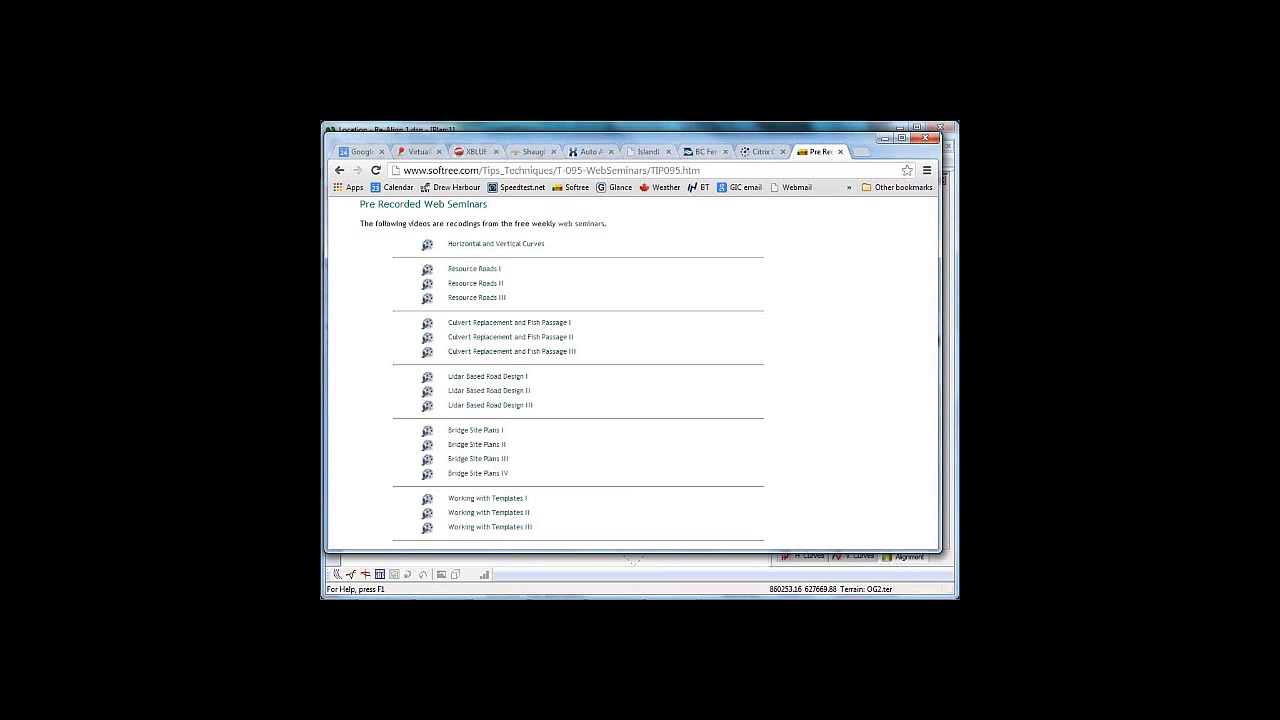
Step: Minimize the browser and display the profile of the Re-Align 1 design
click(884, 138)
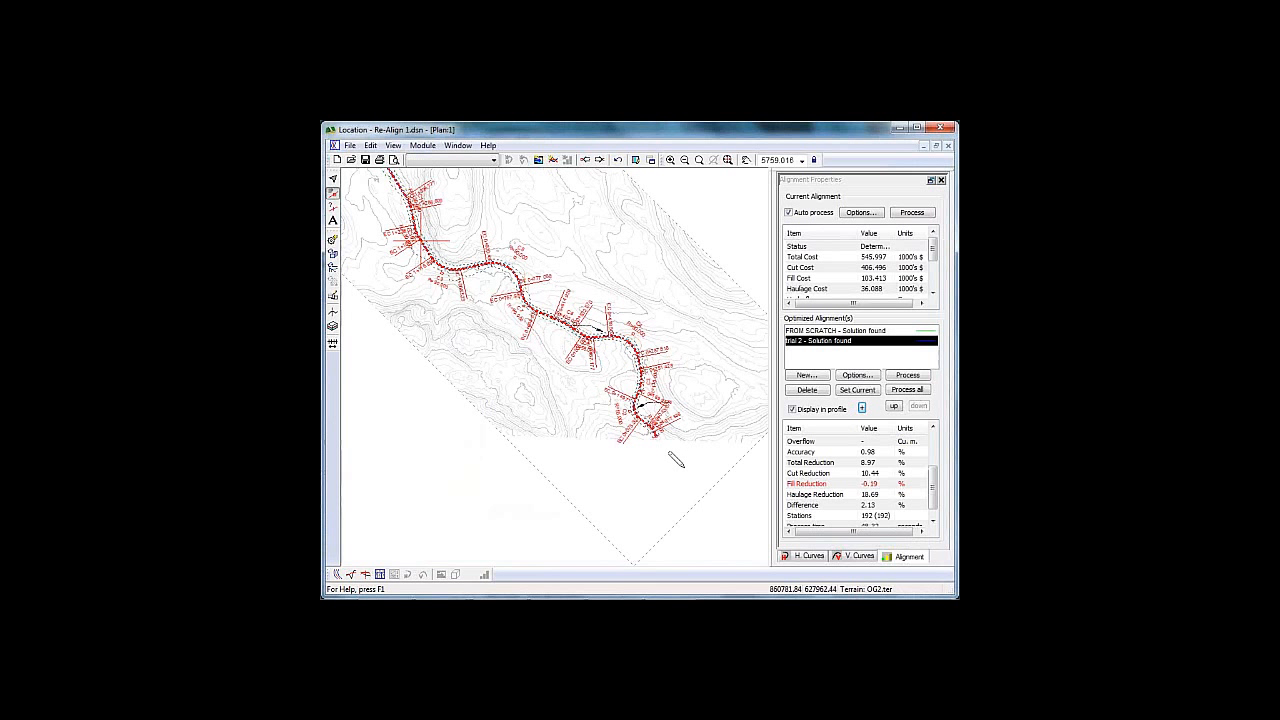
click(924, 375)
click(350, 575)
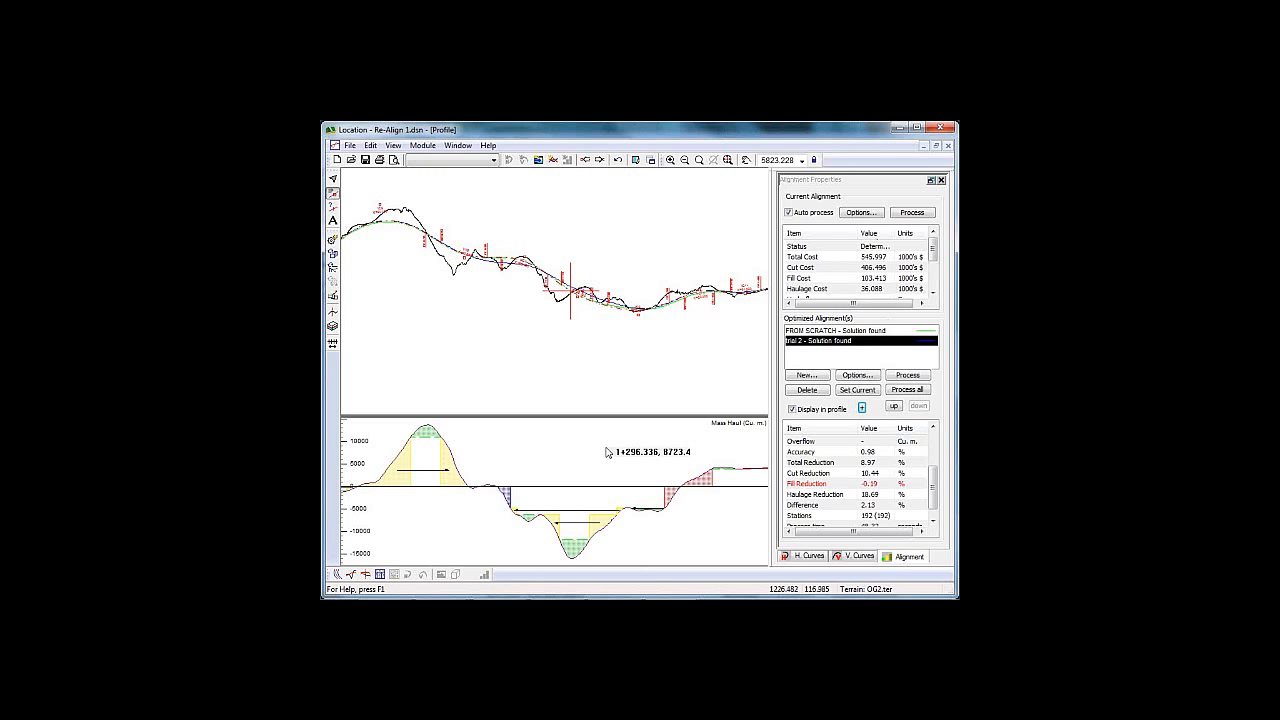
Step: Switch to Terrain and show the OG2 terrain with the existing road in plan view
mouse_move(559, 597)
click(615, 587)
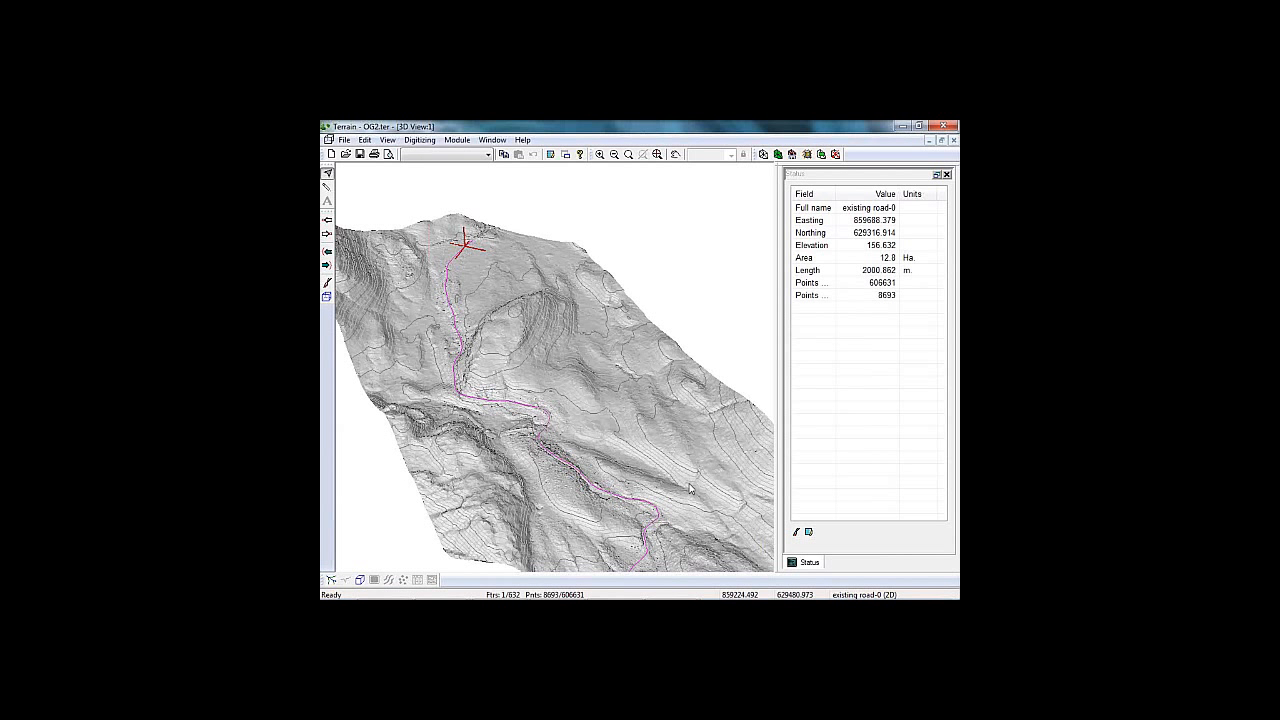
click(331, 580)
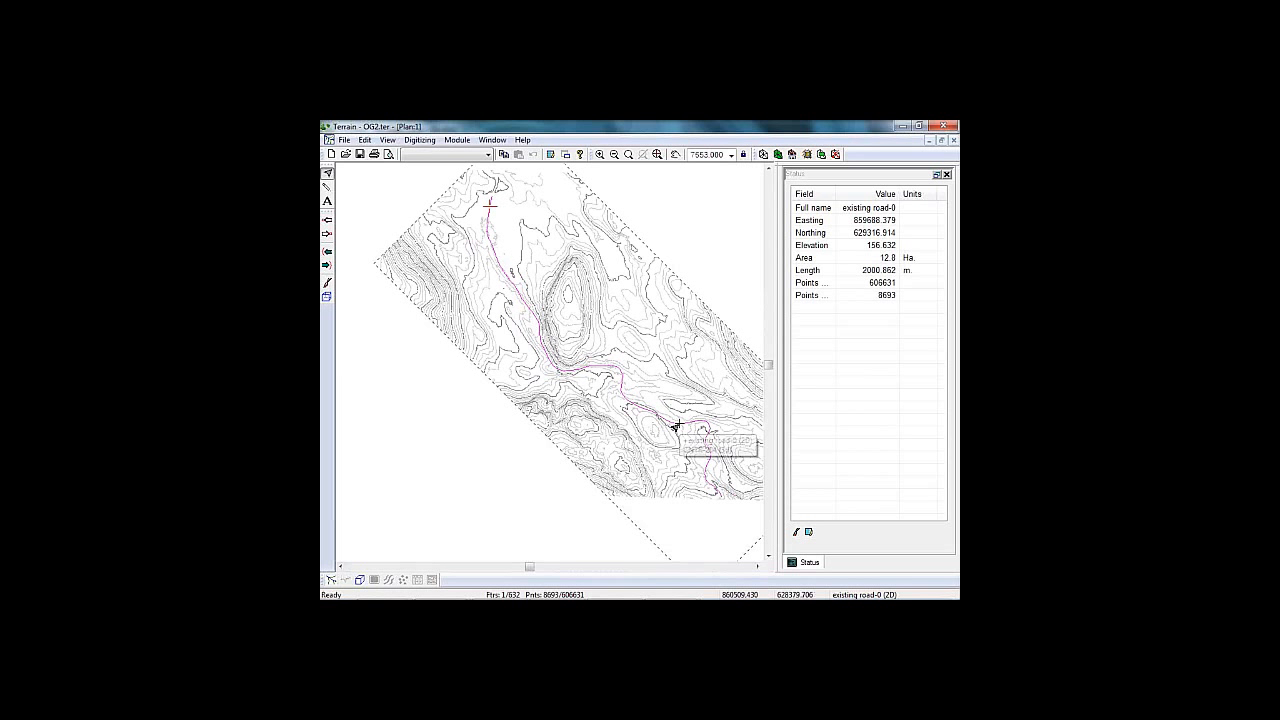
Step: Return to the Re-Align 1 design in Location and restore its windows to view section, plan and profile together
mouse_move(623, 592)
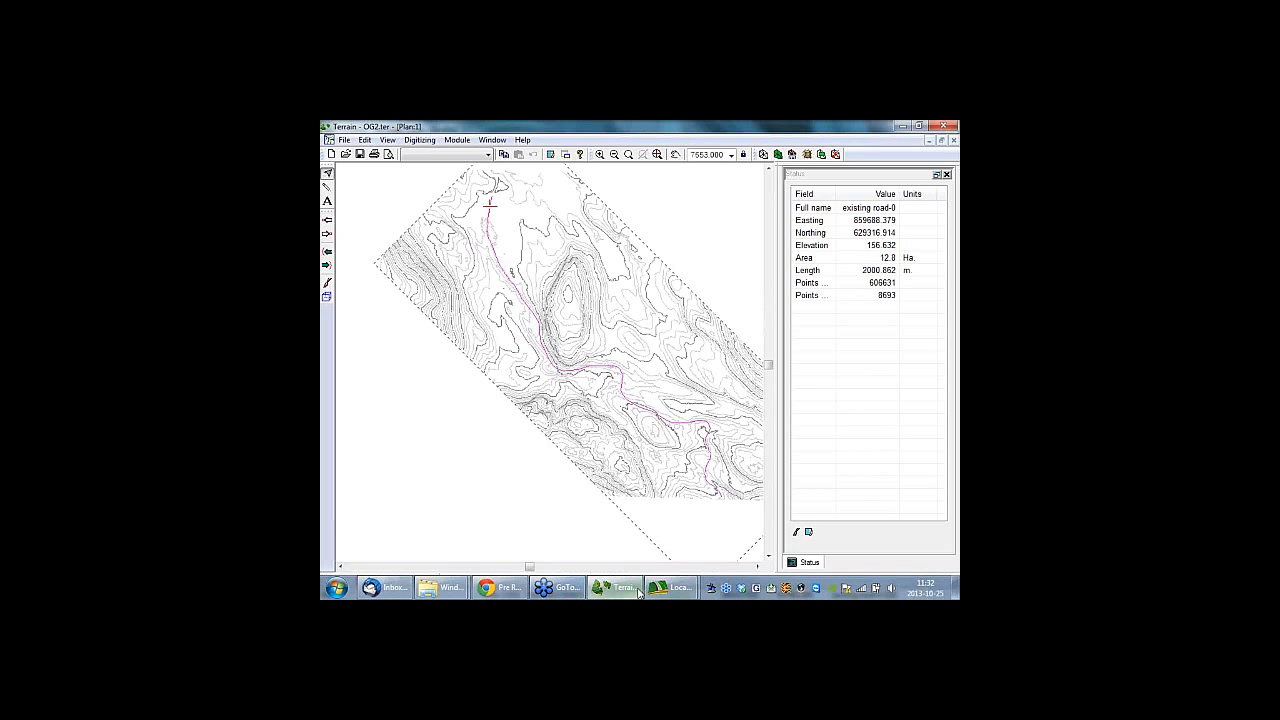
mouse_move(668, 588)
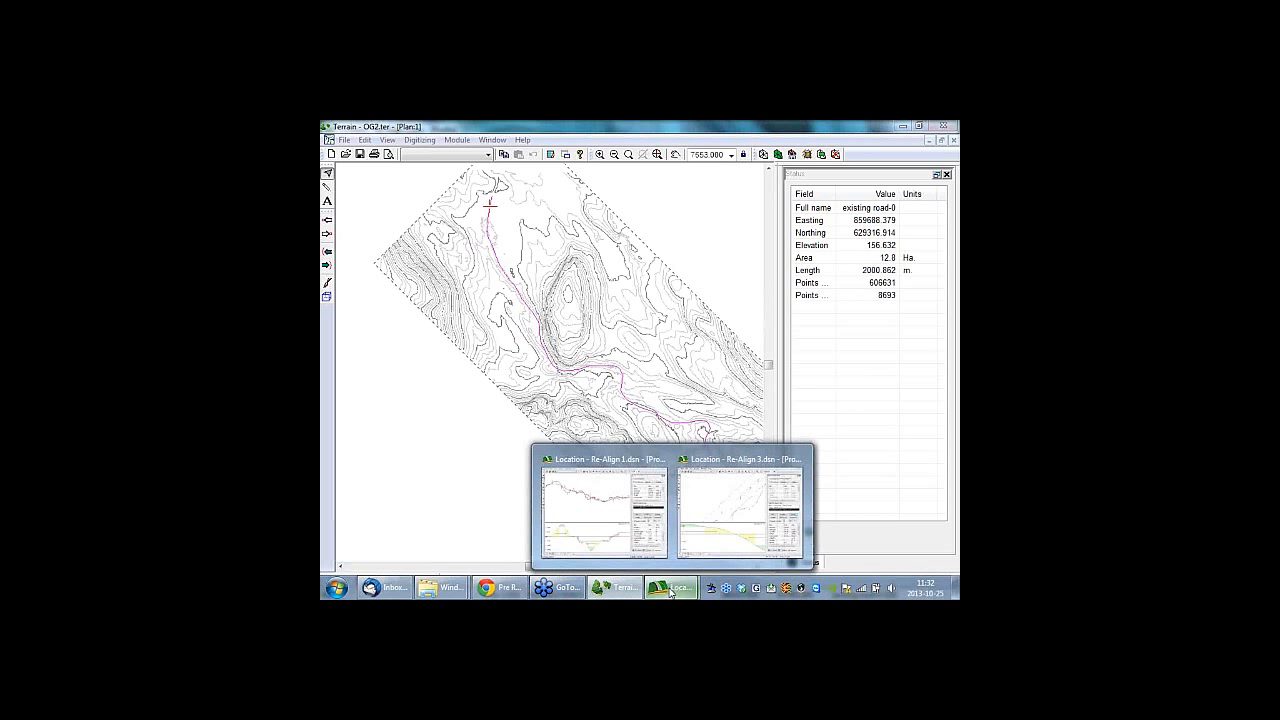
click(610, 508)
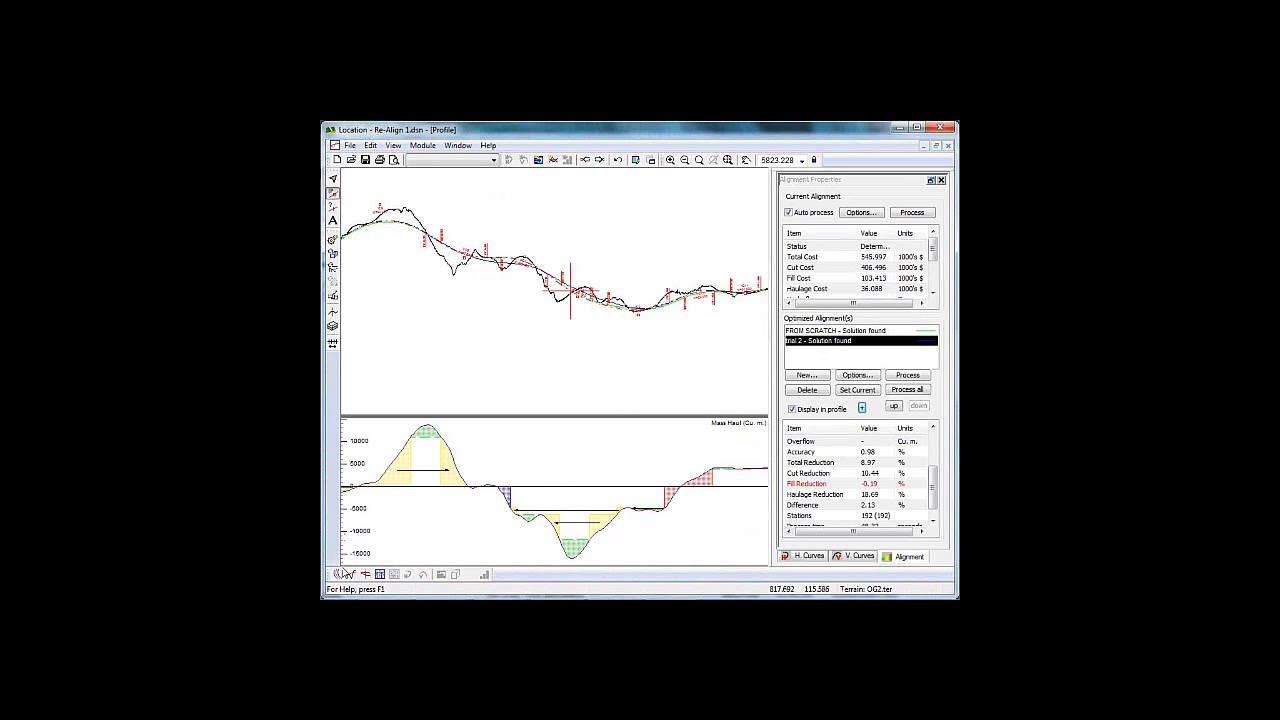
click(935, 145)
click(710, 254)
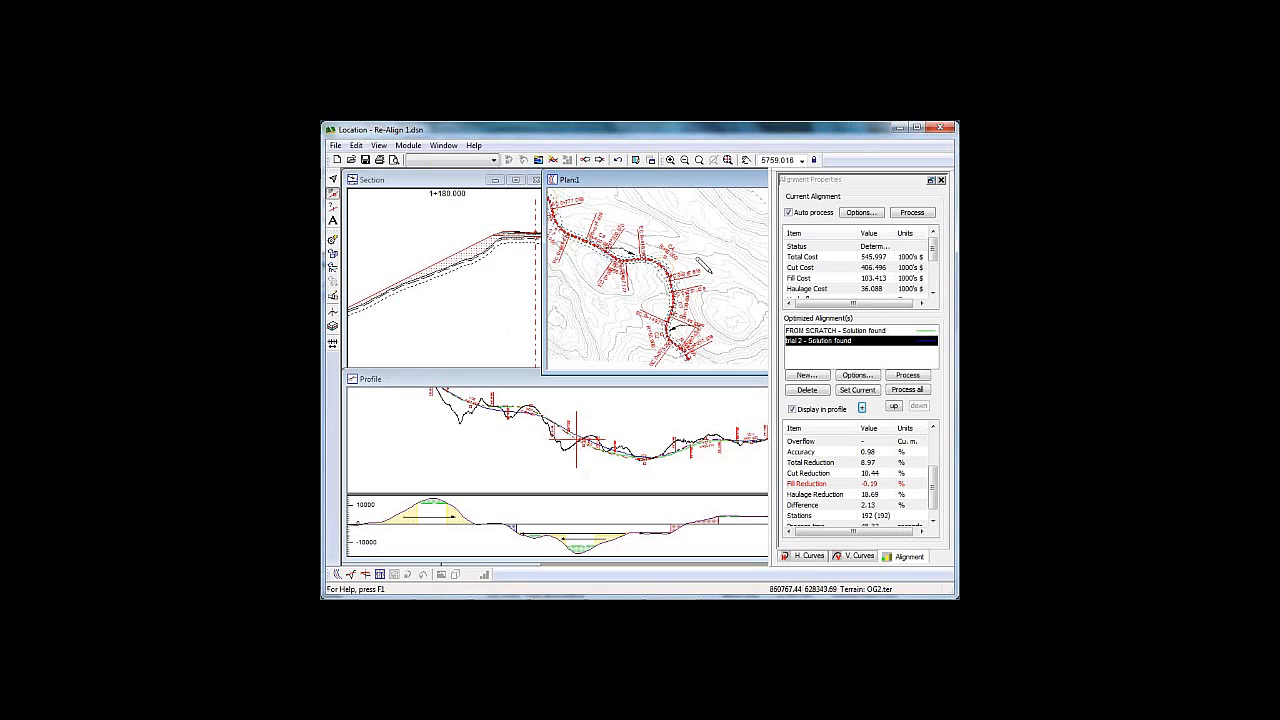
mouse_move(703, 265)
Step: Select the trial 2 optimized alignment and maximize the profile window to examine the whole road
click(590, 387)
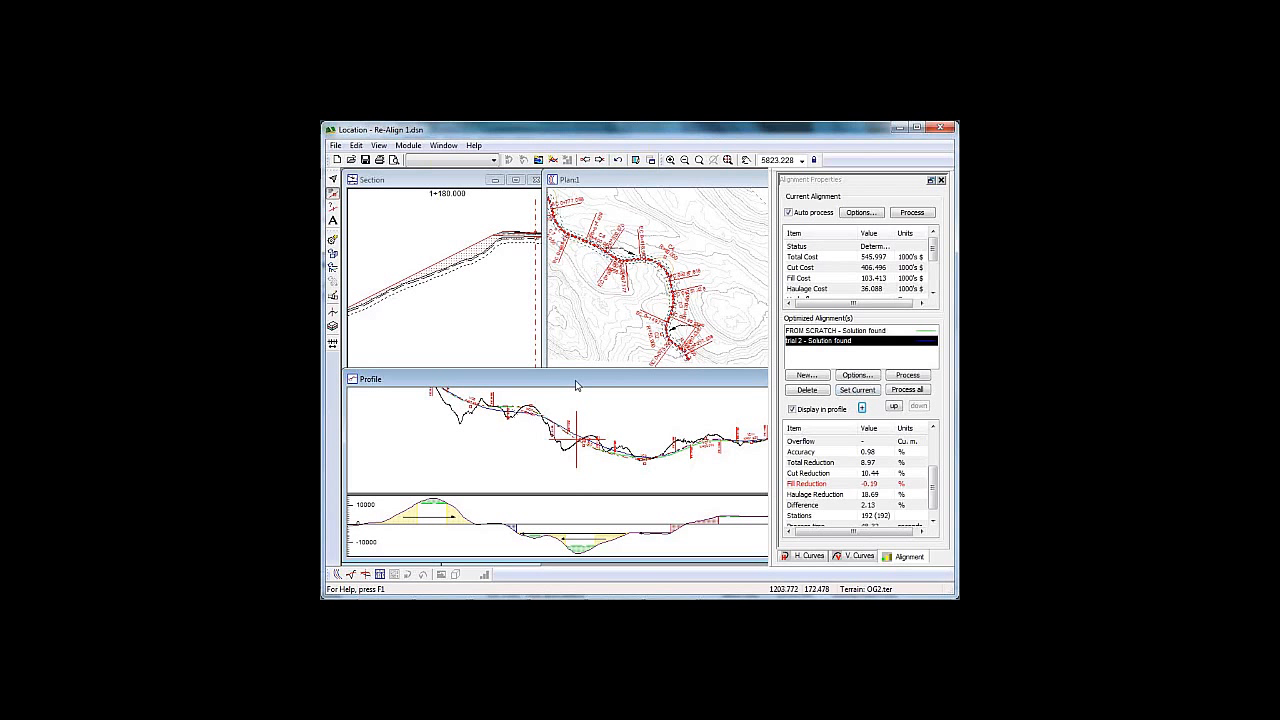
click(815, 342)
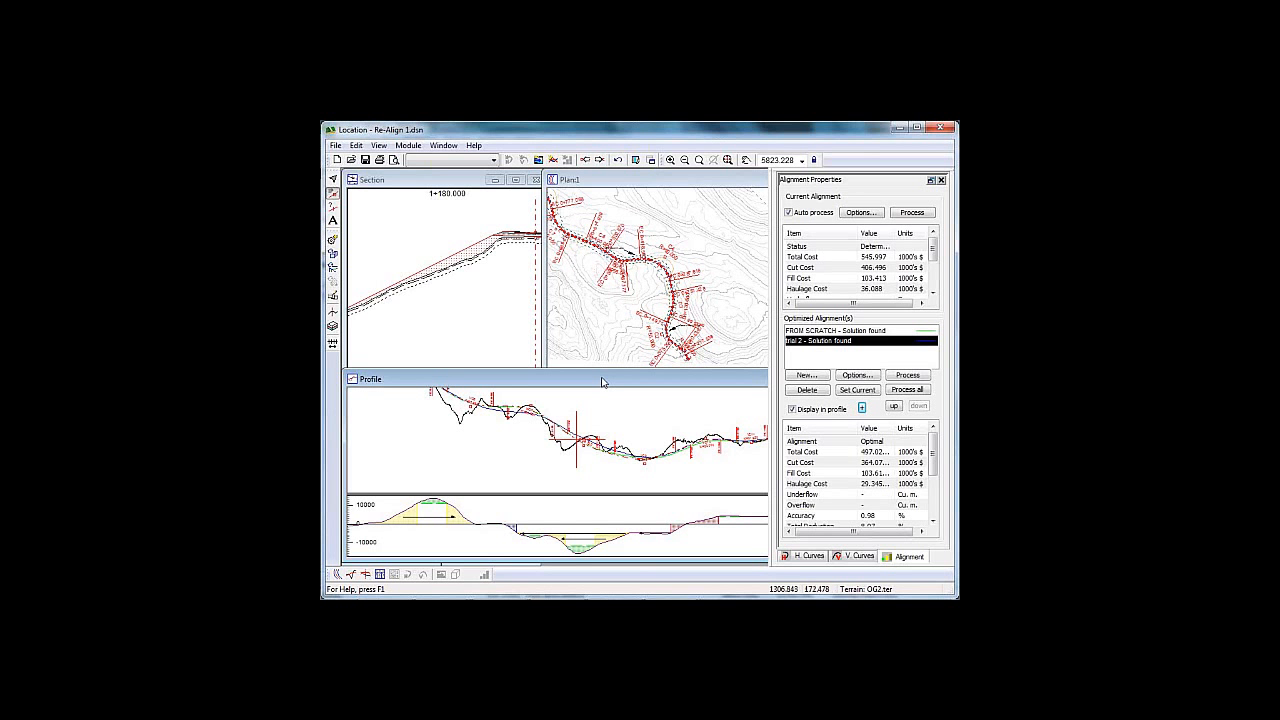
double_click(602, 380)
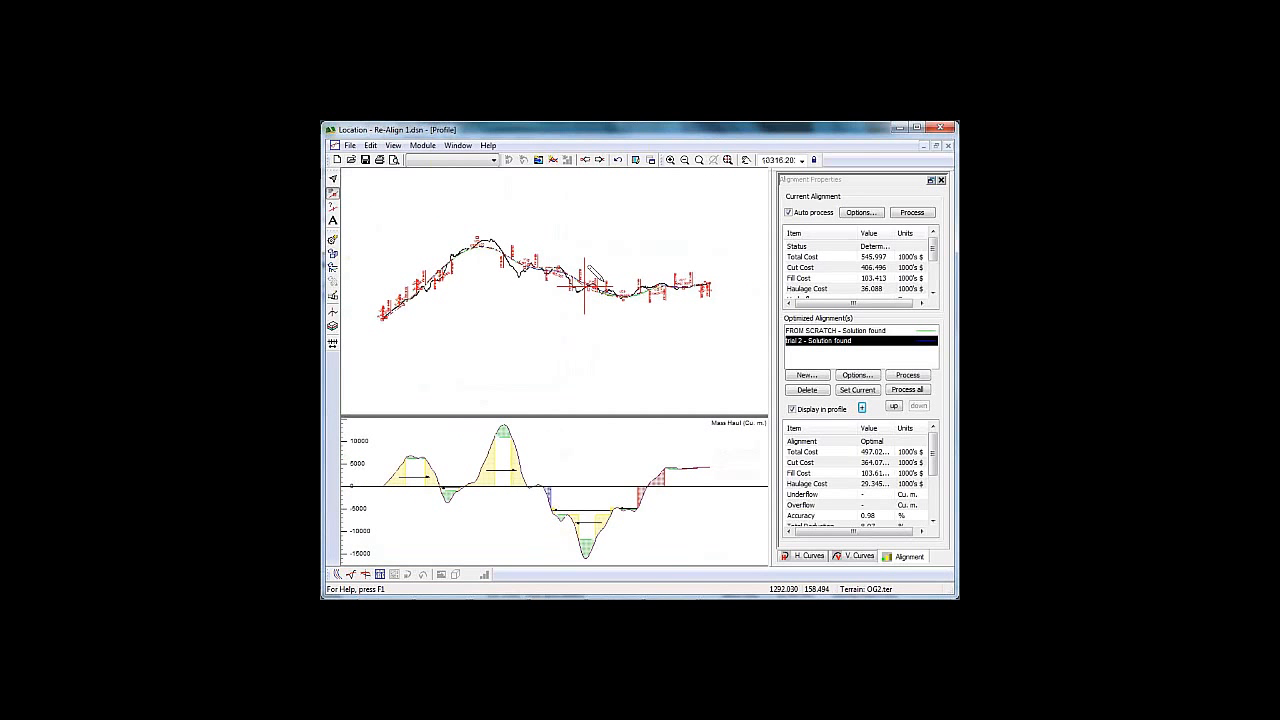
scroll(590, 278, up, 3)
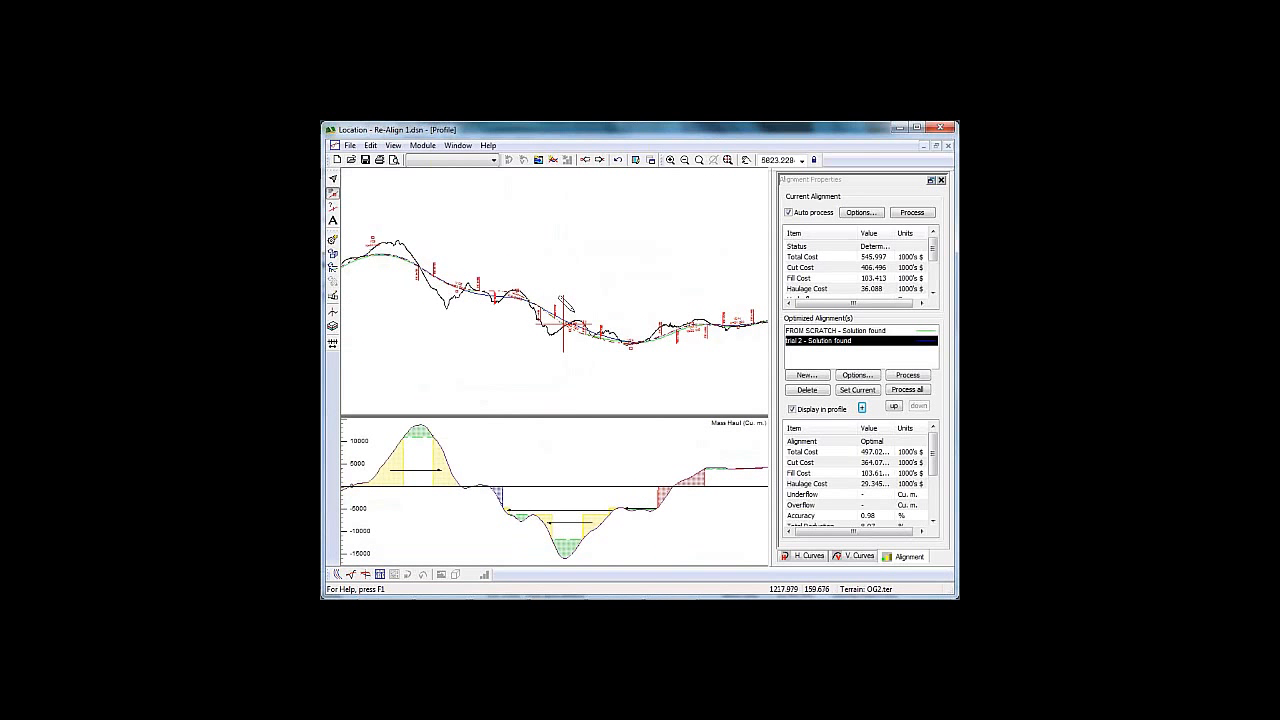
scroll(565, 305, down, 3)
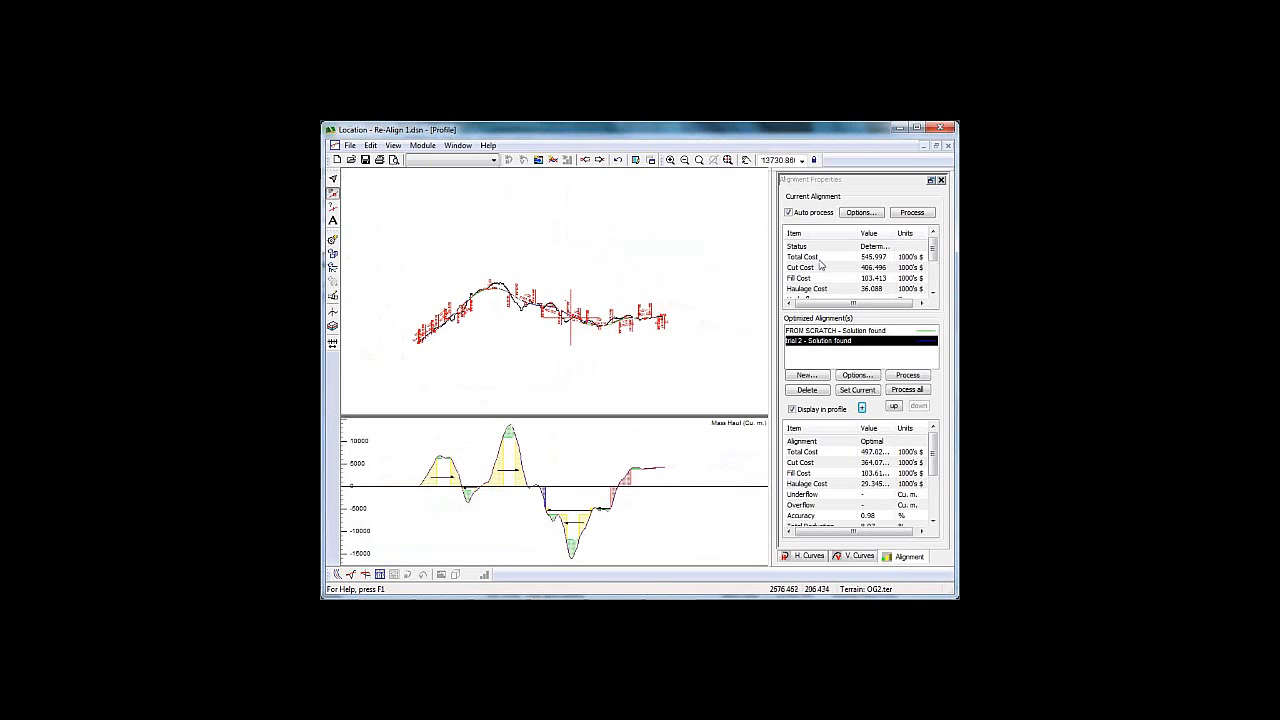
Step: Make trial 2 the current alignment without saving the existing one to the list
click(857, 391)
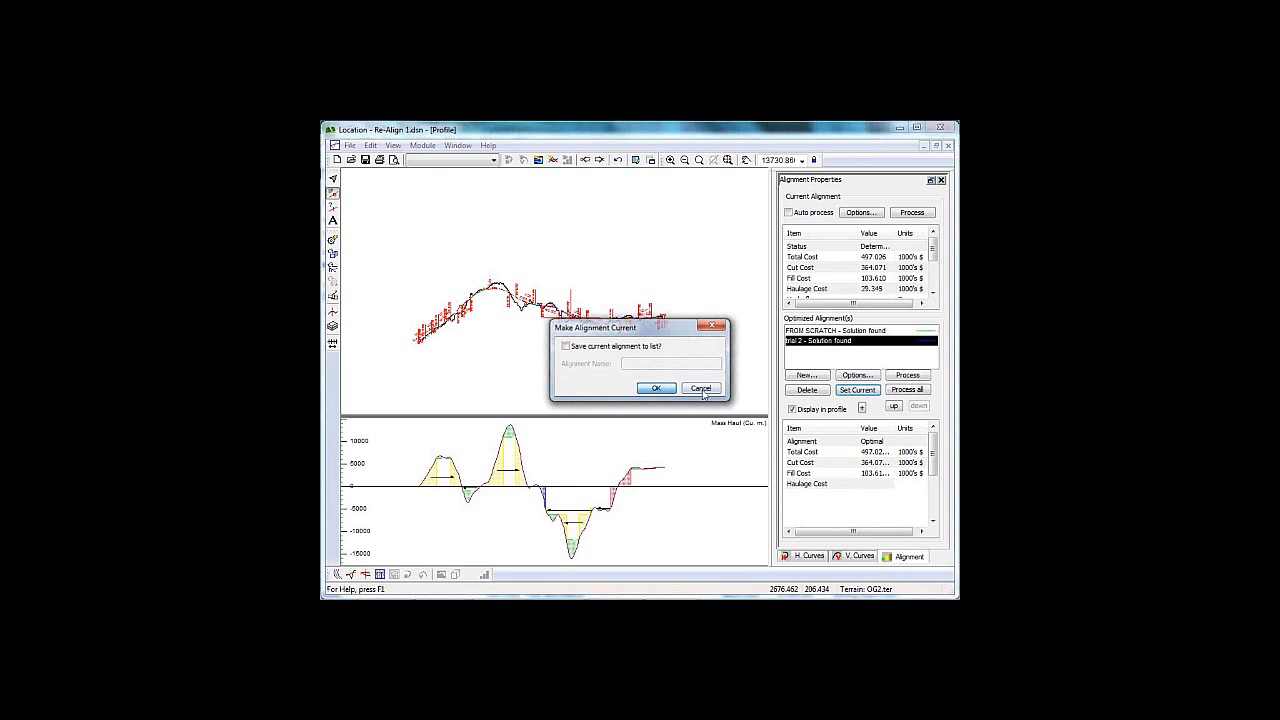
click(650, 392)
click(618, 396)
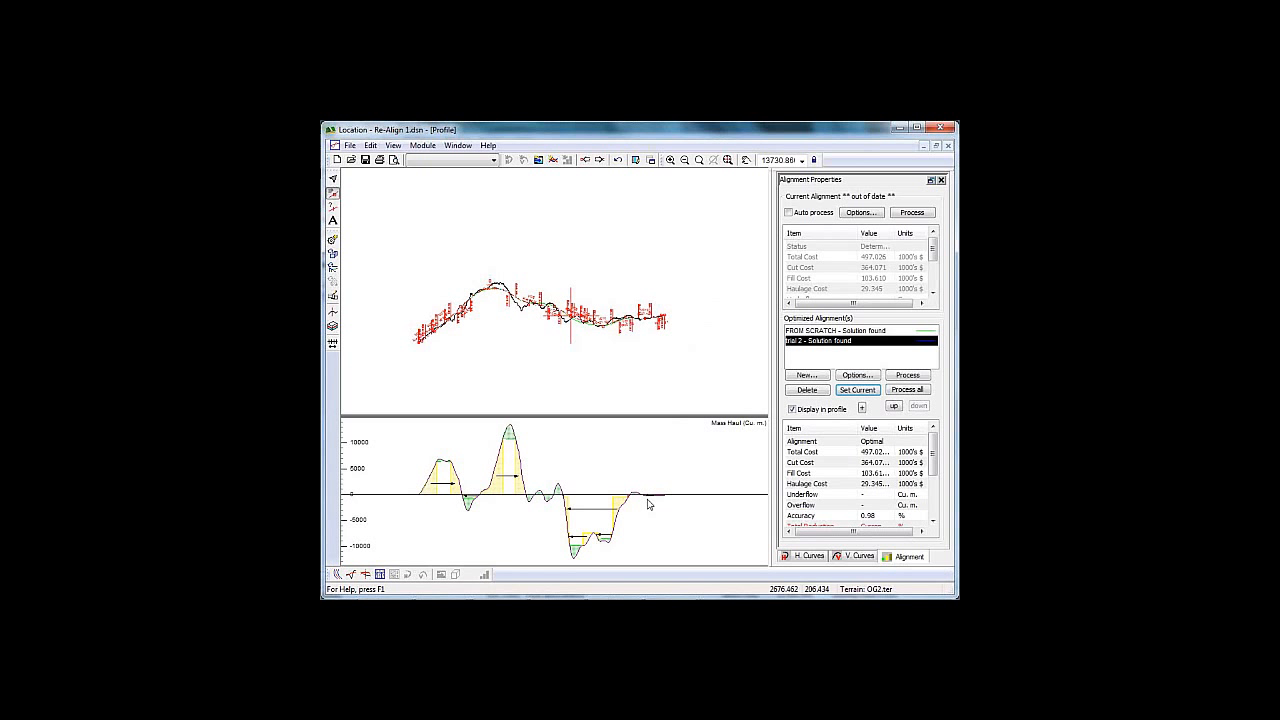
Step: Review the waste and borrow pit settings in trial 2's vertical optimization options without changing them
mouse_move(665, 500)
click(857, 375)
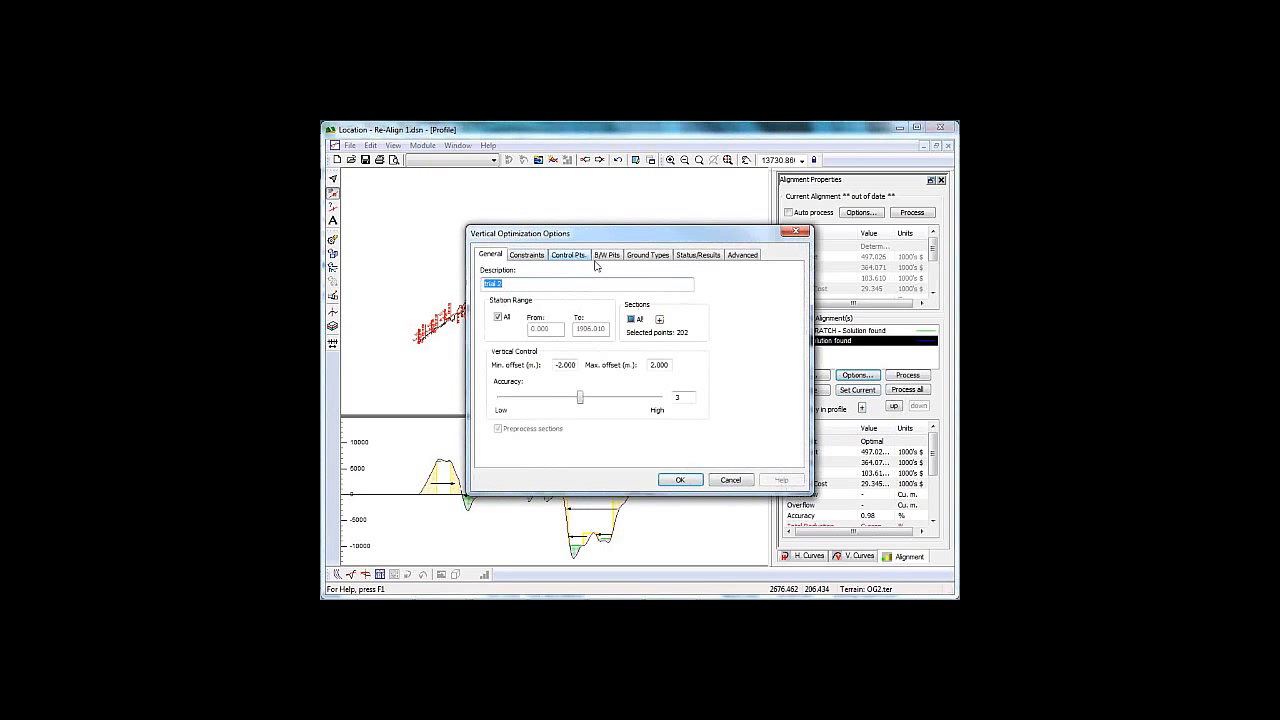
click(607, 256)
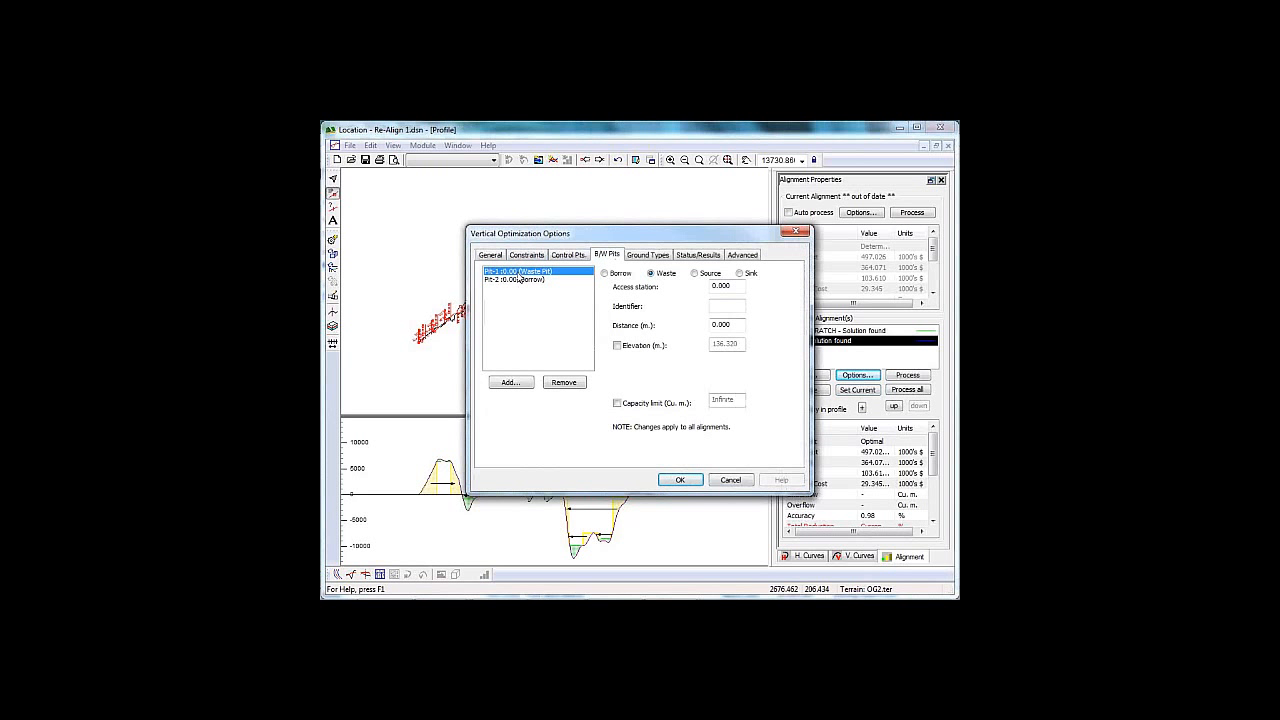
click(519, 280)
double_click(734, 381)
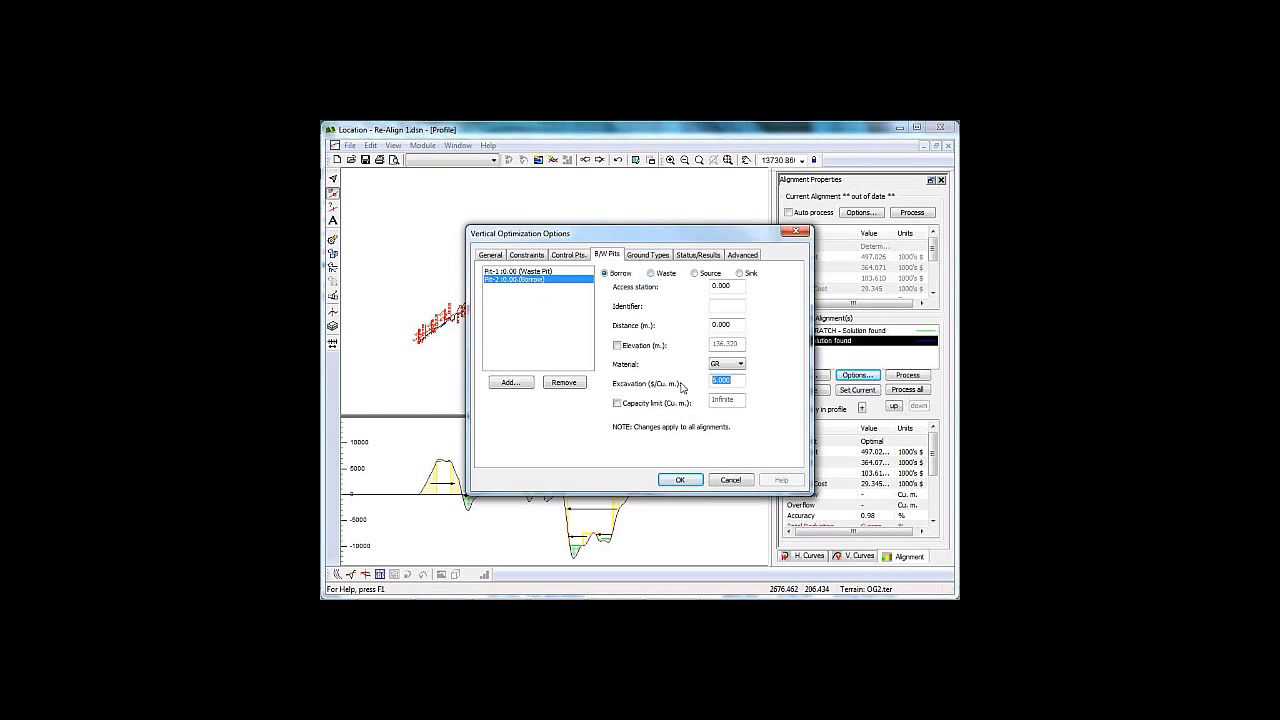
click(519, 272)
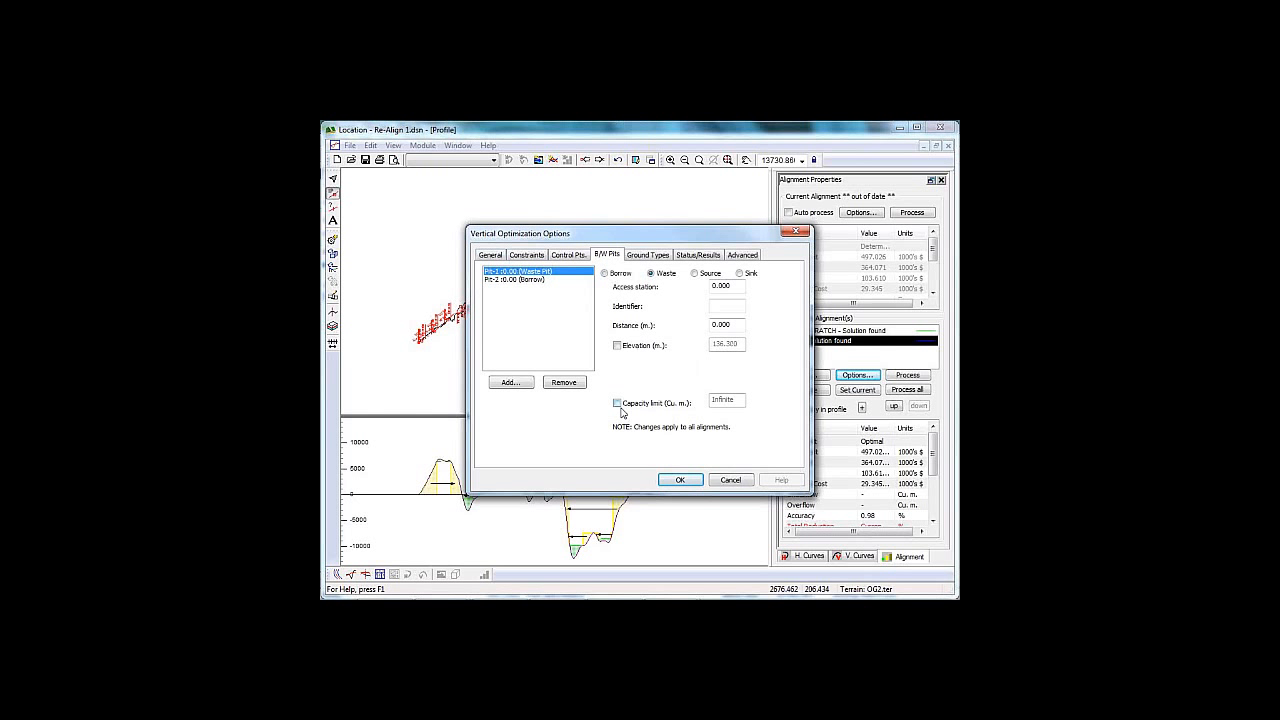
click(733, 481)
click(731, 480)
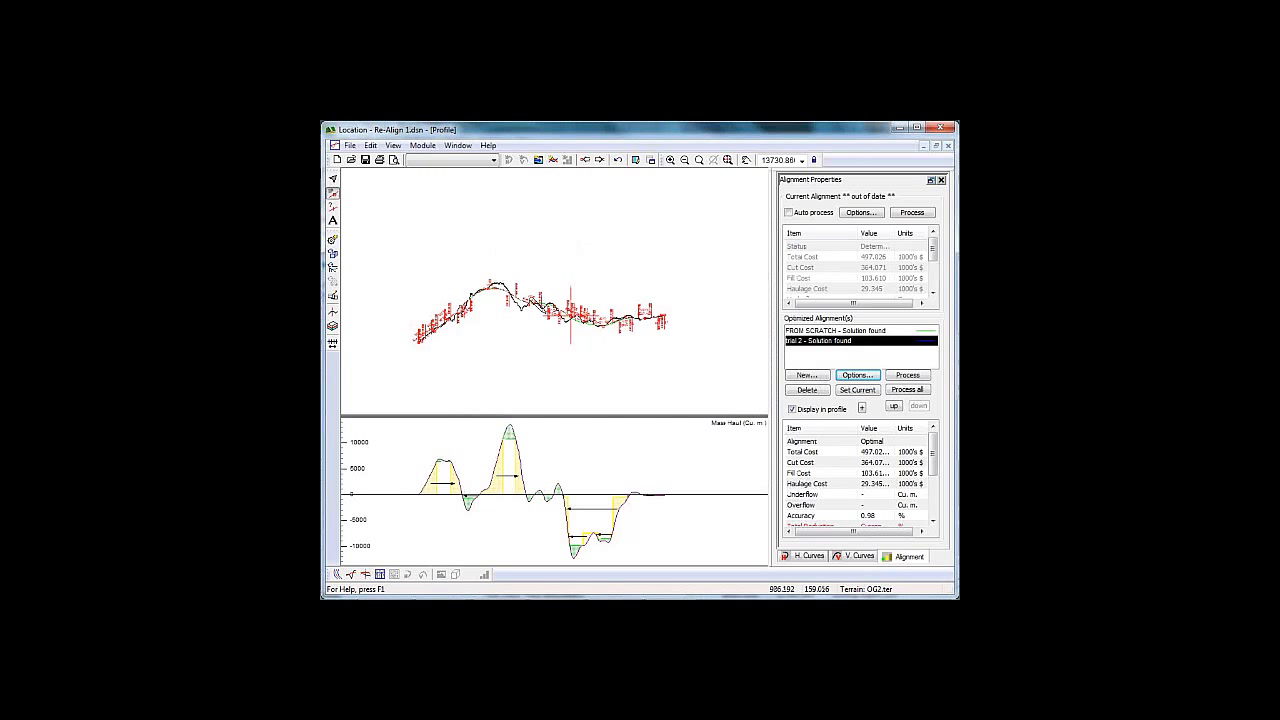
Step: In the Rural Paved template, set the final fill slope of the left Standard Cut/Fill slope component to 1 1/2:1
mouse_move(516, 297)
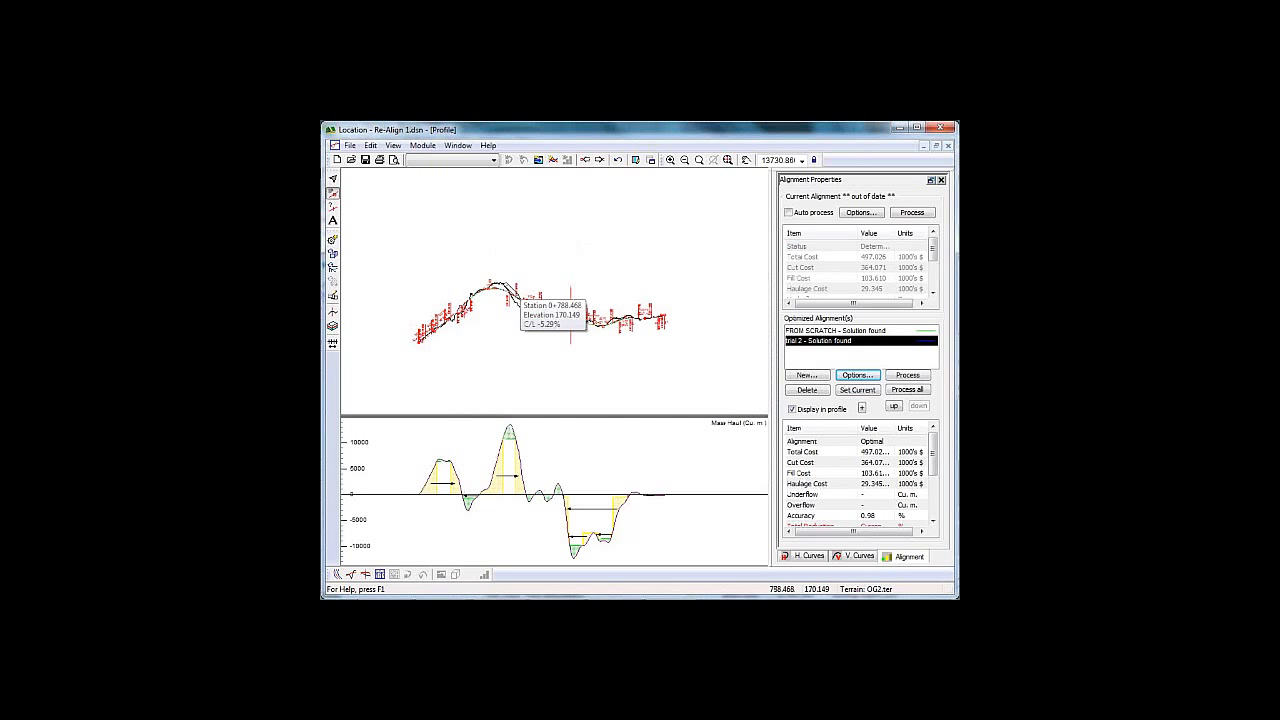
scroll(571, 315, up, 5)
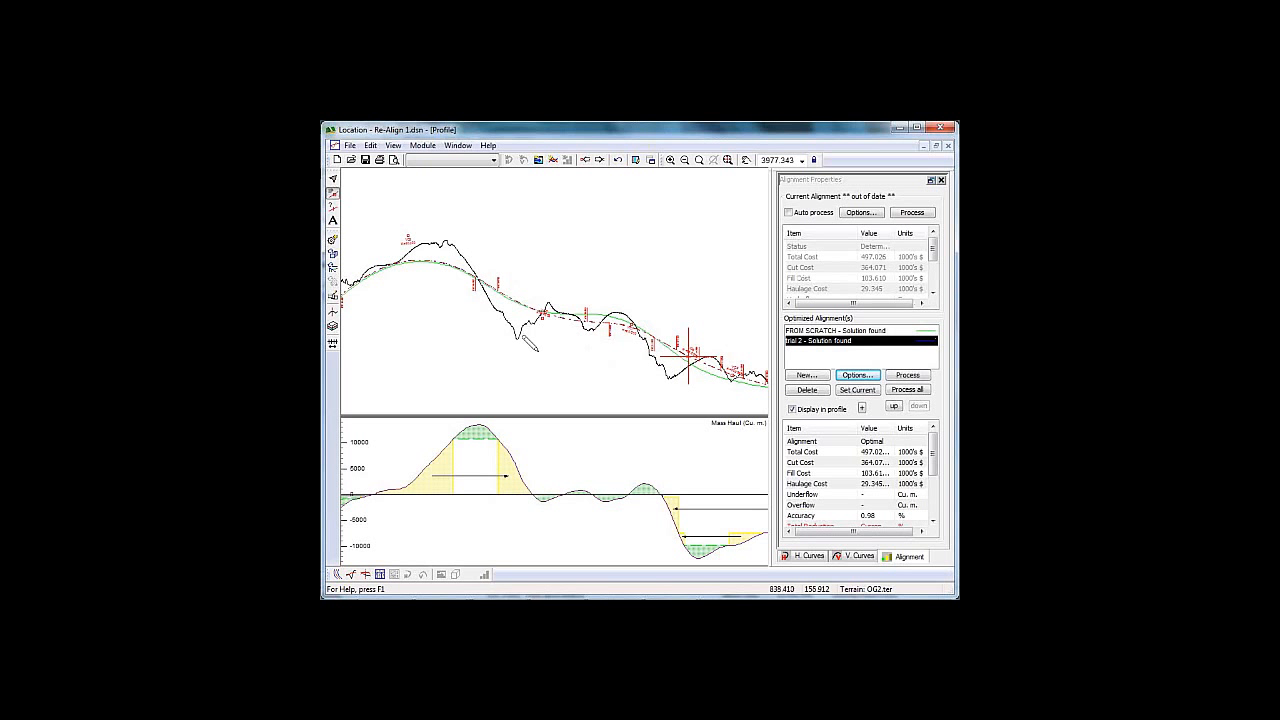
scroll(557, 274, down, 4)
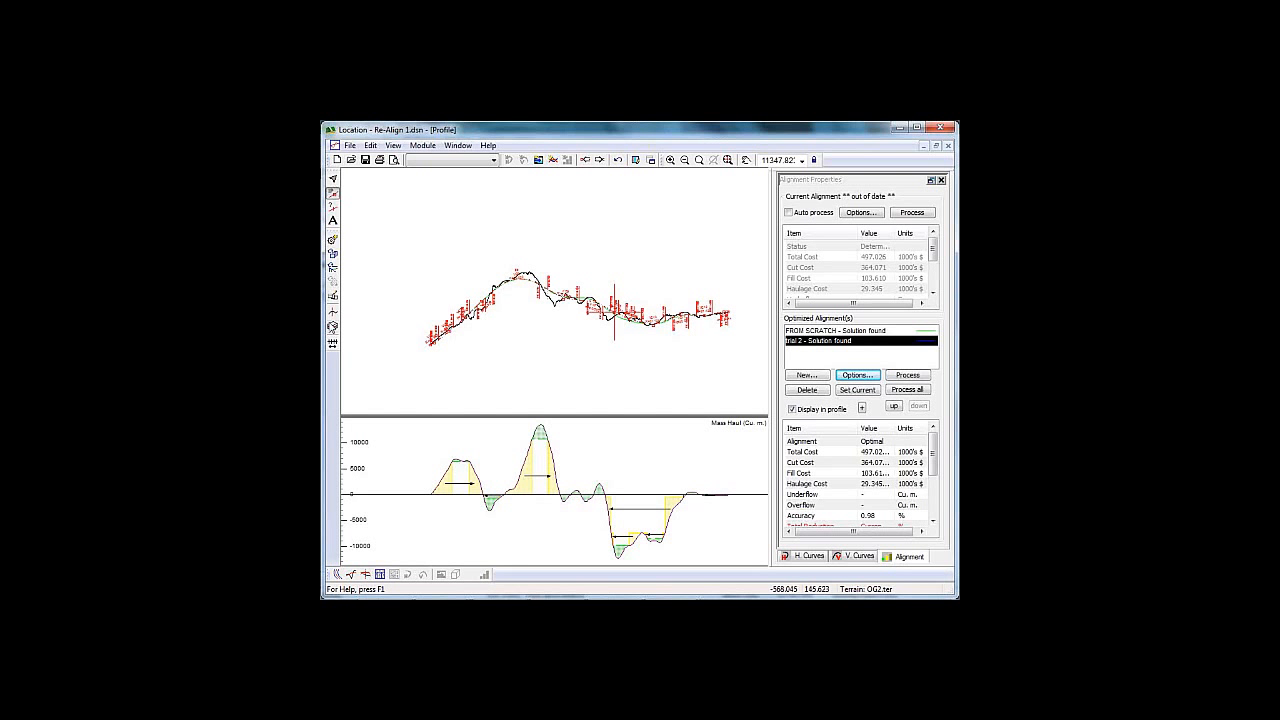
click(334, 316)
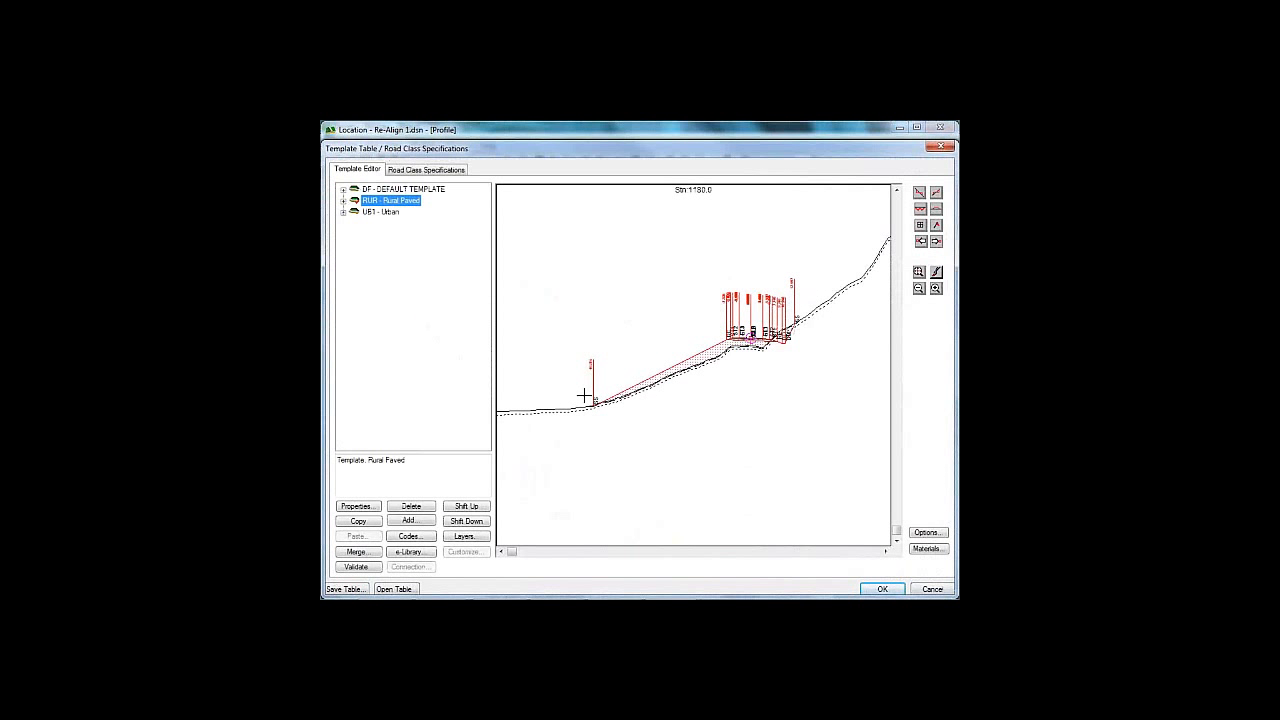
click(342, 201)
double_click(385, 260)
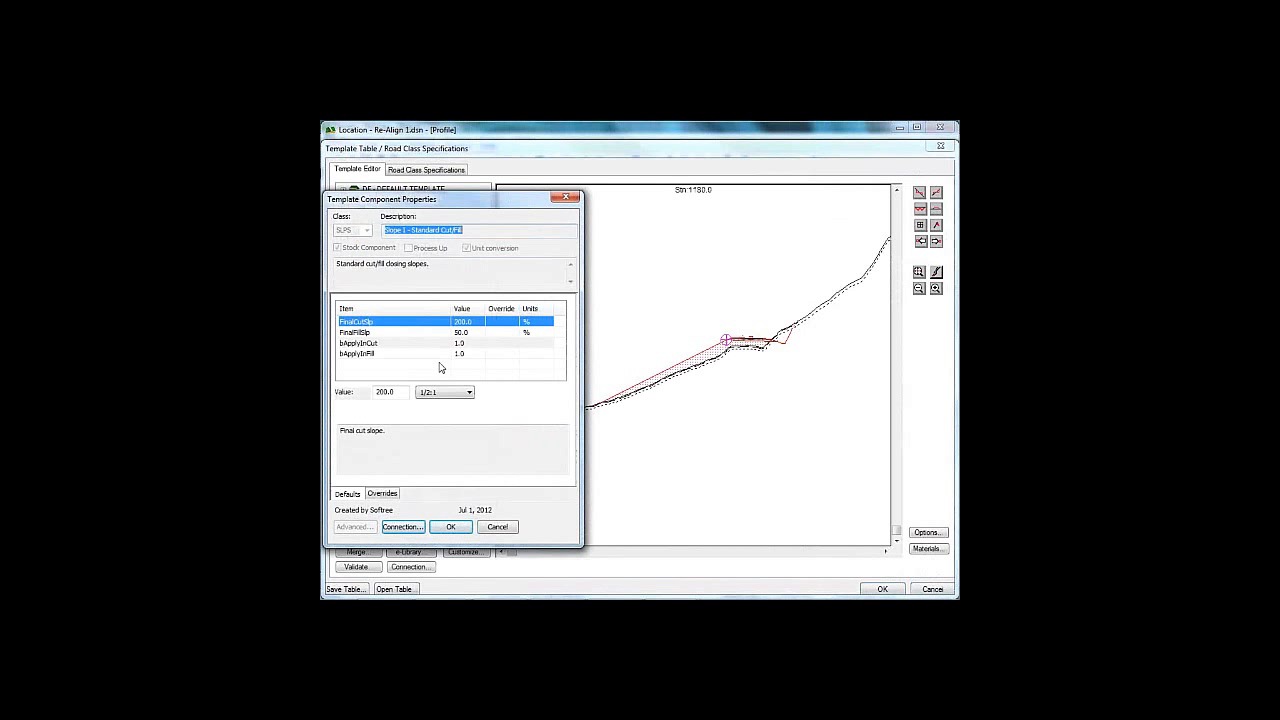
click(363, 333)
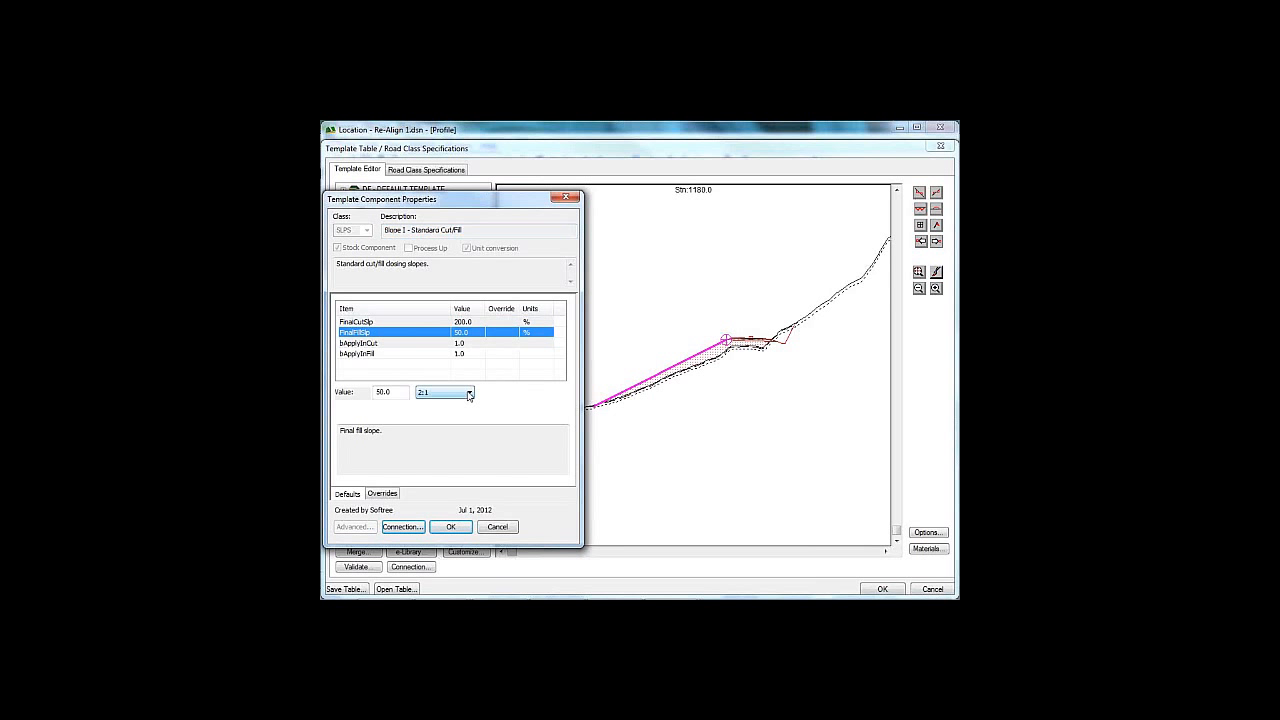
click(469, 393)
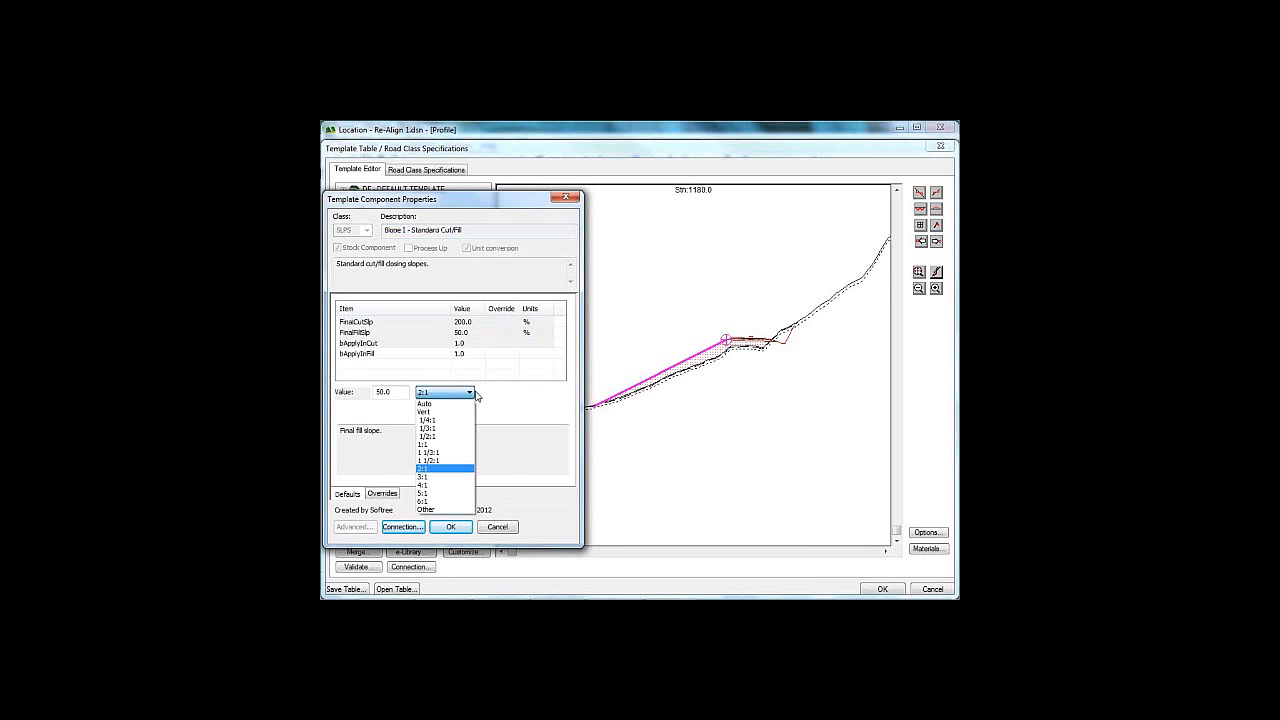
click(439, 461)
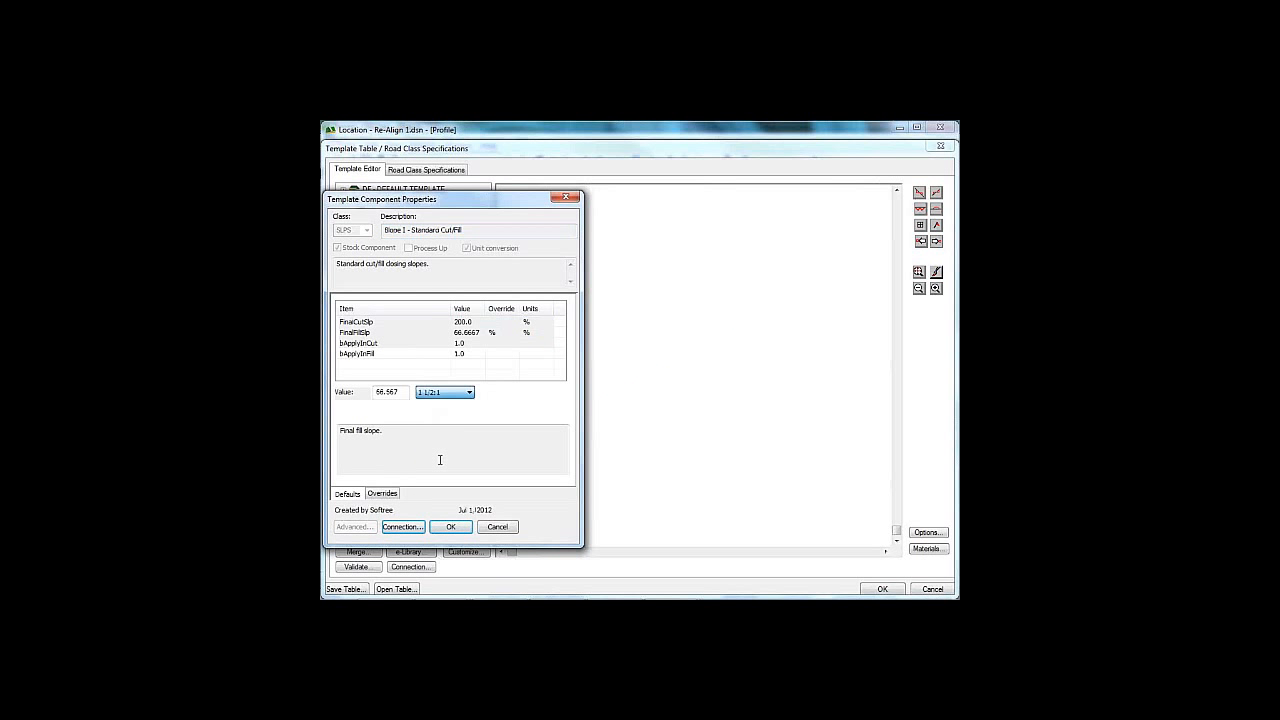
click(451, 527)
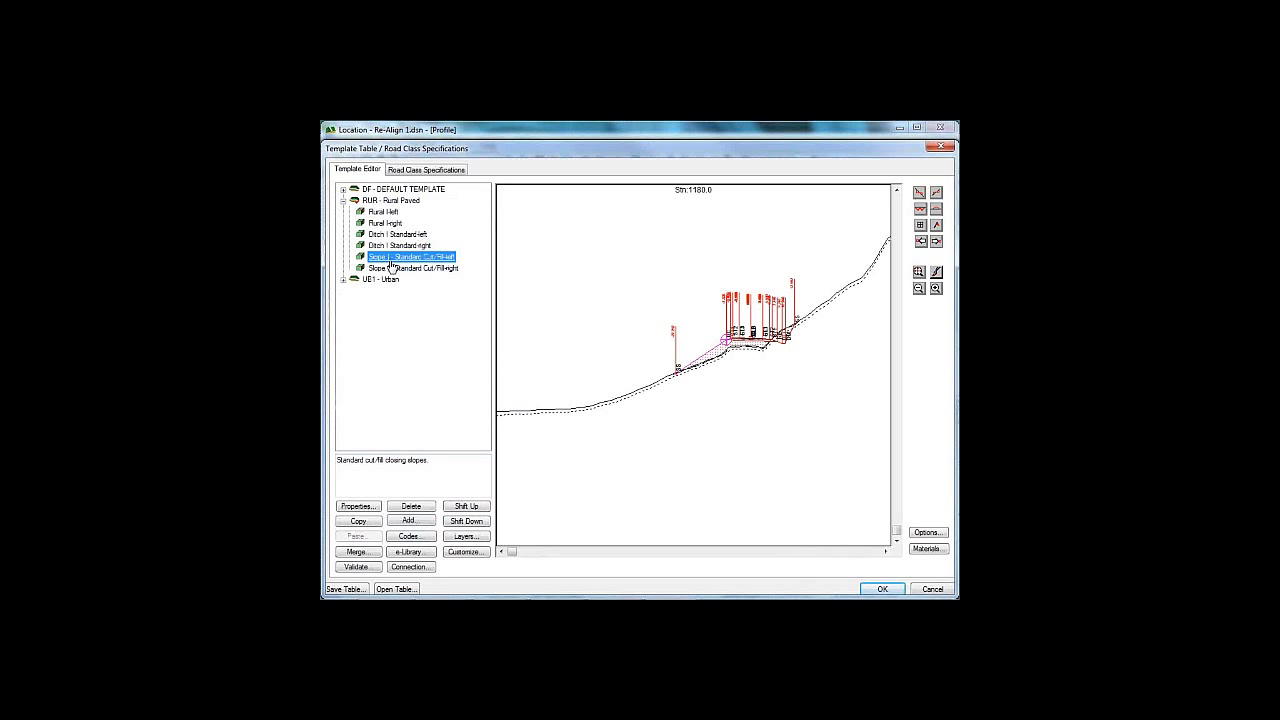
Step: Set the final fill slope of the right Standard Cut/Fill component to 1 1/2:1 and accept the template changes
double_click(395, 270)
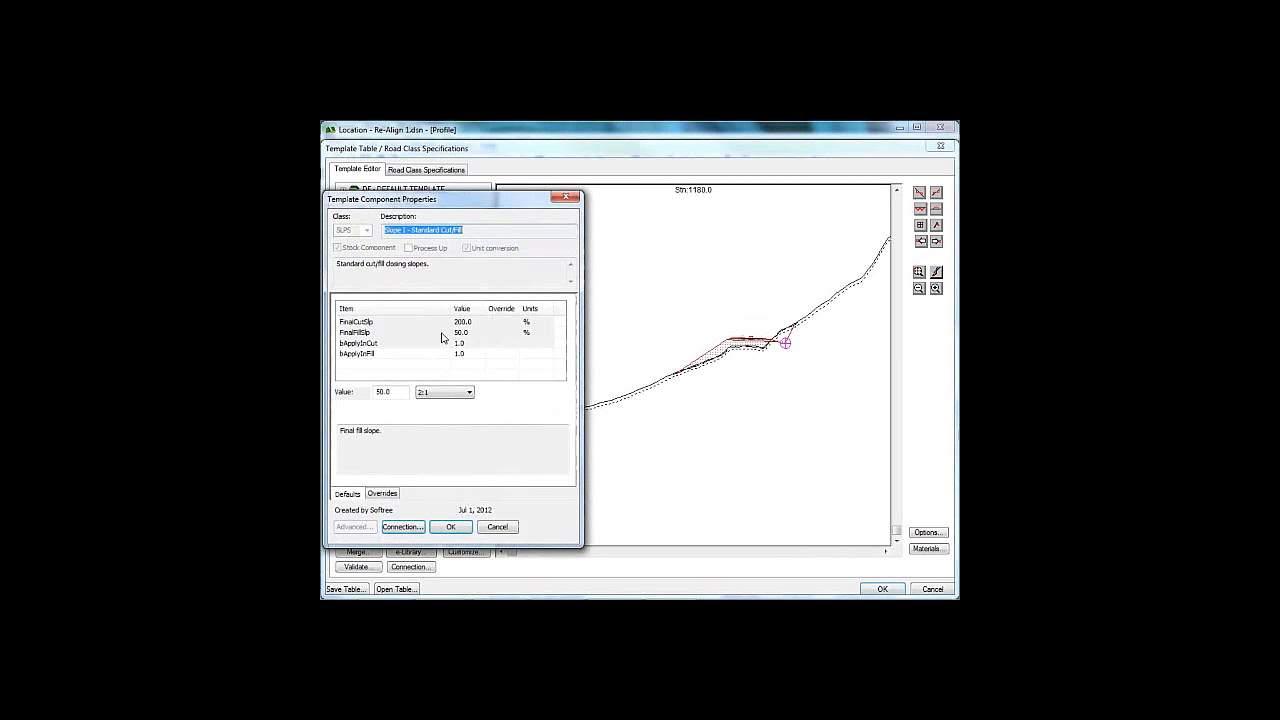
click(468, 393)
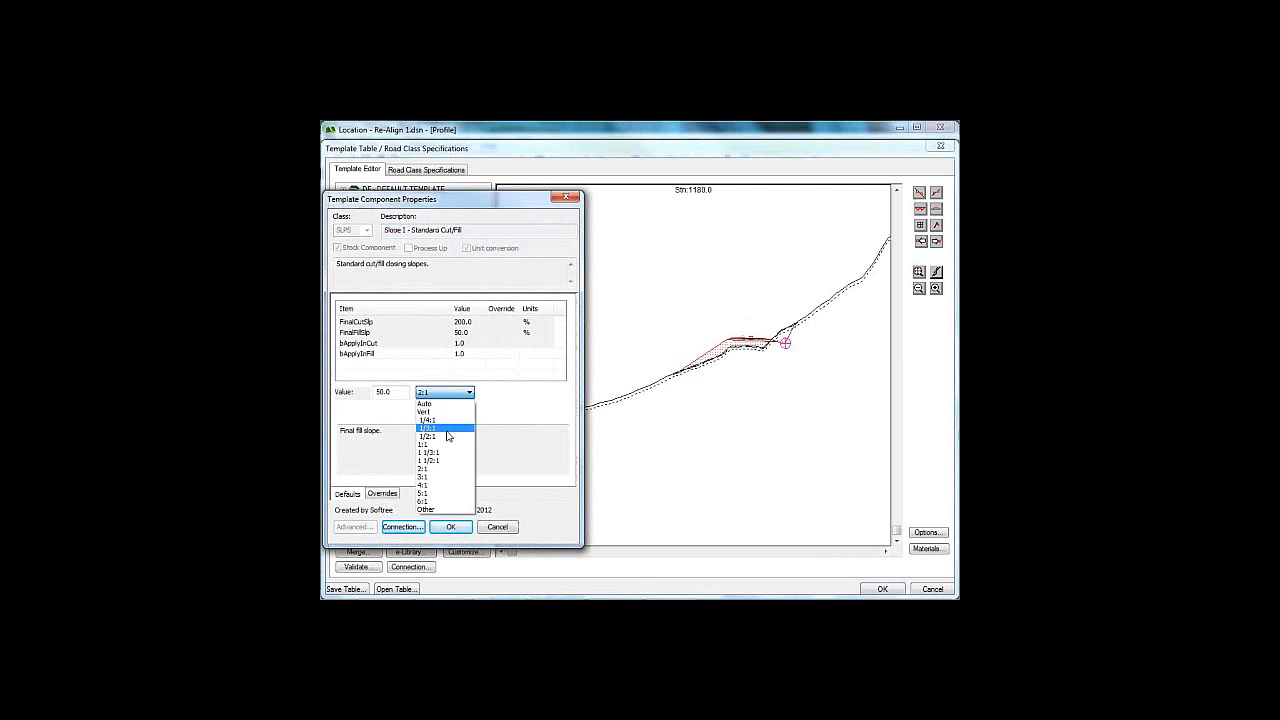
click(437, 461)
click(450, 526)
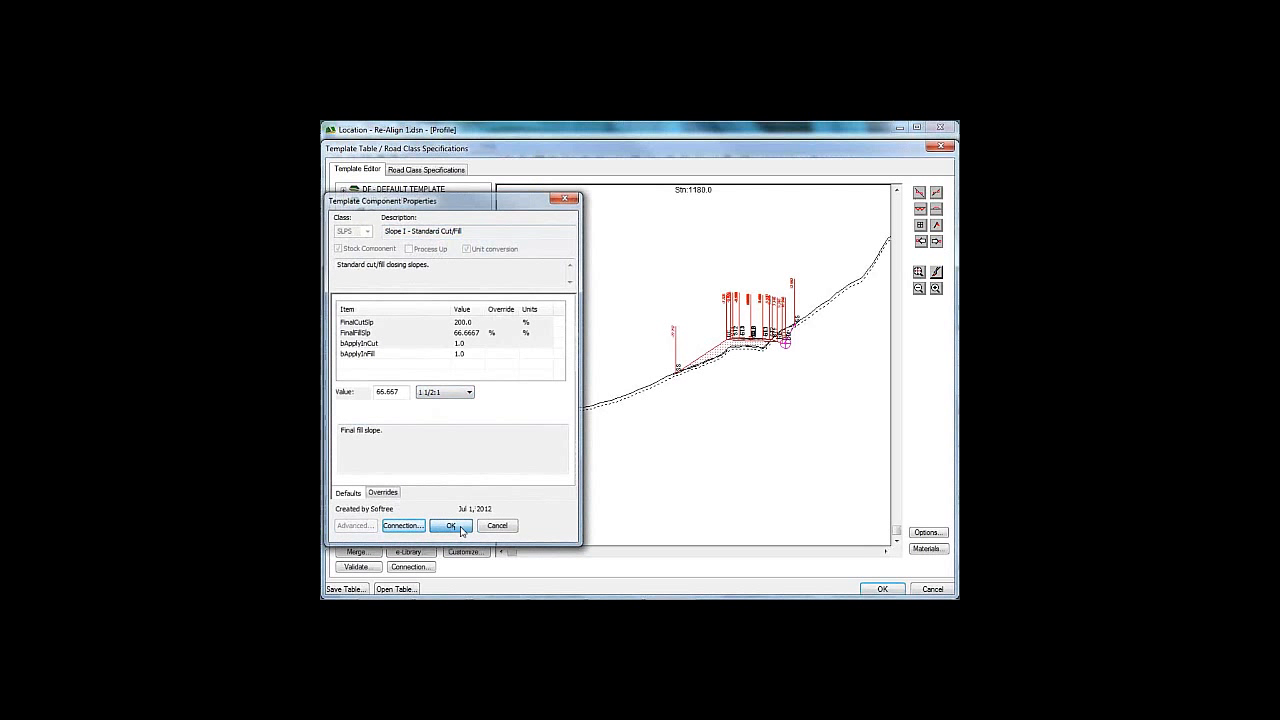
click(882, 589)
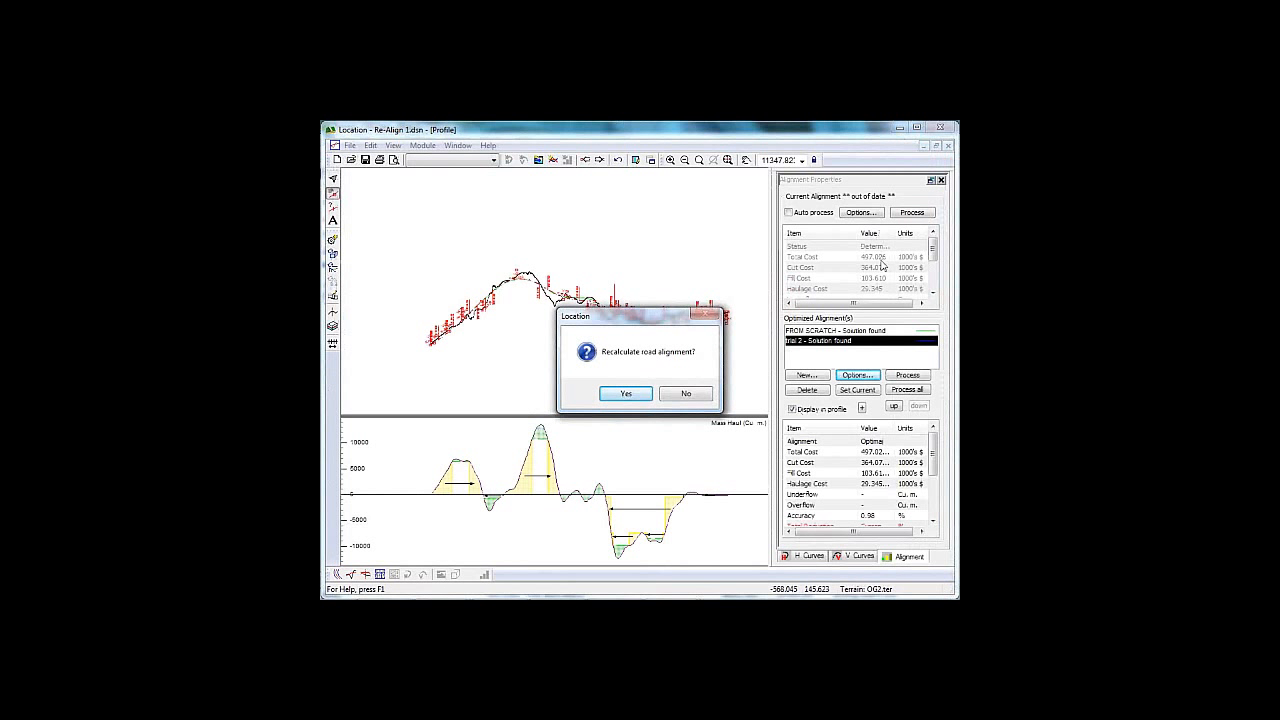
Step: Recalculate the road alignment, turn on auto processing and update the current alignment's costs
click(634, 399)
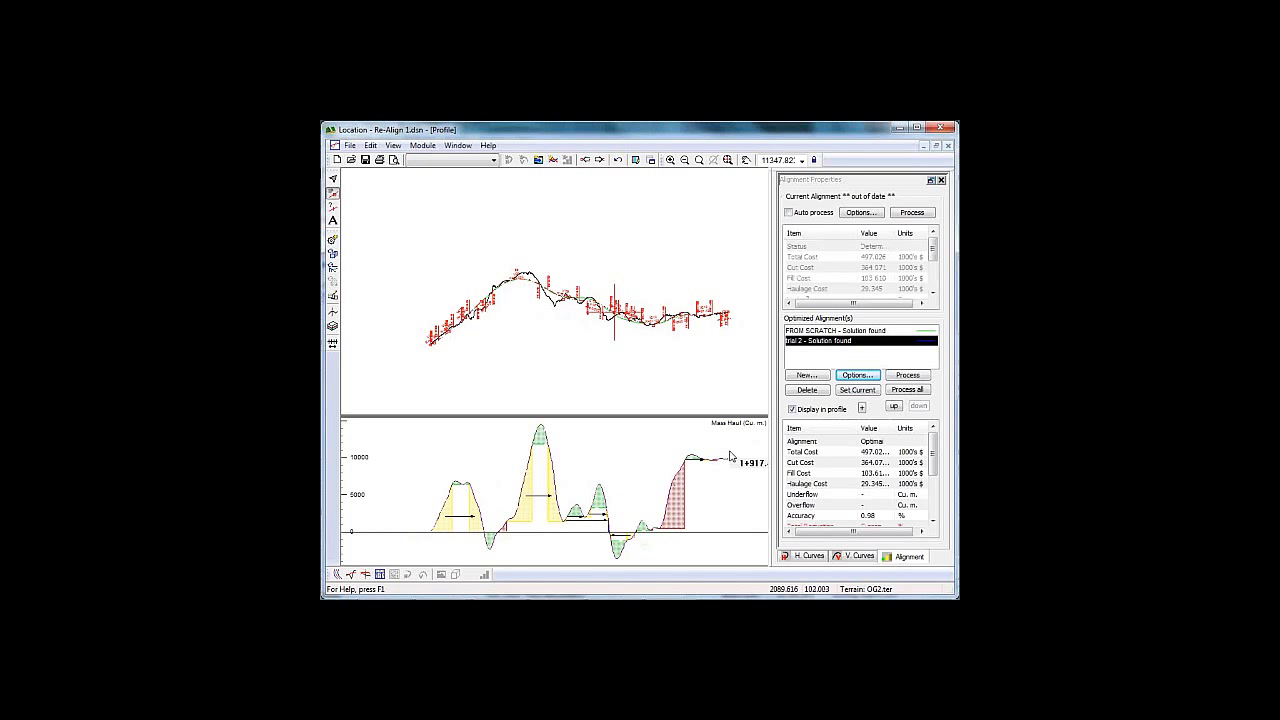
click(789, 212)
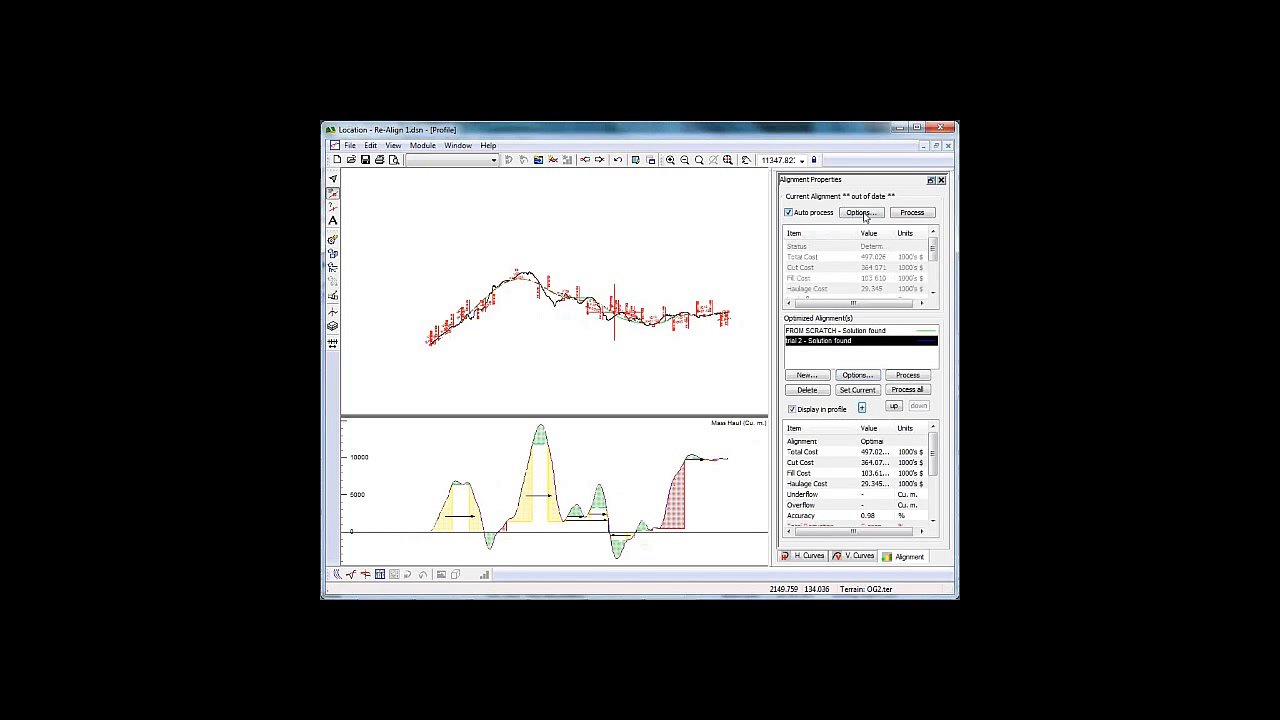
click(912, 213)
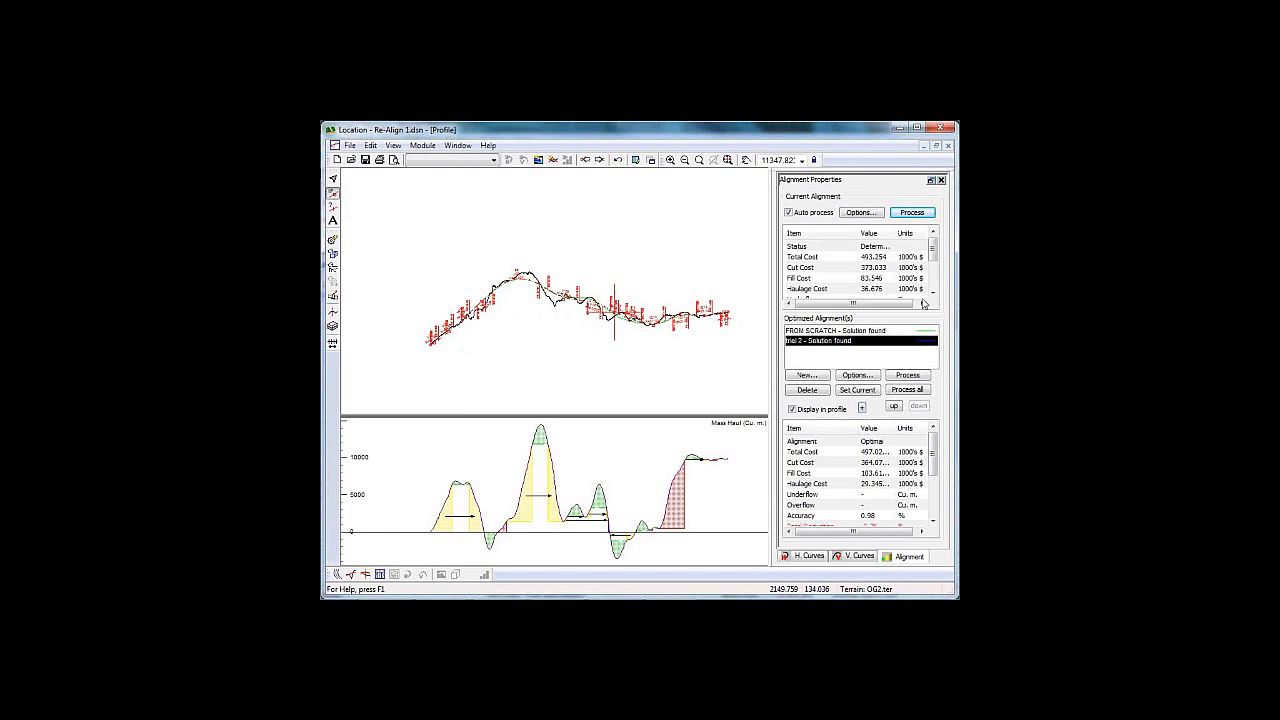
Step: Reoptimize trial 2 with the steeper fill slopes, set it as the current alignment and recalculate the road
click(909, 376)
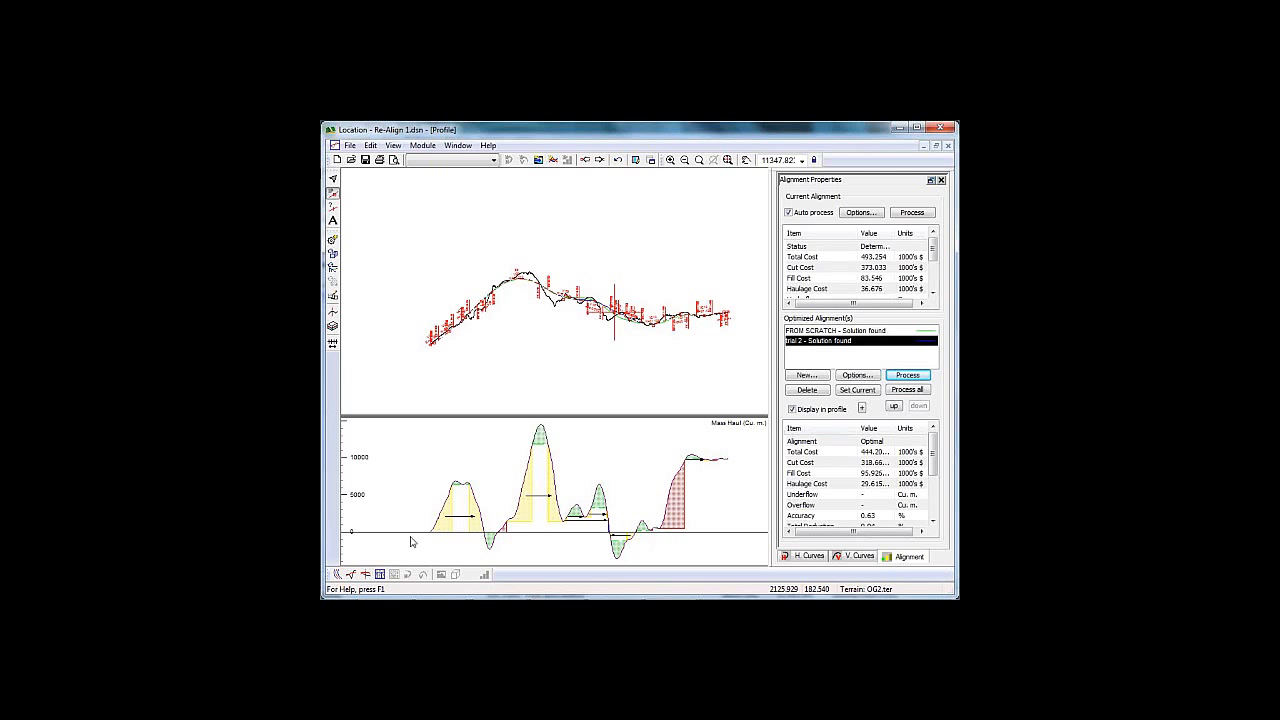
mouse_move(640, 526)
click(860, 390)
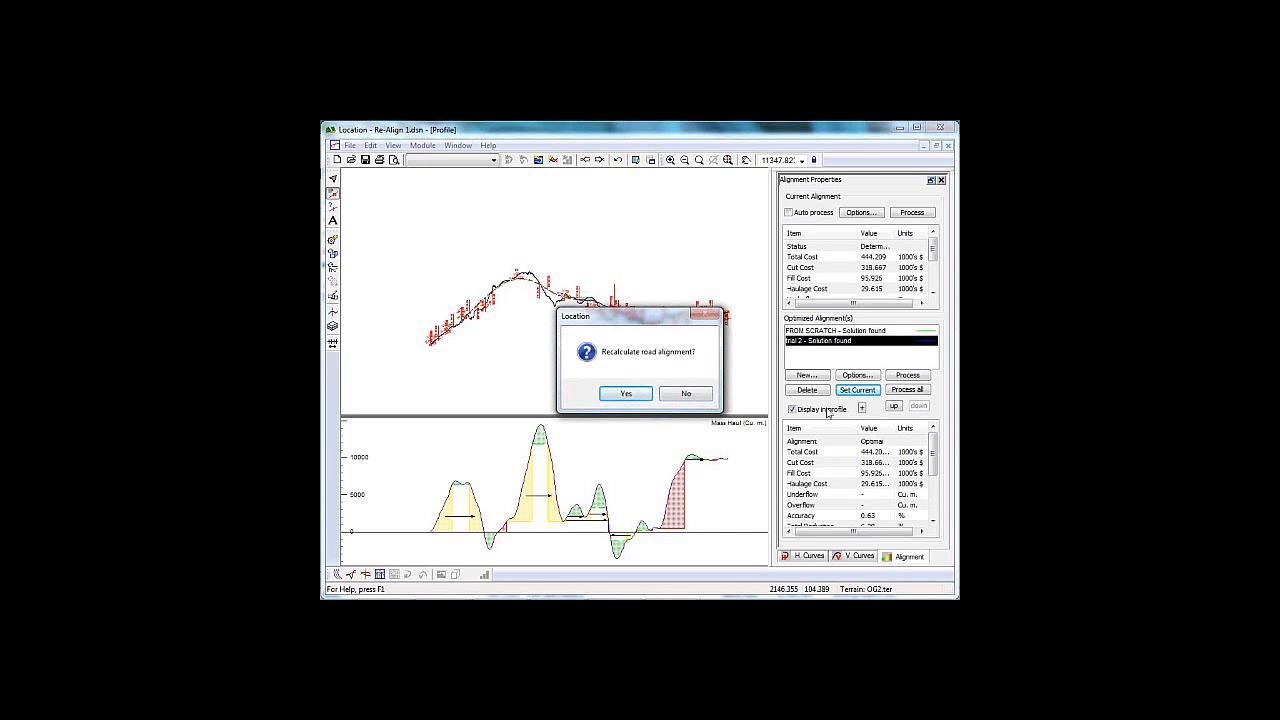
click(630, 395)
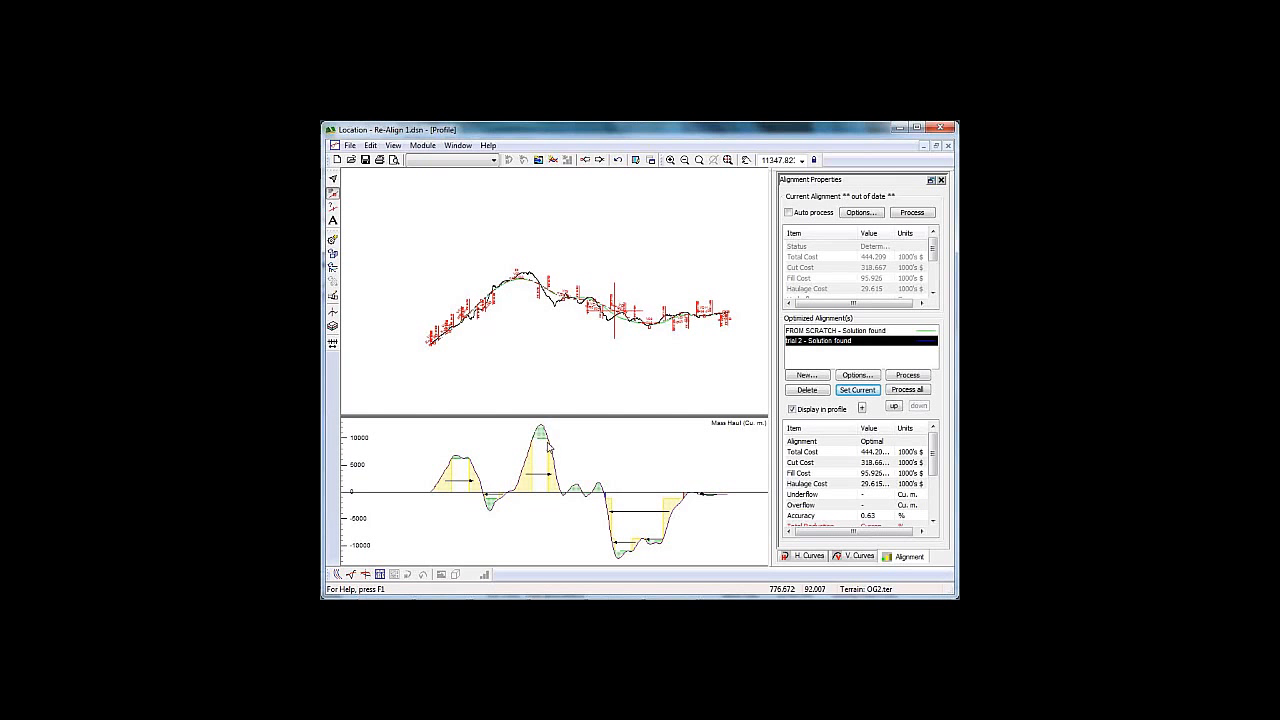
Step: Examine the updated profile and mass haul diagram around the large cut and the adjoining valley
scroll(545, 292, up, 1)
scroll(545, 290, up, 5)
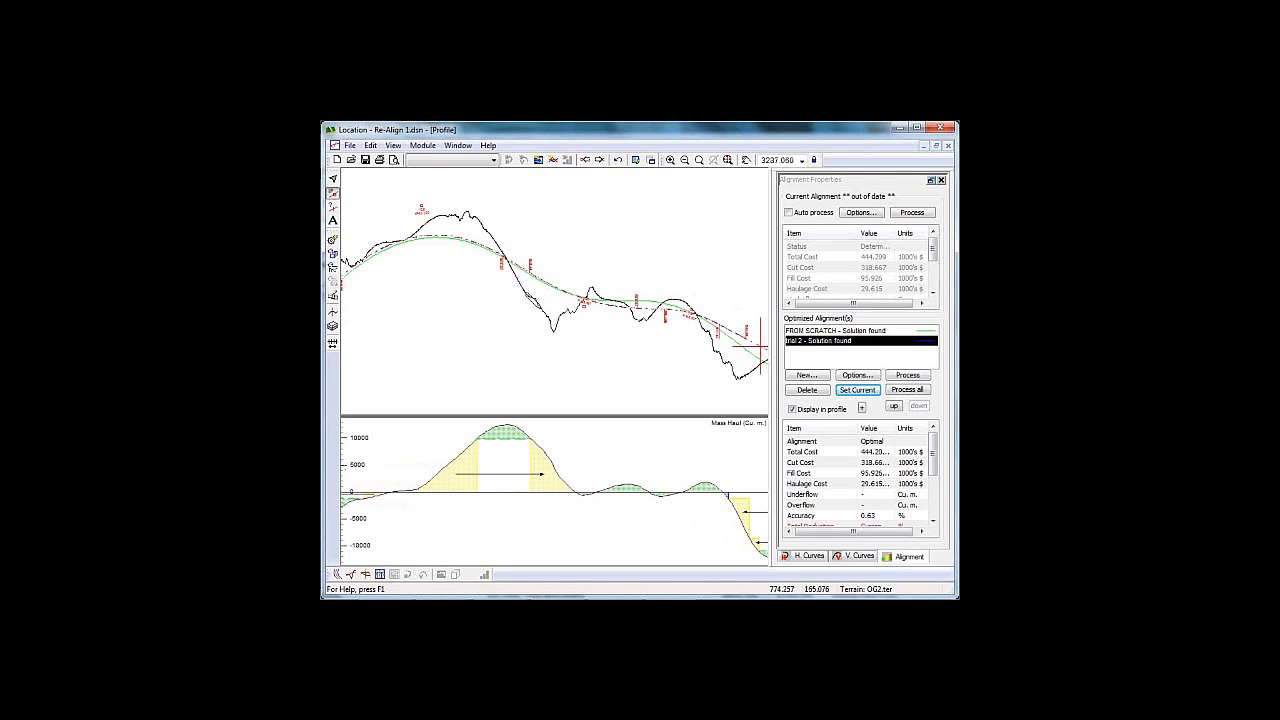
mouse_move(536, 489)
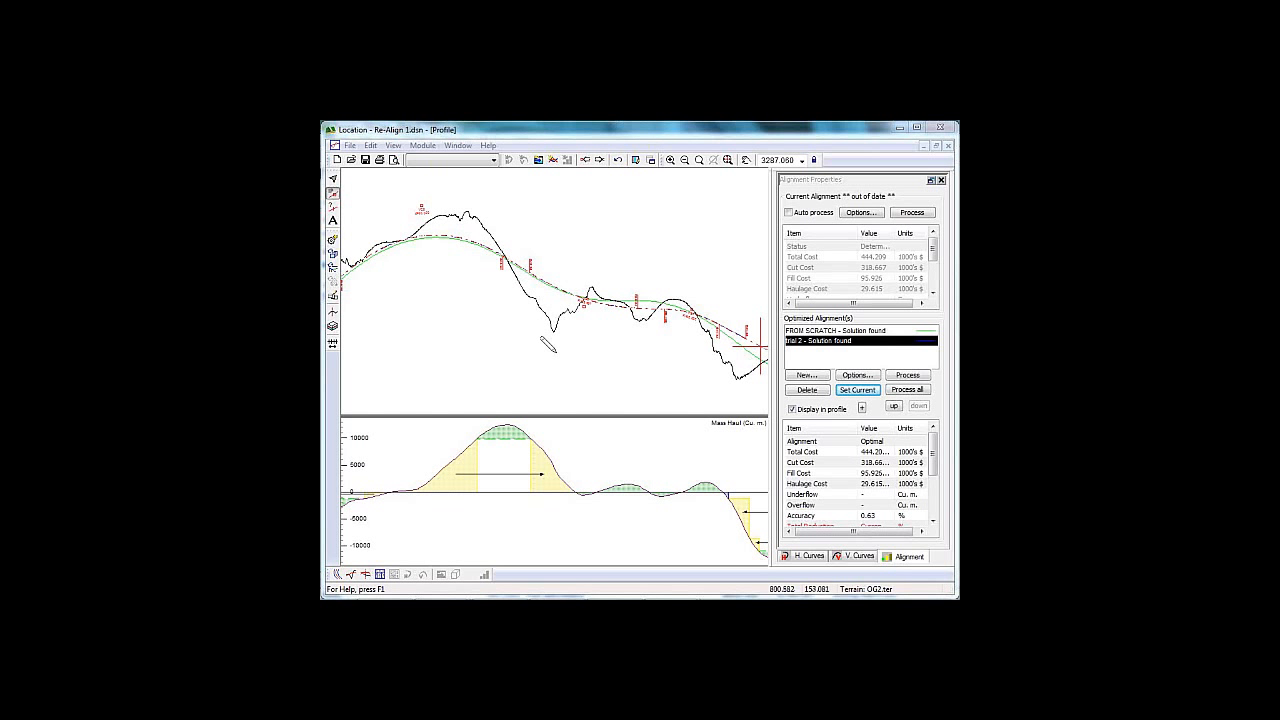
click(857, 375)
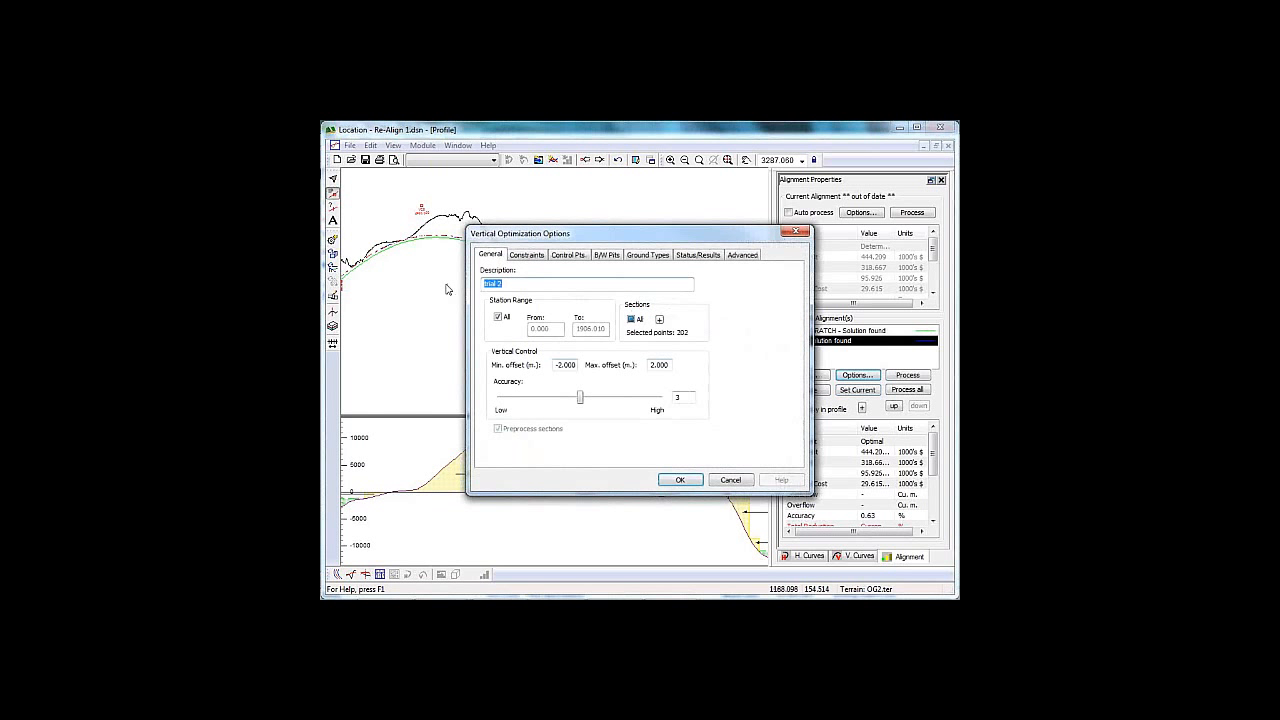
click(497, 317)
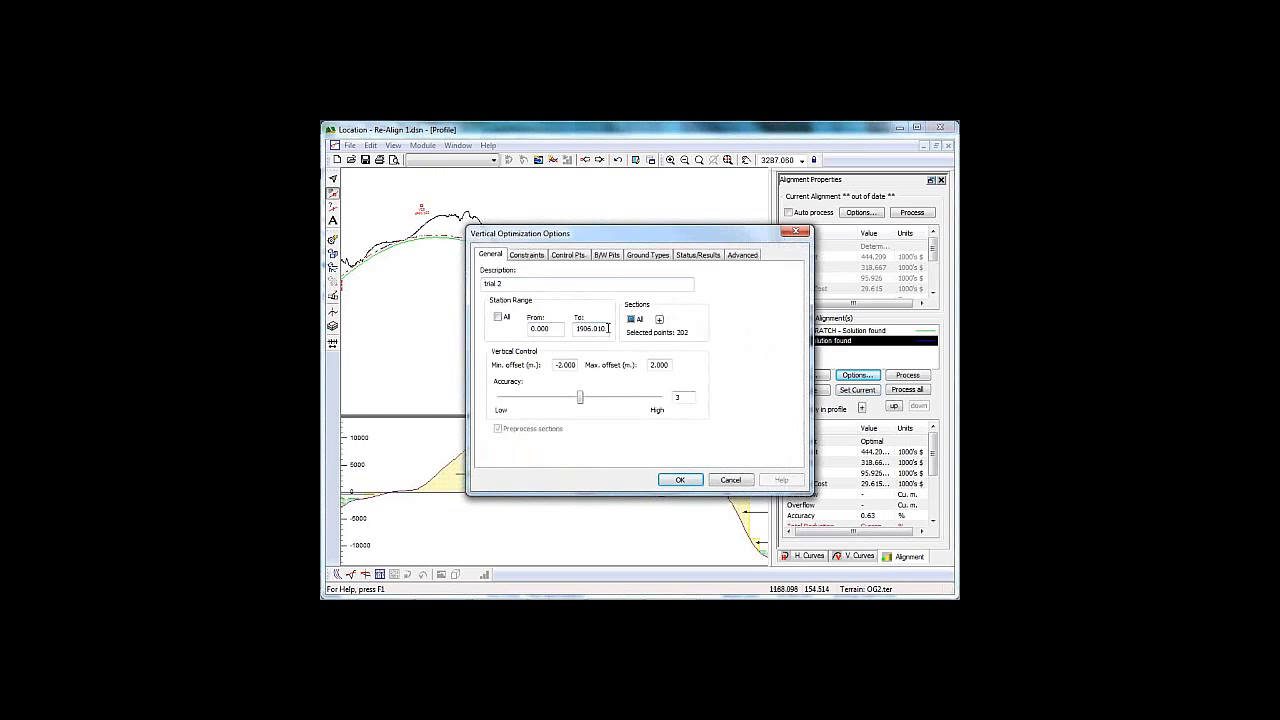
drag(607, 328, 579, 329)
click(740, 486)
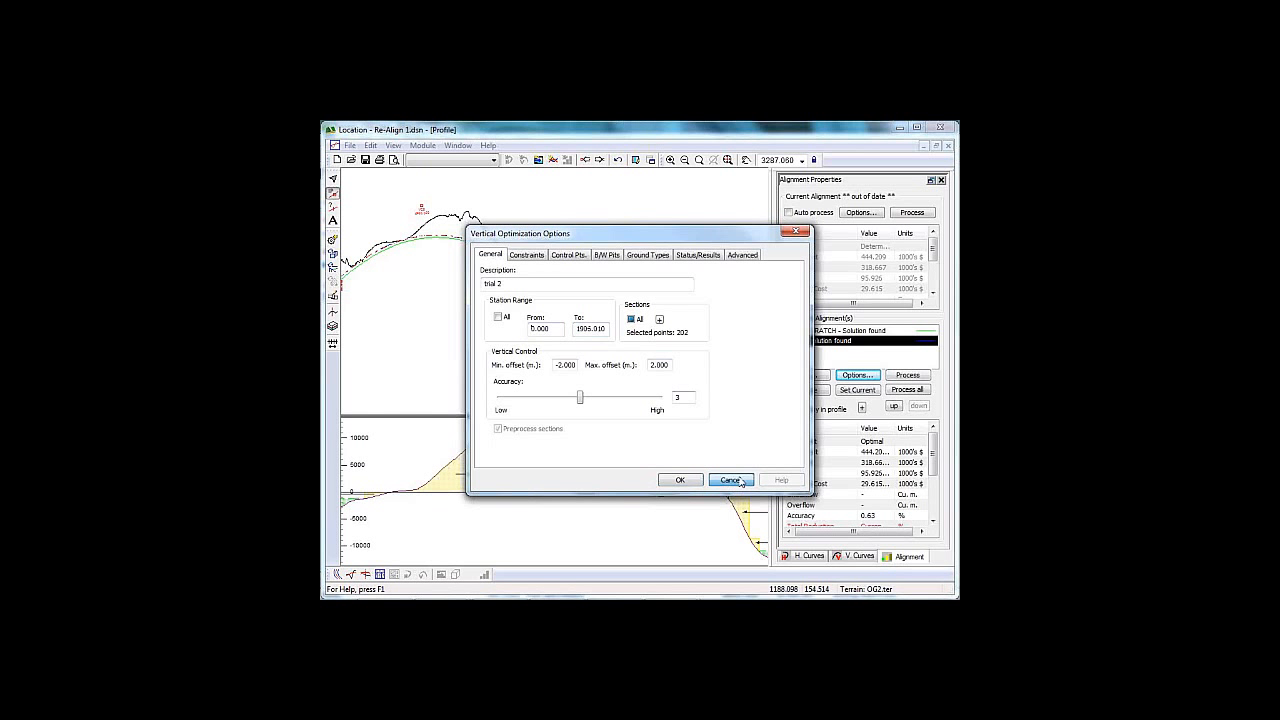
click(738, 481)
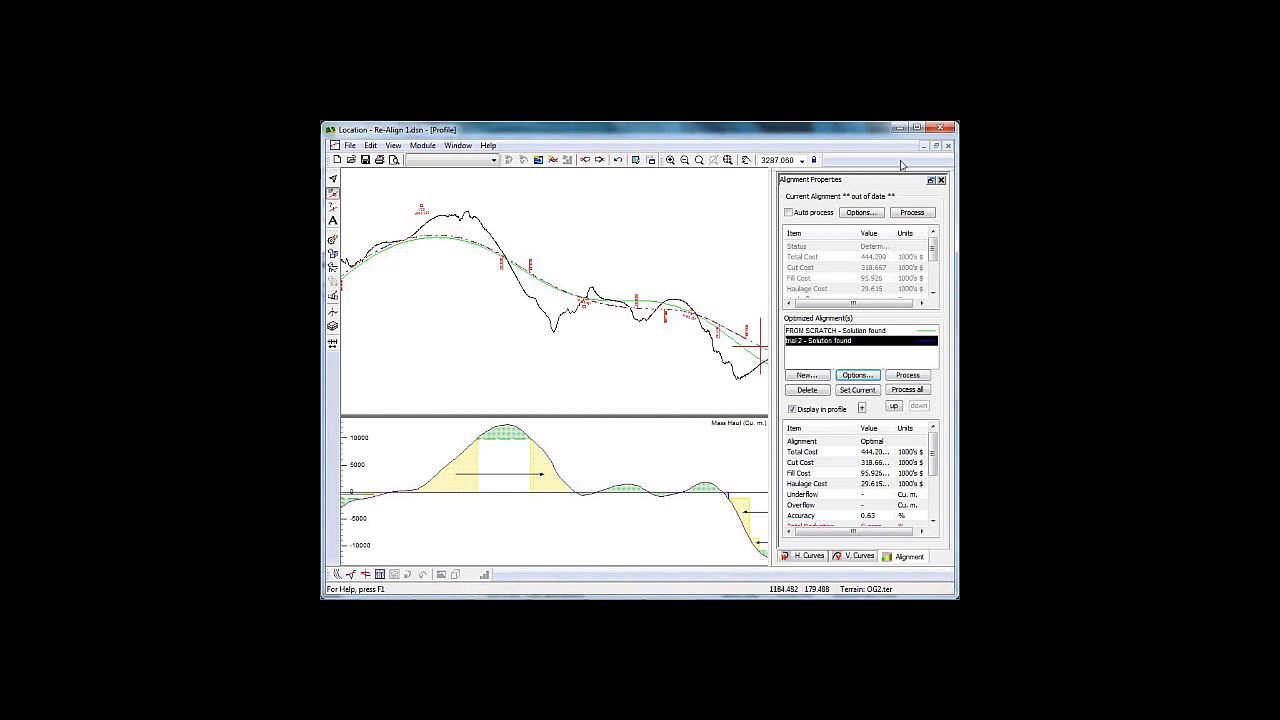
Step: Restore the section, plan and profile windows together and save the design as a copy named Re-Align 1 demo
click(936, 146)
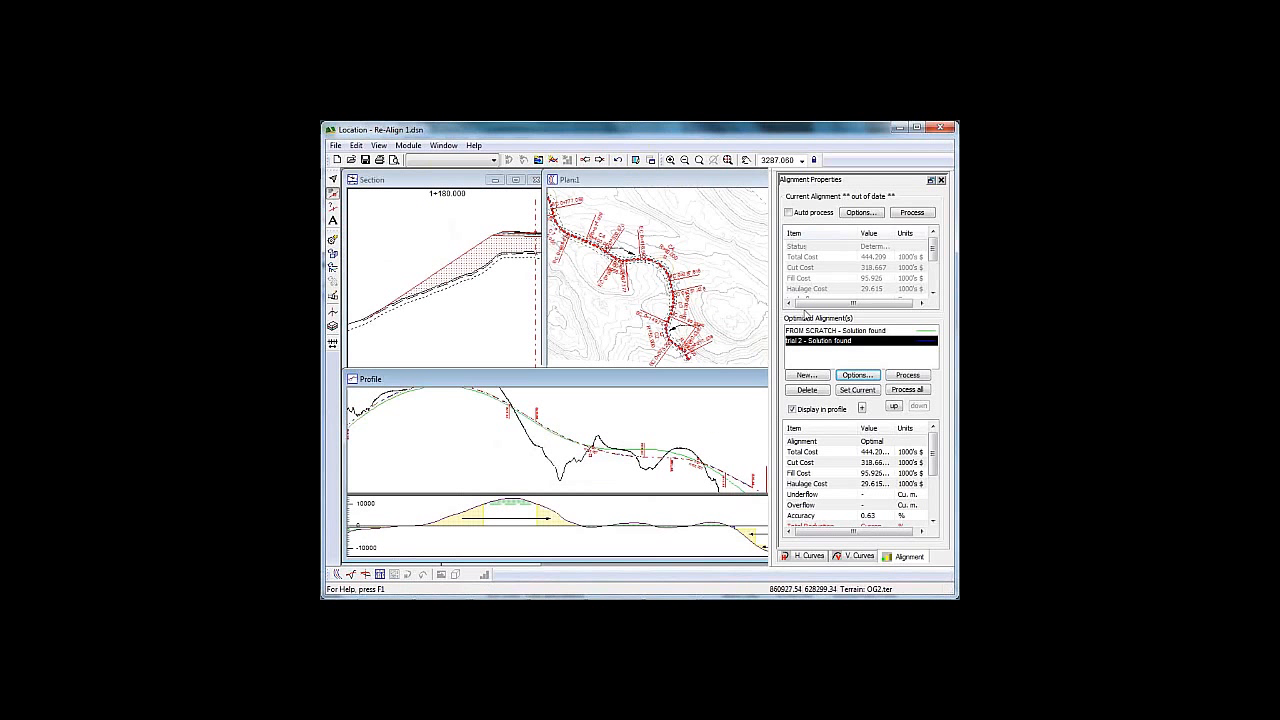
mouse_move(617, 412)
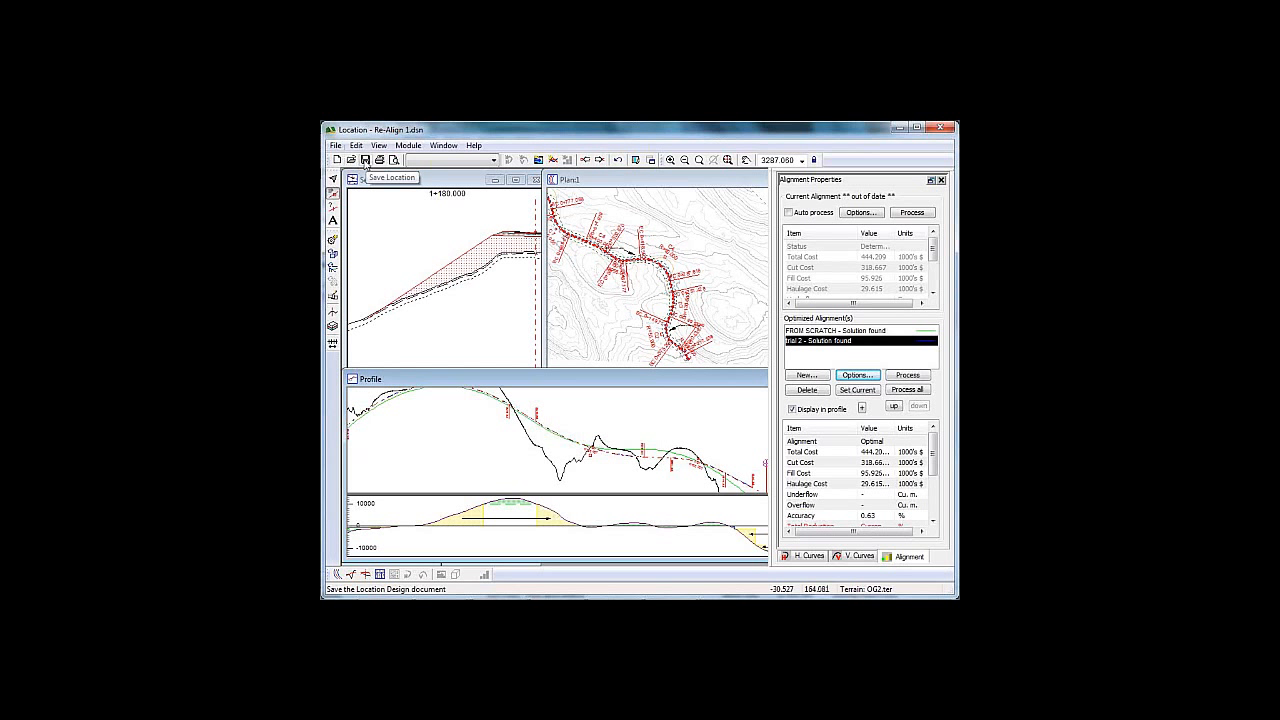
click(336, 145)
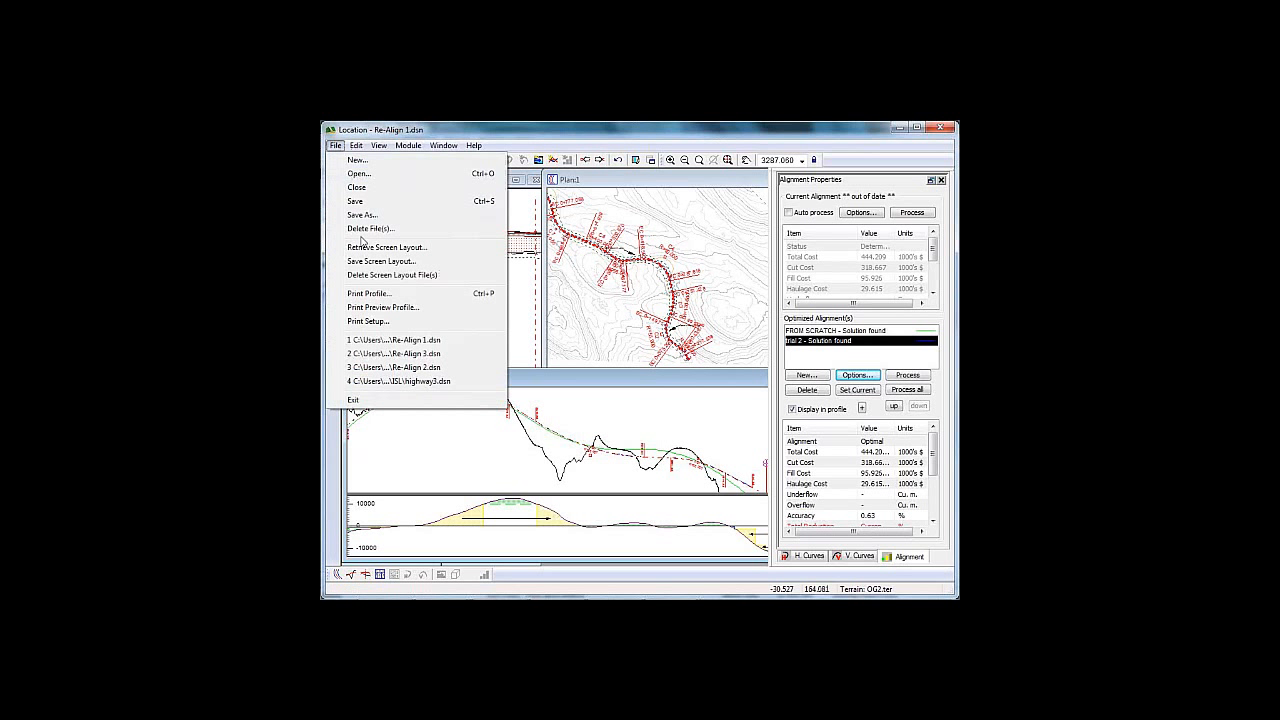
click(362, 215)
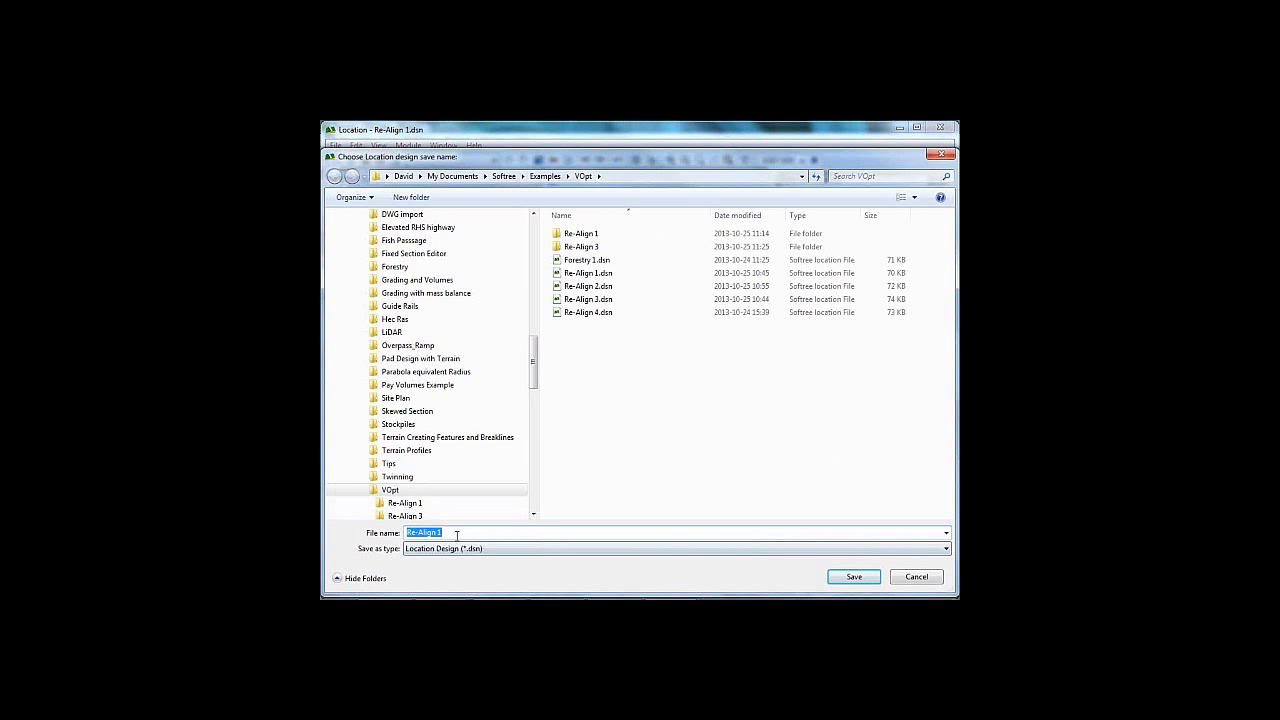
click(456, 533)
text(demo)
key(Return)
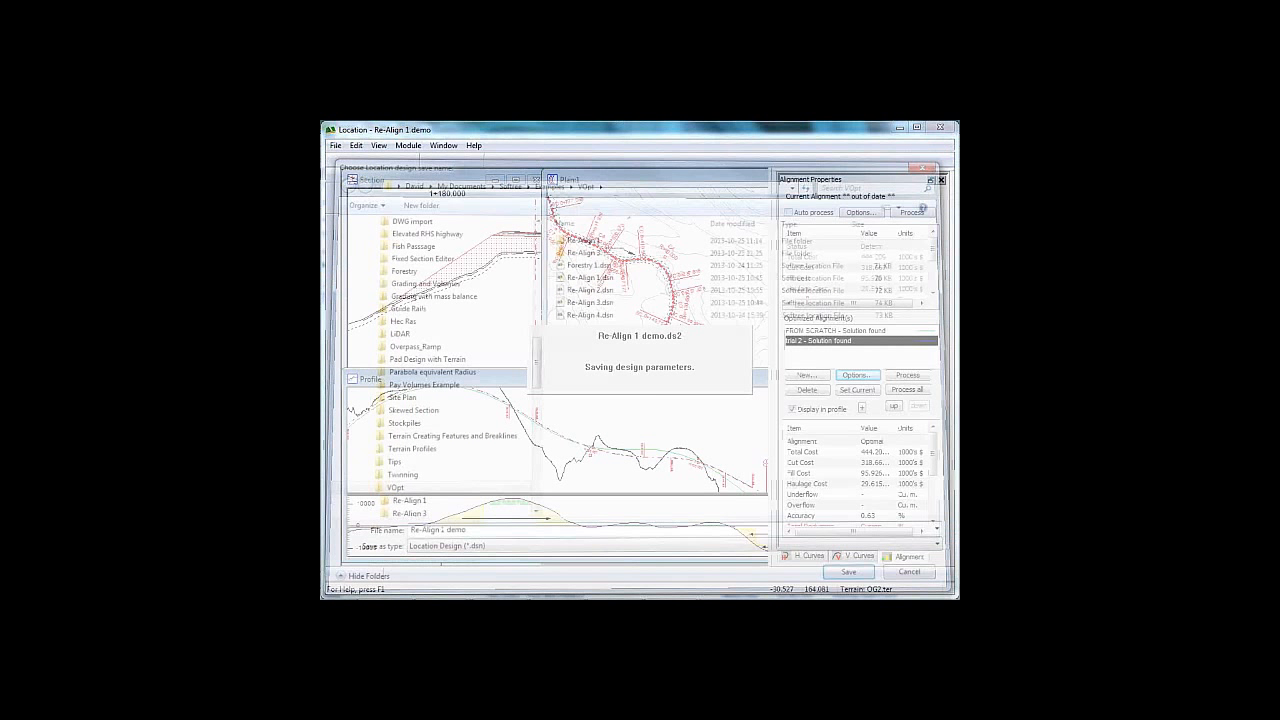
Step: Reopen the original Re-Align 1 design and look over its road in plan and profile
click(336, 146)
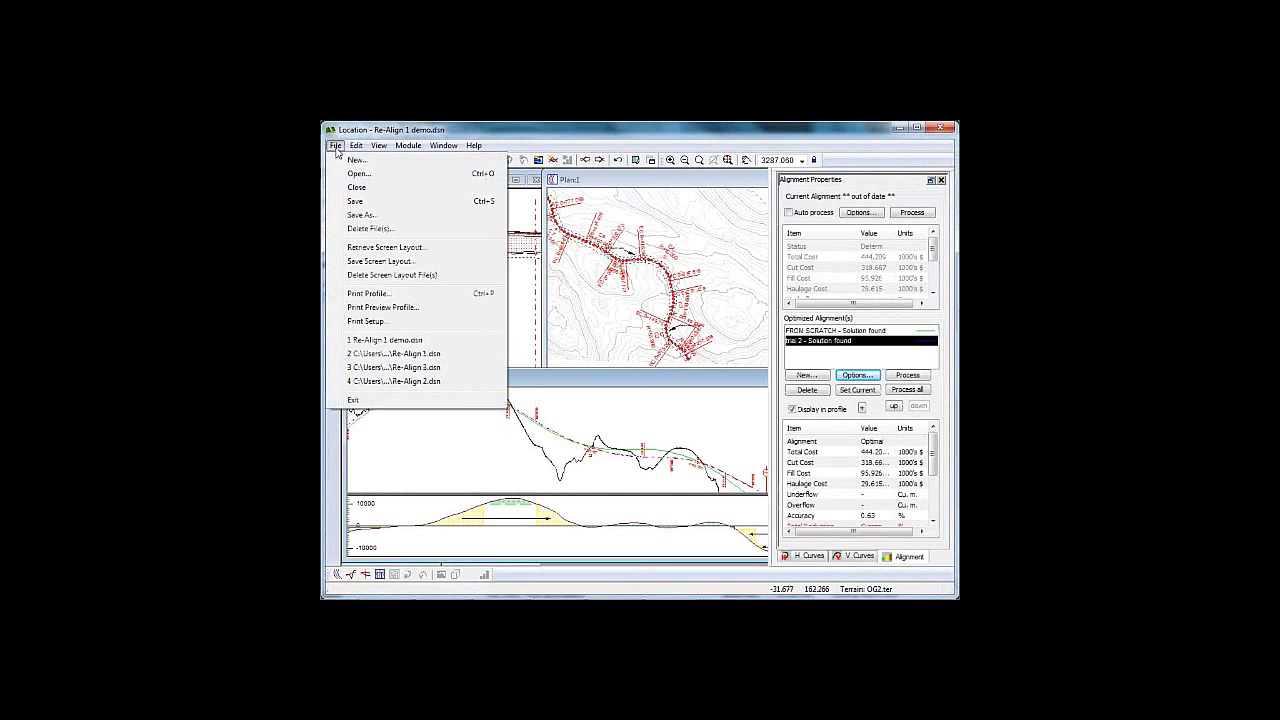
click(438, 358)
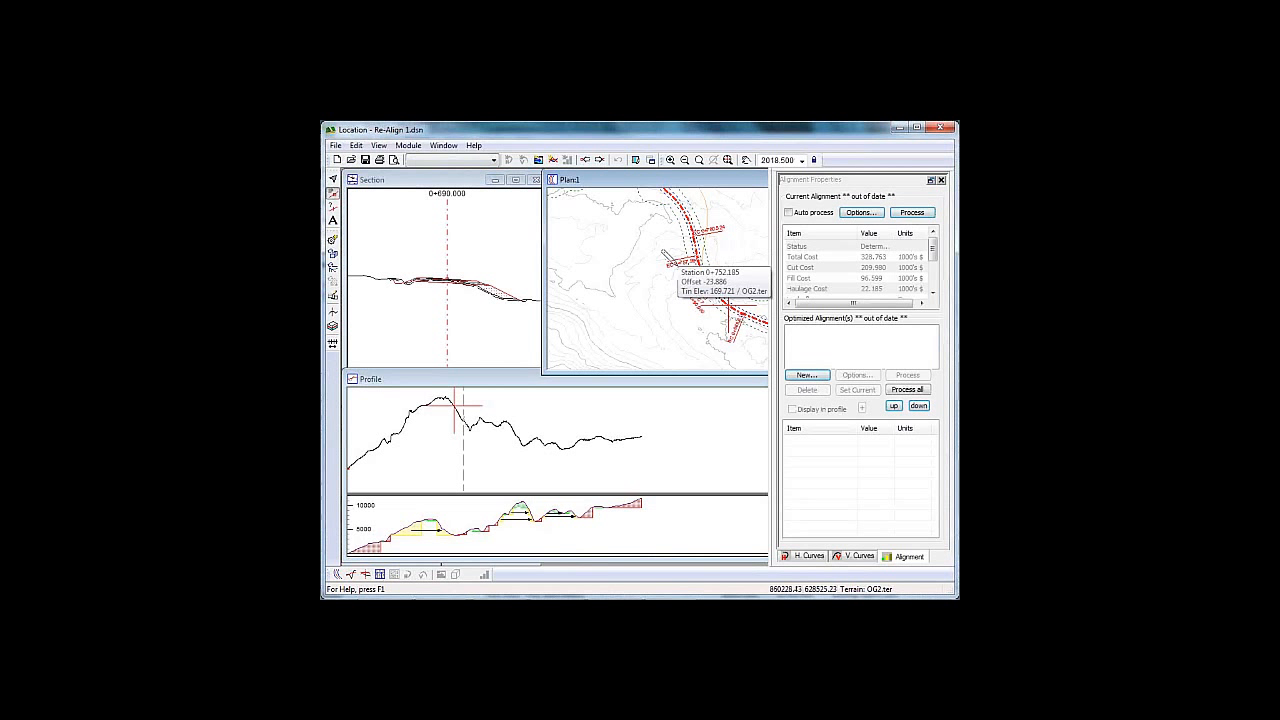
middle_drag(706, 254, 640, 263)
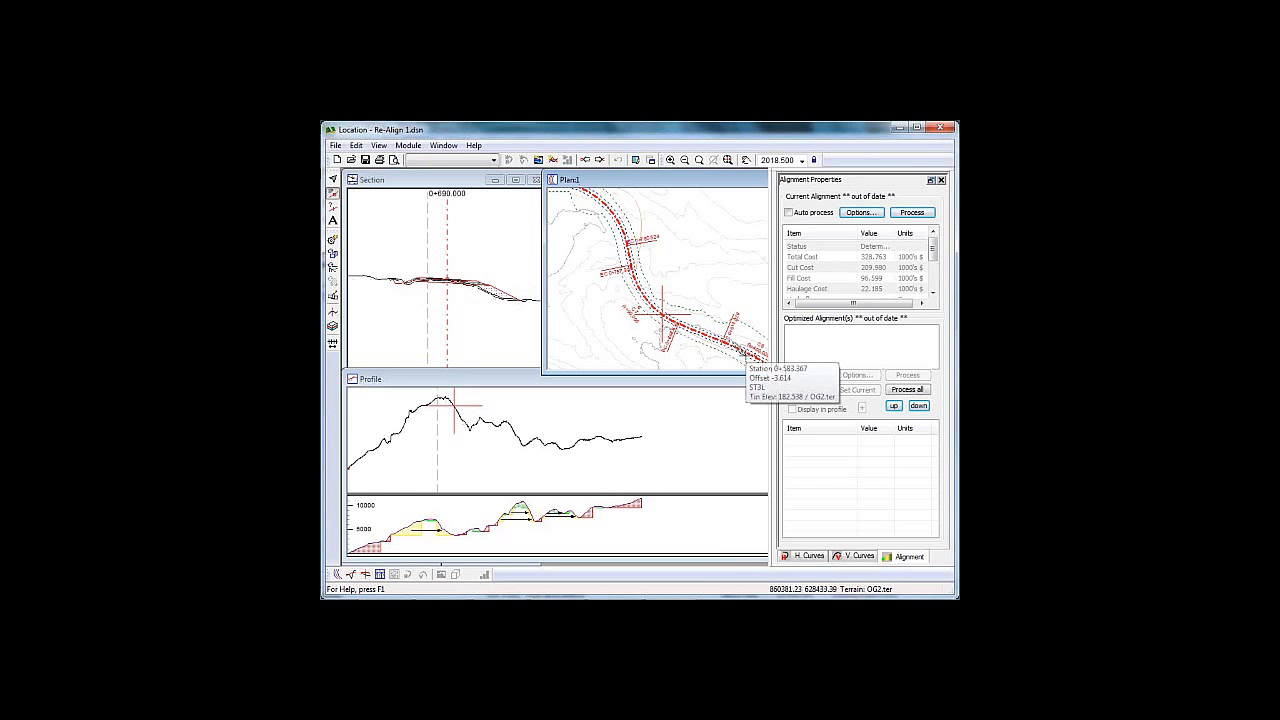
middle_drag(489, 435, 569, 433)
scroll(569, 433, up, 1)
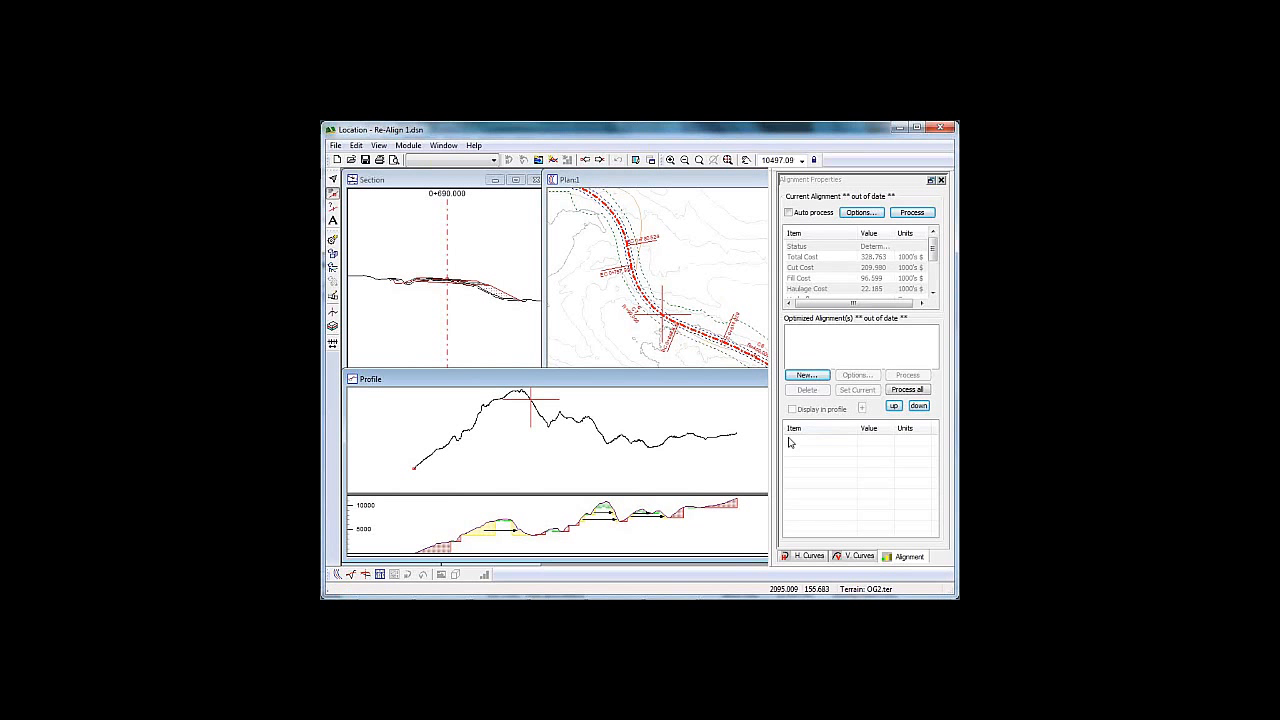
Step: Open the Re-Align 2 design and show its profile and mass haul diagram in a maximized window
click(336, 146)
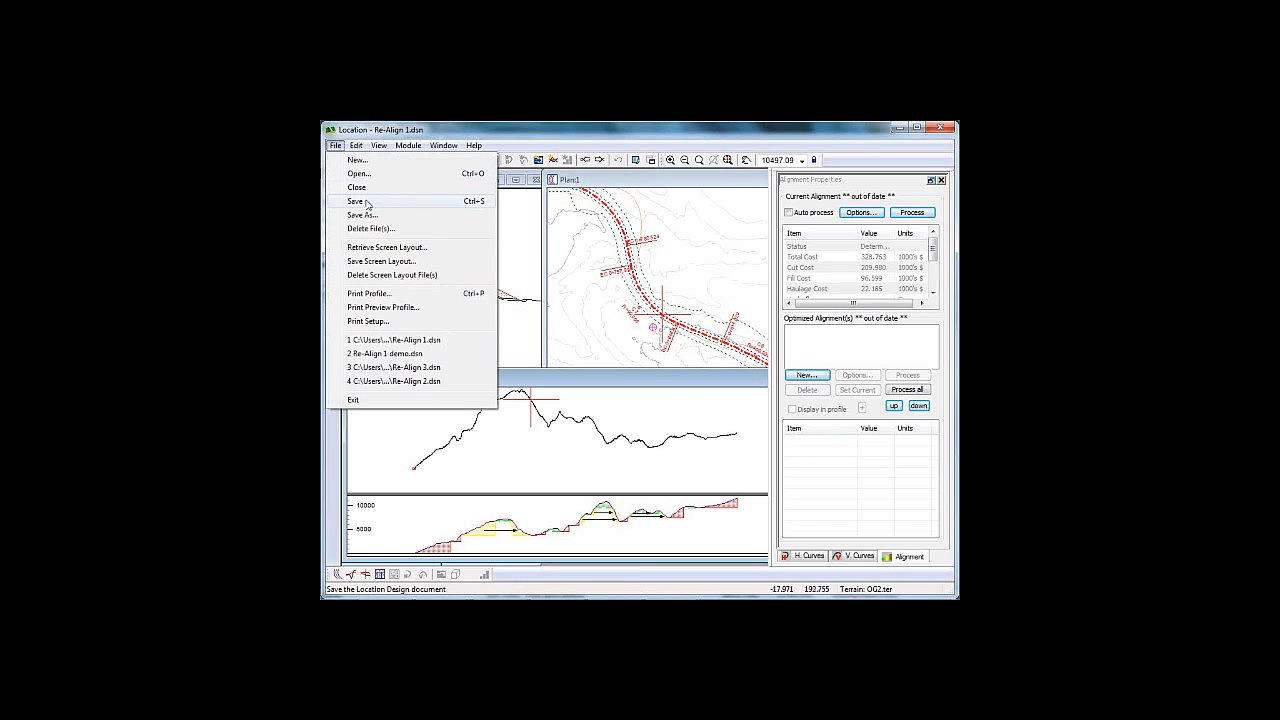
click(359, 173)
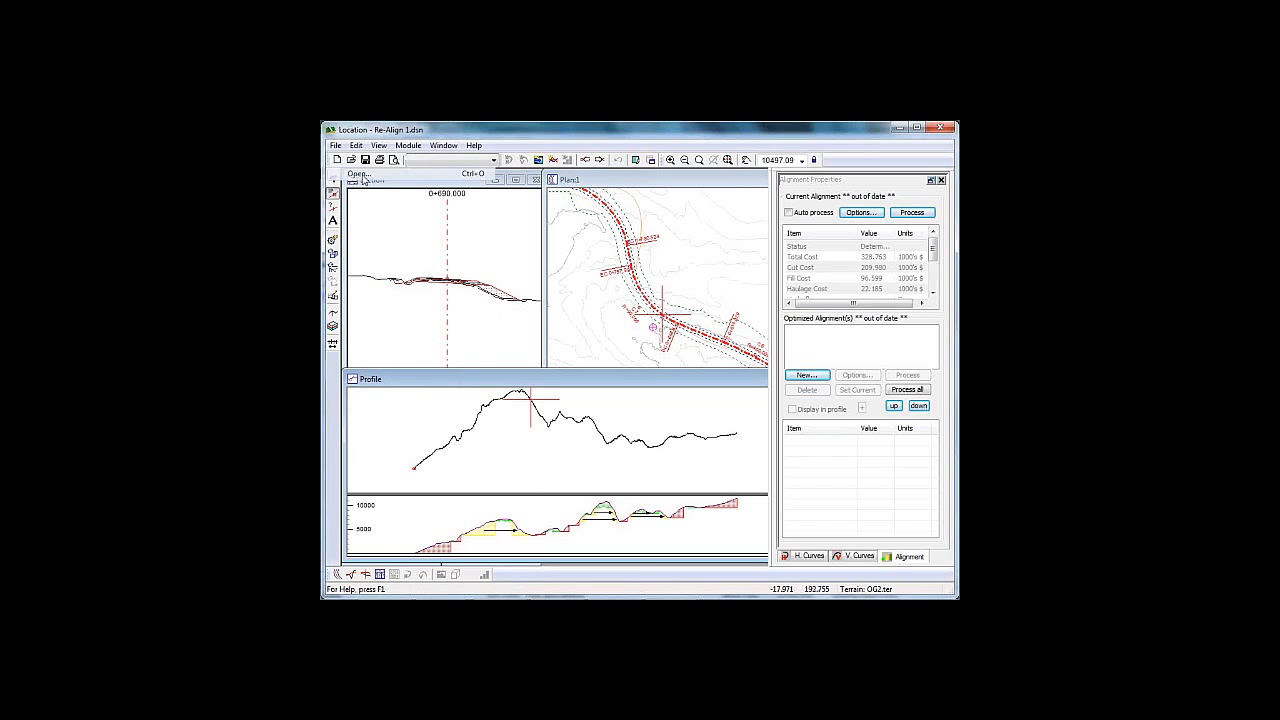
double_click(545, 299)
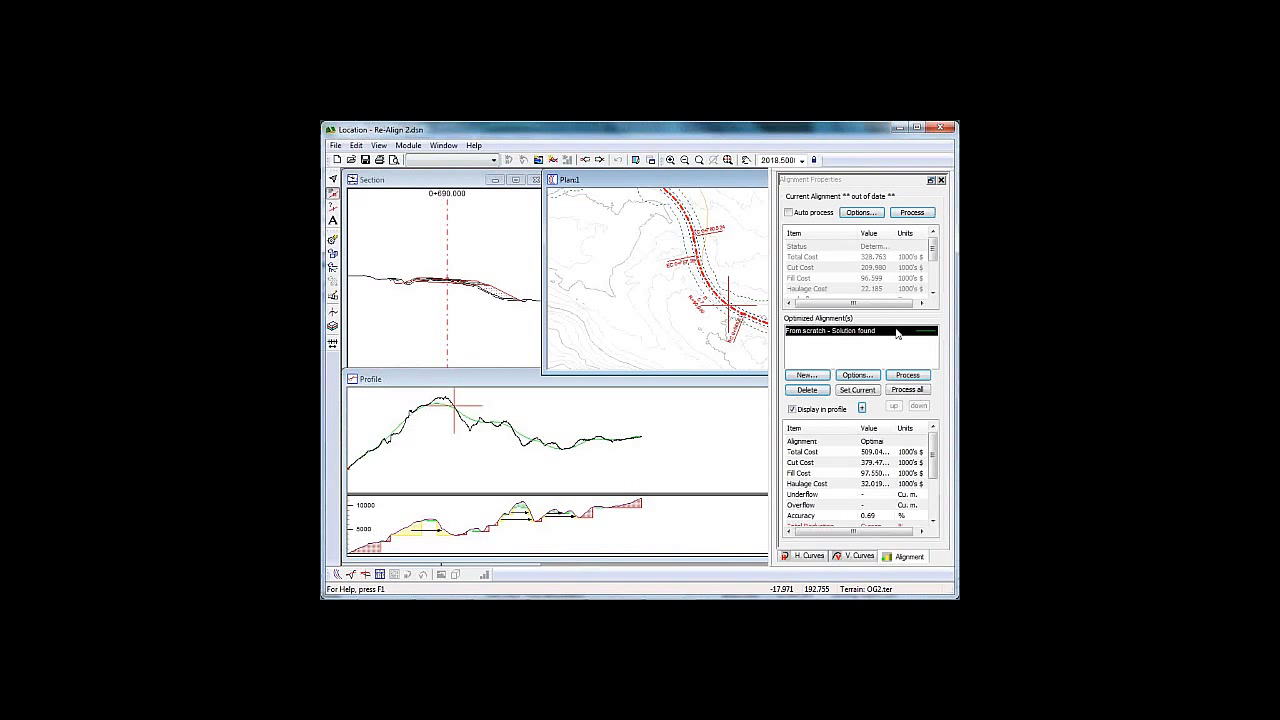
double_click(506, 380)
middle_drag(491, 317, 586, 318)
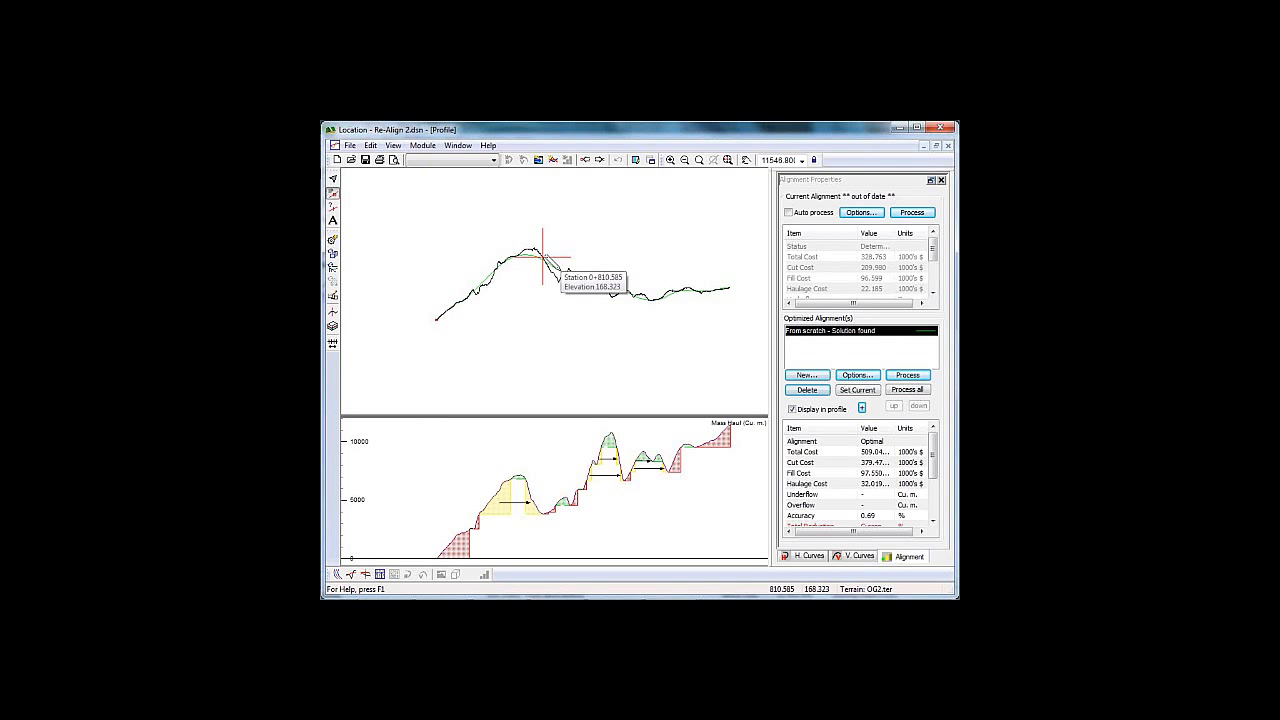
Step: Set the From scratch solution as the current alignment, recalculate the road and inspect the resulting profile and mass haul diagram
click(856, 391)
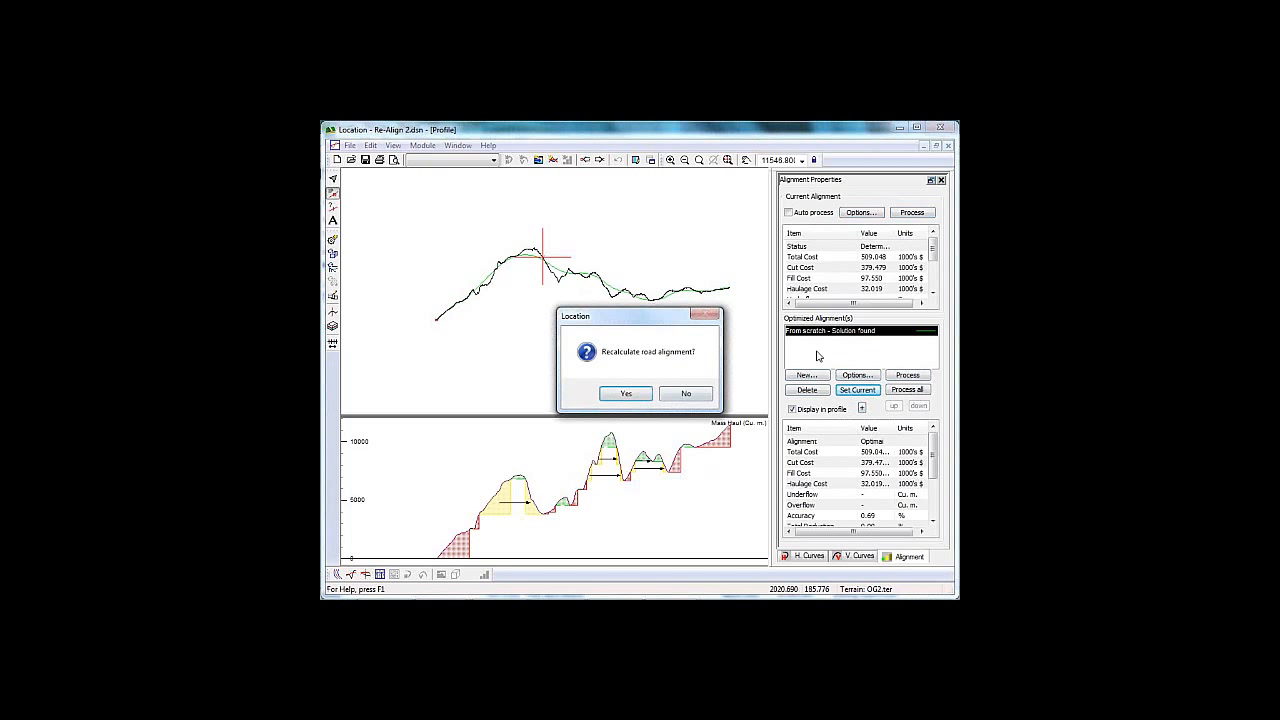
click(626, 394)
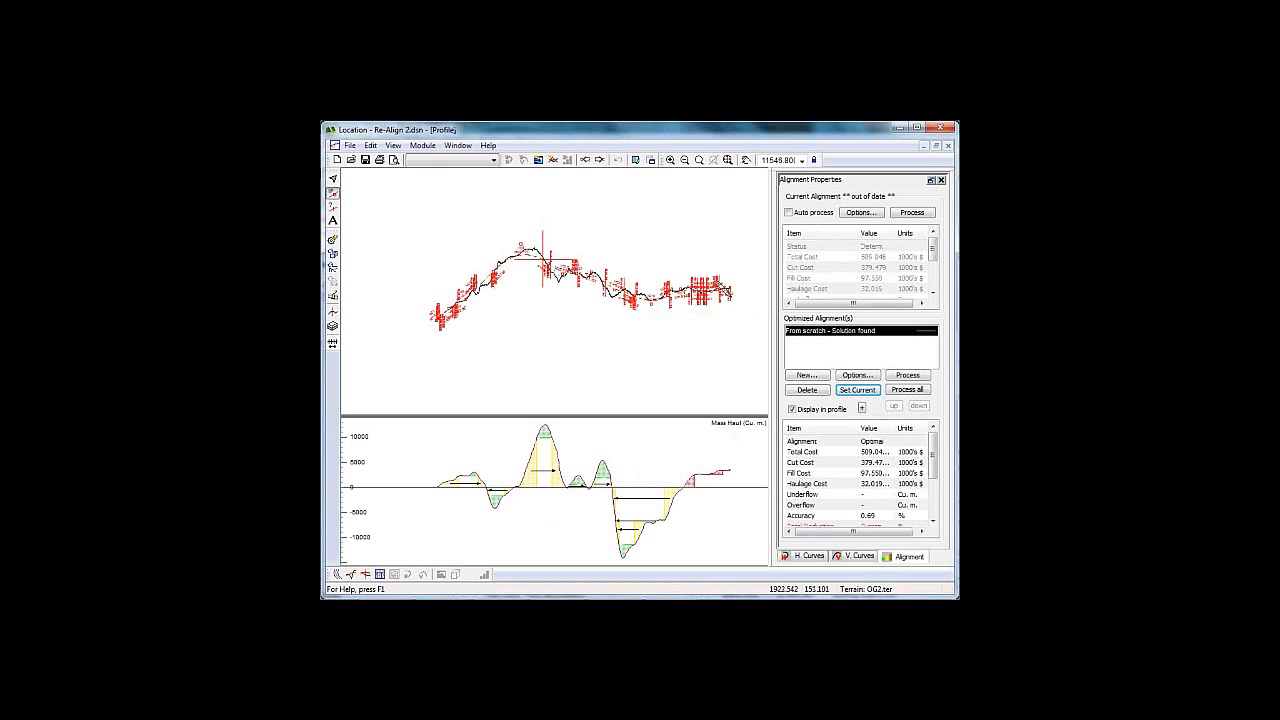
scroll(502, 267, up, 5)
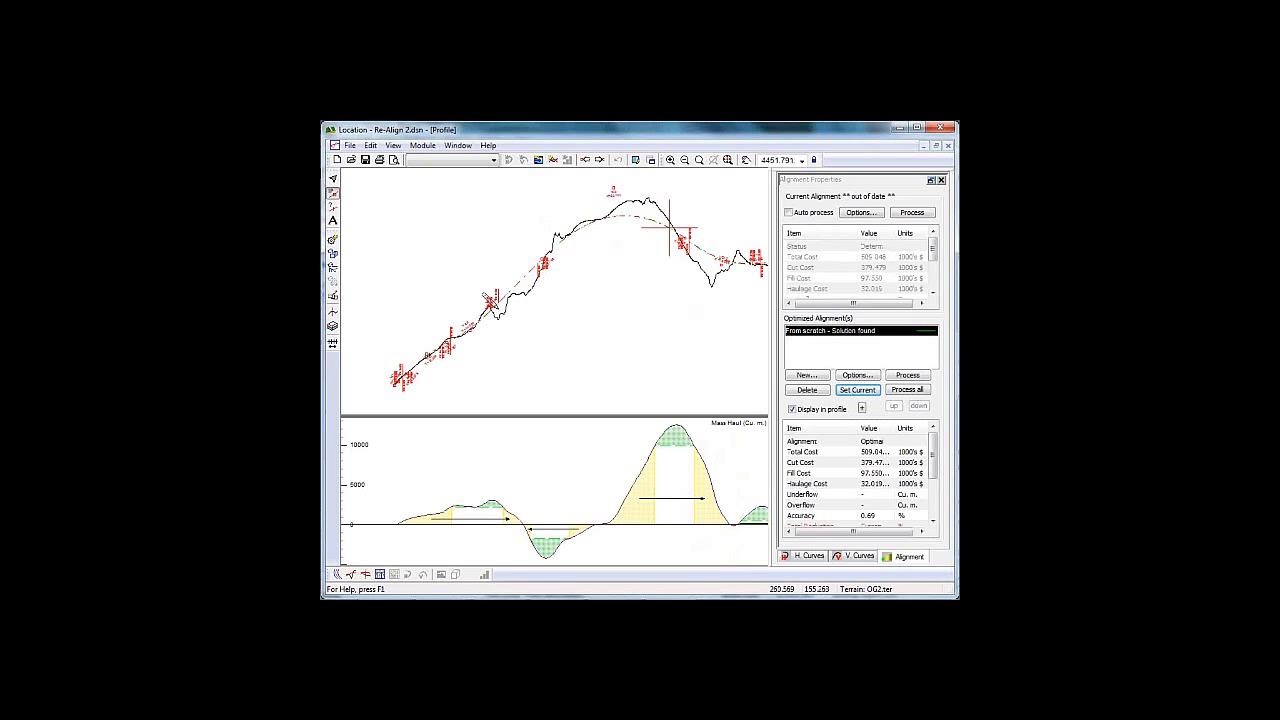
scroll(468, 292, up, 3)
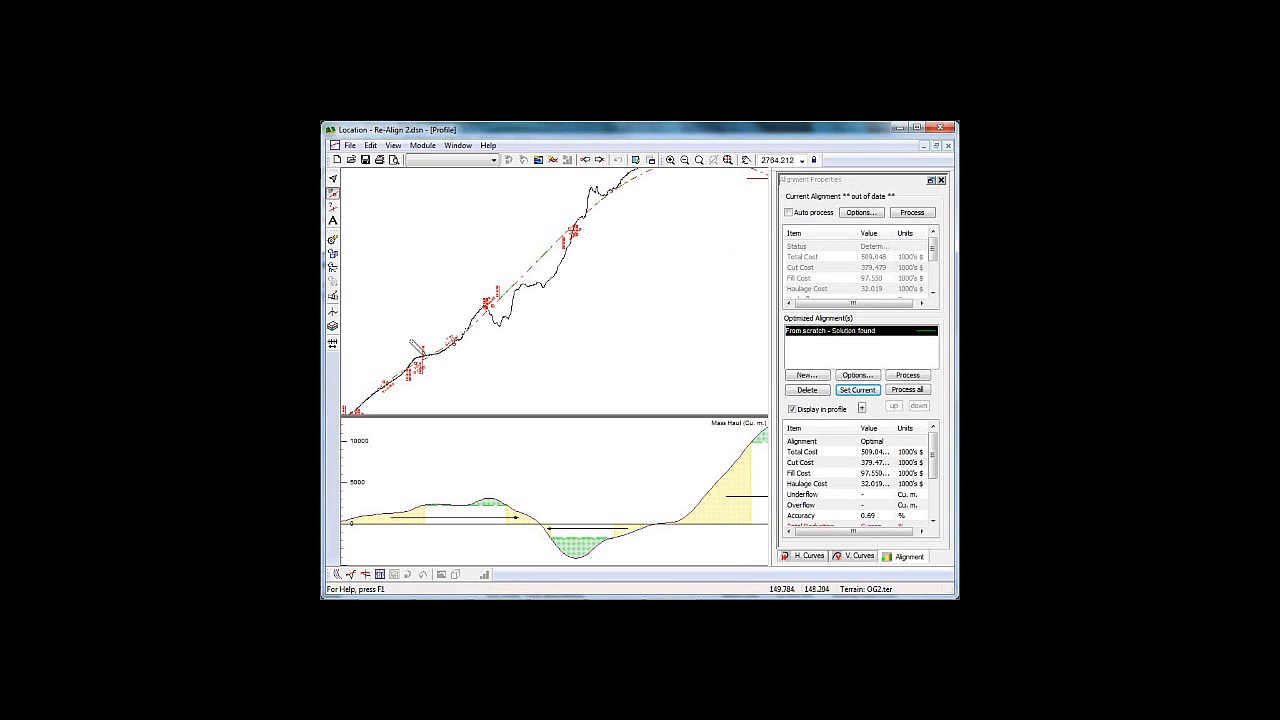
scroll(680, 229, up, 1)
middle_drag(680, 229, 337, 323)
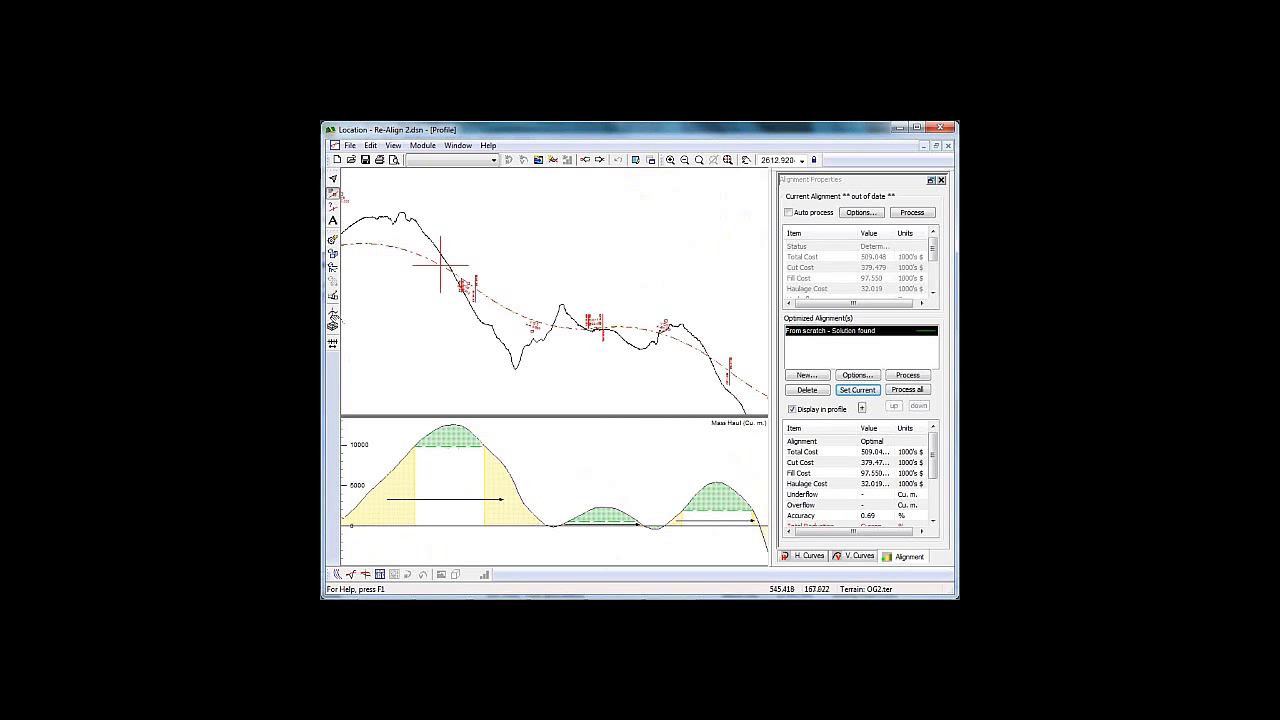
middle_drag(617, 349, 575, 324)
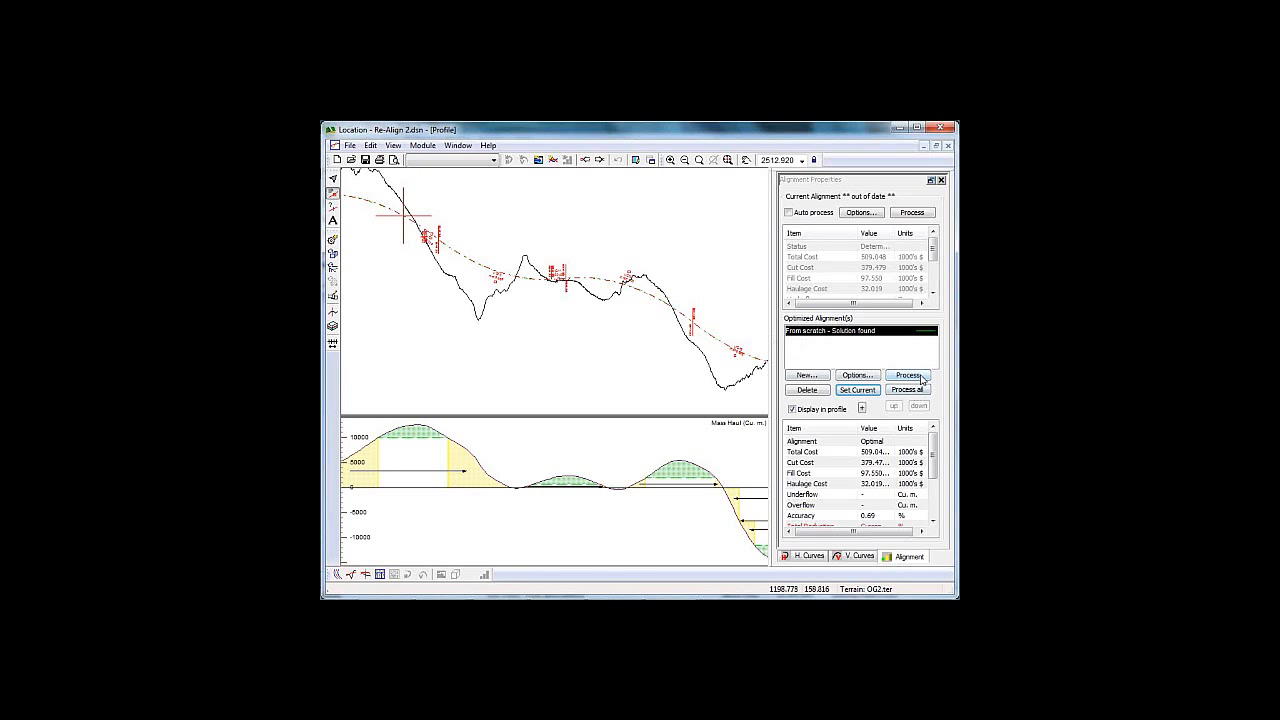
scroll(480, 250, up, 1)
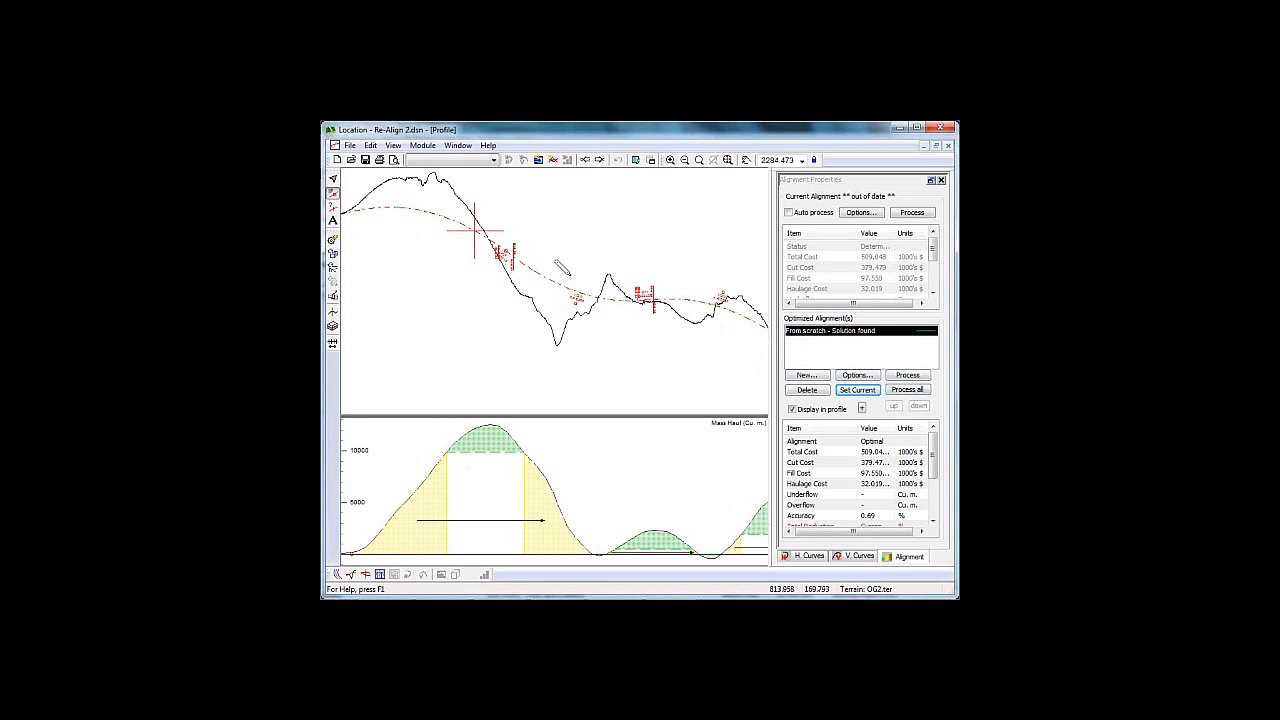
scroll(562, 266, down, 5)
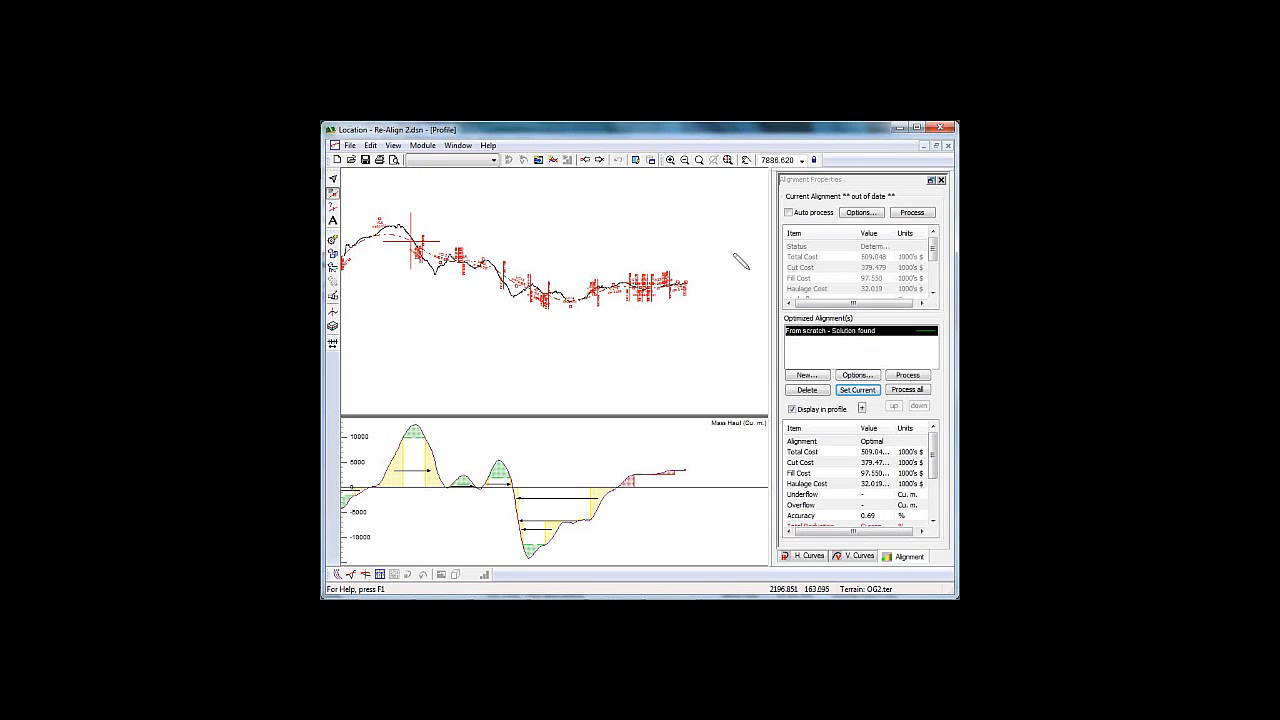
Step: Turn on auto processing and move the profile crosshair to the downhill grade just past the summit to update the current alignment
click(788, 212)
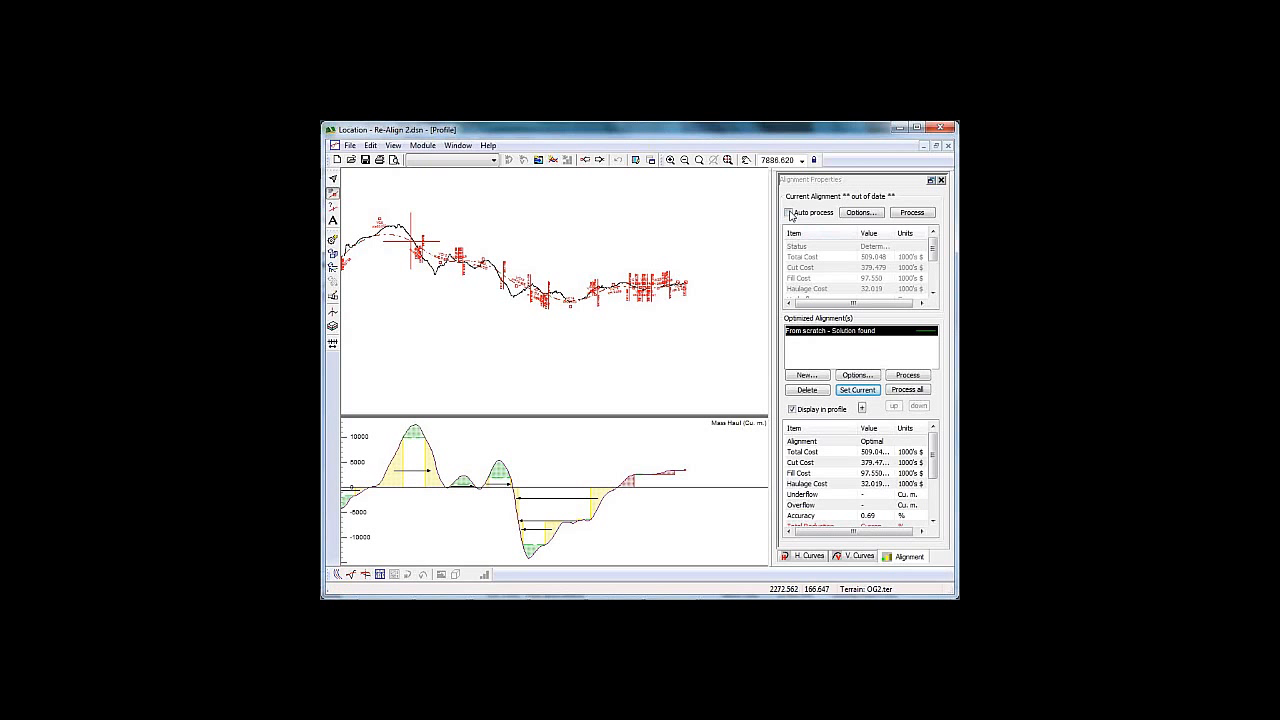
click(910, 213)
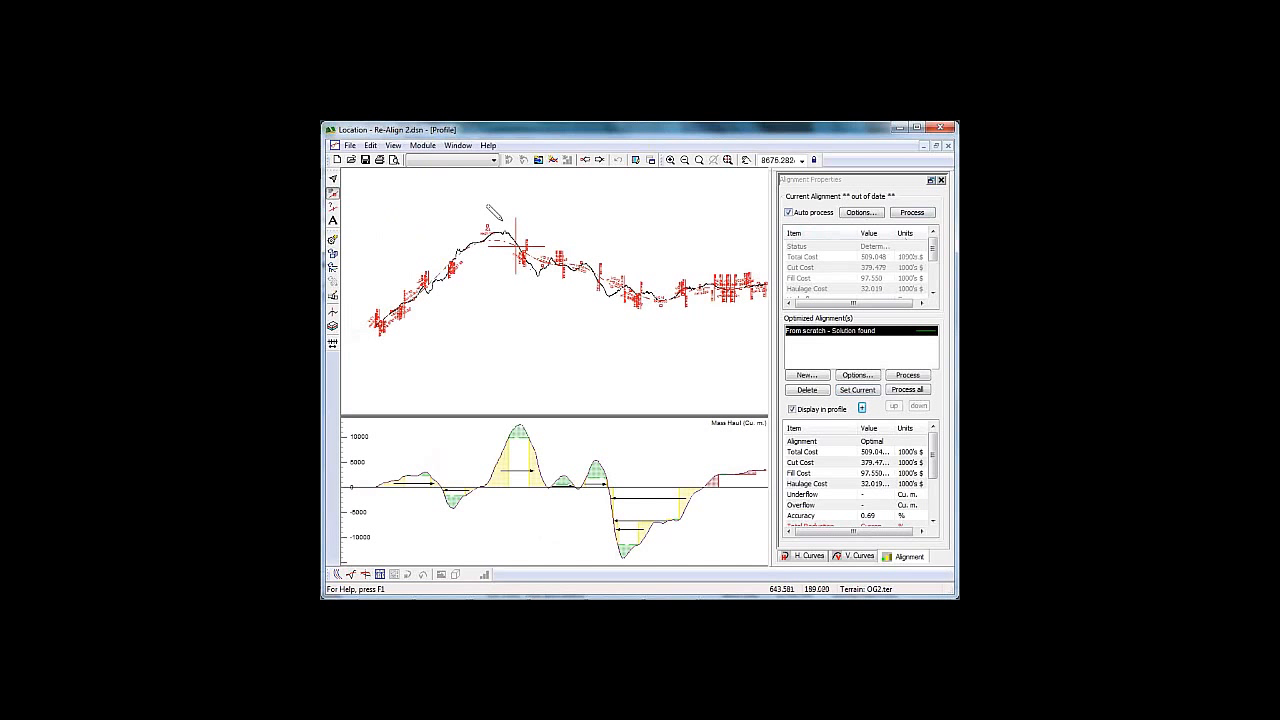
drag(516, 246, 522, 250)
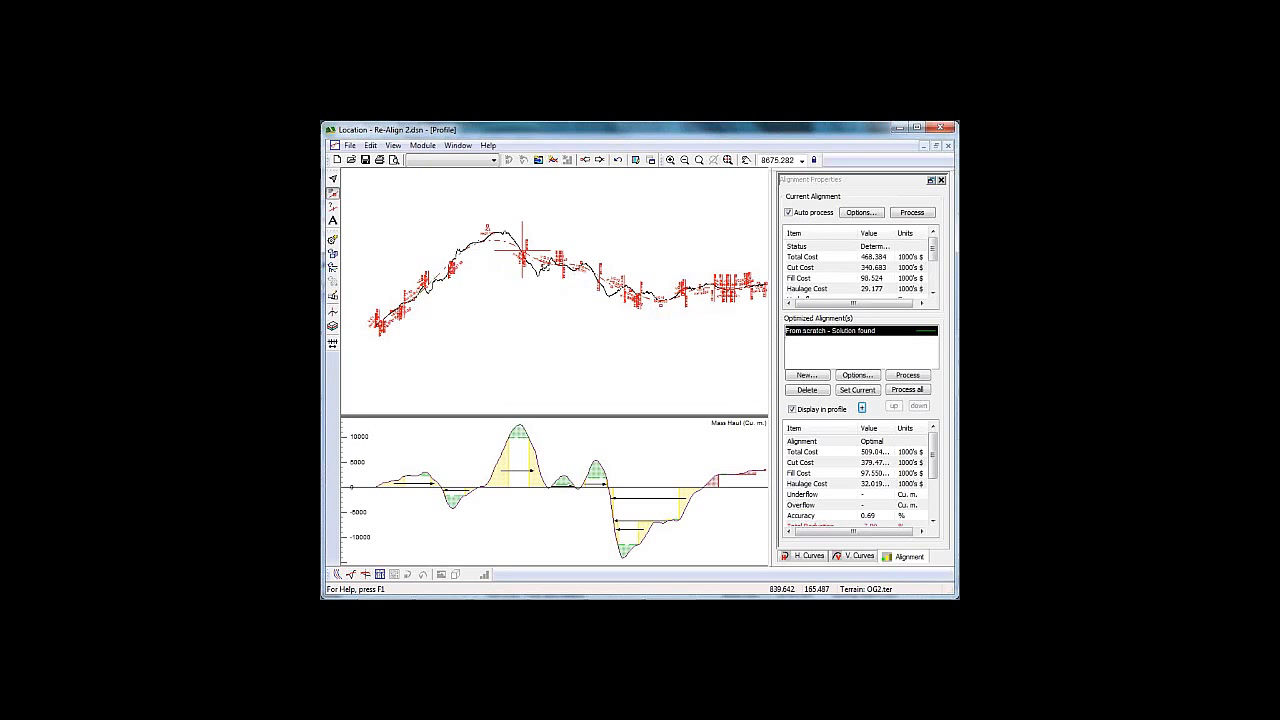
Step: Delete the profile IP just past the summit, recalculate the road and process the current alignment without auto-calculating the interval
right_click(544, 253)
click(582, 274)
key(Delete)
click(622, 394)
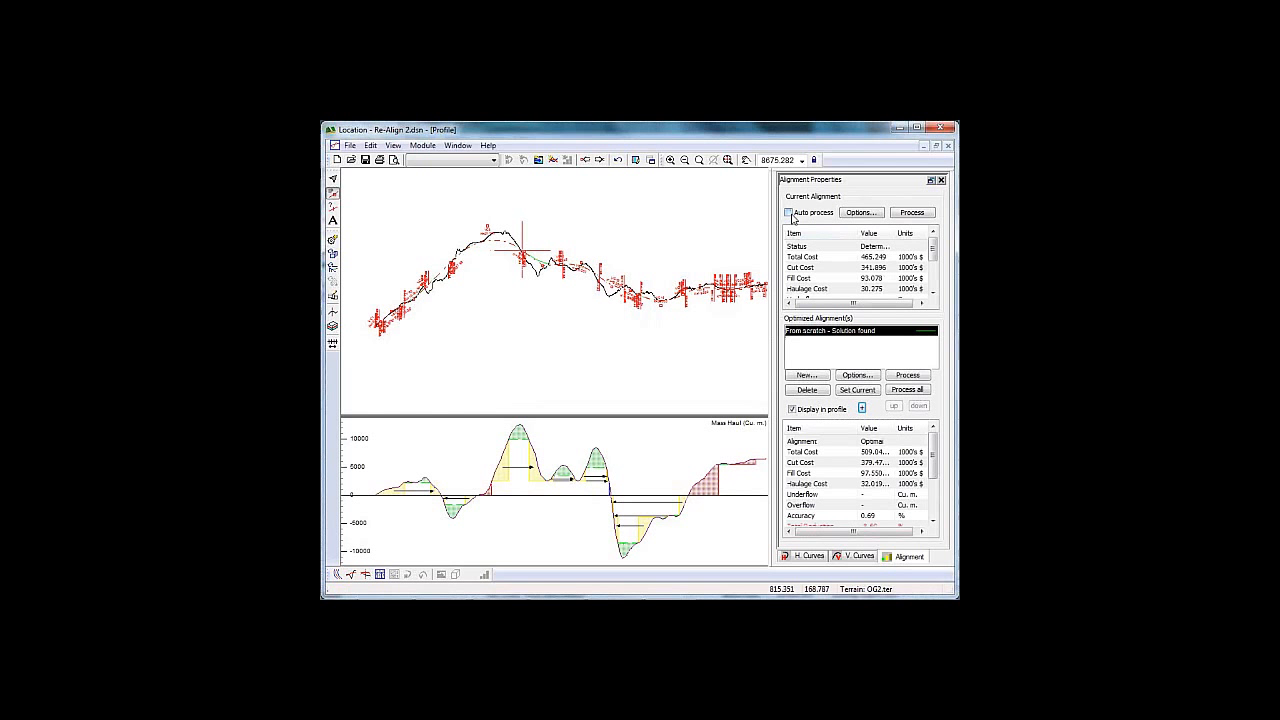
click(912, 212)
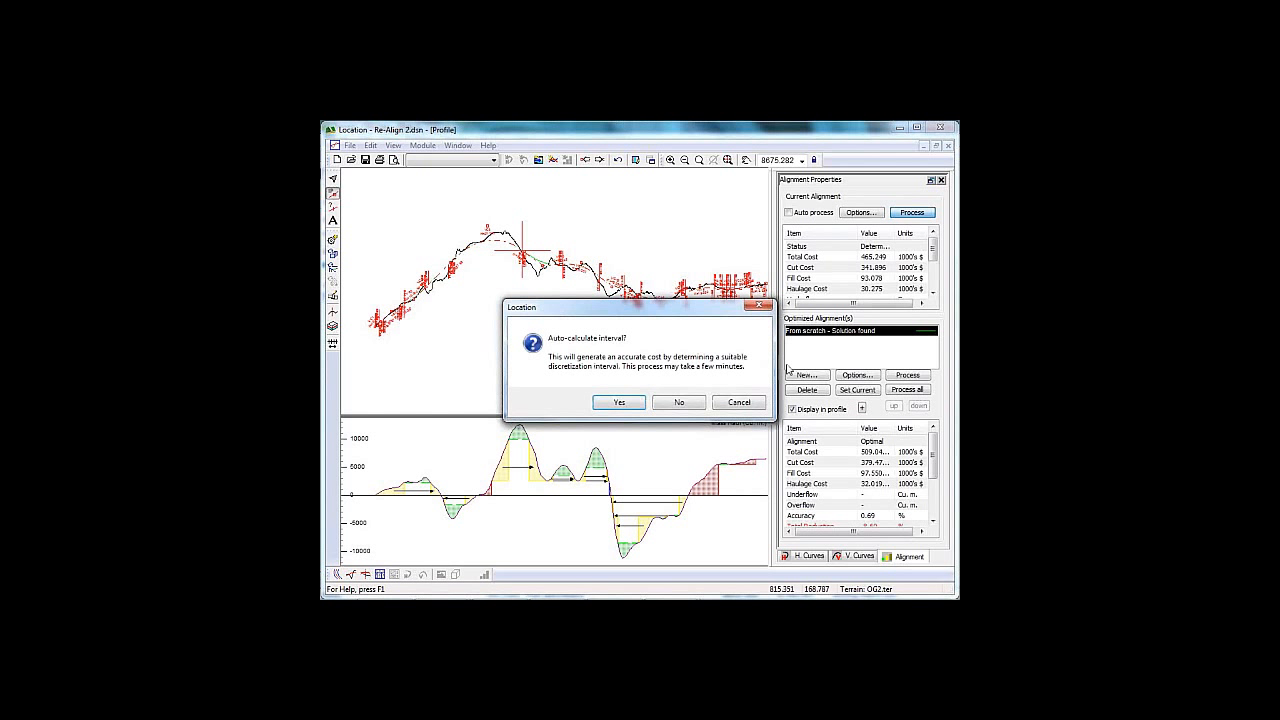
click(679, 405)
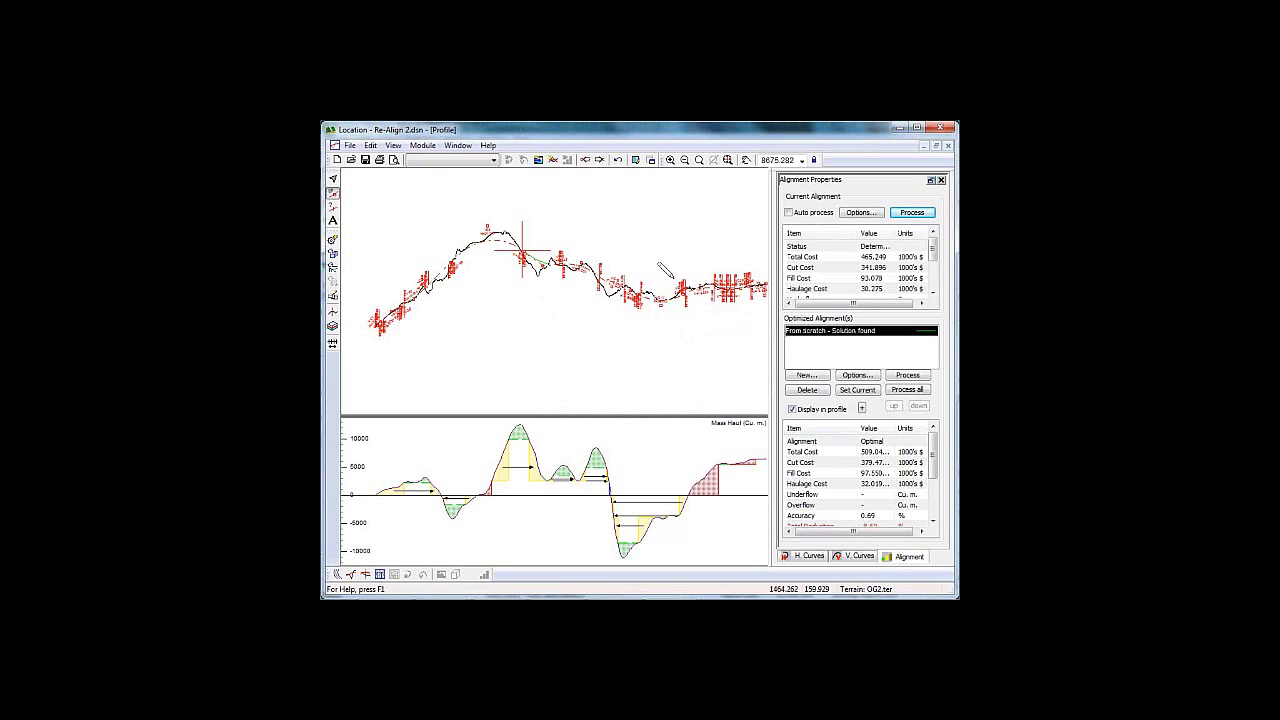
Step: Switch to the open Re-Align 3 design and display its plan view
click(350, 146)
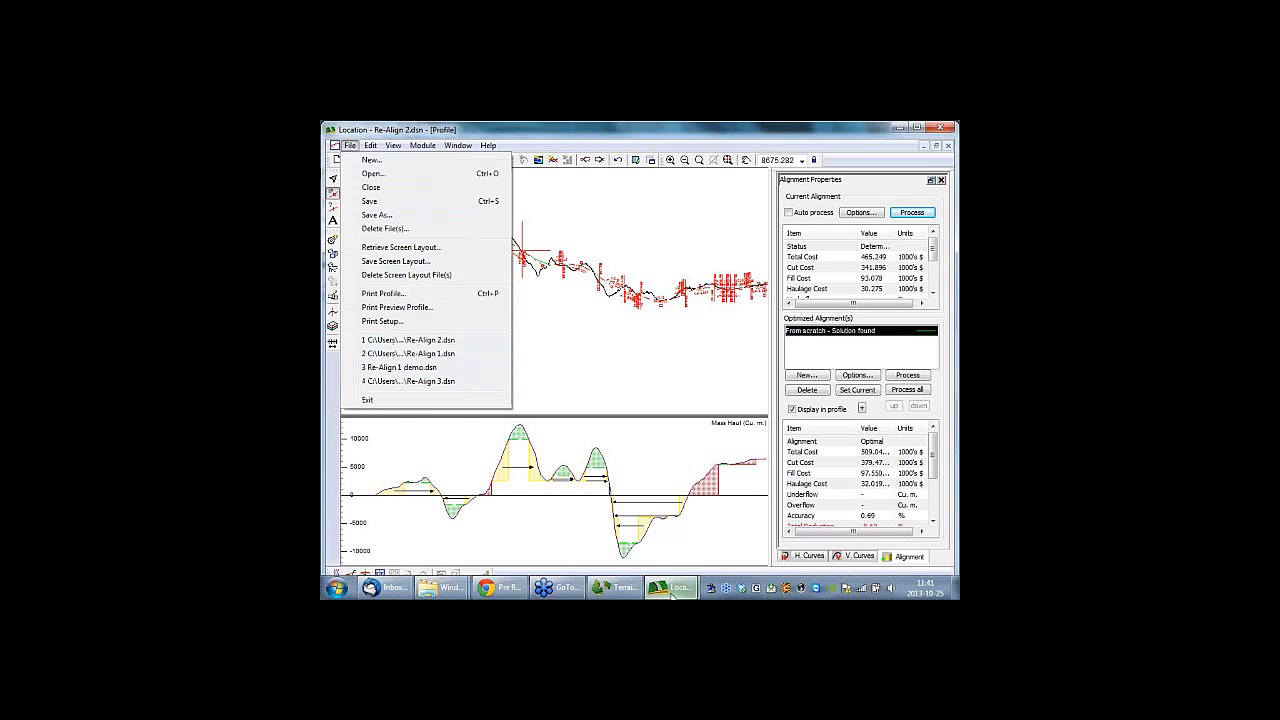
click(672, 591)
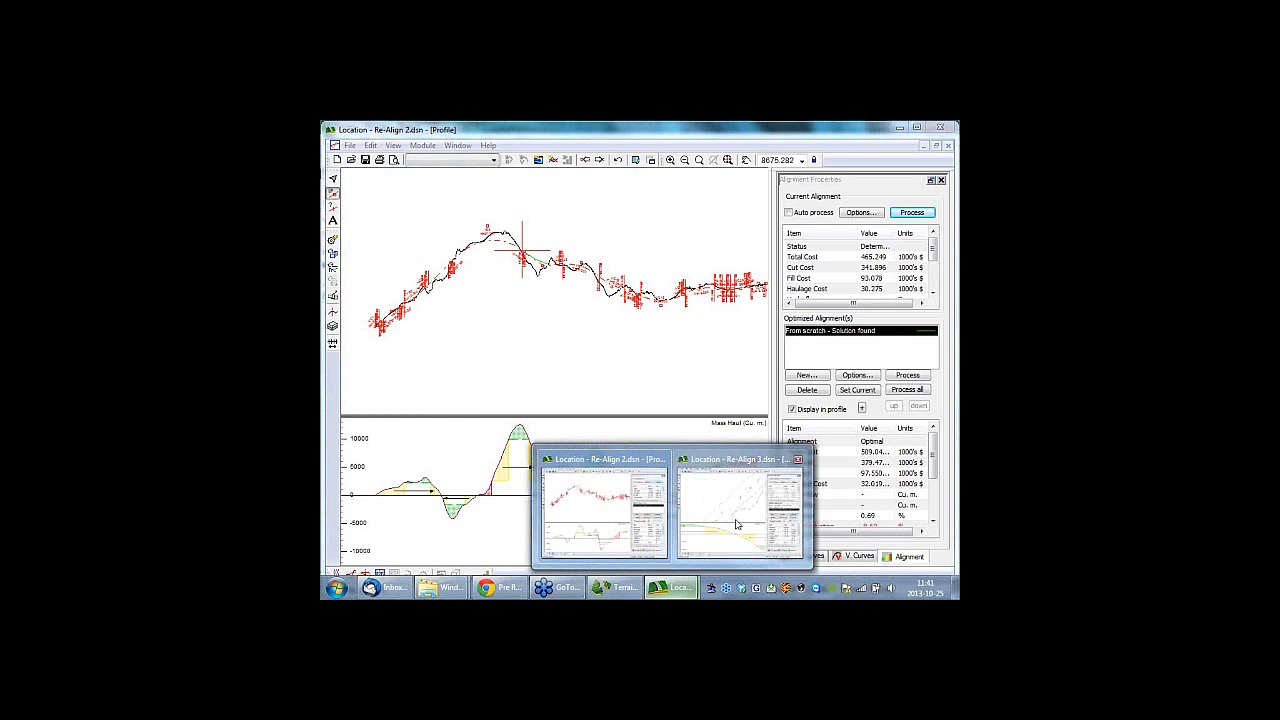
click(758, 478)
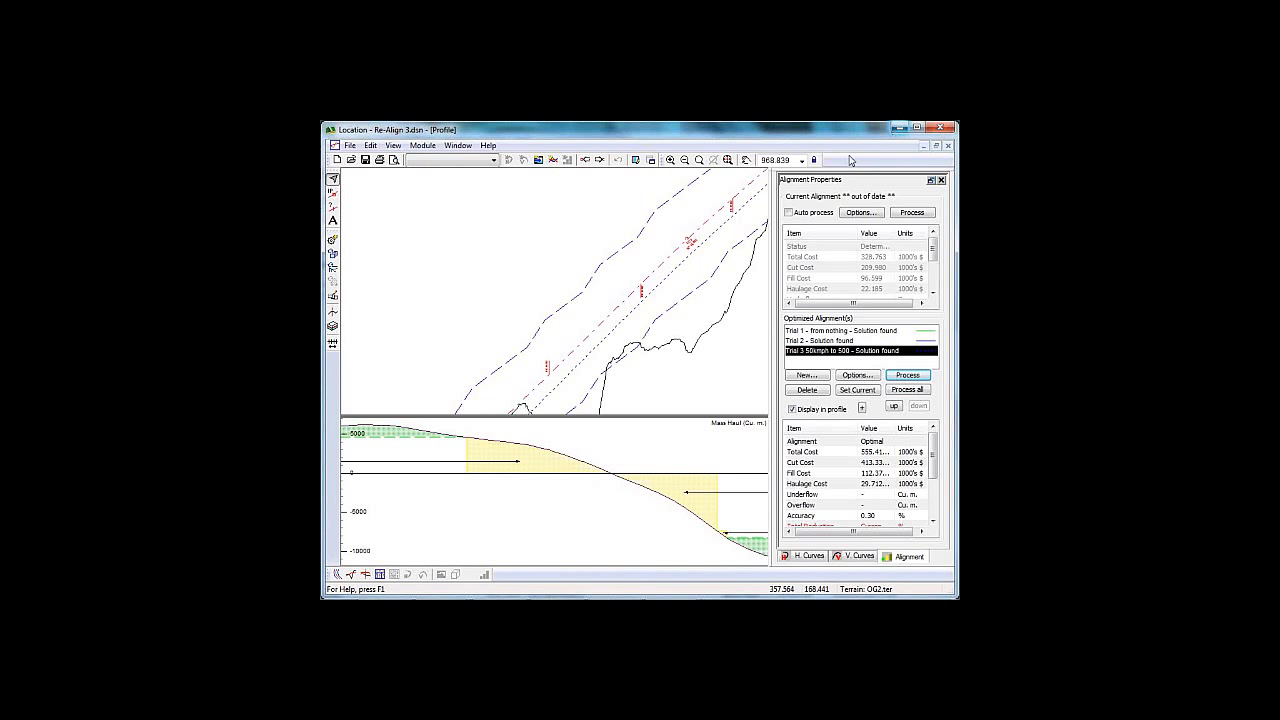
click(335, 587)
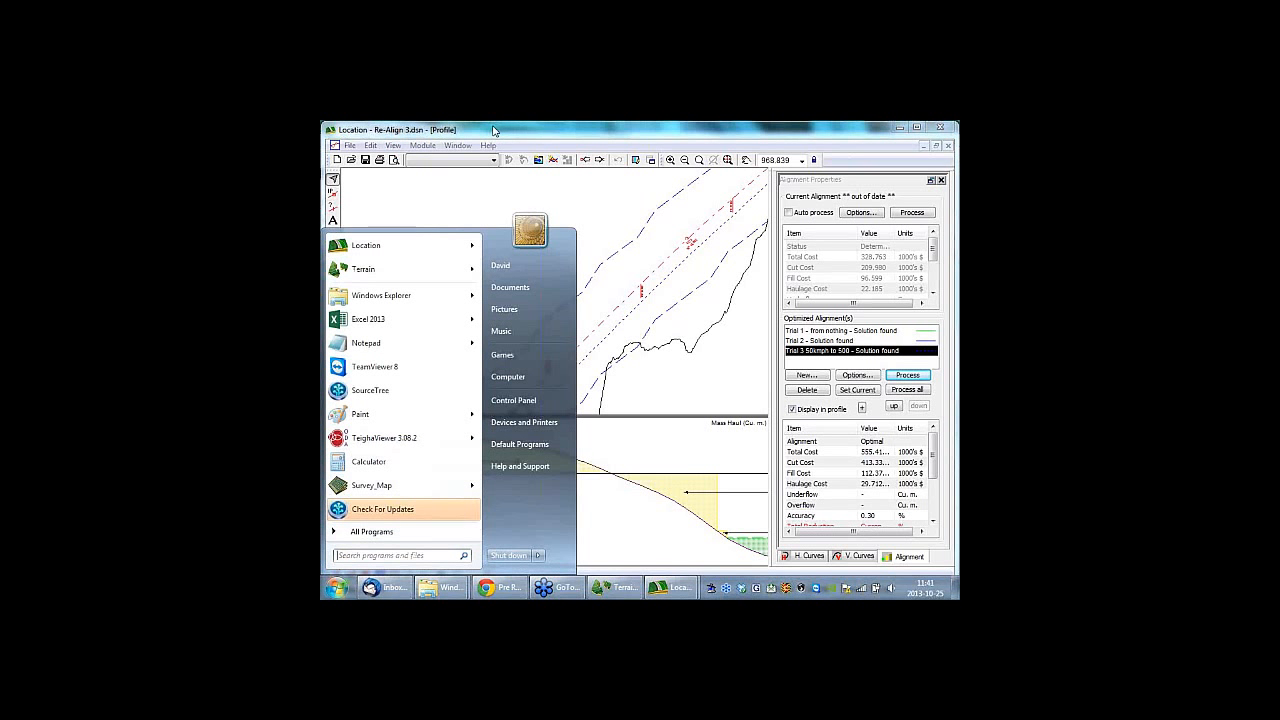
drag(494, 129, 499, 128)
click(342, 576)
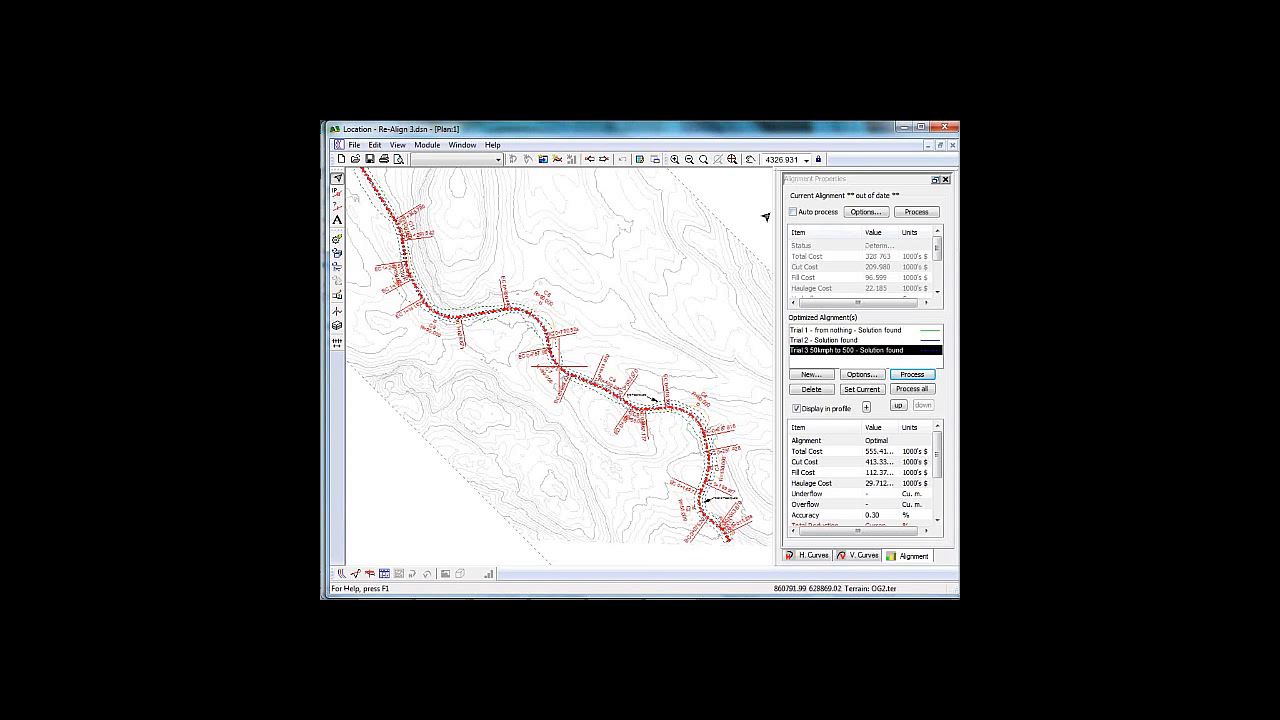
Step: With auto processing on, use the Add/Edit IP tool to adjust the horizontal alignment at the central bend and reoptimize Trial 3
click(793, 212)
right_click(546, 272)
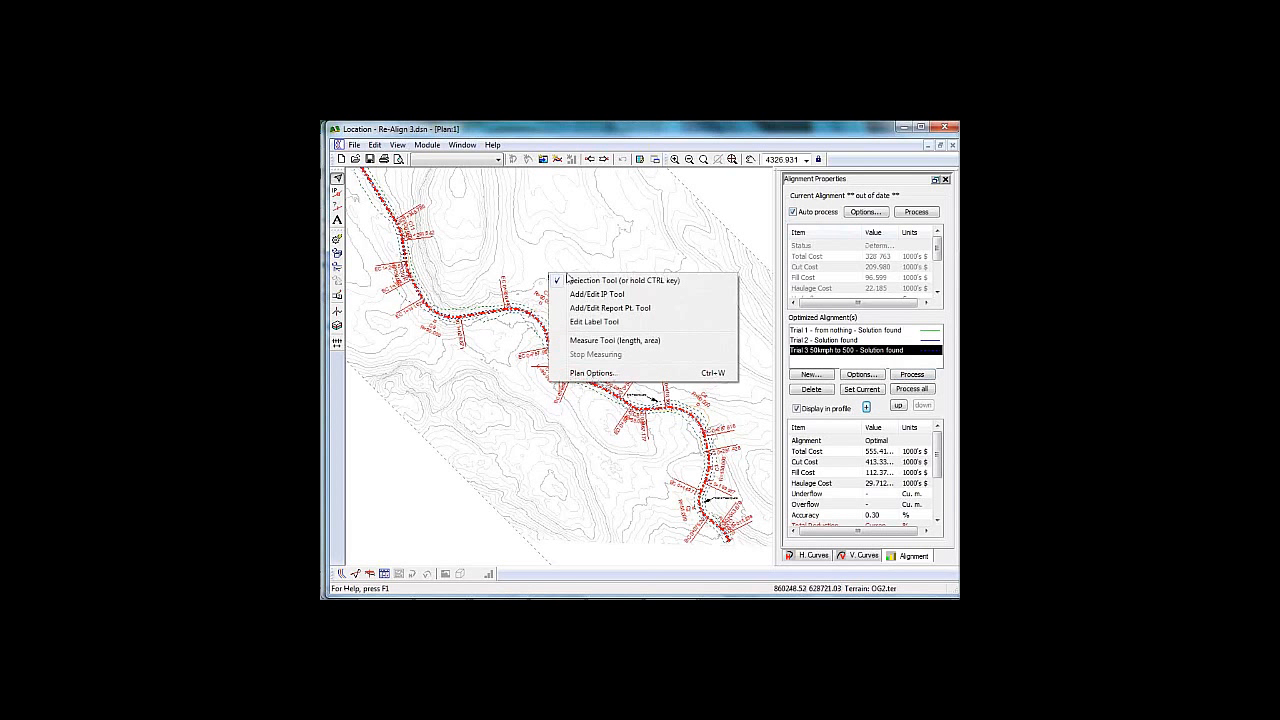
click(578, 278)
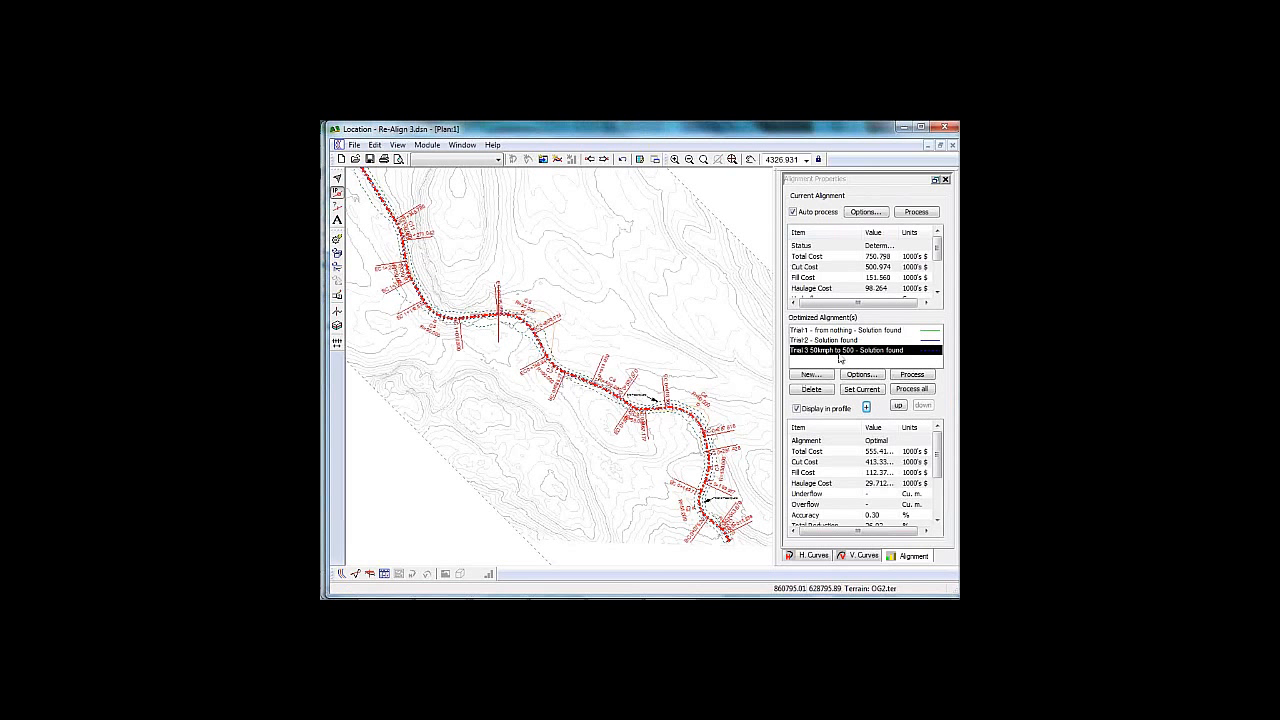
click(920, 378)
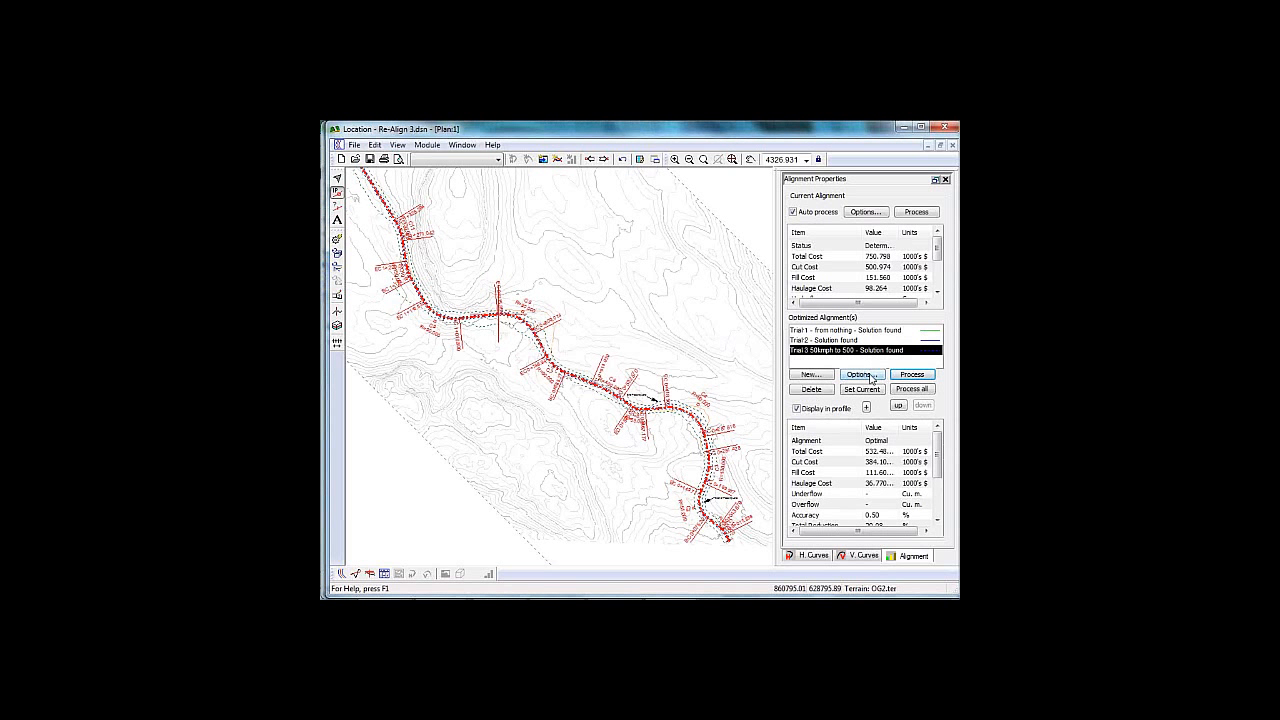
Step: Open the vertical optimization options for Trial 3 and review the grade and curvature constraints of both station ranges
click(869, 376)
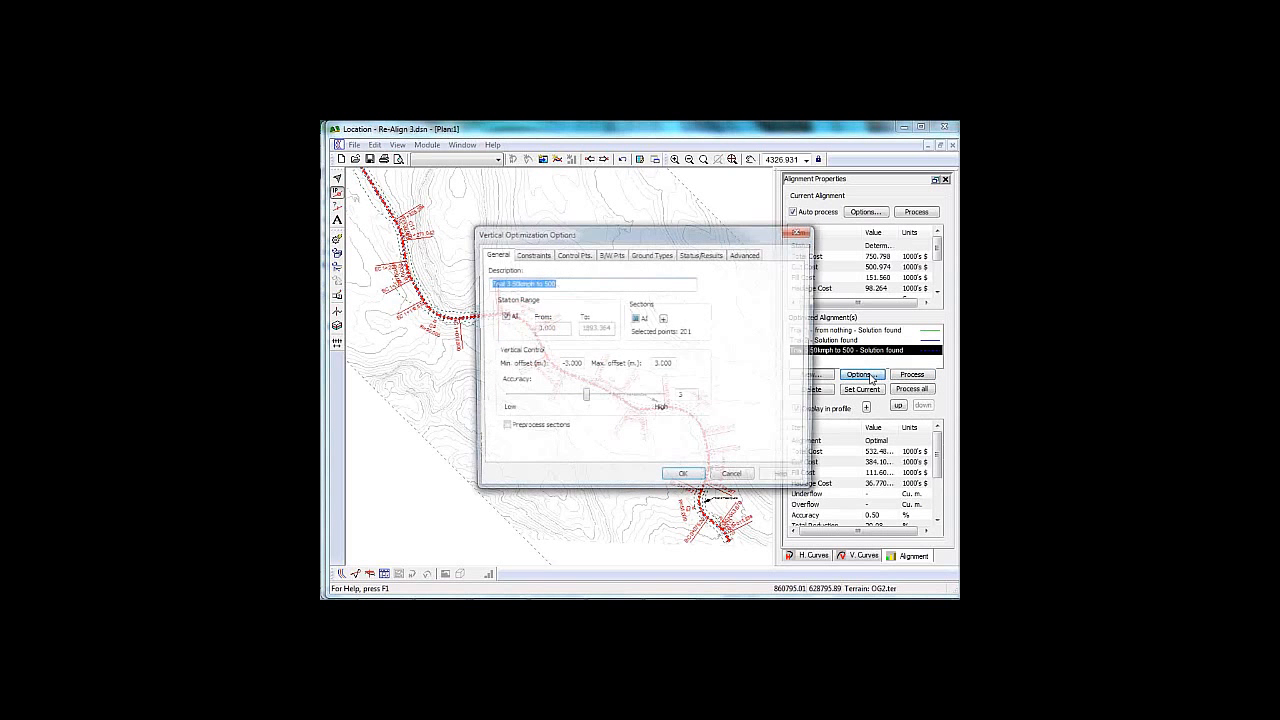
click(530, 256)
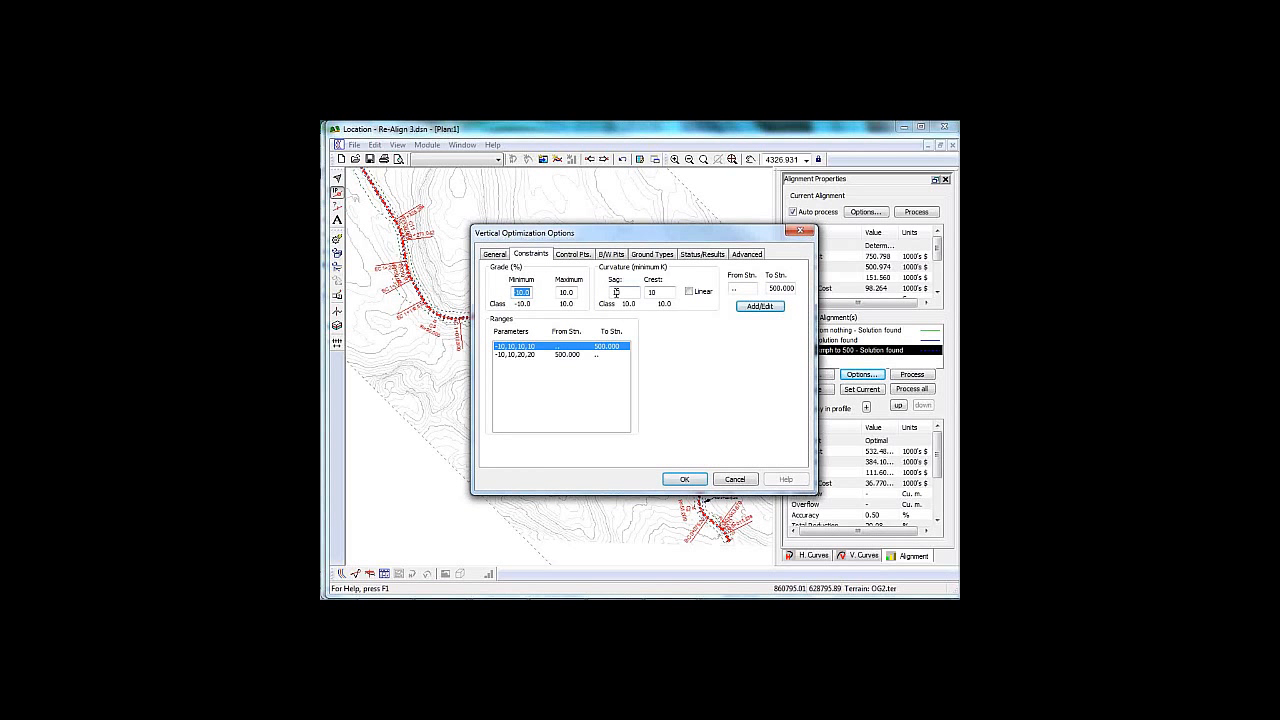
key(Tab)
key(Tab)
key(Tab)
click(565, 355)
Step: Review Trial 3's control point settings and its borrow and waste pit settings
click(584, 255)
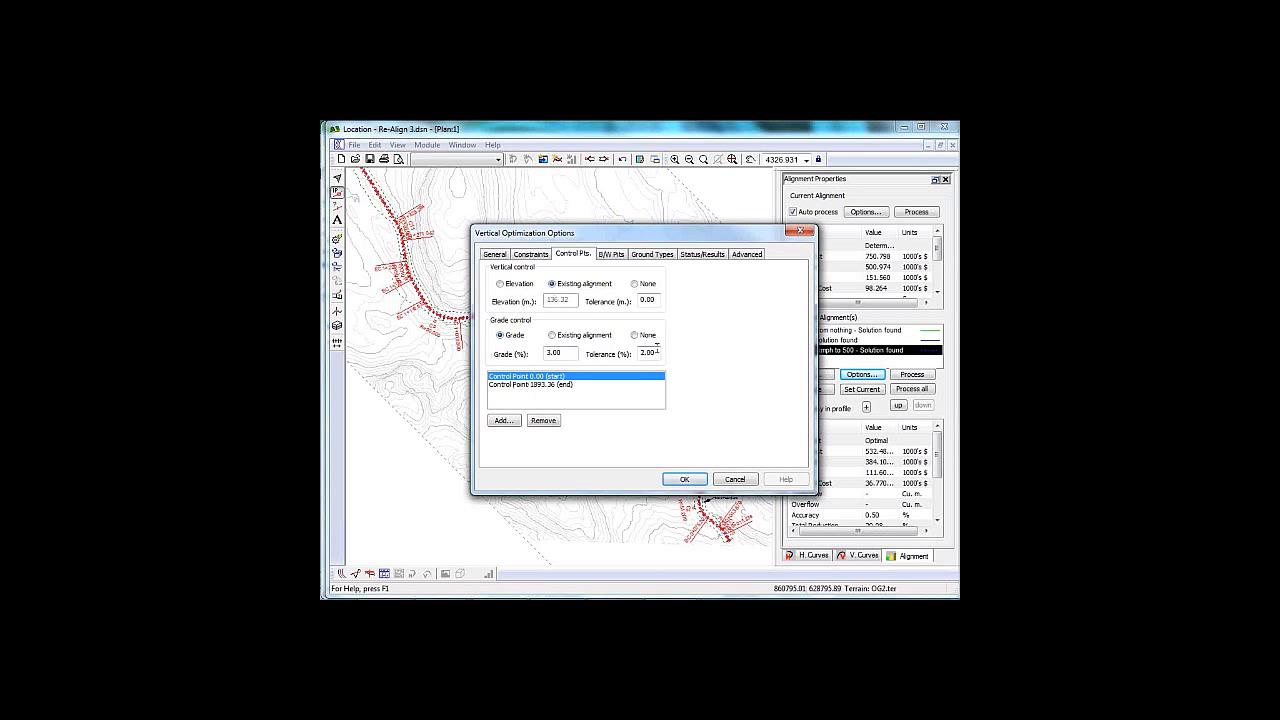
click(613, 256)
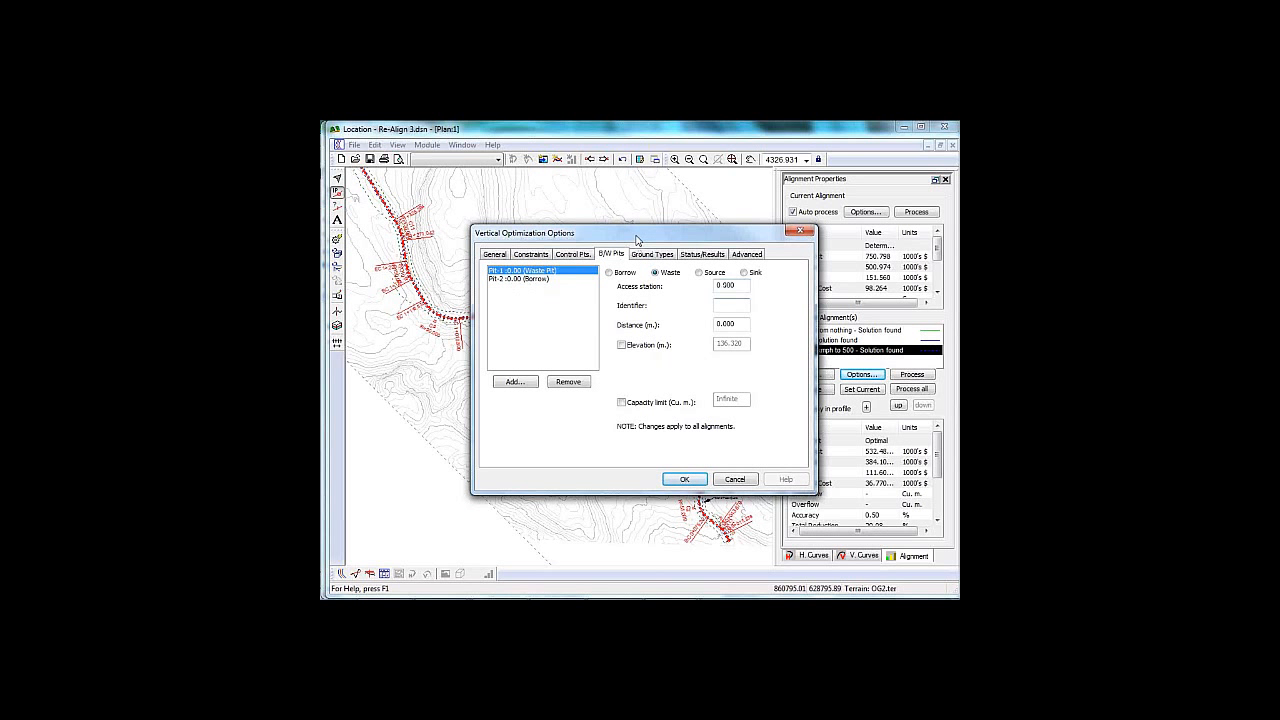
drag(638, 238, 766, 253)
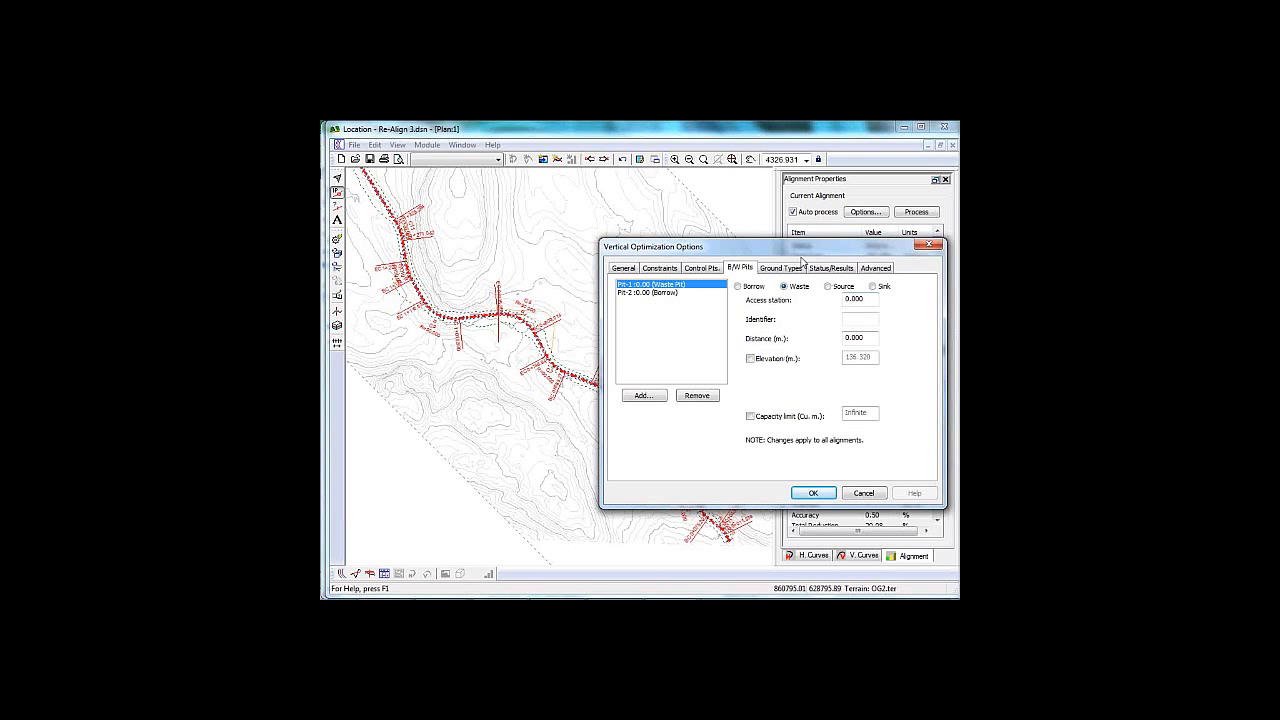
drag(800, 248, 542, 268)
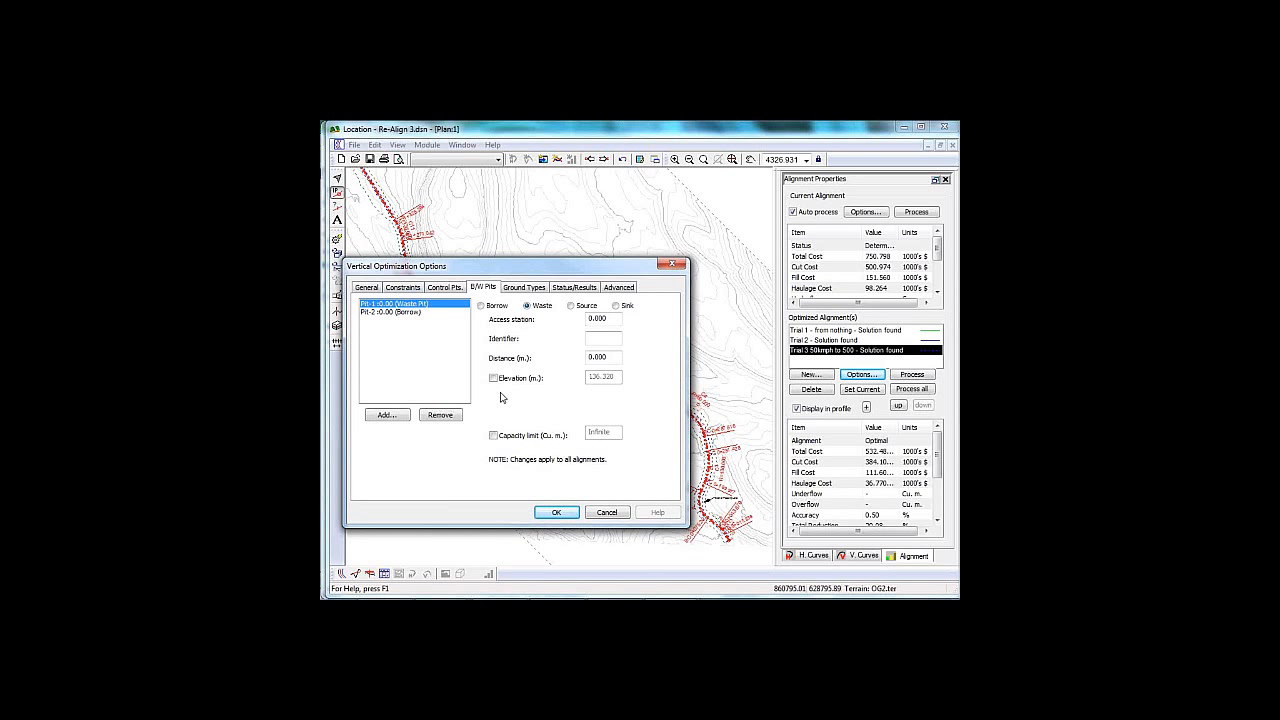
Step: Examine the handling costs and quality factors of the overburden, gravel, solid rock and glacial till ground types
click(530, 288)
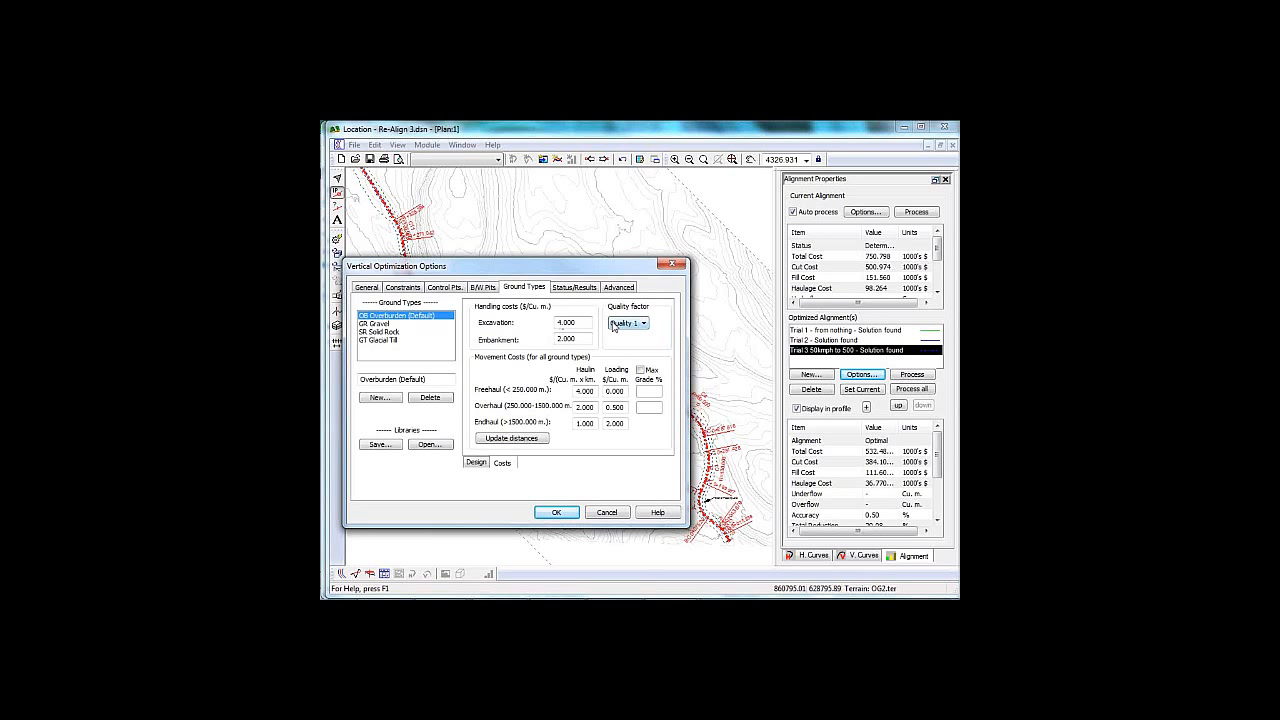
click(382, 325)
click(382, 334)
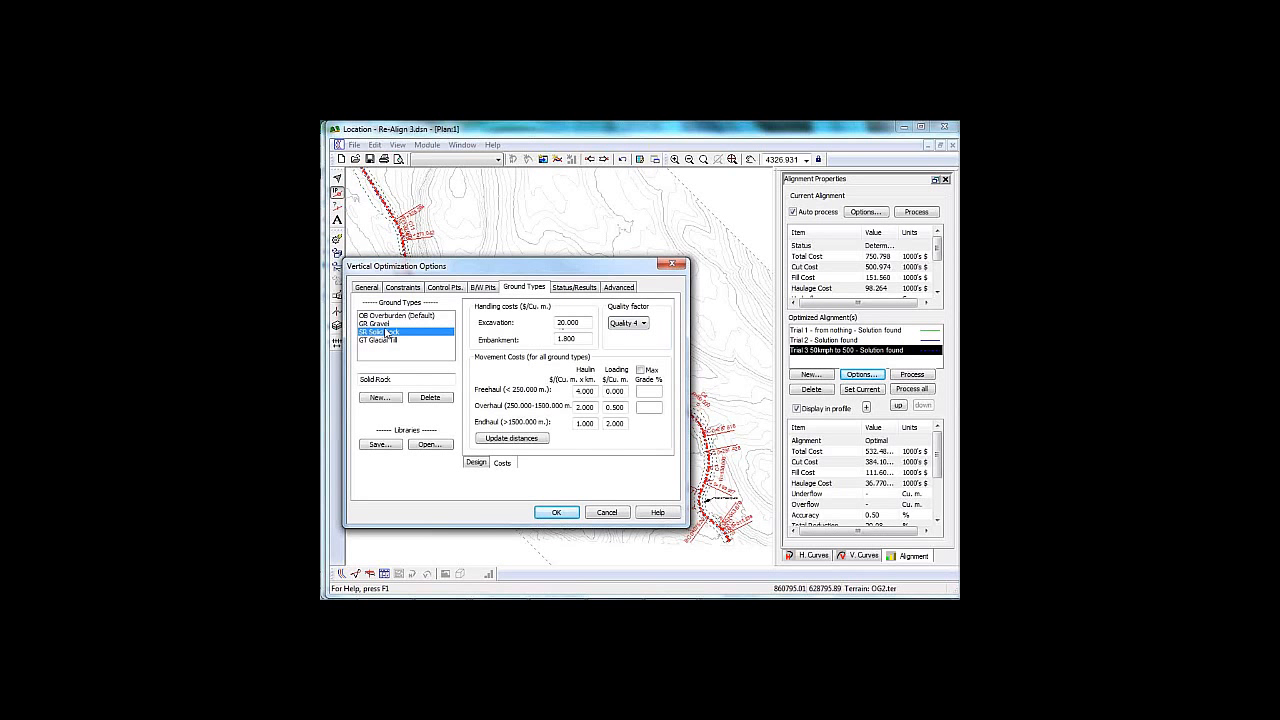
click(385, 326)
click(385, 332)
double_click(580, 322)
click(645, 324)
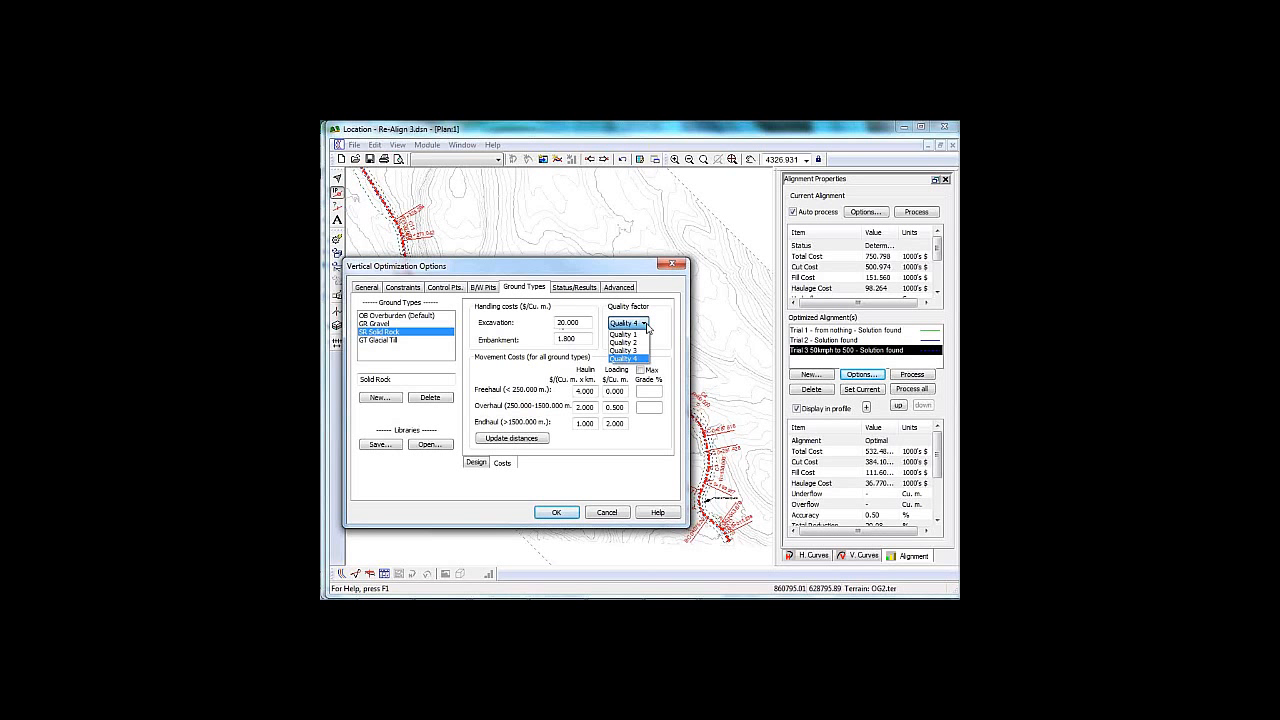
click(383, 347)
click(383, 342)
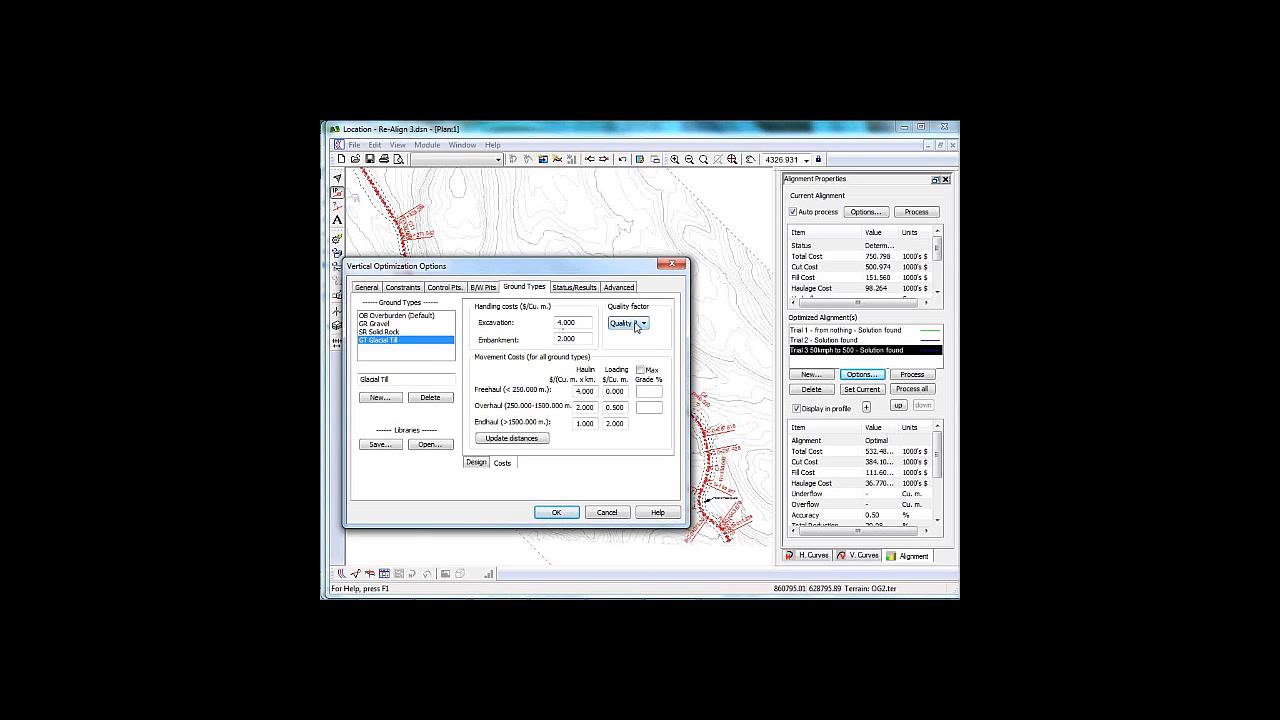
click(375, 325)
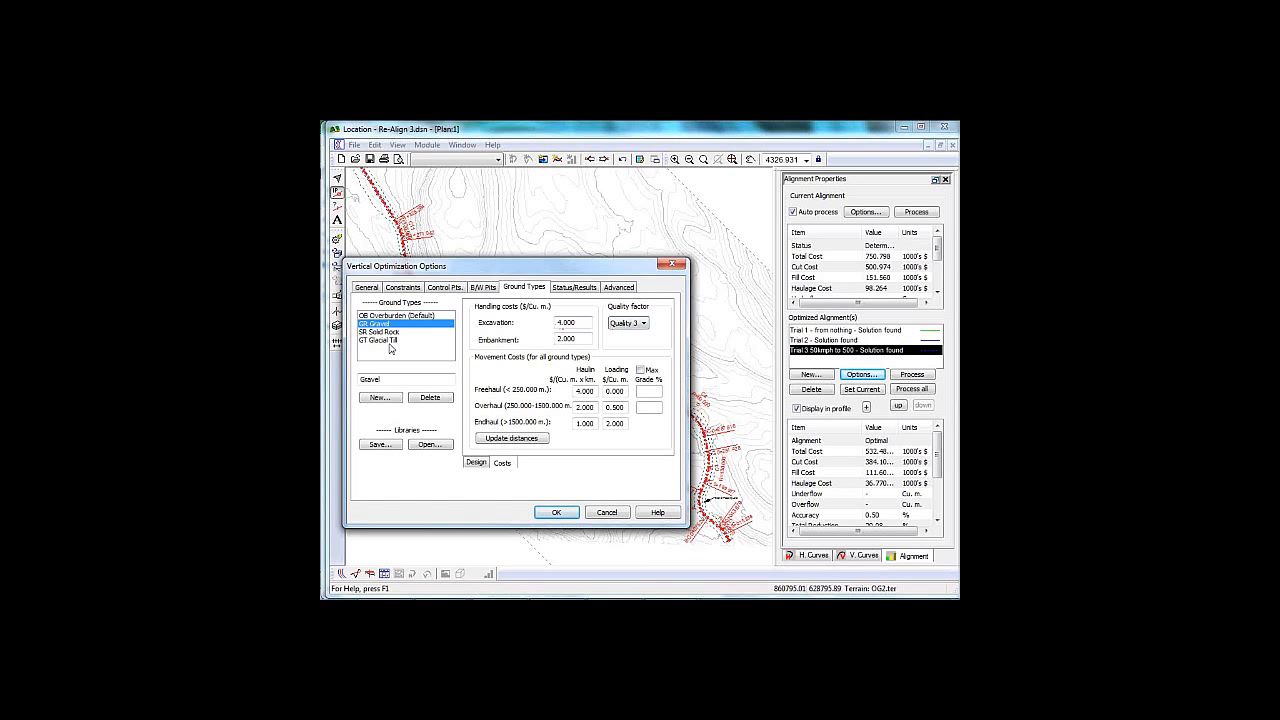
click(404, 316)
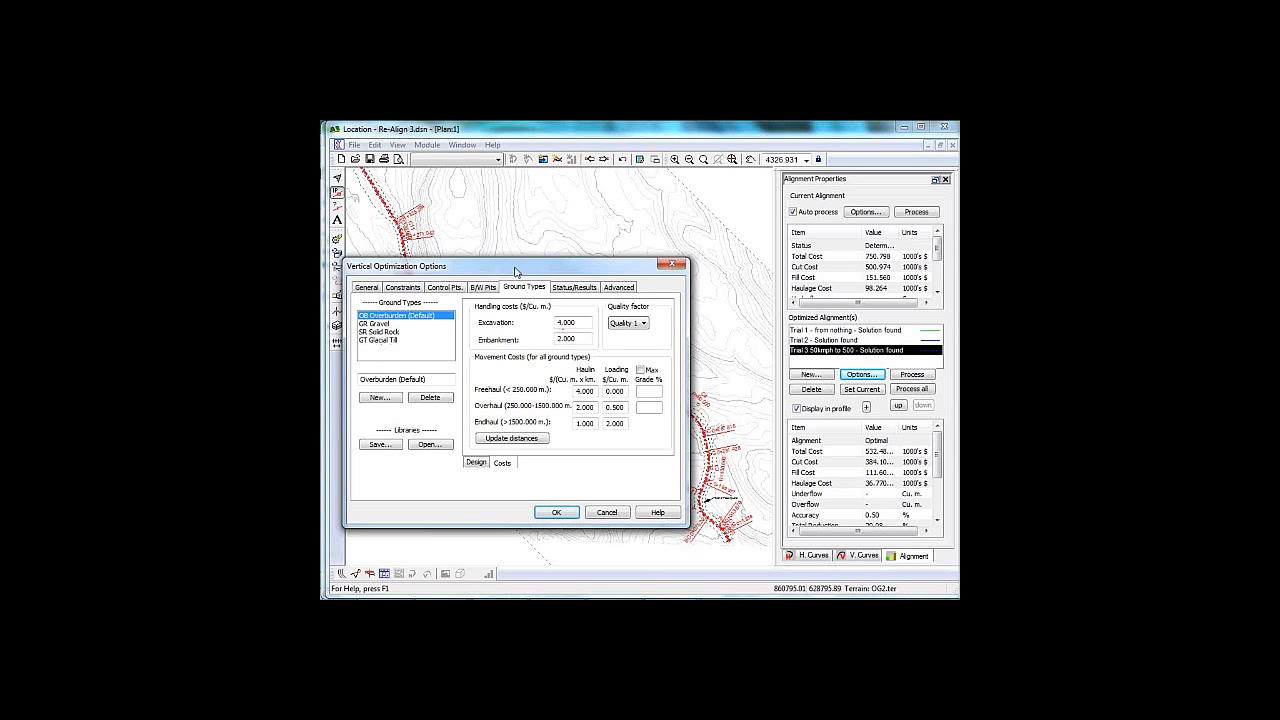
Step: Revisit the start control point's grade setting and the linear curvature option in Trial 3's constraints
drag(515, 271, 584, 277)
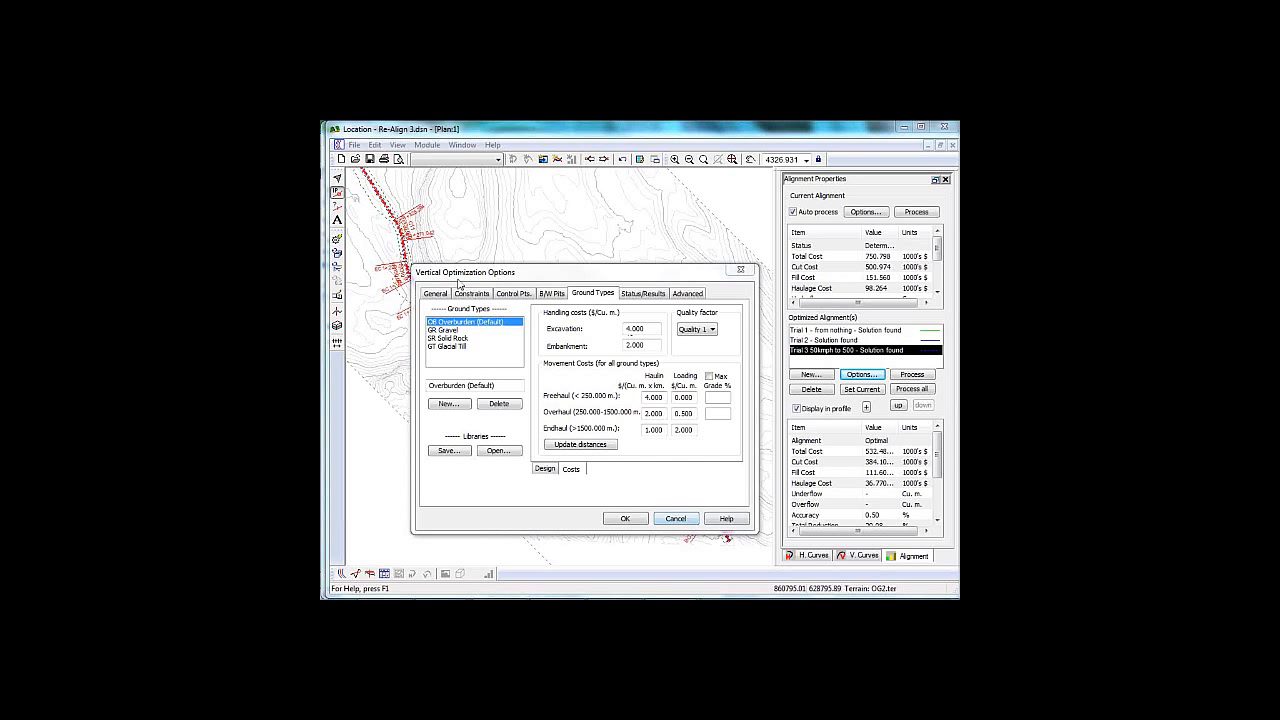
click(514, 294)
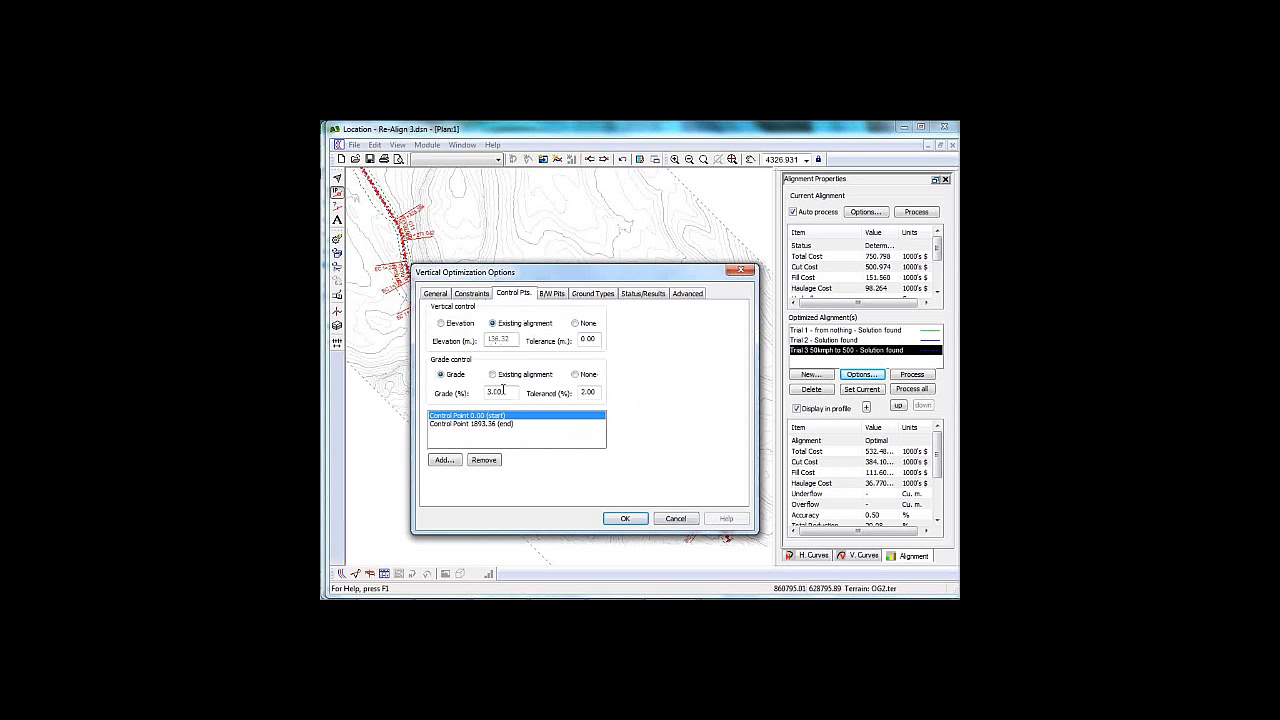
double_click(497, 392)
click(472, 295)
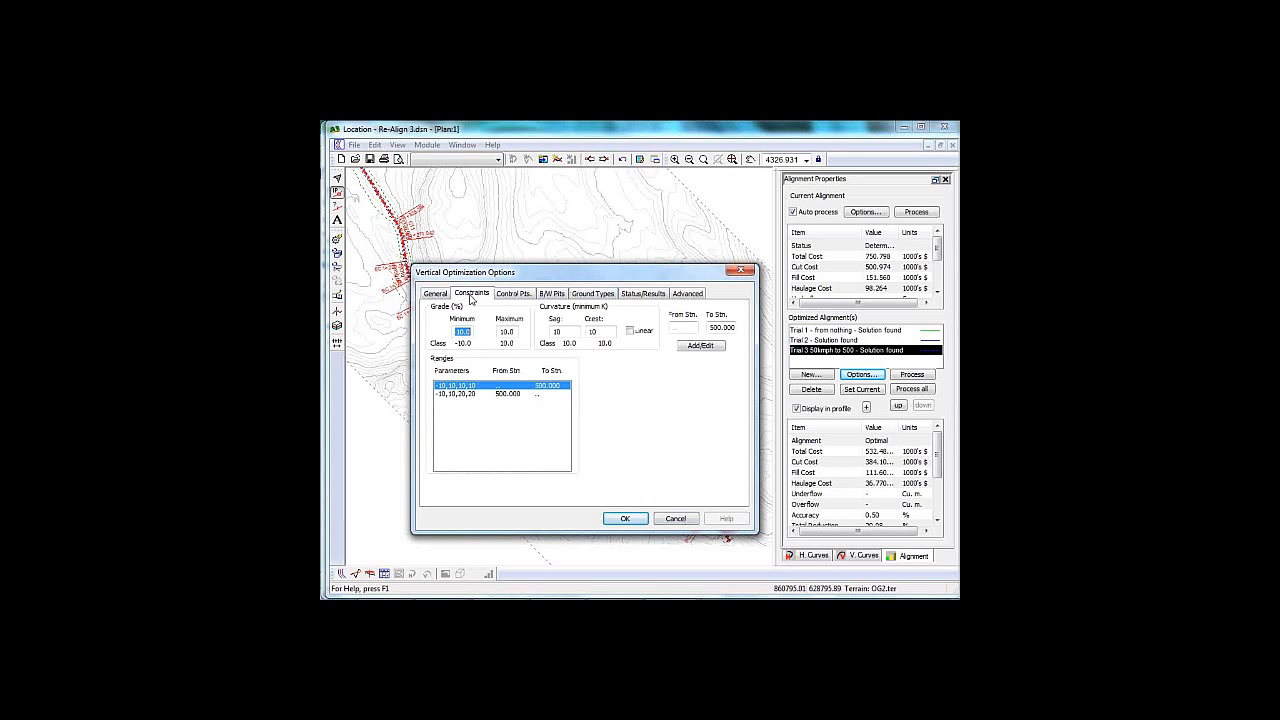
click(629, 331)
Step: Review the waste pit's access station and distance settings, and close the vertical optimization options without saving
click(555, 296)
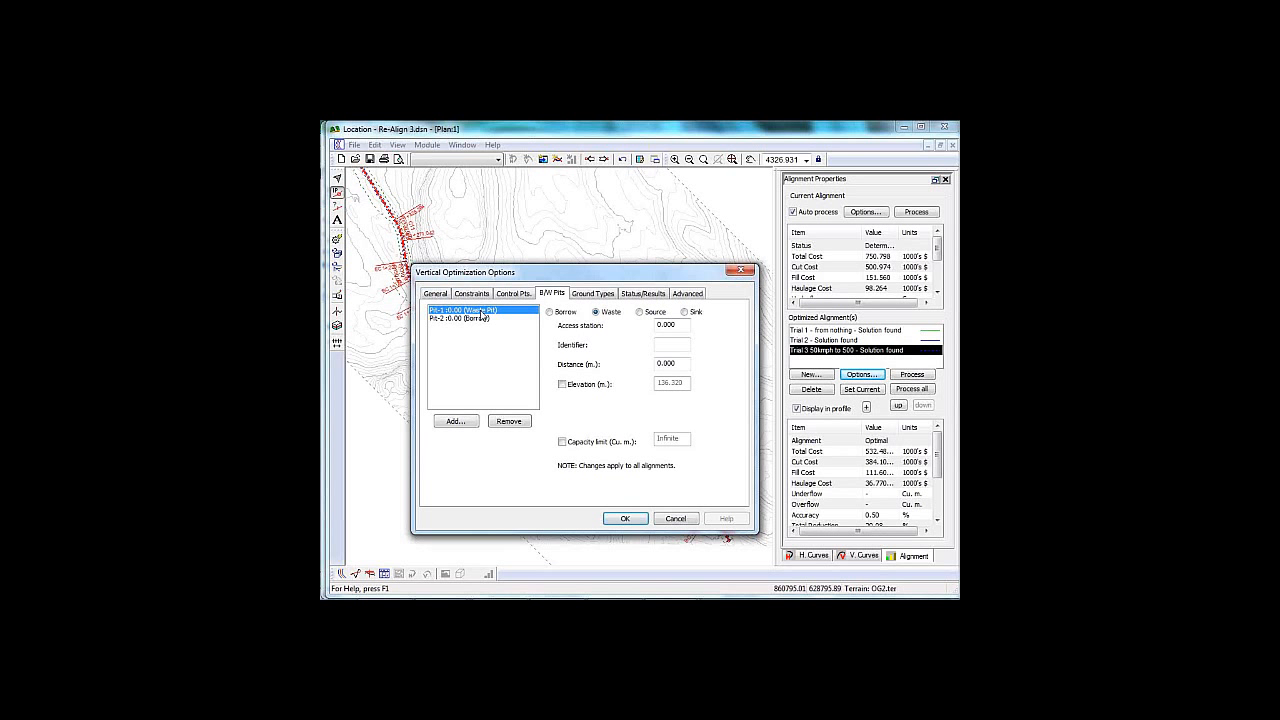
double_click(666, 362)
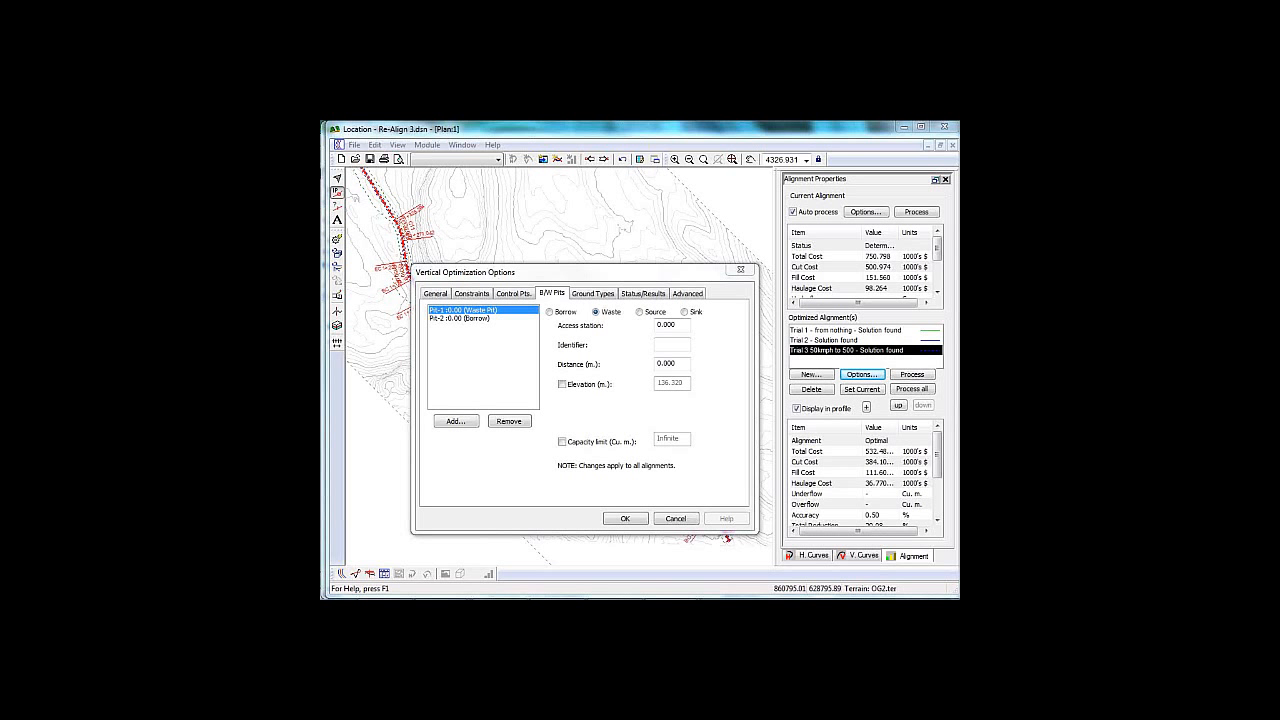
click(682, 522)
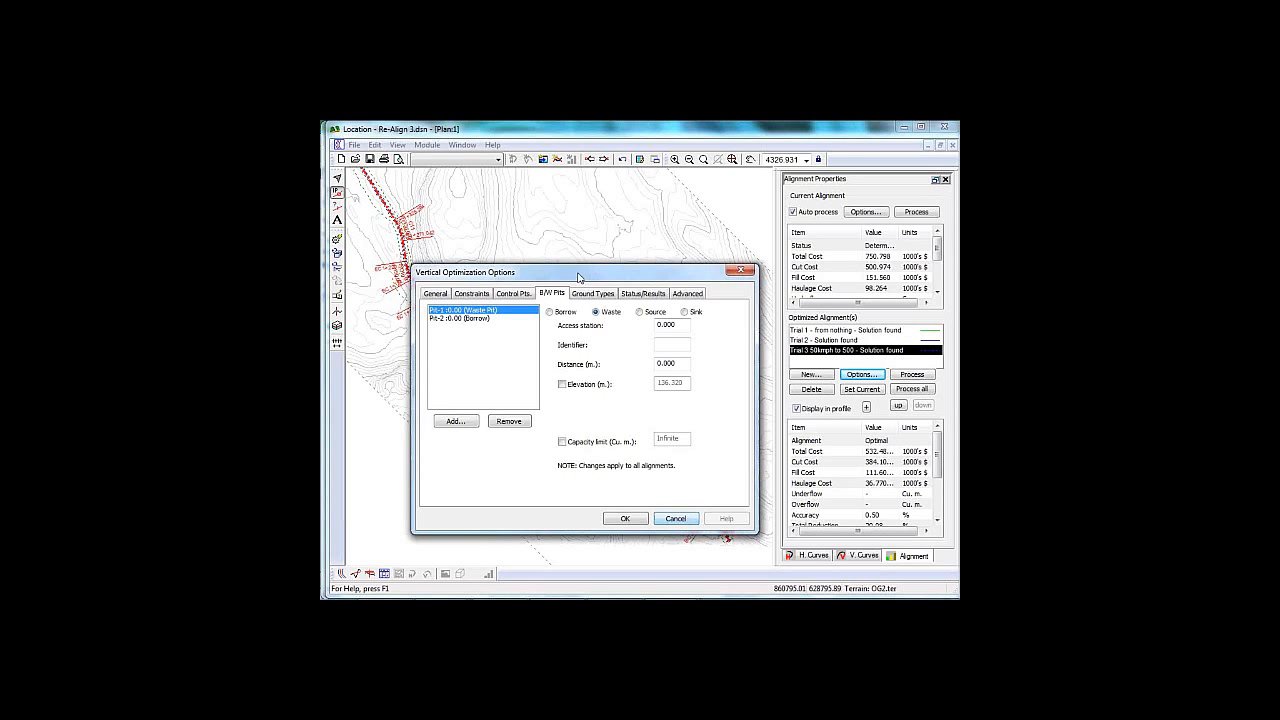
mouse_move(578, 277)
mouse_down()
mouse_move(568, 239)
mouse_move(563, 258)
mouse_up()
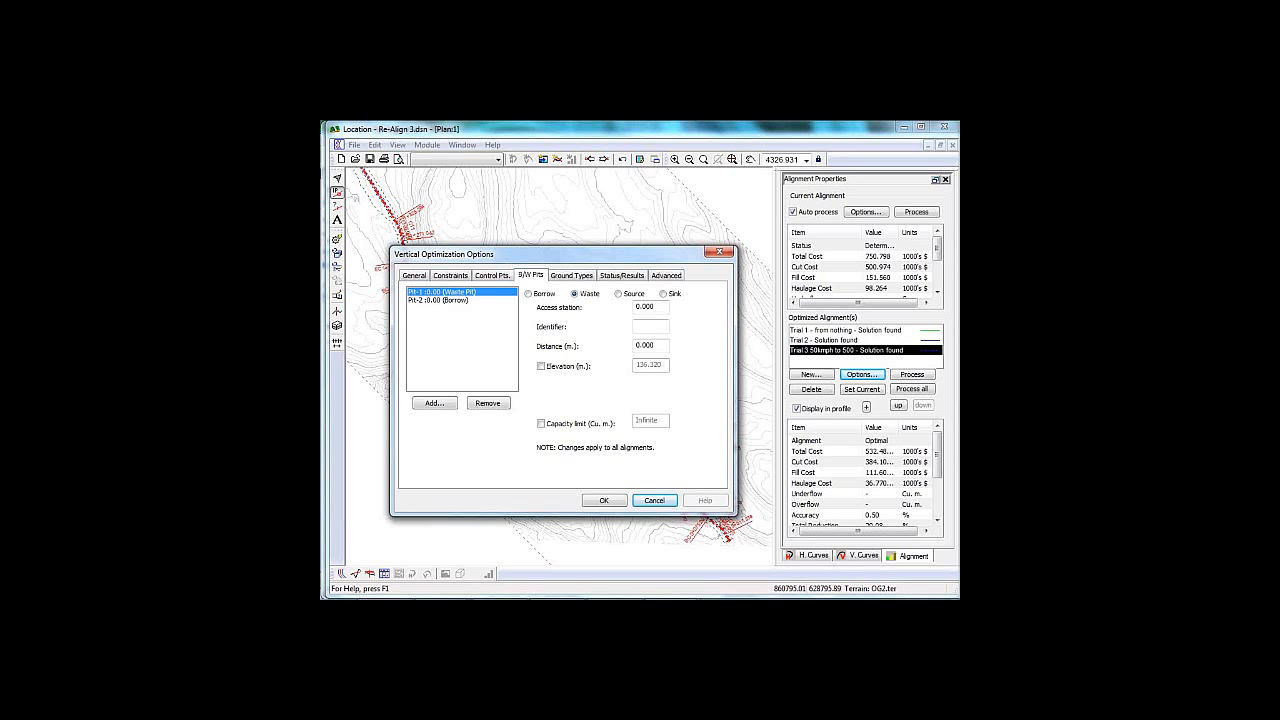
click(654, 501)
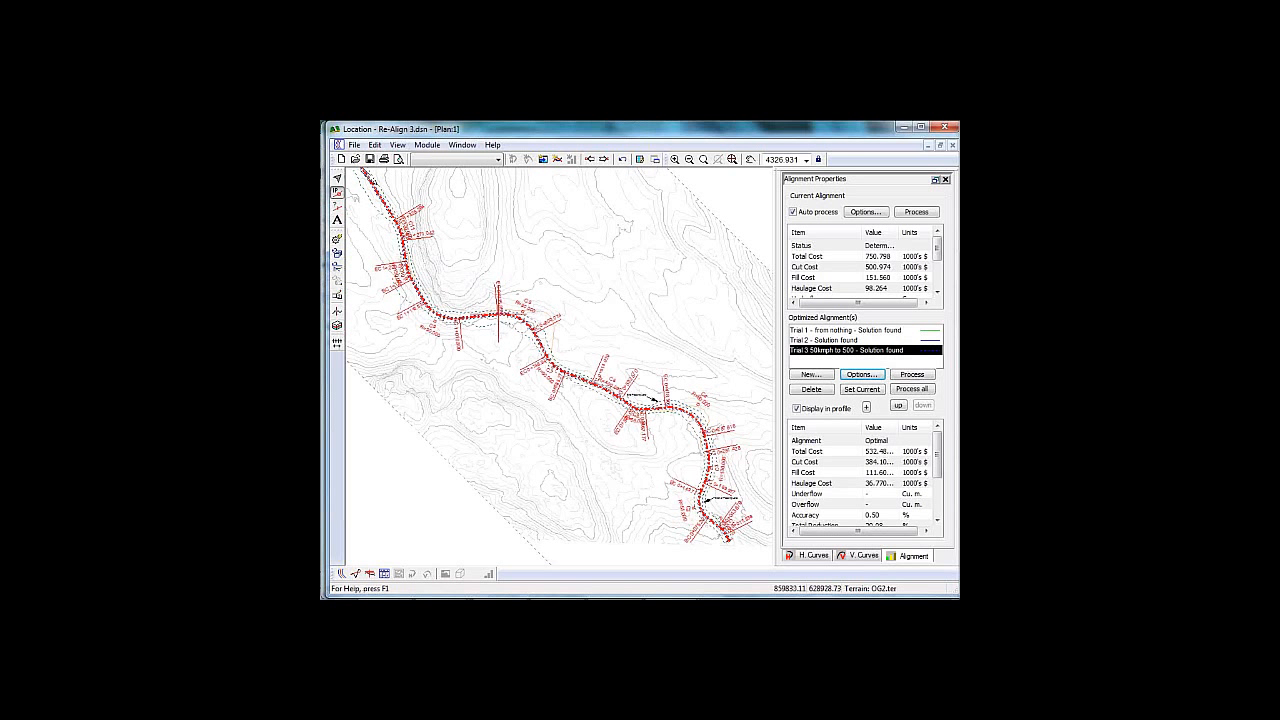
Step: Open the design's ground types, review the cut and fill expansion factors of solid rock and glacial till, and cancel
click(375, 145)
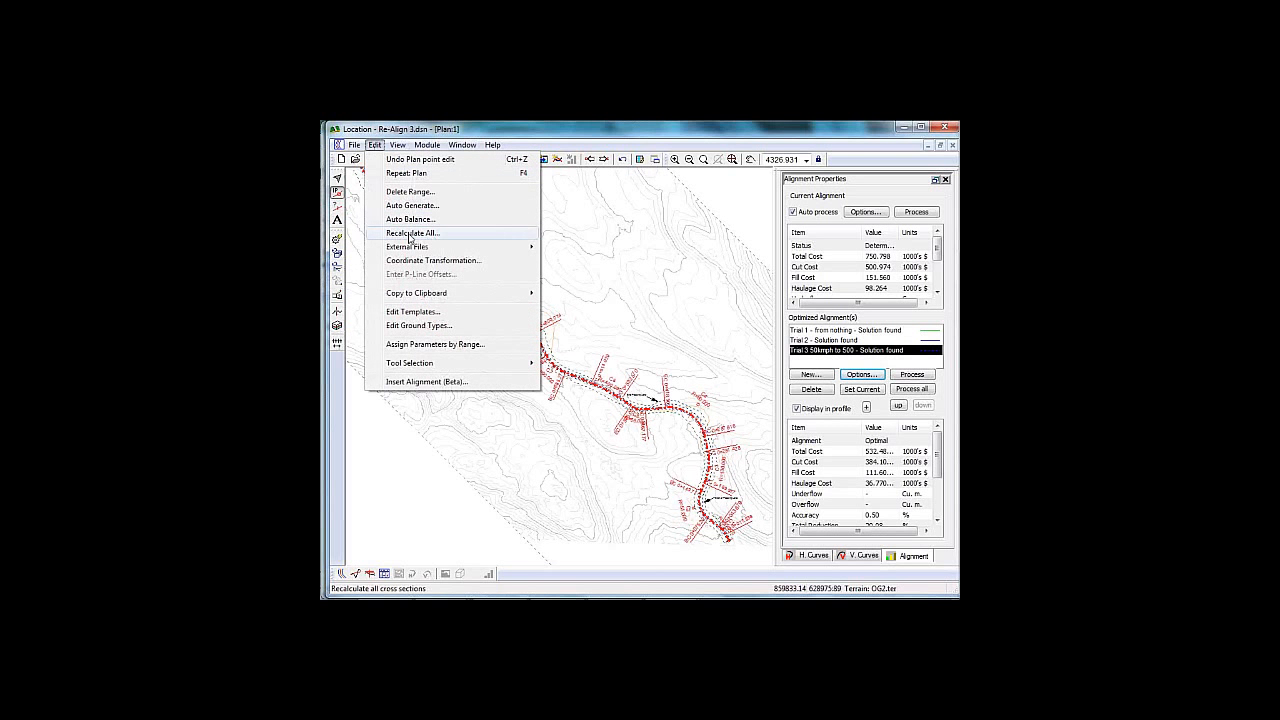
click(407, 326)
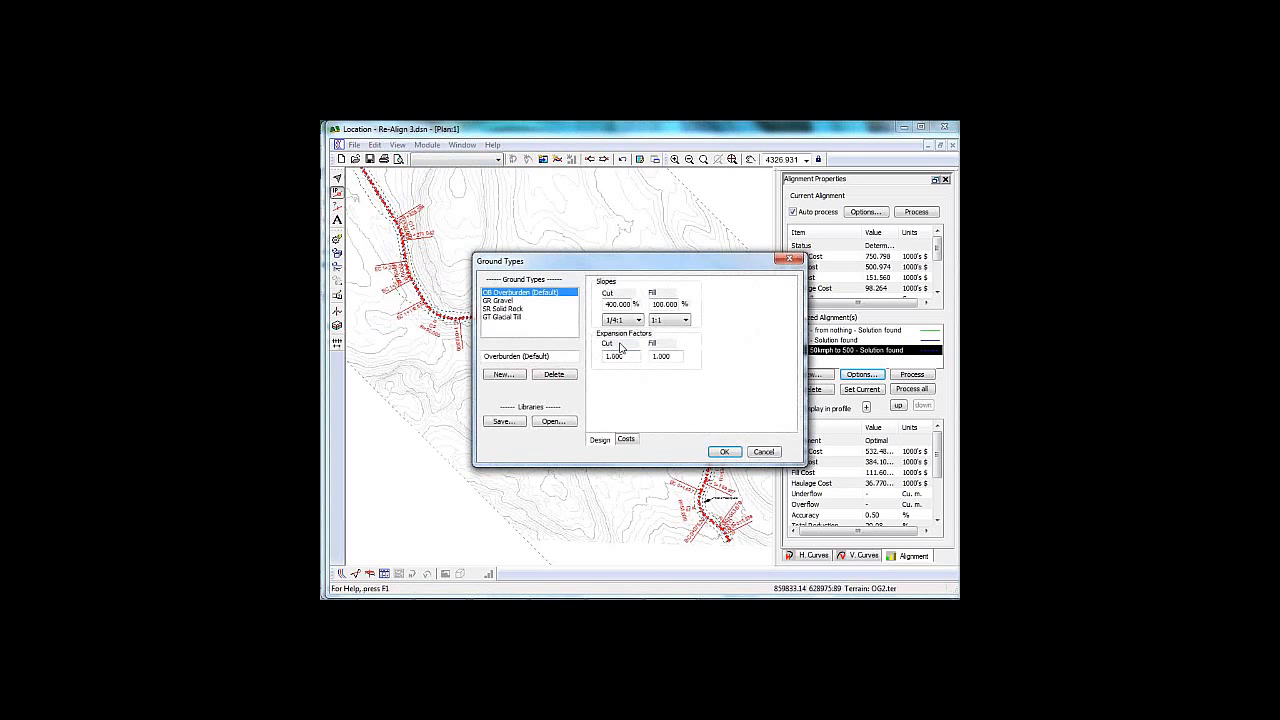
click(505, 309)
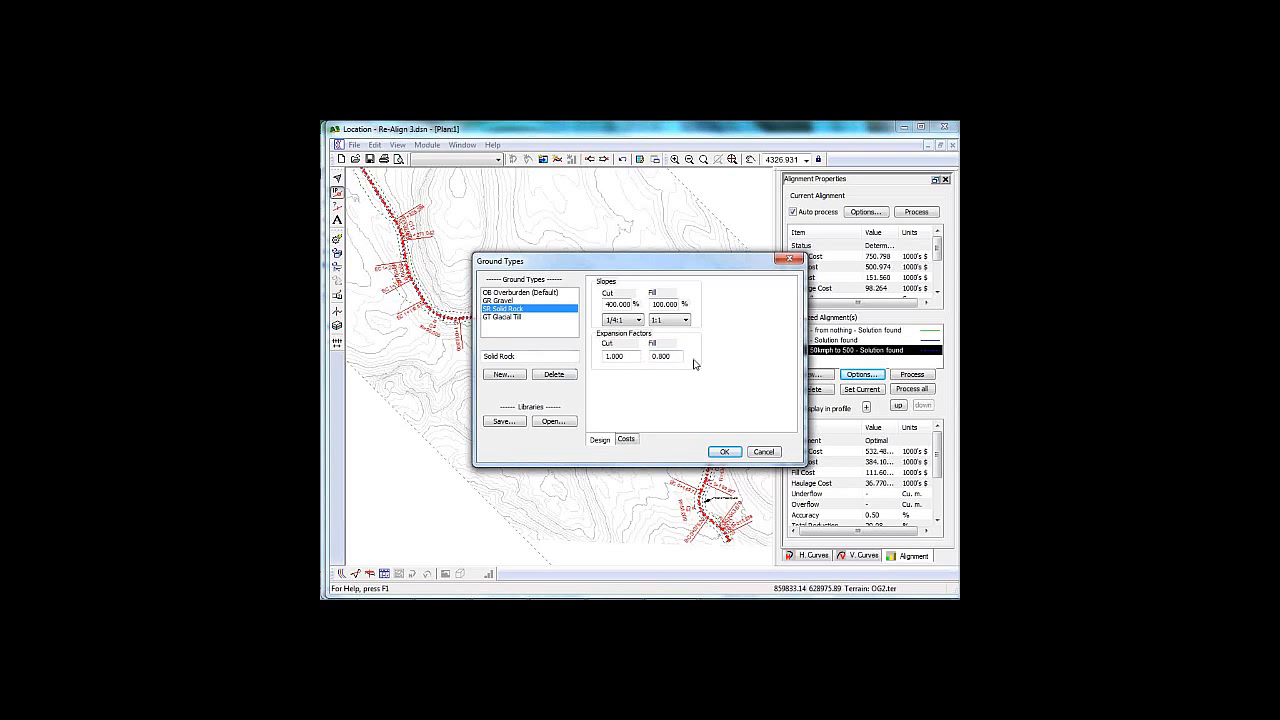
drag(628, 356, 582, 358)
key(Tab)
click(513, 317)
click(513, 309)
click(764, 452)
Step: Reopen Trial 3's vertical optimization options and try changing Pit-1 from a waste pit to a source
click(862, 374)
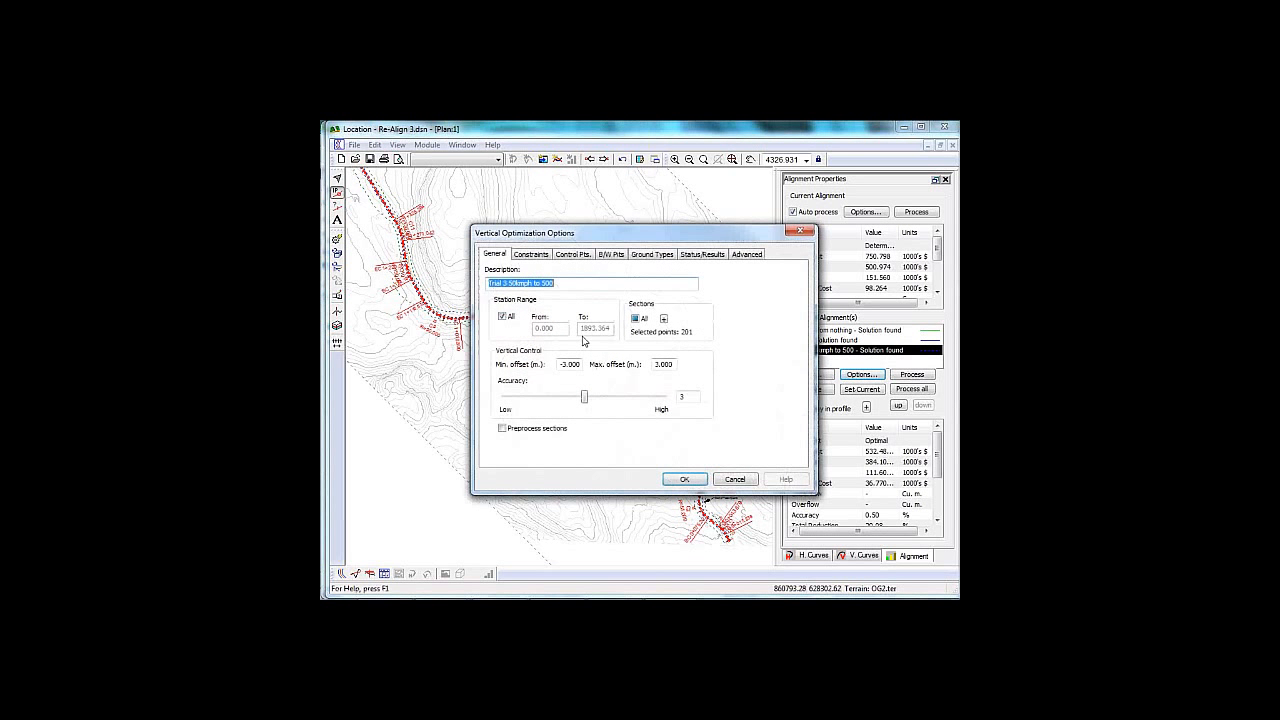
click(611, 254)
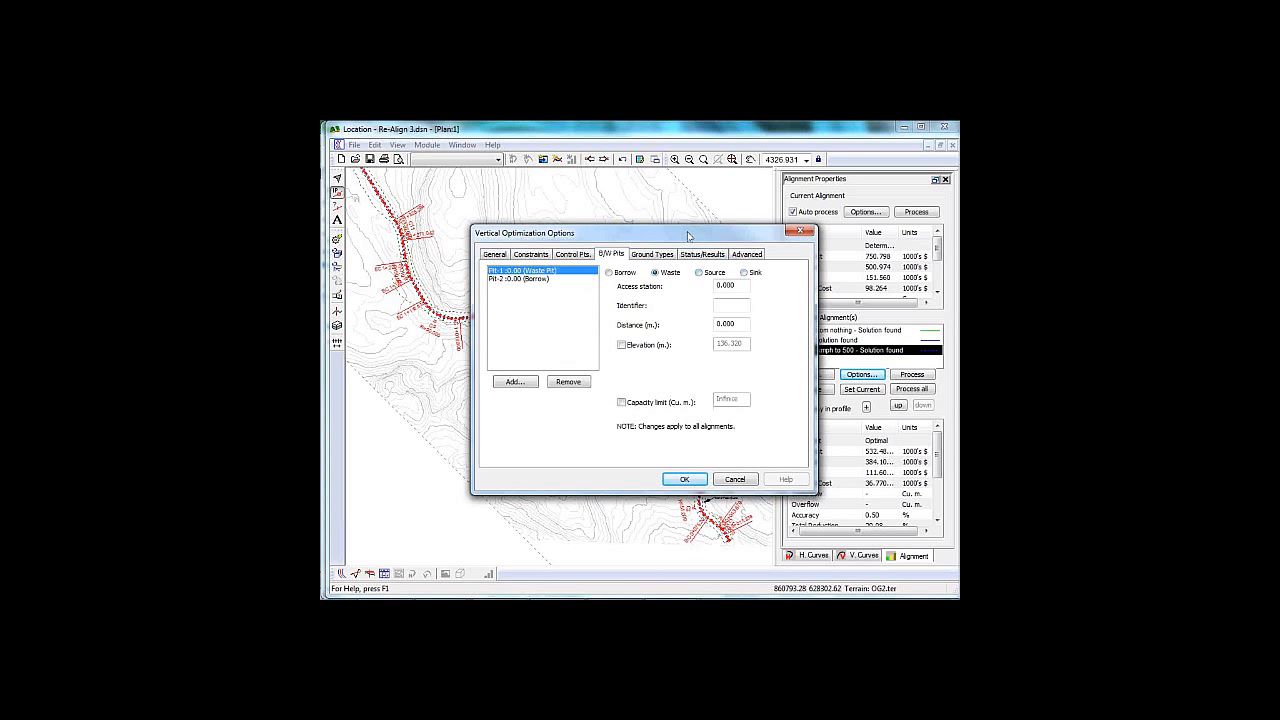
drag(670, 241, 657, 222)
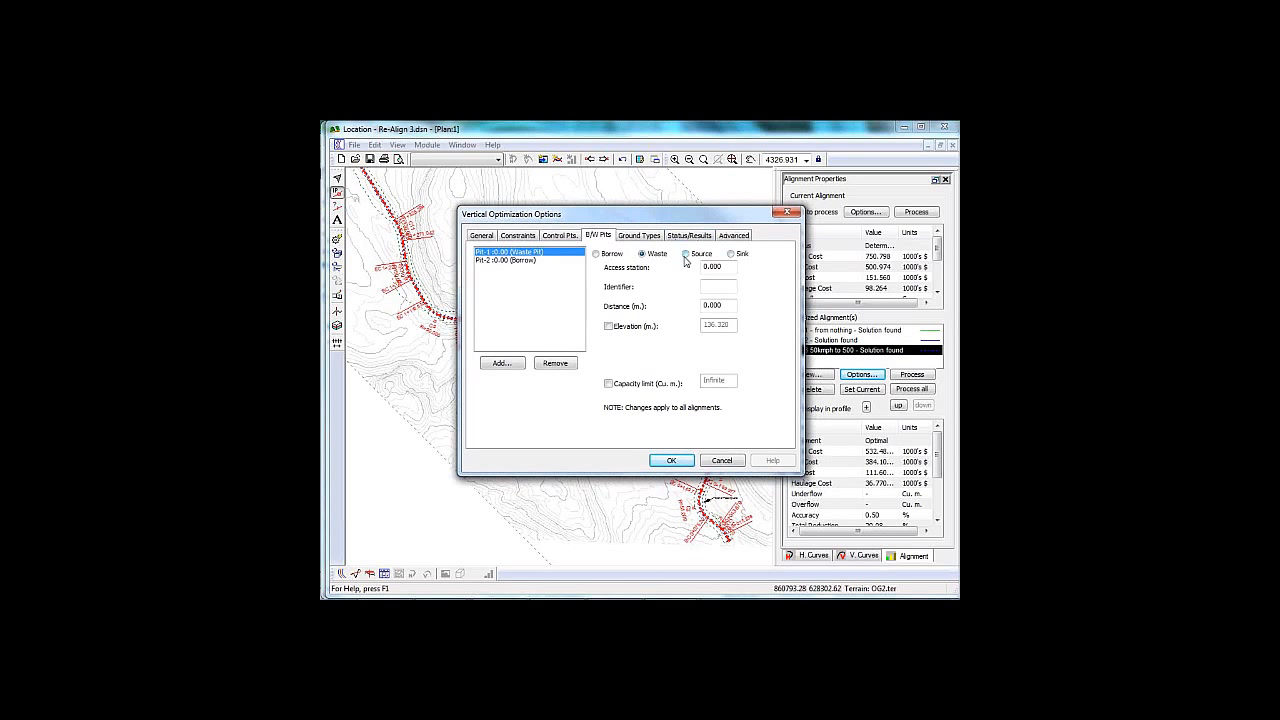
click(686, 254)
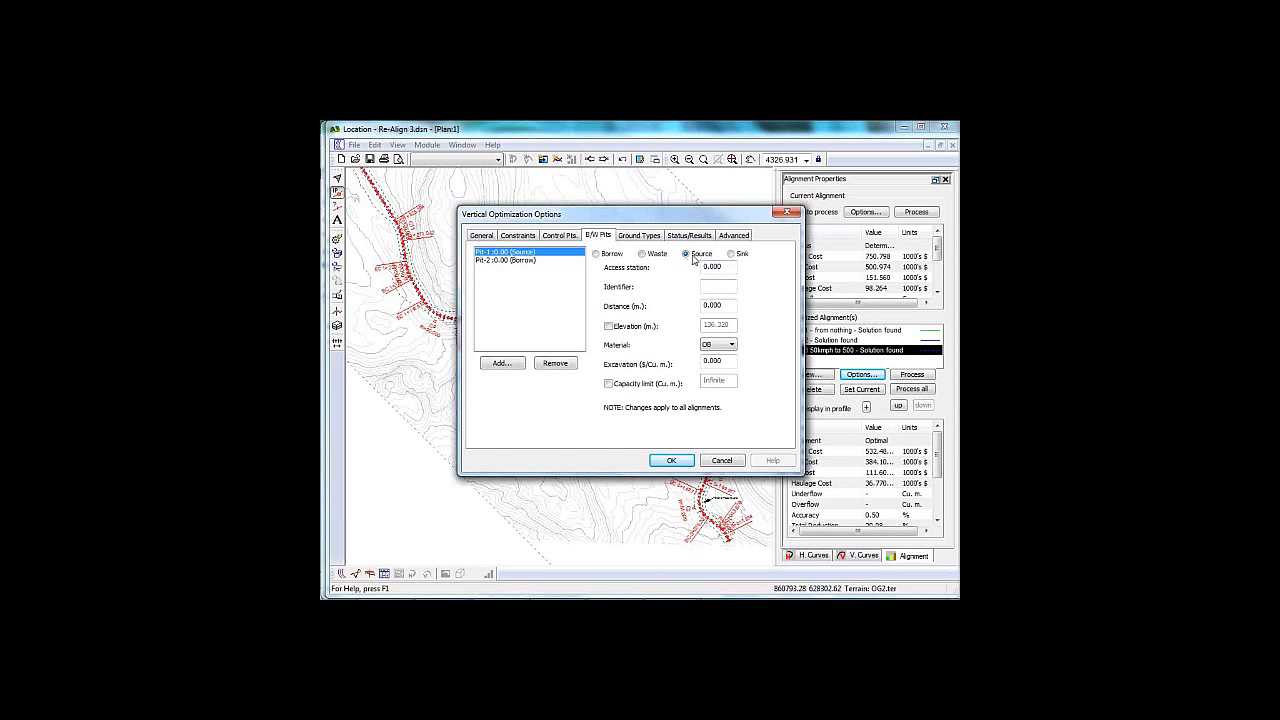
drag(658, 221, 796, 300)
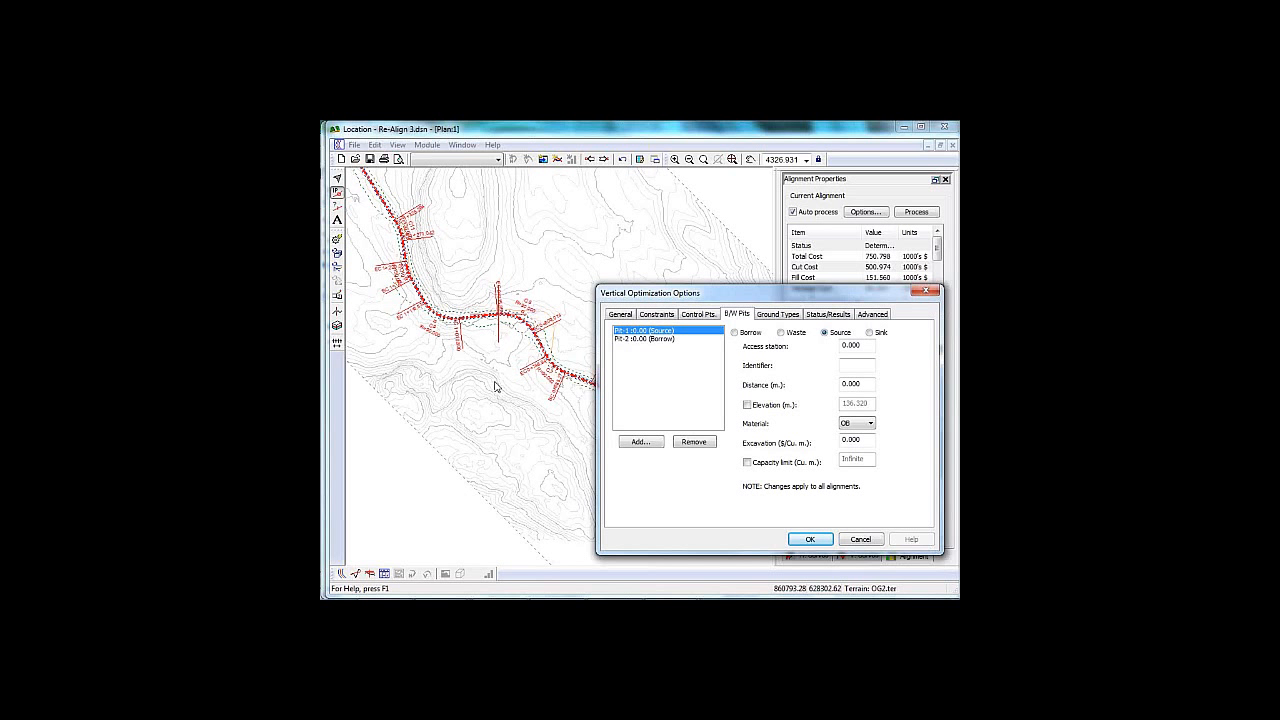
Step: Try Pit-1 as a sink with a capacity limit of 10000 cu. m., compare it with the source type, and cancel the options
click(871, 333)
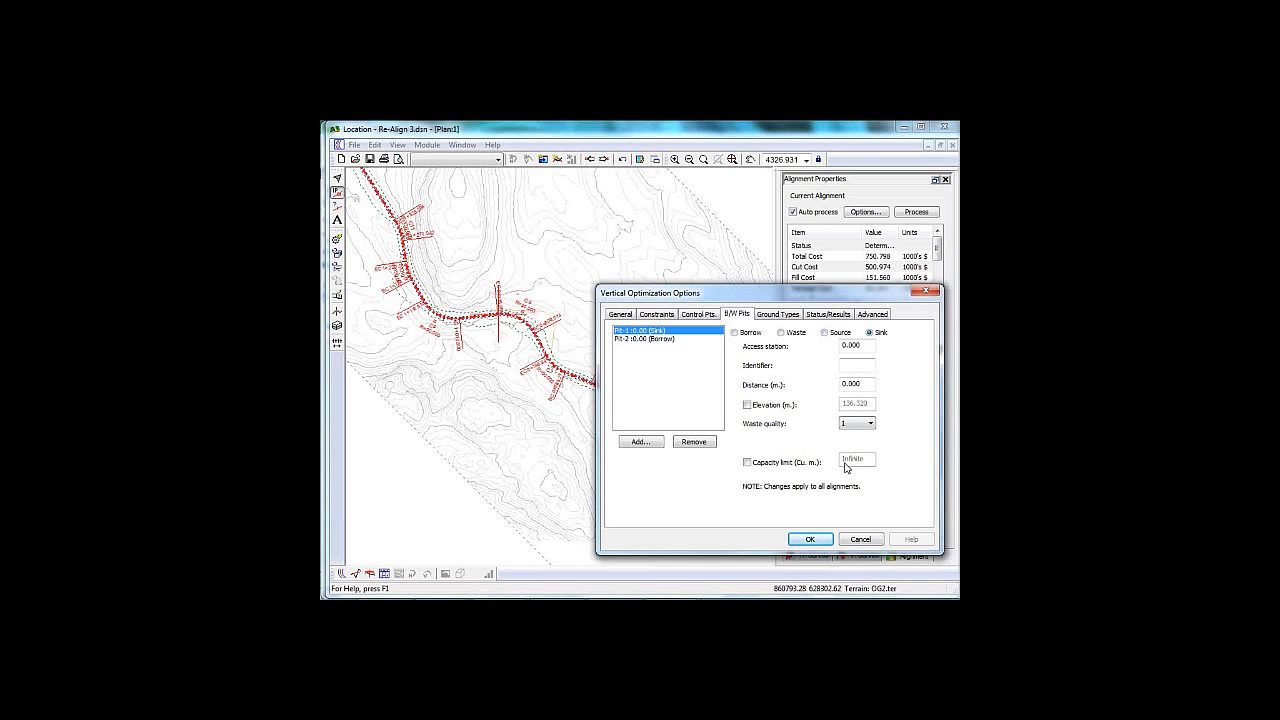
click(747, 462)
drag(872, 459, 825, 461)
text(10000)
double_click(848, 345)
click(866, 541)
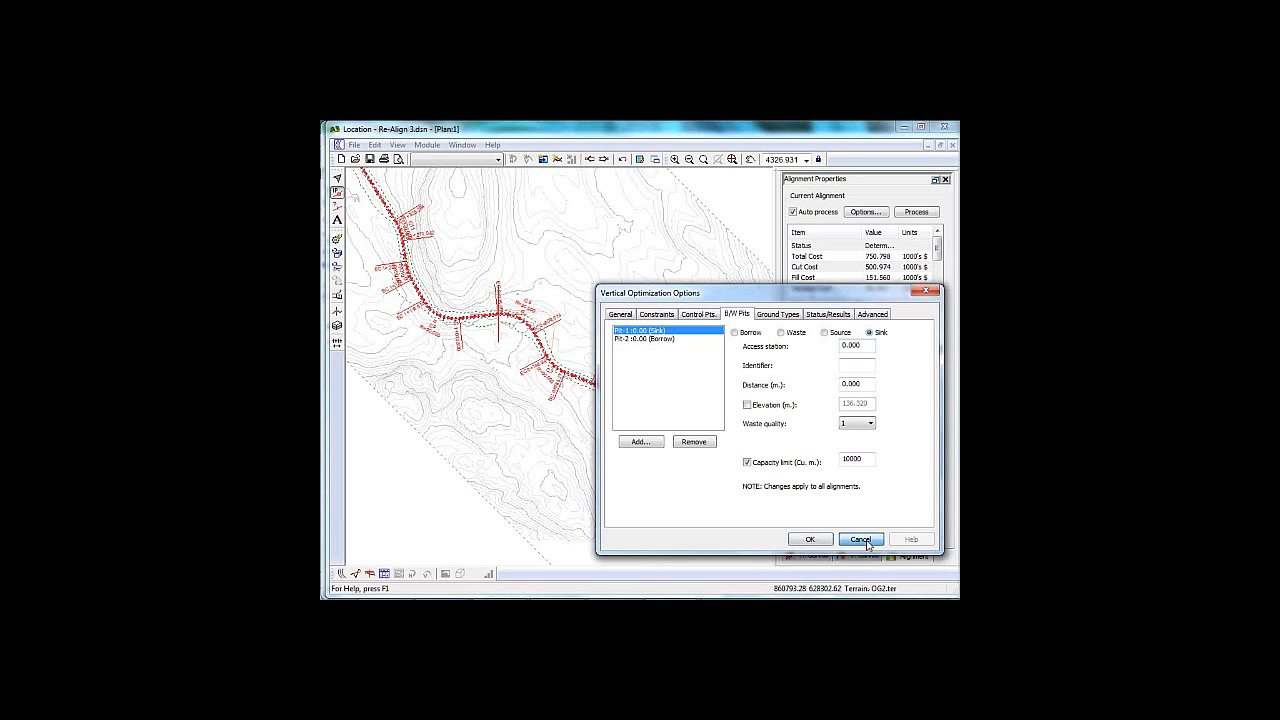
click(823, 334)
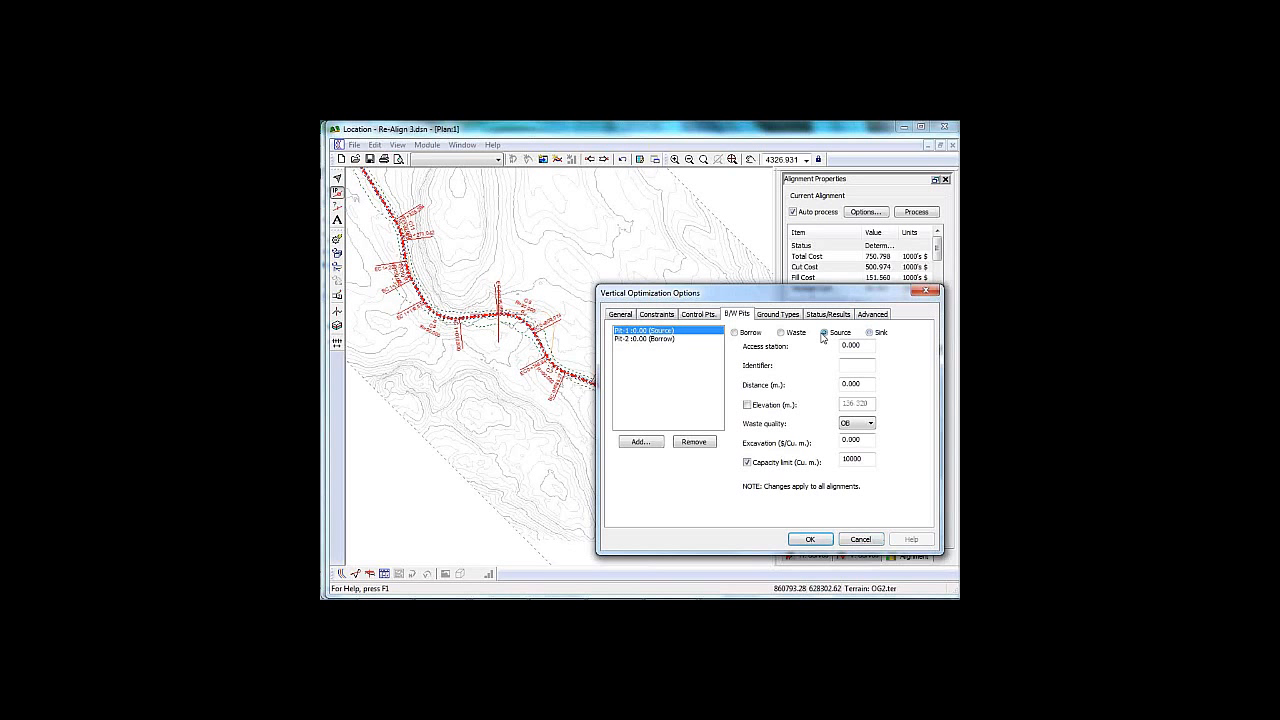
click(870, 333)
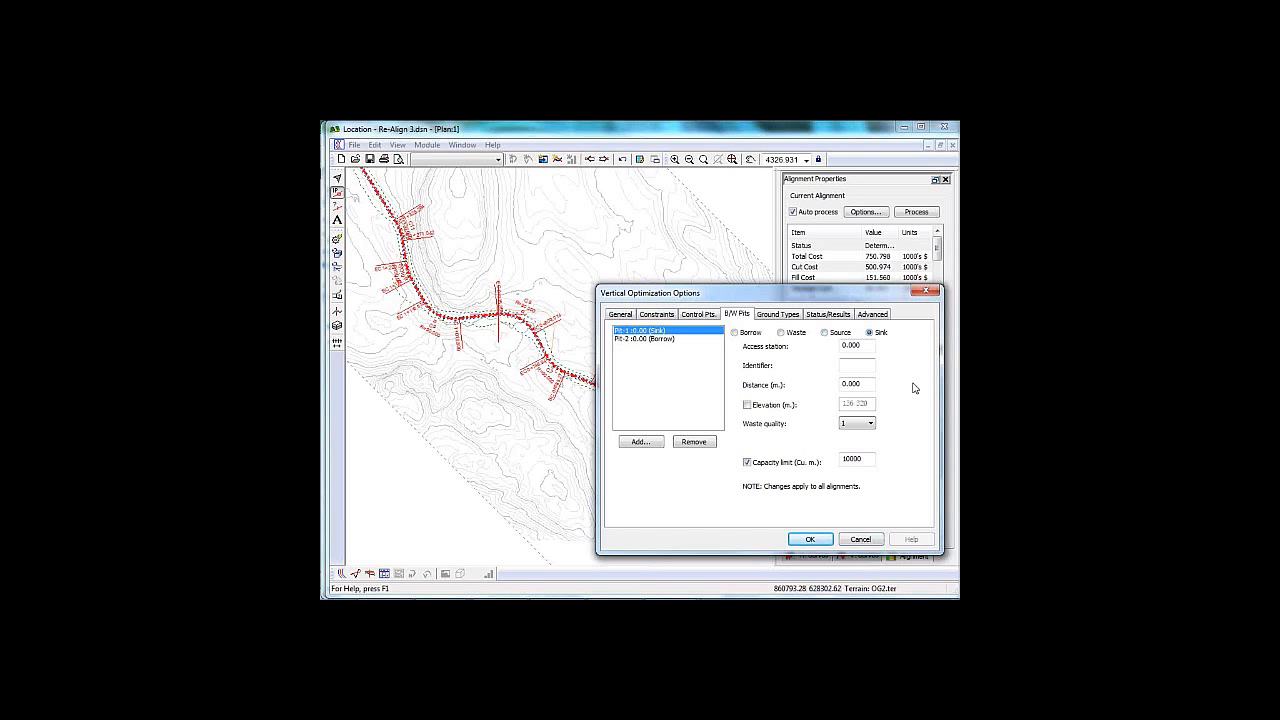
click(866, 543)
Step: Switch to the profile, enlarge the mass haul graph, and turn off the vertical band in the optimized alignment display
click(356, 575)
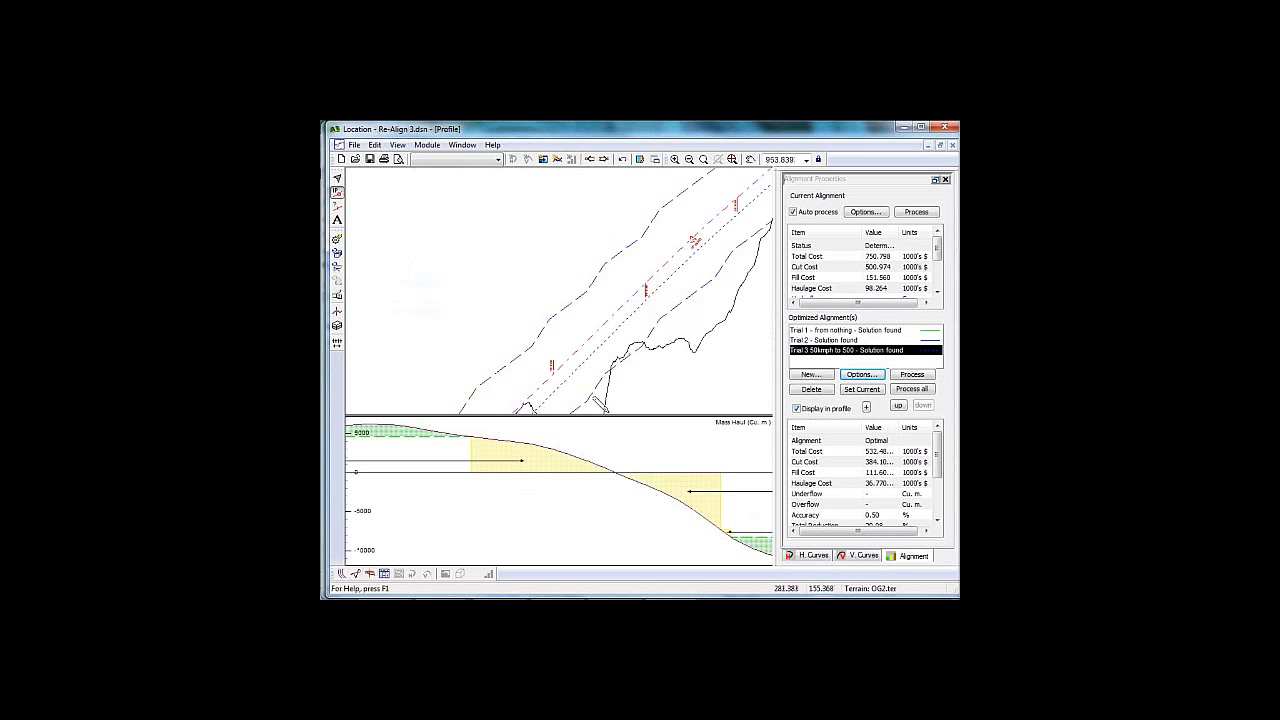
drag(608, 414, 620, 343)
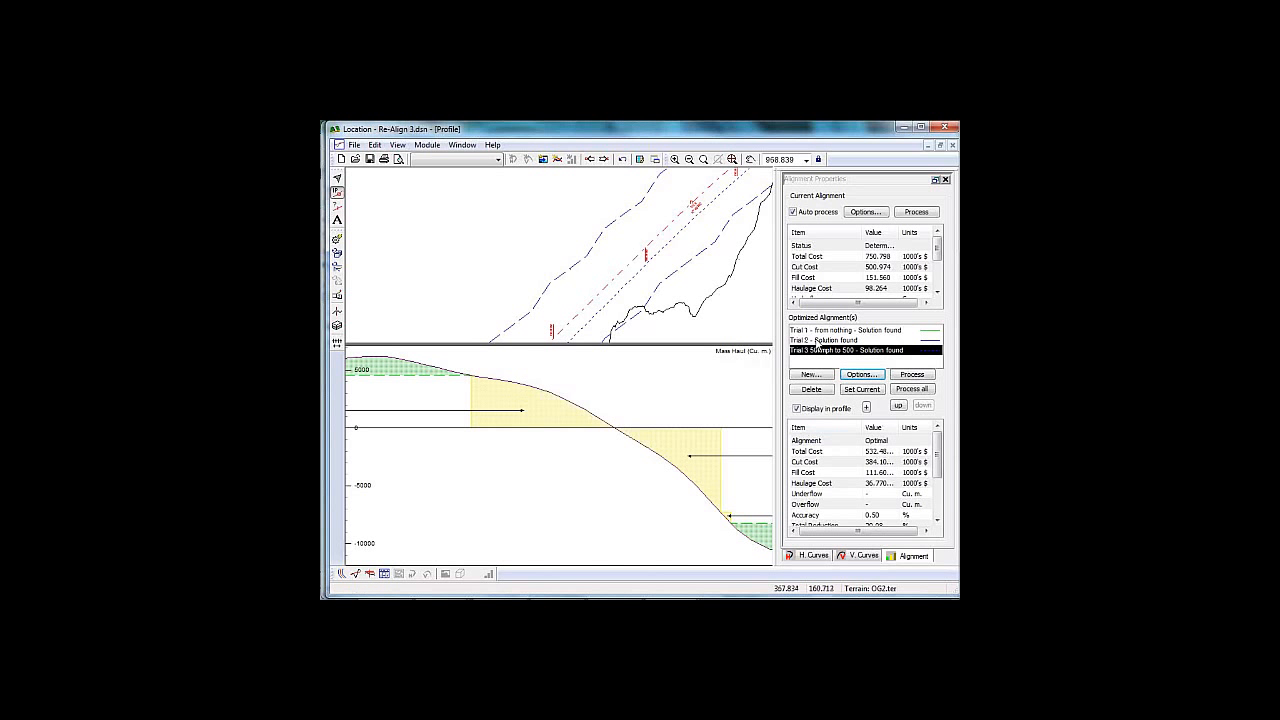
click(866, 407)
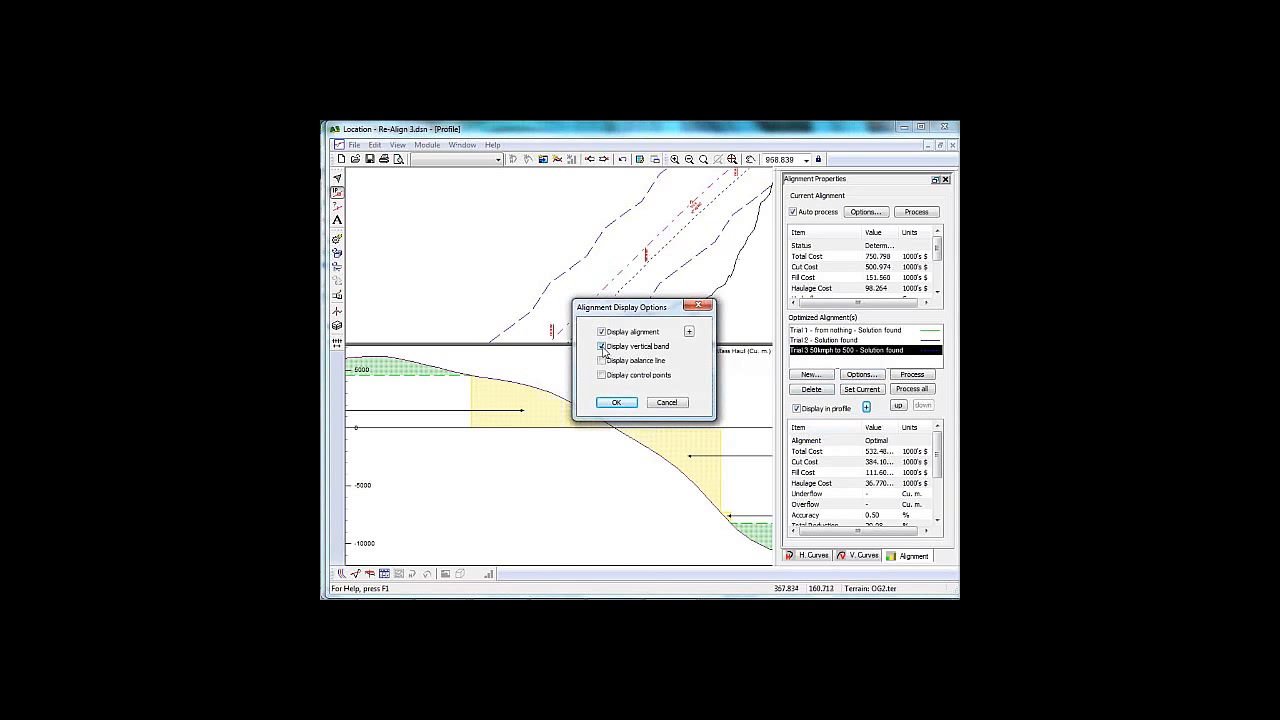
click(602, 347)
click(616, 402)
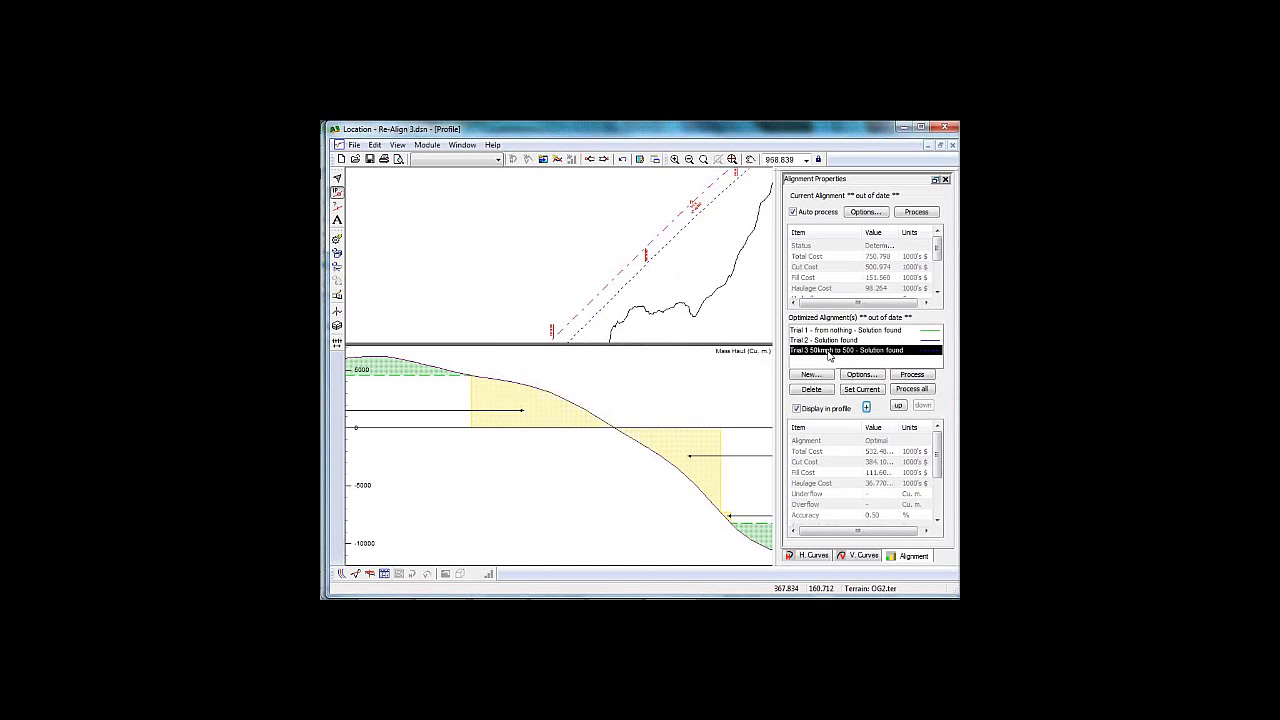
Step: Set the Trial 3 solution as the current alignment, recalculate the road, and inspect its profile and mass haul
click(861, 389)
click(661, 389)
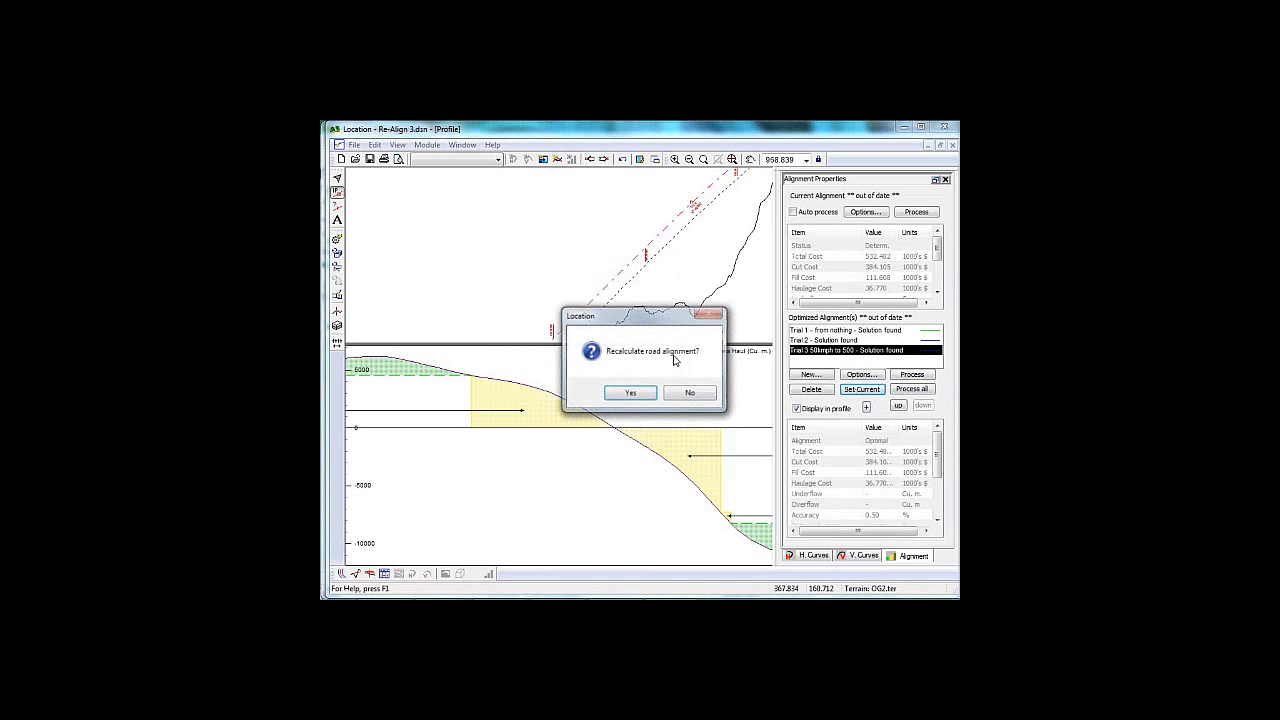
click(632, 394)
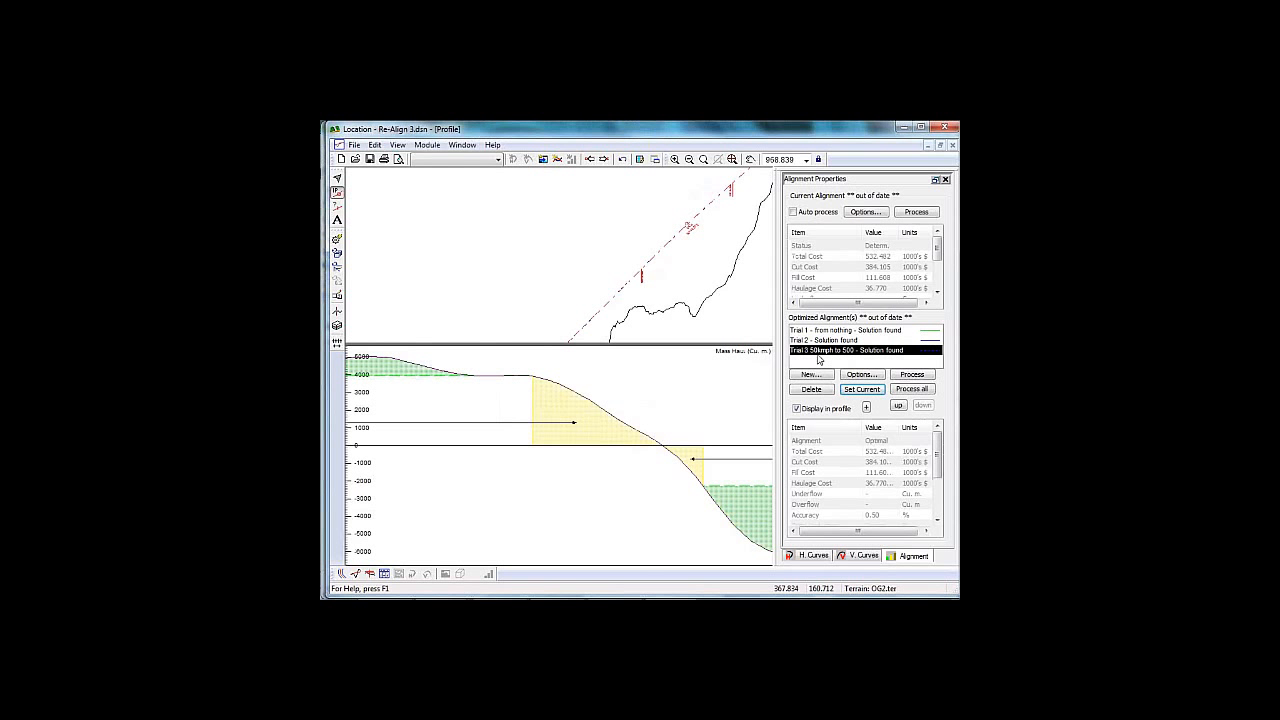
click(567, 231)
scroll(566, 232, down, 4)
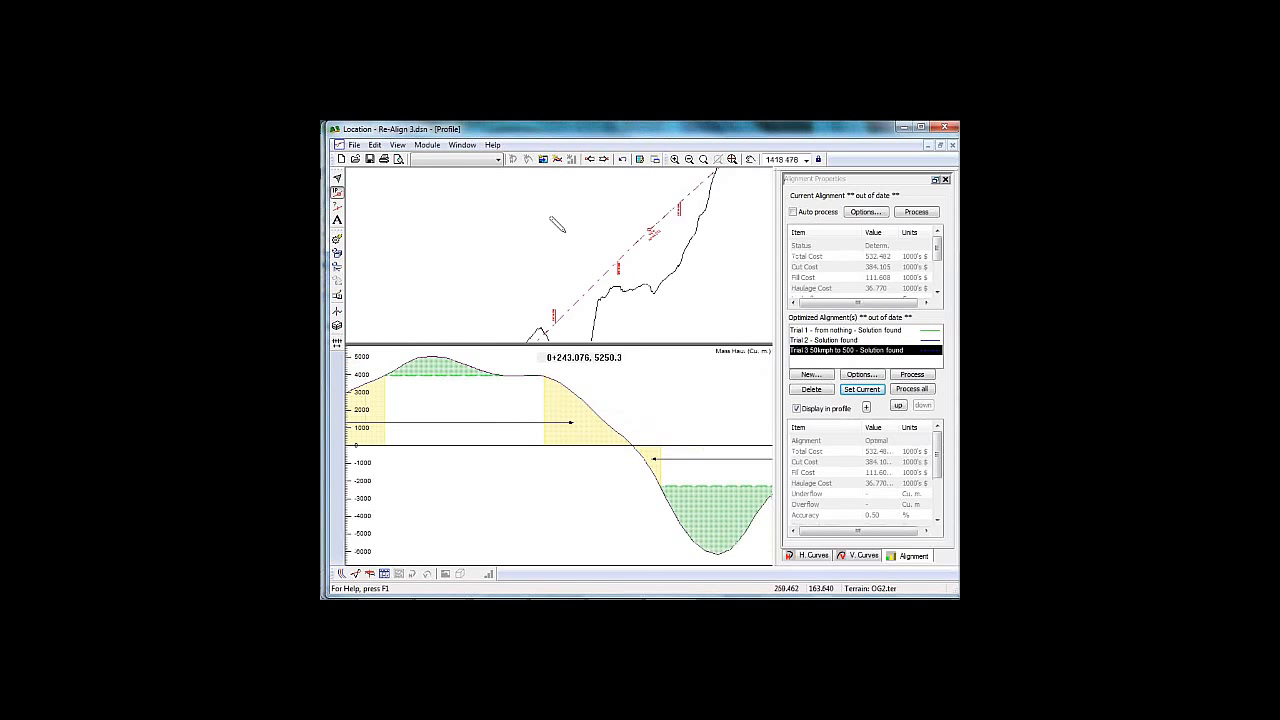
scroll(565, 231, down, 10)
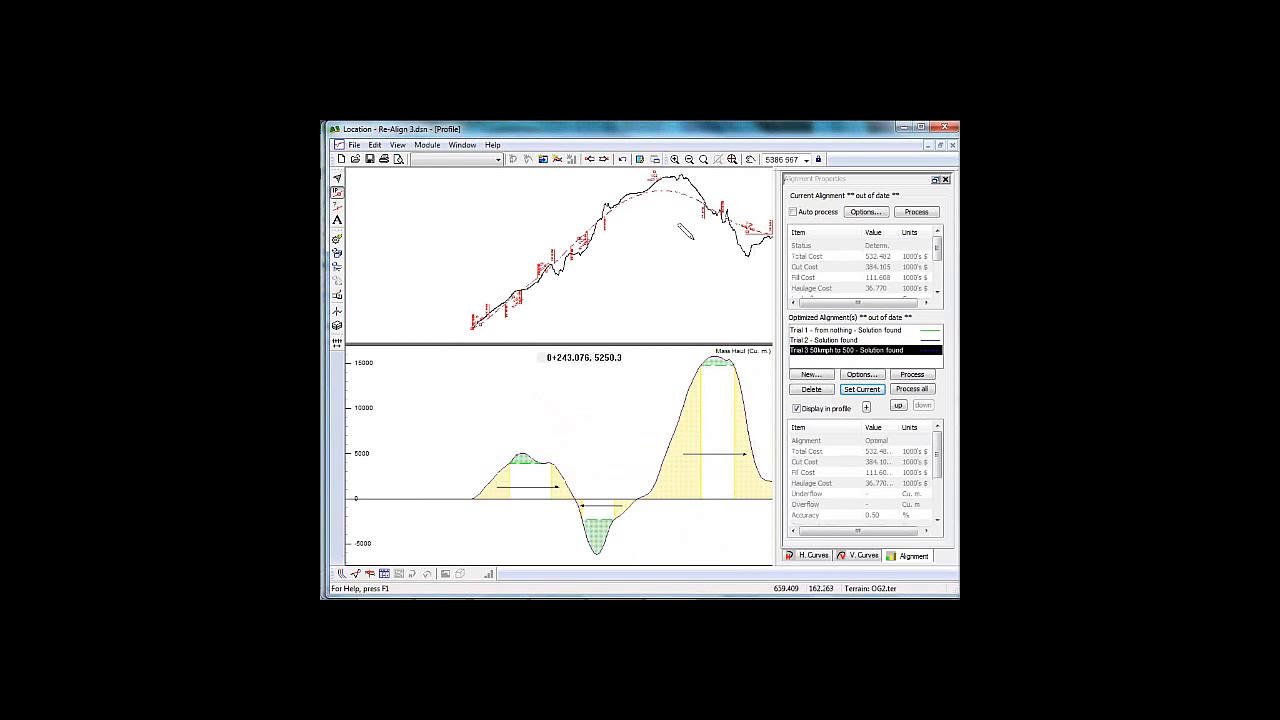
middle_drag(686, 230, 598, 244)
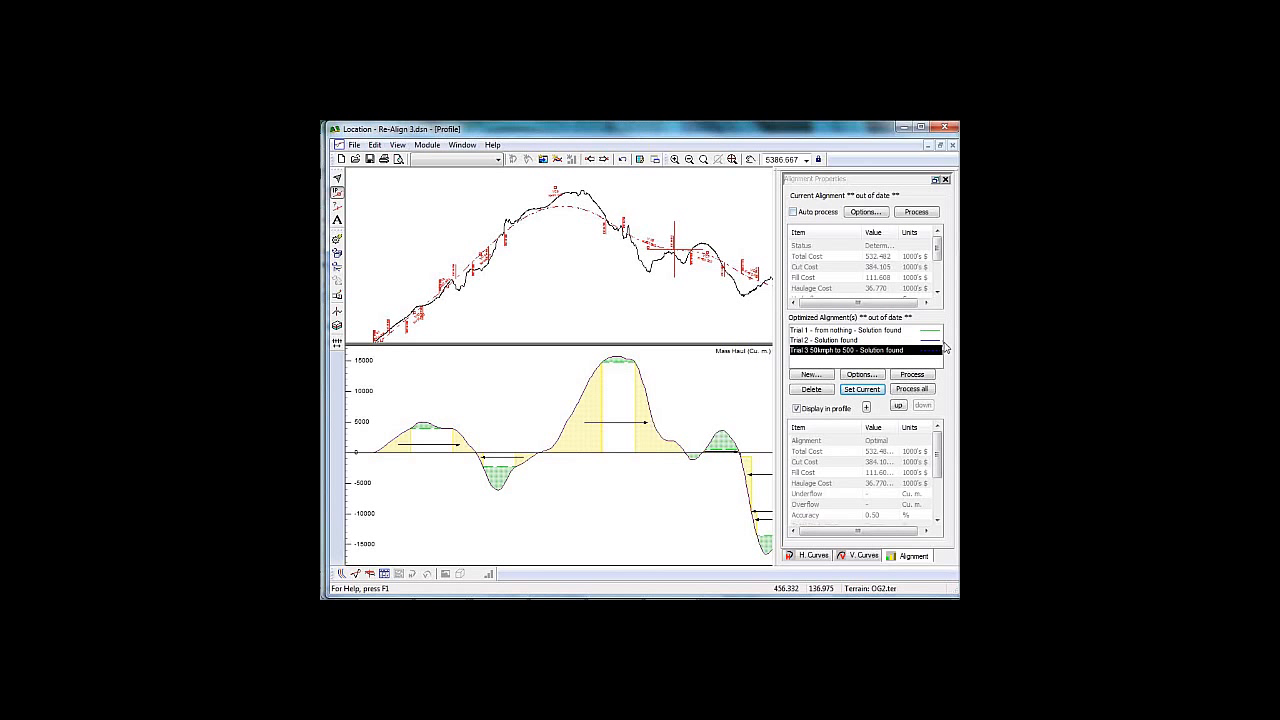
Step: Add the Opt. Haul sub-window to the profile below Mass Haul
right_click(577, 382)
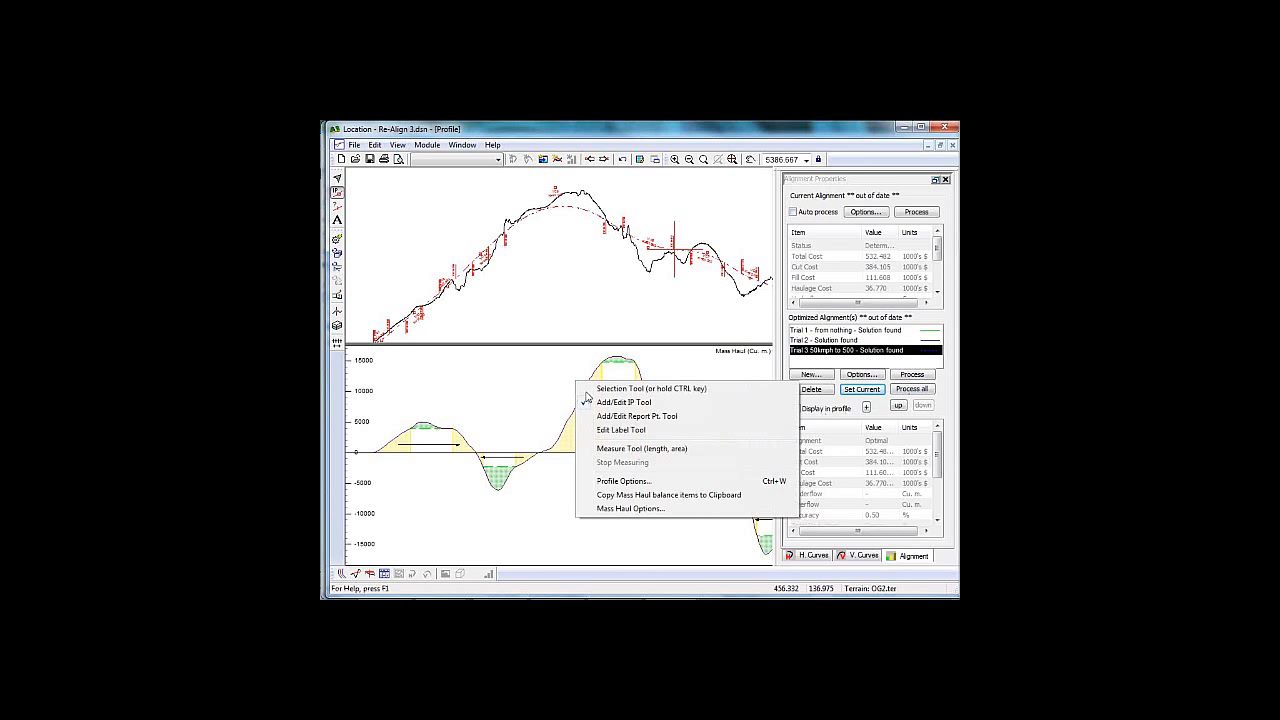
click(628, 484)
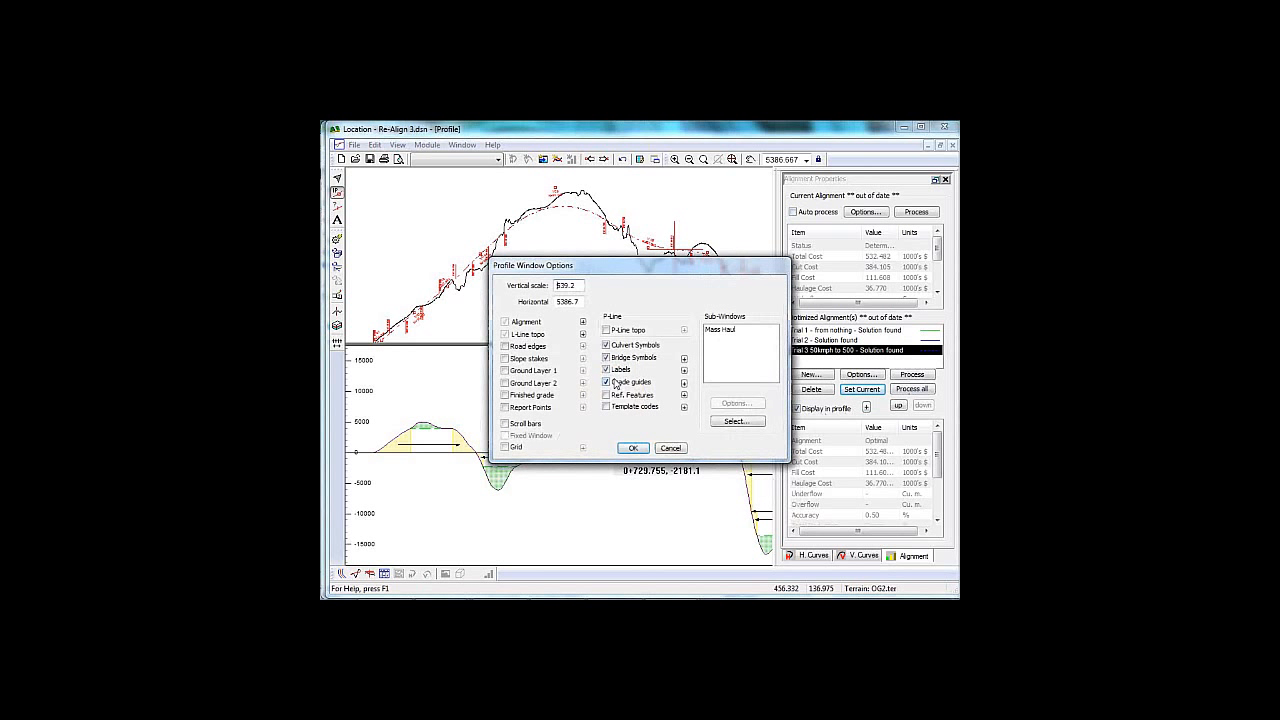
click(737, 421)
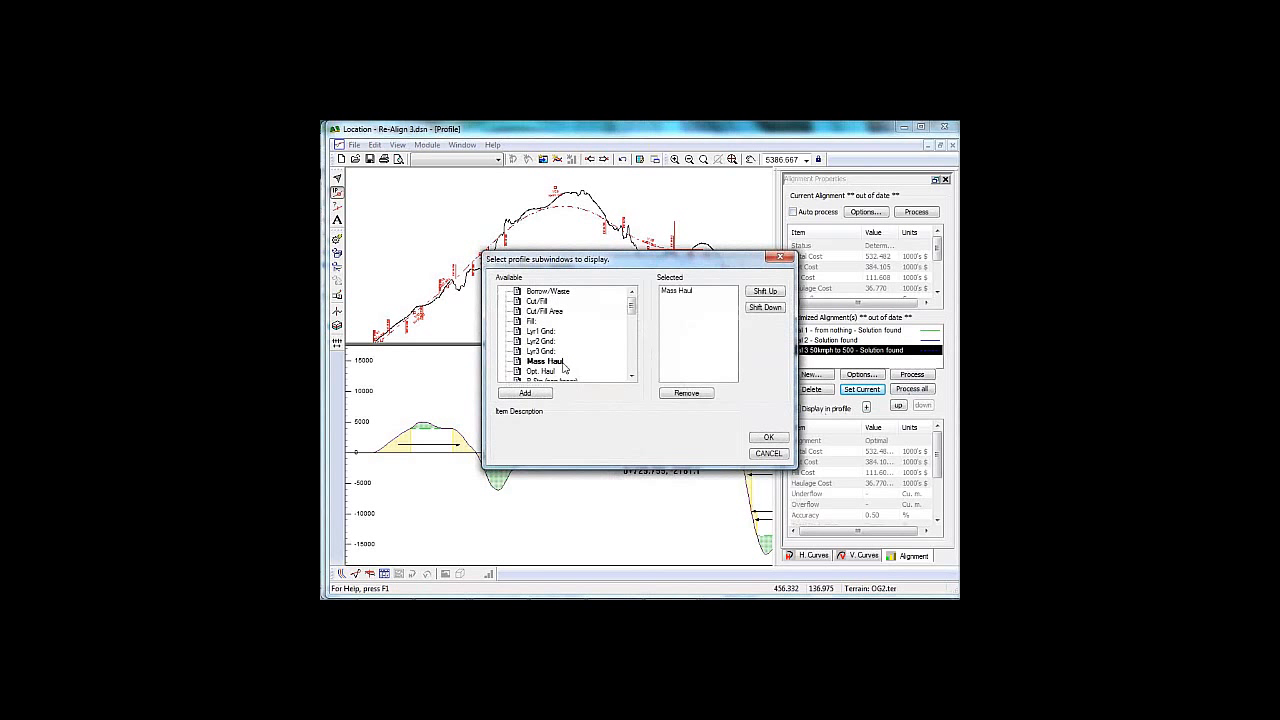
double_click(543, 371)
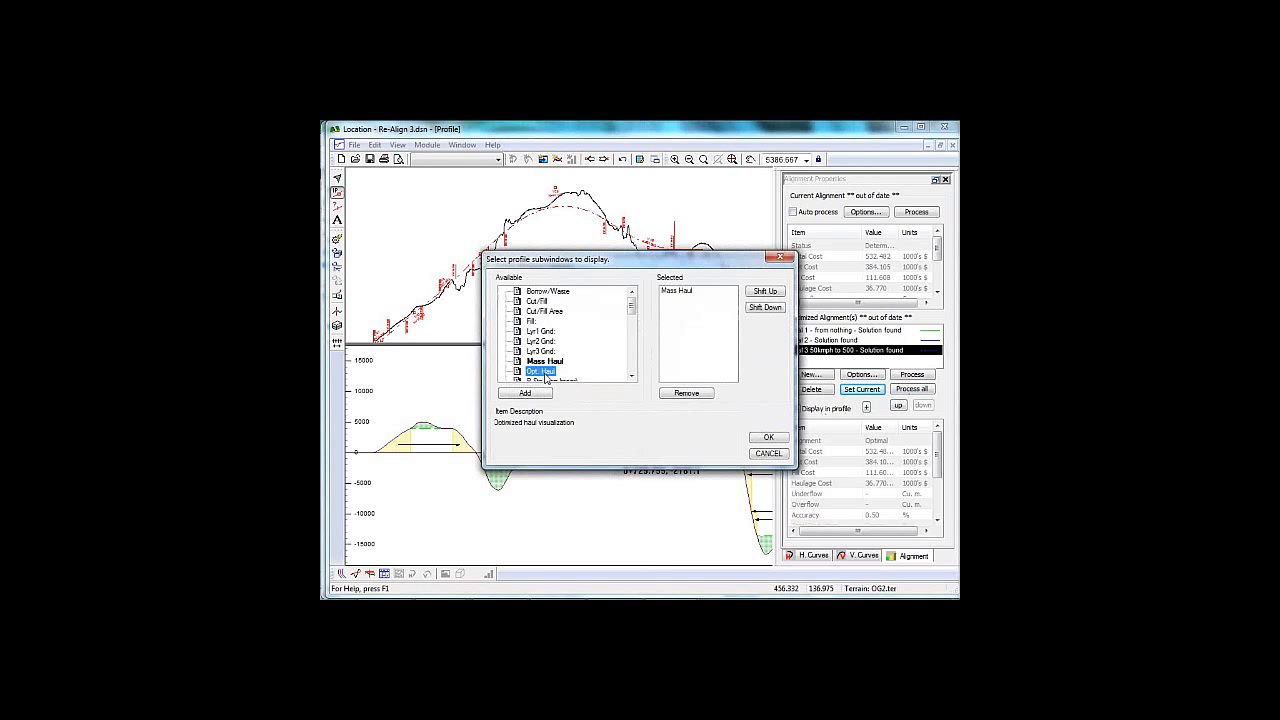
click(767, 439)
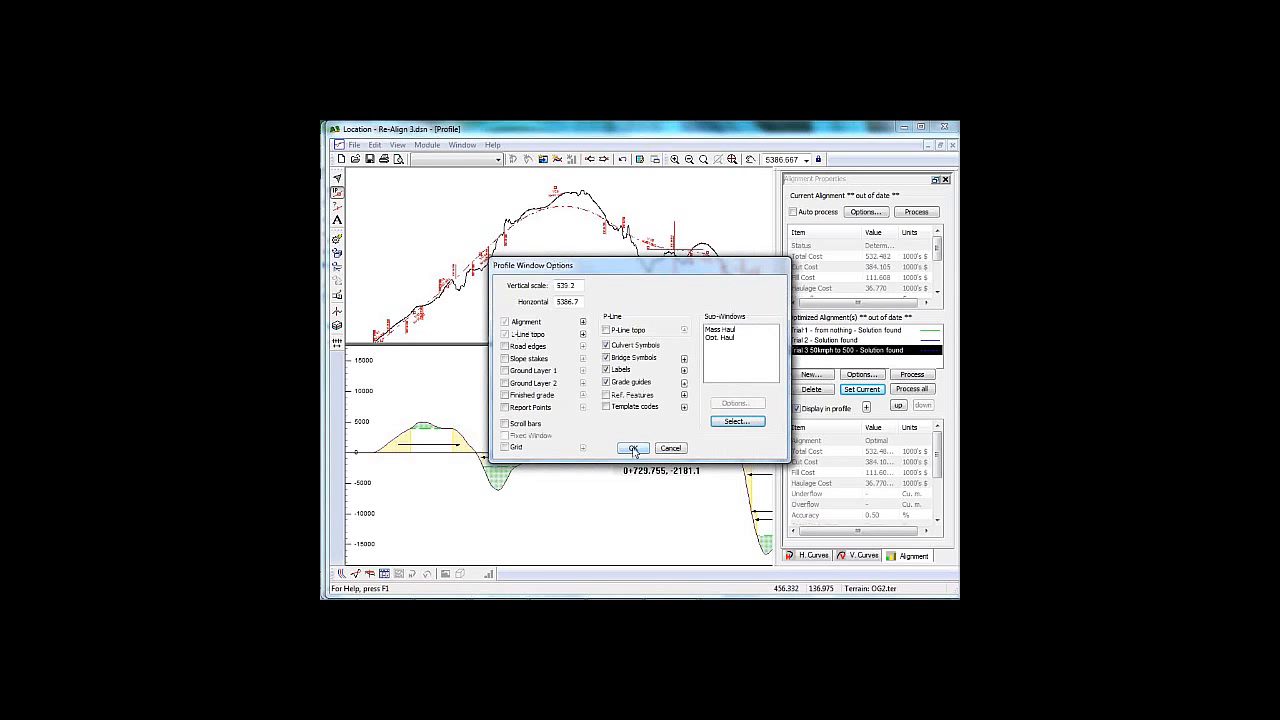
click(633, 449)
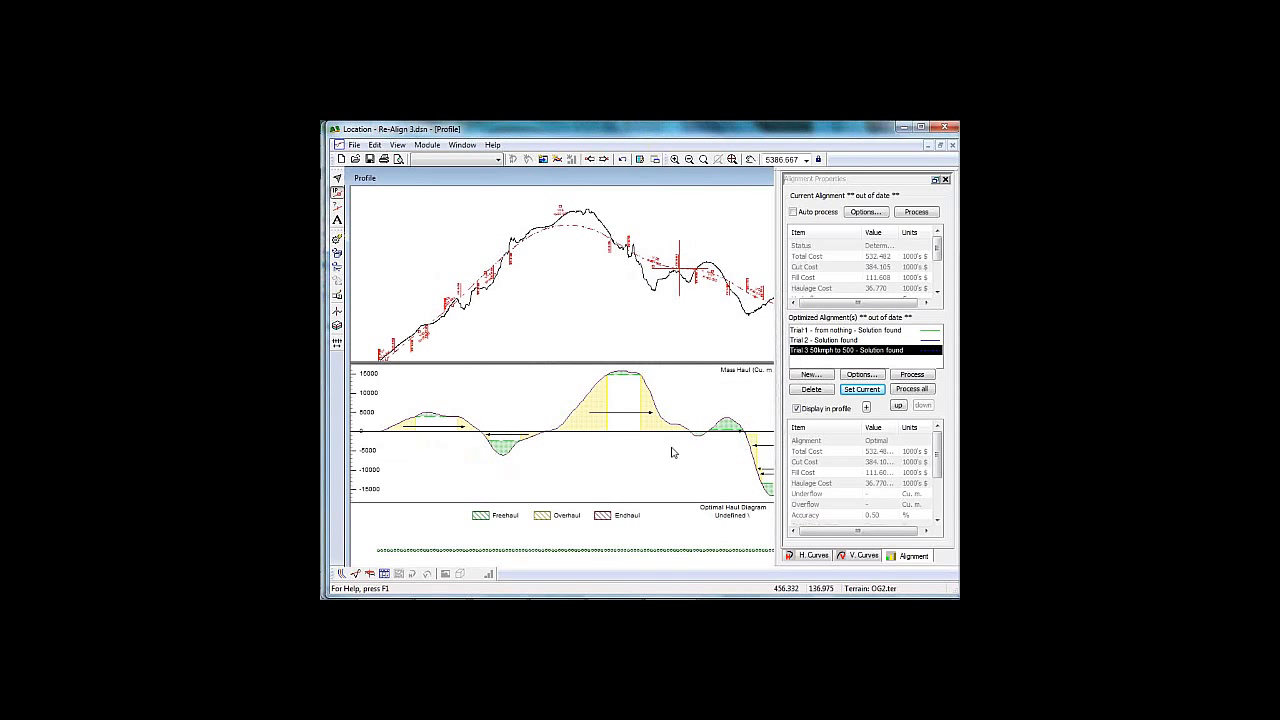
Step: Set the optimal haul diagram's height to 20 characters and its material to Glacial Till
right_click(535, 533)
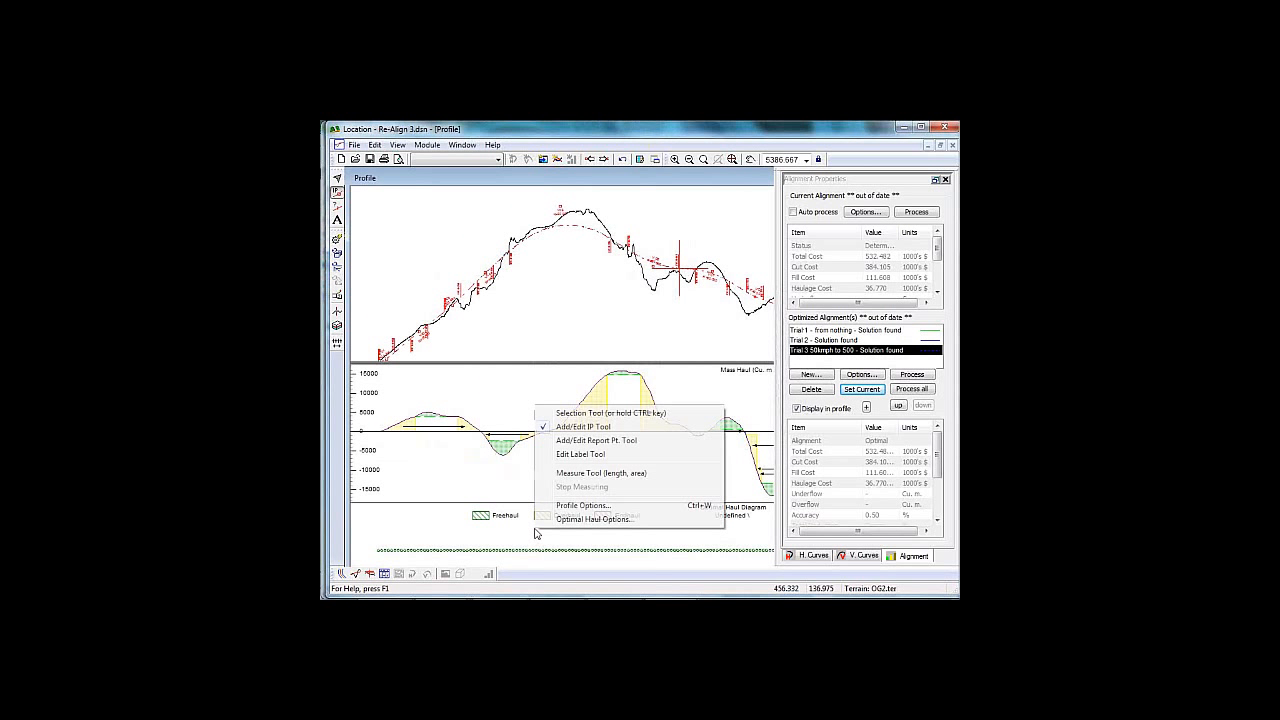
click(591, 520)
text(20)
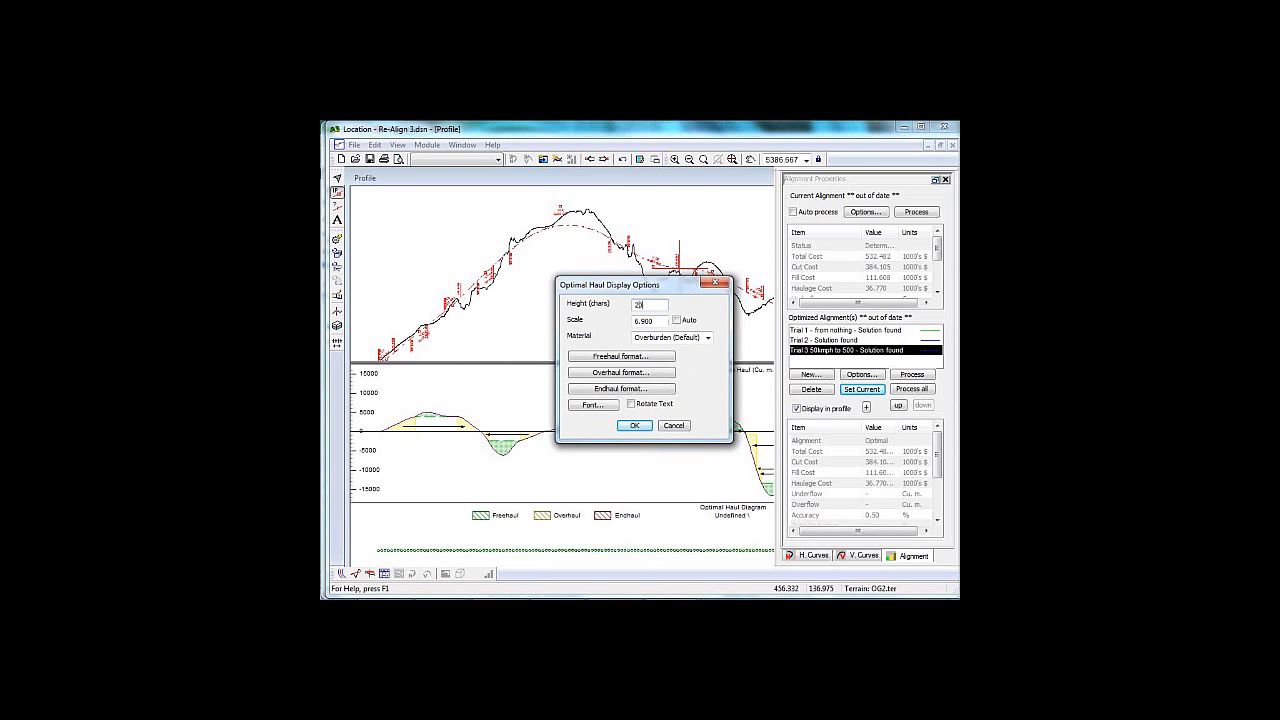
click(707, 338)
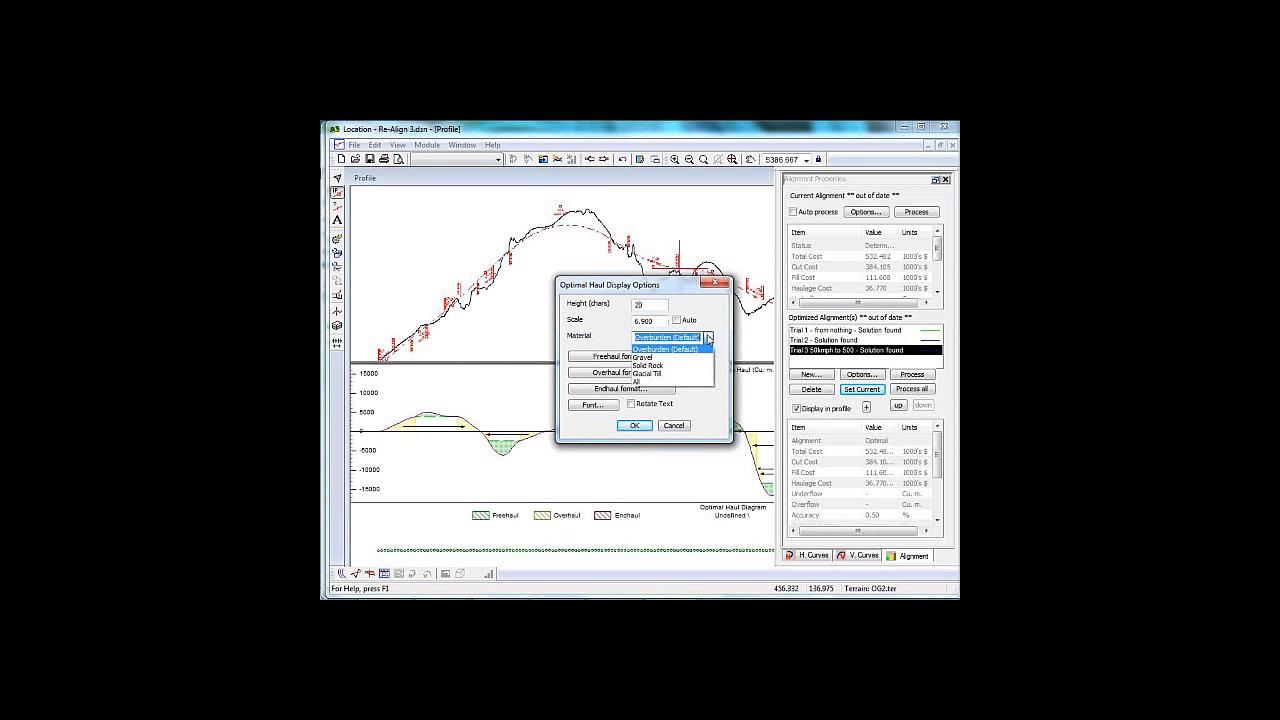
click(655, 379)
click(645, 425)
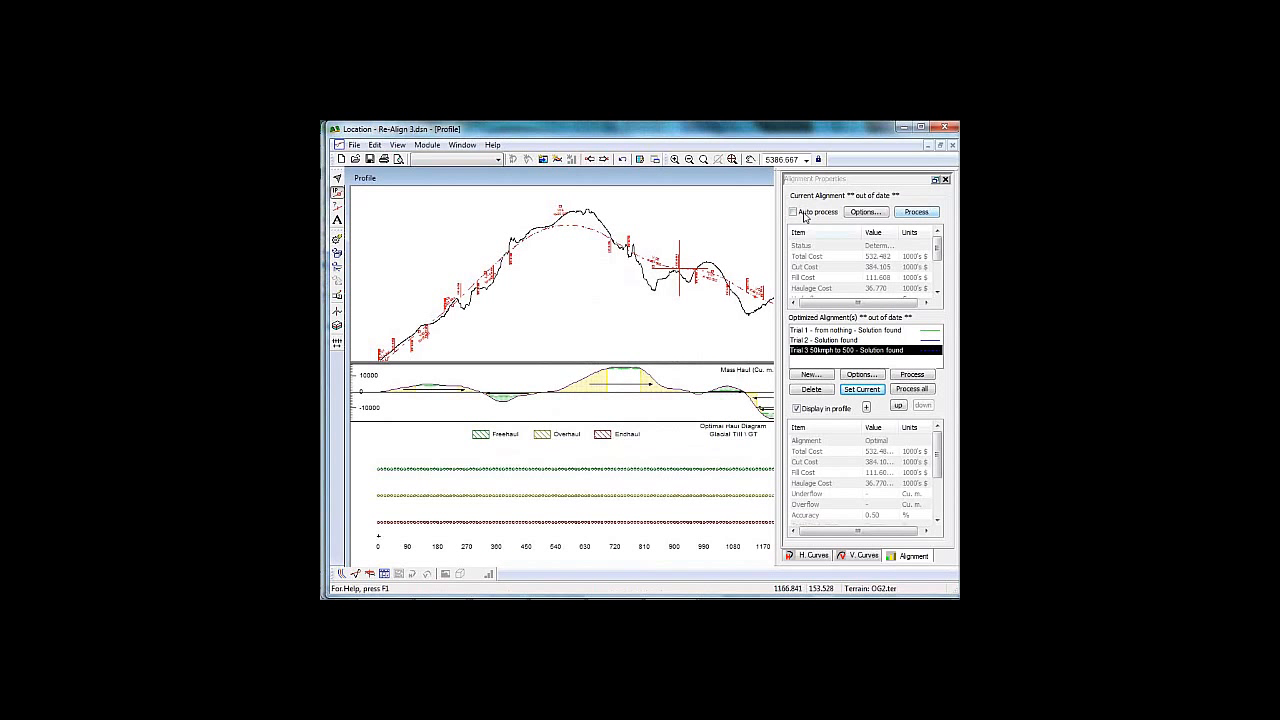
Step: Process the current alignment without auto-calculating the interval, and set its Recost option to Network Modal
click(923, 216)
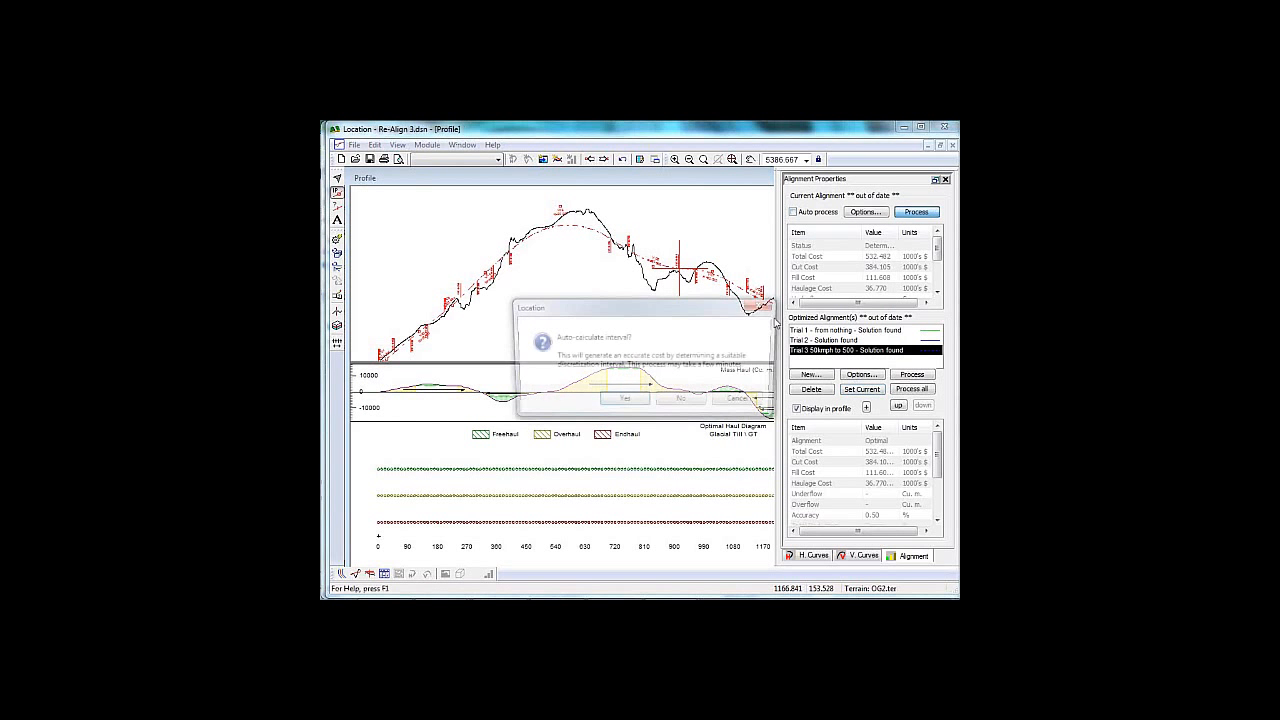
click(680, 398)
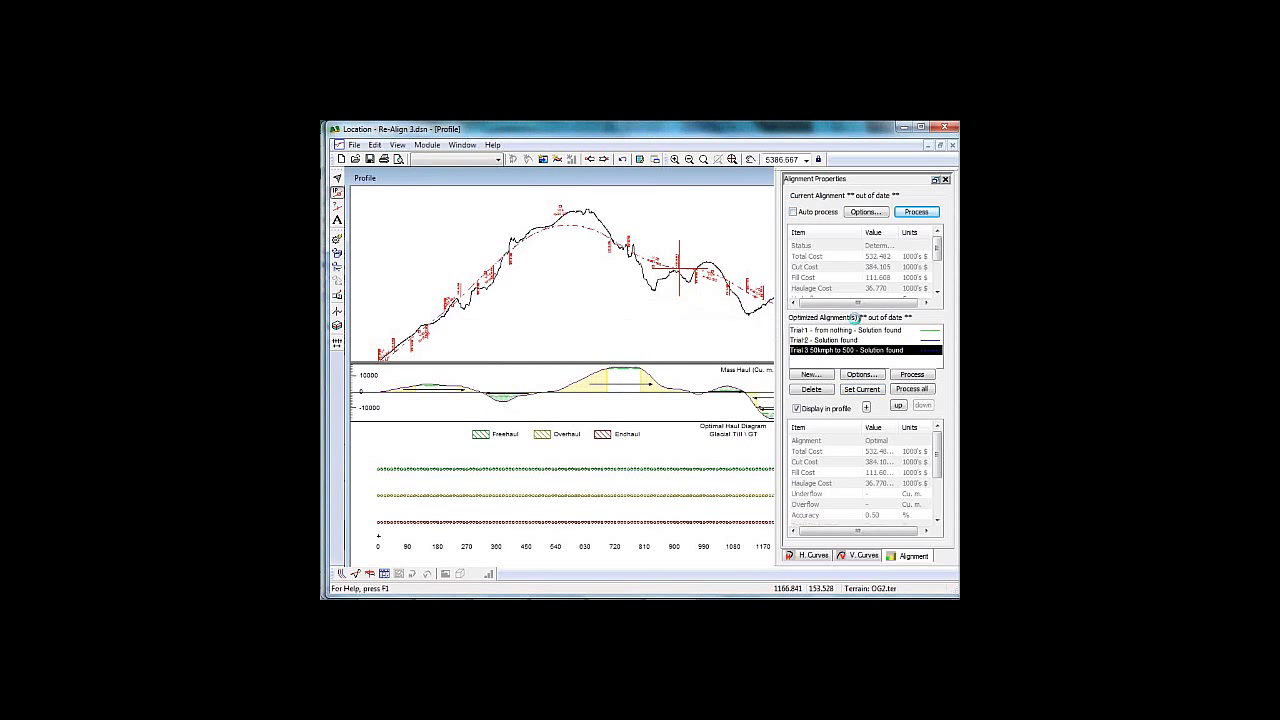
click(866, 212)
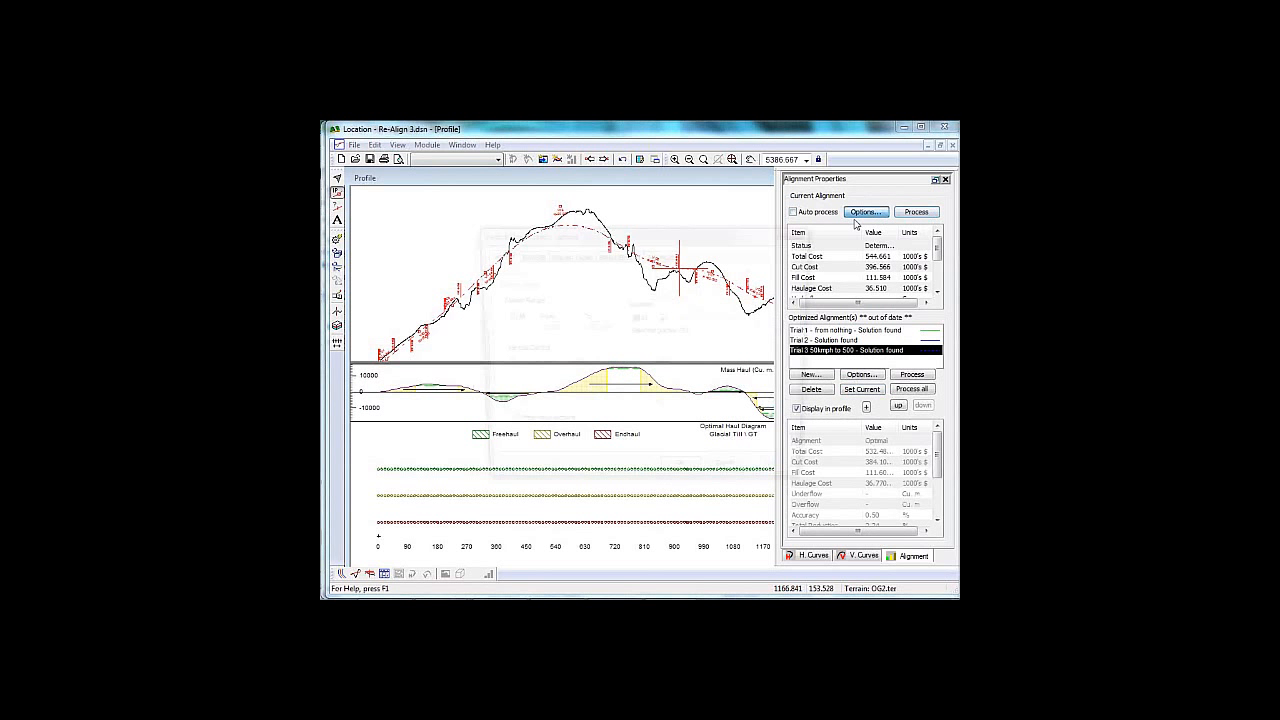
click(662, 254)
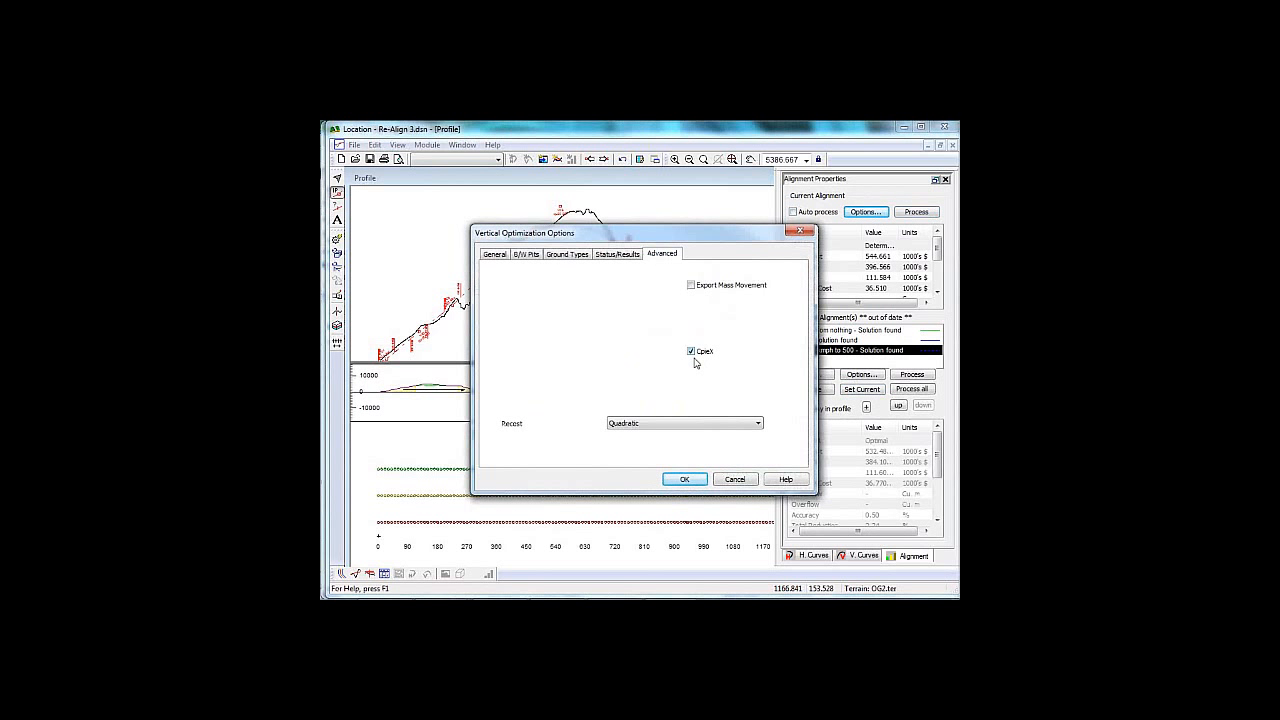
click(645, 423)
click(630, 443)
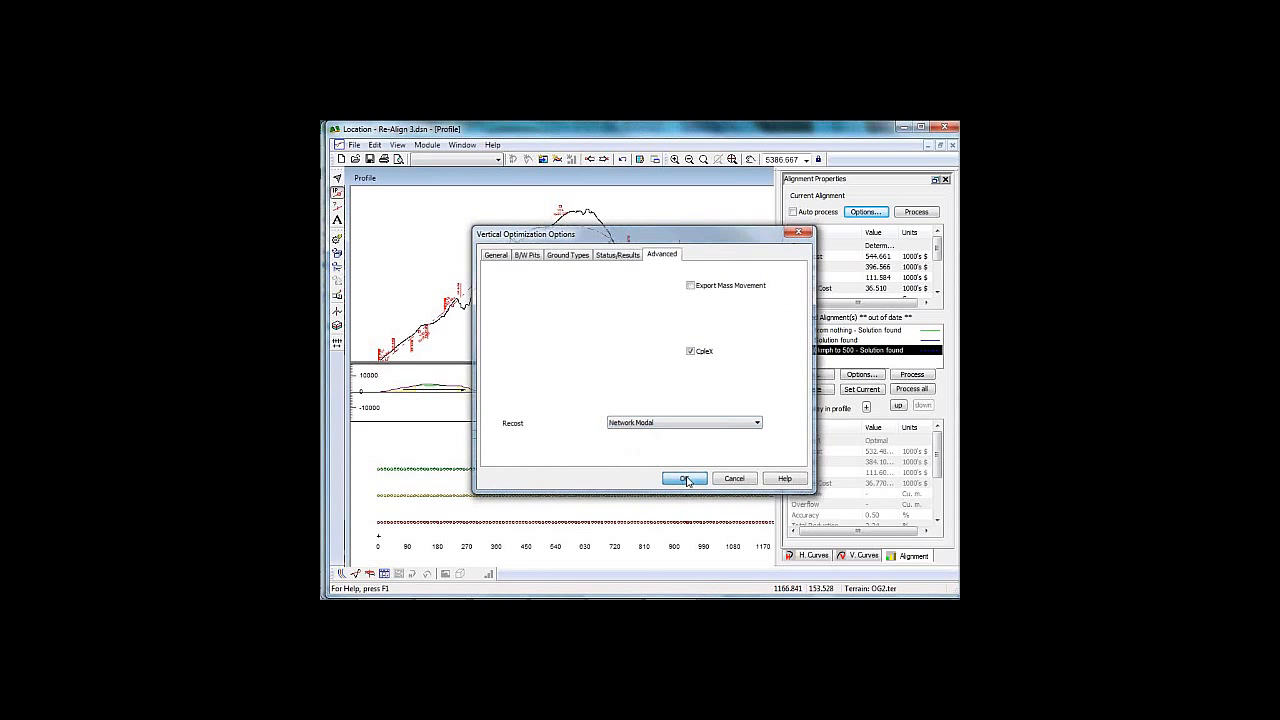
click(685, 479)
Step: Reprocess the current alignment without auto-calculating the interval, and set the optimal haul diagram's scale to Auto
click(917, 214)
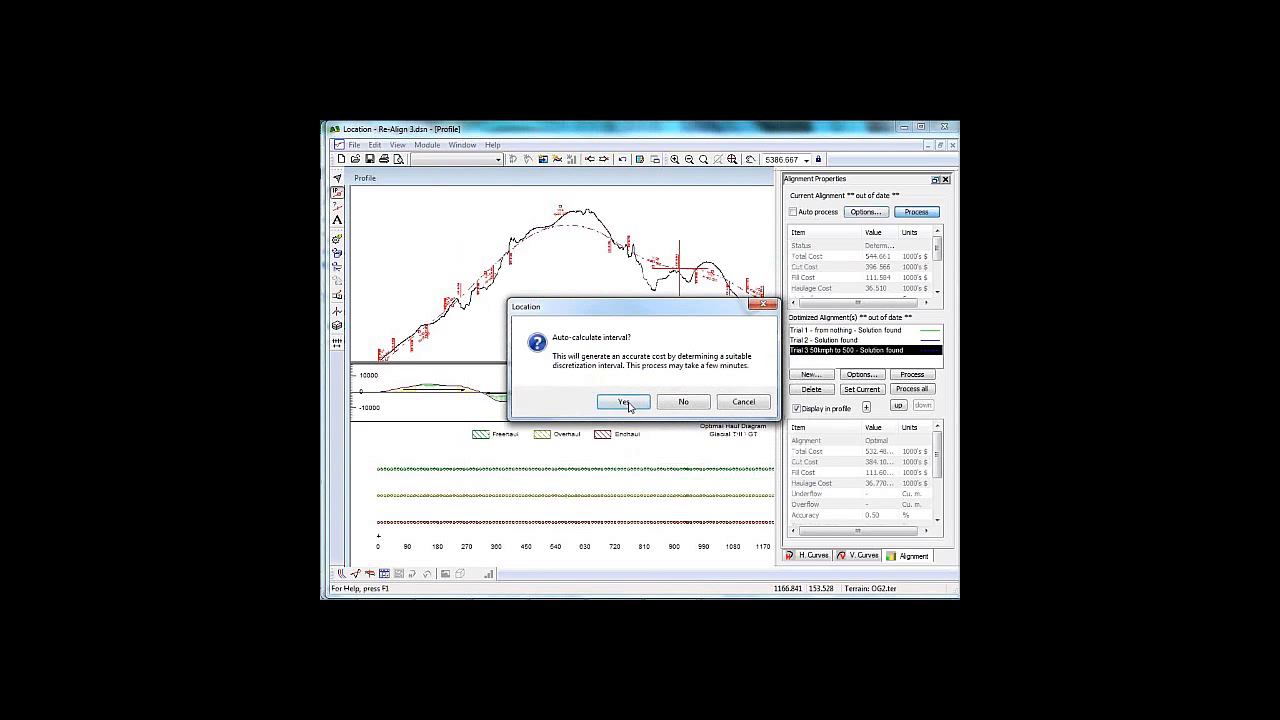
click(685, 404)
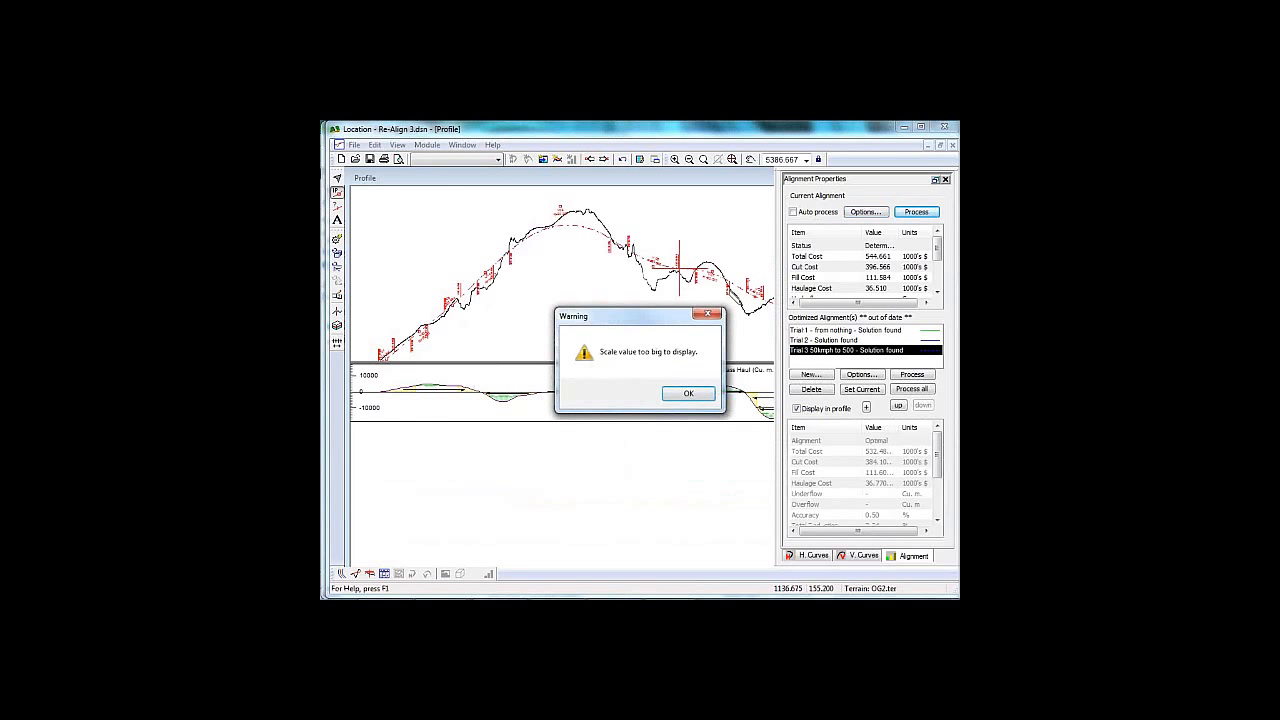
click(686, 393)
right_click(575, 457)
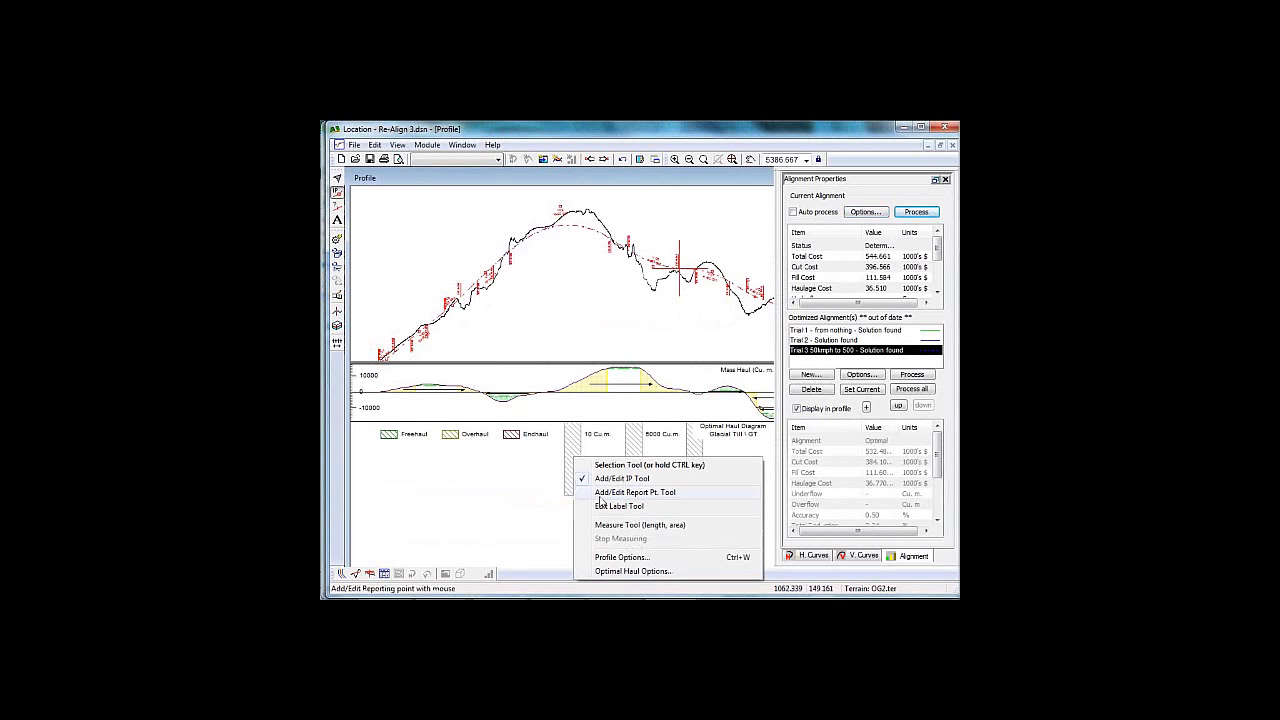
click(625, 572)
click(677, 321)
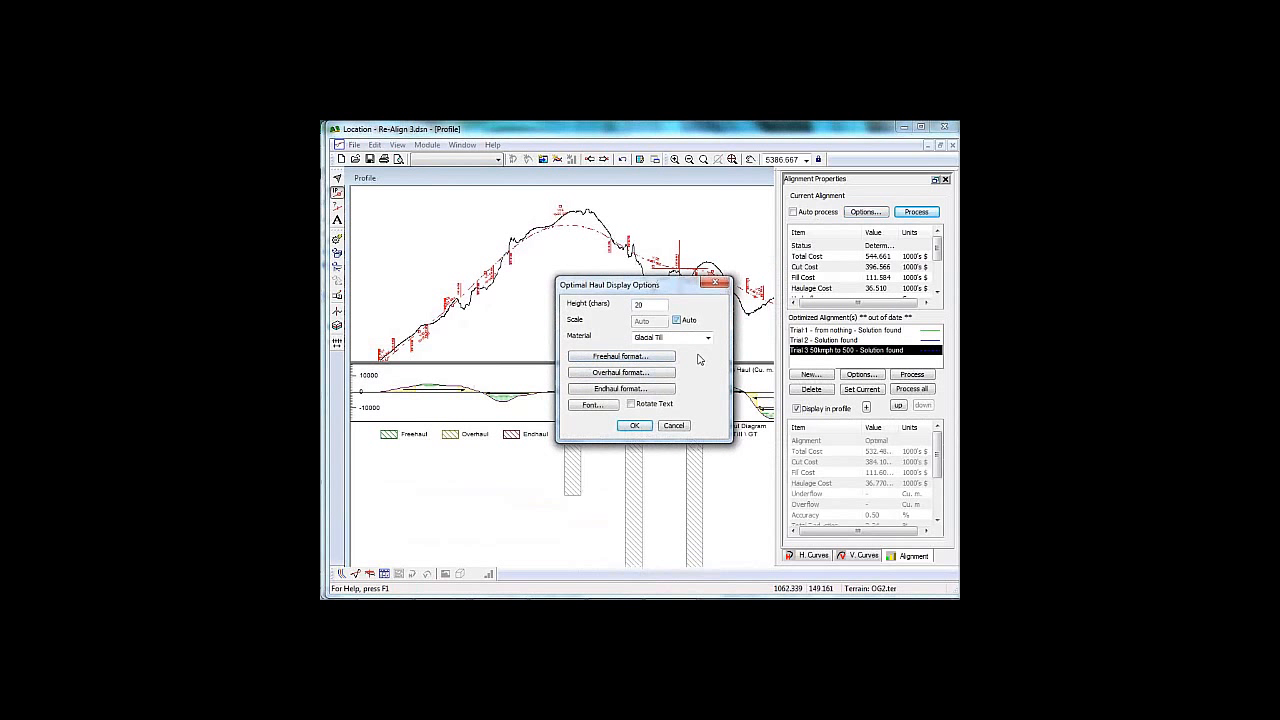
click(639, 426)
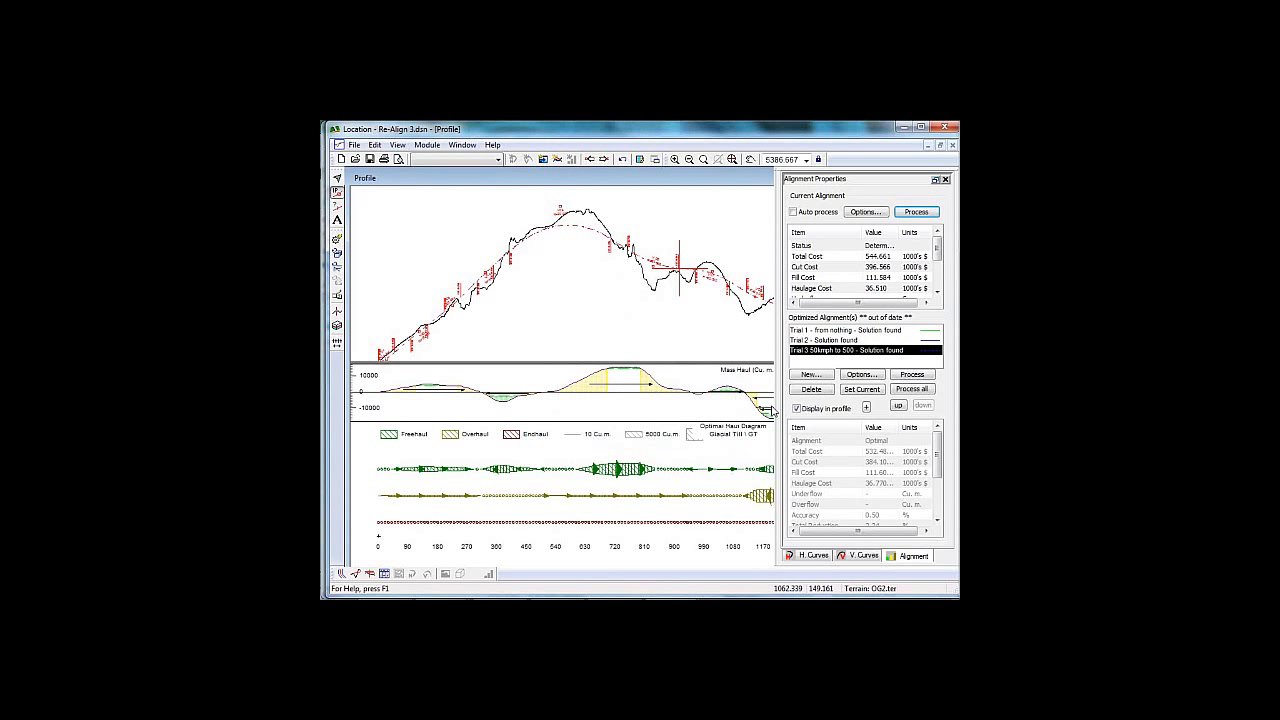
Step: Increase the mass haul graph's height in the maximized profile window and fit the whole road length in view
double_click(590, 183)
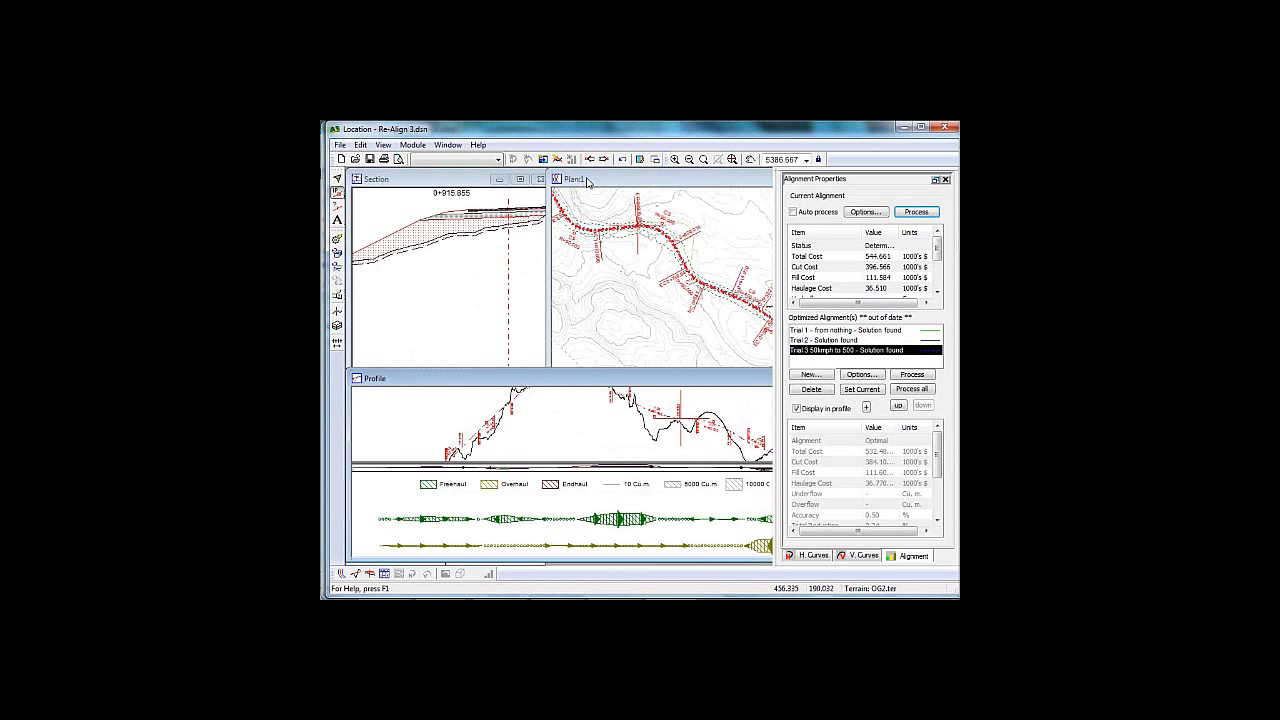
double_click(470, 378)
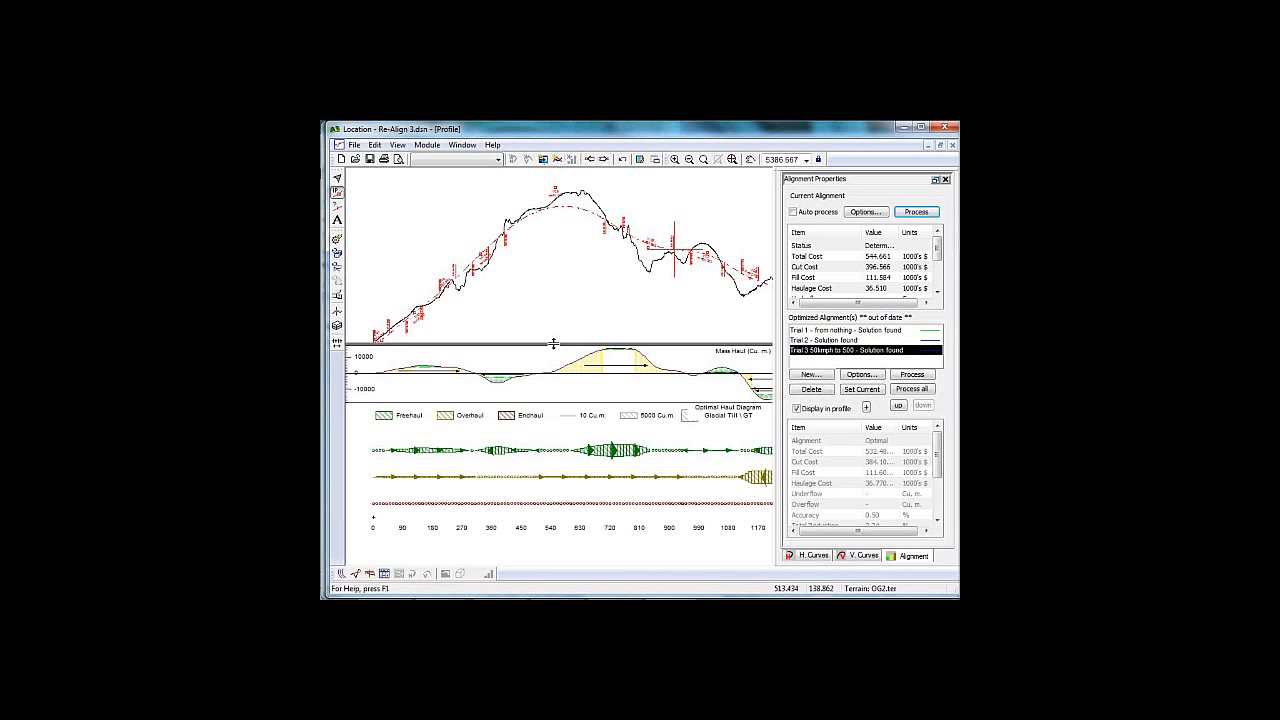
drag(553, 343, 557, 300)
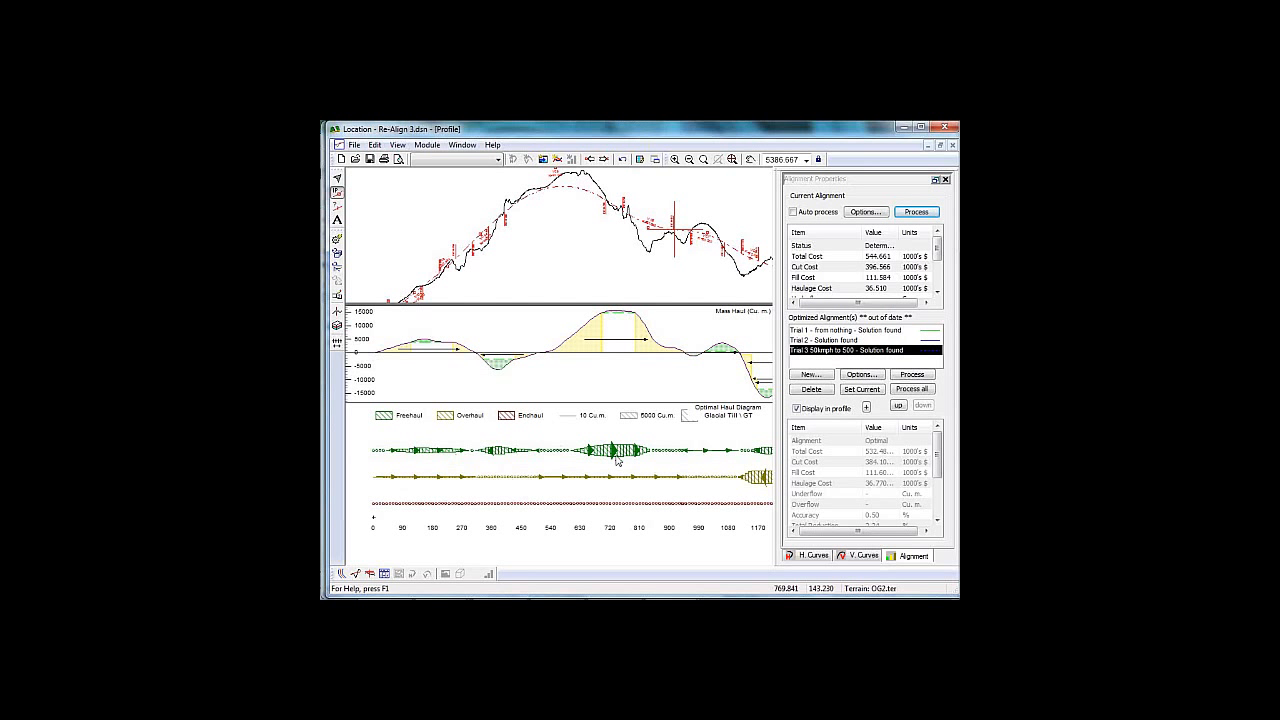
mouse_move(621, 337)
click(732, 160)
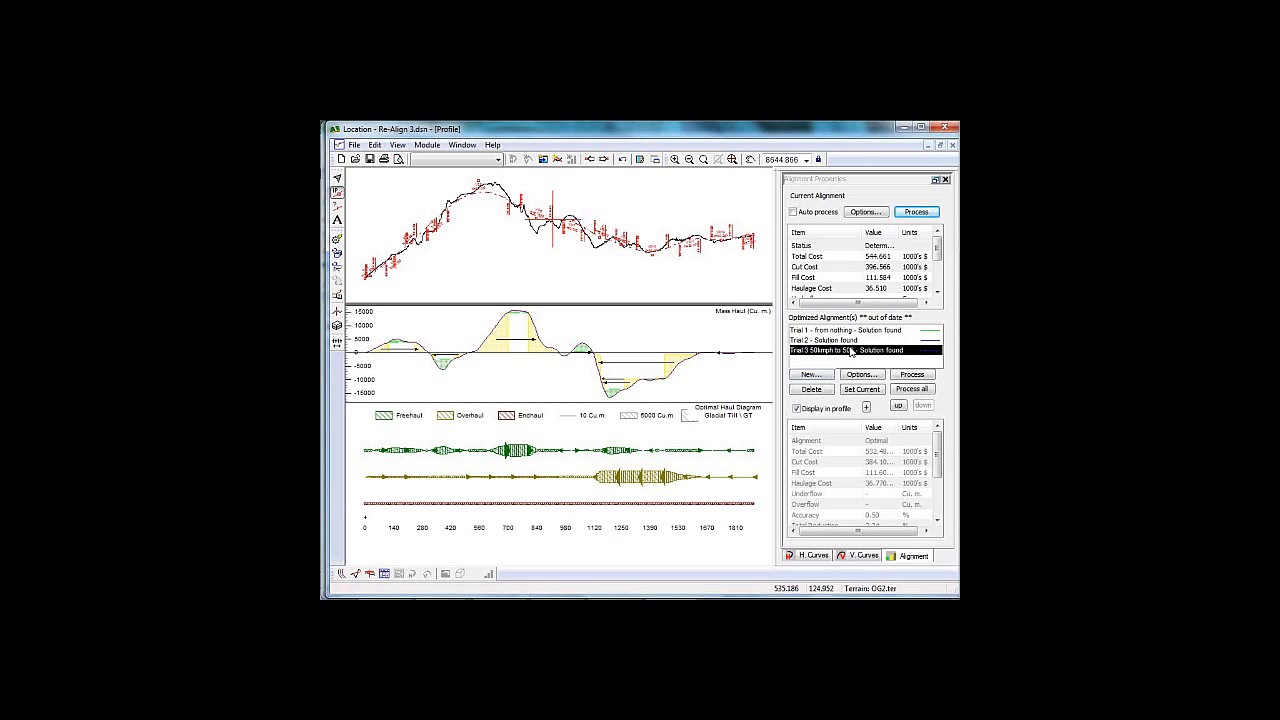
Step: Set the optimal haul diagram's material to Solid Rock
right_click(578, 439)
click(630, 557)
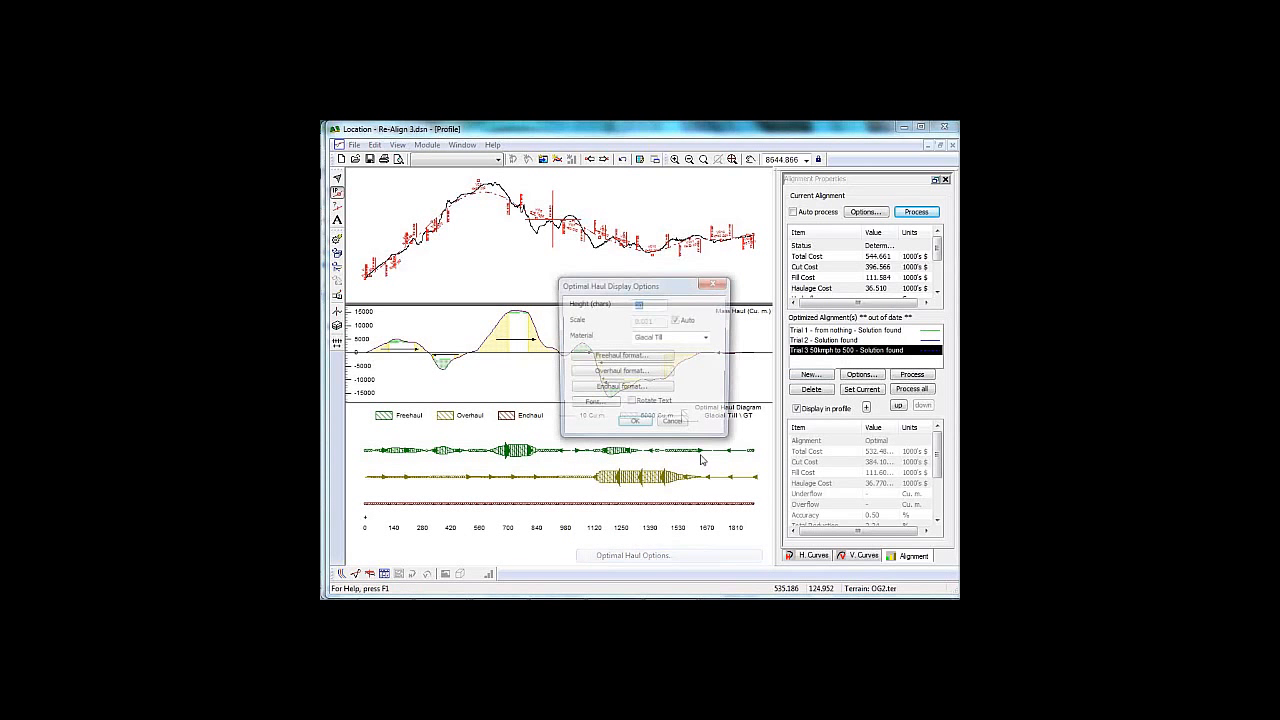
click(707, 338)
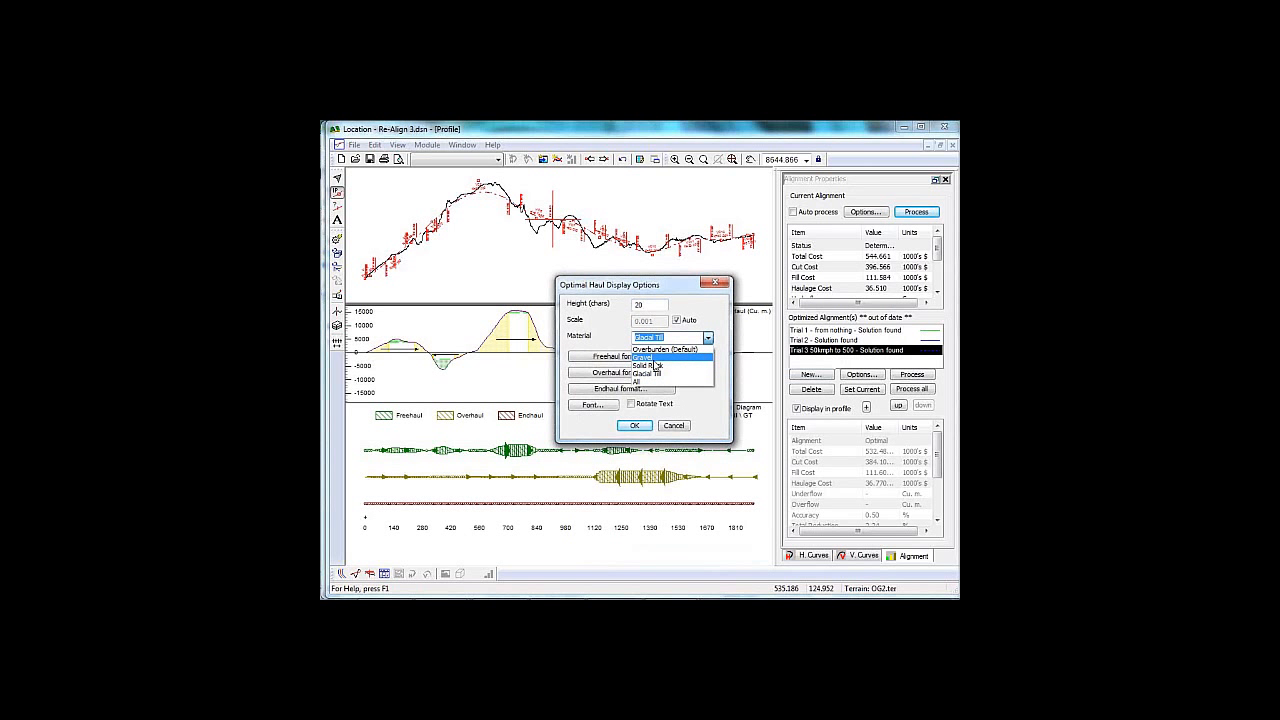
click(650, 365)
click(635, 426)
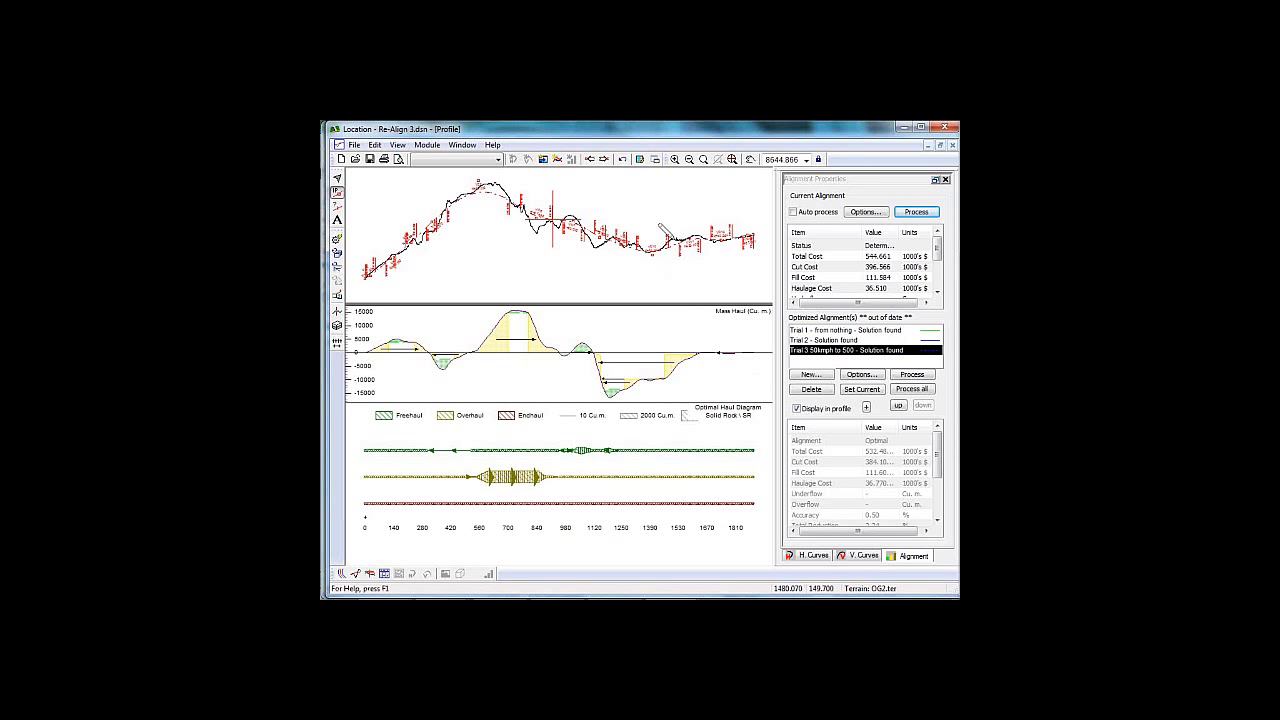
Step: Switch to Chrome, open Free Web Seminars from the Softree home page, review the seminar schedule and recorded seminars link, and minimize the browser
mouse_move(688, 598)
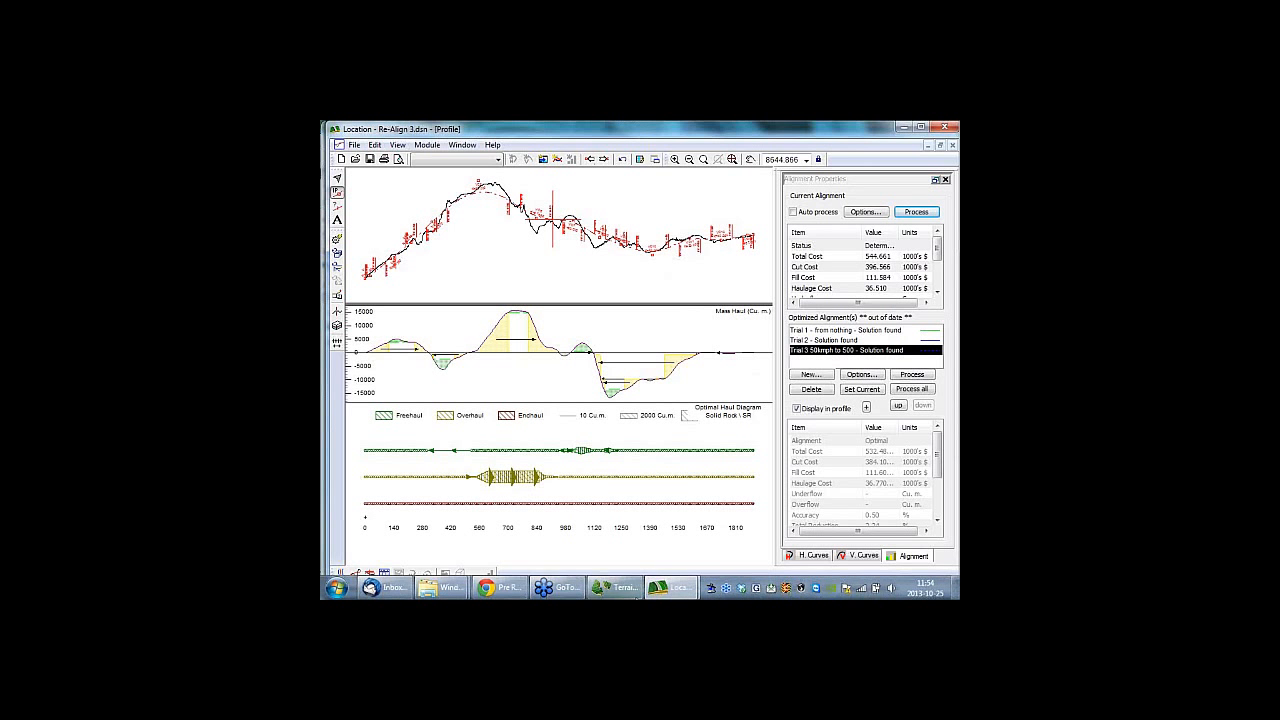
click(505, 590)
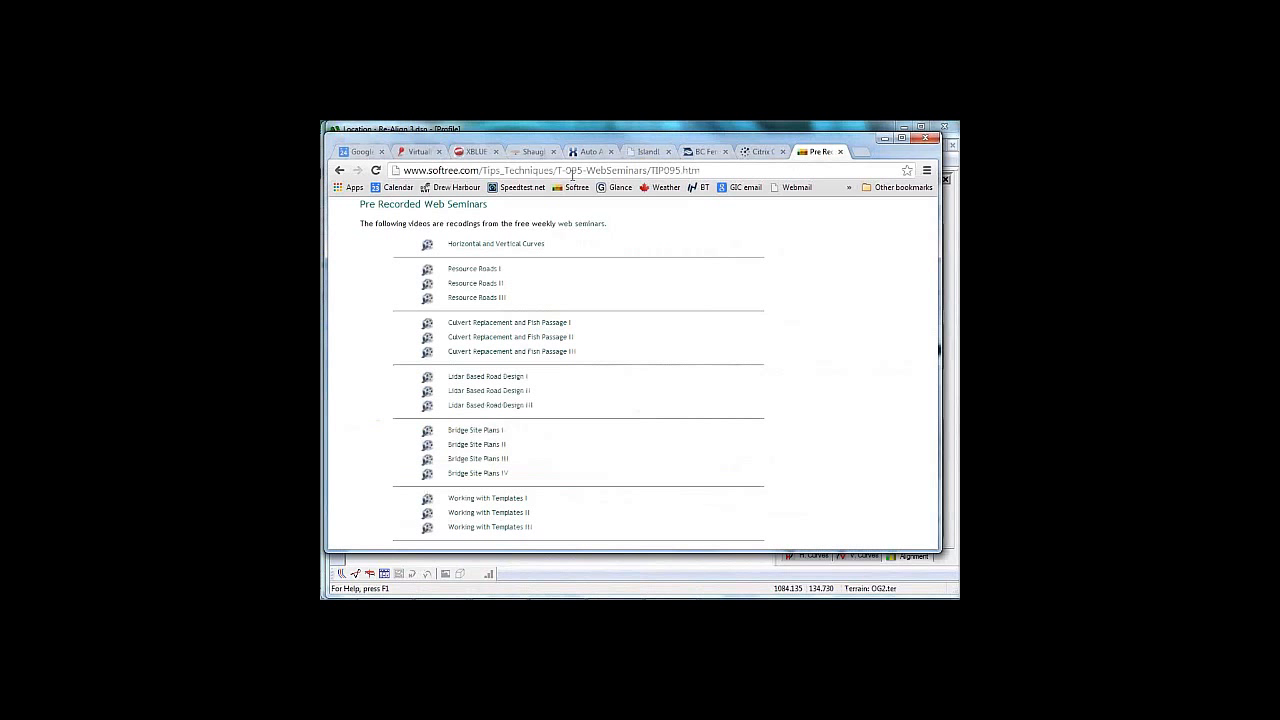
click(339, 172)
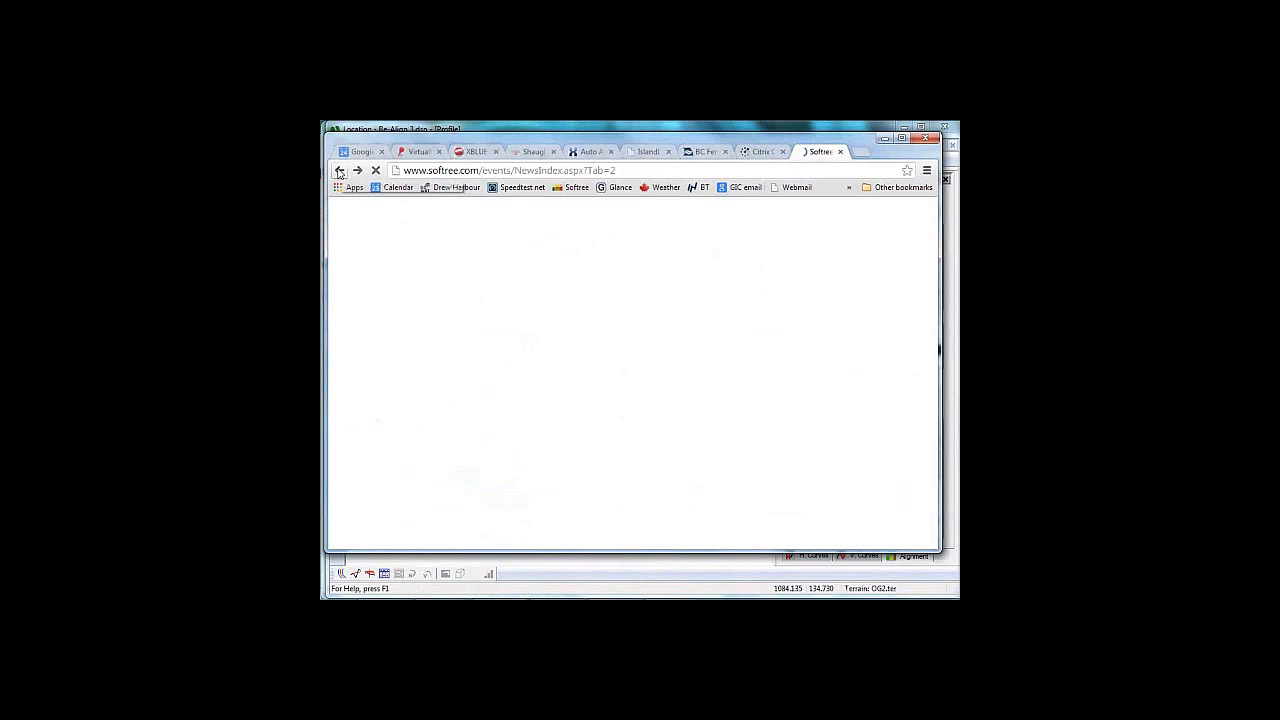
click(339, 172)
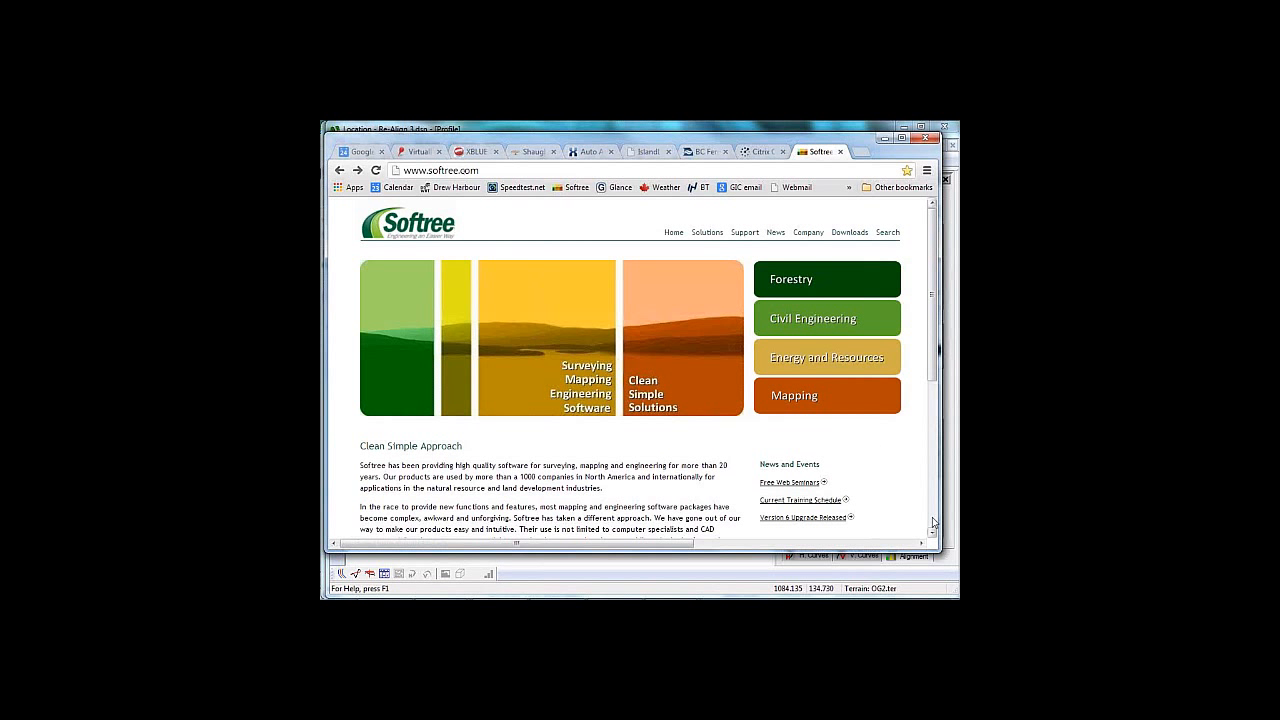
click(781, 489)
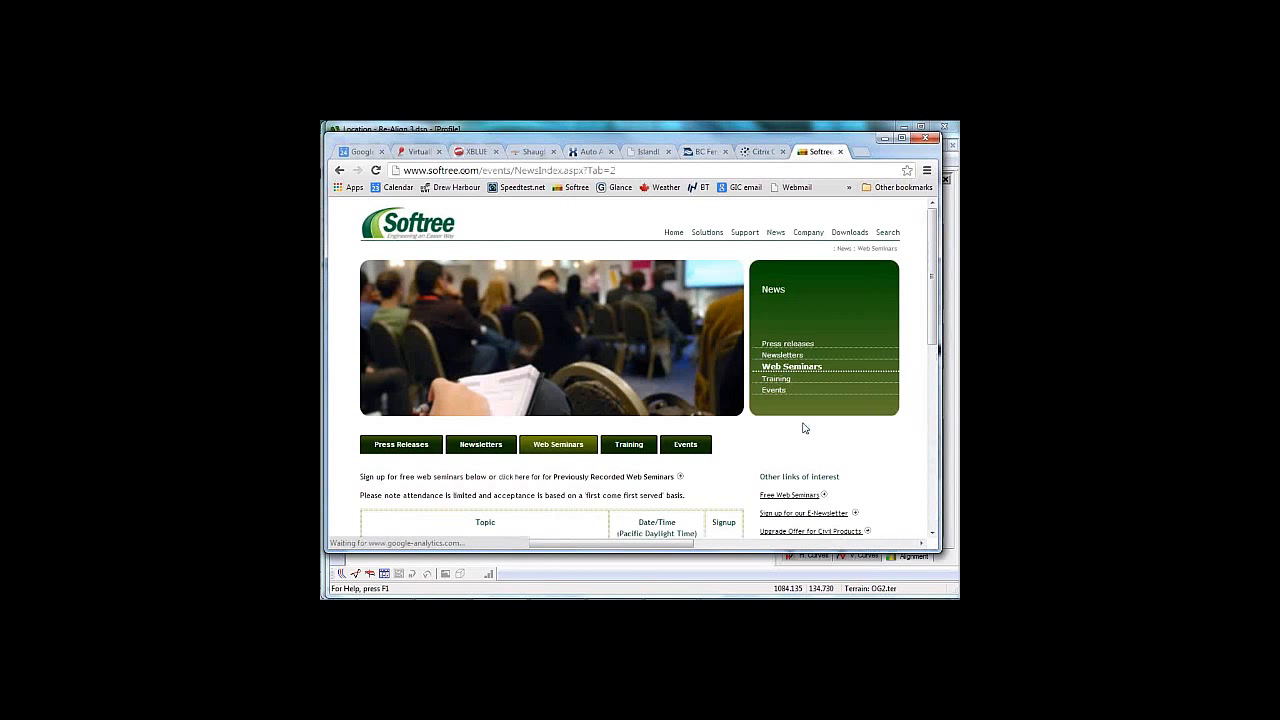
scroll(804, 427, down, 1)
scroll(804, 427, down, 2)
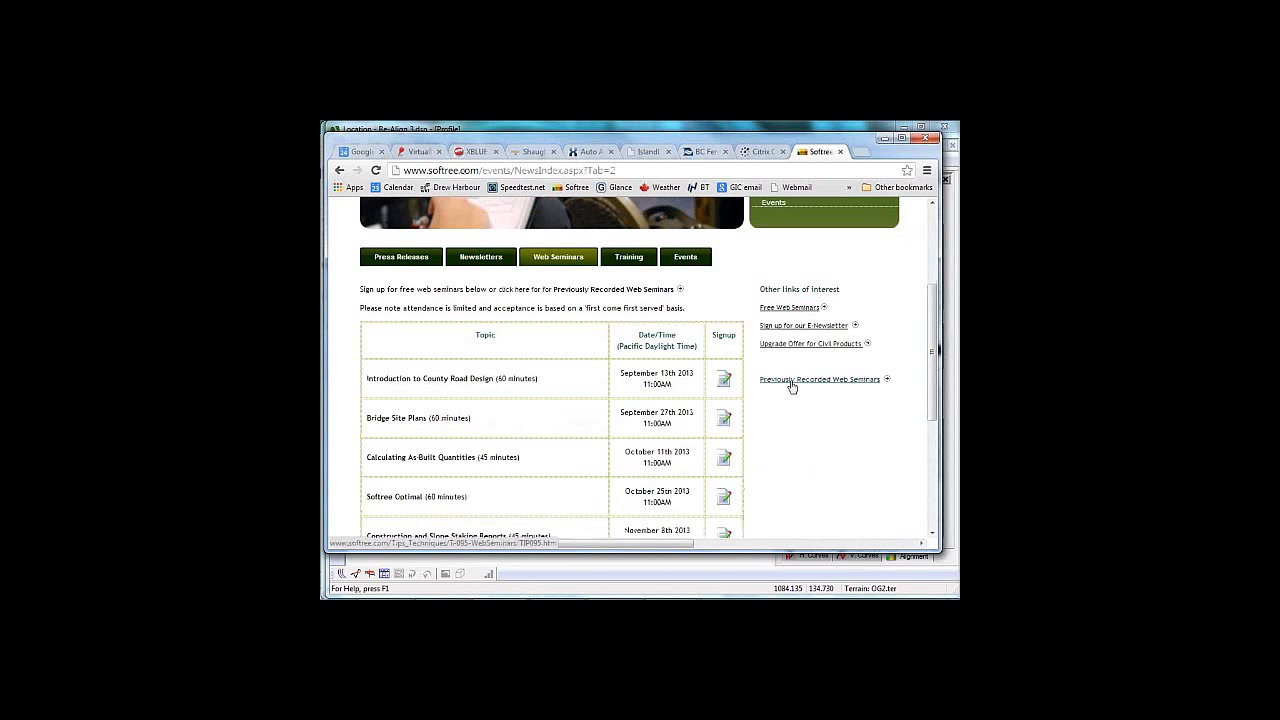
click(885, 138)
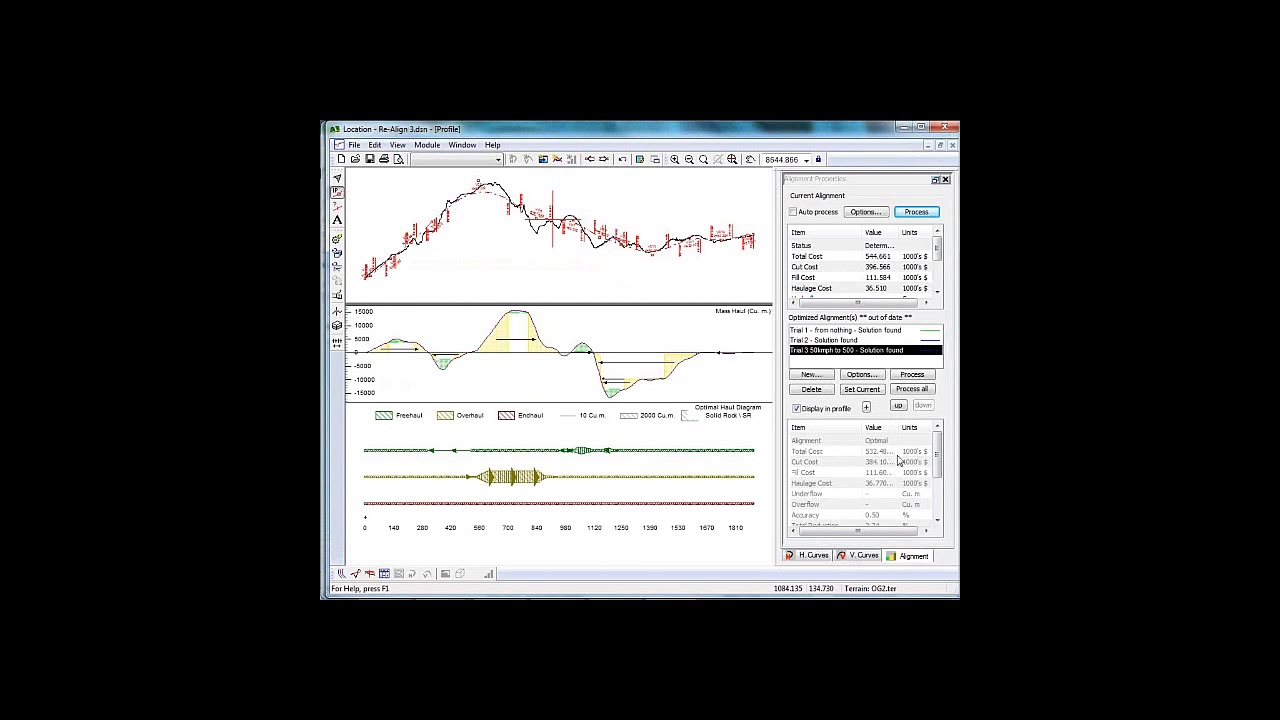